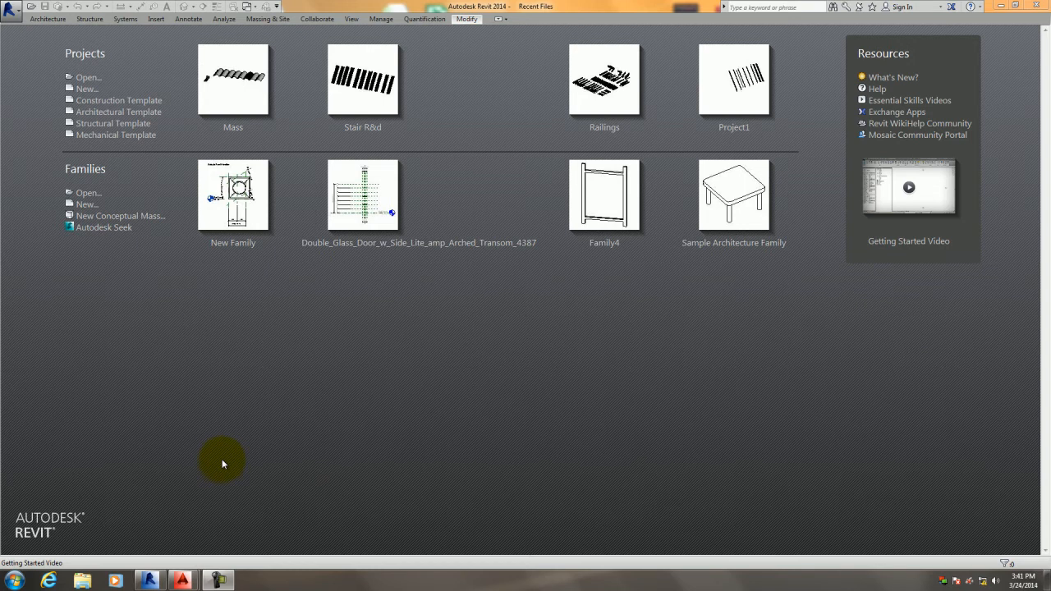
Create a new project from the DefaultMetric template in the US Metric templates folder.
{"action": "left_click", "coordinate": [85, 89]}
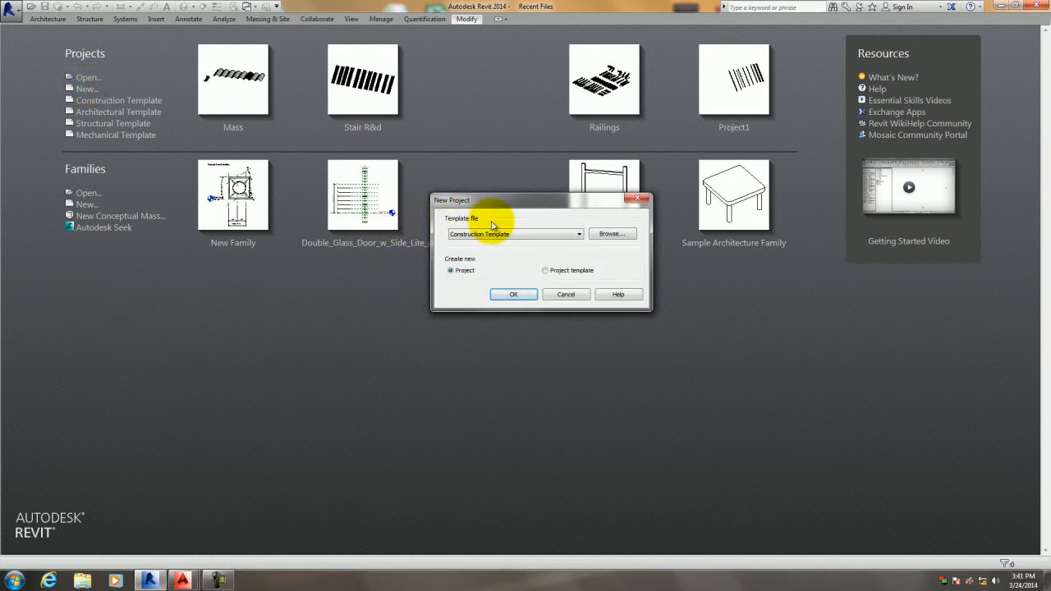
{"action": "left_click", "coordinate": [537, 235]}
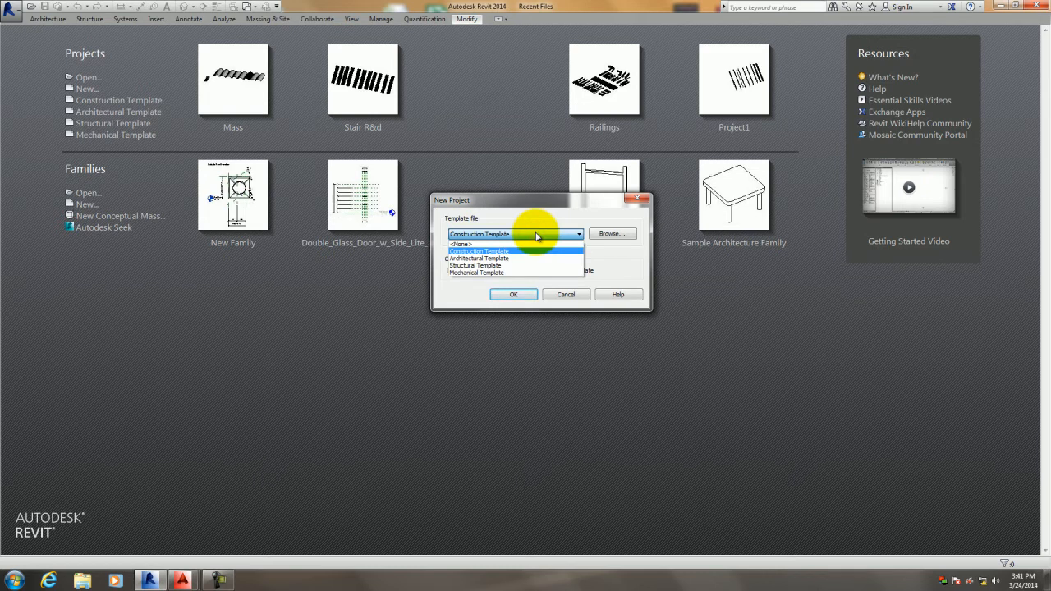
{"action": "left_click", "coordinate": [536, 235]}
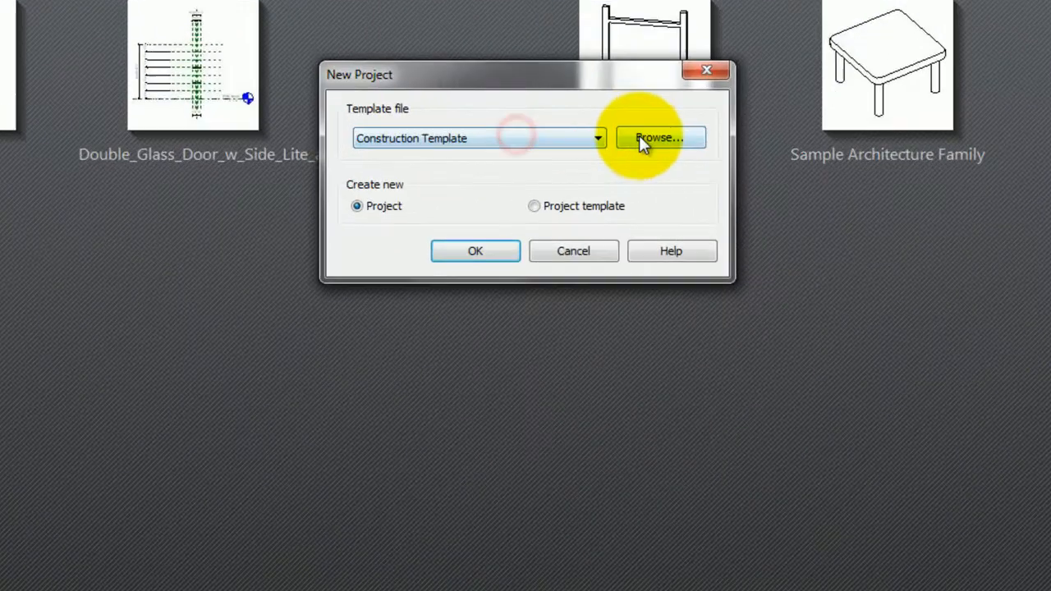
{"action": "left_click", "coordinate": [612, 234]}
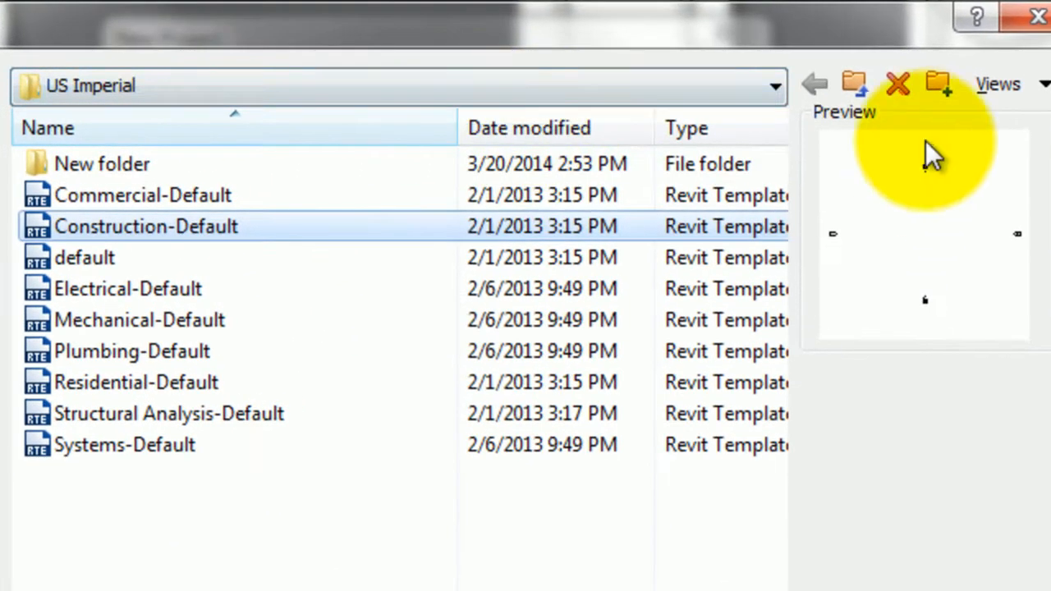
{"action": "left_click", "coordinate": [833, 65]}
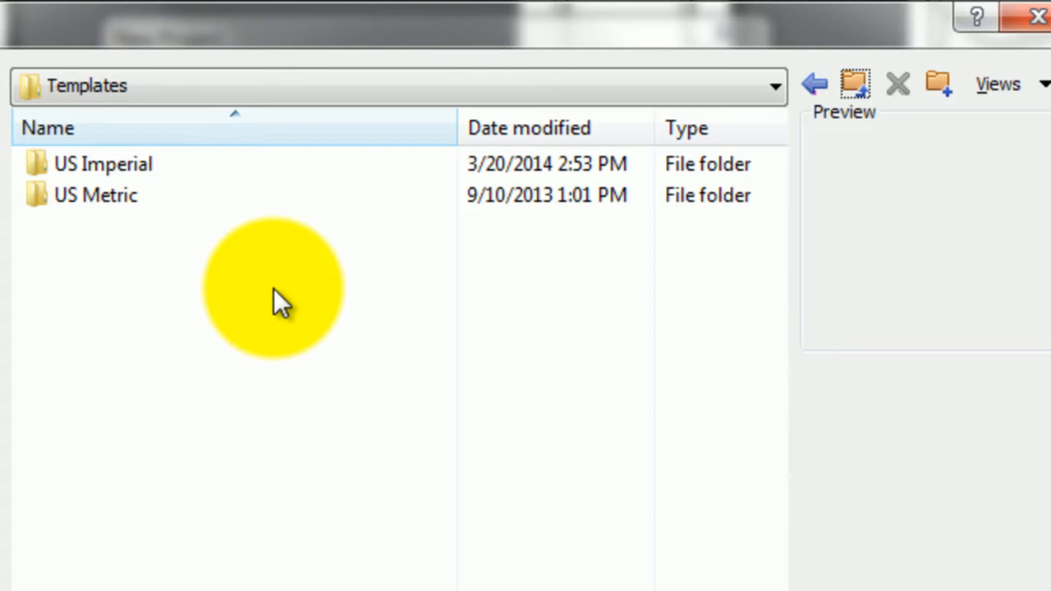
{"action": "double_click", "coordinate": [105, 202]}
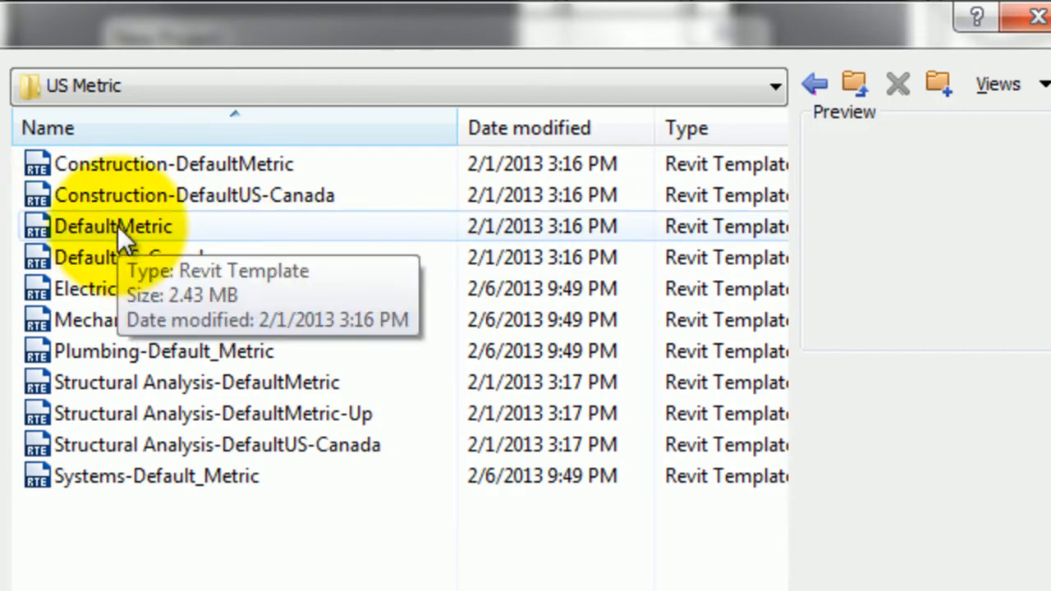
{"action": "left_click", "coordinate": [117, 225]}
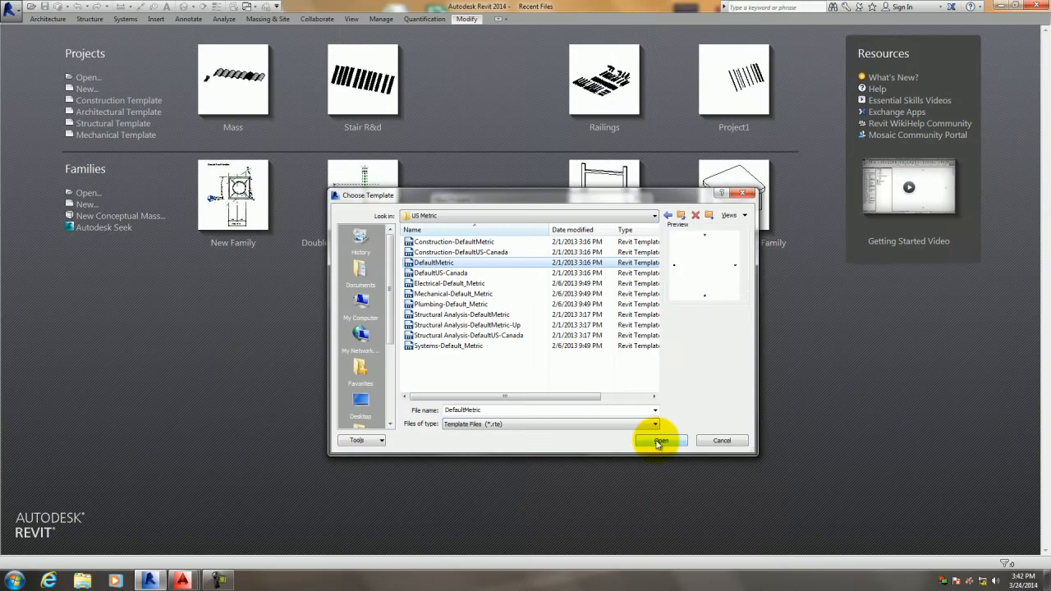
{"action": "left_click", "coordinate": [670, 466]}
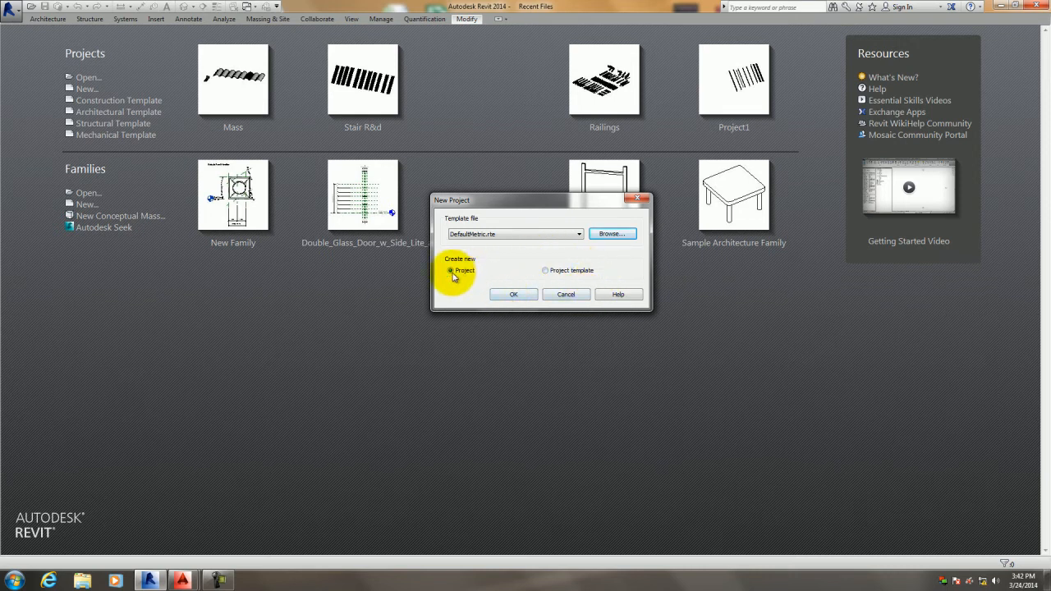
{"action": "left_click", "coordinate": [514, 296]}
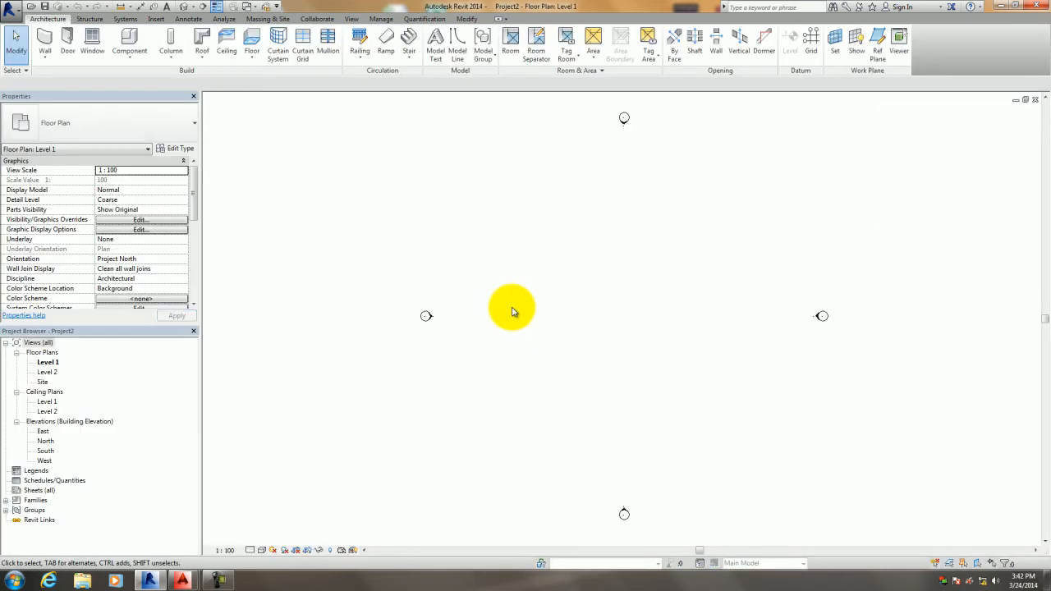
Collapse the Ceiling Plans and Elevations groups in the project's view list.
{"action": "middle_click_drag", "start_coordinate": [326, 316], "coordinate": [325, 297]}
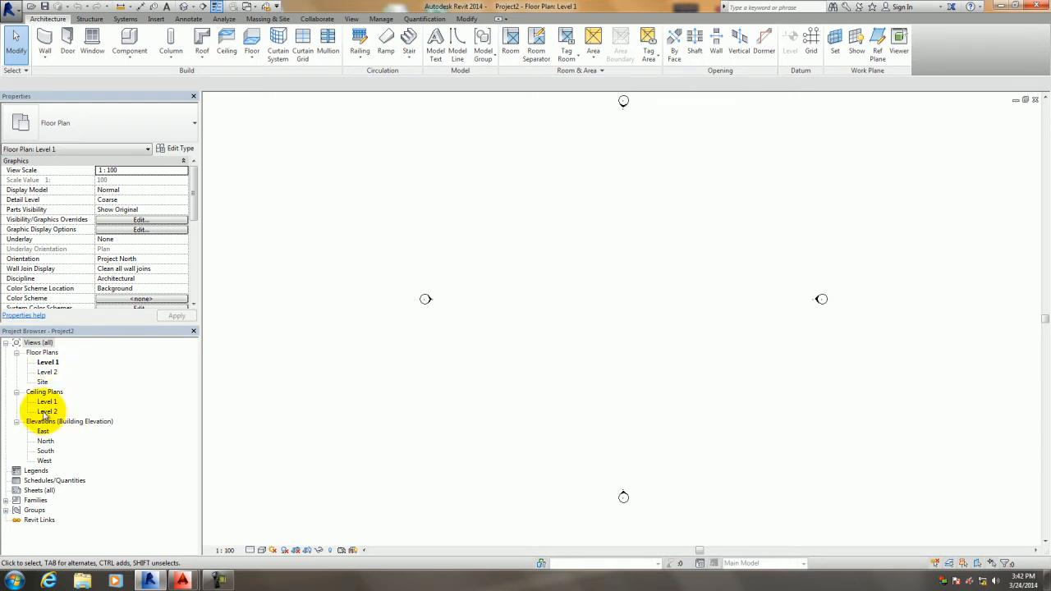
{"action": "left_click", "coordinate": [16, 392]}
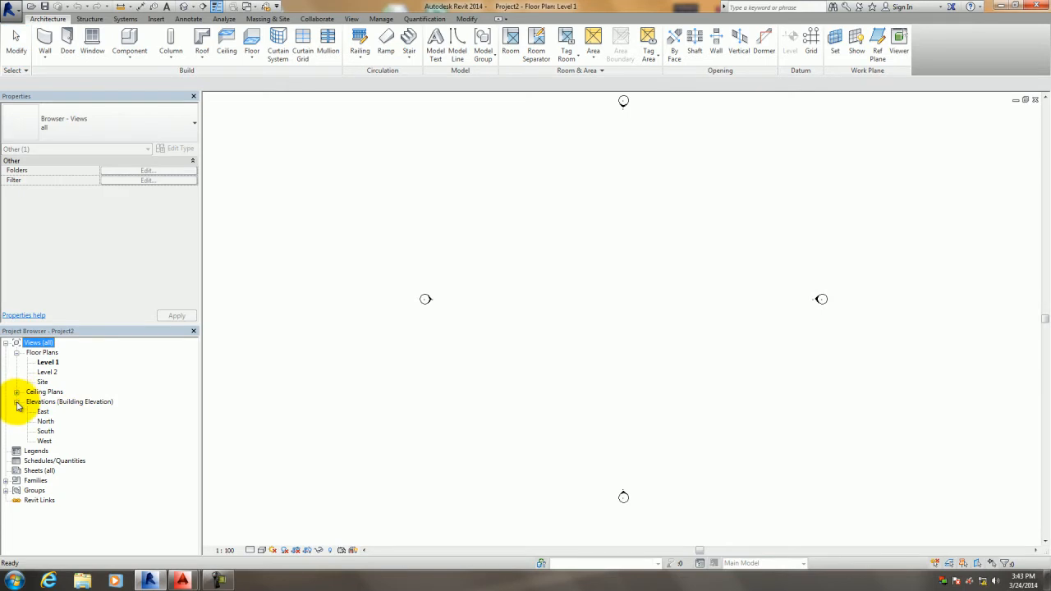
{"action": "left_click", "coordinate": [16, 401]}
{"action": "left_click", "coordinate": [287, 414]}
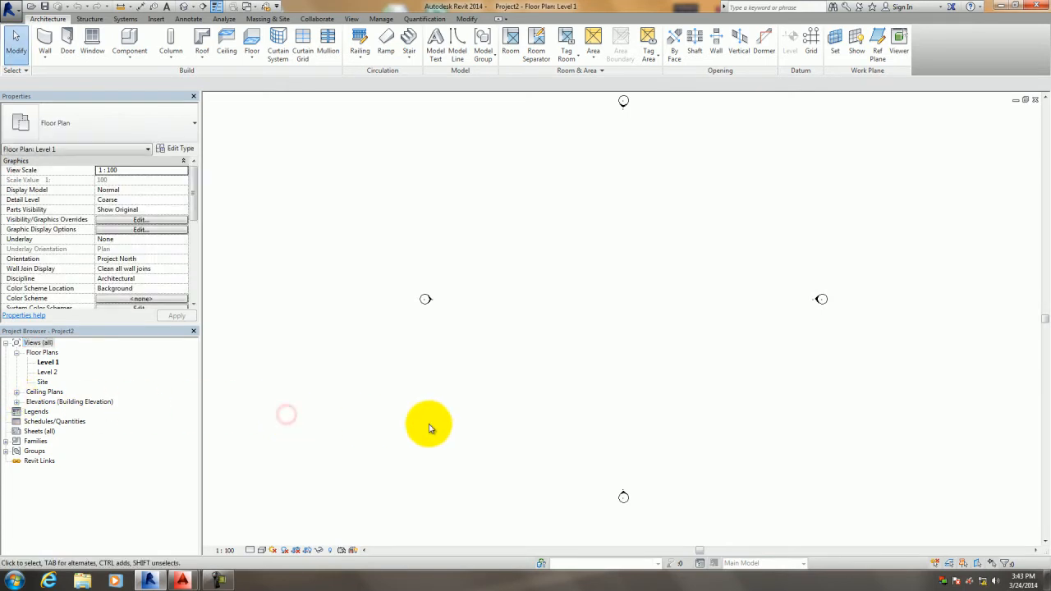
{"action": "middle_click_drag", "start_coordinate": [429, 423], "coordinate": [416, 390]}
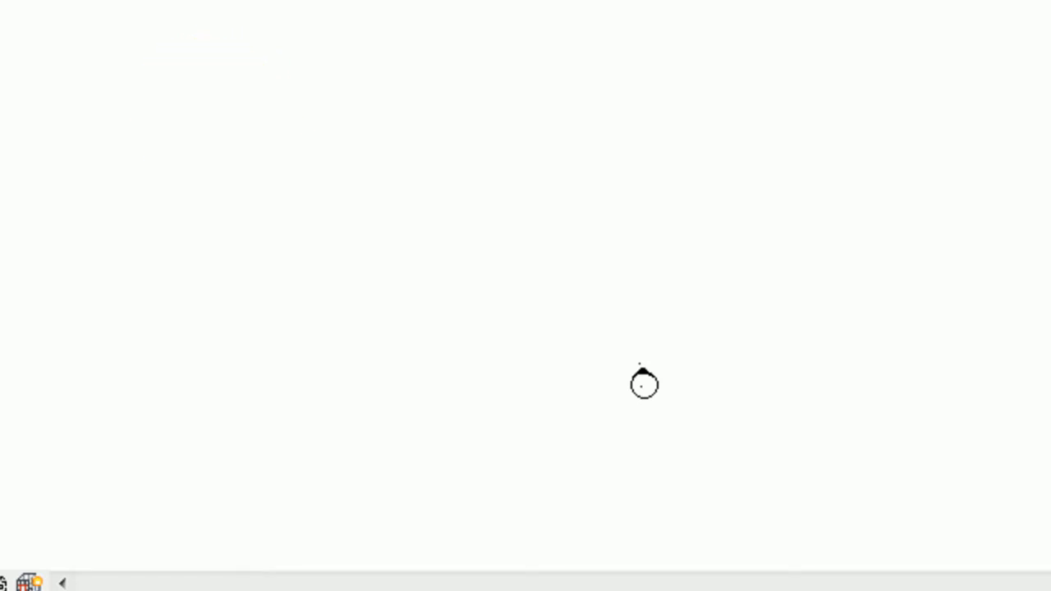
Start linking a CAD file and browse to the PLAN folder inside New folder on the Desktop.
{"action": "left_click", "coordinate": [157, 19]}
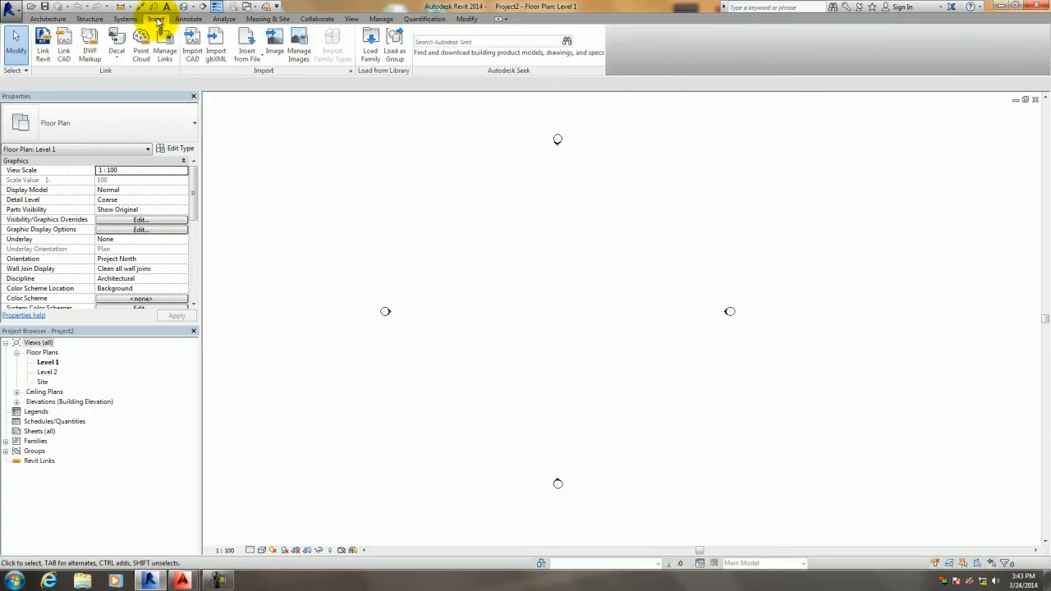
{"action": "left_click", "coordinate": [65, 47]}
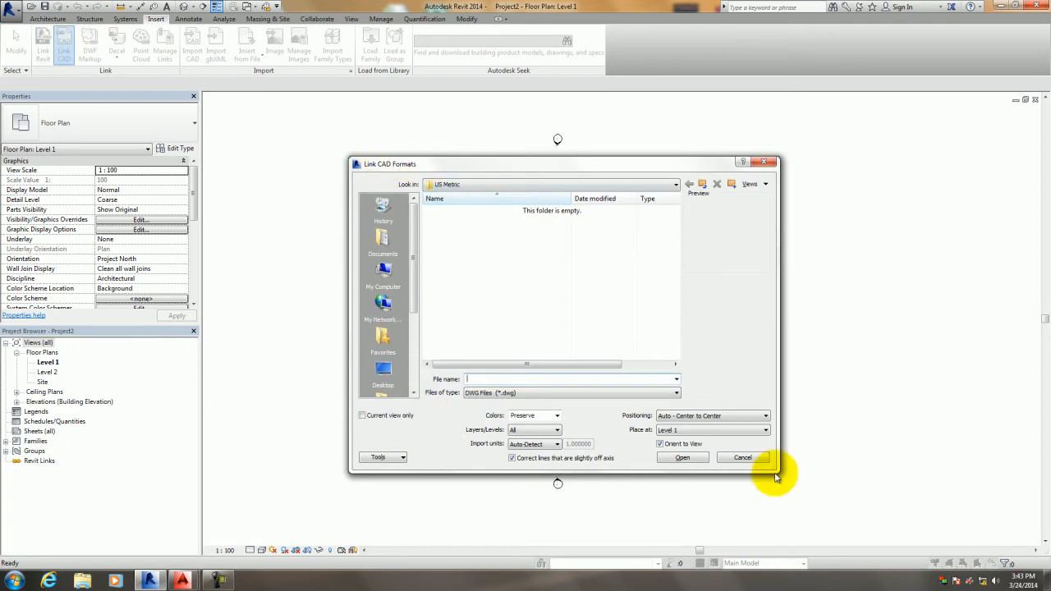
{"action": "left_click", "coordinate": [612, 185]}
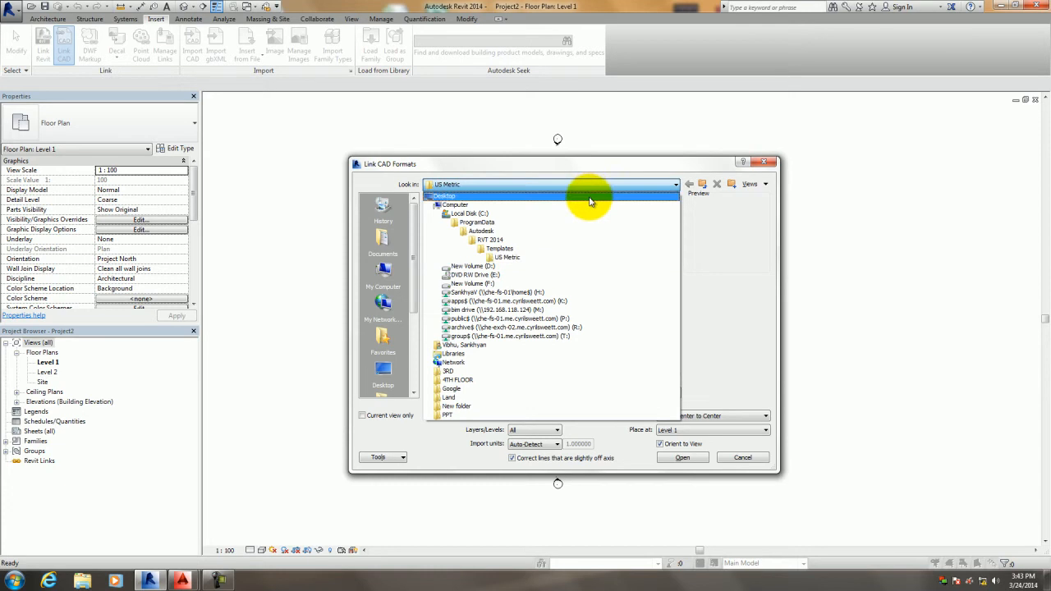
{"action": "left_click", "coordinate": [590, 197]}
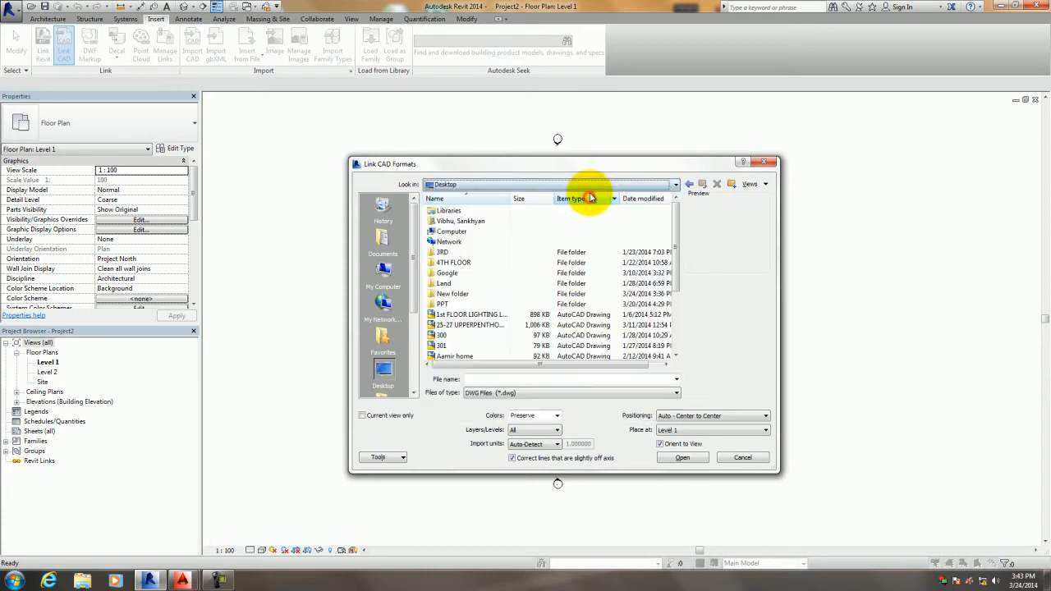
{"action": "double_click", "coordinate": [453, 294]}
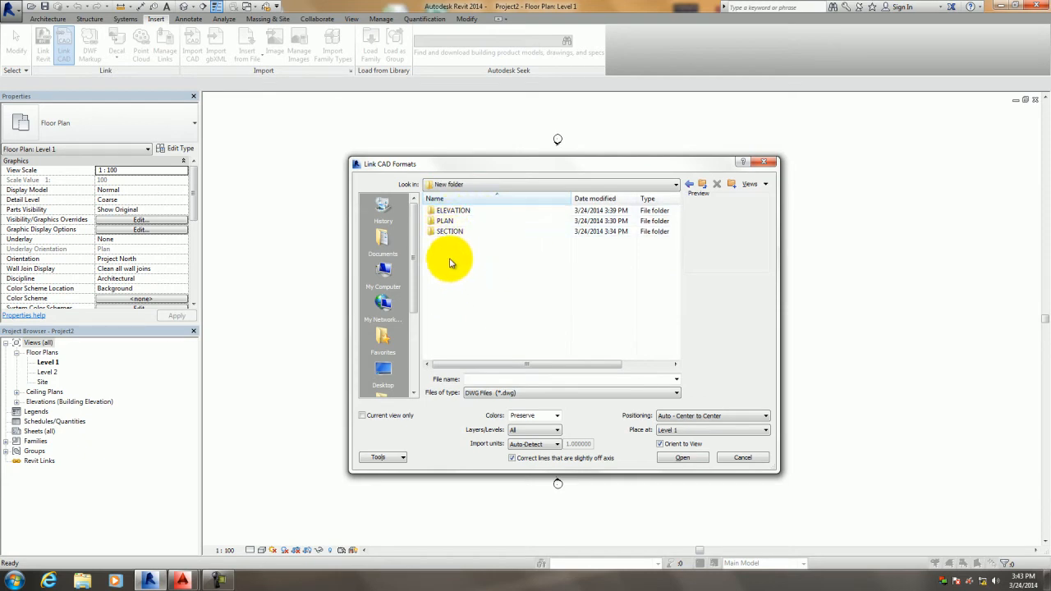
{"action": "double_click", "coordinate": [445, 222]}
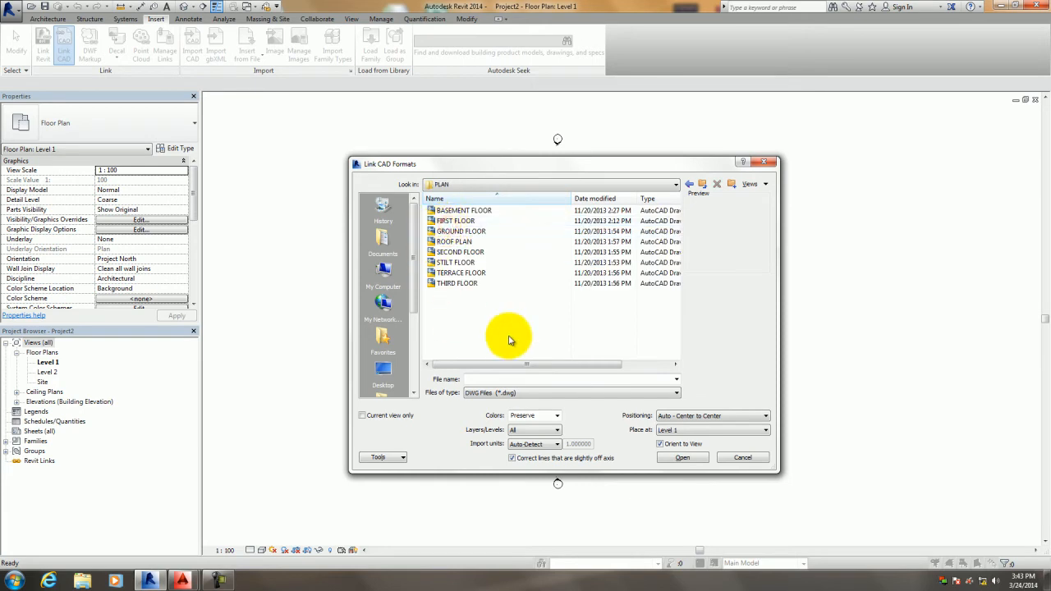
Link the GROUND FLOOR drawing to the current view only, with Auto - Origin to Origin positioning.
{"action": "left_click", "coordinate": [468, 232]}
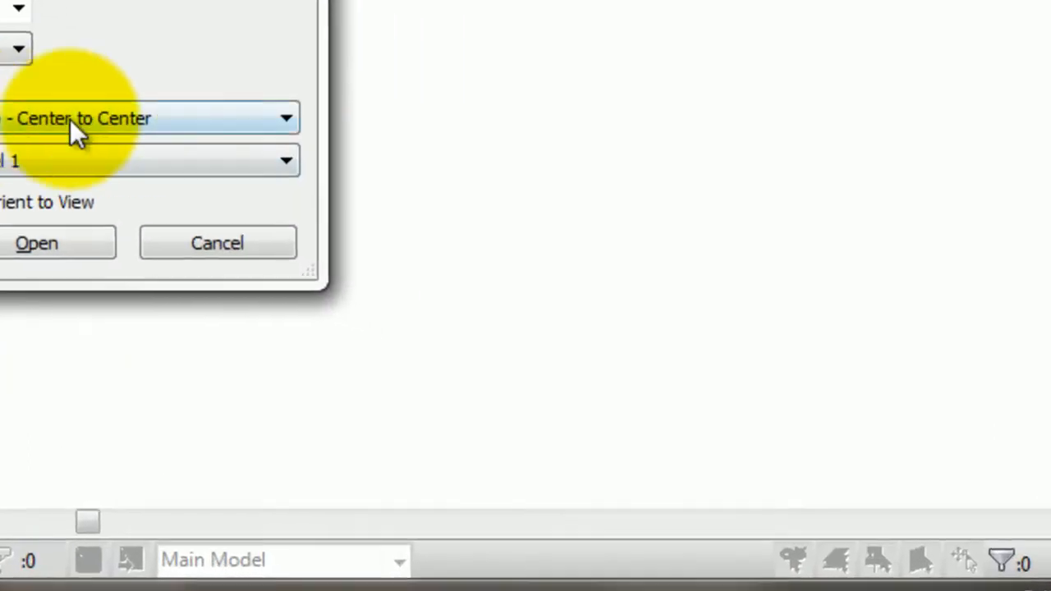
{"action": "left_click", "coordinate": [106, 119]}
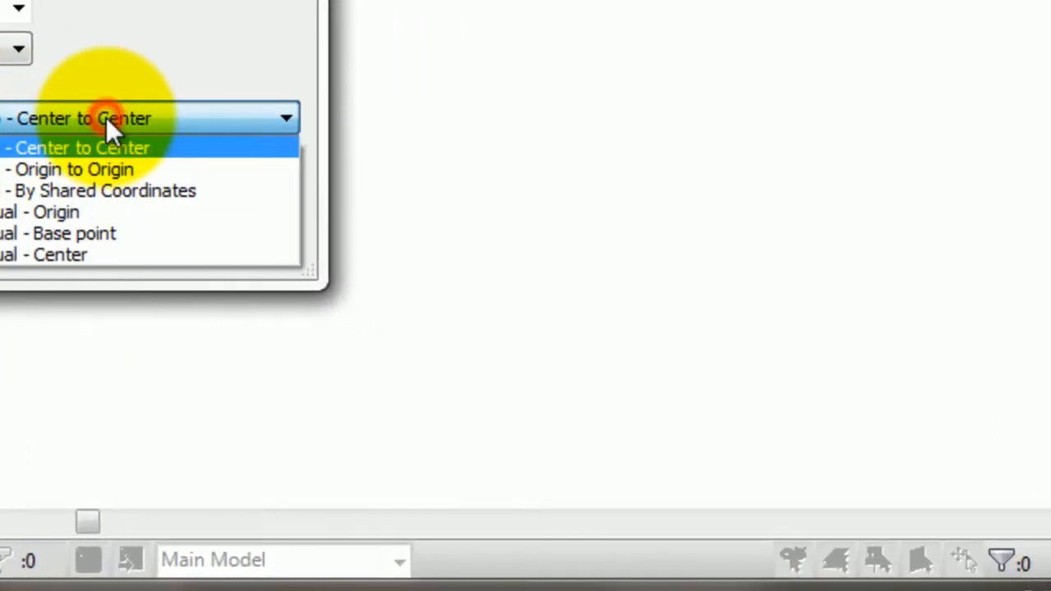
{"action": "left_click", "coordinate": [78, 169]}
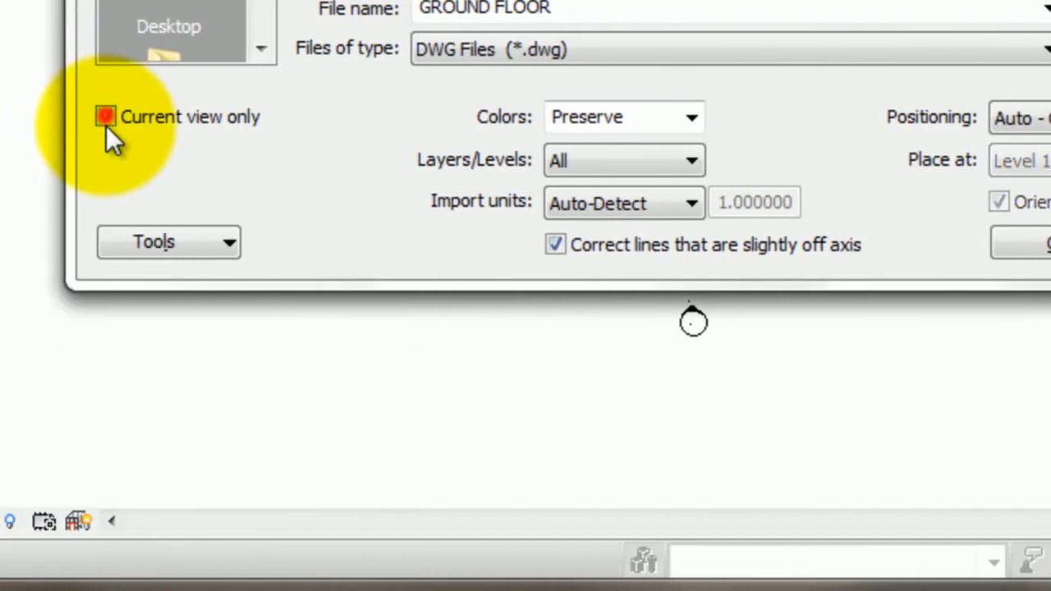
{"action": "left_click", "coordinate": [105, 118]}
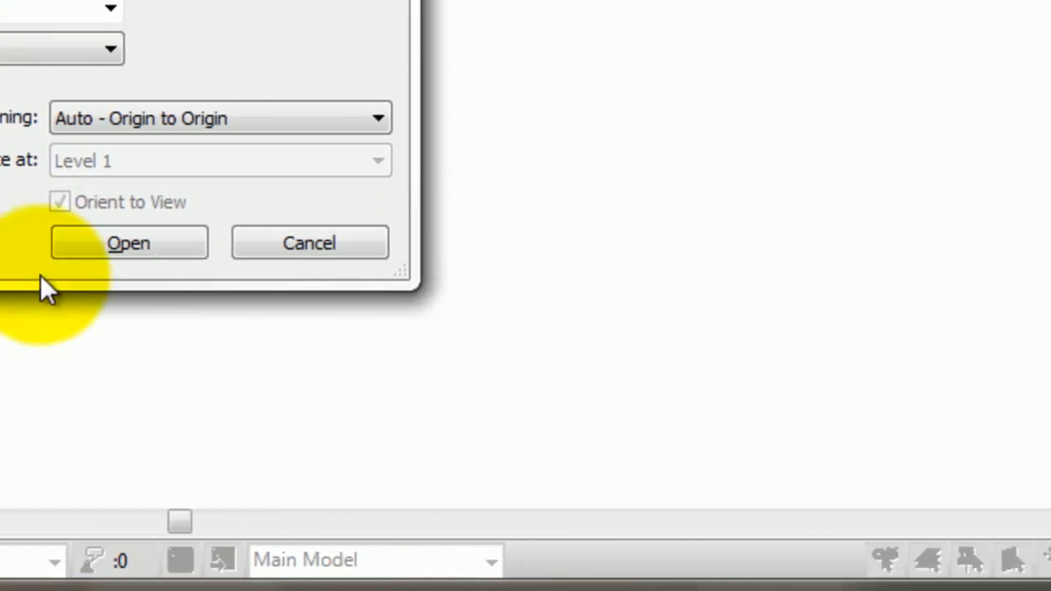
{"action": "left_click", "coordinate": [105, 246]}
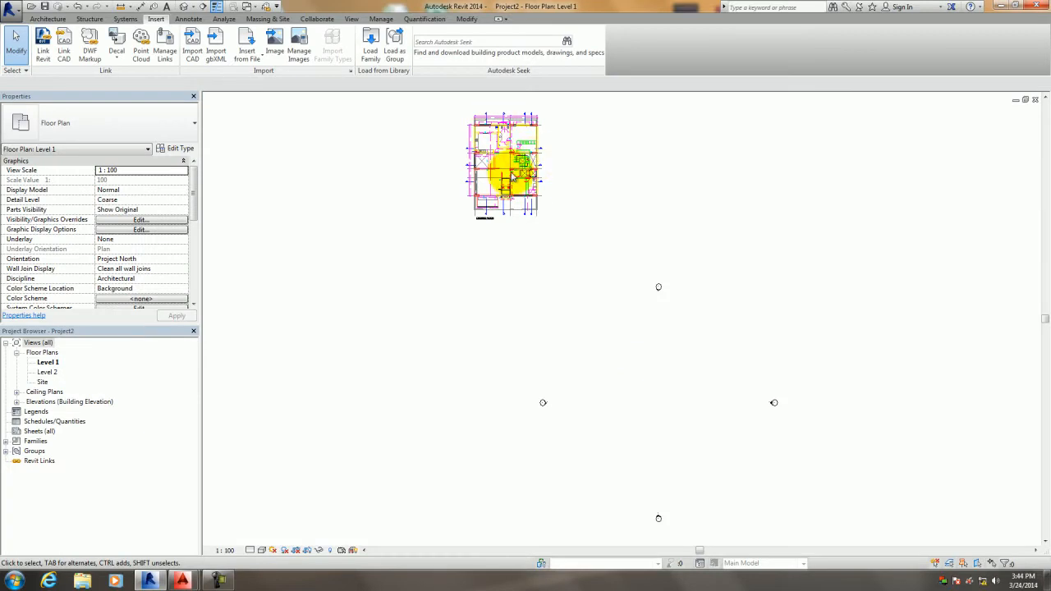
Examine the linked ground floor plan and its position relative to the elevation markers.
{"action": "scroll", "coordinate": [512, 175], "scroll_direction": "up", "scroll_amount": 2}
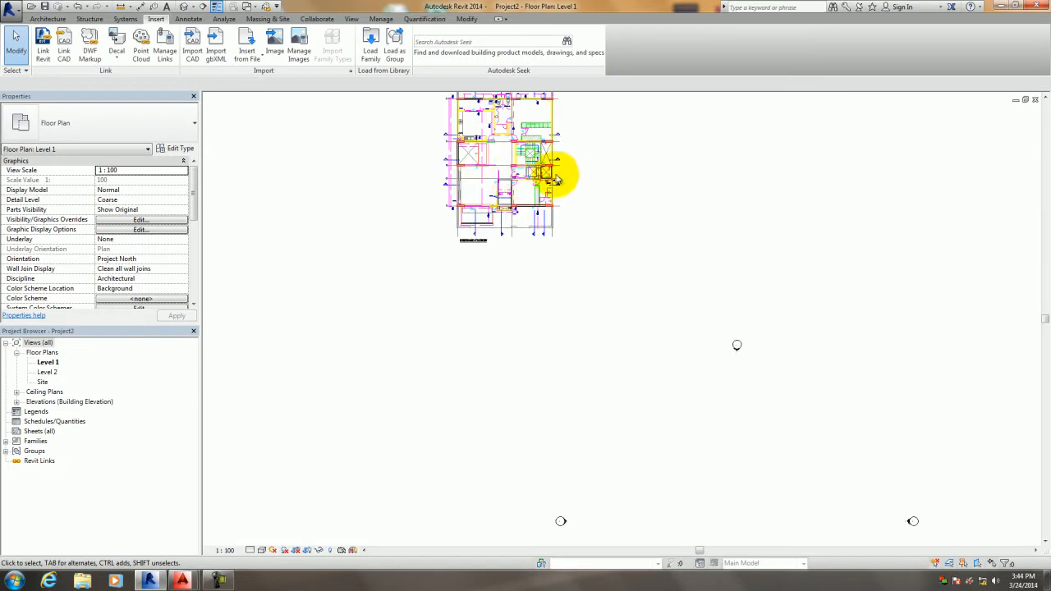
{"action": "scroll", "coordinate": [559, 176], "scroll_direction": "down", "scroll_amount": 2}
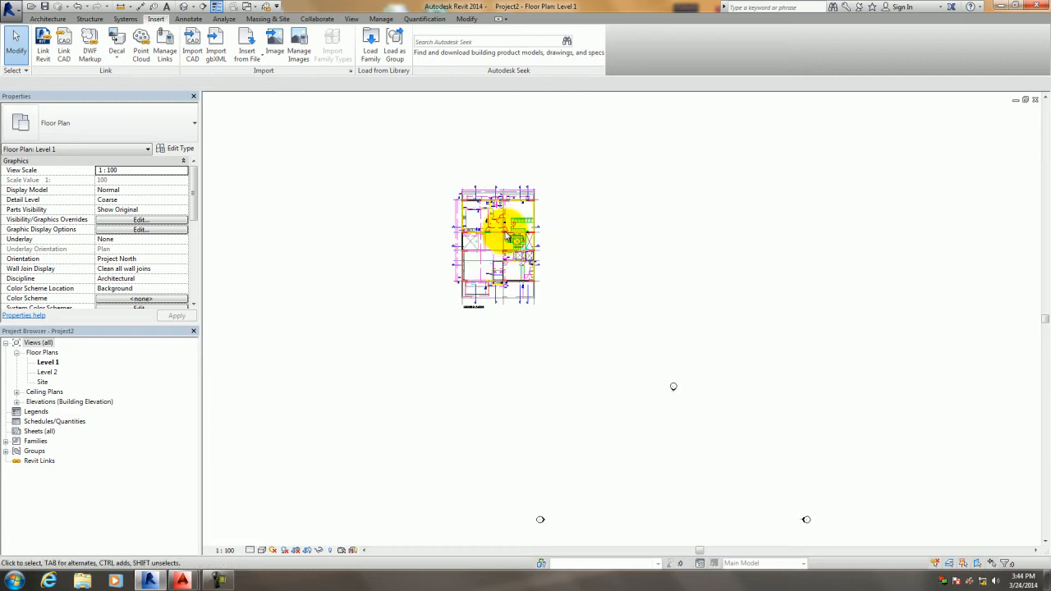
{"action": "scroll", "coordinate": [507, 235], "scroll_direction": "up", "scroll_amount": 3}
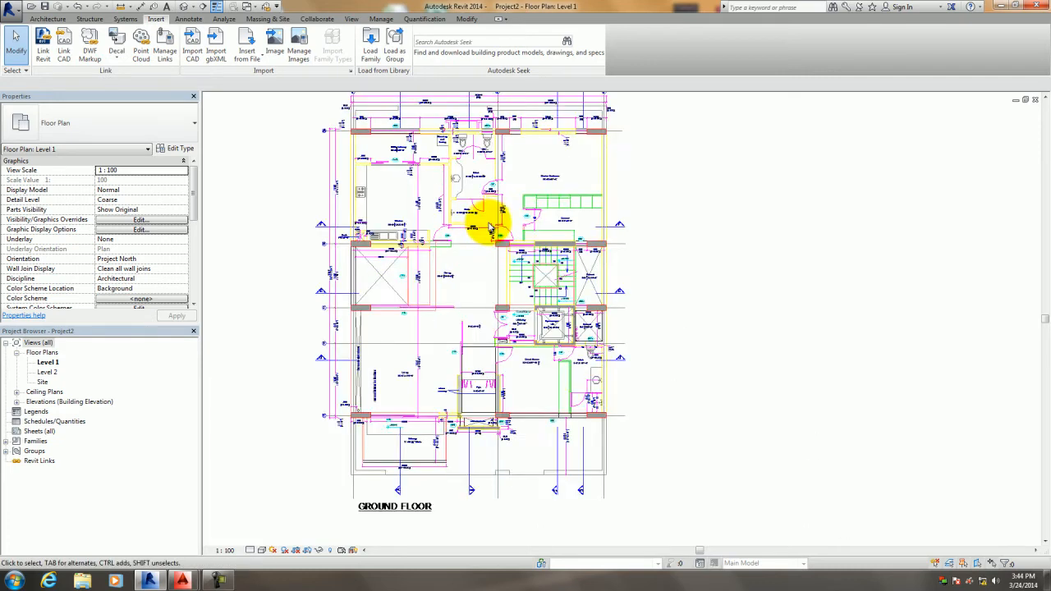
{"action": "right_click", "coordinate": [485, 224]}
{"action": "left_click", "coordinate": [468, 233]}
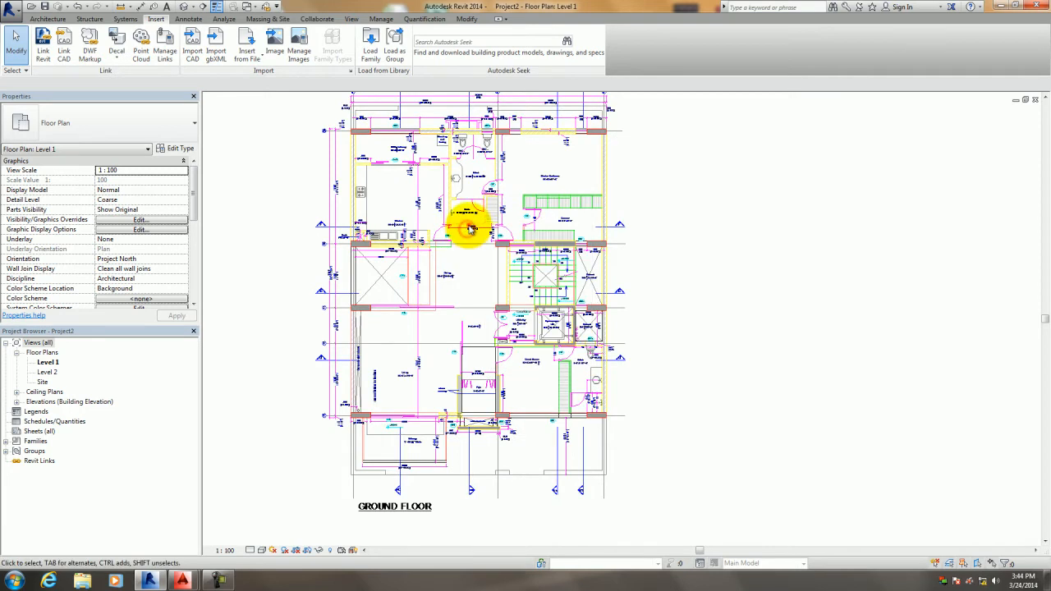
{"action": "scroll", "coordinate": [405, 234], "scroll_direction": "down", "scroll_amount": 1}
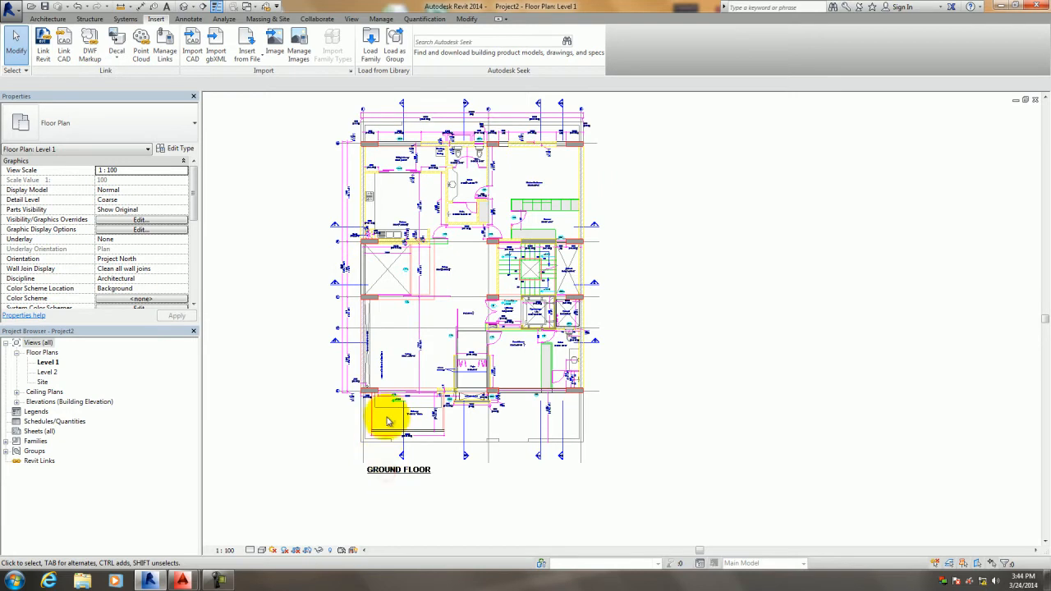
{"action": "scroll", "coordinate": [382, 422], "scroll_direction": "down", "scroll_amount": 4}
{"action": "left_click_drag", "start_coordinate": [298, 256], "coordinate": [517, 488]}
{"action": "scroll", "coordinate": [457, 469], "scroll_direction": "down", "scroll_amount": 2}
{"action": "middle_click_drag", "start_coordinate": [458, 469], "coordinate": [436, 347]}
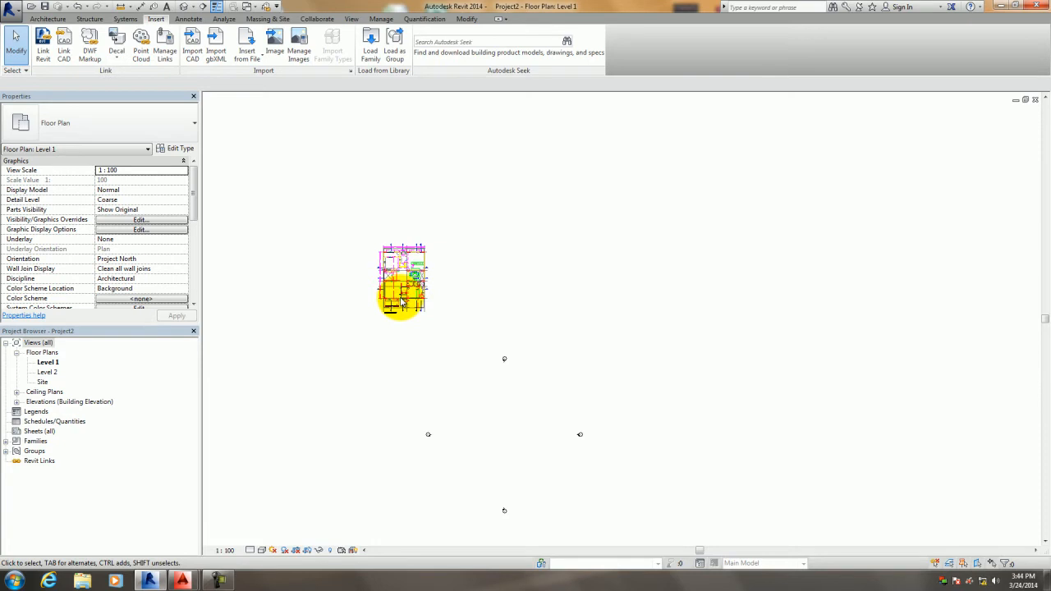
Set the Level 1 floor plan view to Fine detail level and Shaded visual style.
{"action": "left_click", "coordinate": [251, 550]}
{"action": "left_click", "coordinate": [262, 544]}
{"action": "left_click", "coordinate": [263, 549]}
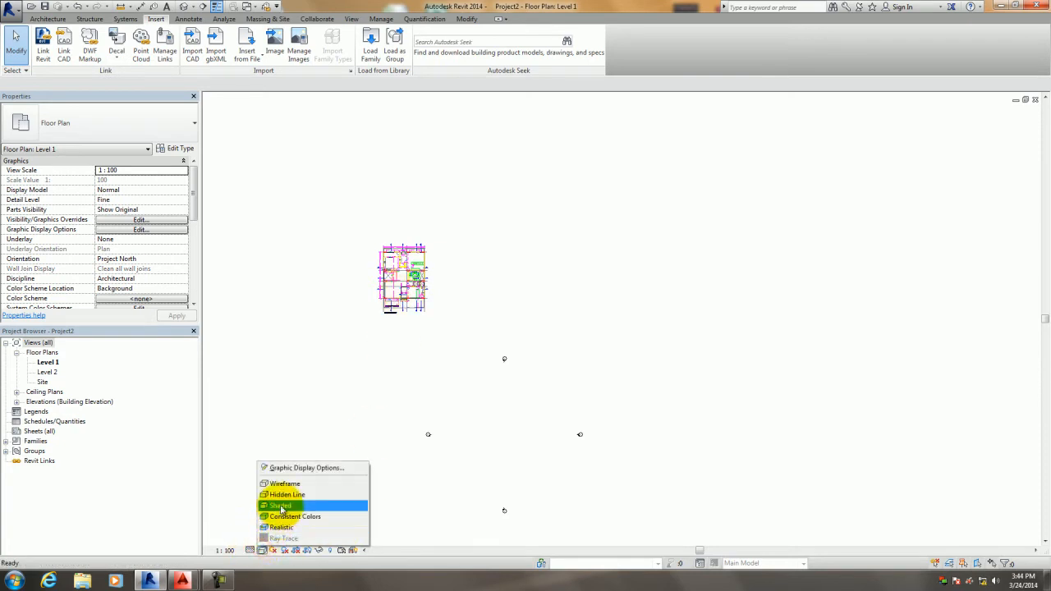
{"action": "left_click", "coordinate": [275, 503]}
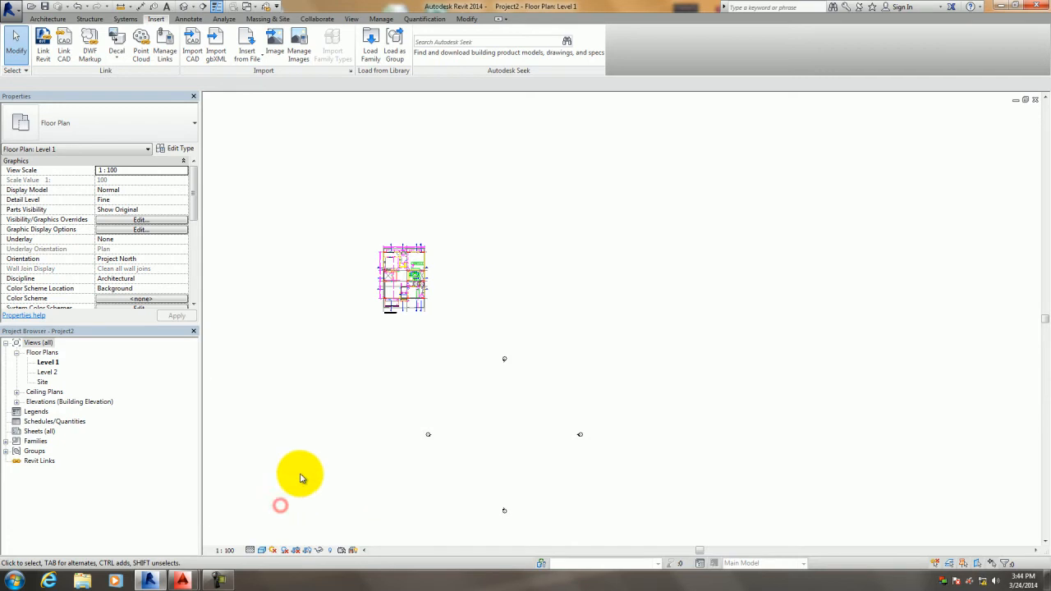
{"action": "right_click", "coordinate": [399, 280]}
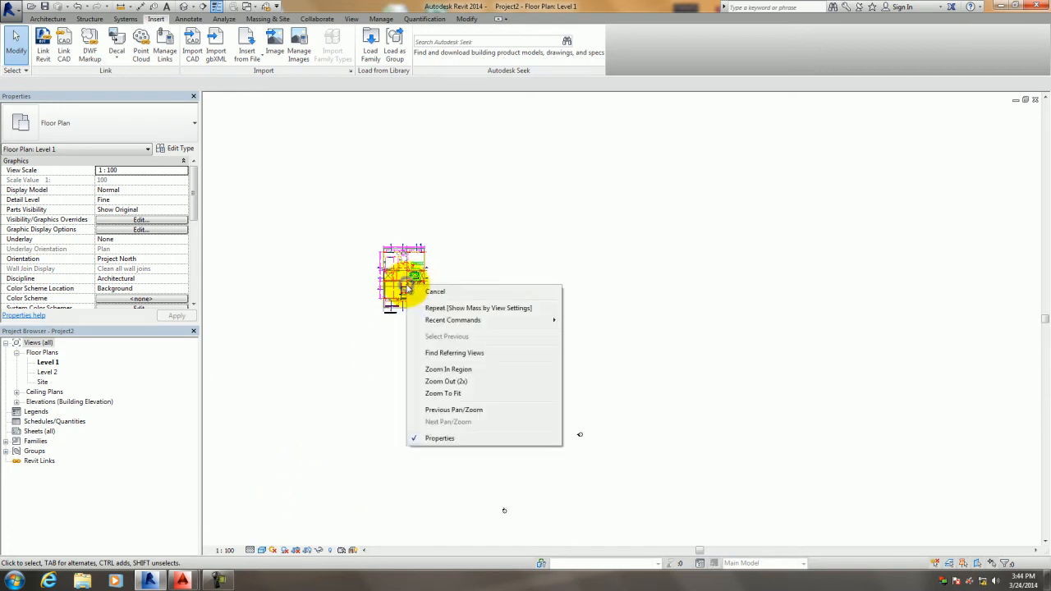
{"action": "left_click", "coordinate": [445, 294]}
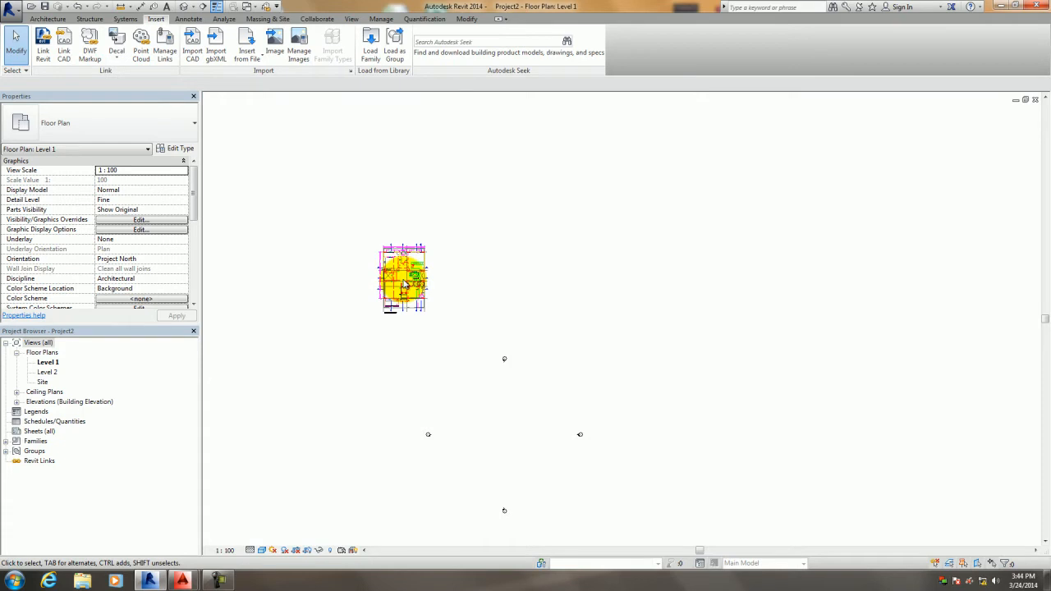
{"action": "left_click", "coordinate": [216, 579]}
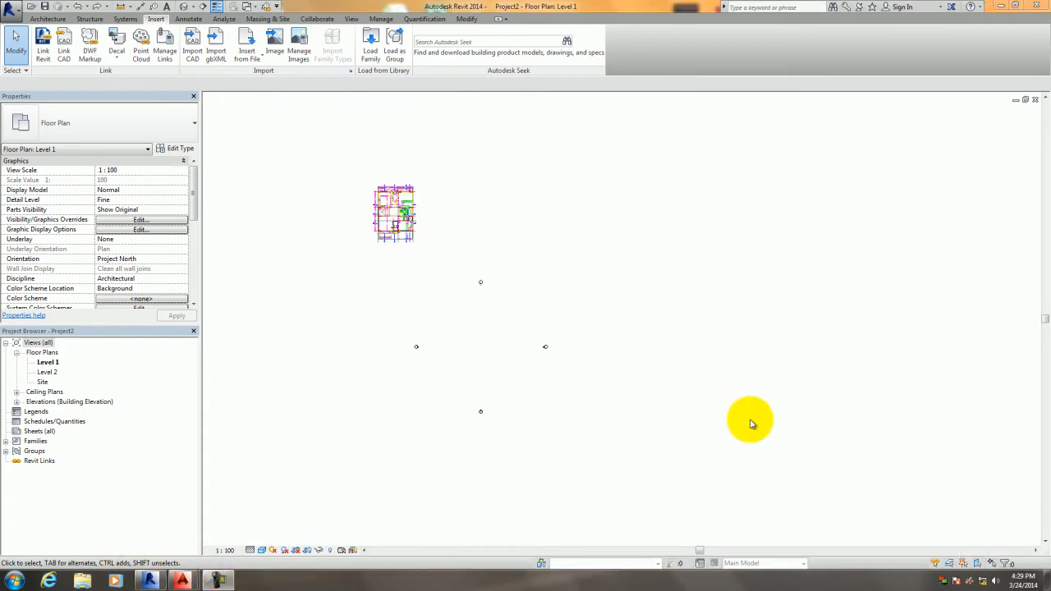
Move the linked ground floor plan into the middle of the four elevation markers.
{"action": "left_click", "coordinate": [396, 215]}
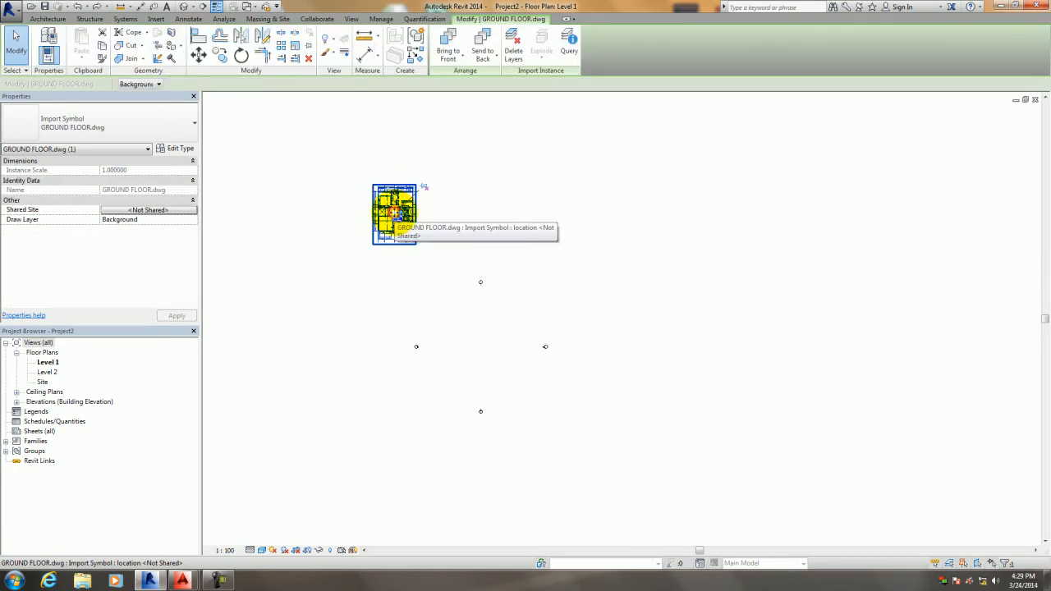
{"action": "left_click_drag", "start_coordinate": [394, 221], "coordinate": [489, 348]}
{"action": "left_click", "coordinate": [530, 403]}
{"action": "scroll", "coordinate": [493, 407], "scroll_direction": "up", "scroll_amount": 5}
{"action": "scroll", "coordinate": [458, 447], "scroll_direction": "up", "scroll_amount": 3}
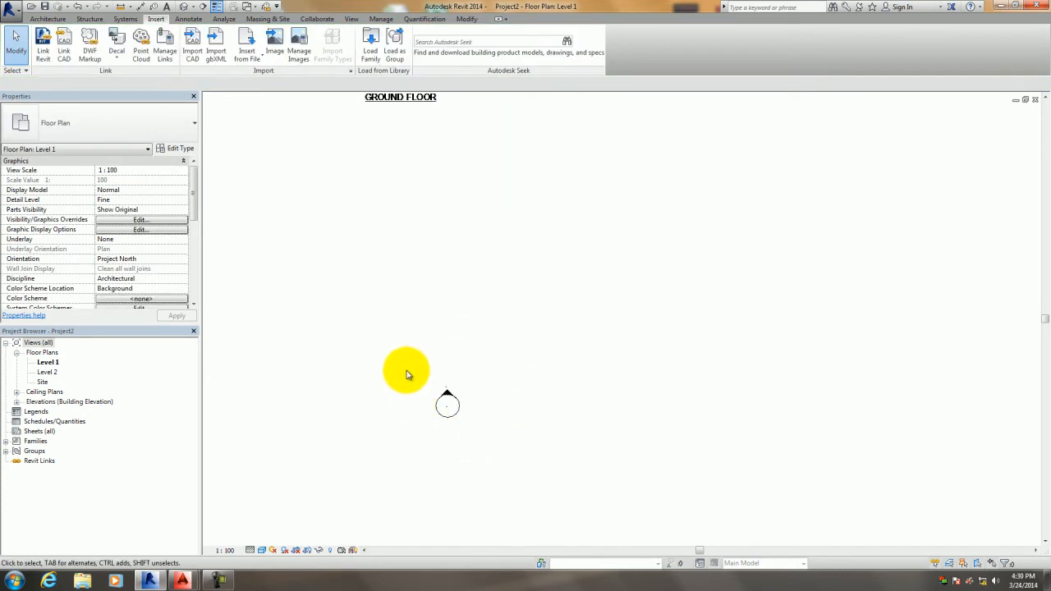
{"action": "scroll", "coordinate": [478, 425], "scroll_direction": "down", "scroll_amount": 3}
{"action": "middle_click_drag", "start_coordinate": [540, 367], "coordinate": [515, 452]}
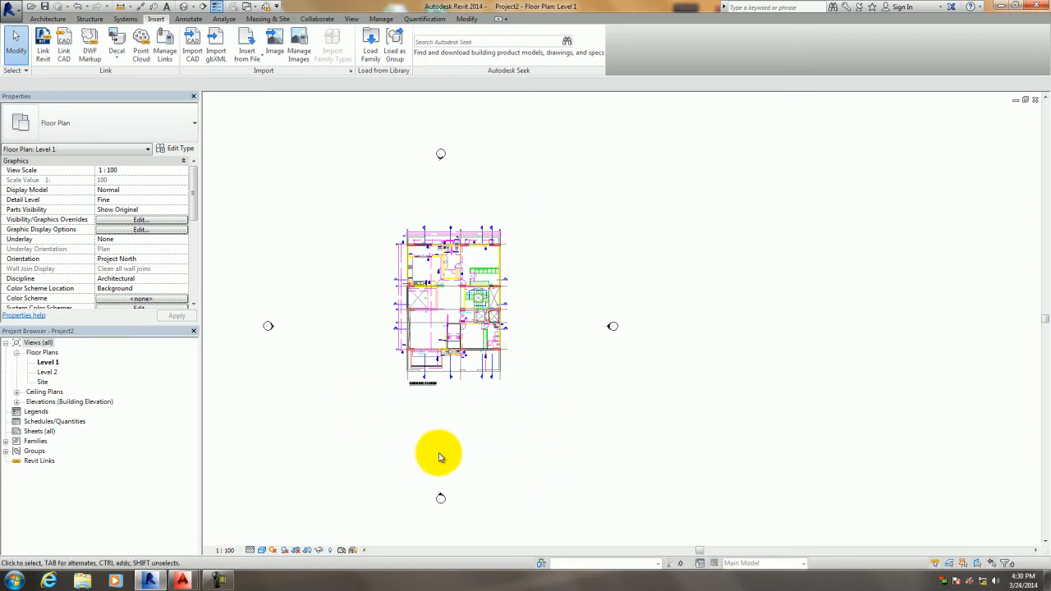
Examine the linked ground floor plan's details and its placement between the elevation markers.
{"action": "scroll", "coordinate": [424, 454], "scroll_direction": "up", "scroll_amount": 5}
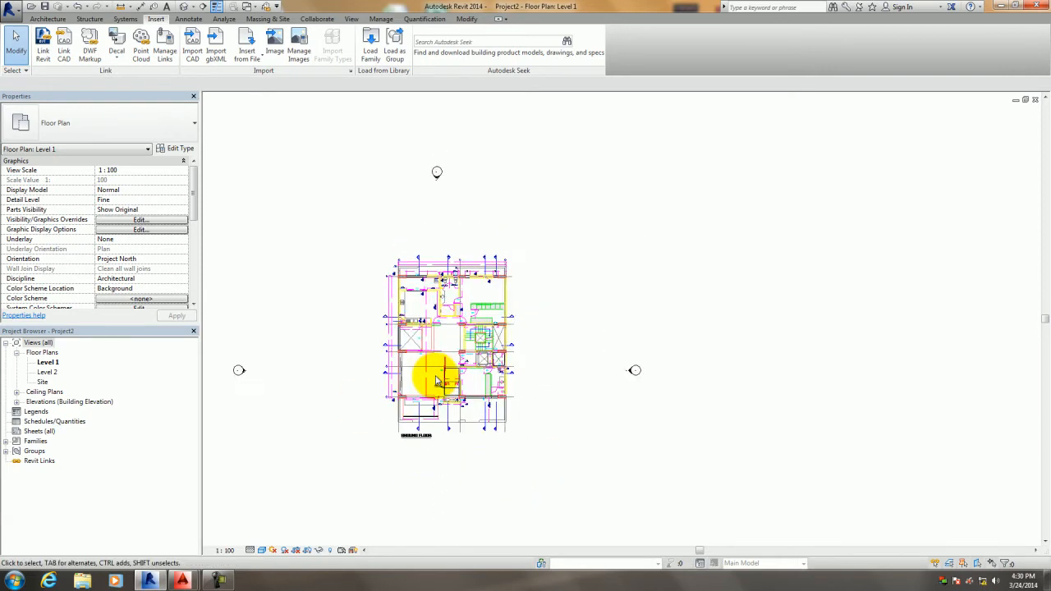
{"action": "left_click", "coordinate": [399, 345]}
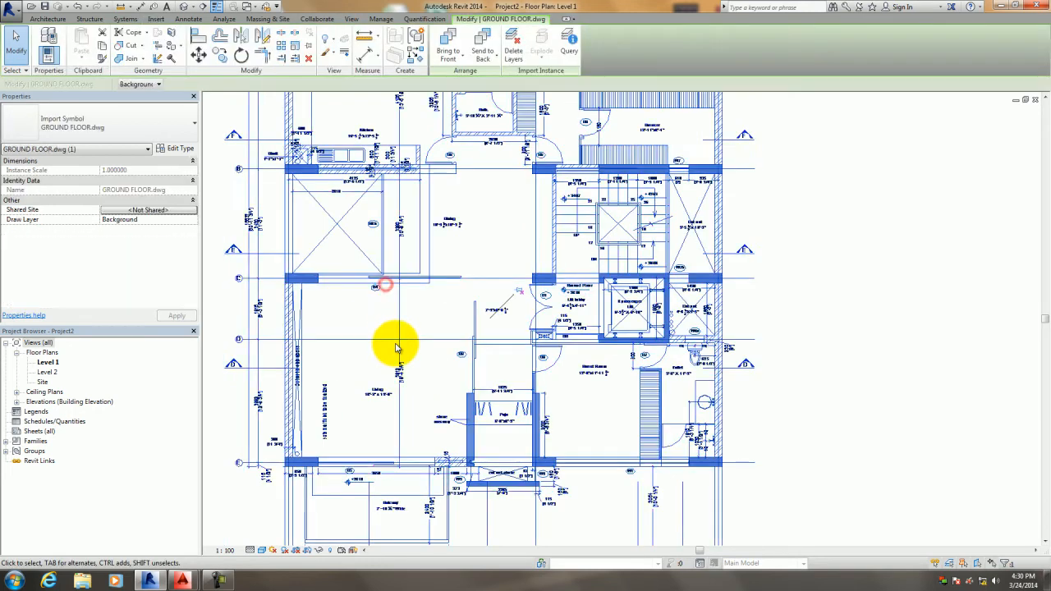
{"action": "scroll", "coordinate": [408, 359], "scroll_direction": "down", "scroll_amount": 4}
{"action": "scroll", "coordinate": [411, 359], "scroll_direction": "down", "scroll_amount": 2}
{"action": "left_click", "coordinate": [591, 392]}
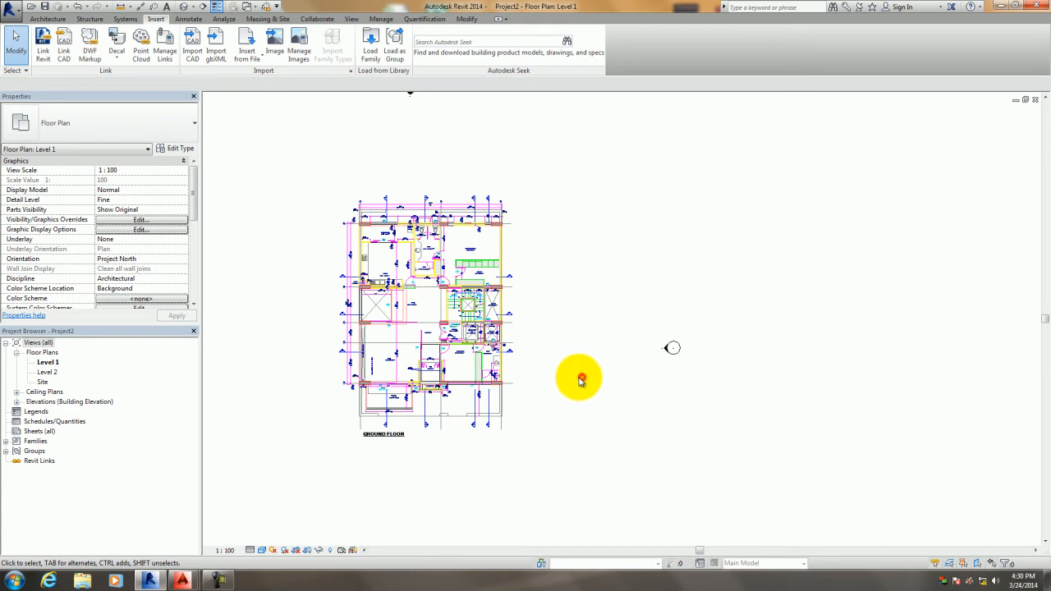
{"action": "scroll", "coordinate": [581, 380], "scroll_direction": "down", "scroll_amount": 2}
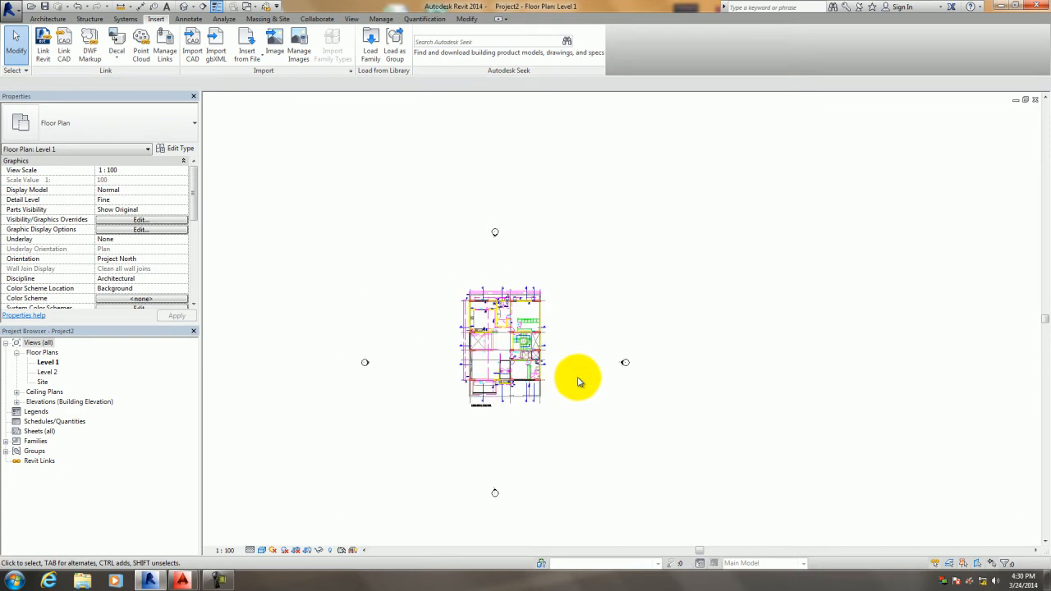
{"action": "scroll", "coordinate": [559, 386], "scroll_direction": "up", "scroll_amount": 3}
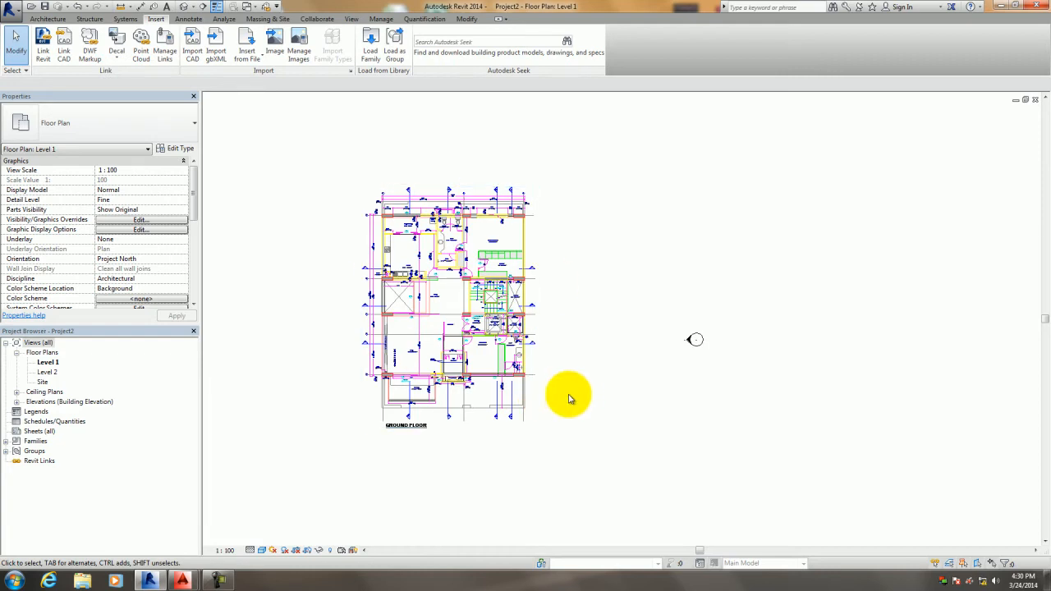
{"action": "scroll", "coordinate": [573, 398], "scroll_direction": "down", "scroll_amount": 1}
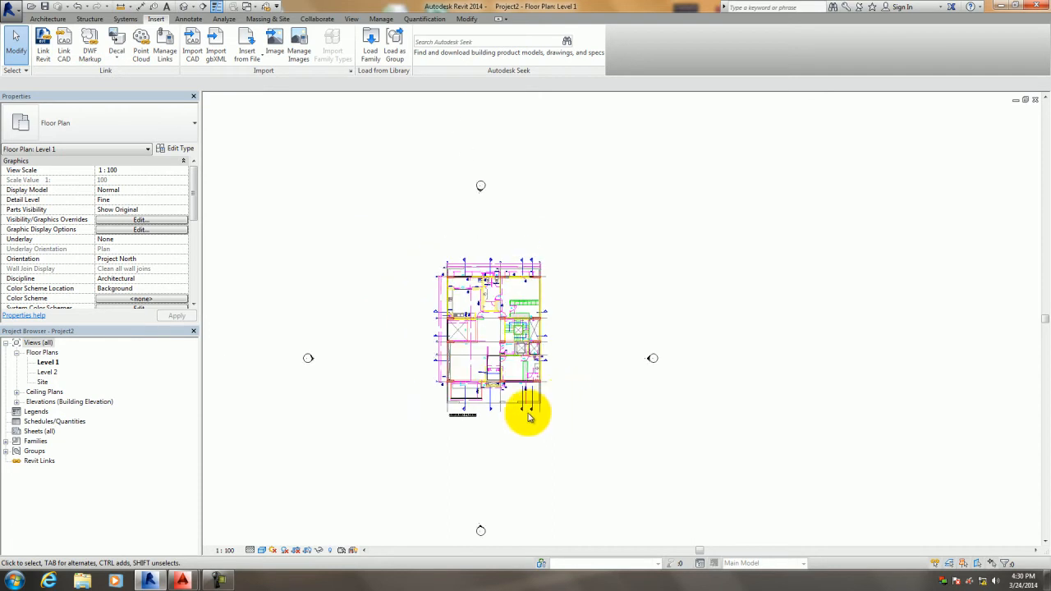
{"action": "scroll", "coordinate": [450, 297], "scroll_direction": "up", "scroll_amount": 5}
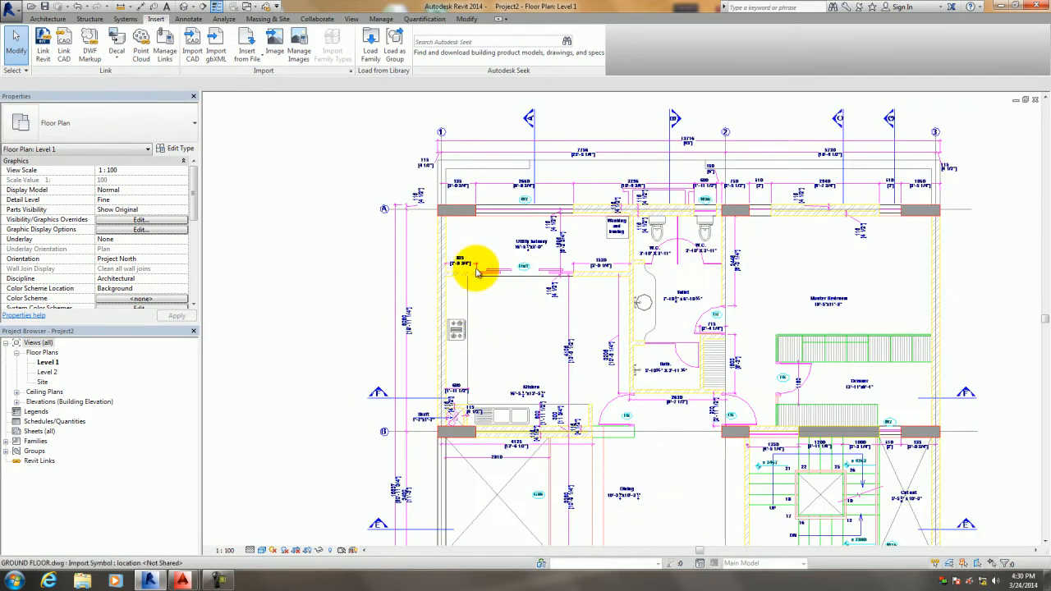
Open the North building elevation view to show the existing levels.
{"action": "left_click", "coordinate": [17, 402]}
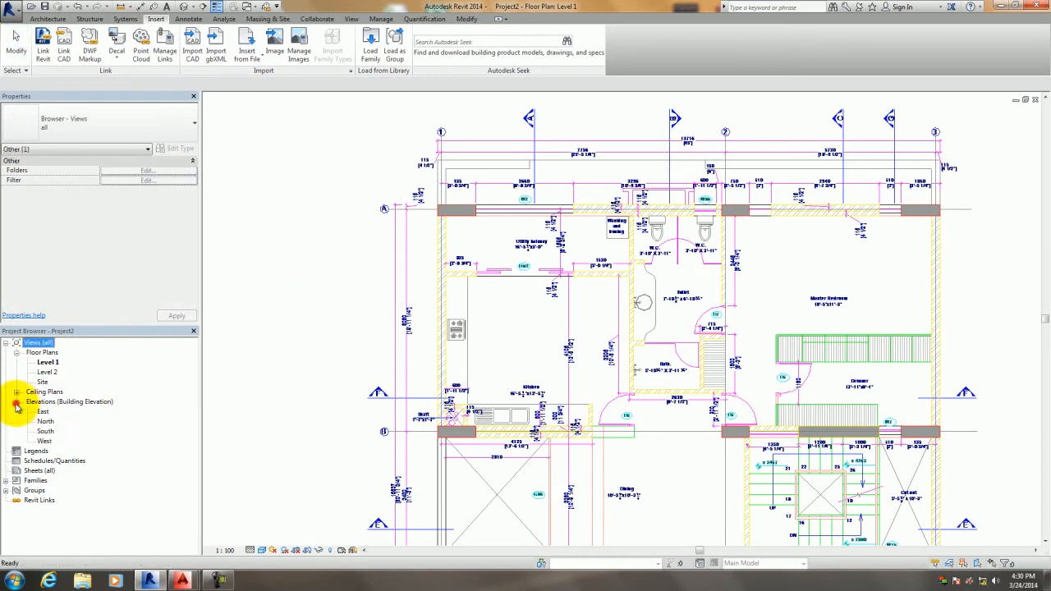
{"action": "double_click", "coordinate": [45, 421]}
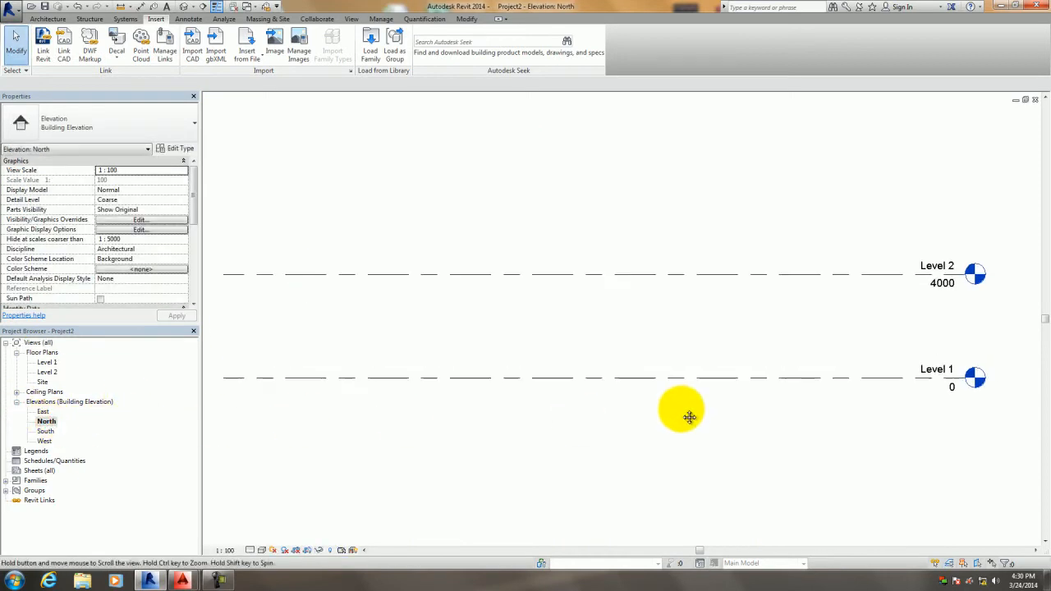
{"action": "scroll", "coordinate": [850, 409], "scroll_direction": "up", "scroll_amount": 2}
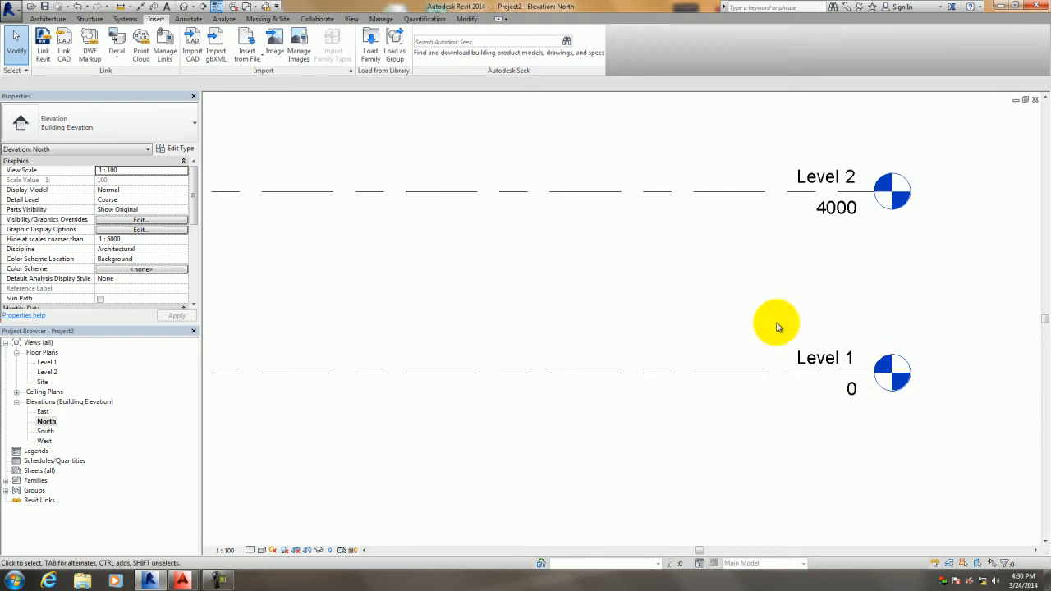
{"action": "middle_click_drag", "start_coordinate": [838, 317], "coordinate": [823, 396]}
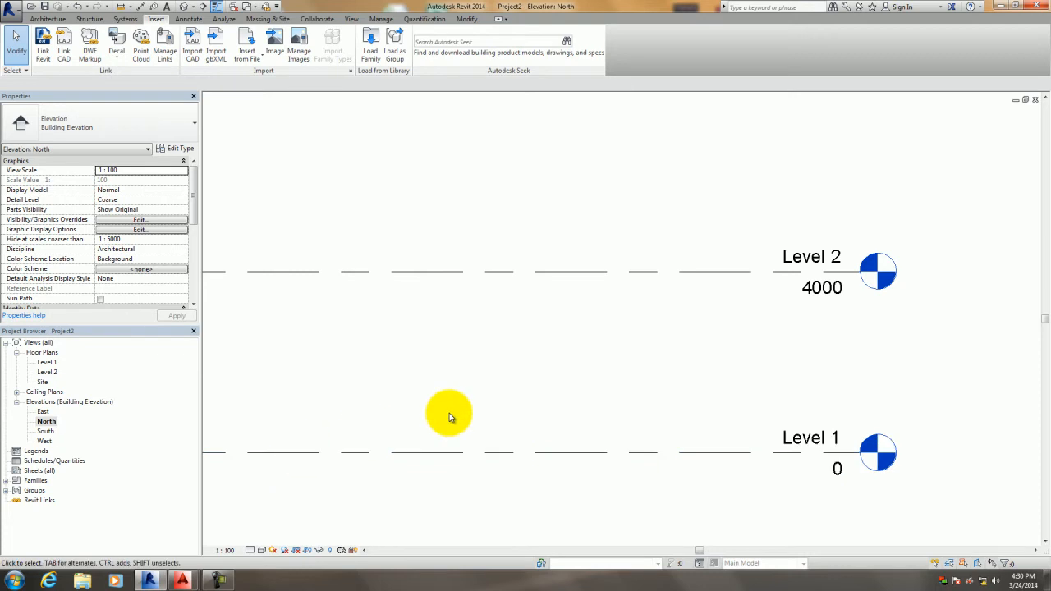
Open the FRONT SIDE ELEVATION drawing in AutoCAD from the ELEVATION folder inside New folder on the Desktop.
{"action": "key", "text": "super+d"}
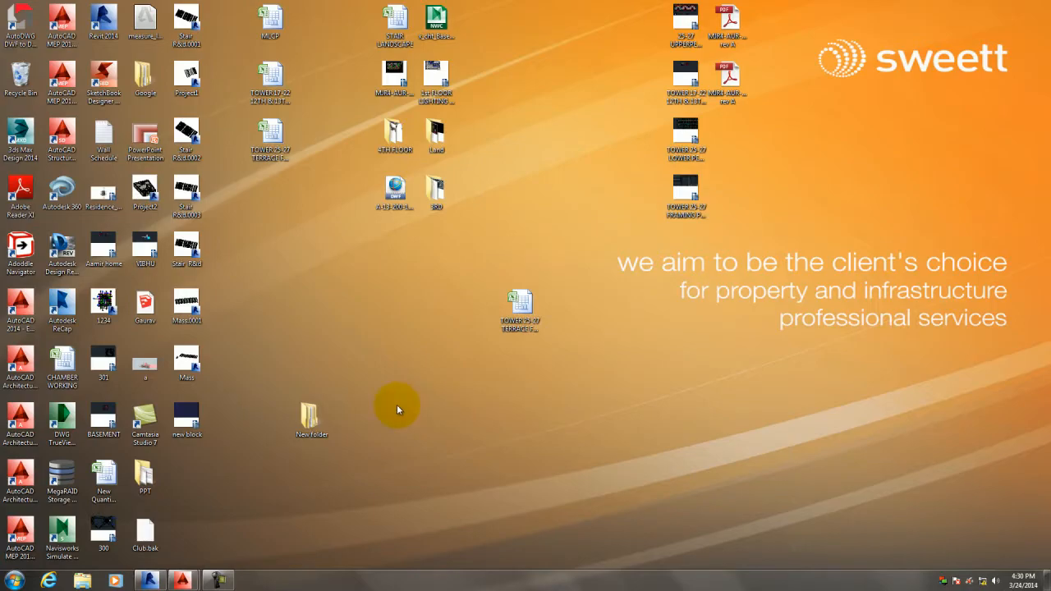
{"action": "double_click", "coordinate": [307, 418]}
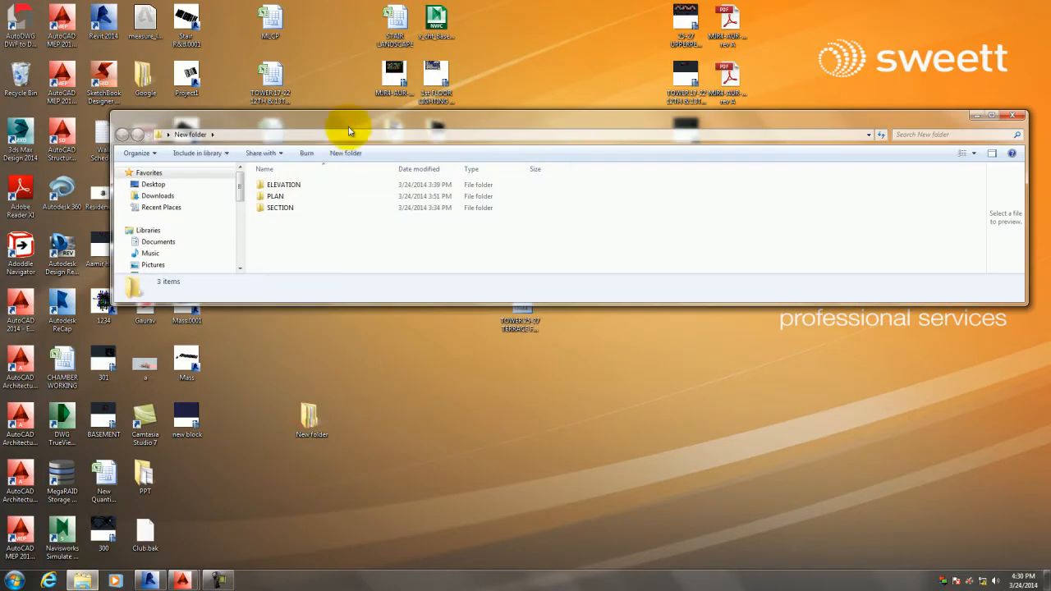
{"action": "double_click", "coordinate": [347, 118]}
{"action": "double_click", "coordinate": [169, 71]}
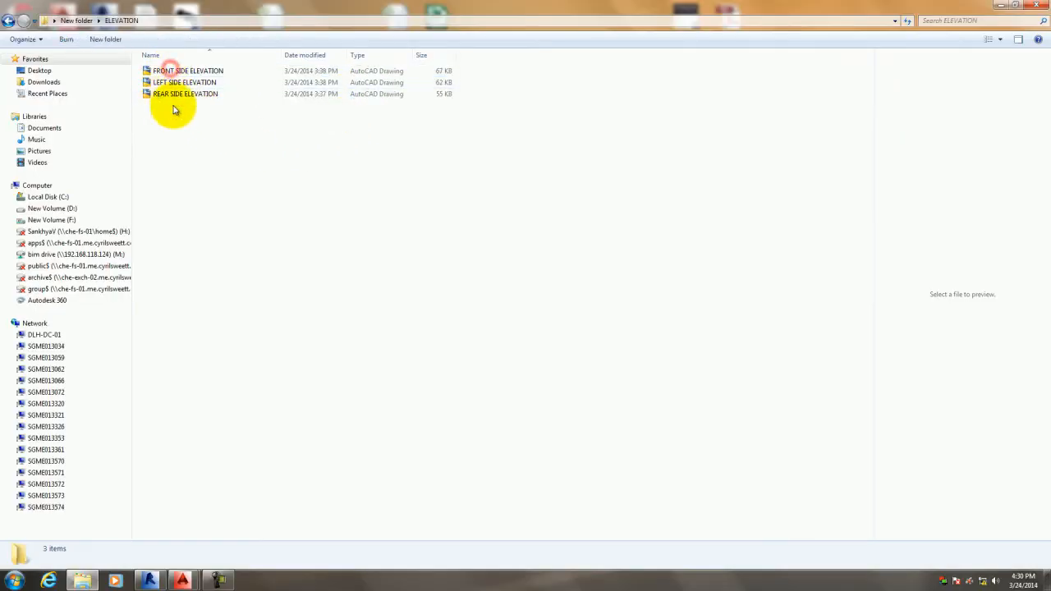
{"action": "double_click", "coordinate": [188, 73]}
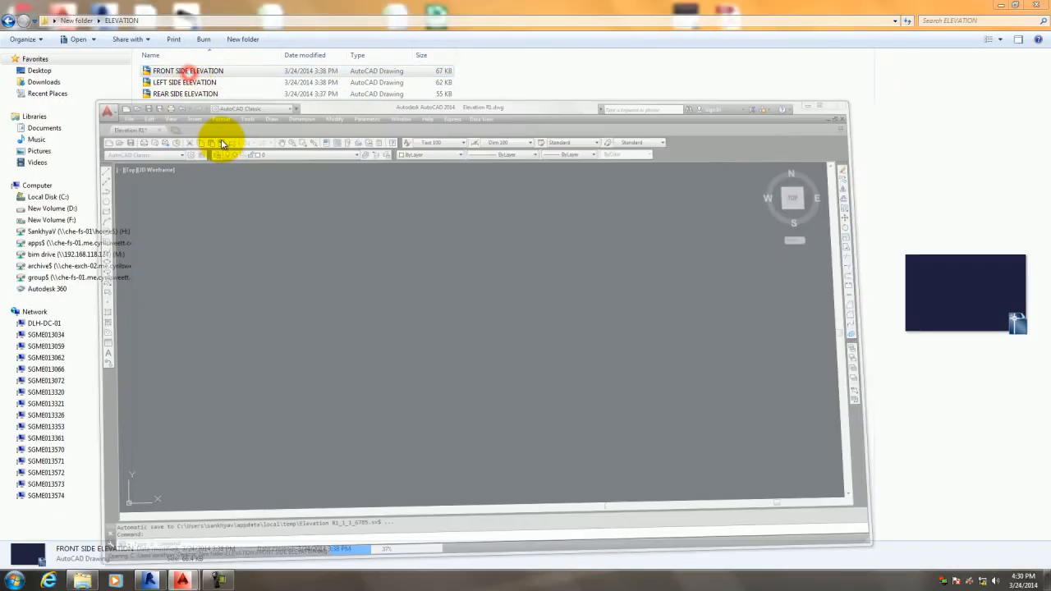
Zoom to the front elevation's extents and read the level marks at the base of the building.
{"action": "type", "text": "z"}
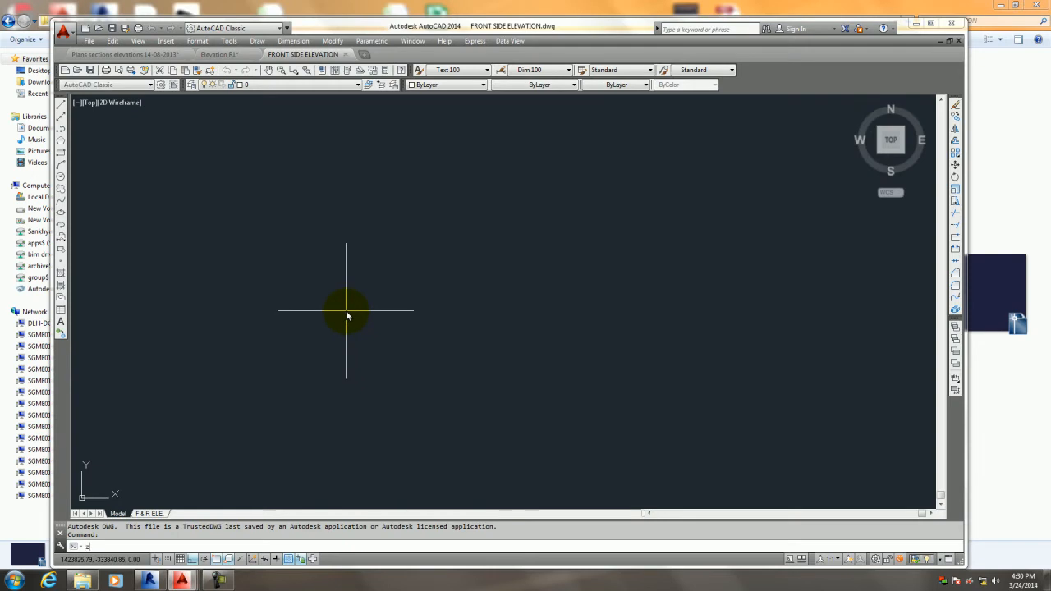
{"action": "key", "text": "Return"}
{"action": "type", "text": "e"}
{"action": "key", "text": "Return"}
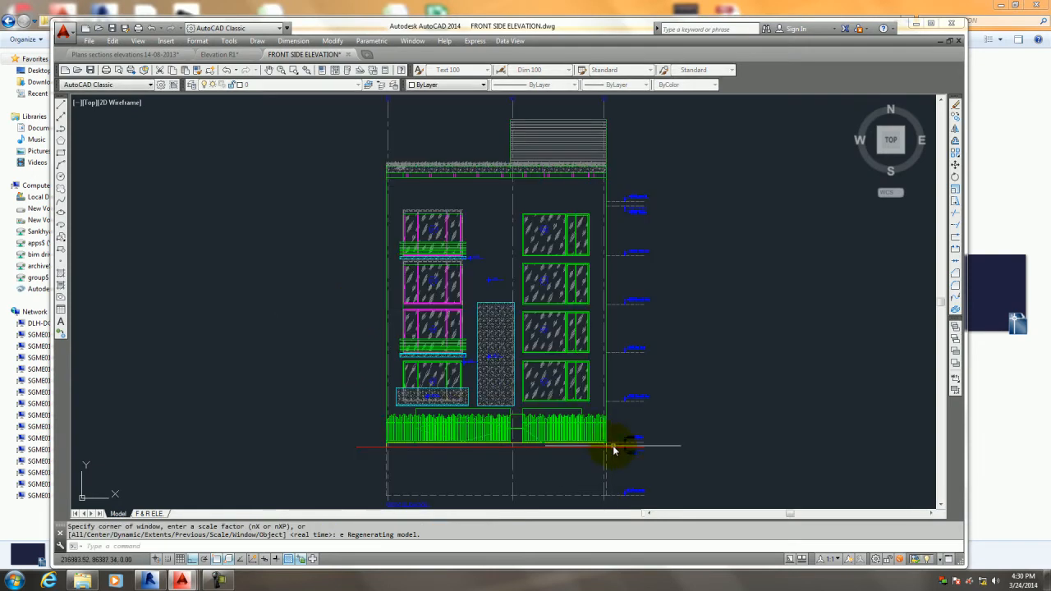
{"action": "scroll", "coordinate": [638, 467], "scroll_direction": "up", "scroll_amount": 8}
{"action": "mouse_move", "coordinate": [597, 433]}
{"action": "middle_mouse_down"}
{"action": "mouse_move", "coordinate": [601, 390]}
{"action": "mouse_move", "coordinate": [582, 404]}
{"action": "mouse_move", "coordinate": [596, 418]}
{"action": "middle_mouse_up"}
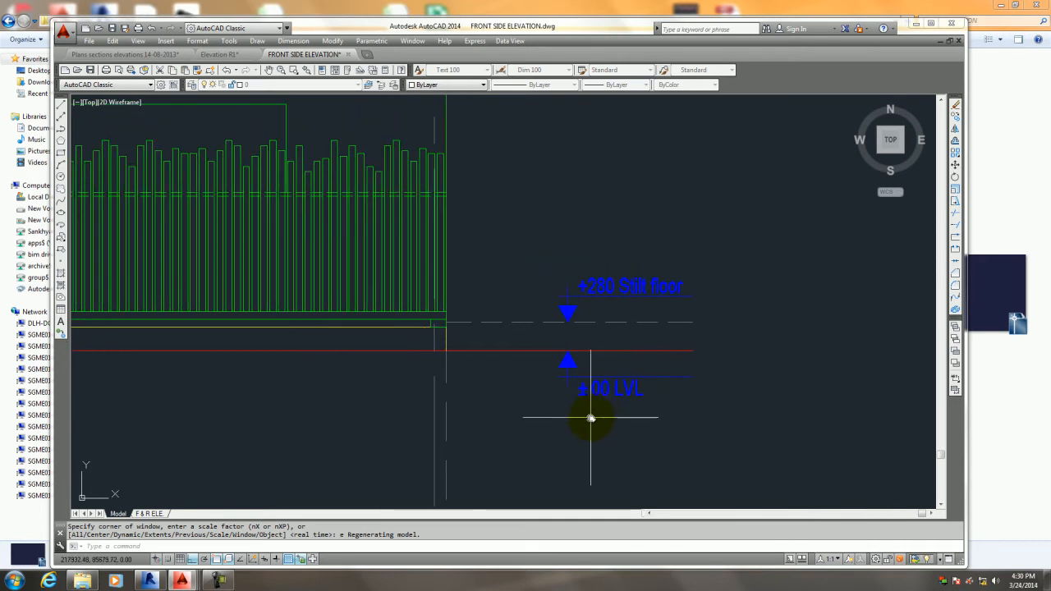
{"action": "scroll", "coordinate": [627, 330], "scroll_direction": "up", "scroll_amount": 4}
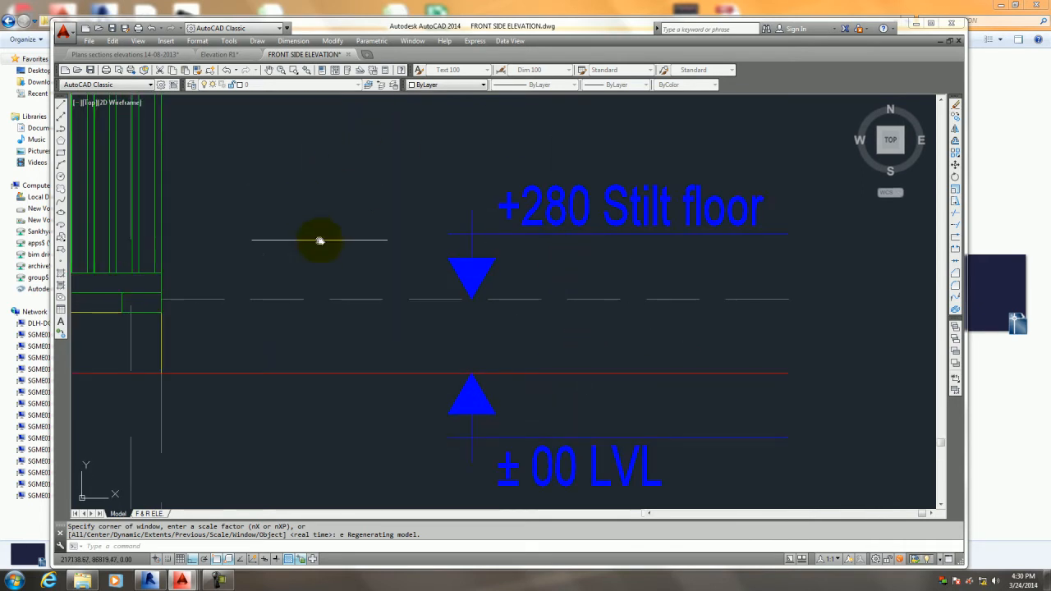
Read the ground floor and upper floor level marks beside the front elevation.
{"action": "scroll", "coordinate": [359, 288], "scroll_direction": "down", "scroll_amount": 3}
{"action": "scroll", "coordinate": [410, 298], "scroll_direction": "up", "scroll_amount": 5}
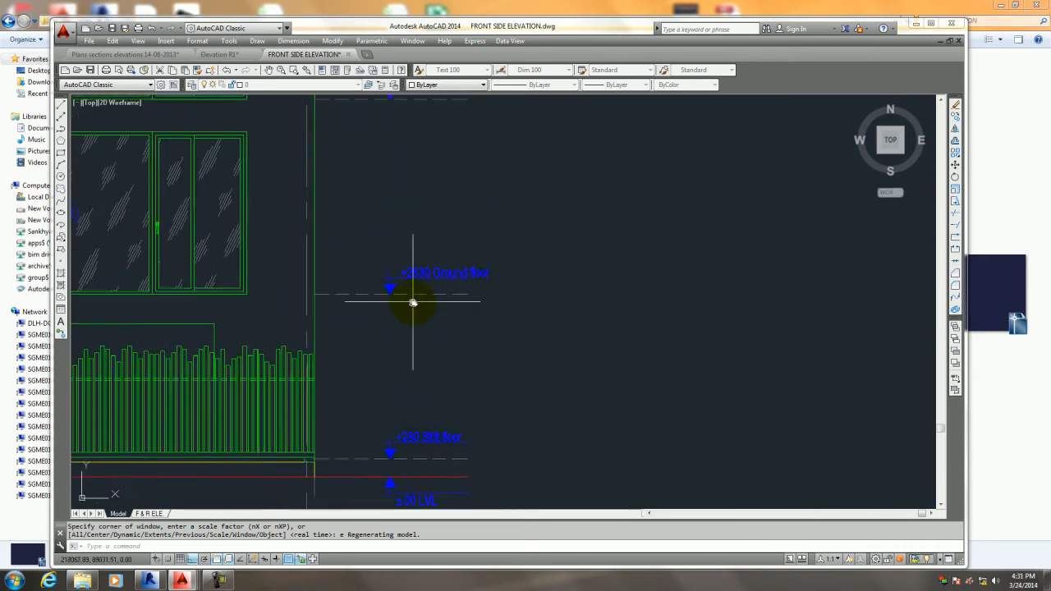
{"action": "scroll", "coordinate": [411, 304], "scroll_direction": "down", "scroll_amount": 3}
{"action": "scroll", "coordinate": [427, 271], "scroll_direction": "up", "scroll_amount": 2}
{"action": "scroll", "coordinate": [460, 287], "scroll_direction": "up", "scroll_amount": 3}
{"action": "mouse_move", "coordinate": [477, 329]}
{"action": "middle_mouse_down"}
{"action": "mouse_move", "coordinate": [512, 490]}
{"action": "mouse_move", "coordinate": [501, 416]}
{"action": "middle_mouse_up"}
{"action": "scroll", "coordinate": [469, 270], "scroll_direction": "down", "scroll_amount": 6}
{"action": "middle_click_drag", "start_coordinate": [463, 263], "coordinate": [657, 274]}
{"action": "scroll", "coordinate": [532, 288], "scroll_direction": "down", "scroll_amount": 4}
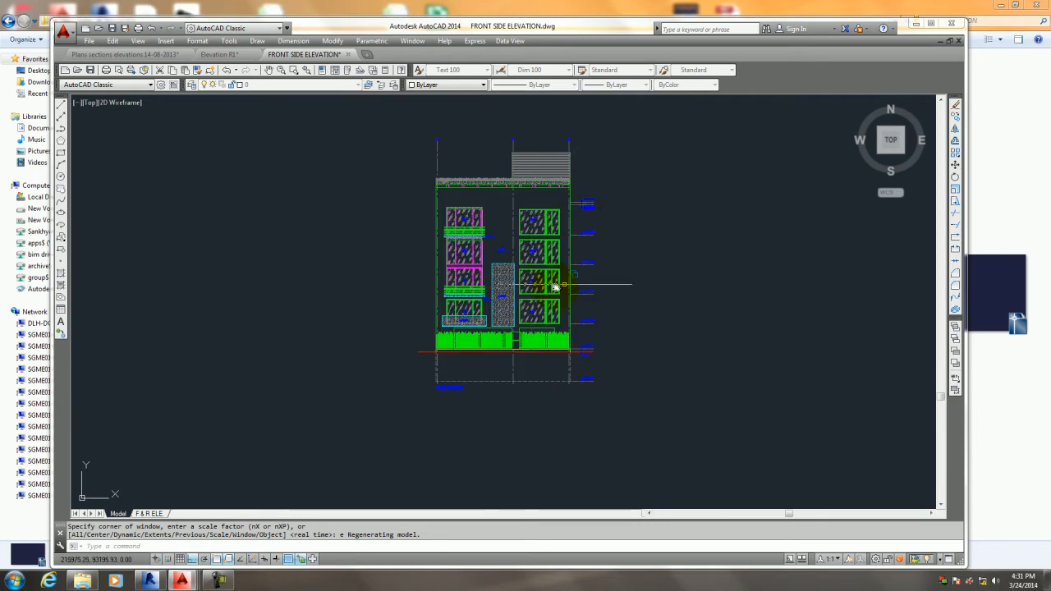
{"action": "scroll", "coordinate": [590, 212], "scroll_direction": "up", "scroll_amount": 6}
{"action": "scroll", "coordinate": [563, 266], "scroll_direction": "down", "scroll_amount": 2}
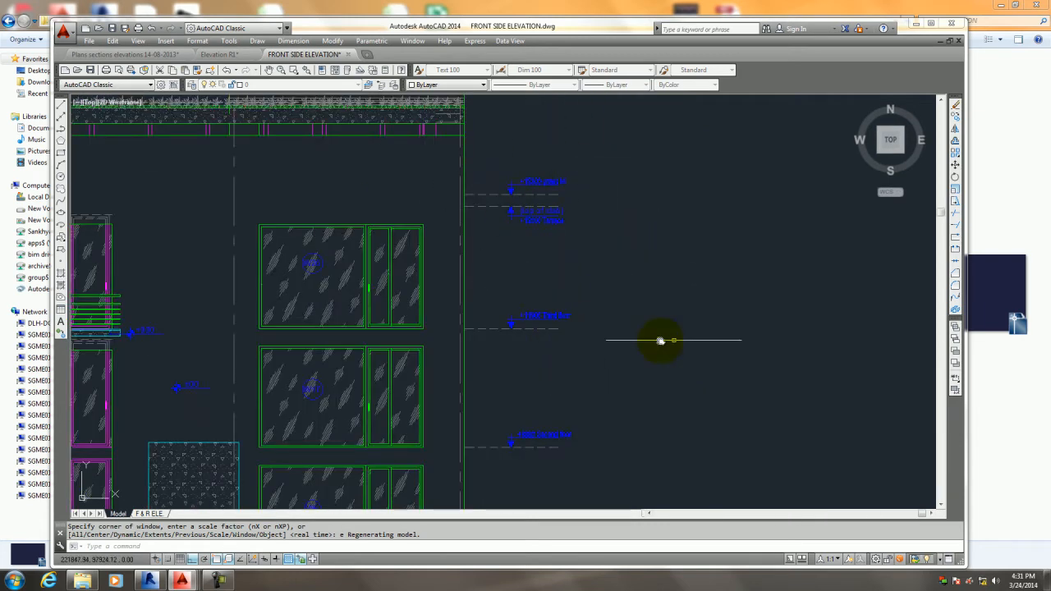
Minimize AutoCAD and switch back to Revit to view Level 1 and Level 2 in the North elevation.
{"action": "left_click", "coordinate": [916, 24]}
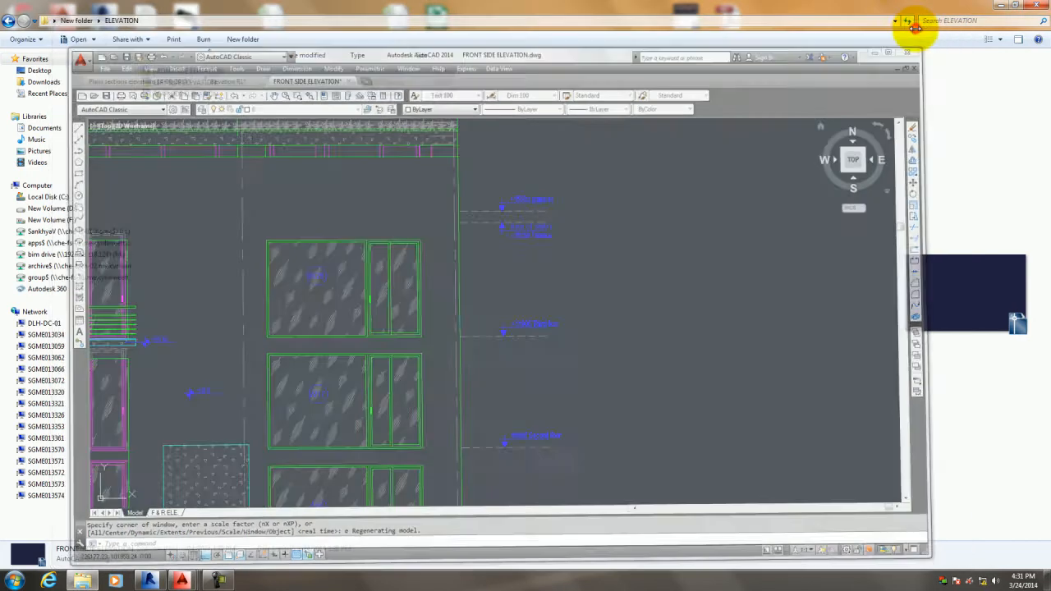
{"action": "left_click", "coordinate": [148, 579]}
{"action": "scroll", "coordinate": [493, 341], "scroll_direction": "down", "scroll_amount": 4}
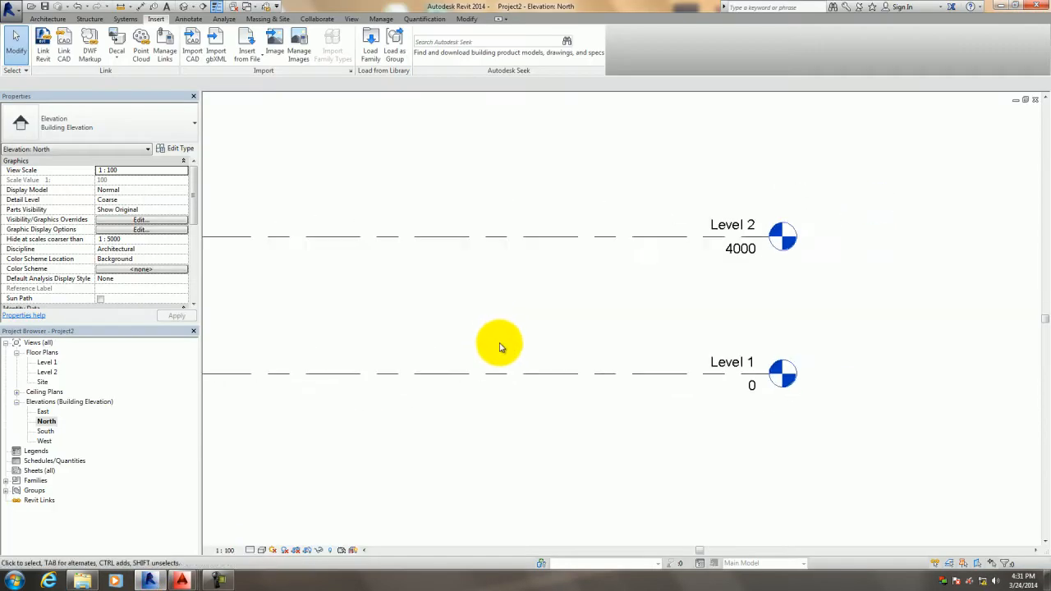
{"action": "middle_click_drag", "start_coordinate": [475, 344], "coordinate": [599, 364]}
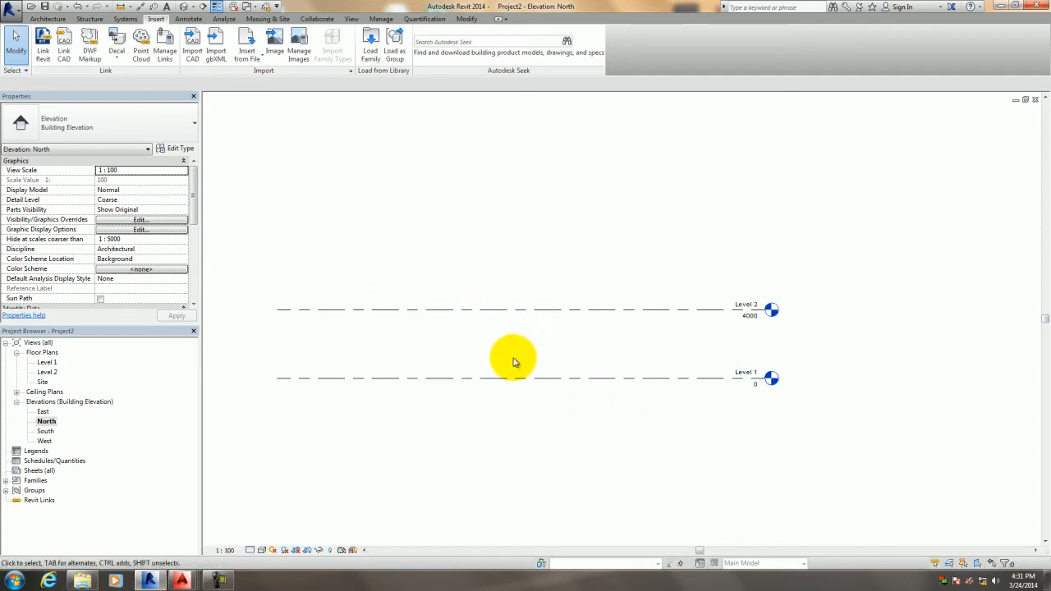
Draw a new level line about 600 mm above Level 1, spanning the same width as the existing levels.
{"action": "left_click", "coordinate": [364, 197]}
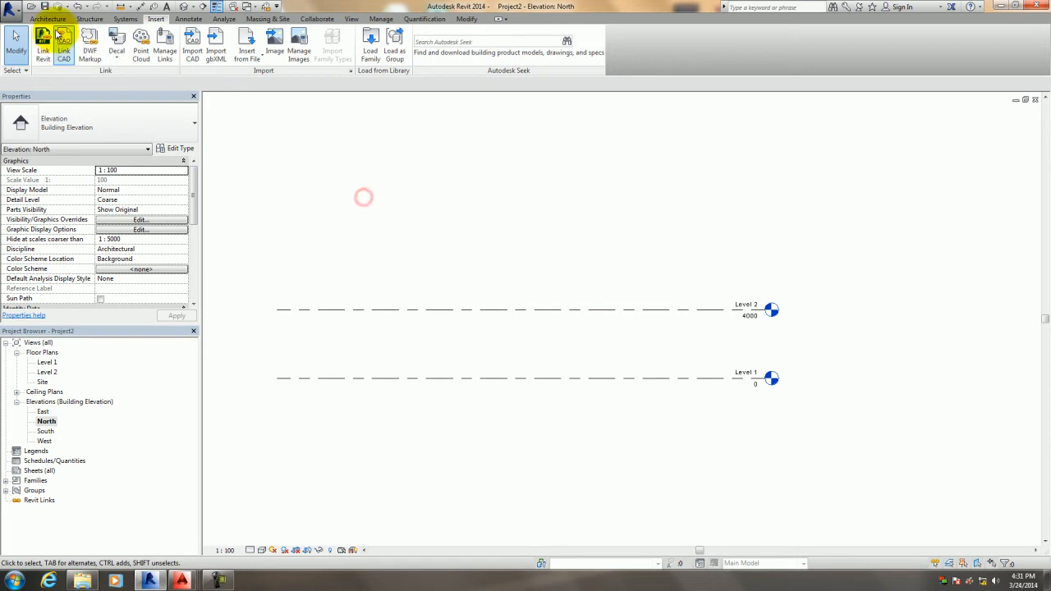
{"action": "left_click", "coordinate": [51, 19]}
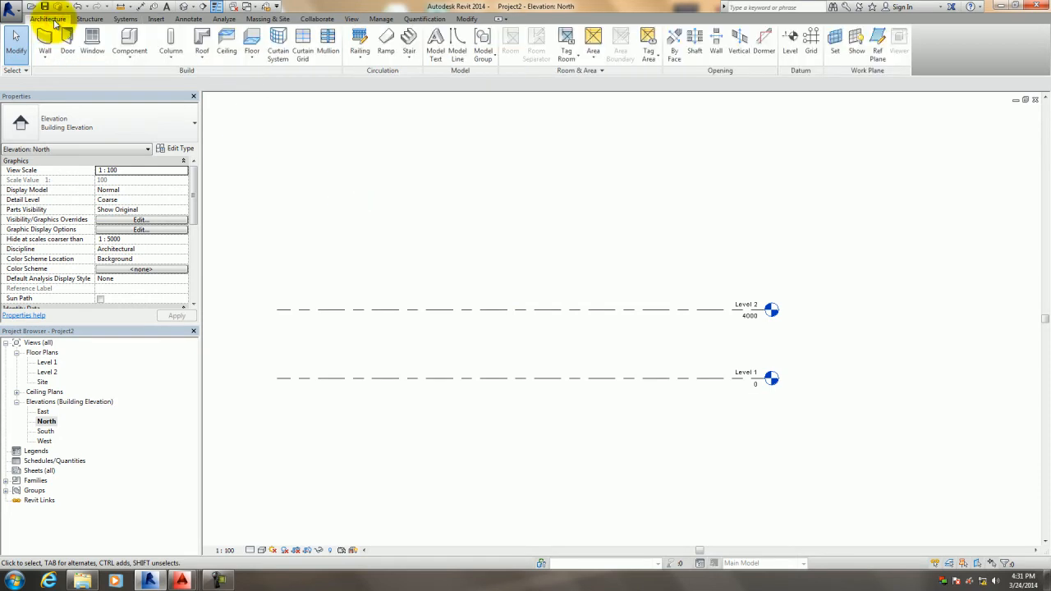
{"action": "left_click", "coordinate": [786, 51]}
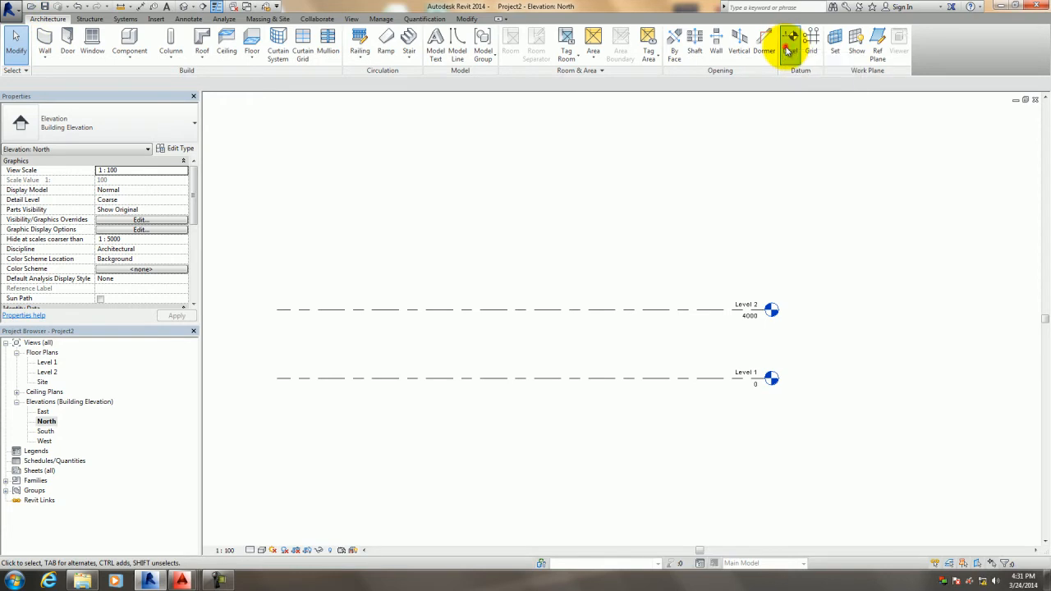
{"action": "left_click", "coordinate": [271, 370]}
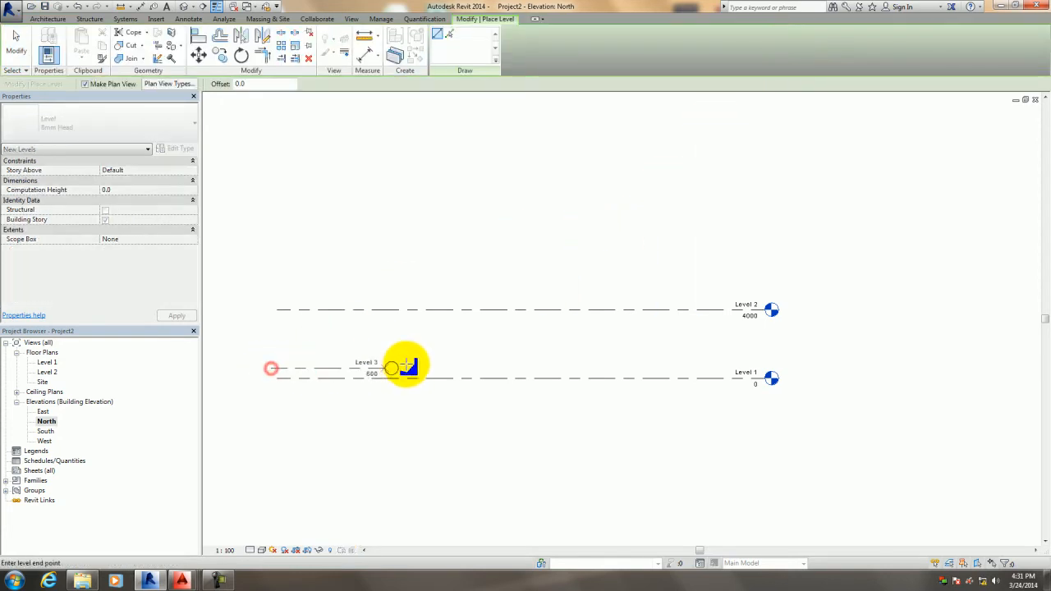
{"action": "left_click", "coordinate": [768, 362]}
{"action": "right_click", "coordinate": [825, 330]}
{"action": "left_click", "coordinate": [846, 330]}
{"action": "right_click", "coordinate": [854, 332]}
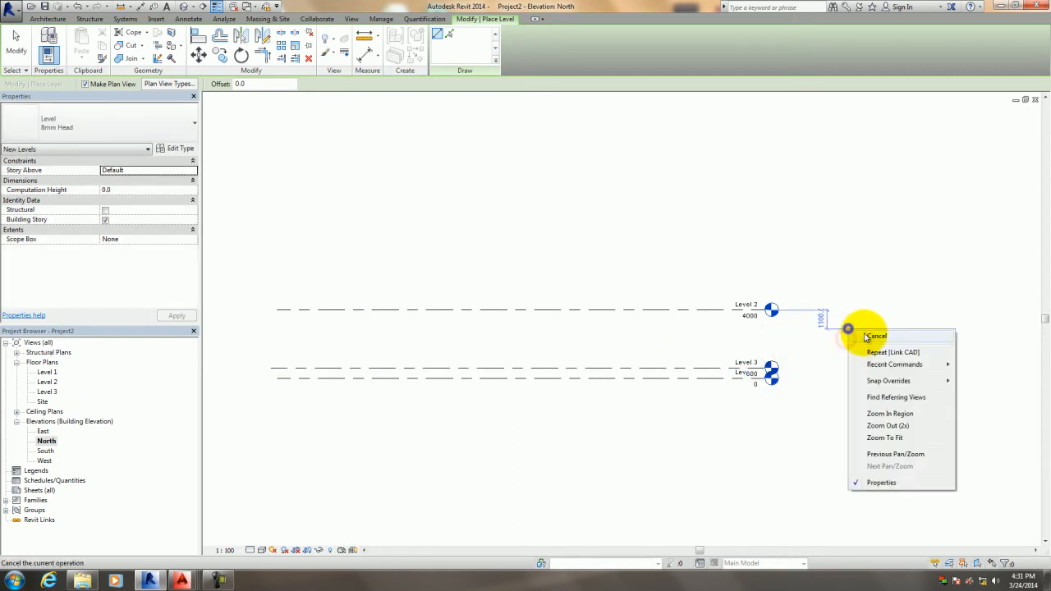
{"action": "left_click", "coordinate": [862, 336]}
Add an elbow to the new level's line and raise its head clear of the Level 1 label.
{"action": "scroll", "coordinate": [805, 380], "scroll_direction": "up", "scroll_amount": 5}
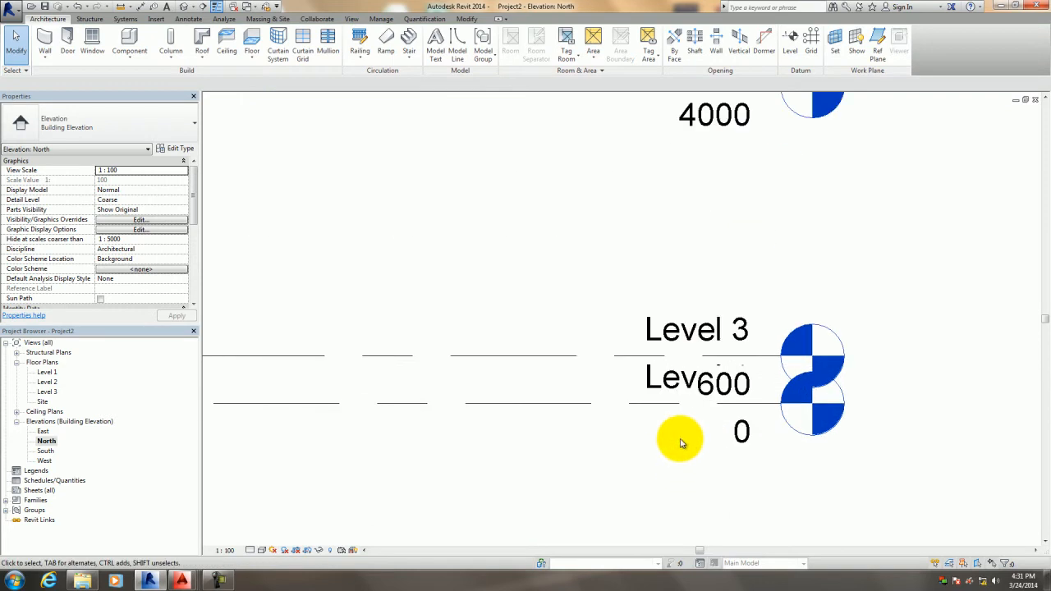
{"action": "left_click", "coordinate": [726, 359]}
{"action": "left_click_drag", "start_coordinate": [725, 359], "coordinate": [732, 269]}
{"action": "left_click", "coordinate": [775, 481]}
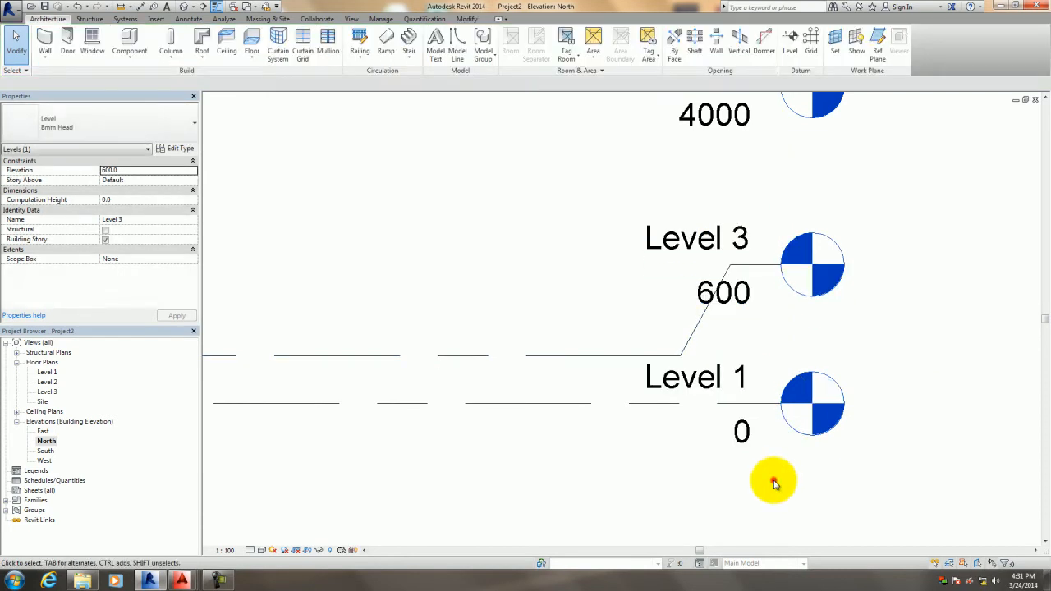
Rename Level 1 as Ground Floor and apply the new name to its corresponding views.
{"action": "left_click", "coordinate": [704, 382]}
{"action": "left_click", "coordinate": [704, 380]}
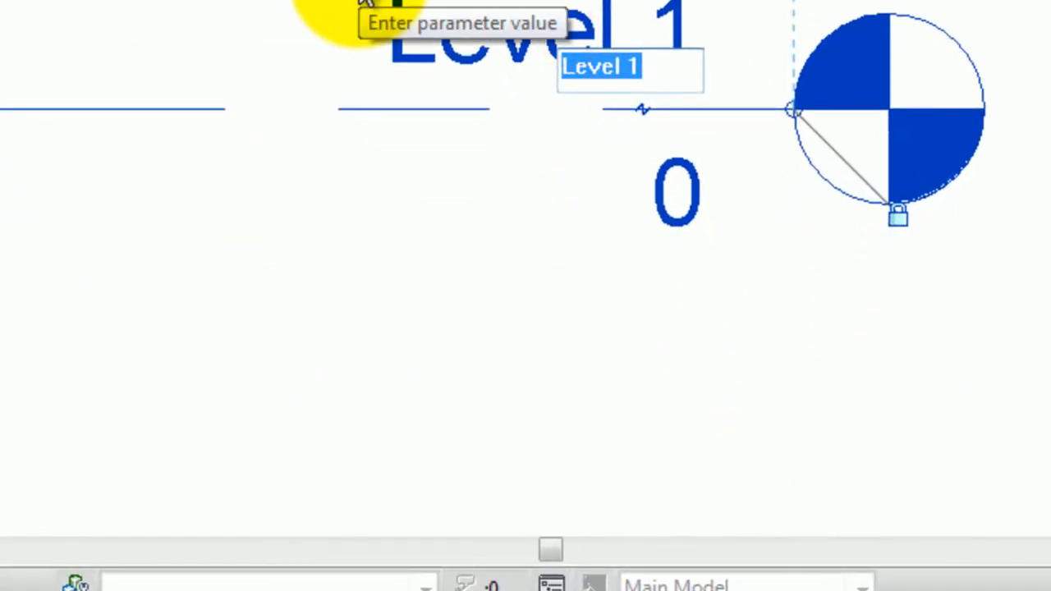
{"action": "type", "text": "Ground Floor"}
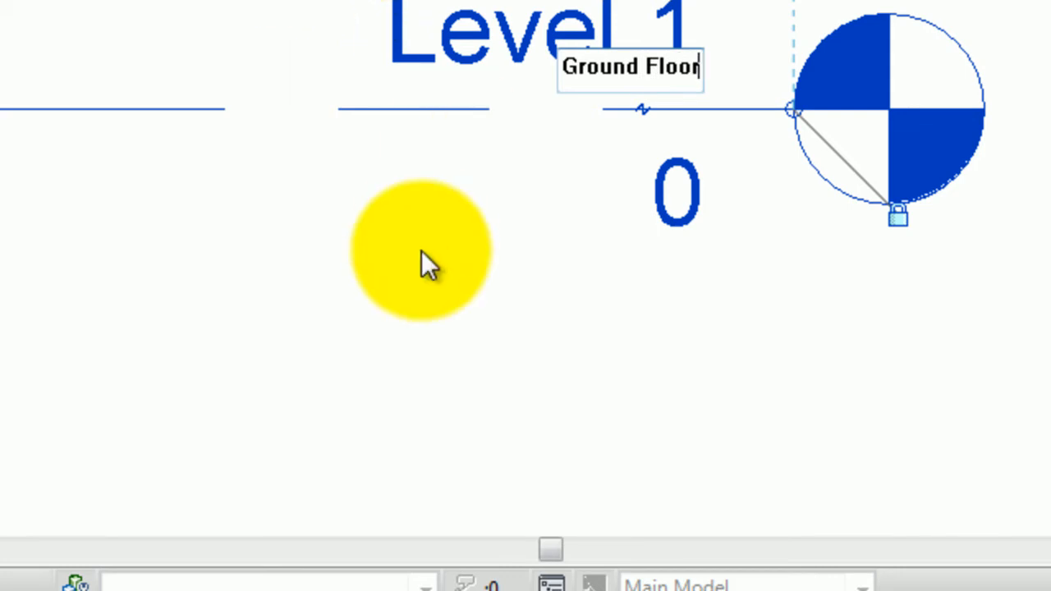
{"action": "left_click", "coordinate": [421, 250]}
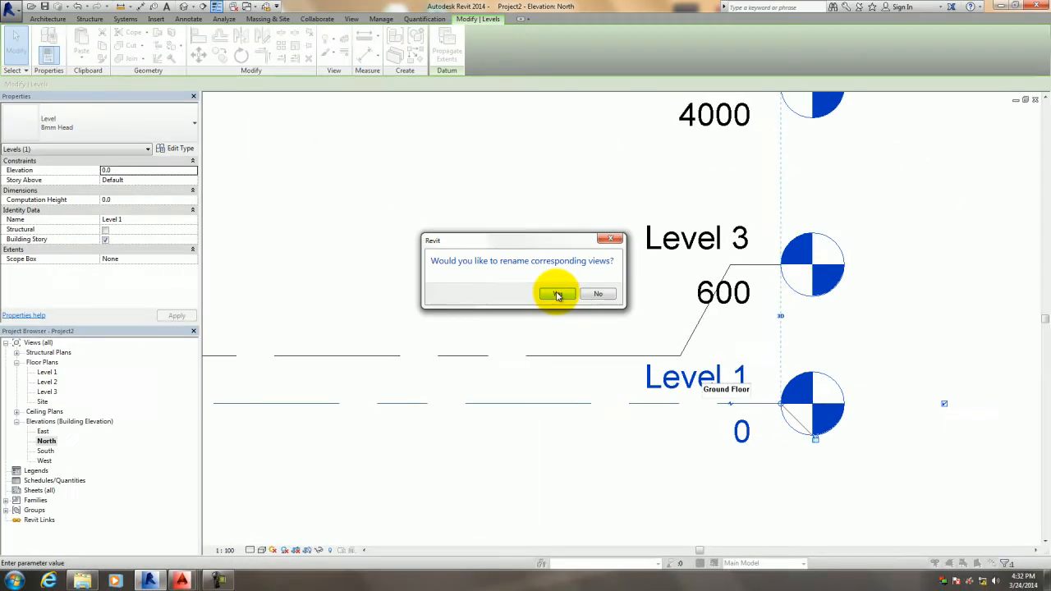
{"action": "left_click", "coordinate": [547, 293]}
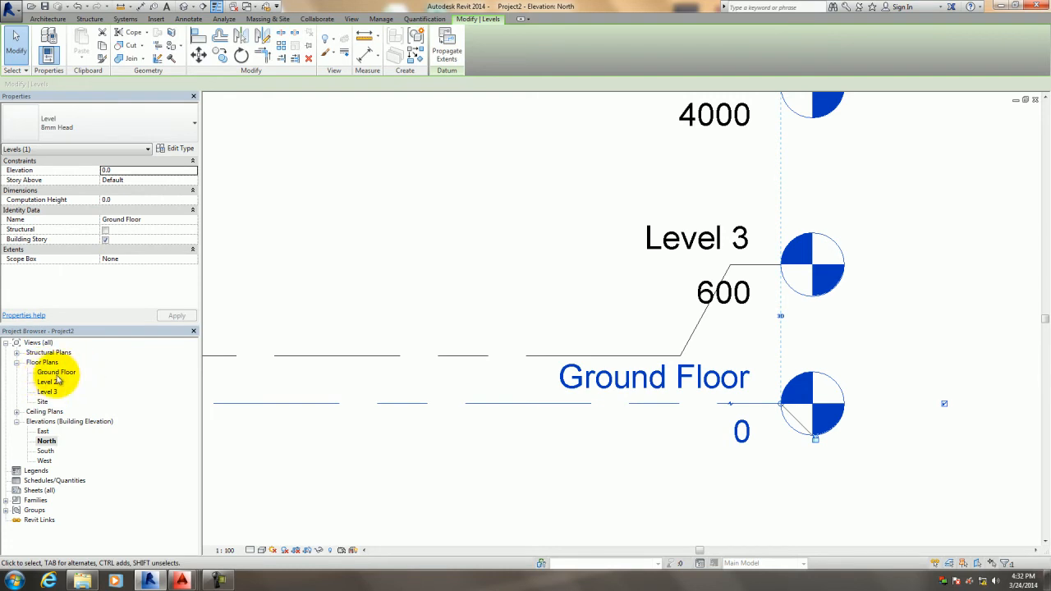
{"action": "left_click", "coordinate": [484, 467]}
Rename Level 3, just above the base level, as Stilt Floor and rename its corresponding views too.
{"action": "scroll", "coordinate": [484, 467], "scroll_direction": "down", "scroll_amount": 1}
{"action": "middle_click_drag", "start_coordinate": [494, 459], "coordinate": [402, 504]}
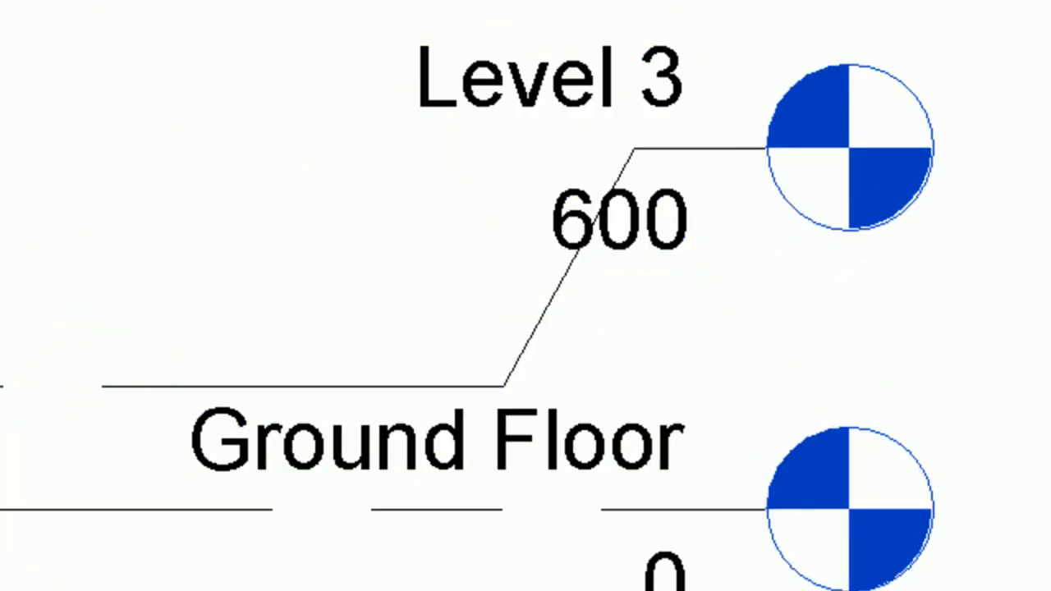
{"action": "middle_click_drag", "start_coordinate": [106, 176], "coordinate": [377, 218]}
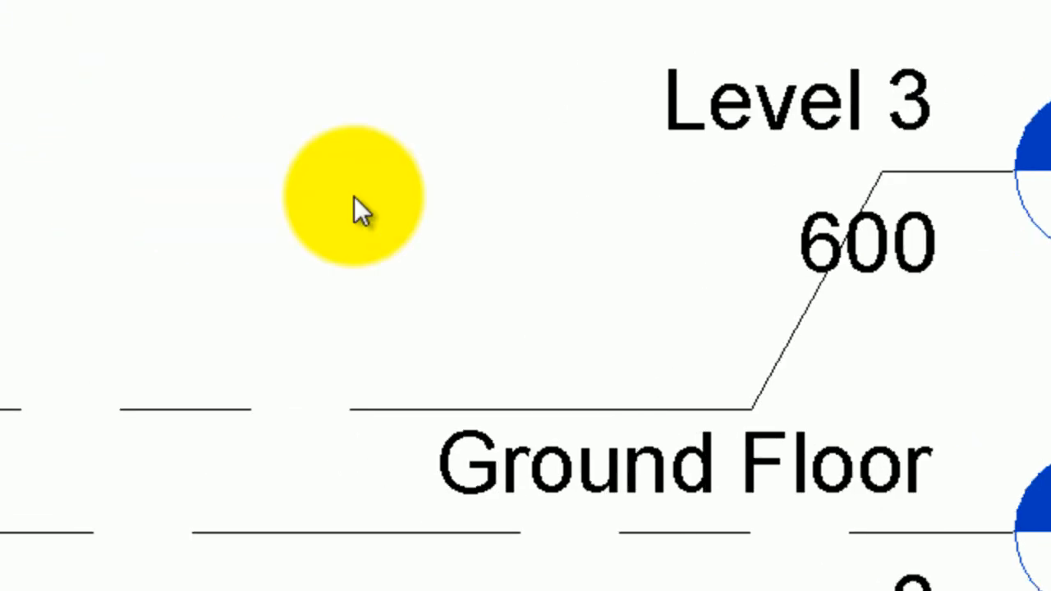
{"action": "left_click", "coordinate": [743, 129]}
{"action": "left_click", "coordinate": [753, 106]}
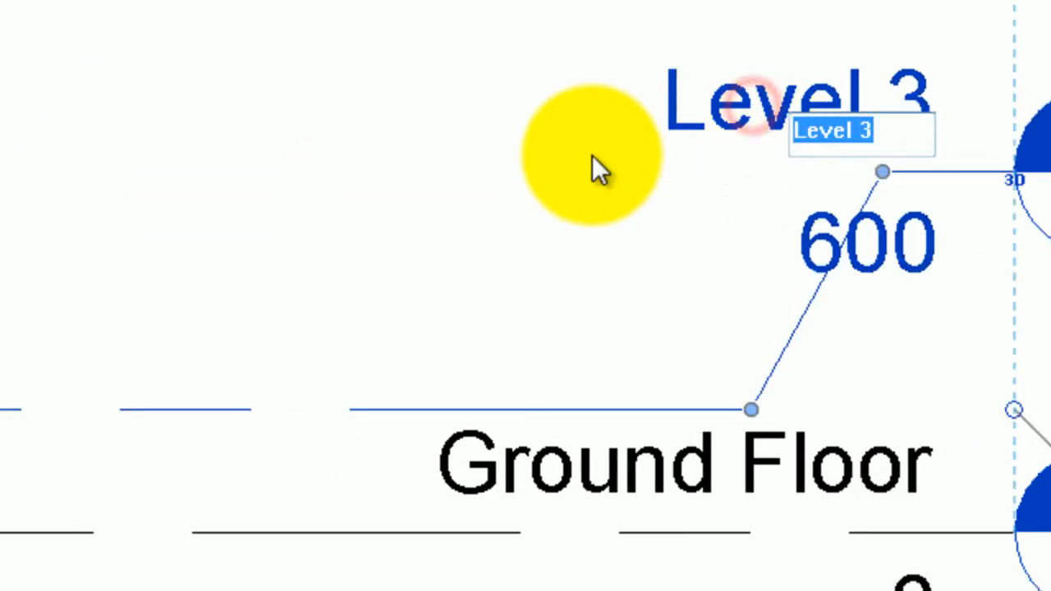
{"action": "type", "text": "s"}
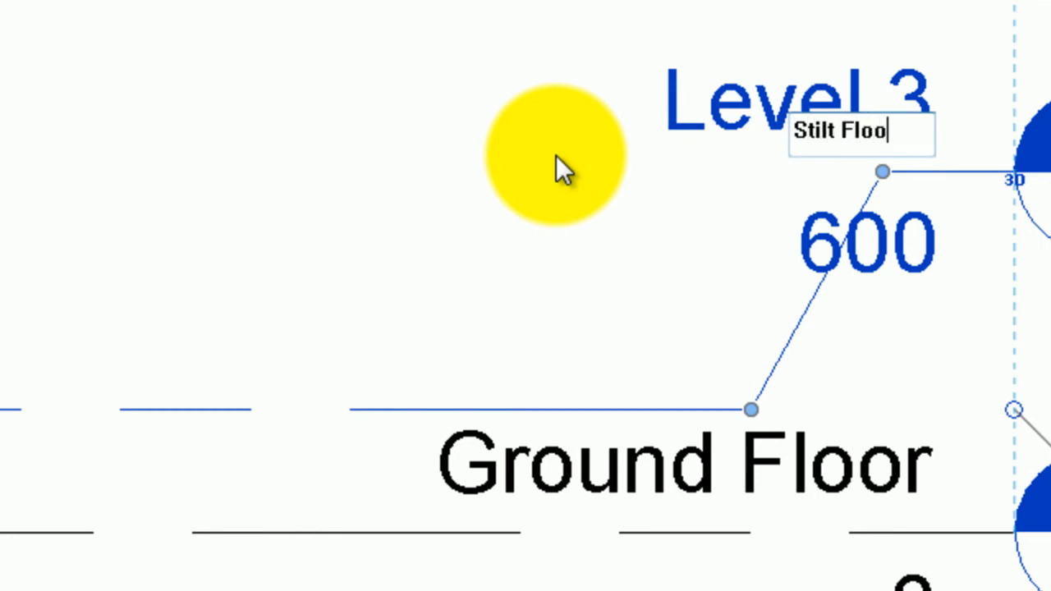
{"action": "type", "text": "tilt Floor"}
{"action": "left_click", "coordinate": [390, 174]}
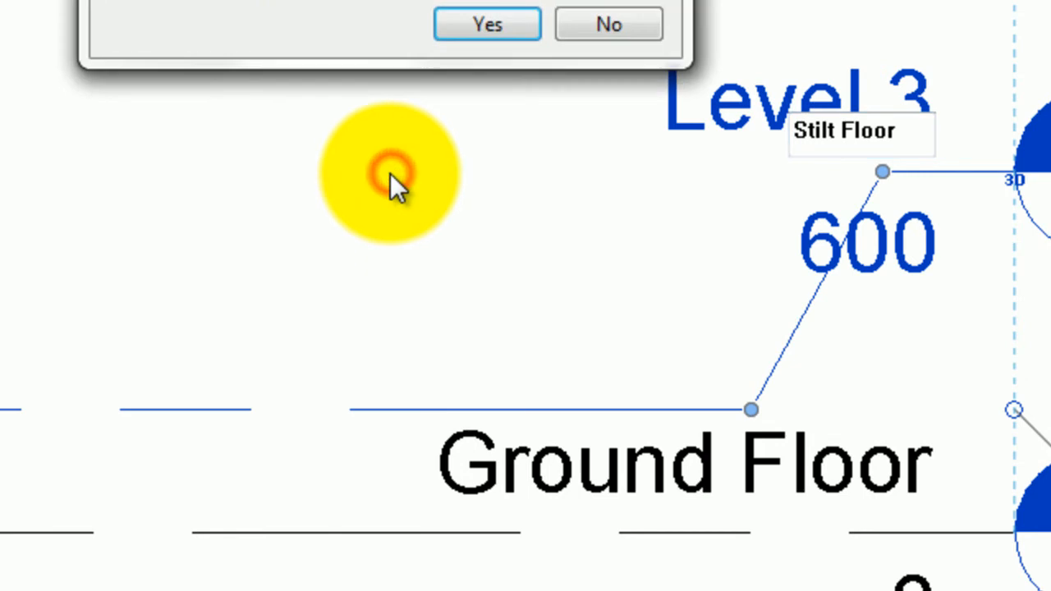
{"action": "left_click", "coordinate": [489, 25]}
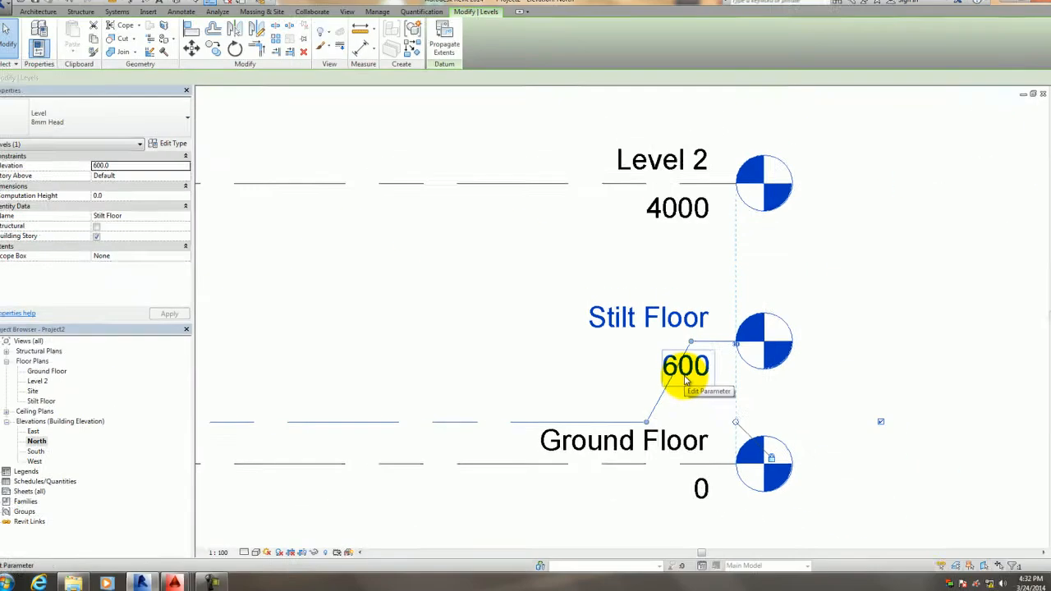
Set the Stilt Floor level's elevation to 280 mm.
{"action": "left_click", "coordinate": [686, 380]}
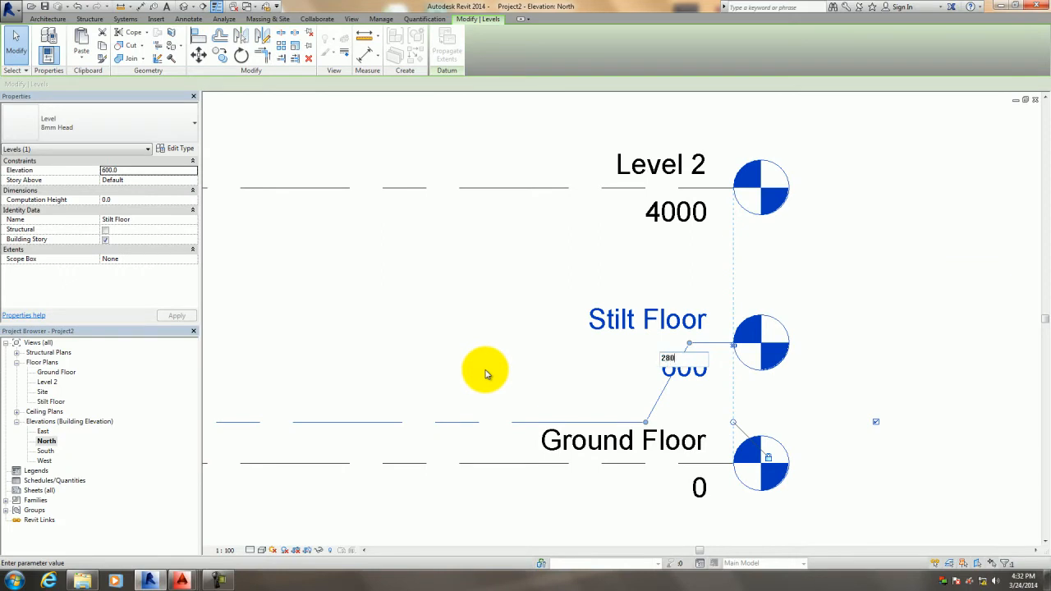
{"action": "left_click", "coordinate": [450, 340]}
{"action": "left_click", "coordinate": [459, 343]}
Add an elbow to the lowest level's line and pull its head down well clear of the Stilt Floor line.
{"action": "scroll", "coordinate": [460, 345], "scroll_direction": "down", "scroll_amount": 1}
{"action": "scroll", "coordinate": [462, 359], "scroll_direction": "down", "scroll_amount": 1}
{"action": "scroll", "coordinate": [539, 378], "scroll_direction": "down", "scroll_amount": 1}
{"action": "left_click", "coordinate": [612, 468]}
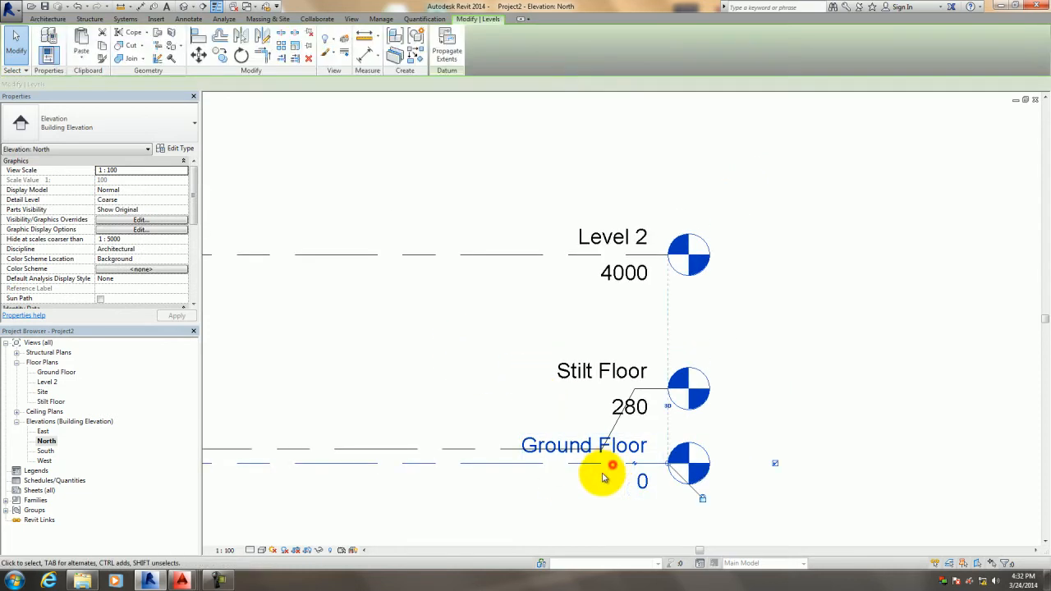
{"action": "scroll", "coordinate": [599, 482], "scroll_direction": "down", "scroll_amount": 1}
{"action": "left_click", "coordinate": [609, 408]}
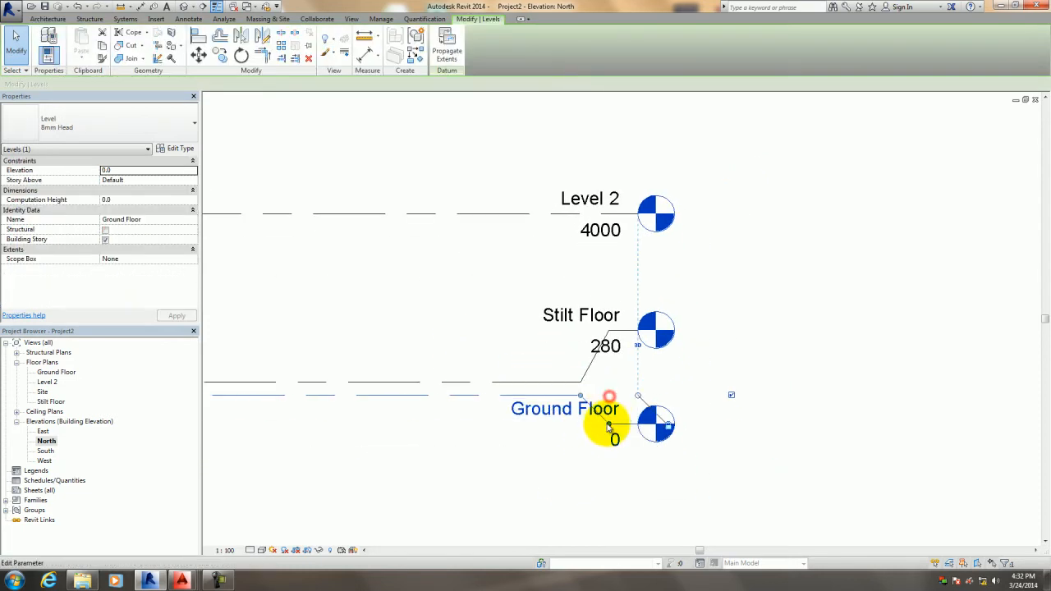
{"action": "left_click_drag", "start_coordinate": [614, 427], "coordinate": [609, 467]}
{"action": "left_click", "coordinate": [635, 511]}
{"action": "scroll", "coordinate": [538, 468], "scroll_direction": "down", "scroll_amount": 1}
{"action": "middle_click_drag", "start_coordinate": [625, 412], "coordinate": [629, 481]}
{"action": "scroll", "coordinate": [532, 419], "scroll_direction": "down", "scroll_amount": 1}
{"action": "middle_click_drag", "start_coordinate": [512, 430], "coordinate": [586, 430]}
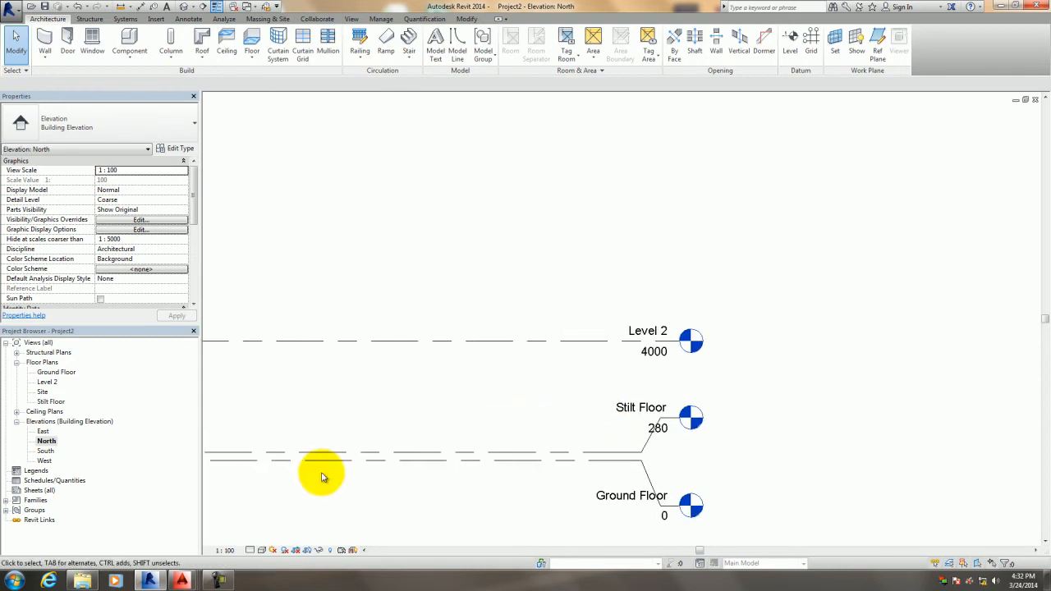
Switch to AutoCAD to check the lowest level marks beside the front elevation, and return to the North elevation in Revit.
{"action": "left_click", "coordinate": [183, 580]}
{"action": "left_click", "coordinate": [277, 515]}
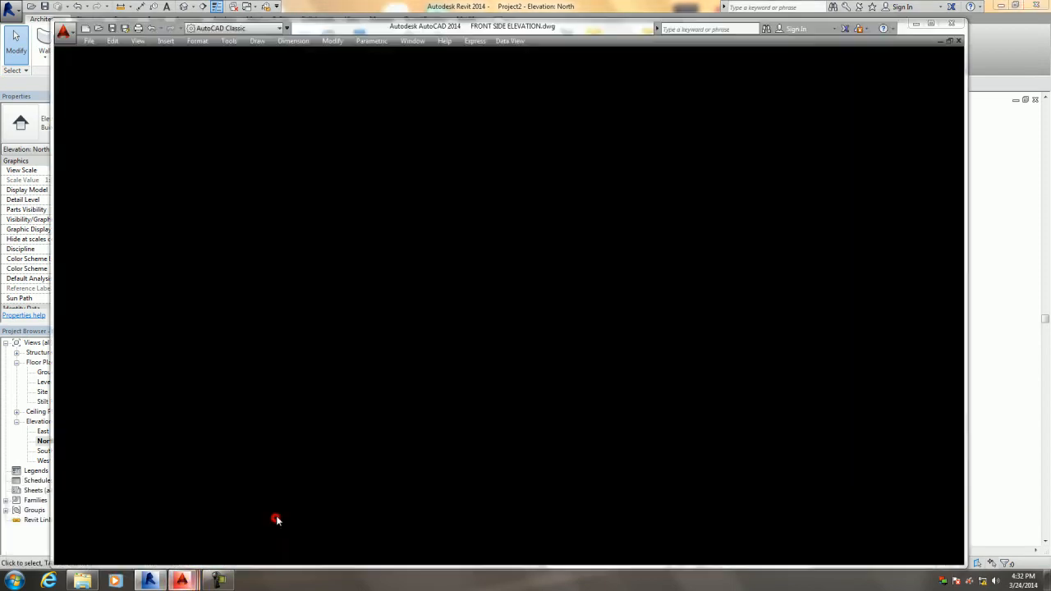
{"action": "middle_click_drag", "start_coordinate": [533, 410], "coordinate": [533, 199]}
{"action": "middle_click_drag", "start_coordinate": [526, 431], "coordinate": [541, 230]}
{"action": "scroll", "coordinate": [531, 333], "scroll_direction": "up", "scroll_amount": 3}
{"action": "middle_click_drag", "start_coordinate": [540, 300], "coordinate": [525, 265]}
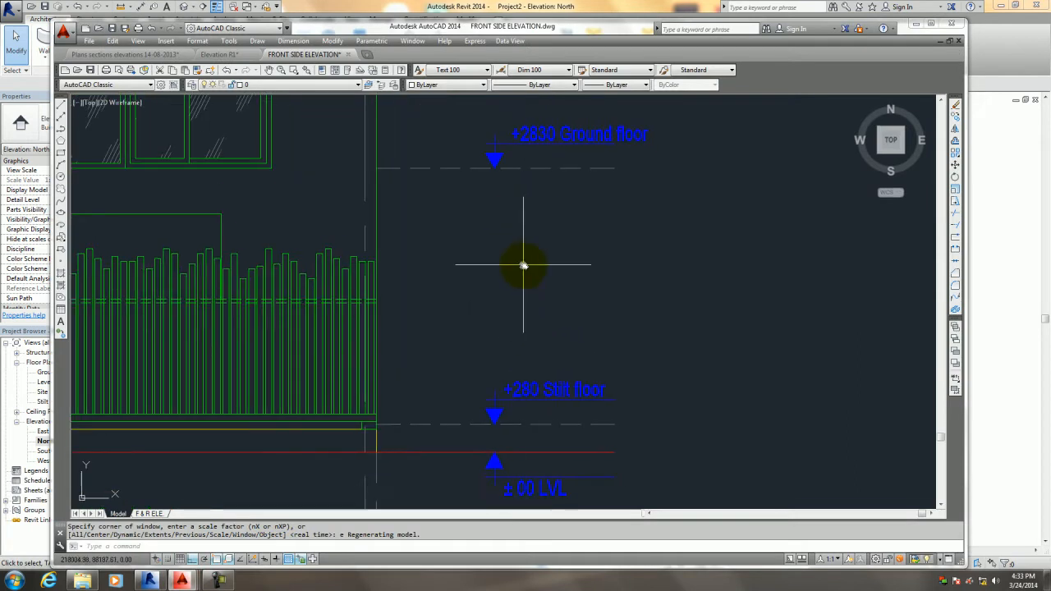
{"action": "left_click", "coordinate": [931, 23]}
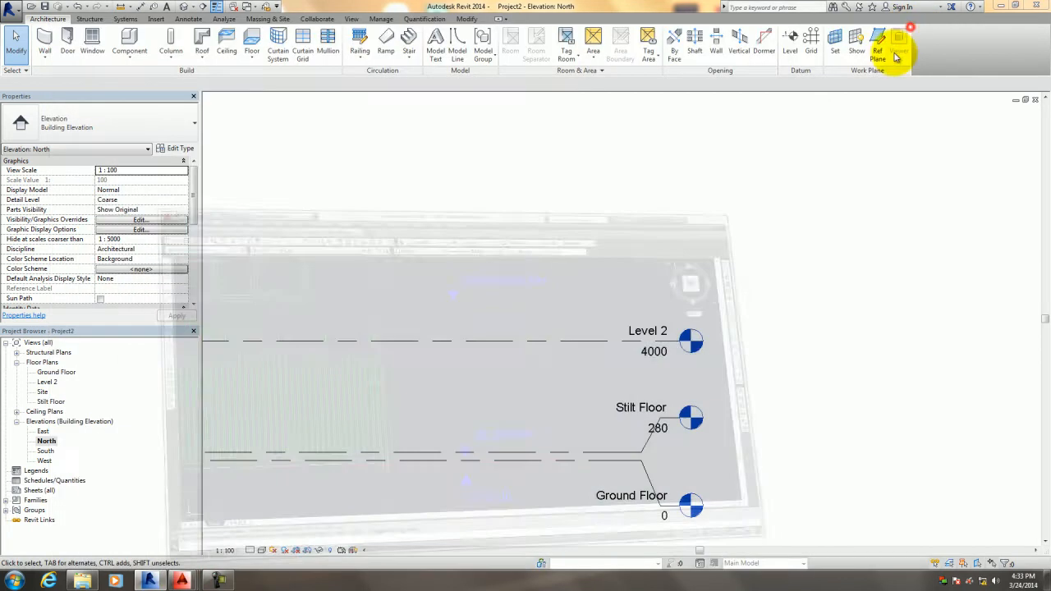
{"action": "left_click", "coordinate": [856, 327]}
{"action": "middle_click_drag", "start_coordinate": [761, 369], "coordinate": [851, 350]}
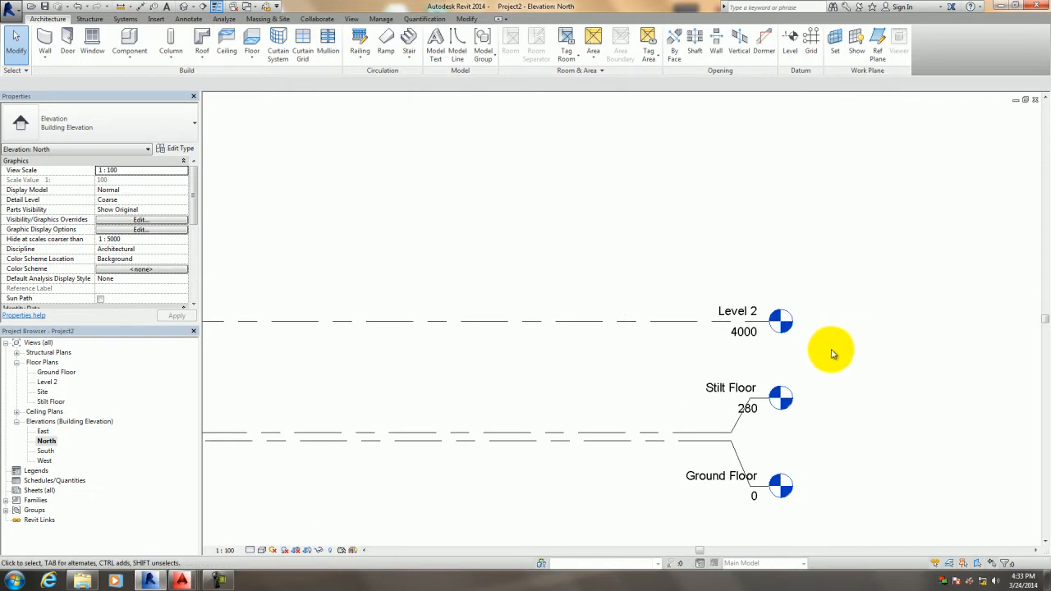
Recheck the names and heights of the zero, stilt floor and ground floor marks in the AutoCAD front elevation, and return to Revit.
{"action": "mouse_move", "coordinate": [179, 577]}
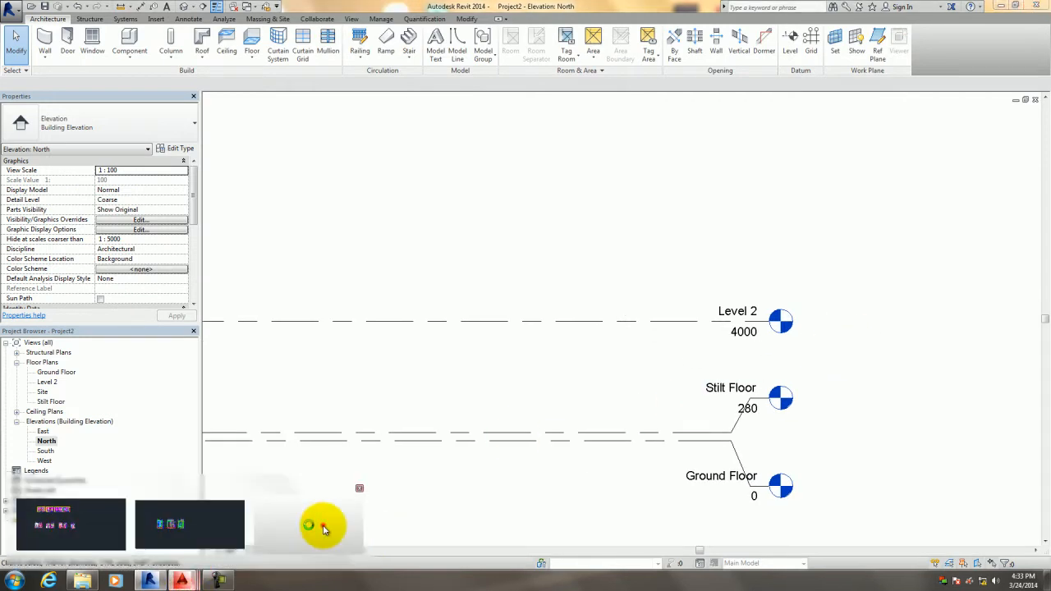
{"action": "left_click", "coordinate": [324, 530]}
{"action": "middle_click_drag", "start_coordinate": [491, 457], "coordinate": [522, 520]}
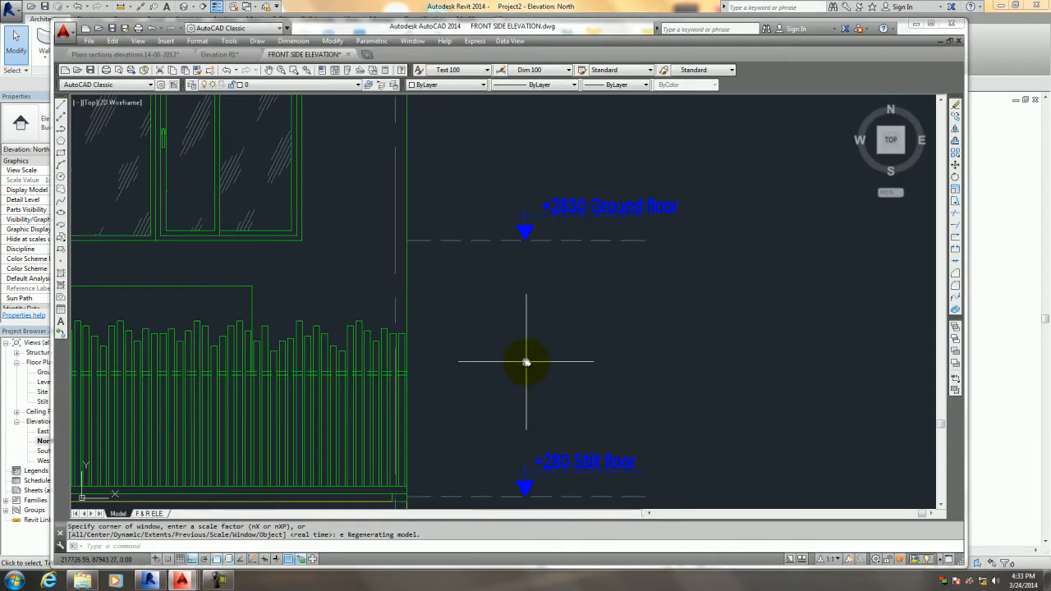
{"action": "middle_click_drag", "start_coordinate": [521, 323], "coordinate": [522, 353]}
{"action": "scroll", "coordinate": [529, 330], "scroll_direction": "down", "scroll_amount": 3}
{"action": "scroll", "coordinate": [516, 259], "scroll_direction": "up", "scroll_amount": 1}
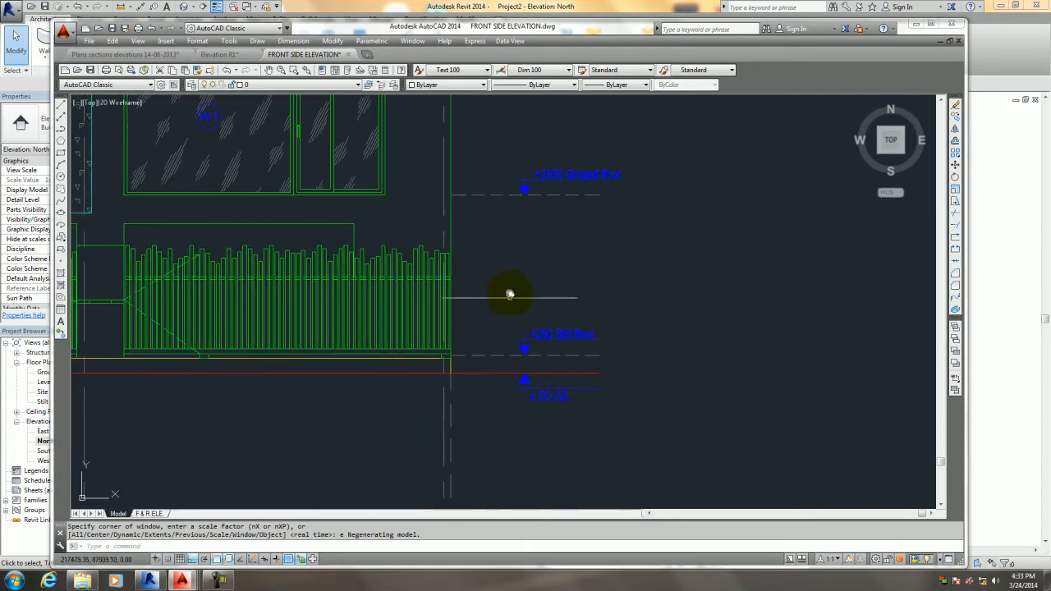
{"action": "left_click", "coordinate": [149, 581]}
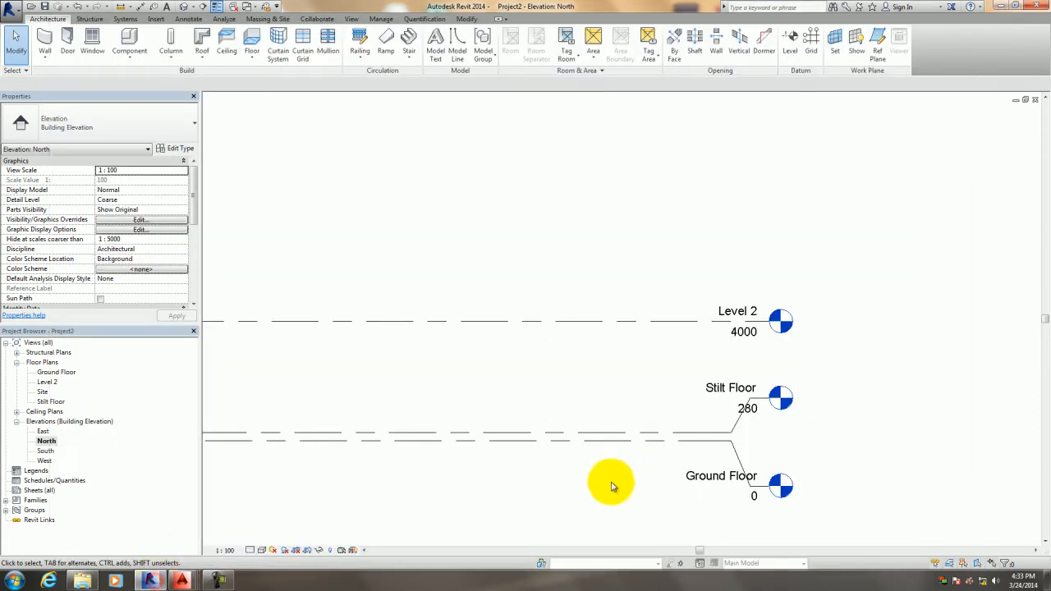
Rename the lowest level at elevation 0 as 00 Level, including its corresponding views.
{"action": "scroll", "coordinate": [639, 460], "scroll_direction": "up", "scroll_amount": 2}
{"action": "double_click", "coordinate": [648, 425]}
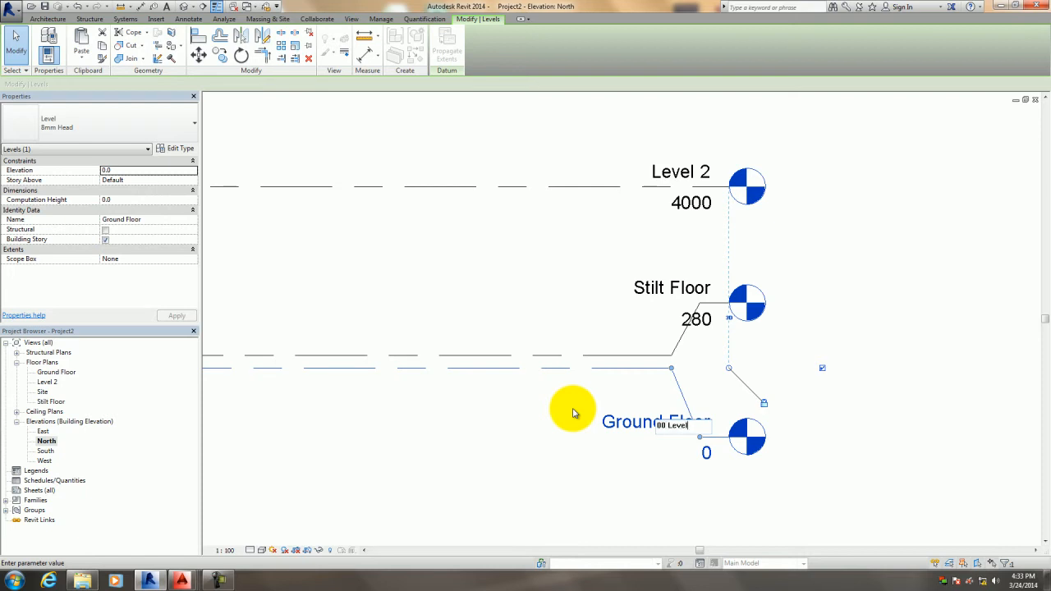
{"action": "left_click", "coordinate": [559, 446]}
{"action": "left_click", "coordinate": [558, 294]}
{"action": "left_click", "coordinate": [485, 454]}
Rename Level 2 and its corresponding views as Ground Floor, and set its elevation to 2830 mm.
{"action": "middle_click_drag", "start_coordinate": [551, 298], "coordinate": [554, 352]}
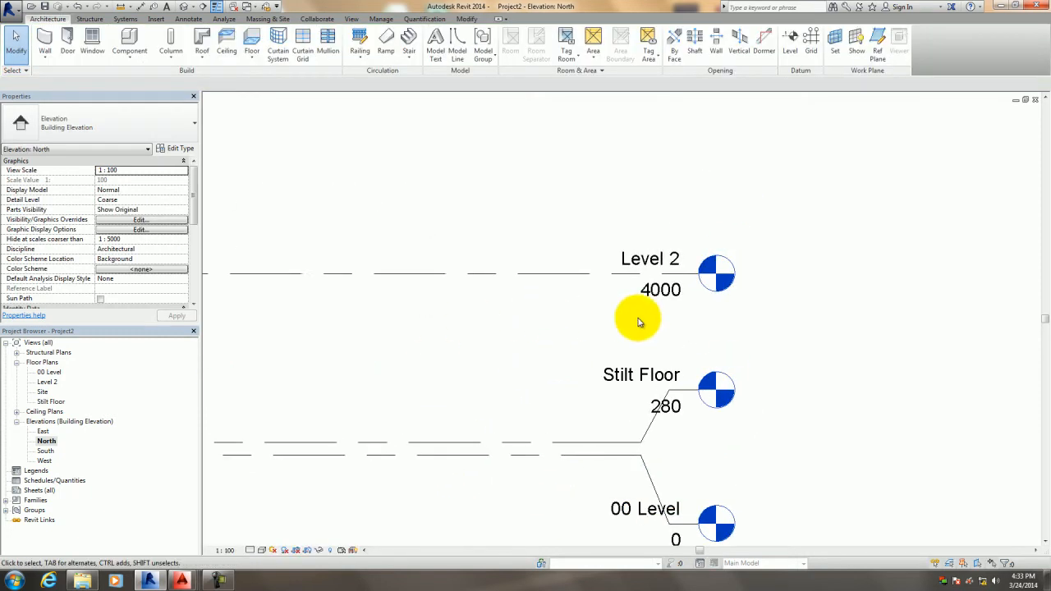
{"action": "double_click", "coordinate": [648, 267]}
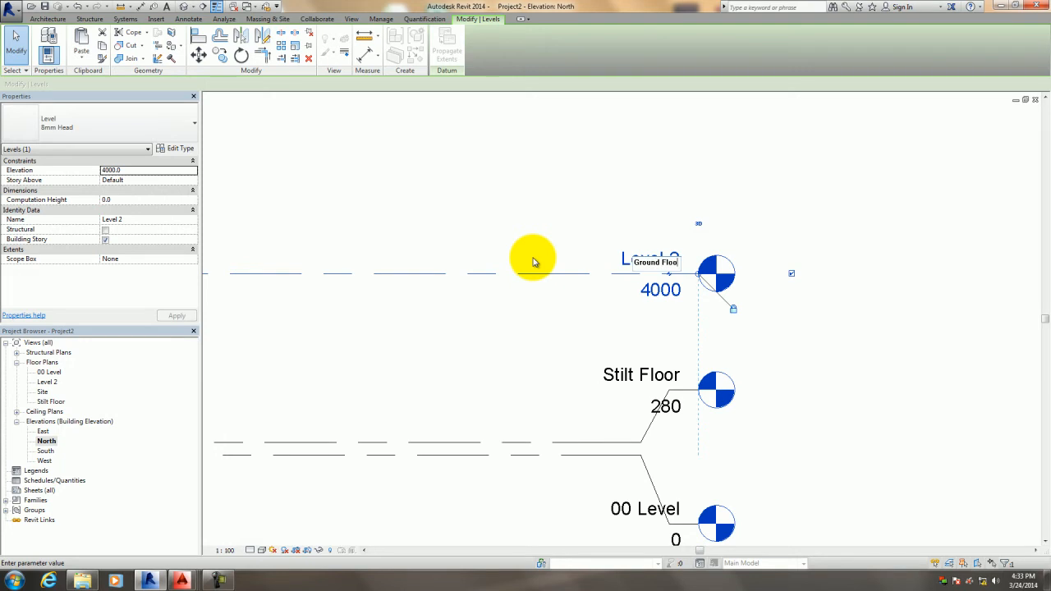
{"action": "left_click", "coordinate": [514, 298]}
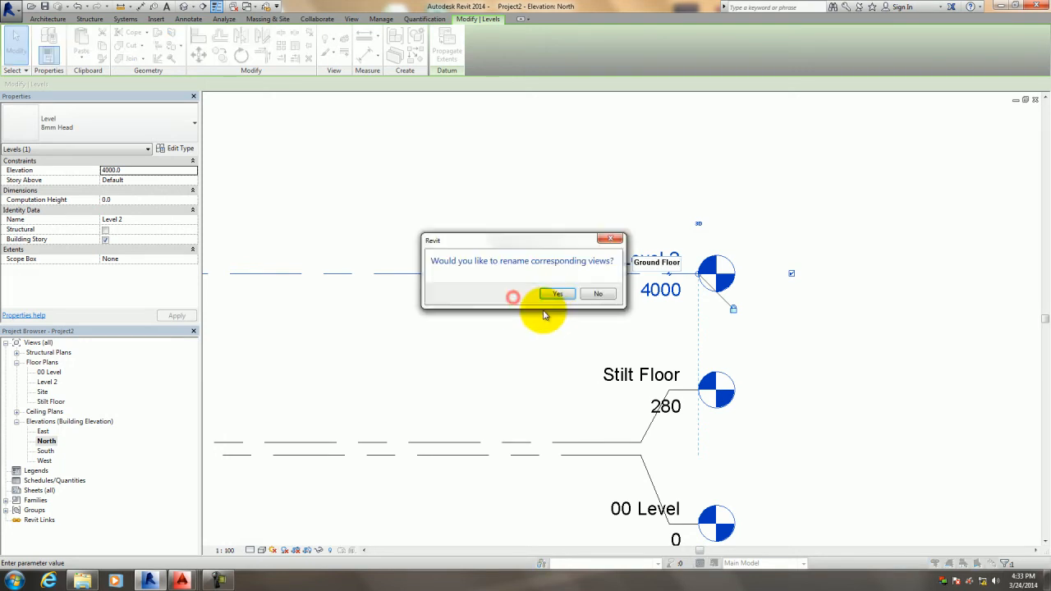
{"action": "left_click", "coordinate": [553, 294]}
{"action": "left_click", "coordinate": [657, 290]}
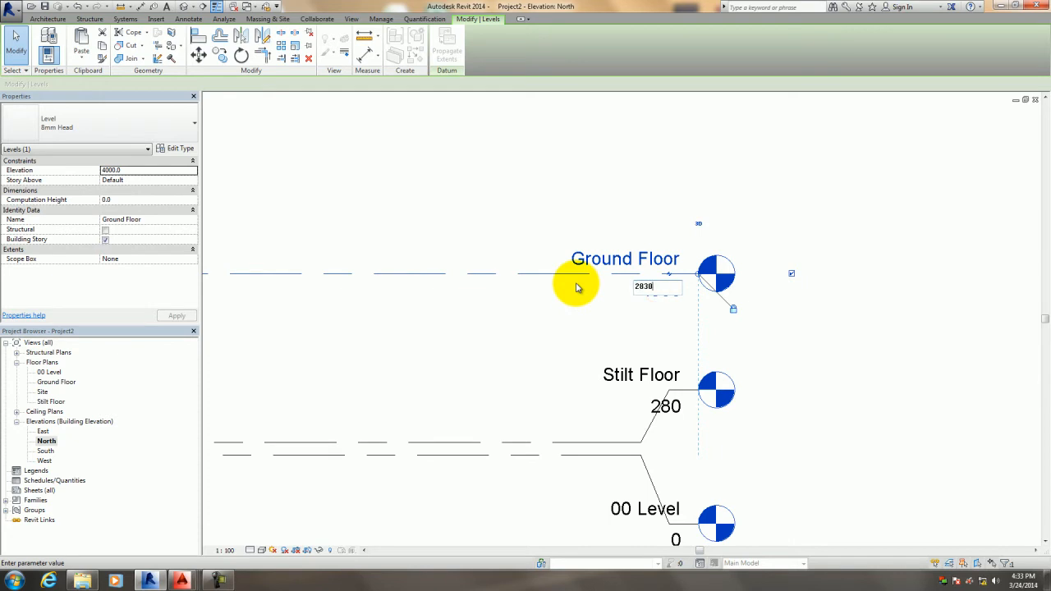
{"action": "left_click", "coordinate": [534, 345]}
{"action": "left_click", "coordinate": [526, 385]}
Draw a new level line about 2600 mm above Ground Floor, aligned with both ends of the existing levels.
{"action": "scroll", "coordinate": [526, 386], "scroll_direction": "down", "scroll_amount": 2}
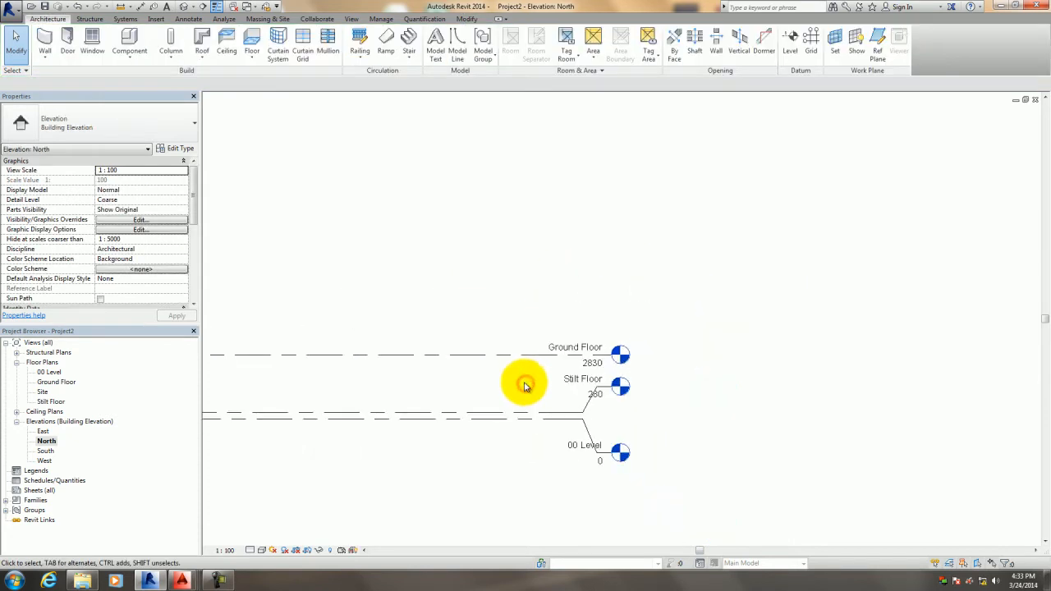
{"action": "scroll", "coordinate": [493, 383], "scroll_direction": "down", "scroll_amount": 2}
{"action": "middle_click_drag", "start_coordinate": [491, 384], "coordinate": [675, 335]}
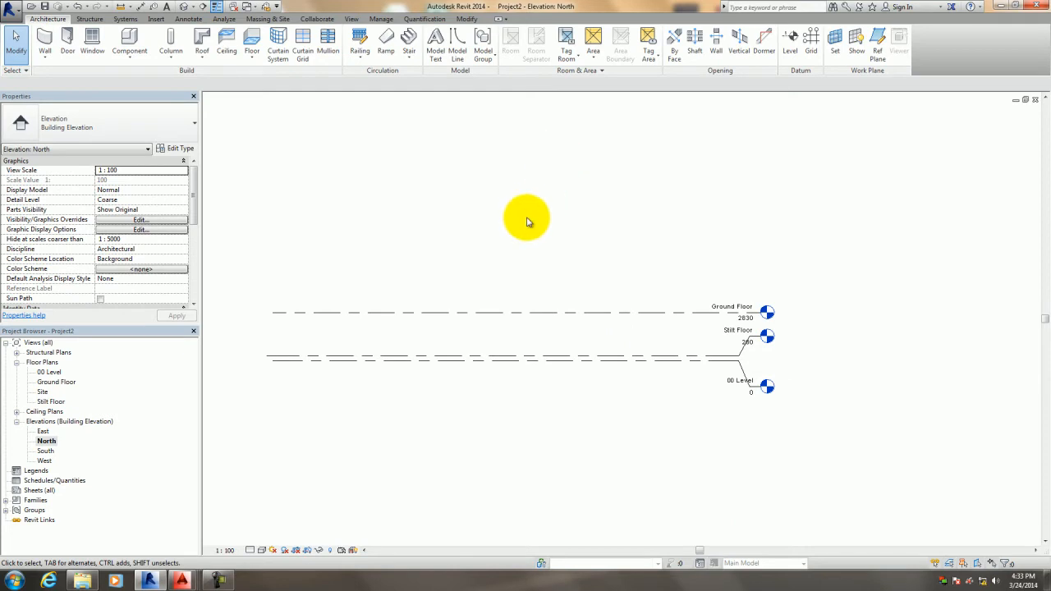
{"action": "left_click", "coordinate": [792, 41]}
{"action": "left_click", "coordinate": [275, 268]}
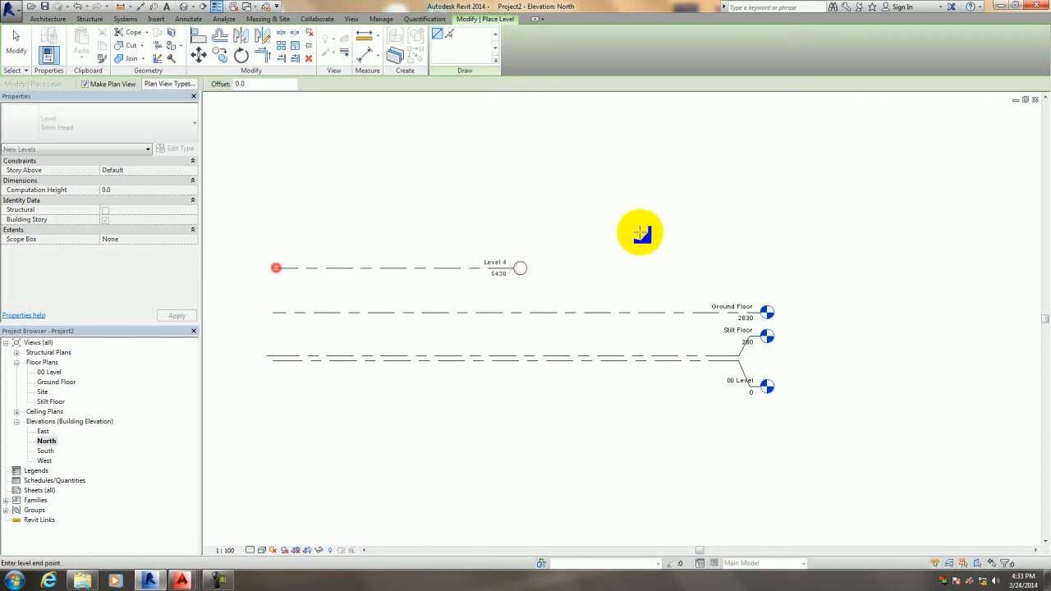
{"action": "left_click", "coordinate": [761, 251]}
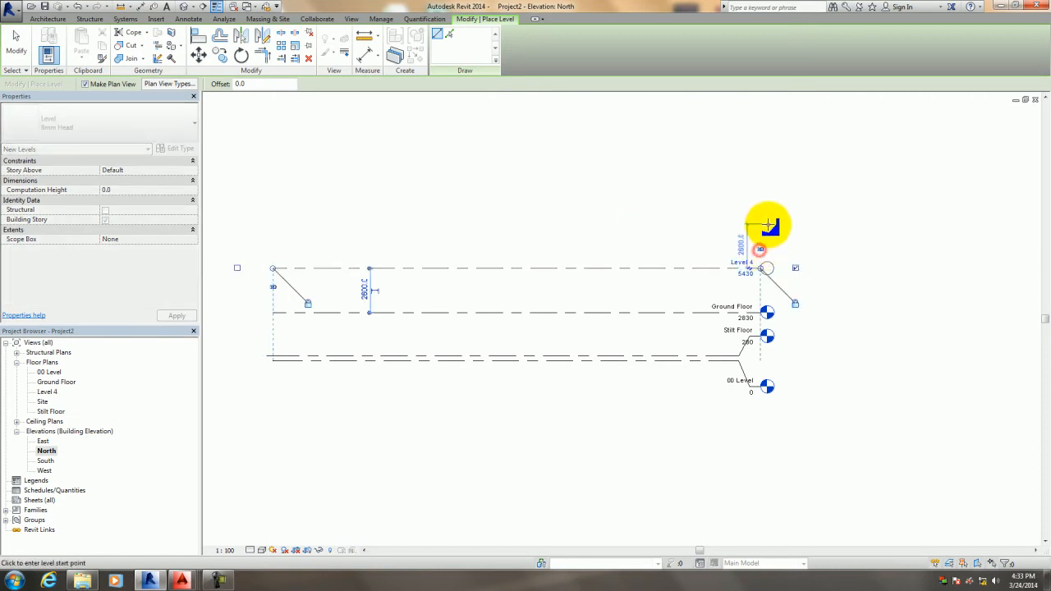
{"action": "right_click", "coordinate": [765, 220]}
{"action": "left_click", "coordinate": [809, 220]}
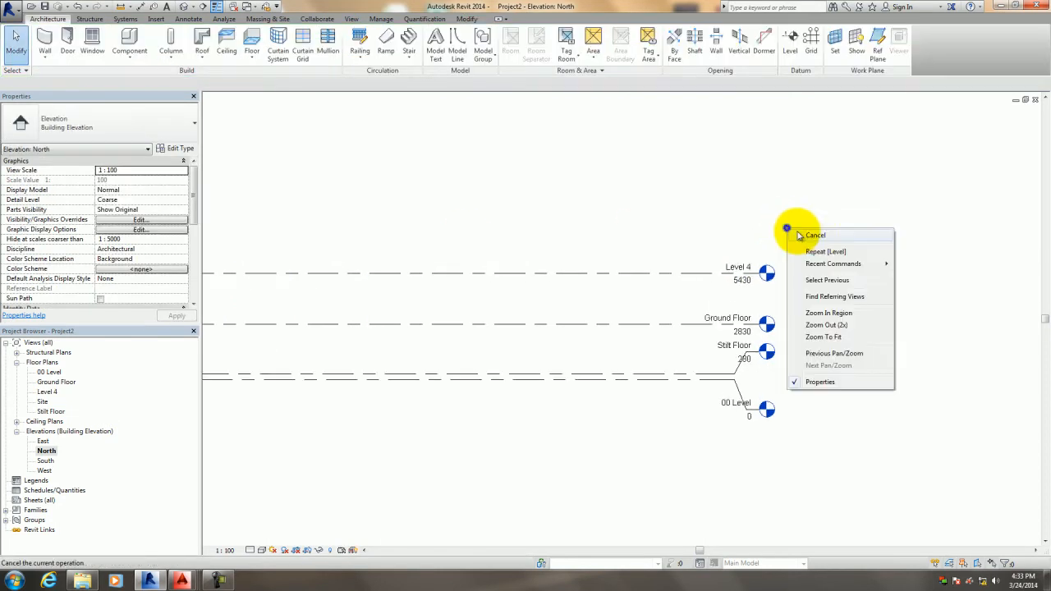
Rename the new top level as First Floor and rename its corresponding views to match.
{"action": "scroll", "coordinate": [750, 247], "scroll_direction": "up", "scroll_amount": 3}
{"action": "left_click", "coordinate": [730, 264]}
{"action": "left_click", "coordinate": [738, 264]}
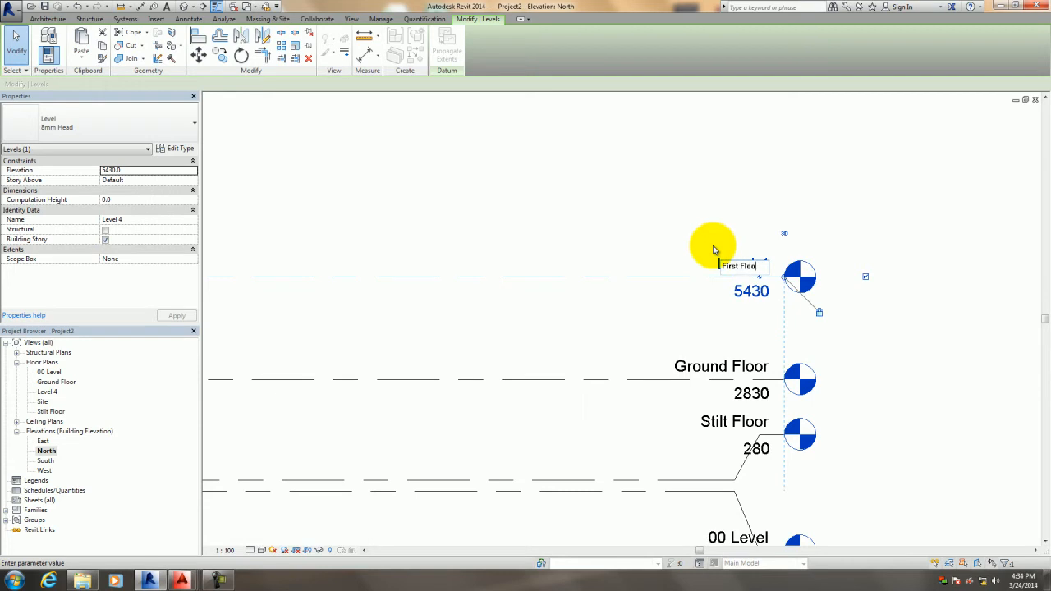
{"action": "type", "text": "First Floor"}
{"action": "left_click", "coordinate": [608, 176]}
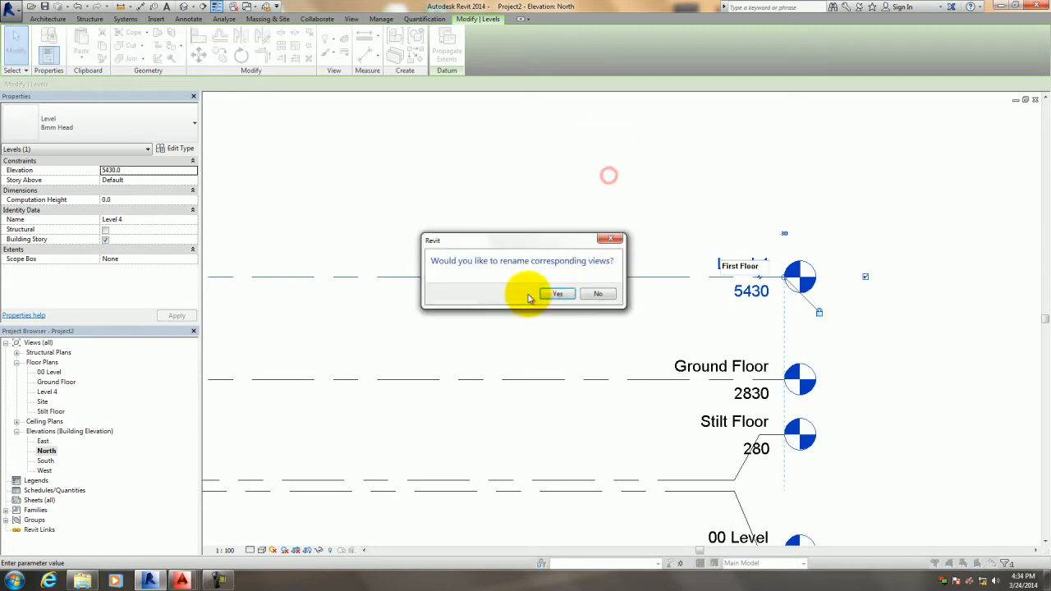
{"action": "left_click", "coordinate": [542, 289]}
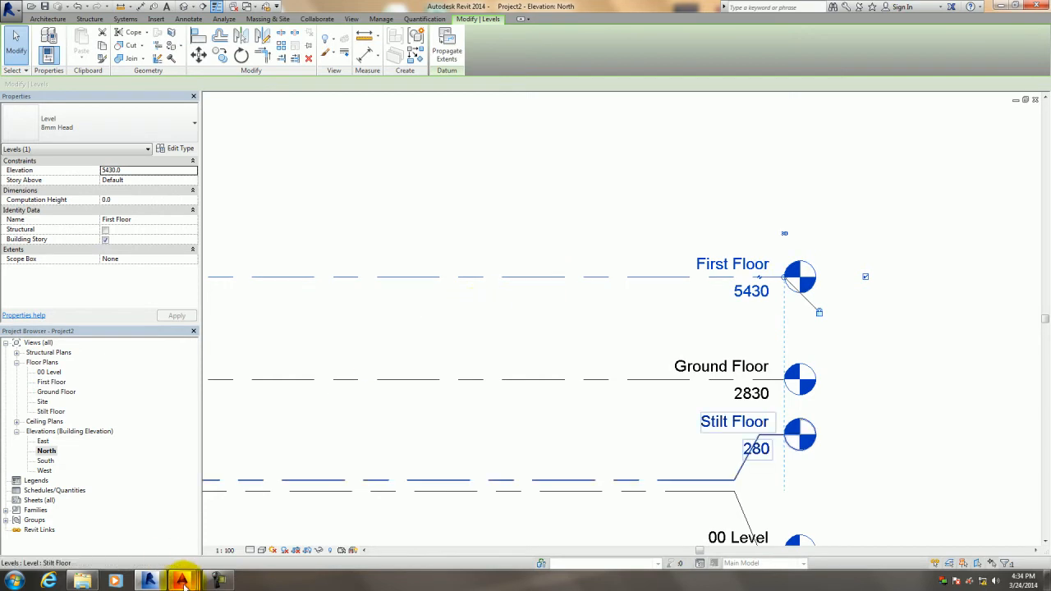
Check the first floor height in the AutoCAD front elevation drawing, and set the First Floor level's elevation to 5855 mm in Revit.
{"action": "mouse_move", "coordinate": [181, 580]}
{"action": "left_click", "coordinate": [337, 545]}
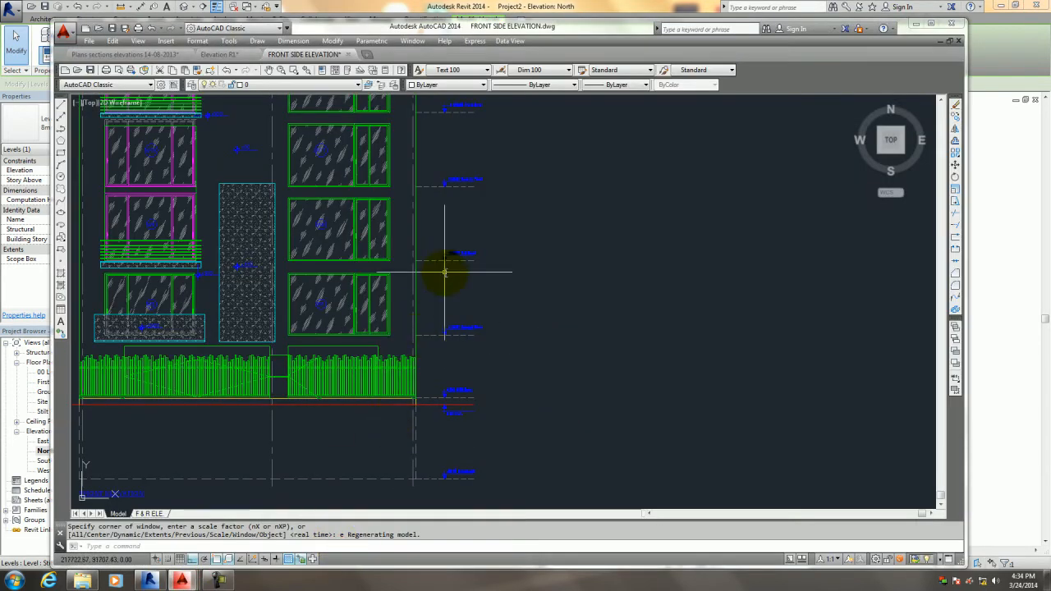
{"action": "scroll", "coordinate": [456, 279], "scroll_direction": "up", "scroll_amount": 5}
{"action": "scroll", "coordinate": [473, 286], "scroll_direction": "down", "scroll_amount": 3}
{"action": "scroll", "coordinate": [470, 278], "scroll_direction": "up", "scroll_amount": 3}
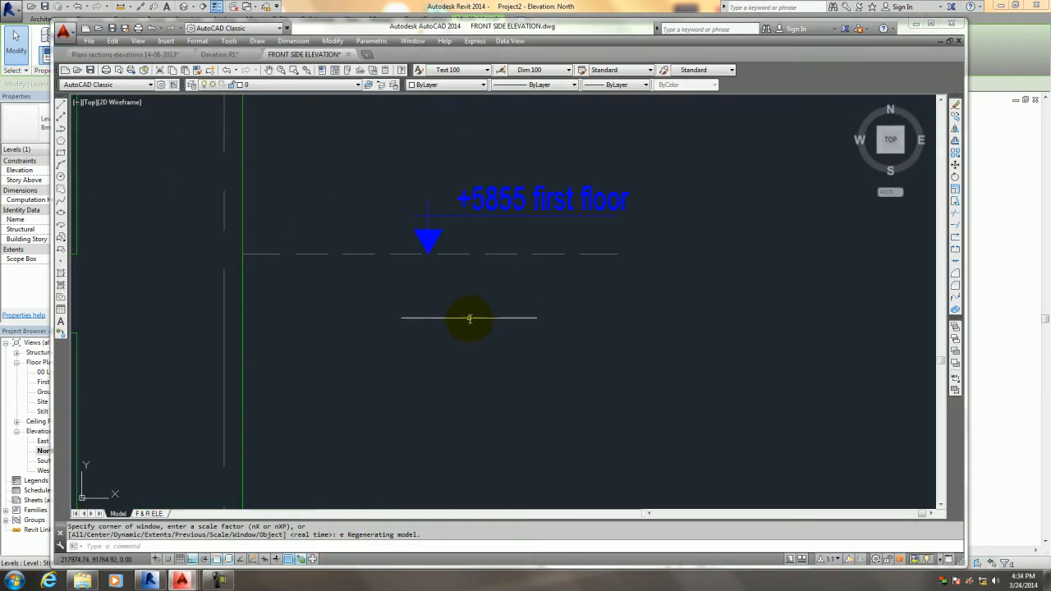
{"action": "left_click", "coordinate": [148, 580]}
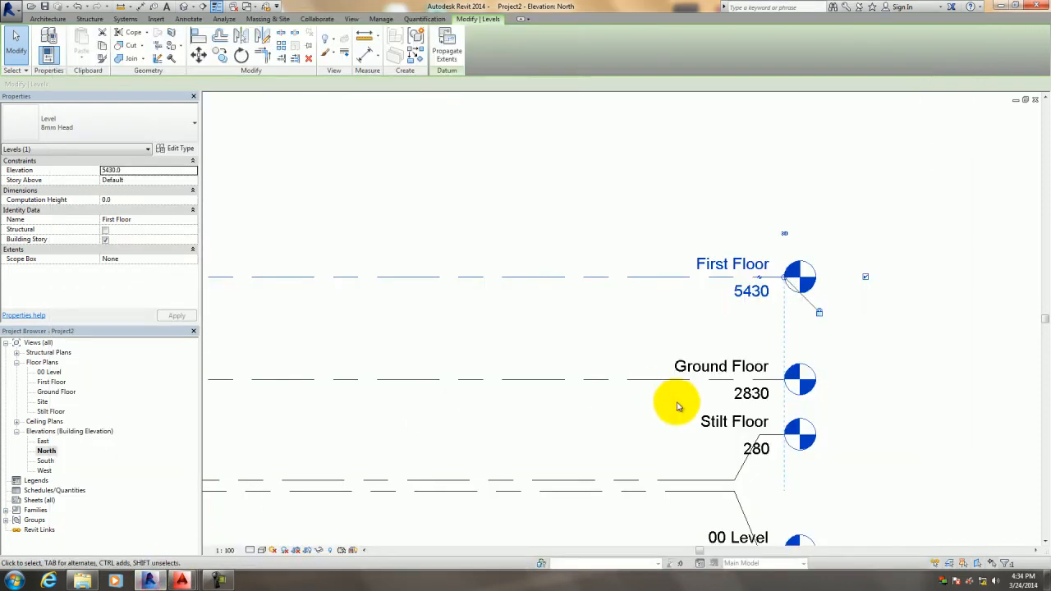
{"action": "double_click", "coordinate": [751, 291]}
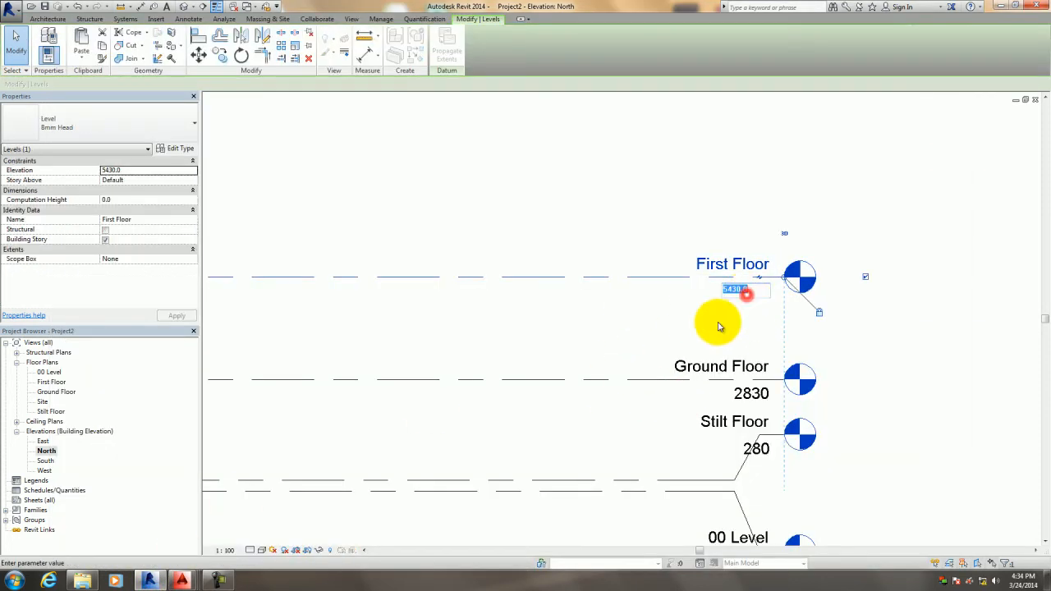
{"action": "key", "text": "Return"}
{"action": "left_click", "coordinate": [518, 338]}
{"action": "scroll", "coordinate": [627, 310], "scroll_direction": "down", "scroll_amount": 5}
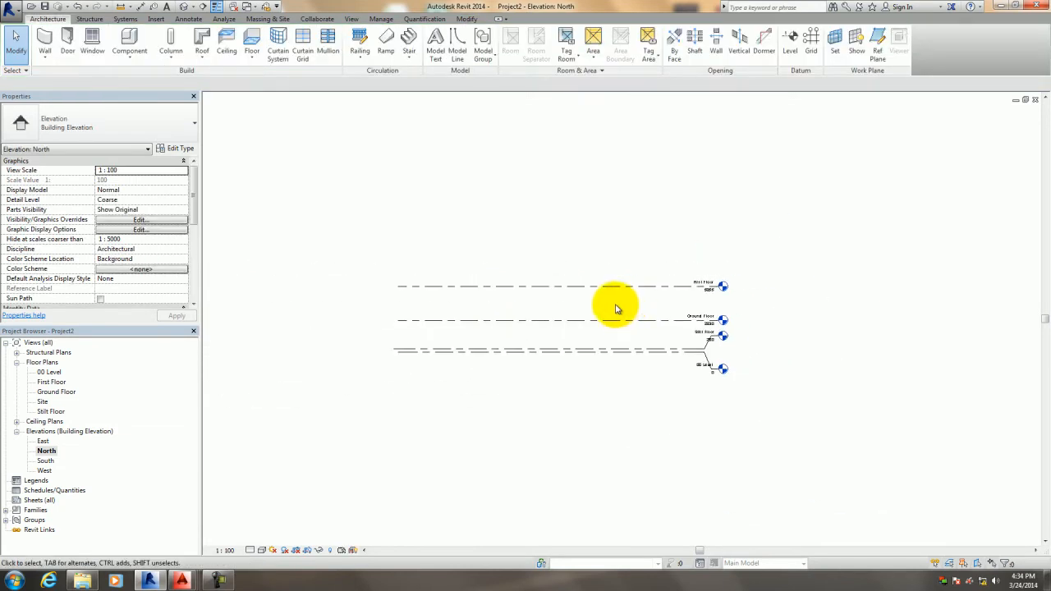
Open the 00 Level floor plan and examine the grid bubbles and grid lines of the linked ground floor drawing.
{"action": "double_click", "coordinate": [48, 372]}
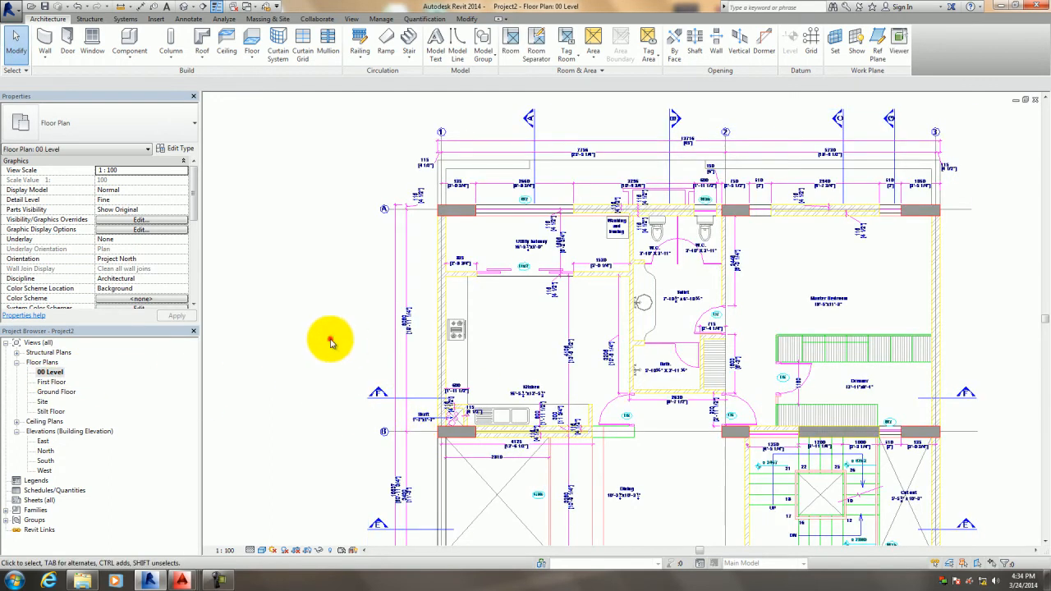
{"action": "scroll", "coordinate": [328, 341], "scroll_direction": "down", "scroll_amount": 6}
{"action": "scroll", "coordinate": [362, 296], "scroll_direction": "up", "scroll_amount": 2}
{"action": "scroll", "coordinate": [340, 348], "scroll_direction": "up", "scroll_amount": 2}
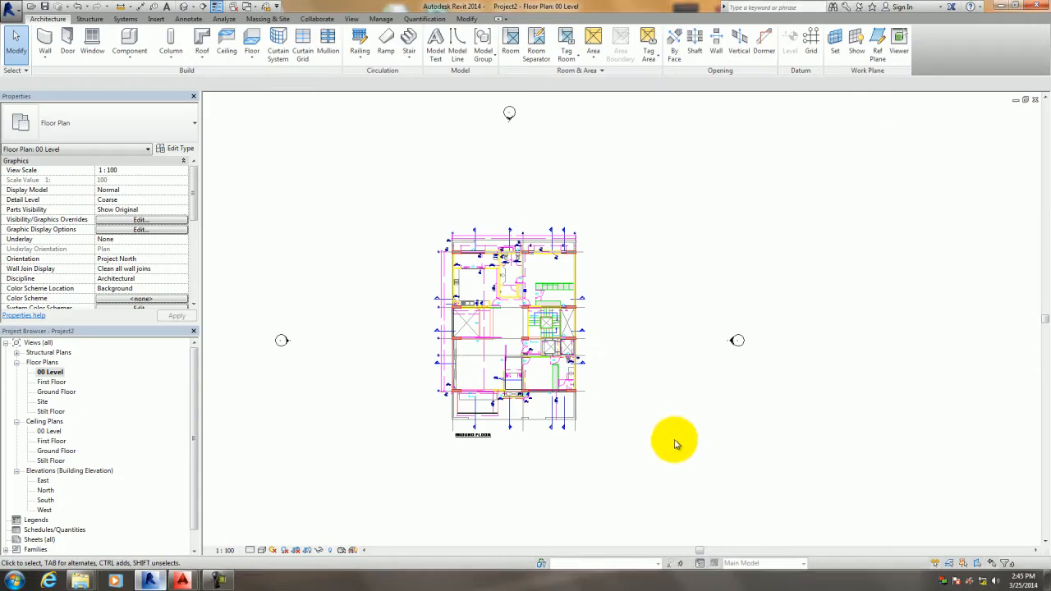
{"action": "middle_click_drag", "start_coordinate": [617, 414], "coordinate": [655, 425]}
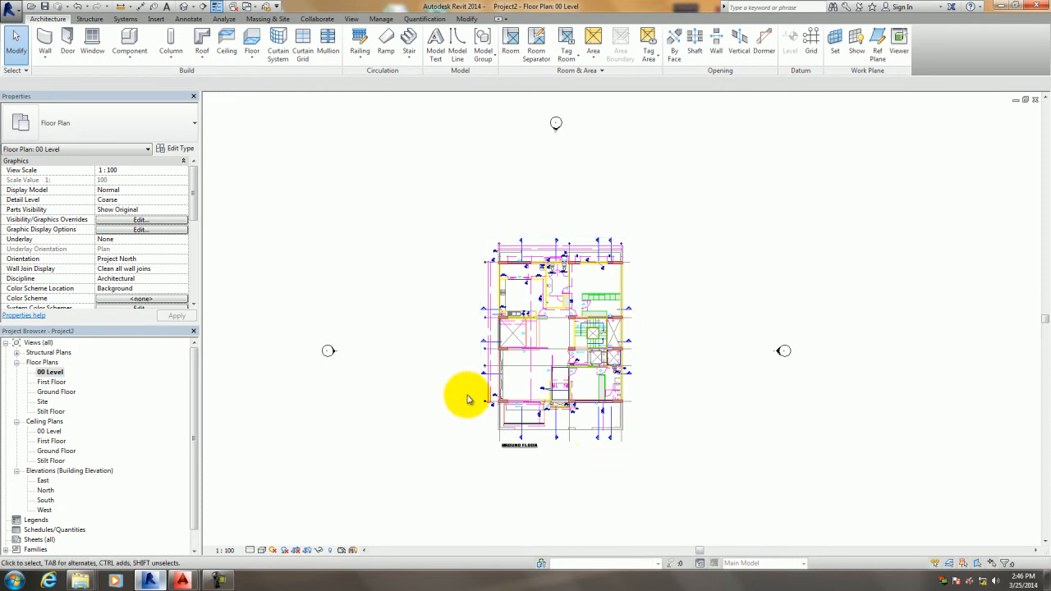
{"action": "scroll", "coordinate": [469, 386], "scroll_direction": "up", "scroll_amount": 3}
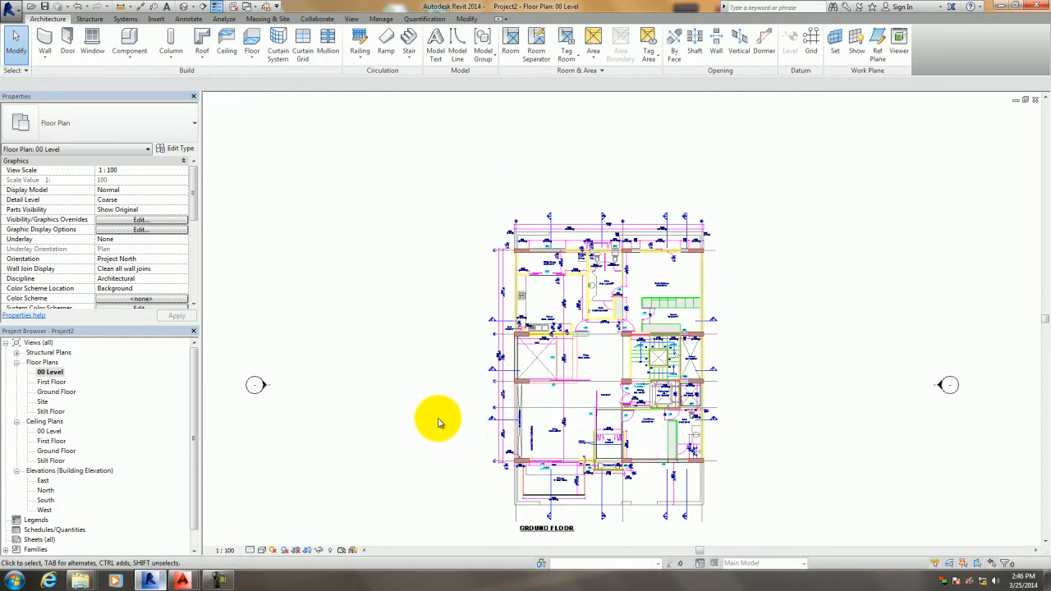
{"action": "middle_click_drag", "start_coordinate": [434, 364], "coordinate": [416, 438]}
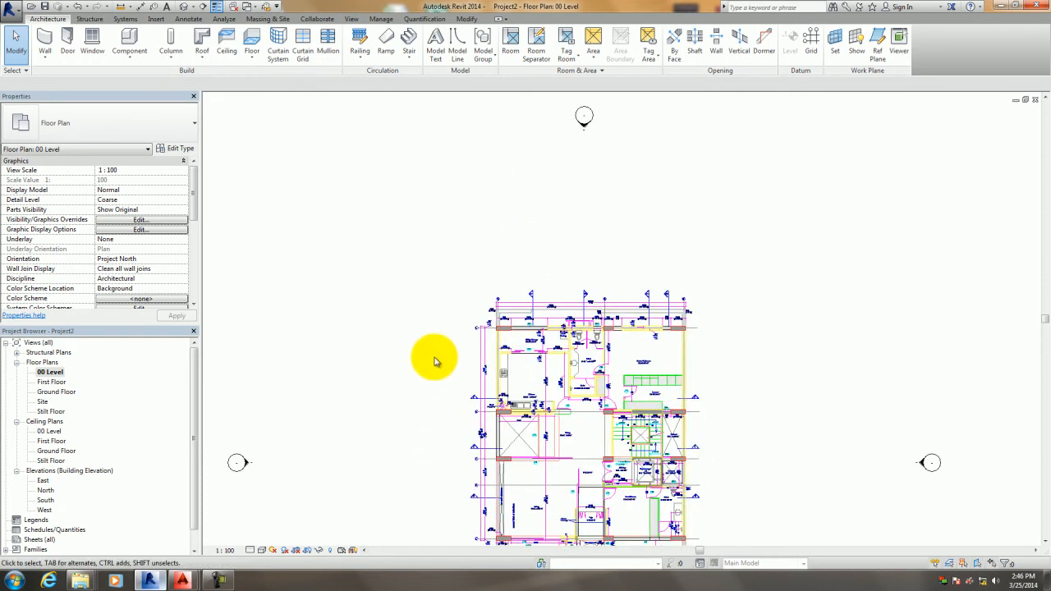
{"action": "scroll", "coordinate": [435, 362], "scroll_direction": "up", "scroll_amount": 4}
{"action": "middle_click_drag", "start_coordinate": [447, 371], "coordinate": [375, 305]}
{"action": "scroll", "coordinate": [424, 318], "scroll_direction": "up", "scroll_amount": 3}
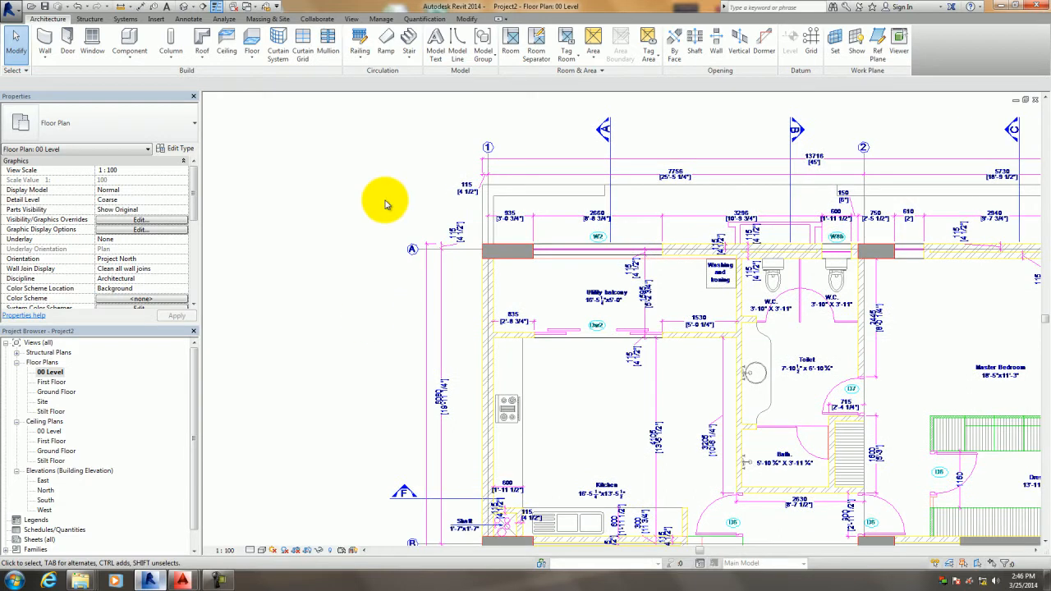
{"action": "scroll", "coordinate": [394, 305], "scroll_direction": "down", "scroll_amount": 3}
{"action": "middle_click_drag", "start_coordinate": [385, 308], "coordinate": [379, 245]}
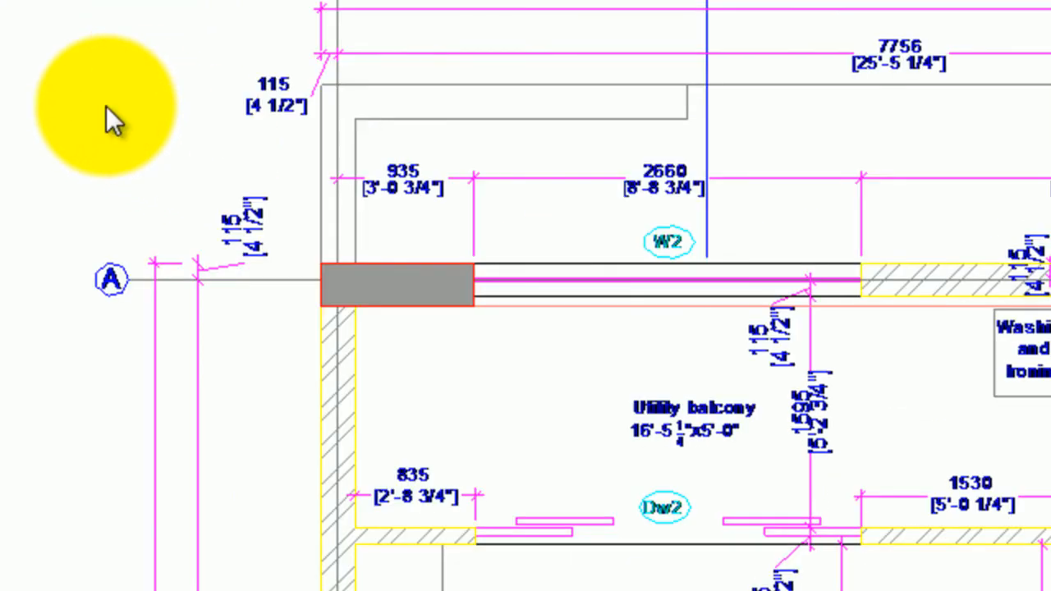
{"action": "middle_click_drag", "start_coordinate": [137, 71], "coordinate": [87, 245]}
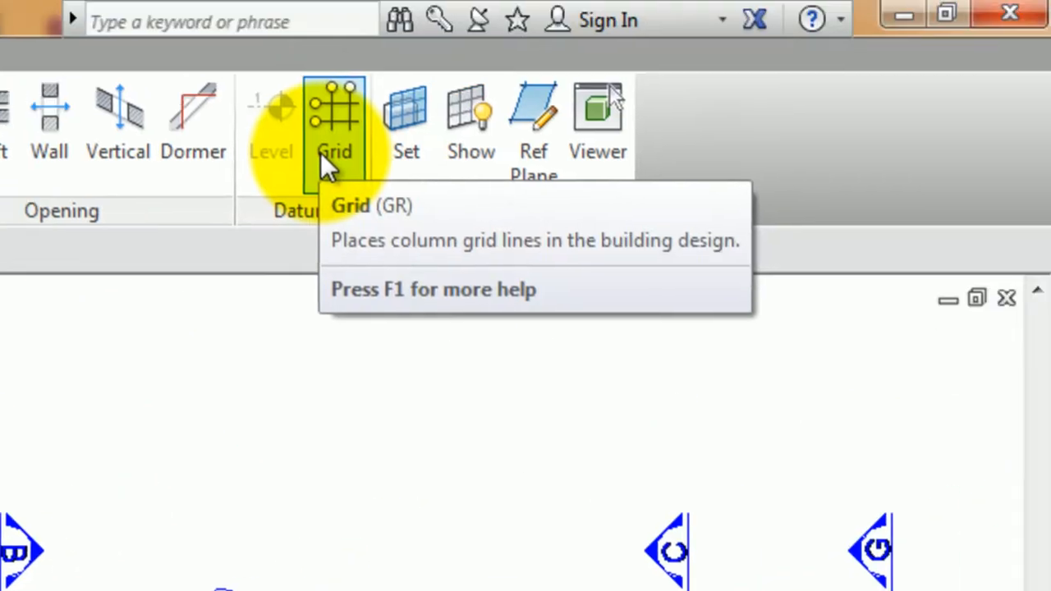
Start the Grid tool with Pick Lines and place grid 1 on the CAD plan's grid line 1.
{"action": "left_click", "coordinate": [318, 154]}
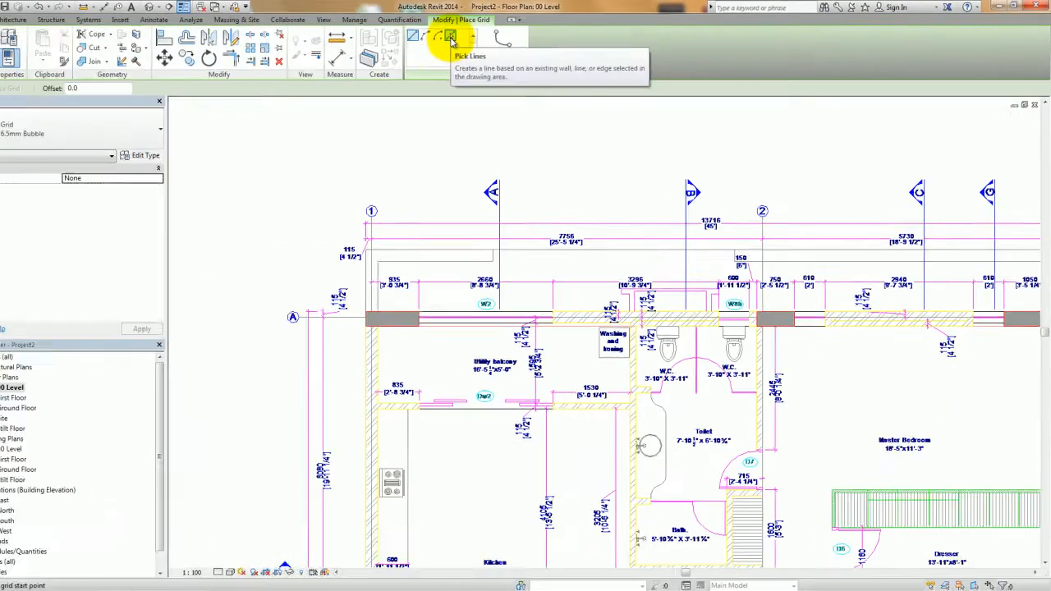
{"action": "left_click", "coordinate": [474, 37]}
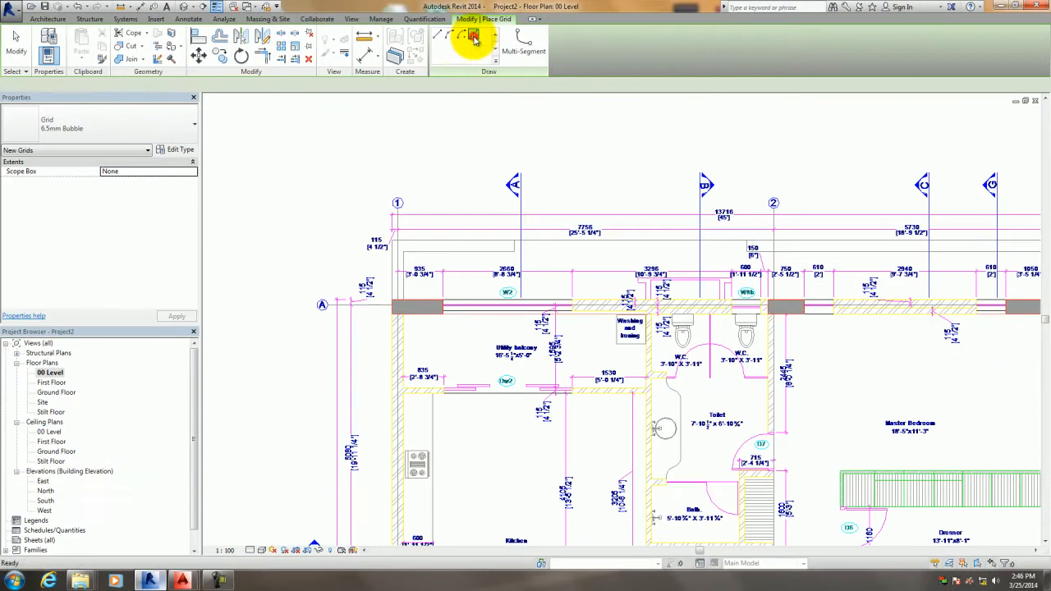
{"action": "scroll", "coordinate": [422, 195], "scroll_direction": "up", "scroll_amount": 5}
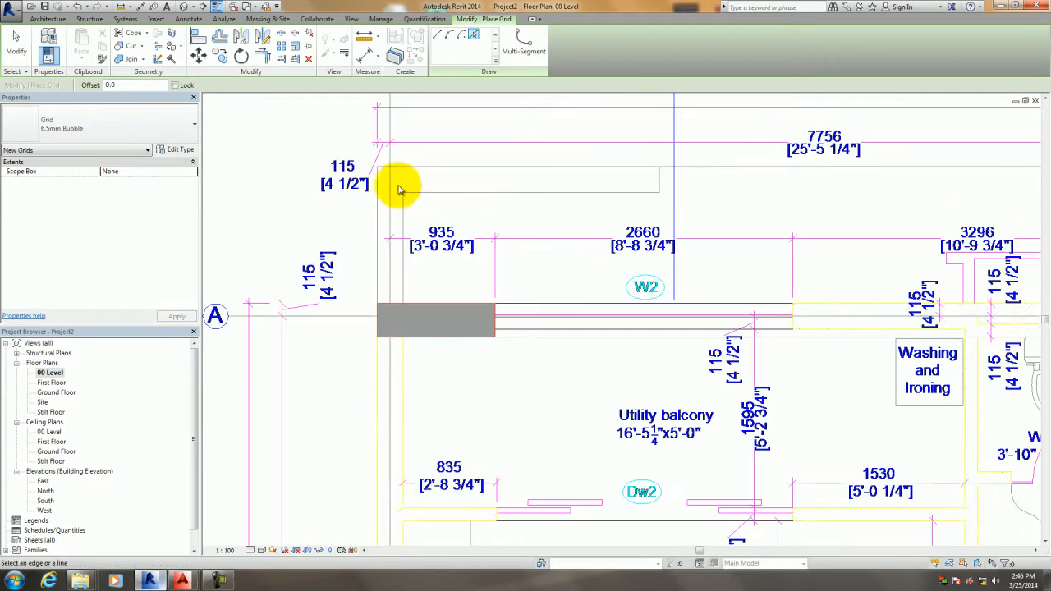
{"action": "scroll", "coordinate": [394, 186], "scroll_direction": "down", "scroll_amount": 5}
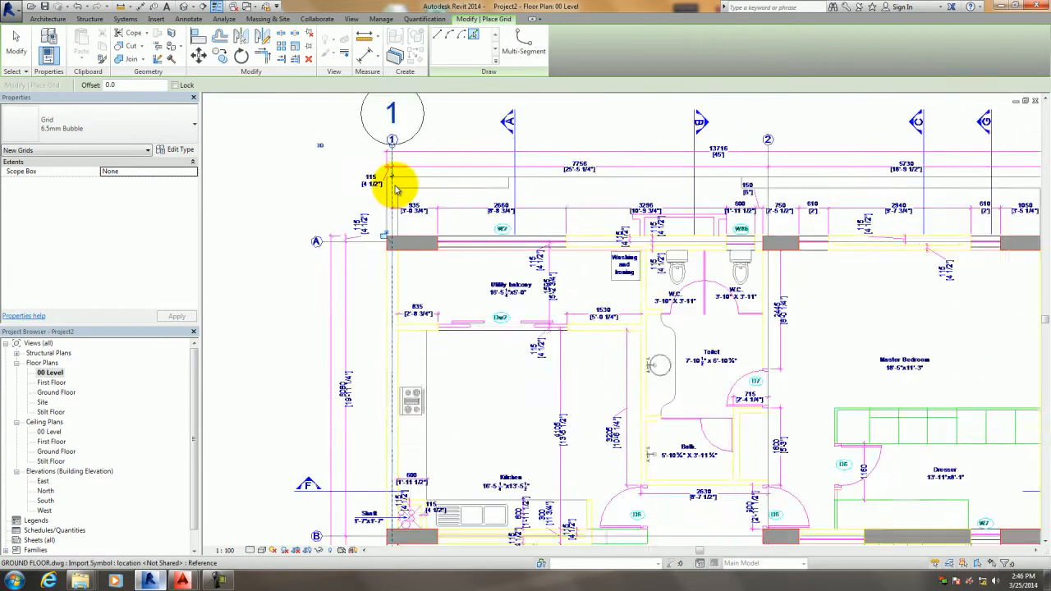
{"action": "scroll", "coordinate": [422, 166], "scroll_direction": "up", "scroll_amount": 4}
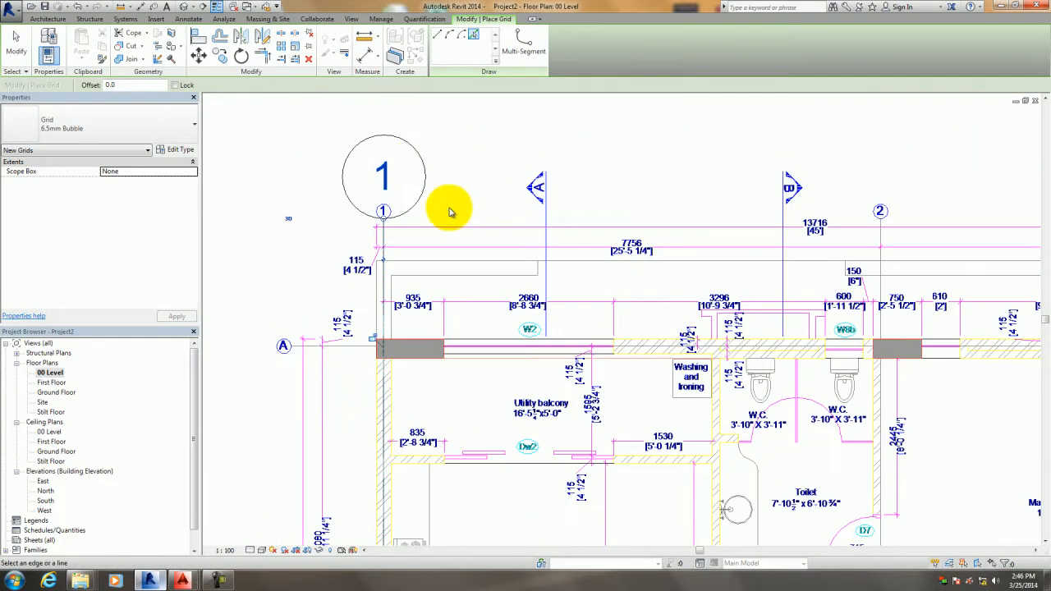
{"action": "scroll", "coordinate": [461, 184], "scroll_direction": "down", "scroll_amount": 3}
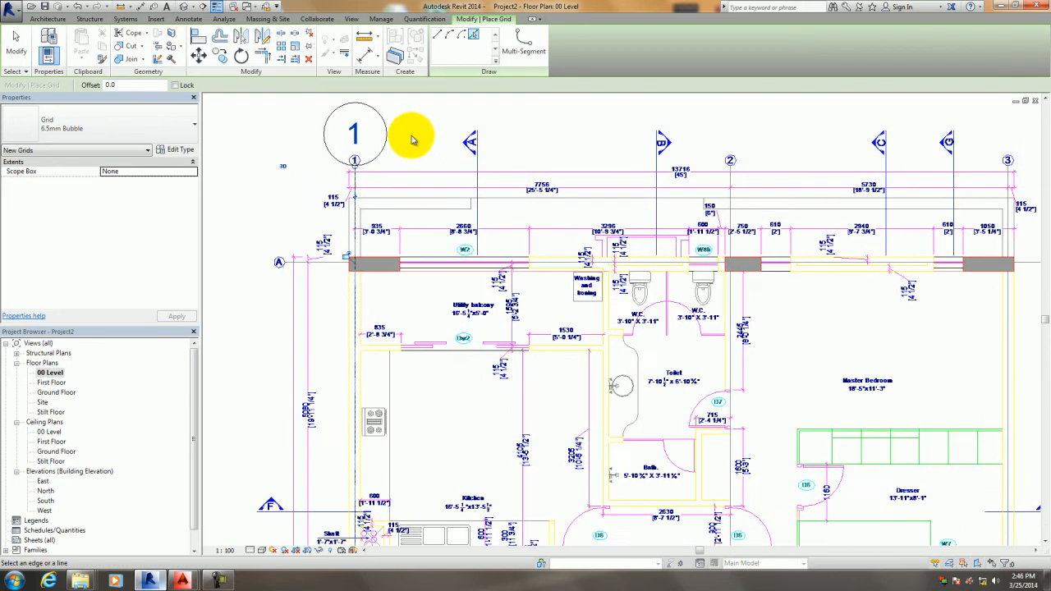
Place grids 2 and 3 by picking the CAD plan's vertical grid lines 2 and 3.
{"action": "scroll", "coordinate": [588, 176], "scroll_direction": "up", "scroll_amount": 2}
{"action": "scroll", "coordinate": [588, 176], "scroll_direction": "up", "scroll_amount": 3}
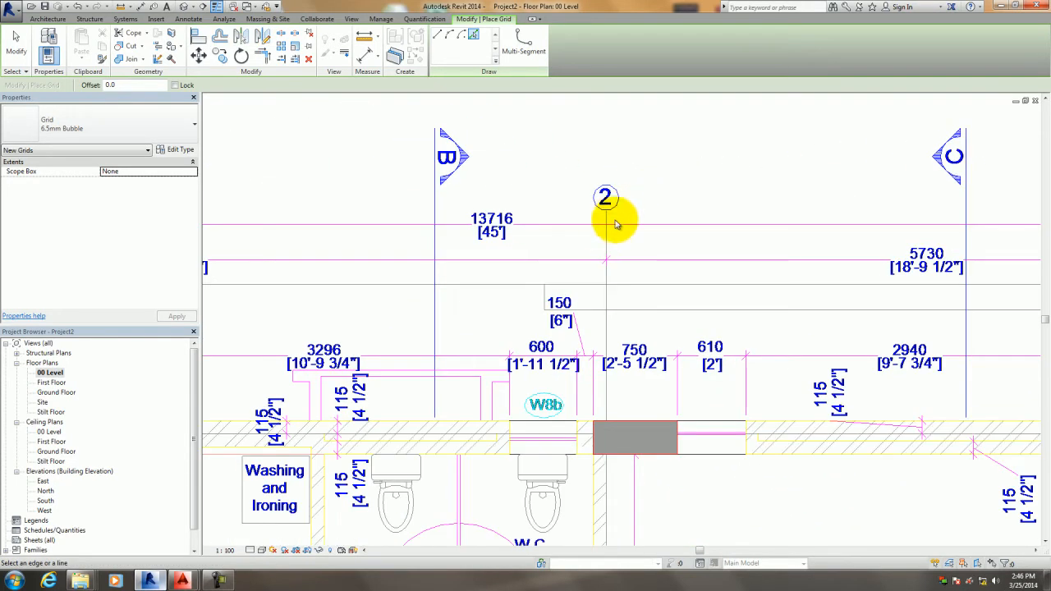
{"action": "scroll", "coordinate": [657, 198], "scroll_direction": "down", "scroll_amount": 3}
{"action": "scroll", "coordinate": [772, 173], "scroll_direction": "up", "scroll_amount": 4}
{"action": "scroll", "coordinate": [745, 172], "scroll_direction": "up", "scroll_amount": 2}
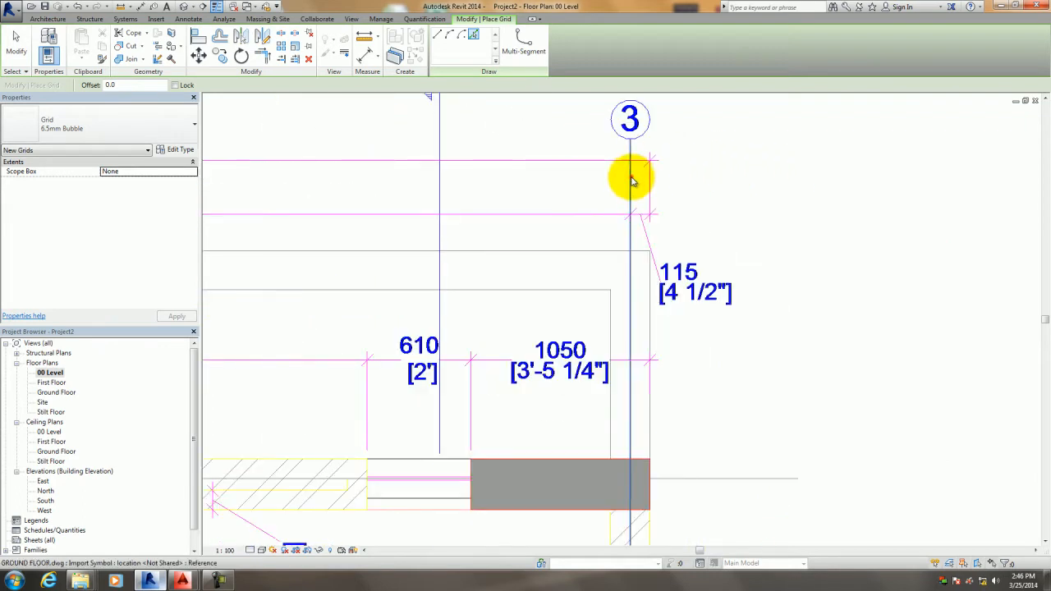
{"action": "scroll", "coordinate": [776, 226], "scroll_direction": "down", "scroll_amount": 5}
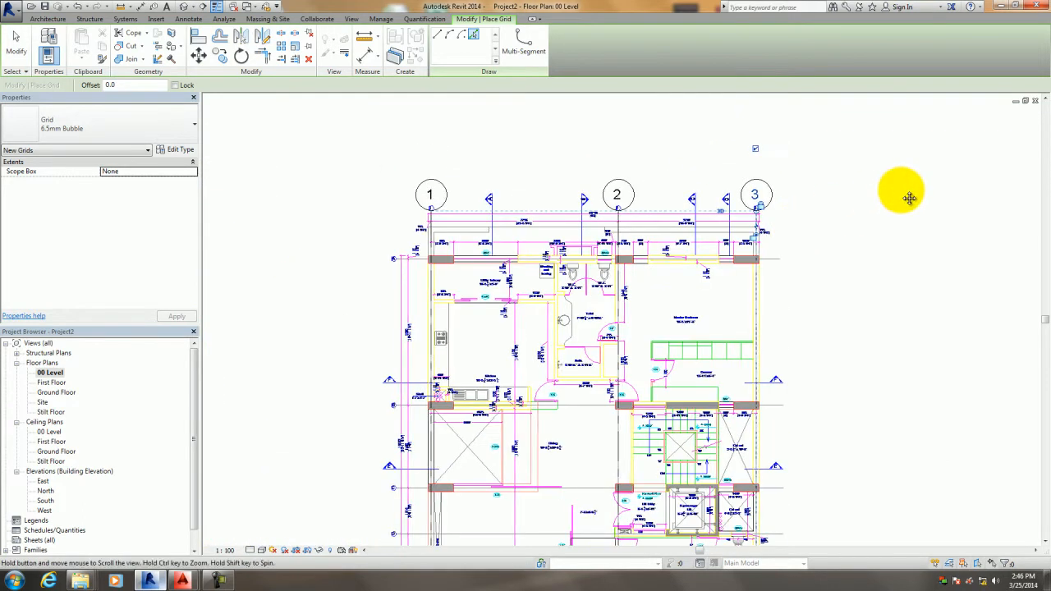
Place a horizontal grid by picking the CAD plan's grid line A along the upper wall.
{"action": "middle_click_drag", "start_coordinate": [425, 191], "coordinate": [428, 227]}
{"action": "scroll", "coordinate": [438, 263], "scroll_direction": "up", "scroll_amount": 5}
{"action": "scroll", "coordinate": [593, 309], "scroll_direction": "up", "scroll_amount": 1}
{"action": "scroll", "coordinate": [593, 311], "scroll_direction": "up", "scroll_amount": 1}
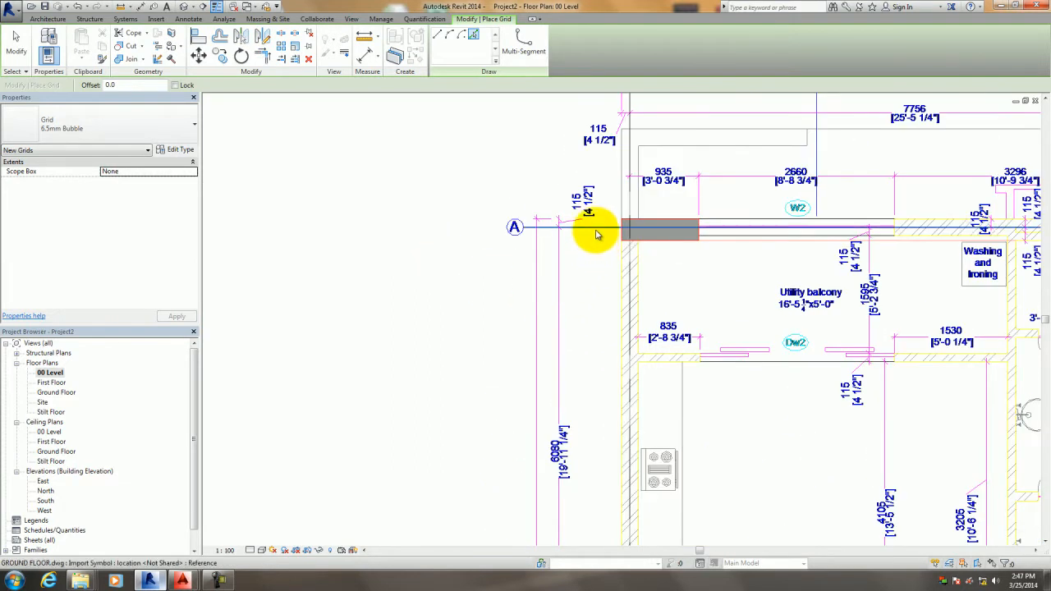
{"action": "scroll", "coordinate": [460, 287], "scroll_direction": "down", "scroll_amount": 4}
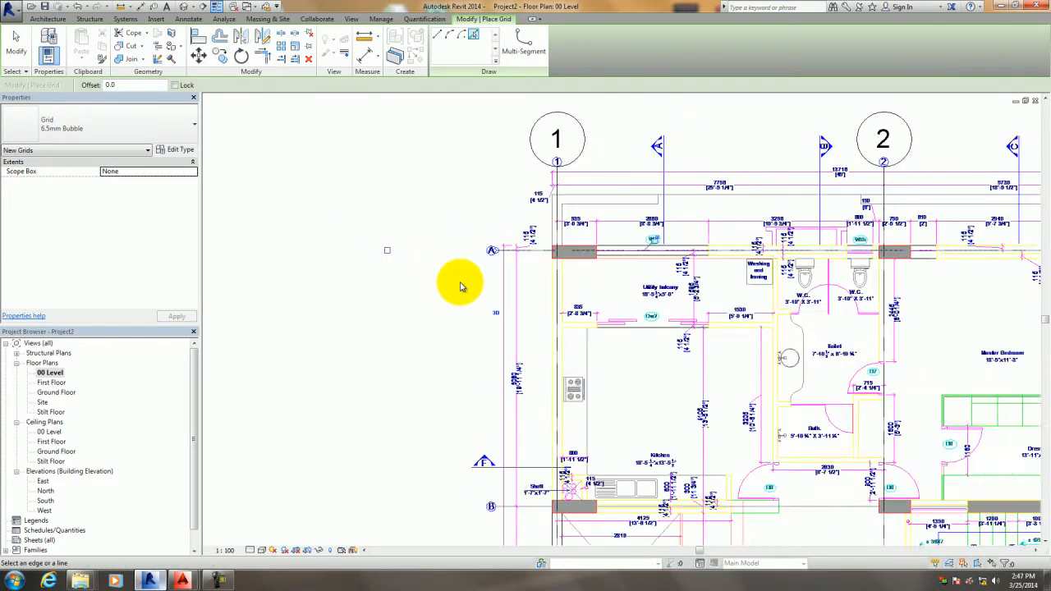
{"action": "middle_click_drag", "start_coordinate": [460, 286], "coordinate": [327, 285]}
{"action": "scroll", "coordinate": [399, 287], "scroll_direction": "up", "scroll_amount": 2}
{"action": "scroll", "coordinate": [326, 286], "scroll_direction": "up", "scroll_amount": 2}
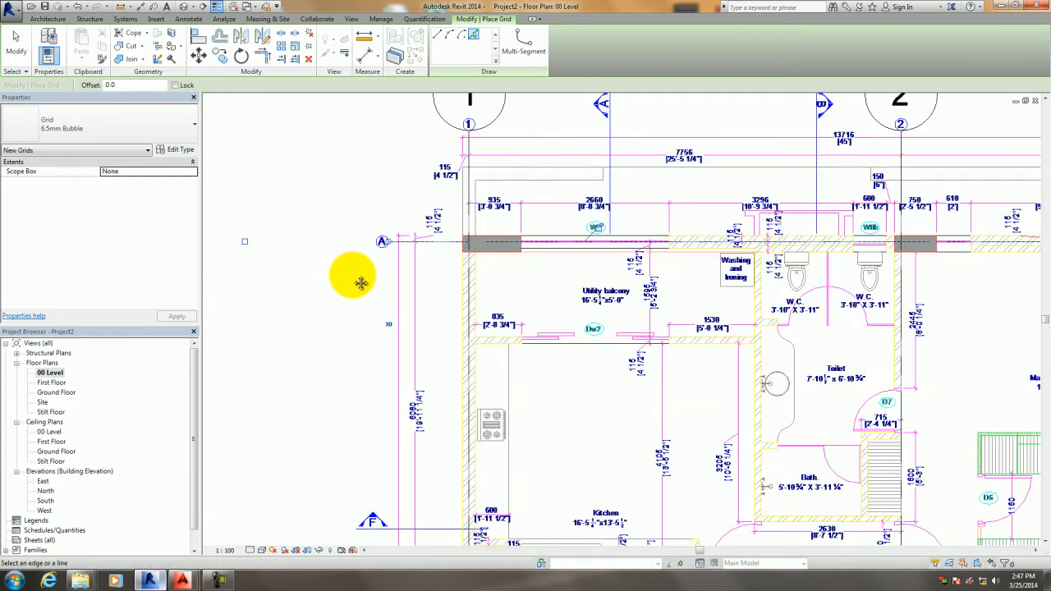
{"action": "middle_click_drag", "start_coordinate": [629, 319], "coordinate": [471, 324]}
{"action": "middle_click_drag", "start_coordinate": [712, 358], "coordinate": [351, 364]}
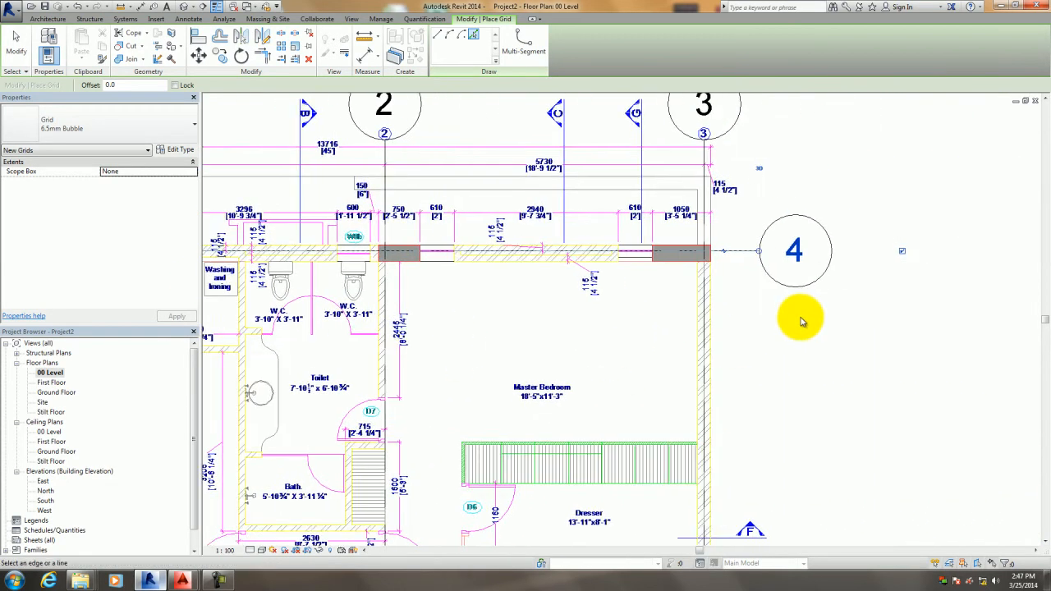
{"action": "right_click", "coordinate": [830, 301]}
{"action": "left_click", "coordinate": [847, 309]}
{"action": "left_click", "coordinate": [796, 250]}
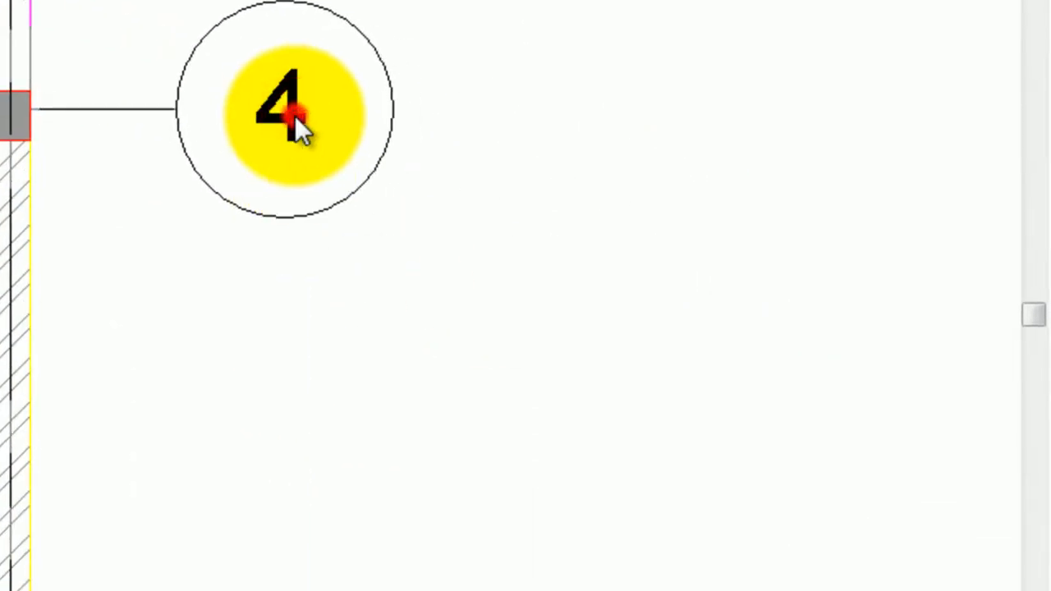
{"action": "left_click", "coordinate": [299, 216]}
{"action": "left_click", "coordinate": [148, 109]}
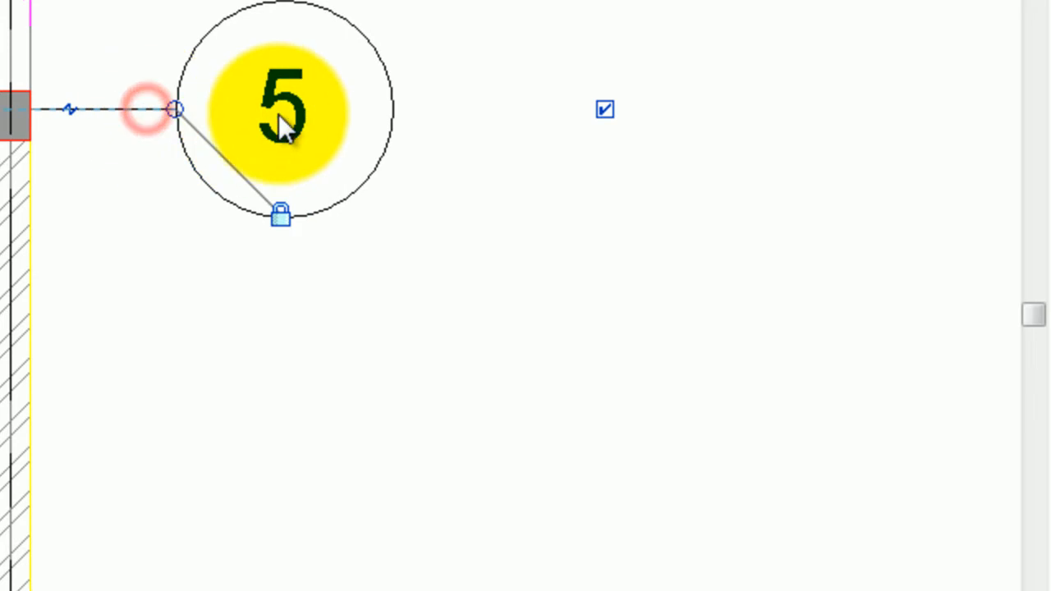
{"action": "key", "text": "Escape"}
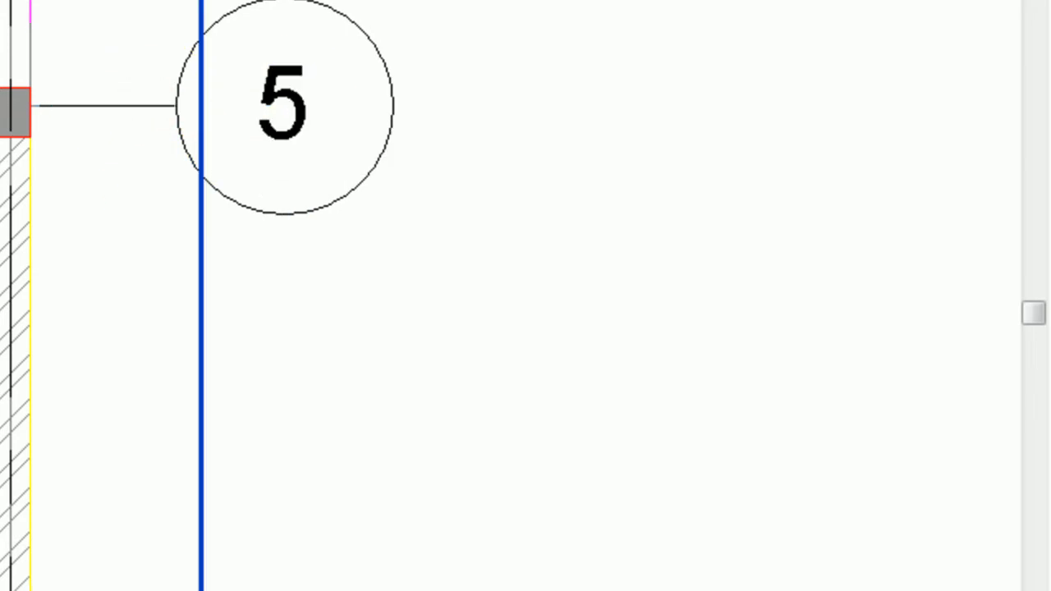
{"action": "key", "text": "ctrl+z"}
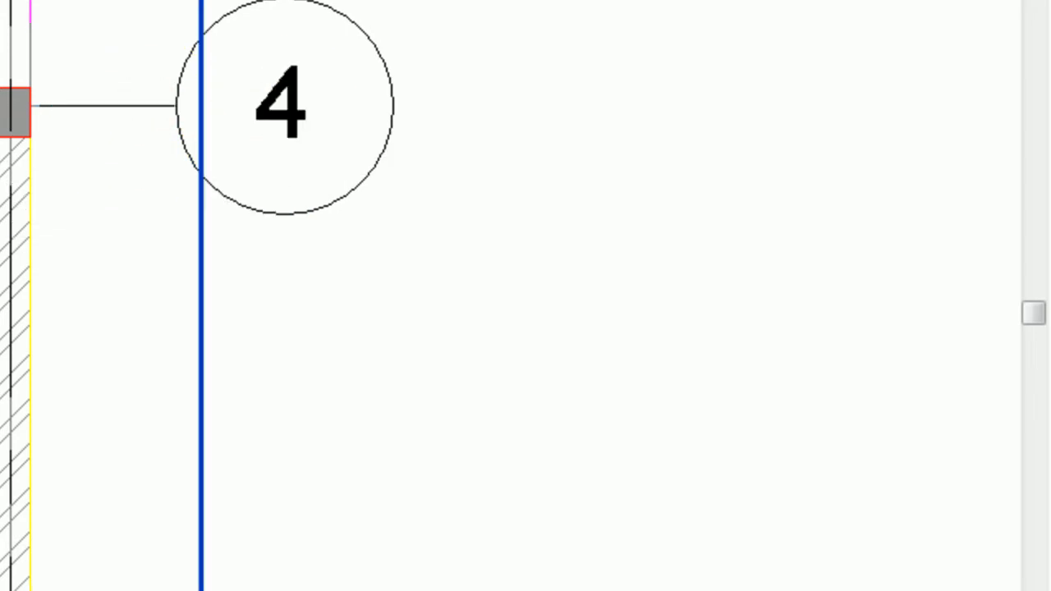
Rename the horizontal grid along the upper wall as A.
{"action": "left_click", "coordinate": [284, 115]}
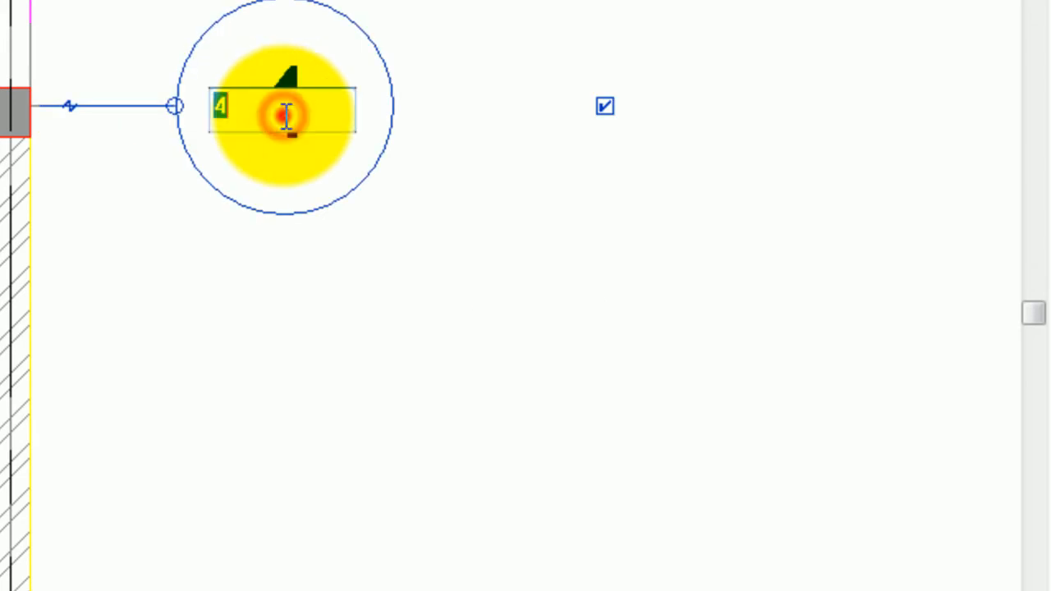
{"action": "left_click", "coordinate": [284, 116]}
{"action": "type", "text": "A"}
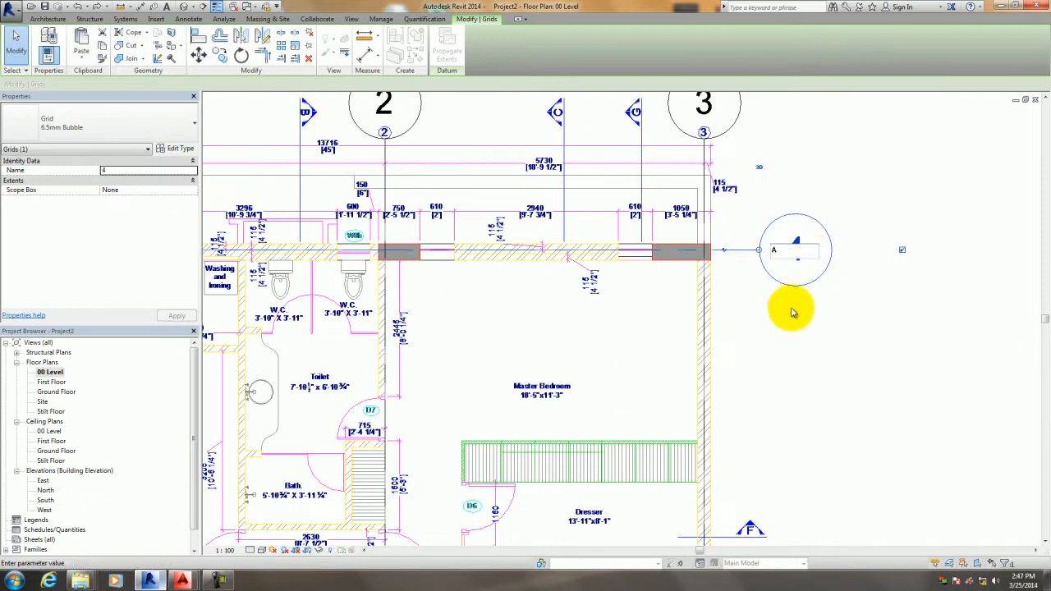
{"action": "left_click", "coordinate": [726, 315]}
{"action": "scroll", "coordinate": [728, 321], "scroll_direction": "down", "scroll_amount": 5}
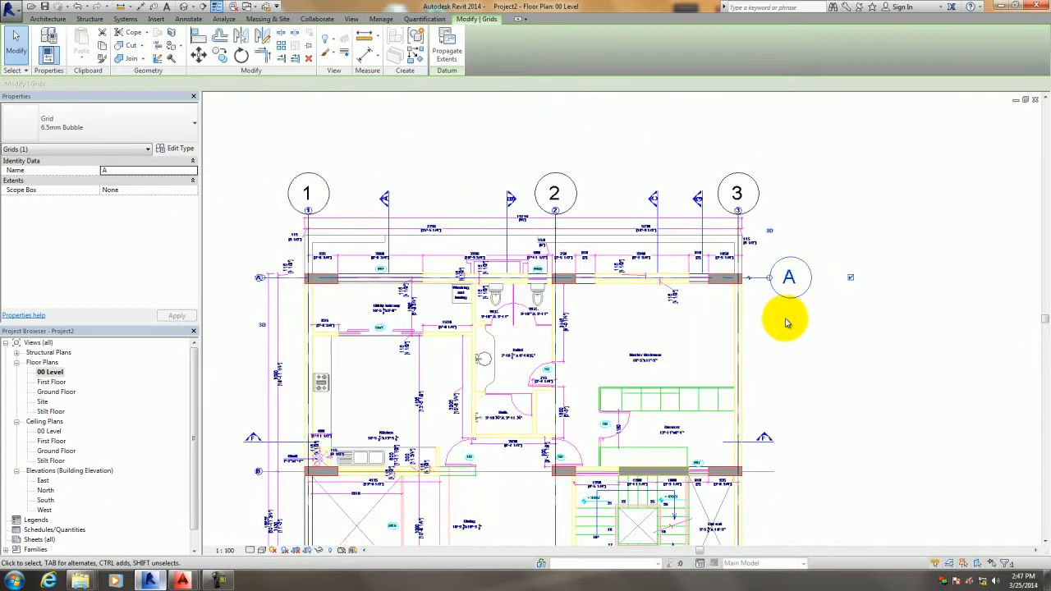
{"action": "middle_click_drag", "start_coordinate": [727, 320], "coordinate": [838, 320]}
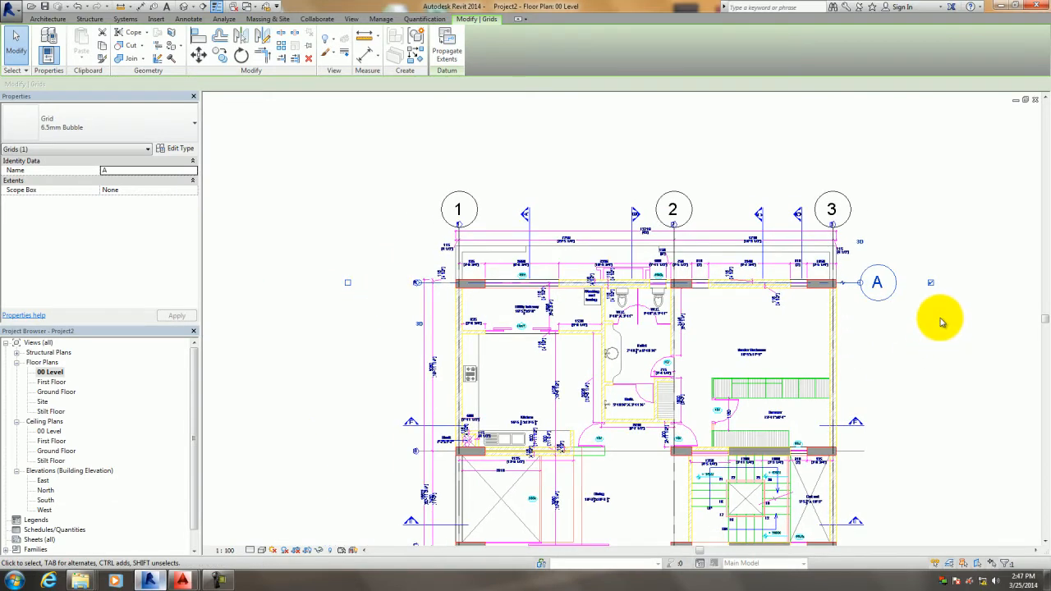
{"action": "scroll", "coordinate": [945, 289], "scroll_direction": "up", "scroll_amount": 4}
{"action": "scroll", "coordinate": [926, 294], "scroll_direction": "up", "scroll_amount": 2}
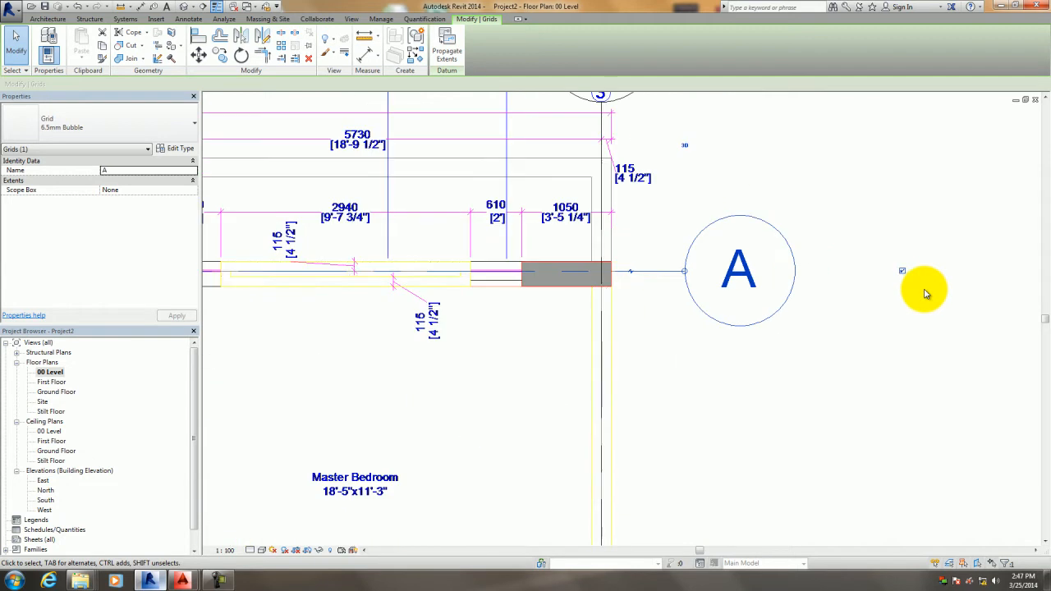
Move grid A's bubble from the right end to the left end of its line.
{"action": "scroll", "coordinate": [904, 272], "scroll_direction": "down", "scroll_amount": 5}
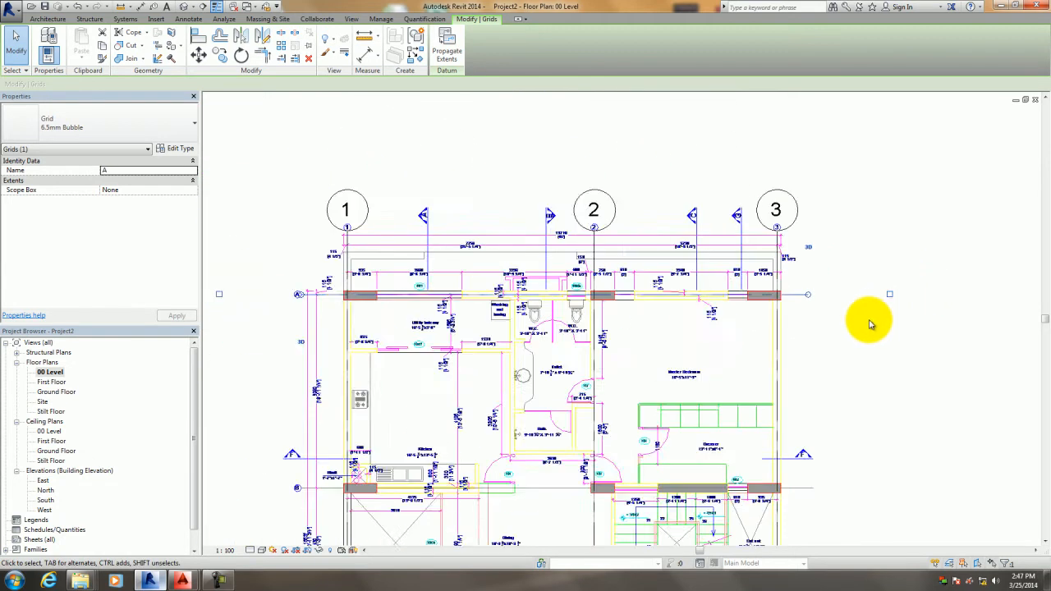
{"action": "scroll", "coordinate": [501, 289], "scroll_direction": "up", "scroll_amount": 4}
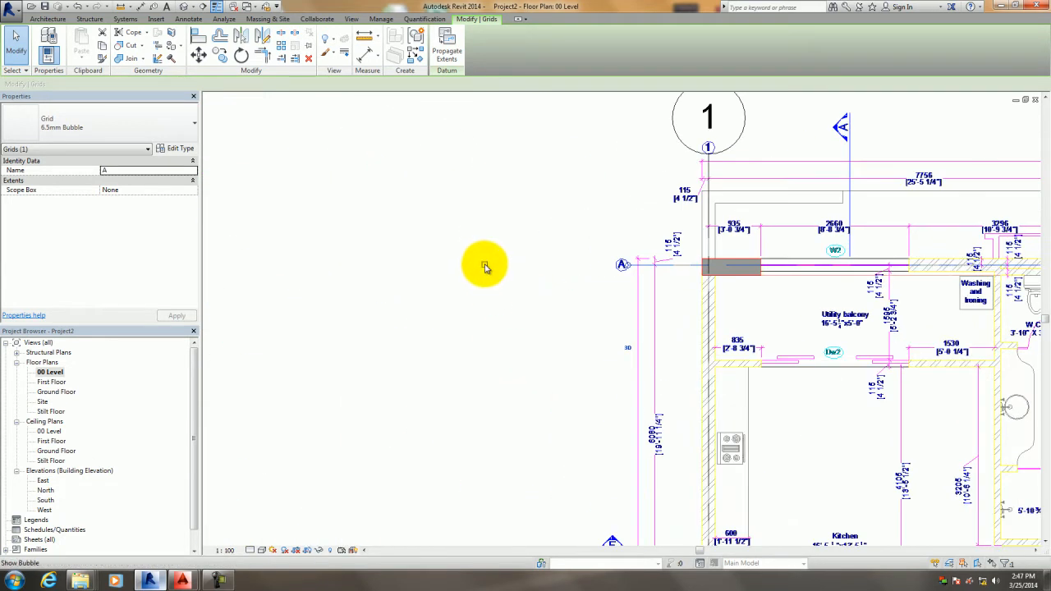
{"action": "left_click", "coordinate": [485, 263]}
{"action": "left_click", "coordinate": [527, 319]}
{"action": "scroll", "coordinate": [524, 315], "scroll_direction": "down", "scroll_amount": 2}
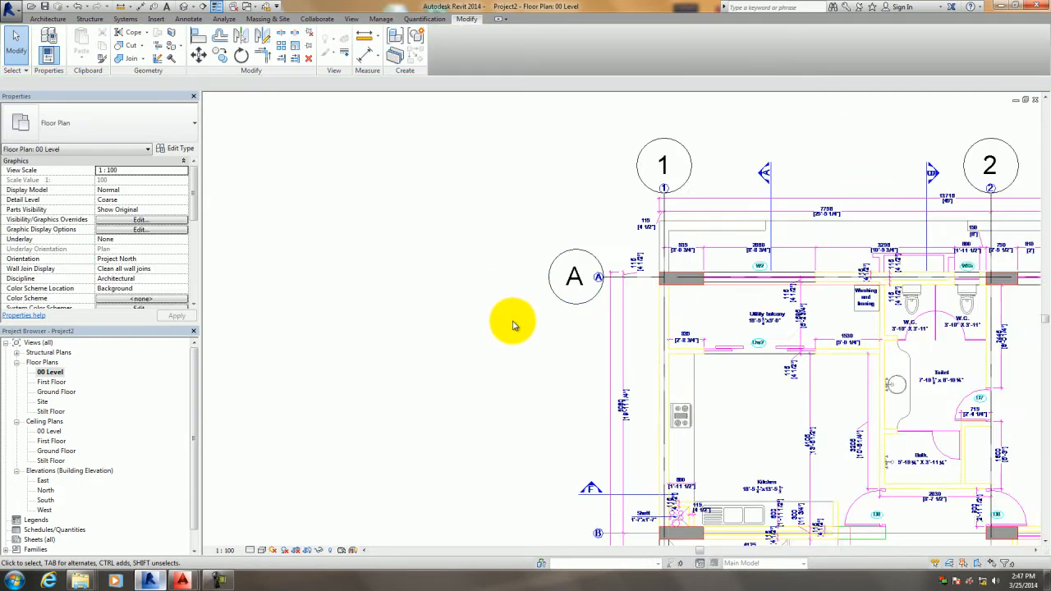
Start the Grid tool with Pick Lines and place grid B on the CAD plan's grid line B.
{"action": "middle_click_drag", "start_coordinate": [521, 317], "coordinate": [521, 251]}
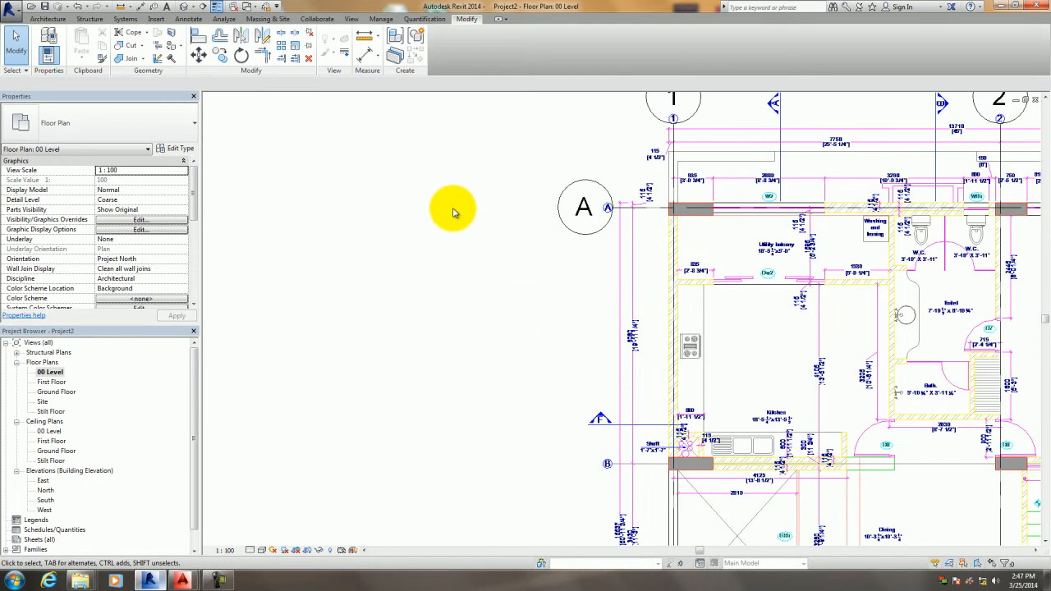
{"action": "left_click", "coordinate": [49, 19]}
{"action": "left_click", "coordinate": [809, 43]}
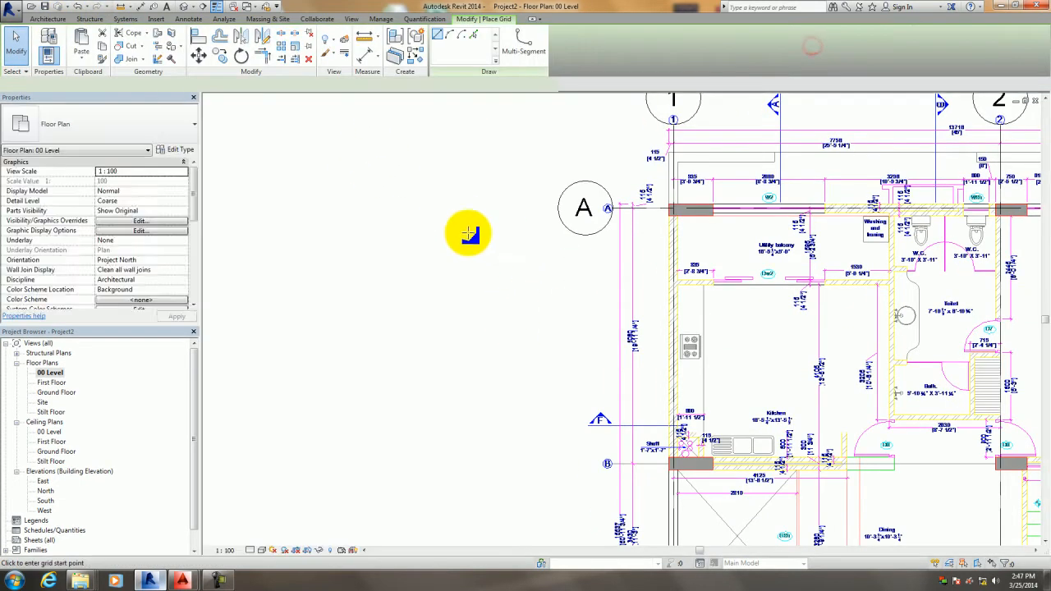
{"action": "left_click", "coordinate": [474, 35]}
{"action": "scroll", "coordinate": [575, 353], "scroll_direction": "up", "scroll_amount": 4}
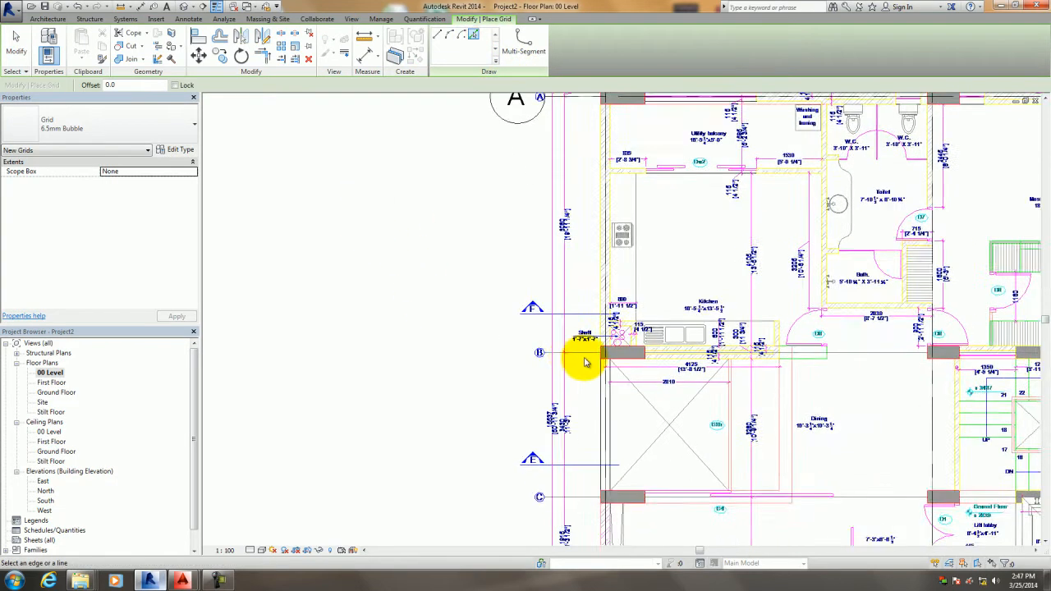
{"action": "scroll", "coordinate": [463, 370], "scroll_direction": "down", "scroll_amount": 4}
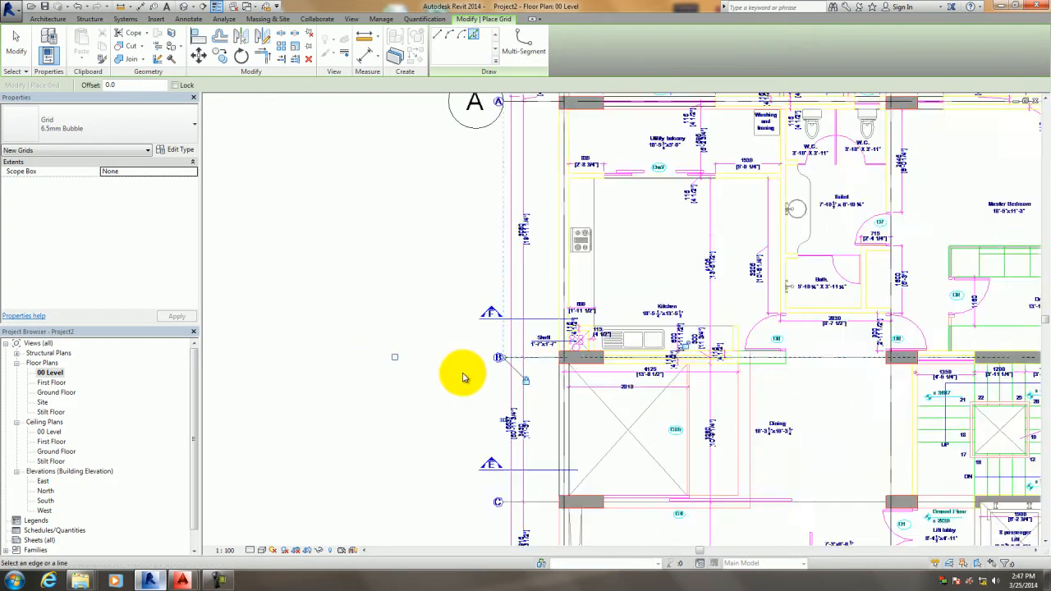
{"action": "scroll", "coordinate": [728, 364], "scroll_direction": "up", "scroll_amount": 2}
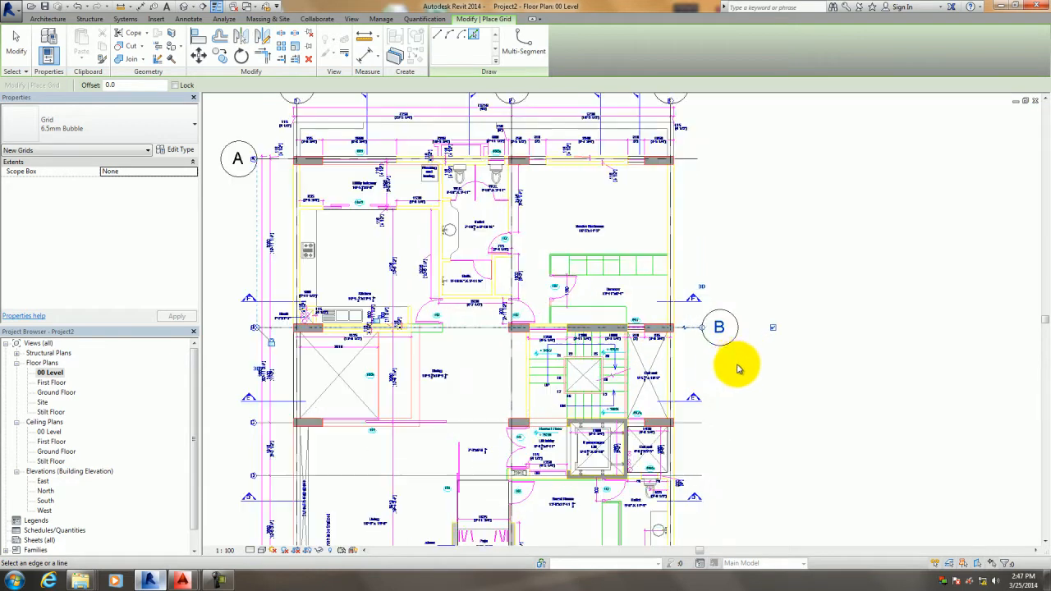
Hide grid B's bubble at the right end and show it at the left end.
{"action": "left_click", "coordinate": [773, 329]}
{"action": "middle_click_drag", "start_coordinate": [747, 372], "coordinate": [897, 378]}
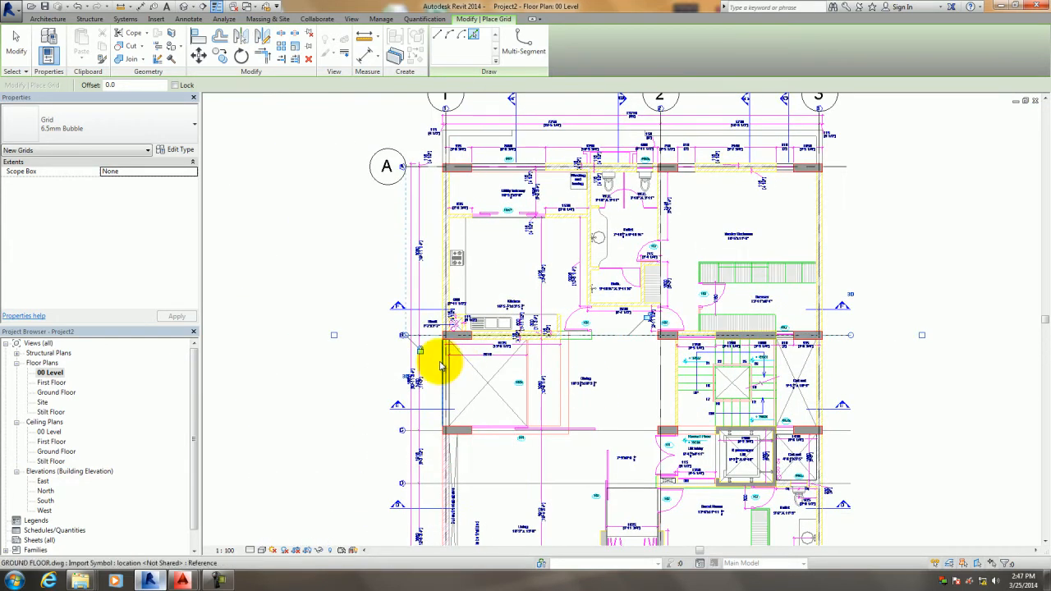
{"action": "left_click", "coordinate": [334, 336]}
Place grid C on the CAD plan's grid line C and show its bubble only at the left end.
{"action": "middle_click_drag", "start_coordinate": [321, 340], "coordinate": [321, 305]}
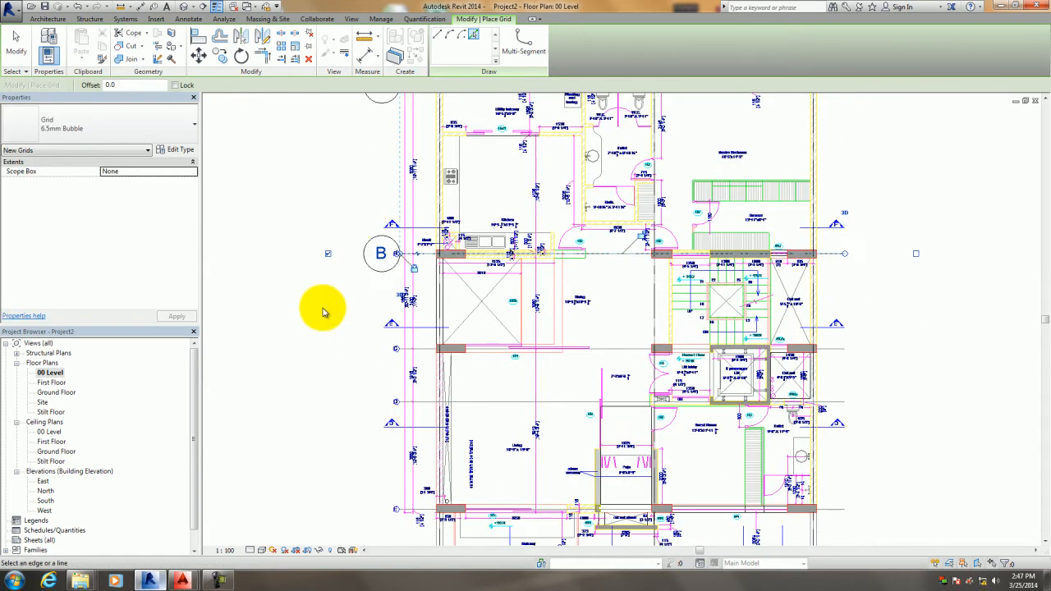
{"action": "left_click", "coordinate": [425, 349]}
{"action": "left_click", "coordinate": [916, 348]}
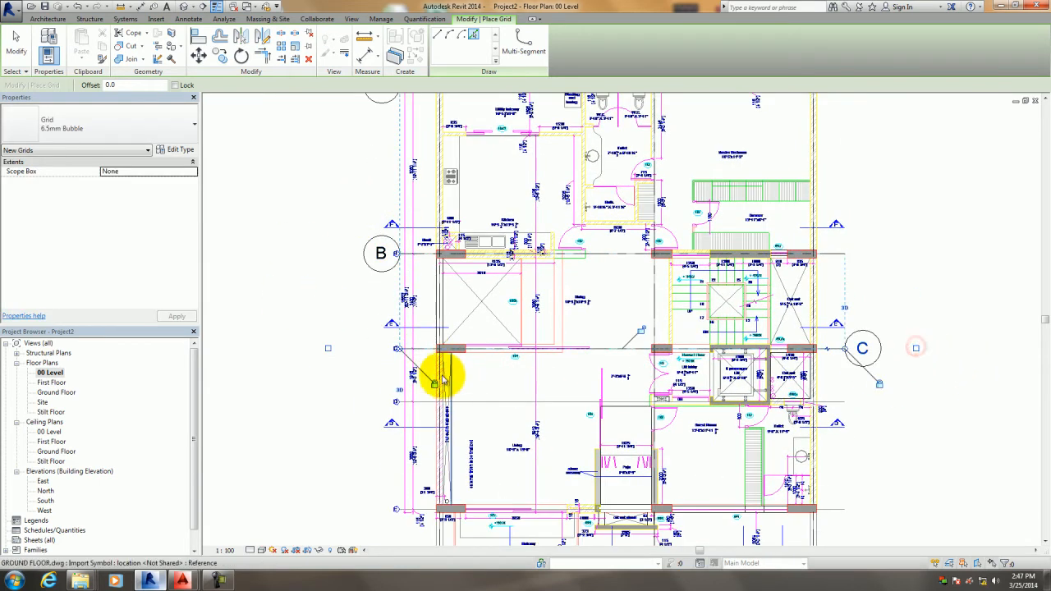
Place grid D on the CAD plan's grid line D and show its bubble only at the left end.
{"action": "middle_click_drag", "start_coordinate": [327, 381], "coordinate": [317, 281]}
{"action": "scroll", "coordinate": [334, 377], "scroll_direction": "up", "scroll_amount": 2}
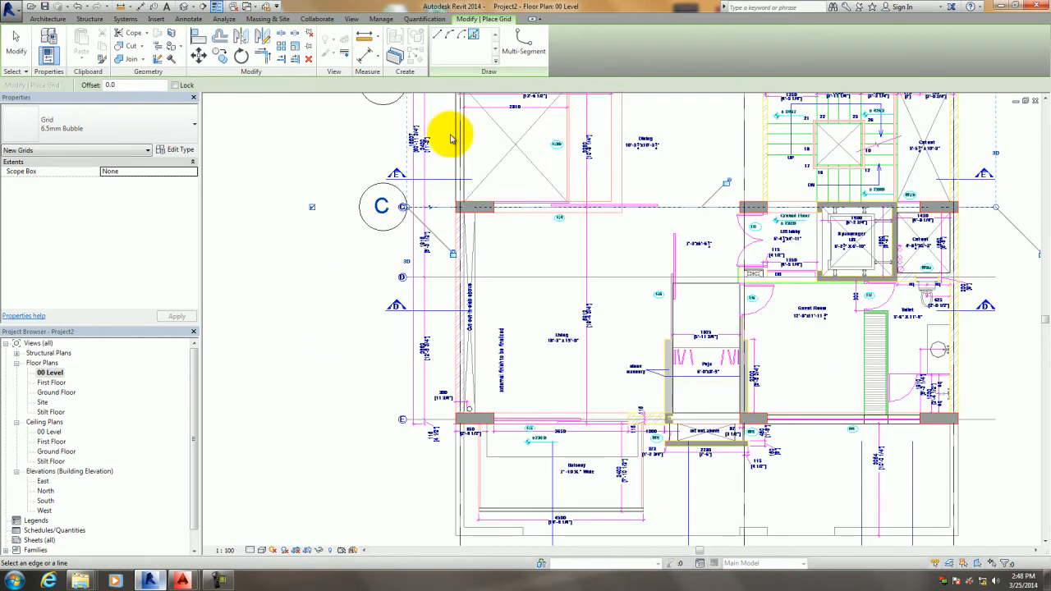
{"action": "left_click", "coordinate": [443, 279]}
{"action": "scroll", "coordinate": [444, 279], "scroll_direction": "down", "scroll_amount": 3}
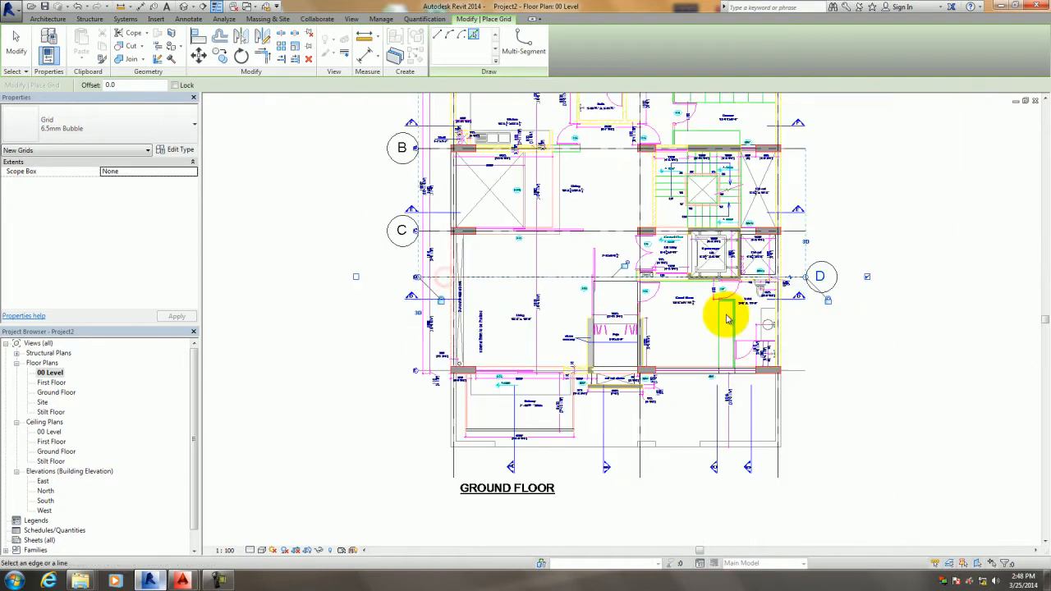
{"action": "left_click", "coordinate": [867, 277]}
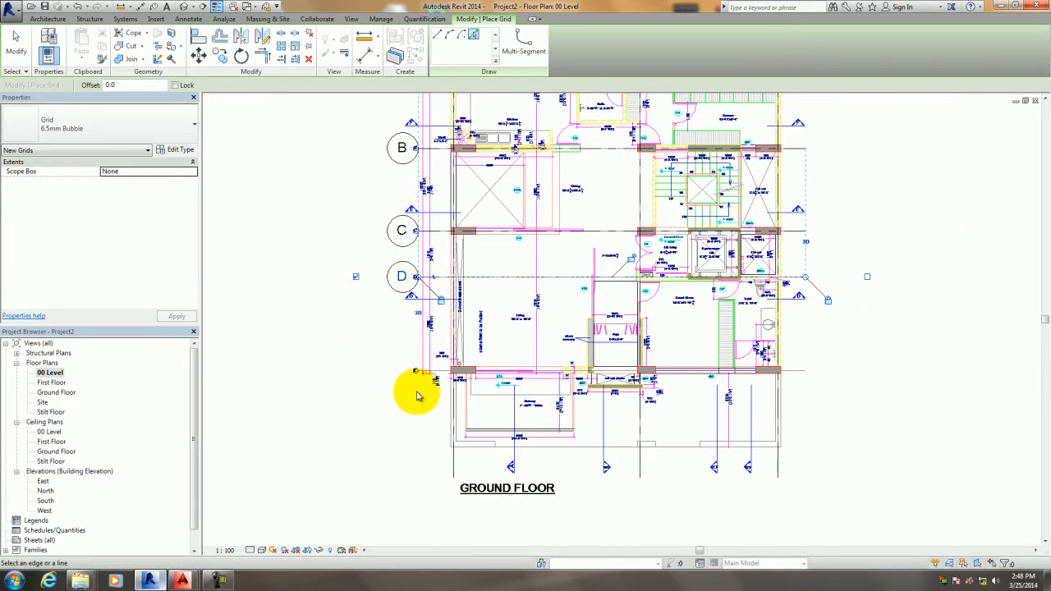
Place grid E on the CAD plan's grid line E with its bubble only at the left end, and finish the Grid command.
{"action": "scroll", "coordinate": [435, 382], "scroll_direction": "up", "scroll_amount": 3}
{"action": "left_click", "coordinate": [463, 350]}
{"action": "scroll", "coordinate": [384, 394], "scroll_direction": "down", "scroll_amount": 3}
{"action": "left_click", "coordinate": [789, 374]}
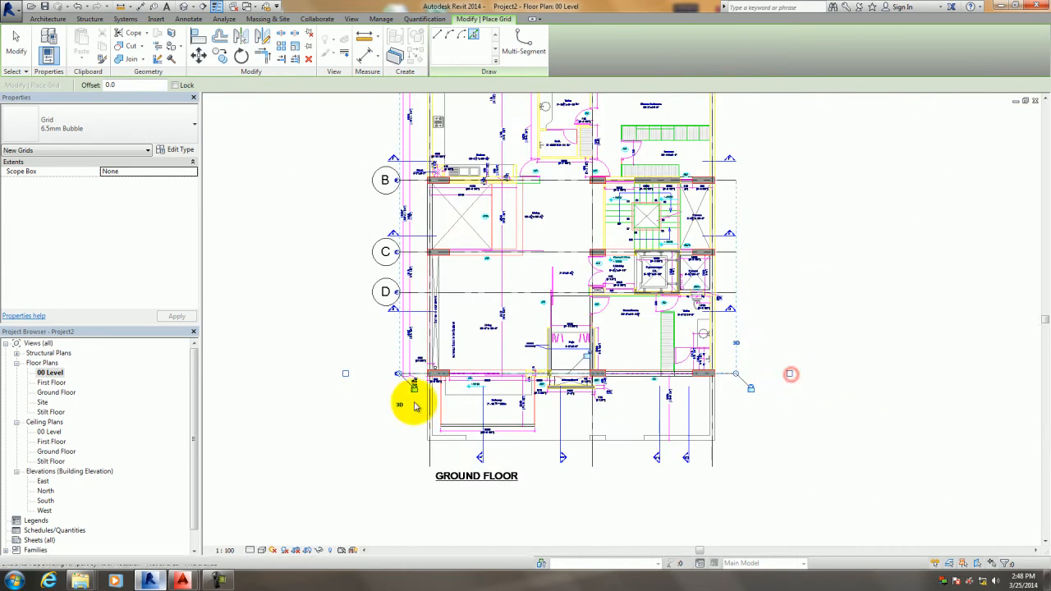
{"action": "left_click", "coordinate": [345, 375]}
{"action": "scroll", "coordinate": [312, 372], "scroll_direction": "down", "scroll_amount": 4}
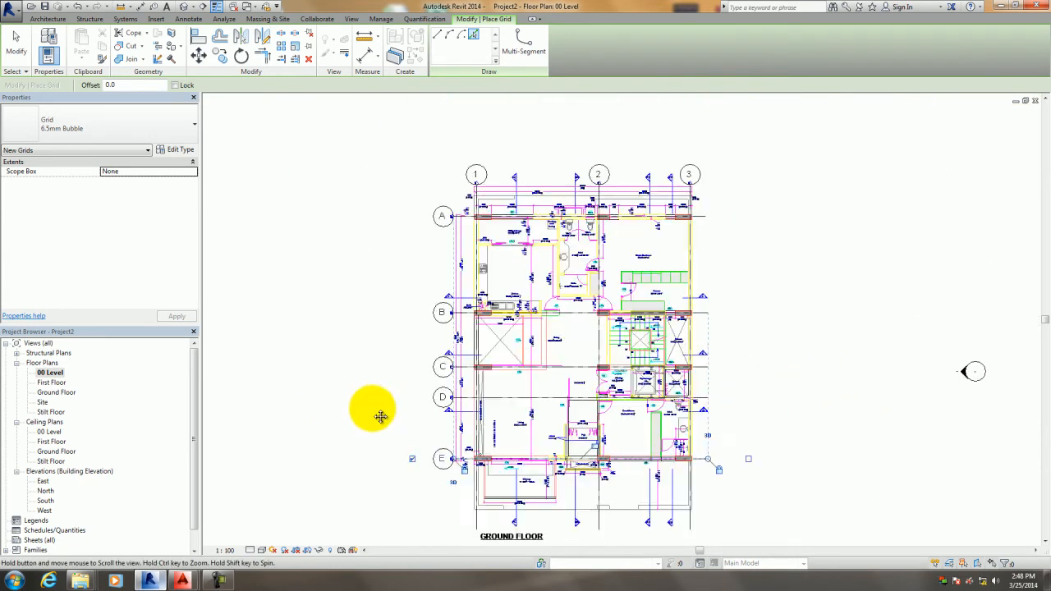
{"action": "right_click", "coordinate": [336, 347]}
{"action": "left_click", "coordinate": [366, 343]}
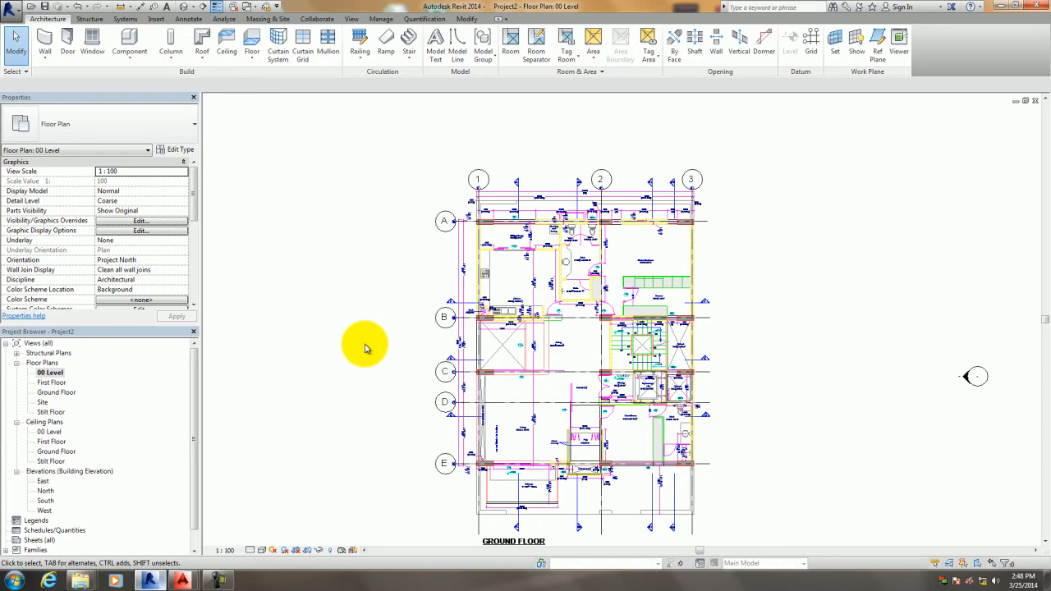
Check the grids in the Ground Floor and First Floor plans and in the North and East elevations.
{"action": "double_click", "coordinate": [53, 391]}
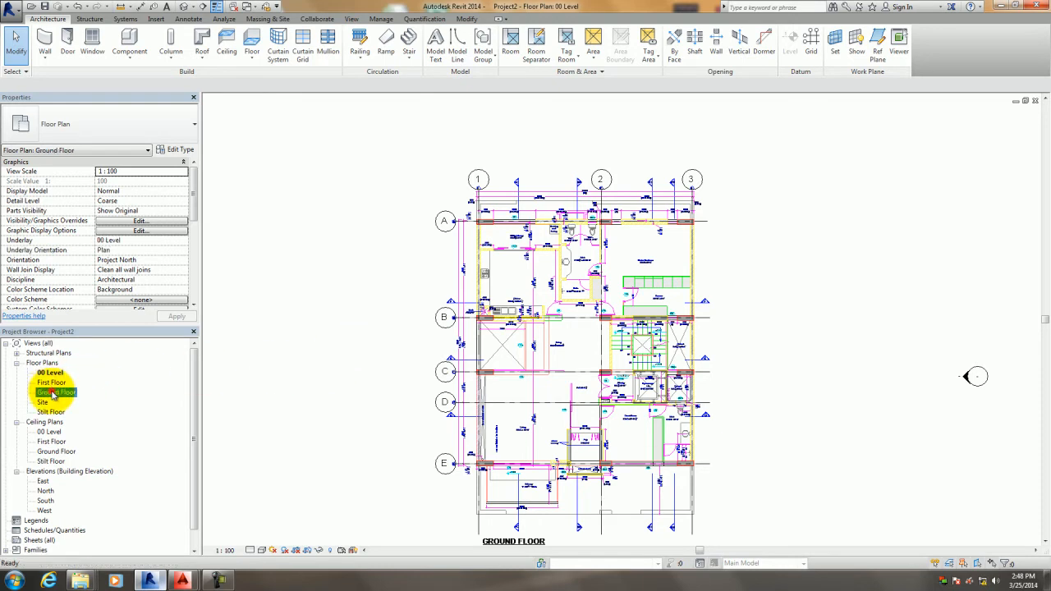
{"action": "scroll", "coordinate": [680, 422], "scroll_direction": "up", "scroll_amount": 3}
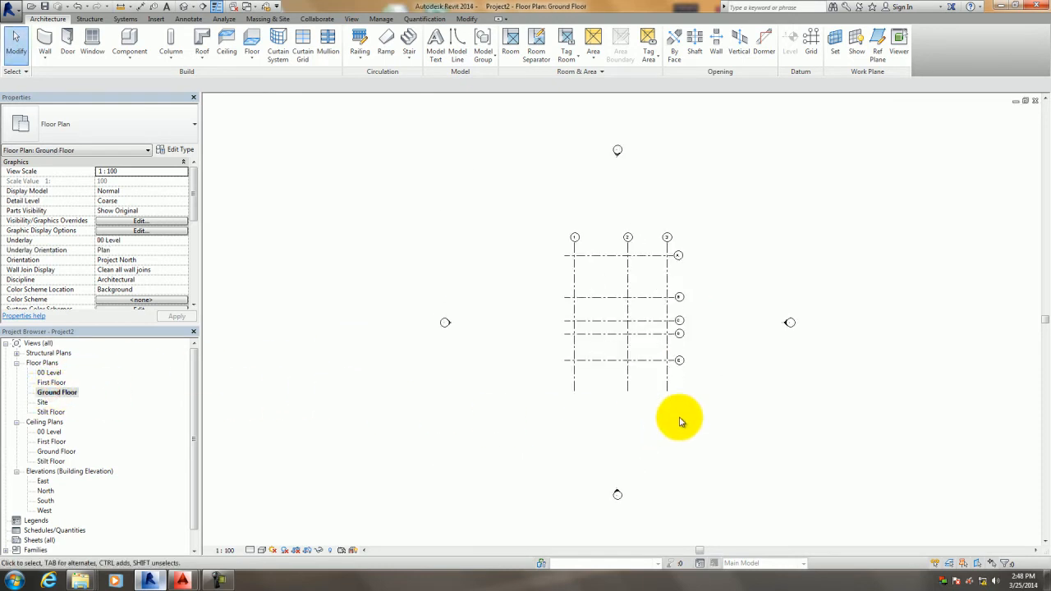
{"action": "scroll", "coordinate": [589, 311], "scroll_direction": "up", "scroll_amount": 2}
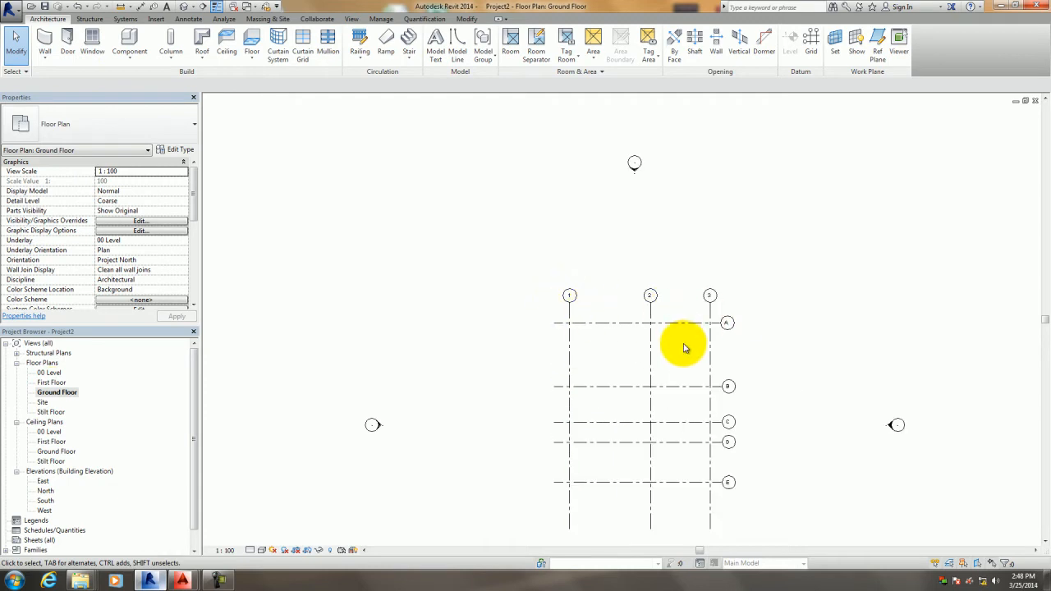
{"action": "middle_click_drag", "start_coordinate": [680, 336], "coordinate": [649, 267]}
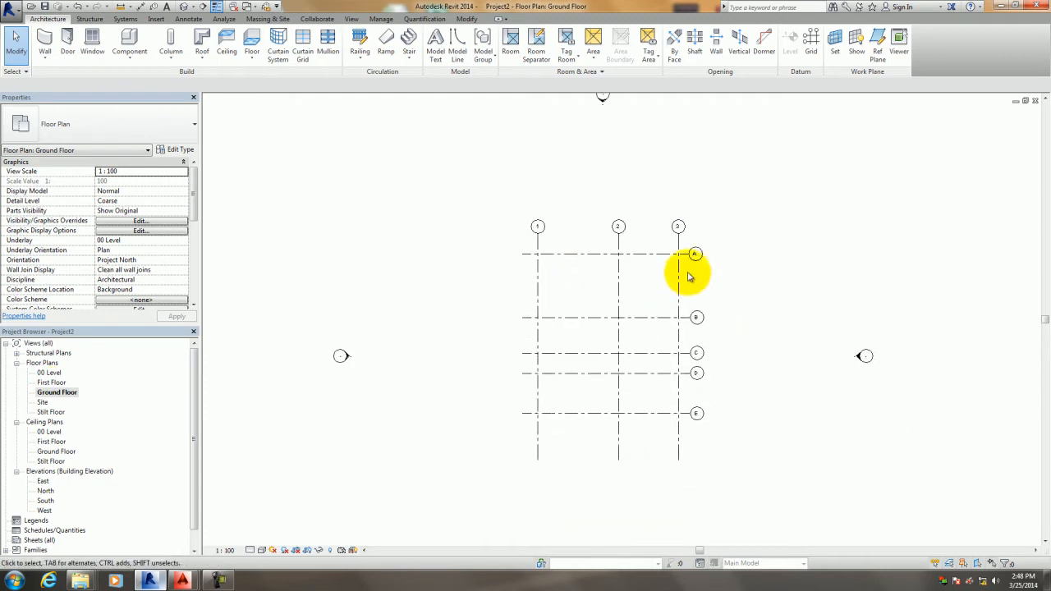
{"action": "double_click", "coordinate": [51, 383]}
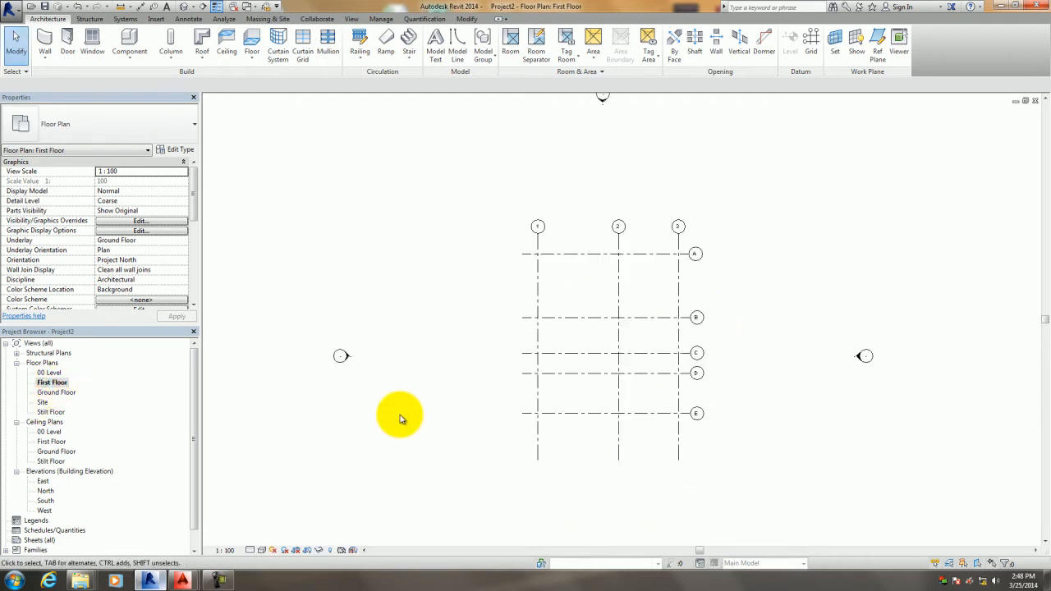
{"action": "double_click", "coordinate": [45, 491]}
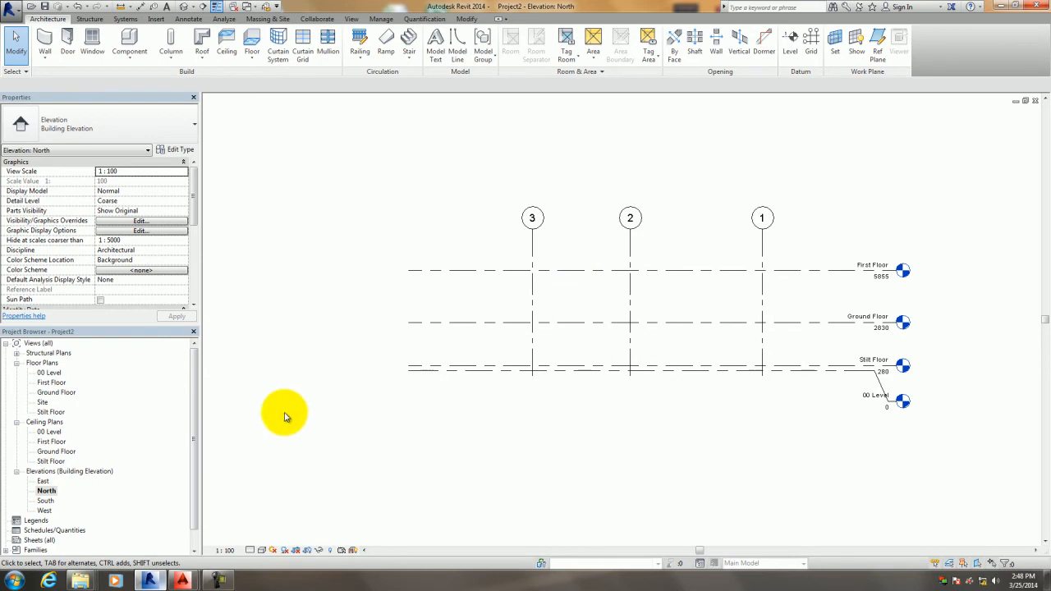
{"action": "double_click", "coordinate": [42, 481]}
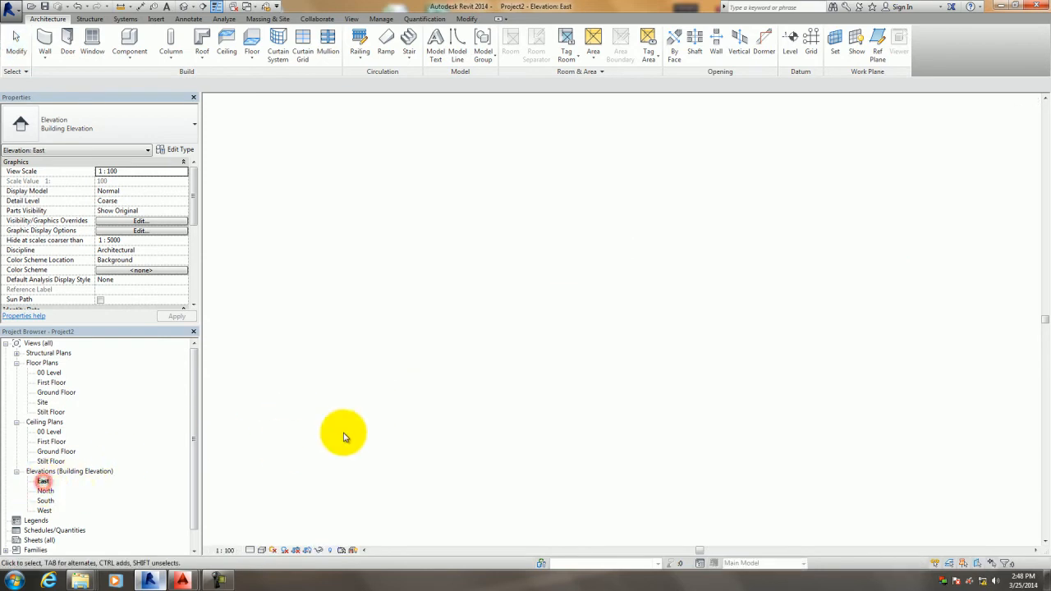
{"action": "scroll", "coordinate": [482, 425], "scroll_direction": "down", "scroll_amount": 4}
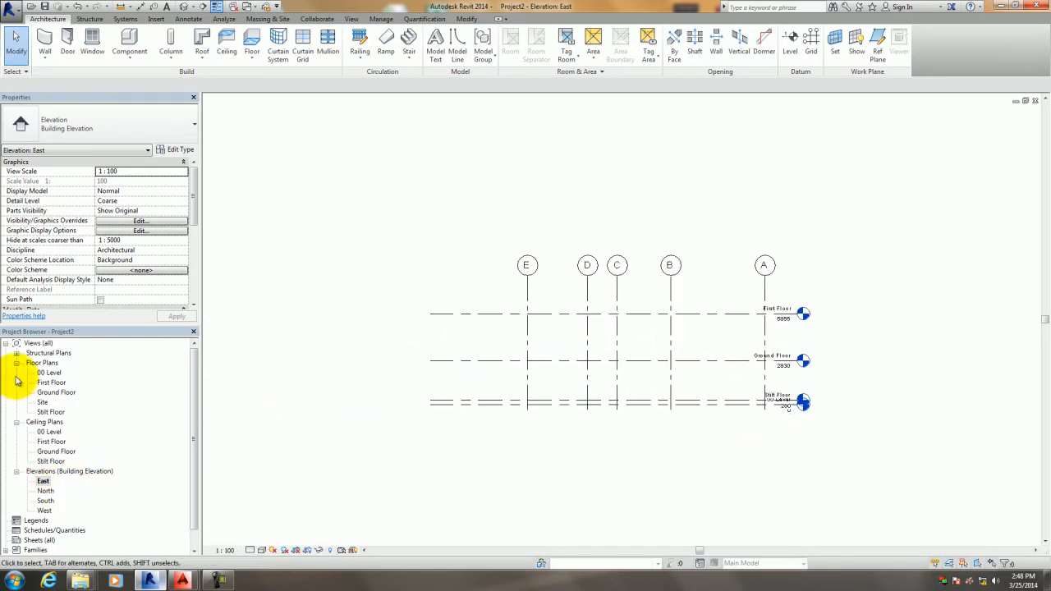
Return to the 00 Level floor plan and examine the finished grids over the CAD plan.
{"action": "double_click", "coordinate": [48, 373]}
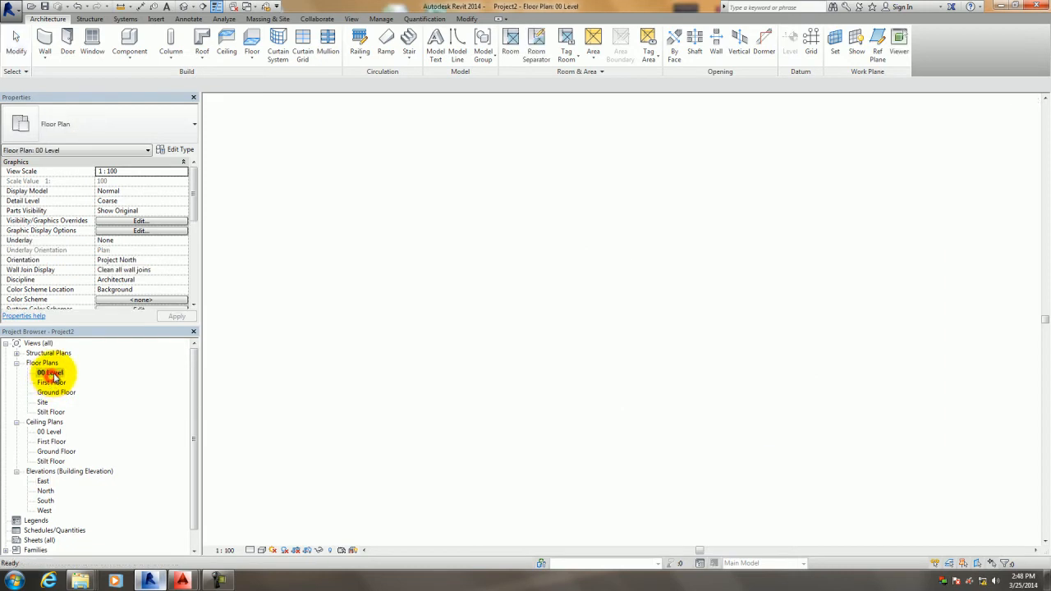
{"action": "scroll", "coordinate": [434, 365], "scroll_direction": "down", "scroll_amount": 1}
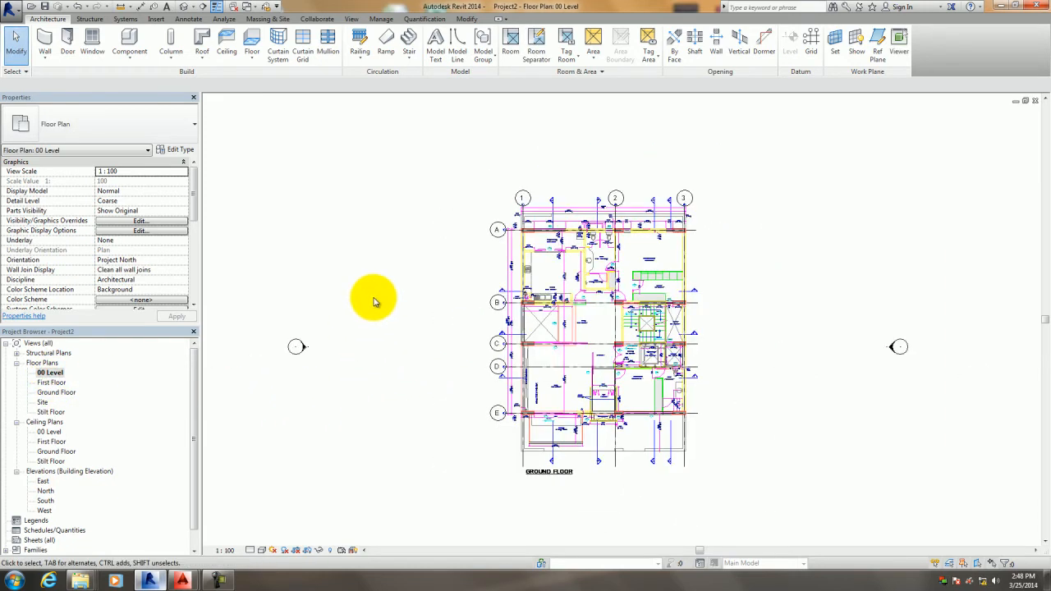
{"action": "scroll", "coordinate": [386, 300], "scroll_direction": "up", "scroll_amount": 3}
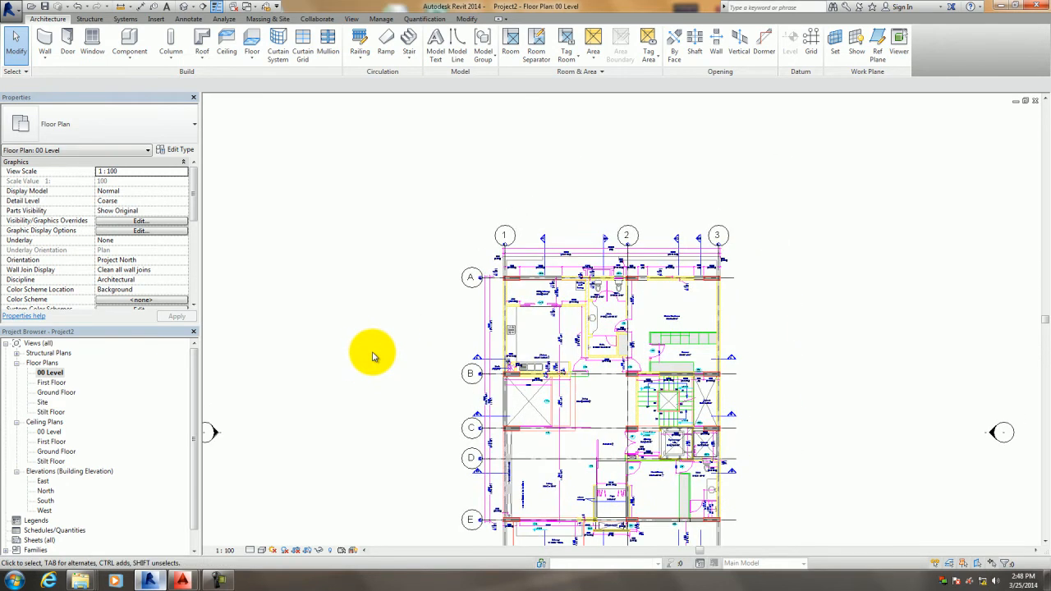
{"action": "scroll", "coordinate": [373, 356], "scroll_direction": "up", "scroll_amount": 2}
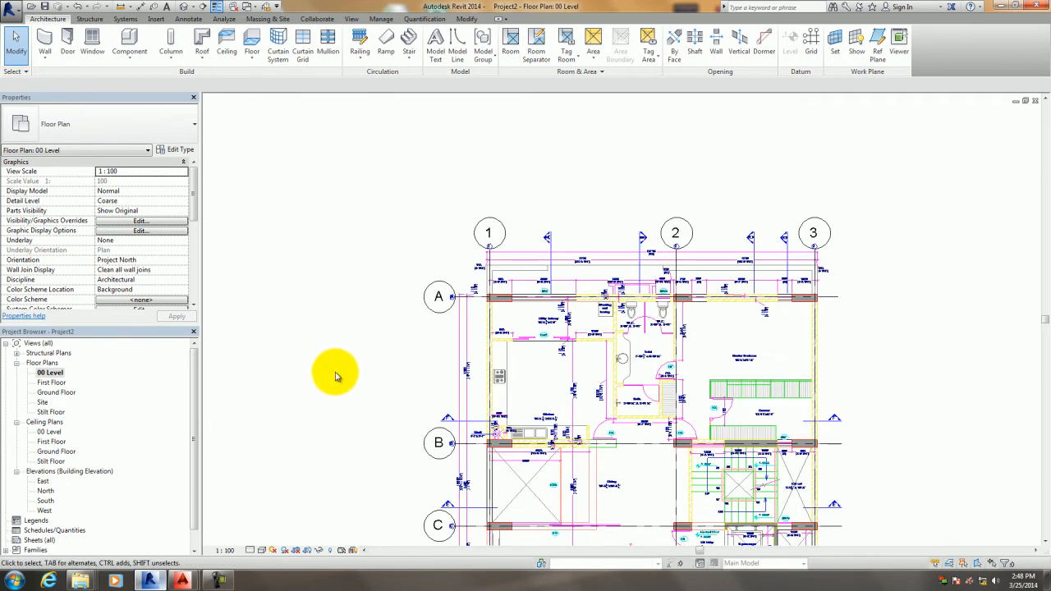
{"action": "scroll", "coordinate": [353, 365], "scroll_direction": "up", "scroll_amount": 1}
{"action": "scroll", "coordinate": [383, 352], "scroll_direction": "up", "scroll_amount": 1}
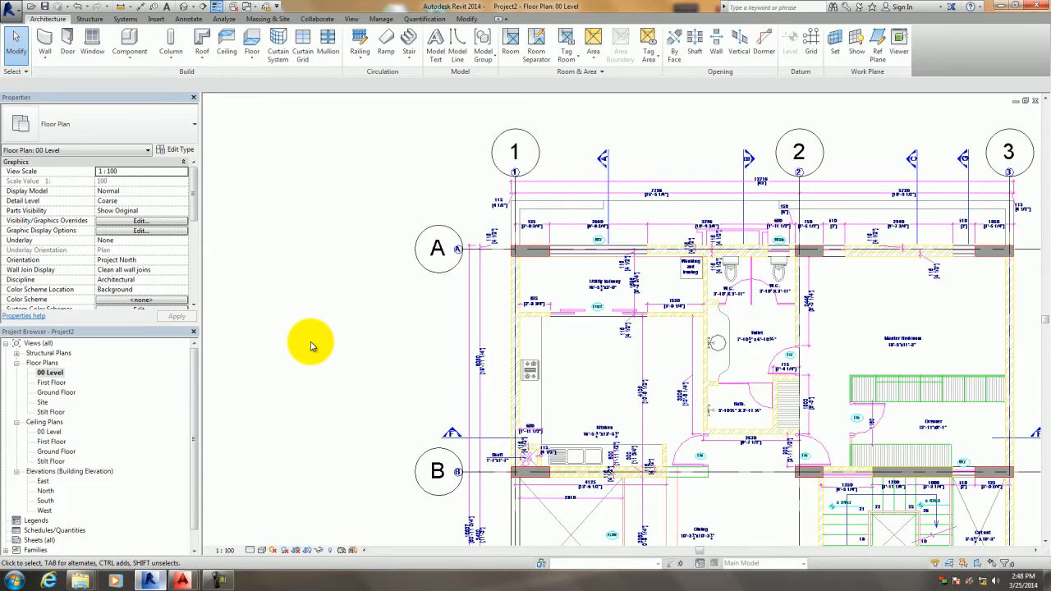
{"action": "scroll", "coordinate": [235, 308], "scroll_direction": "down", "scroll_amount": 4}
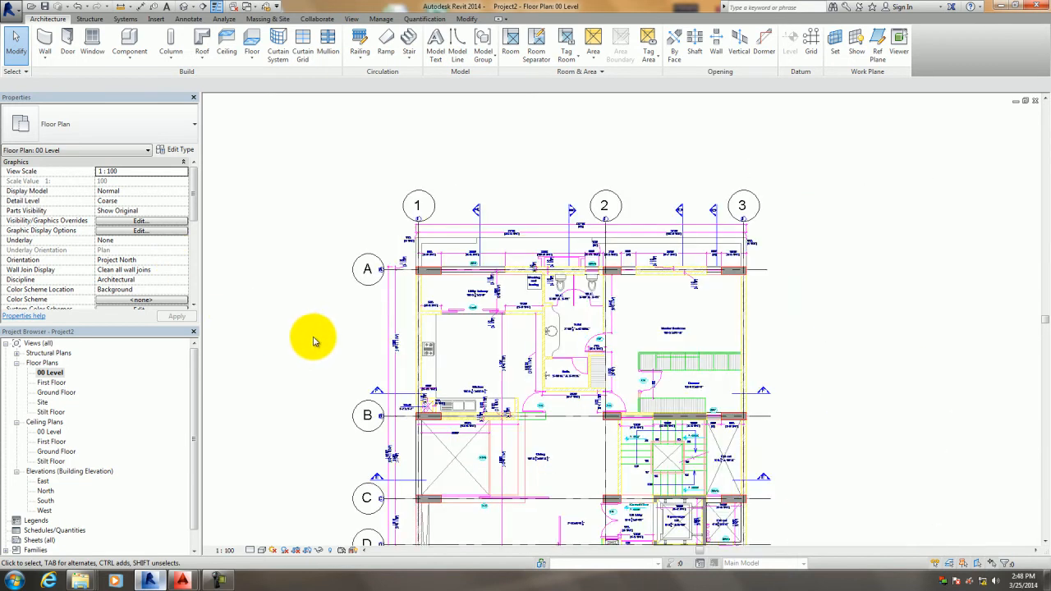
{"action": "middle_click_drag", "start_coordinate": [323, 348], "coordinate": [445, 305]}
{"action": "scroll", "coordinate": [345, 286], "scroll_direction": "down", "scroll_amount": 2}
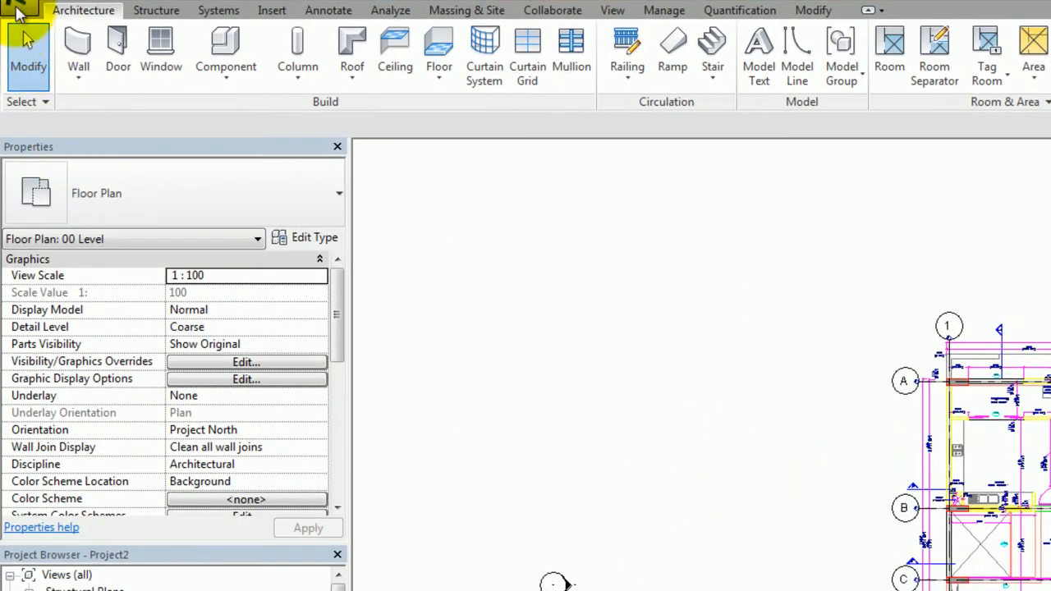
{"action": "left_click", "coordinate": [18, 10]}
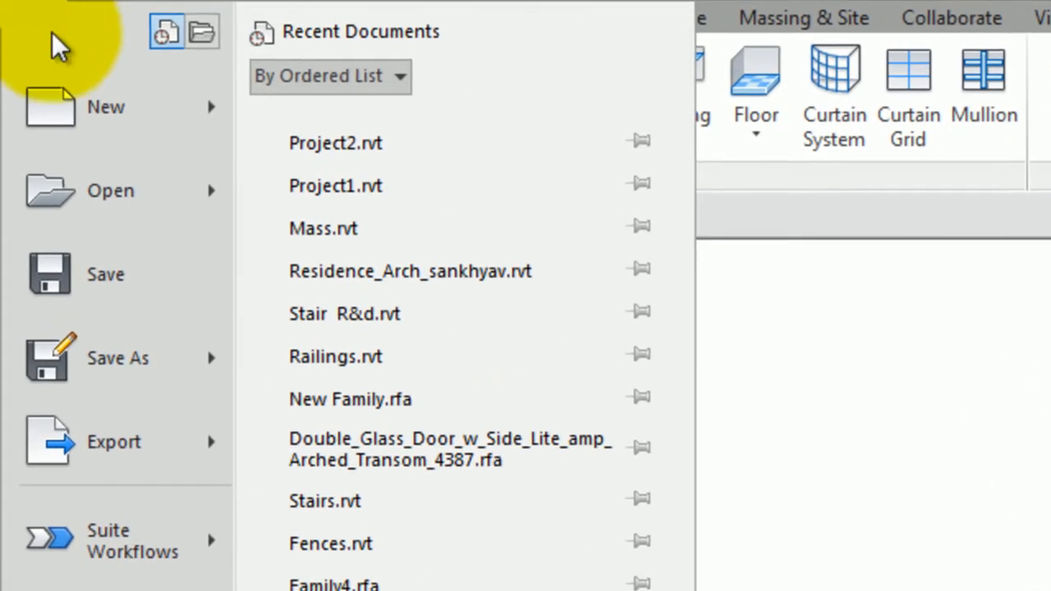
{"action": "mouse_move", "coordinate": [130, 212]}
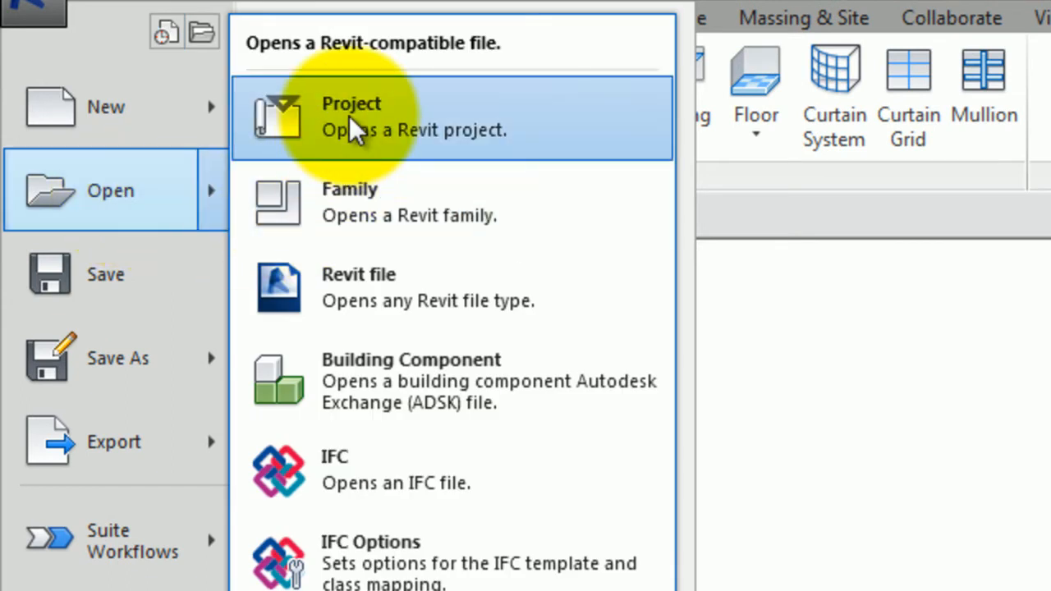
{"action": "left_click", "coordinate": [353, 131]}
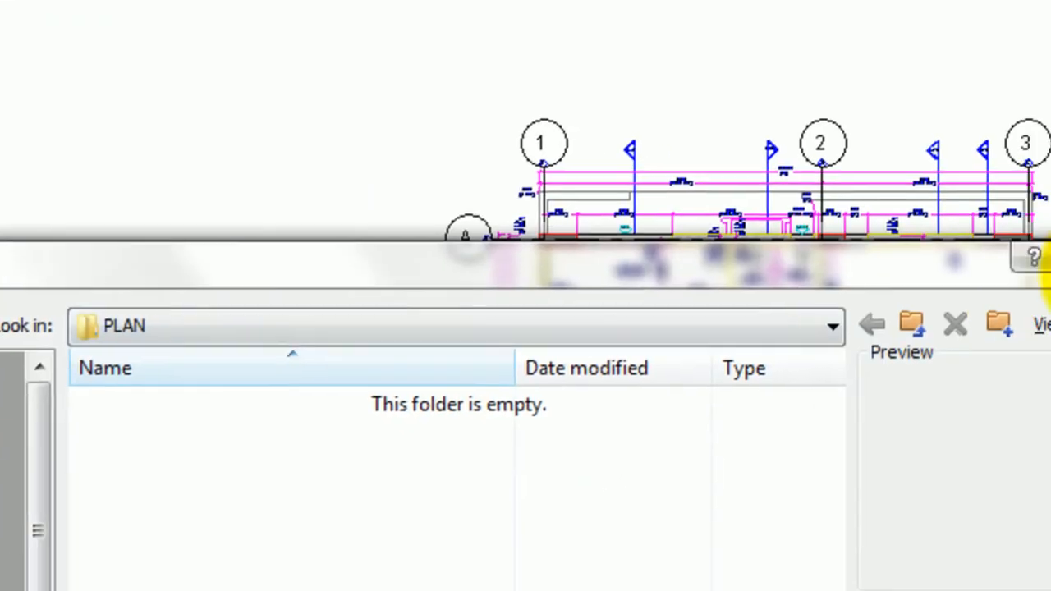
{"action": "left_click", "coordinate": [1050, 259]}
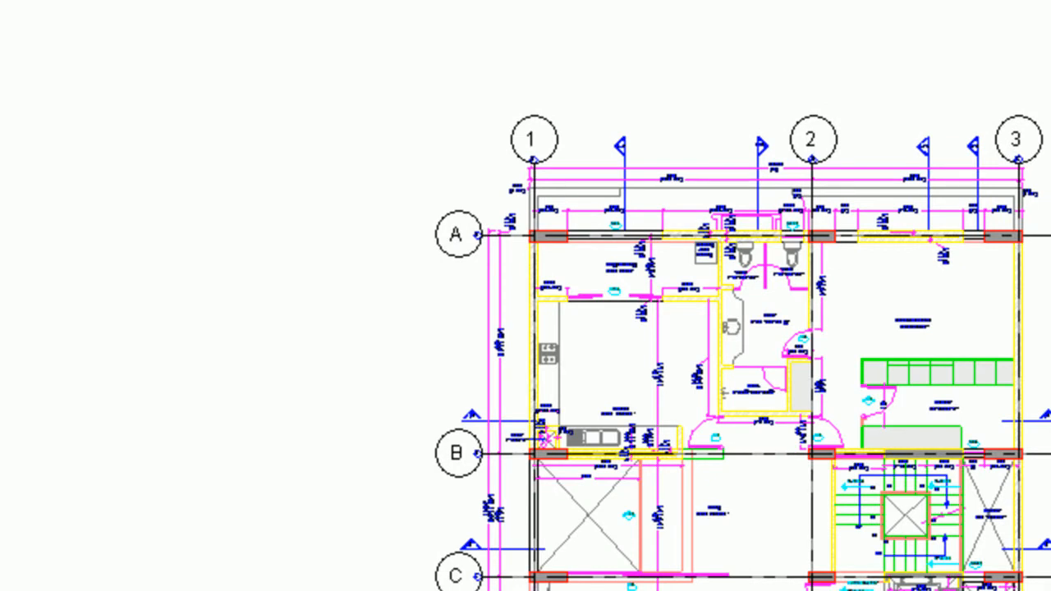
Create a new project from the US Metric template Structural Analysis-DefaultMetric.
{"action": "key", "text": "ctrl+n"}
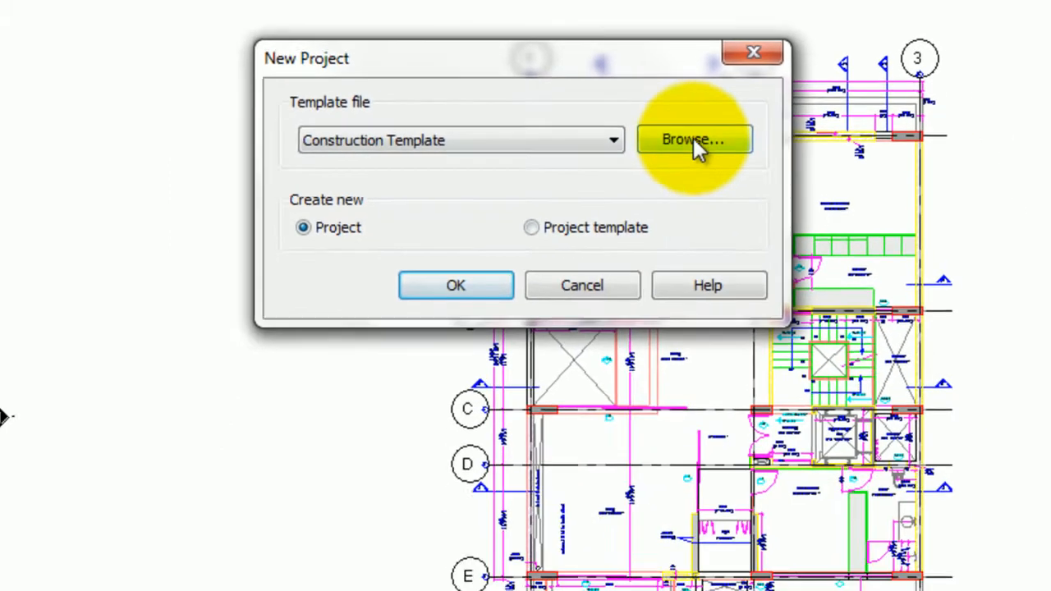
{"action": "left_click", "coordinate": [739, 241]}
{"action": "left_click", "coordinate": [827, 62]}
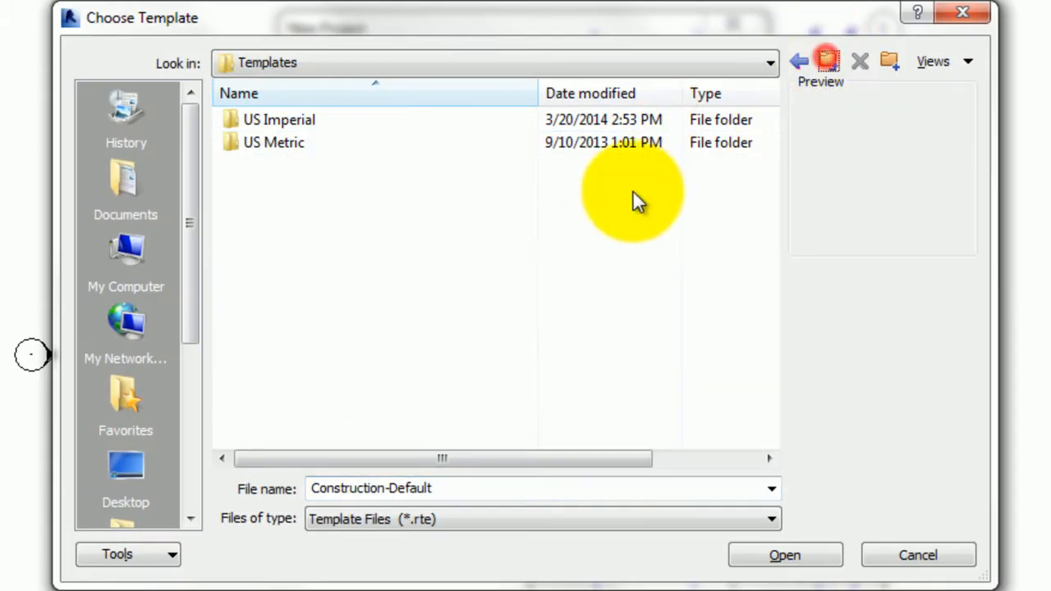
{"action": "double_click", "coordinate": [273, 145]}
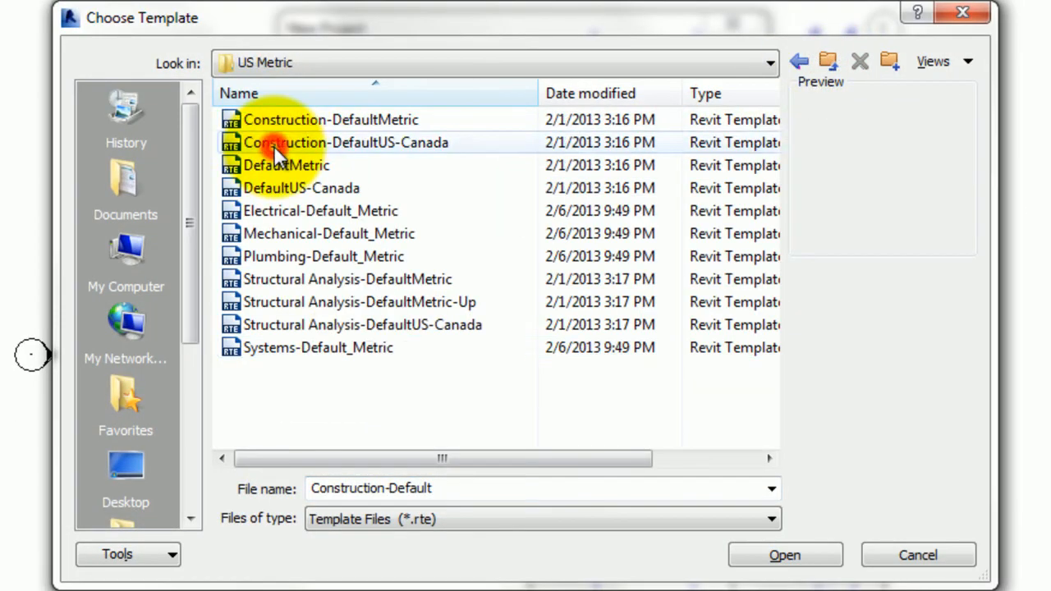
{"action": "left_click", "coordinate": [315, 278]}
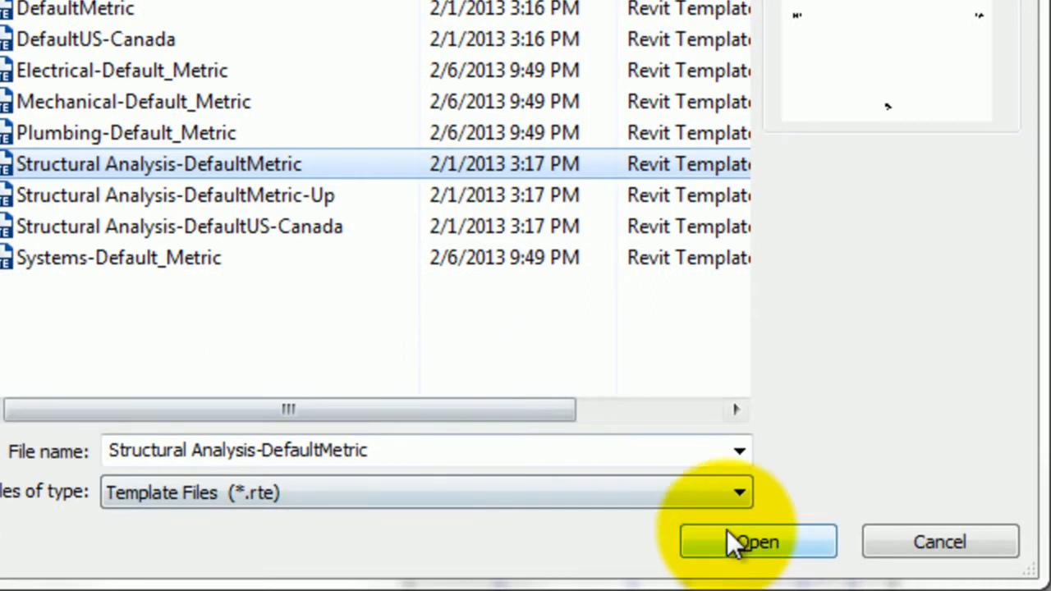
{"action": "left_click", "coordinate": [747, 541]}
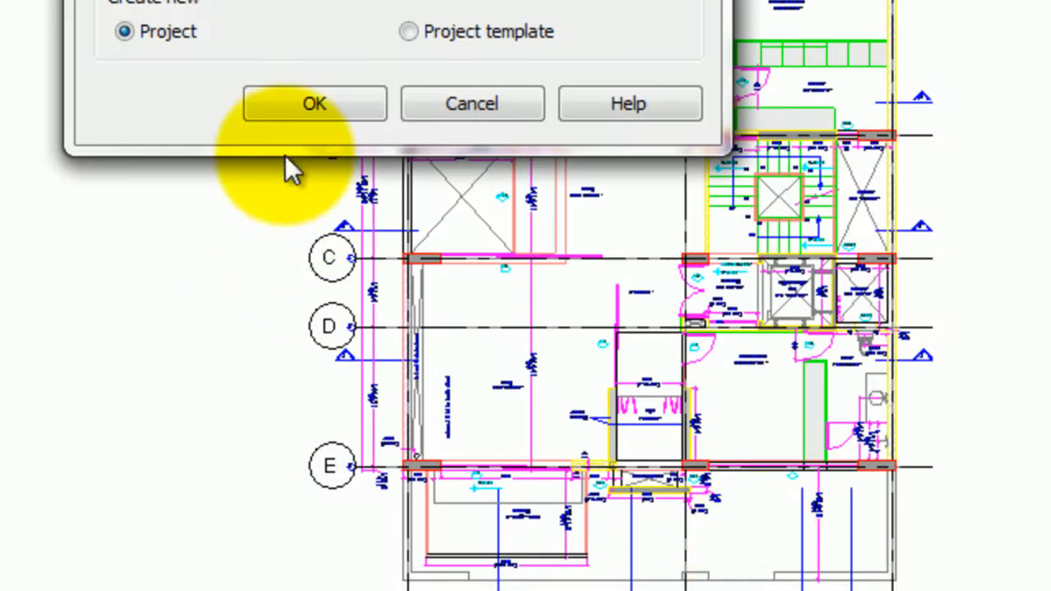
{"action": "left_click", "coordinate": [301, 102]}
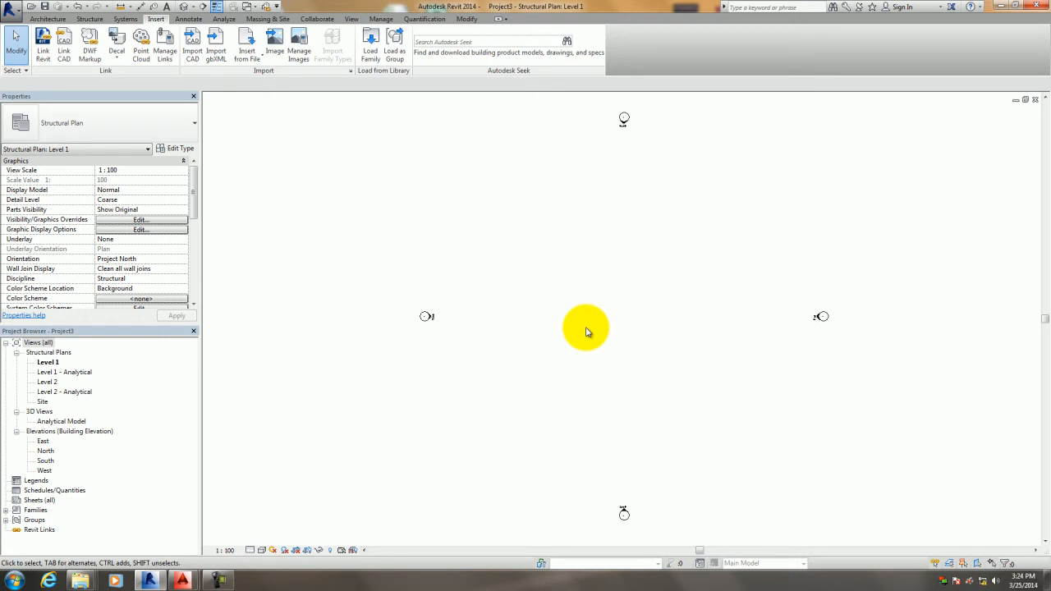
Open the North elevation of the new structural project and examine its default levels.
{"action": "double_click", "coordinate": [45, 451]}
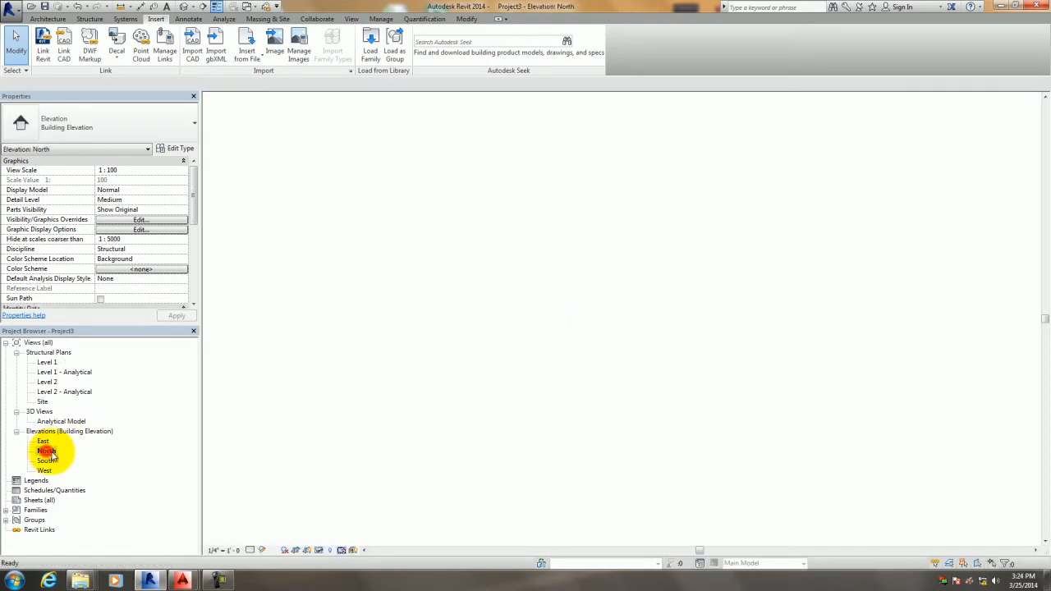
{"action": "middle_click_drag", "start_coordinate": [773, 405], "coordinate": [624, 420]}
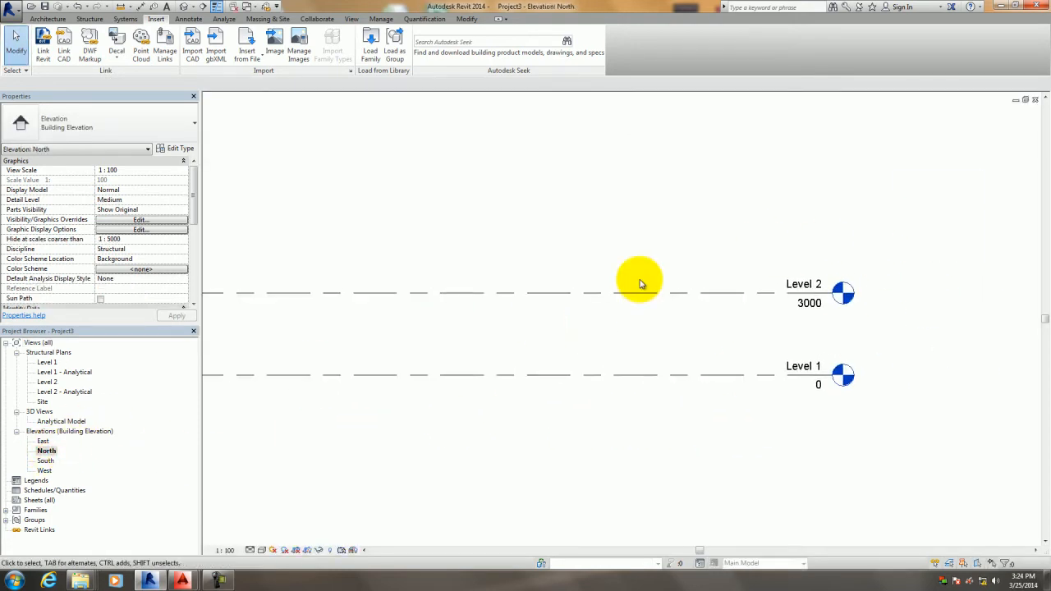
{"action": "scroll", "coordinate": [648, 423], "scroll_direction": "down", "scroll_amount": 1}
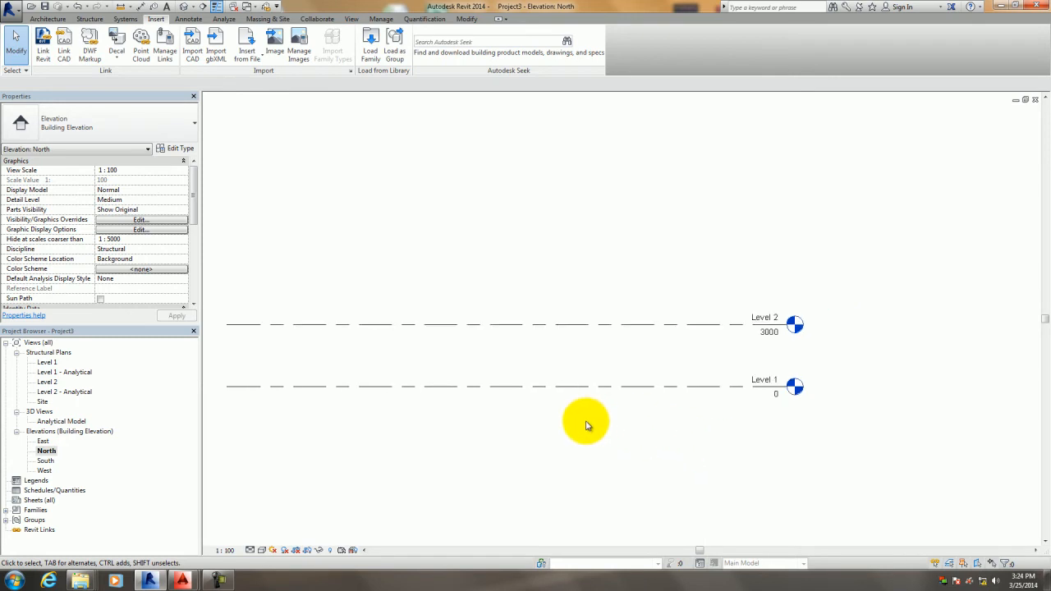
{"action": "middle_click_drag", "start_coordinate": [587, 423], "coordinate": [669, 409]}
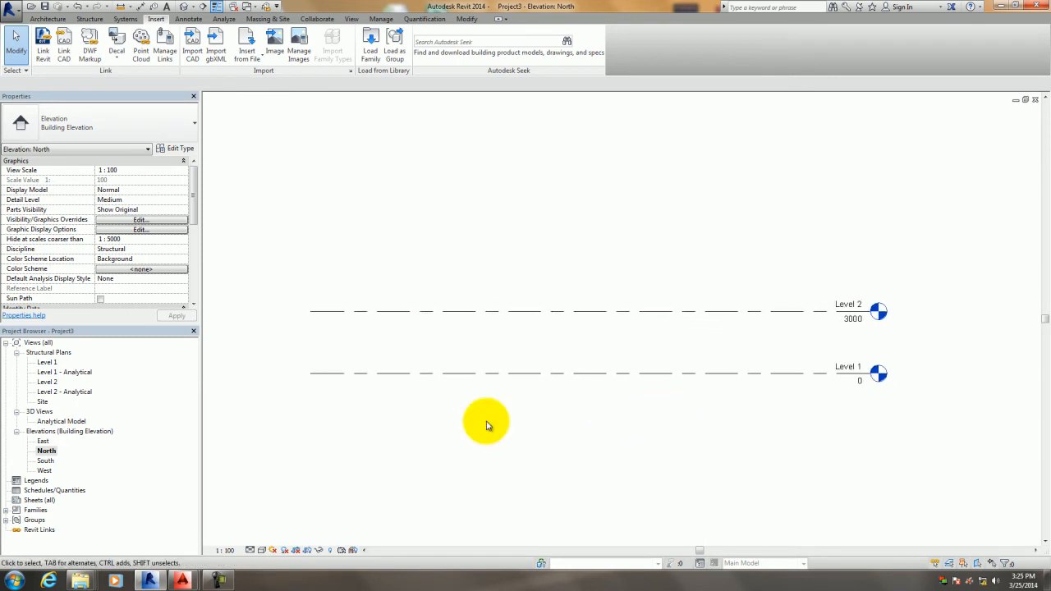
Link the Revit model Arch_Sample into the Level 1 structural plan with Auto - Origin to Origin positioning.
{"action": "double_click", "coordinate": [46, 364]}
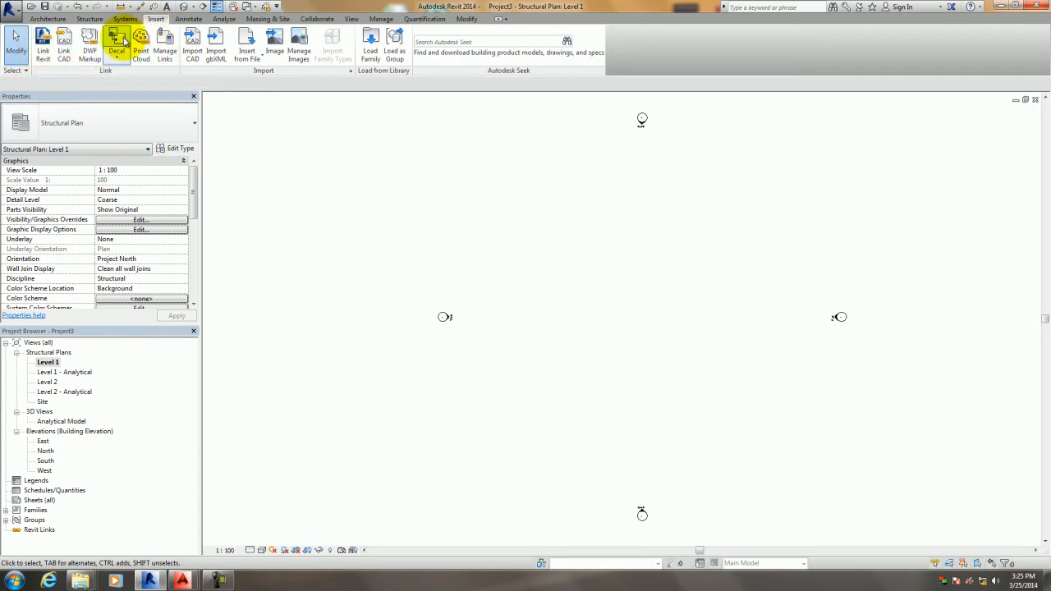
{"action": "left_click", "coordinate": [46, 56]}
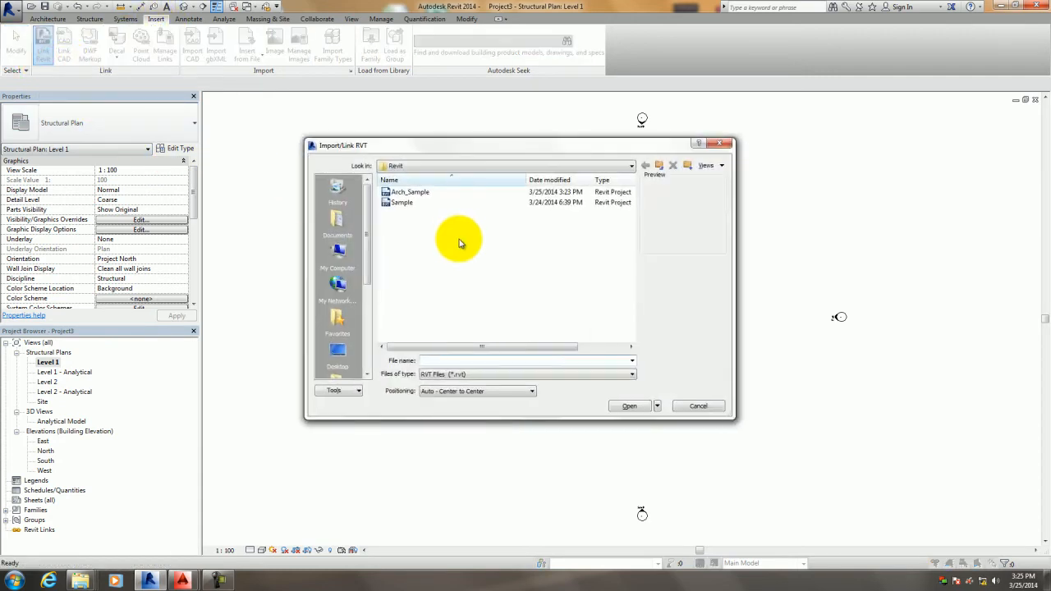
{"action": "left_click", "coordinate": [419, 194]}
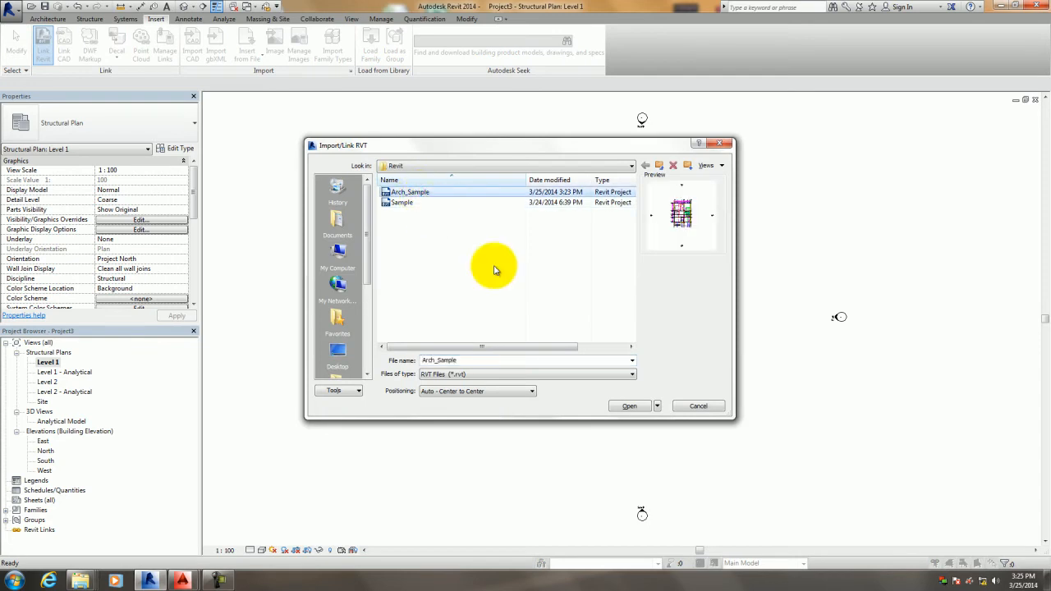
{"action": "left_click", "coordinate": [479, 392]}
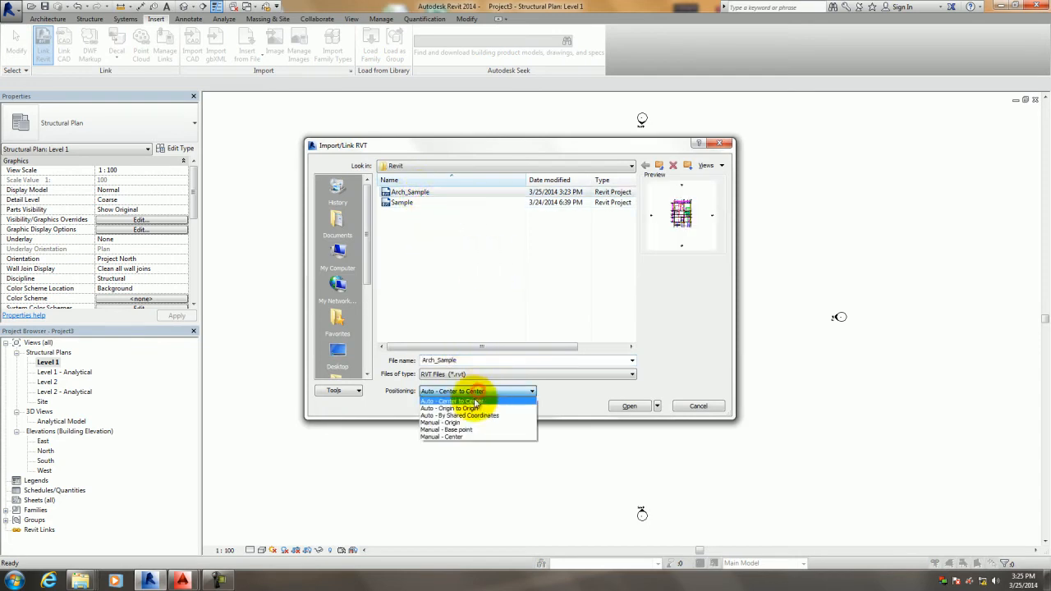
{"action": "left_click", "coordinate": [473, 404]}
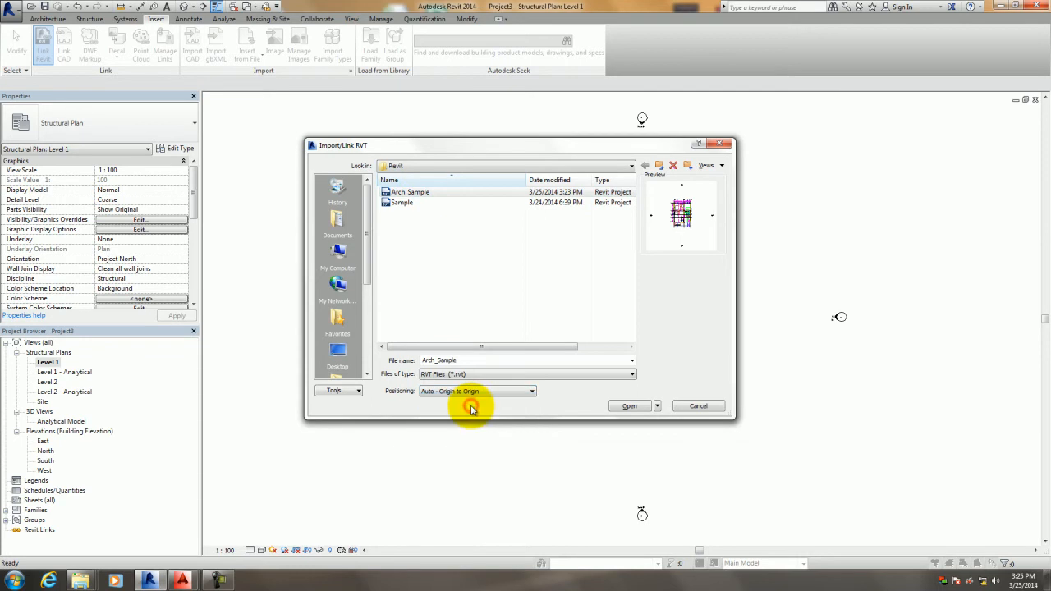
{"action": "left_click", "coordinate": [630, 407]}
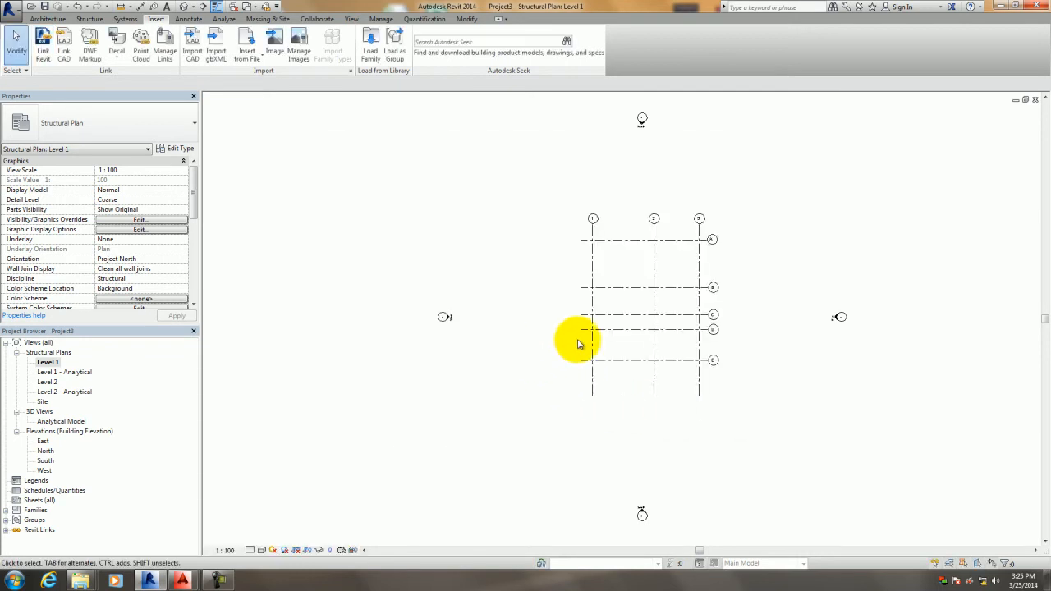
Check the linked model's grids in the Level 1 plan and its levels in the North elevation.
{"action": "middle_click_drag", "start_coordinate": [565, 361], "coordinate": [526, 347]}
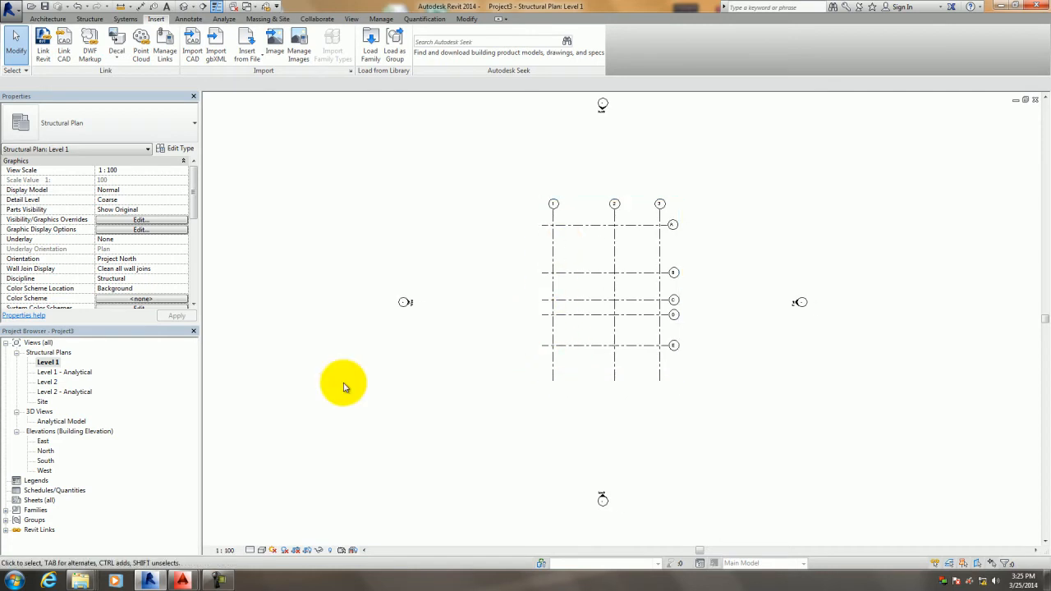
{"action": "double_click", "coordinate": [46, 451]}
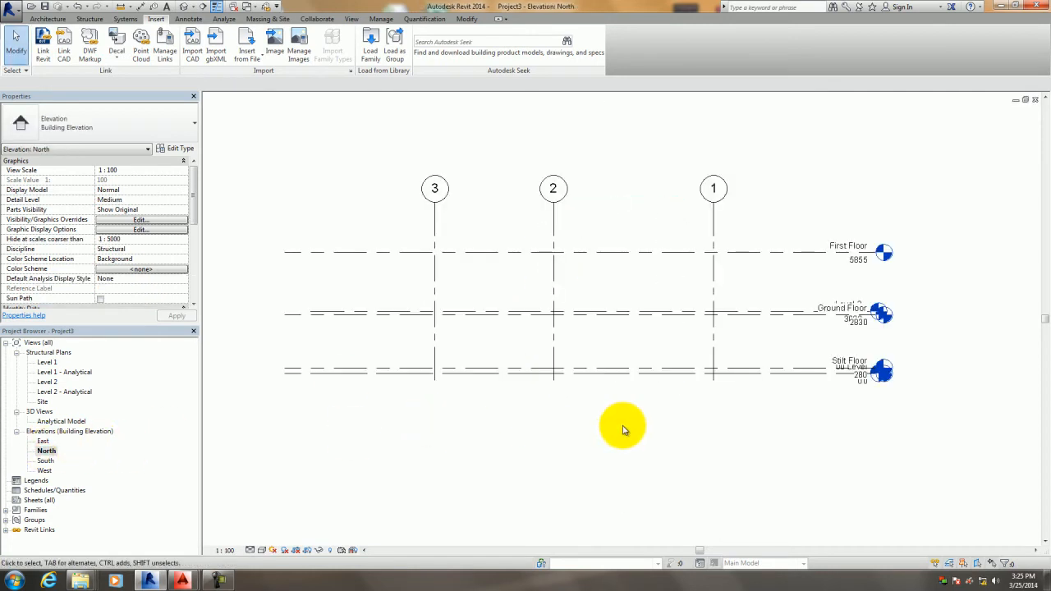
{"action": "middle_click_drag", "start_coordinate": [618, 425], "coordinate": [518, 439]}
{"action": "middle_click_drag", "start_coordinate": [662, 318], "coordinate": [745, 276]}
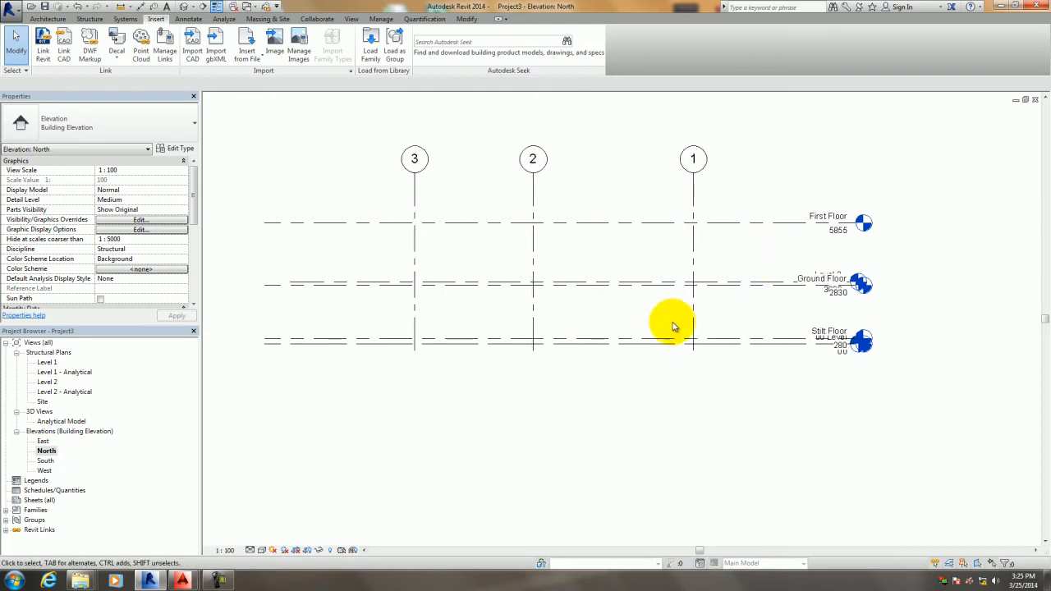
Rename Level 1 as 00 Level SSL and rename its corresponding views as well.
{"action": "left_click", "coordinate": [592, 345]}
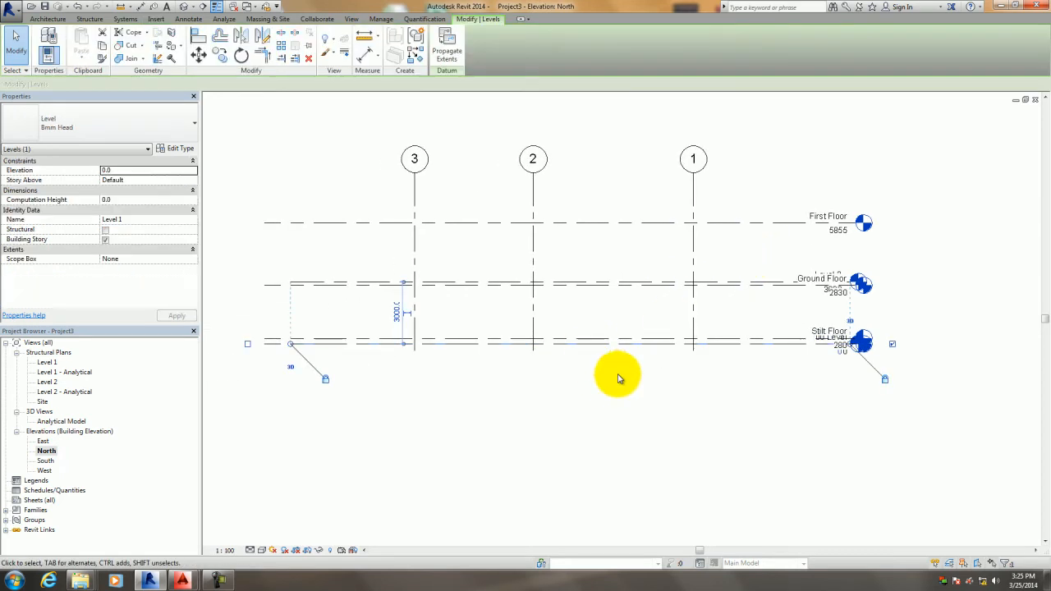
{"action": "middle_click_drag", "start_coordinate": [600, 375], "coordinate": [540, 403]}
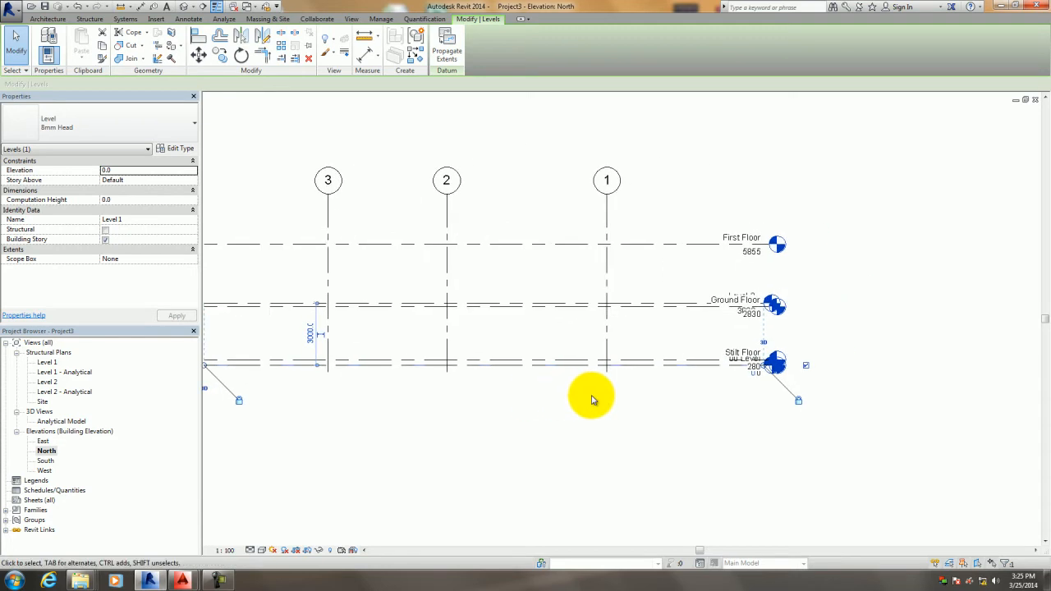
{"action": "scroll", "coordinate": [758, 402], "scroll_direction": "up", "scroll_amount": 3}
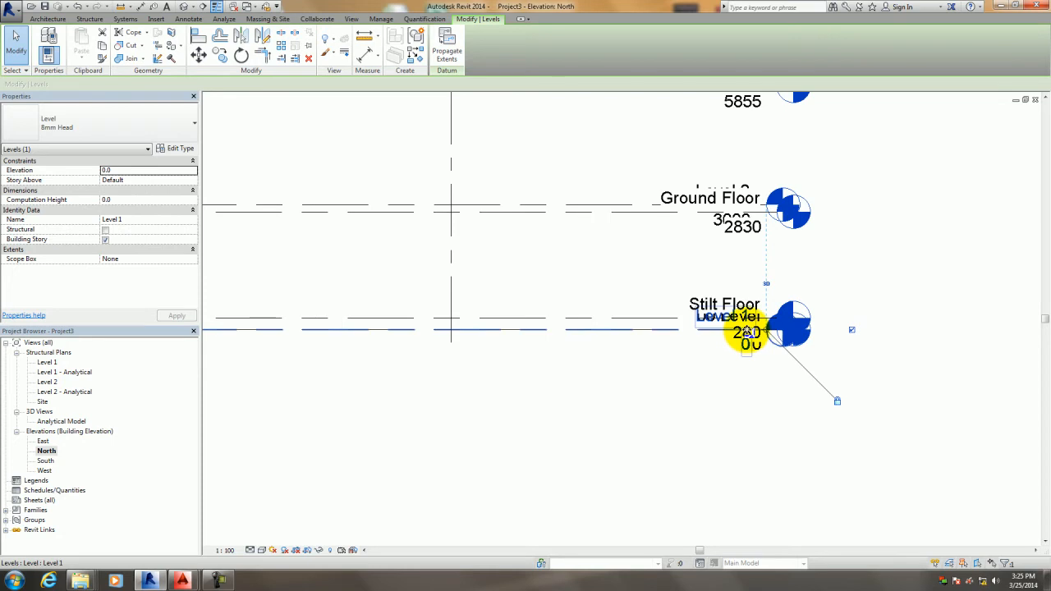
{"action": "scroll", "coordinate": [687, 361], "scroll_direction": "up", "scroll_amount": 3}
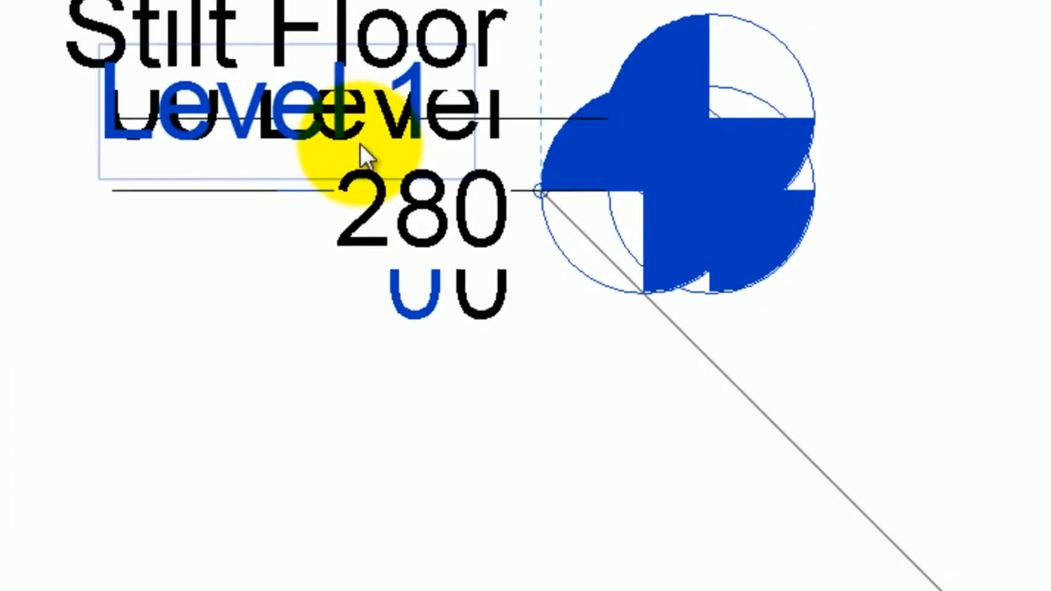
{"action": "double_click", "coordinate": [663, 324]}
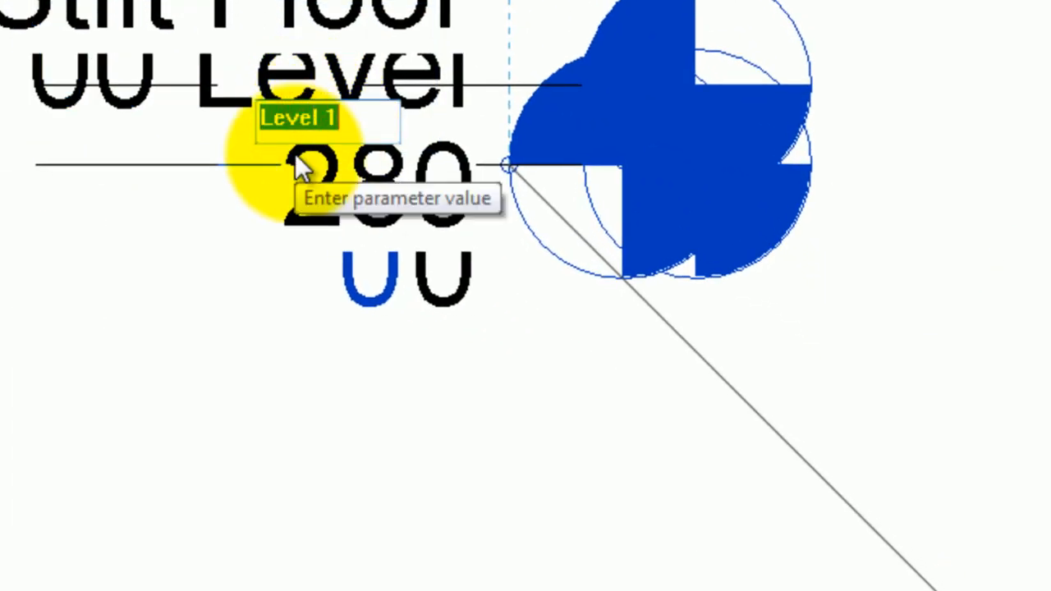
{"action": "type", "text": "00"}
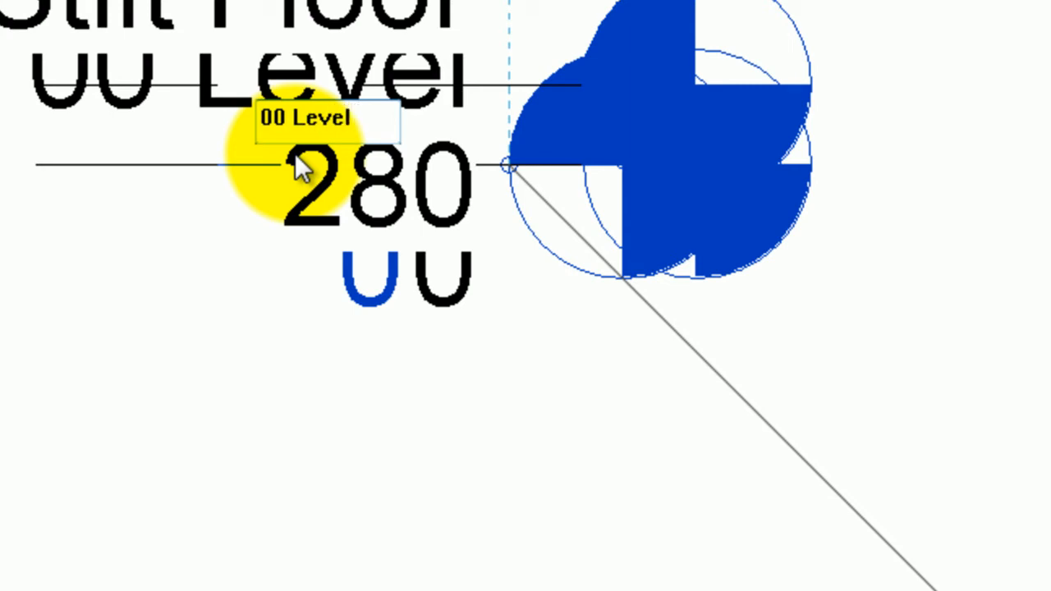
{"action": "type", "text": "Level SSL"}
{"action": "left_click", "coordinate": [190, 386]}
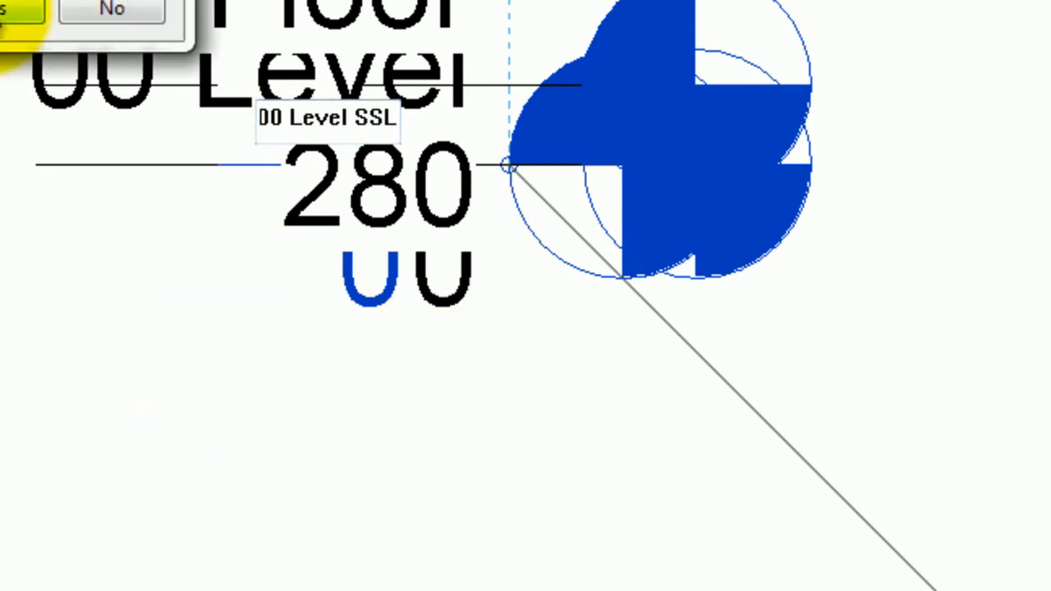
{"action": "left_click", "coordinate": [13, 10]}
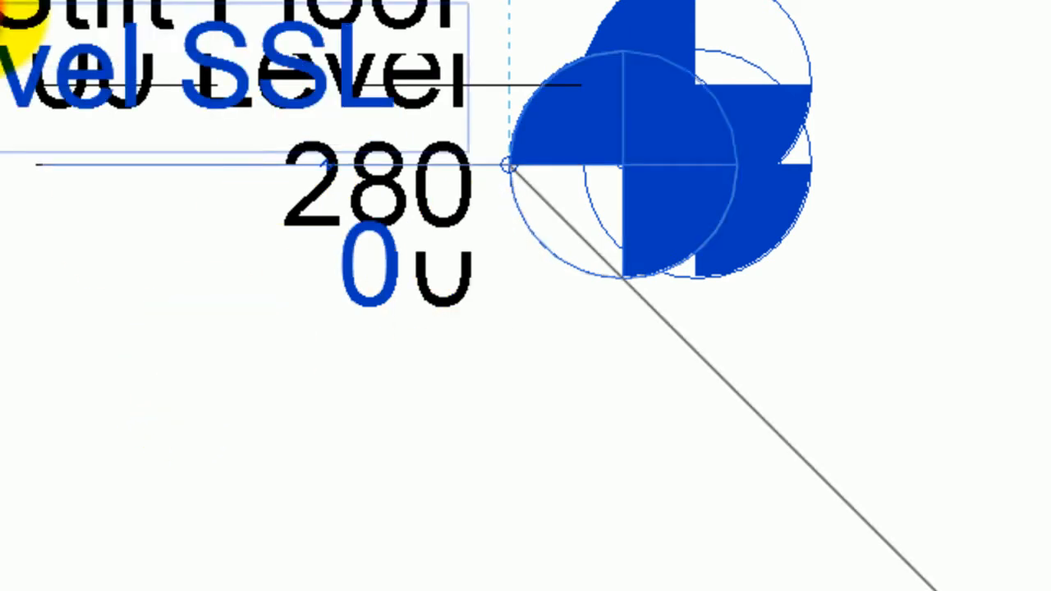
Set the elevation of level 00 Level SSL to -50 and clear the selection.
{"action": "left_click", "coordinate": [353, 280]}
{"action": "type", "text": "-50"}
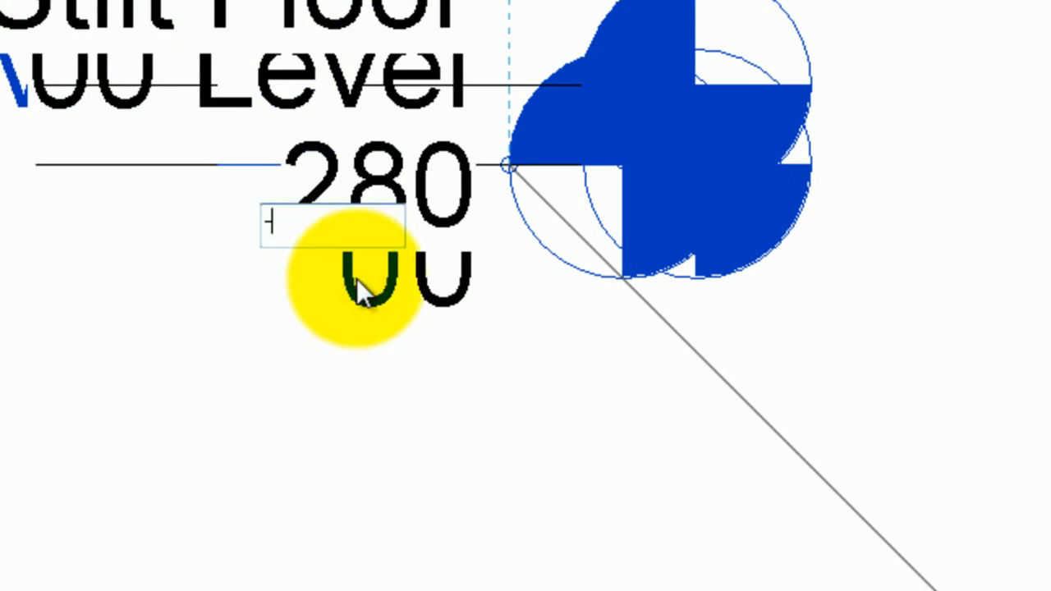
{"action": "left_click", "coordinate": [313, 486]}
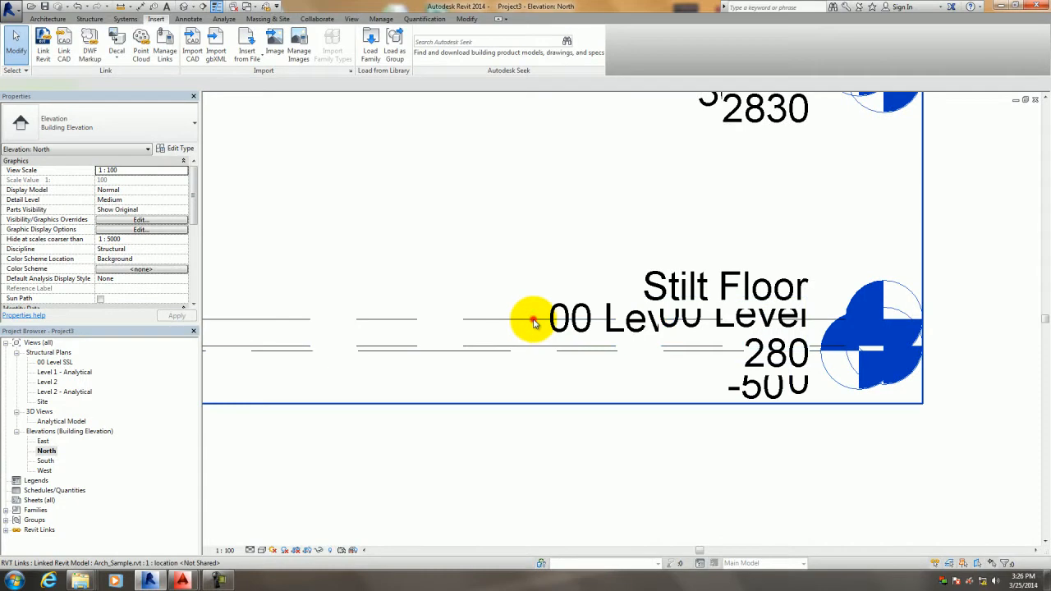
{"action": "left_click", "coordinate": [536, 321]}
{"action": "left_click", "coordinate": [610, 461]}
{"action": "scroll", "coordinate": [611, 435], "scroll_direction": "down", "scroll_amount": 1}
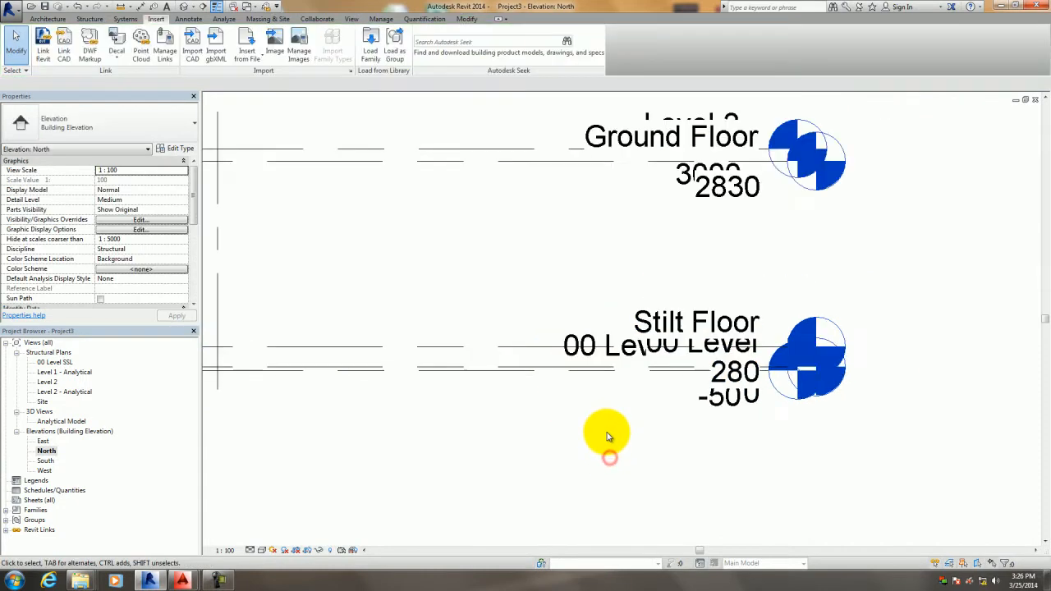
{"action": "middle_click_drag", "start_coordinate": [610, 435], "coordinate": [695, 387]}
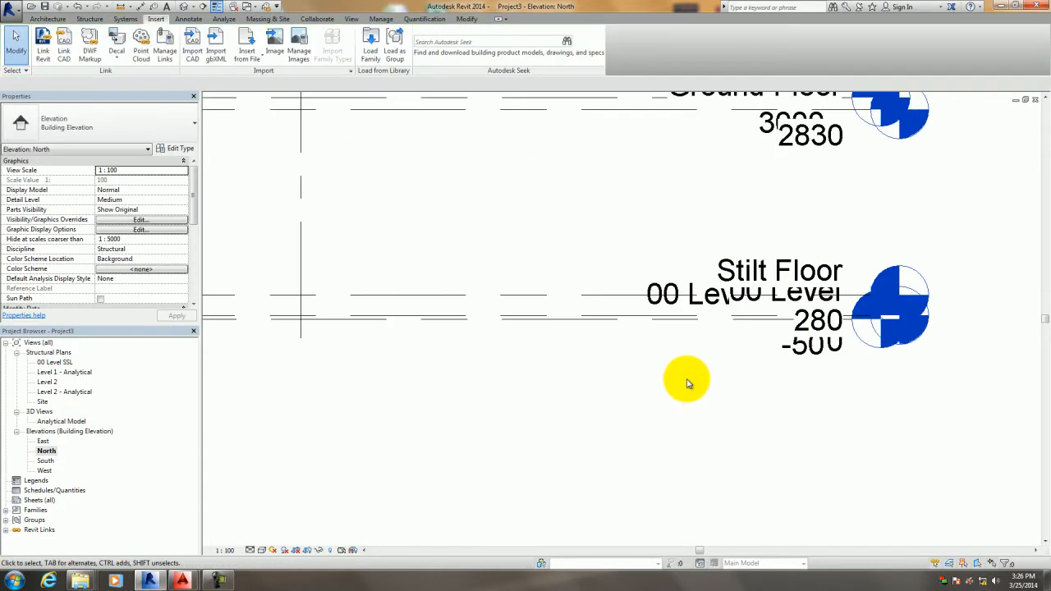
{"action": "left_click", "coordinate": [797, 356]}
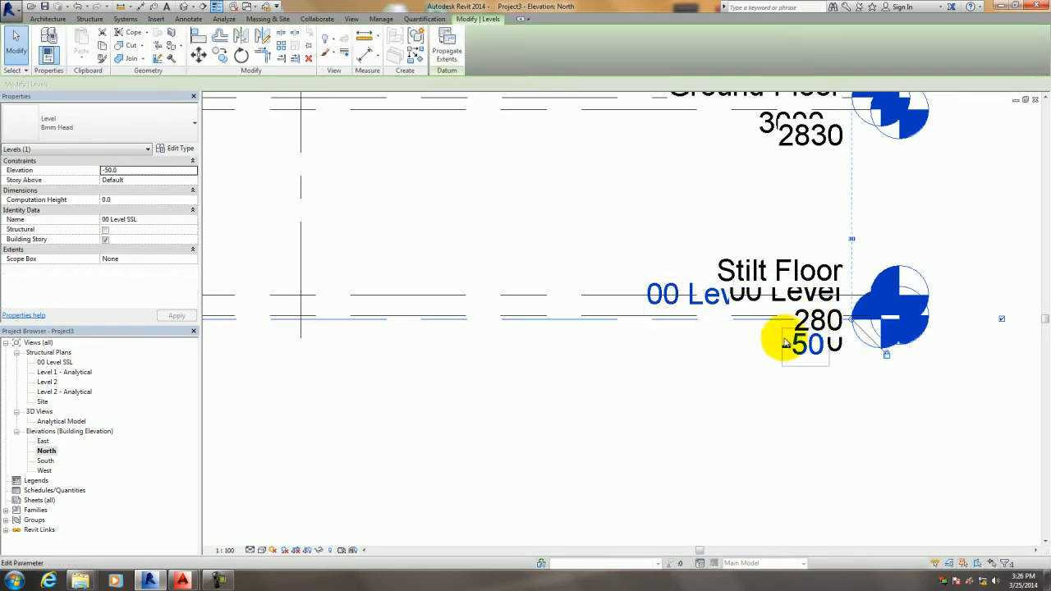
{"action": "left_click", "coordinate": [784, 342]}
{"action": "left_click", "coordinate": [755, 325]}
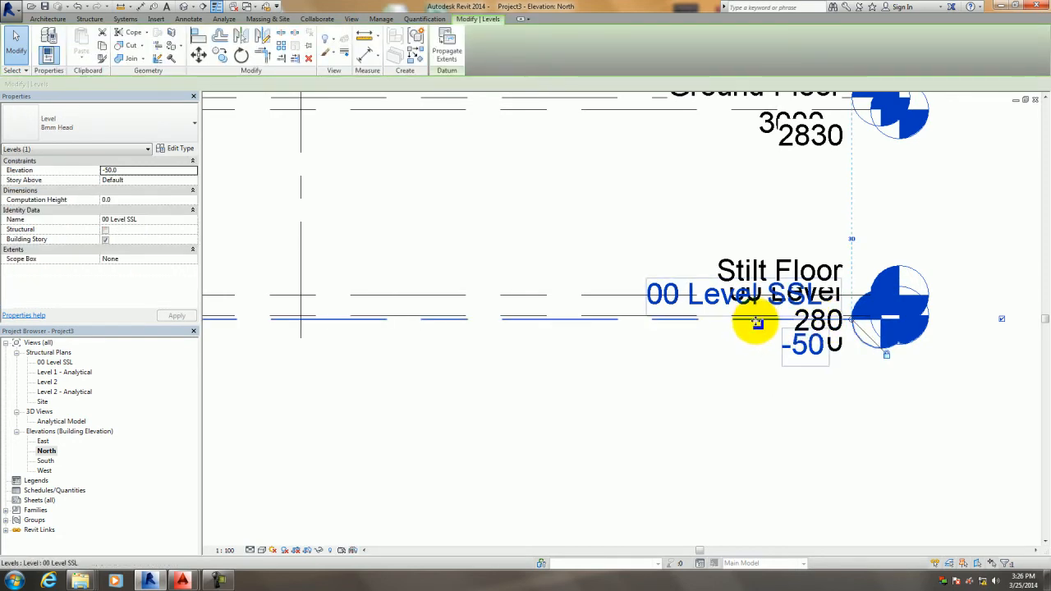
Rename Level 2 as Ground Floor SSL and rename its corresponding views as well.
{"action": "scroll", "coordinate": [751, 329], "scroll_direction": "down", "scroll_amount": 4}
{"action": "scroll", "coordinate": [735, 277], "scroll_direction": "up", "scroll_amount": 3}
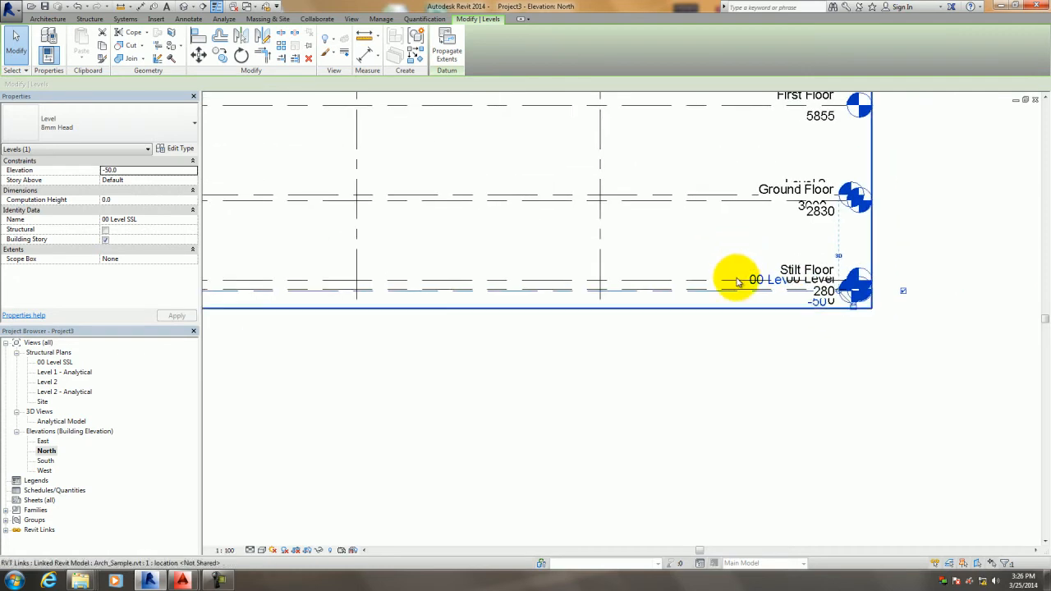
{"action": "scroll", "coordinate": [713, 259], "scroll_direction": "down", "scroll_amount": 3}
{"action": "left_click", "coordinate": [747, 292]}
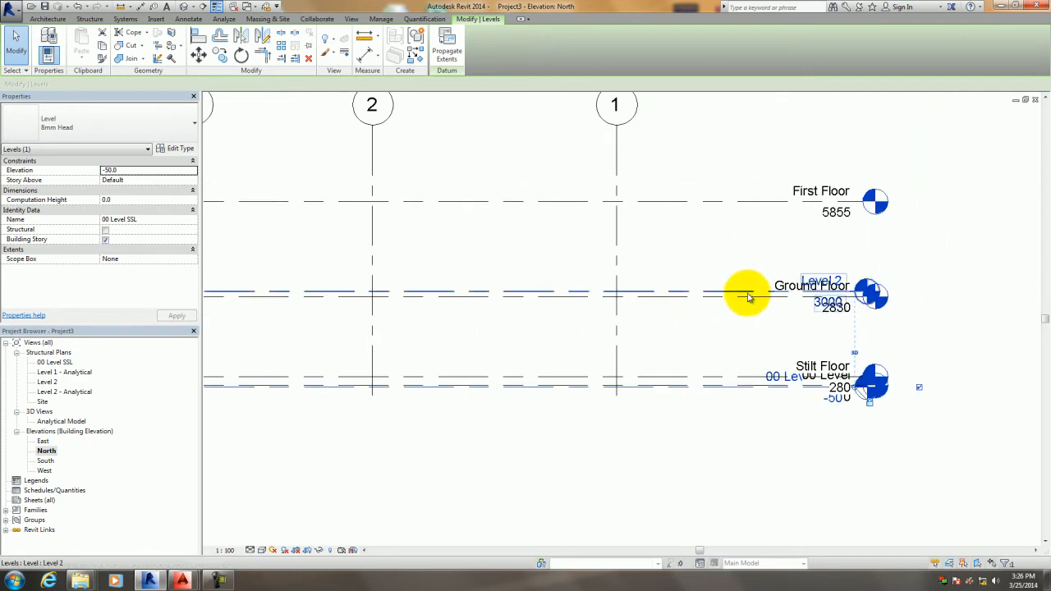
{"action": "left_click", "coordinate": [824, 282]}
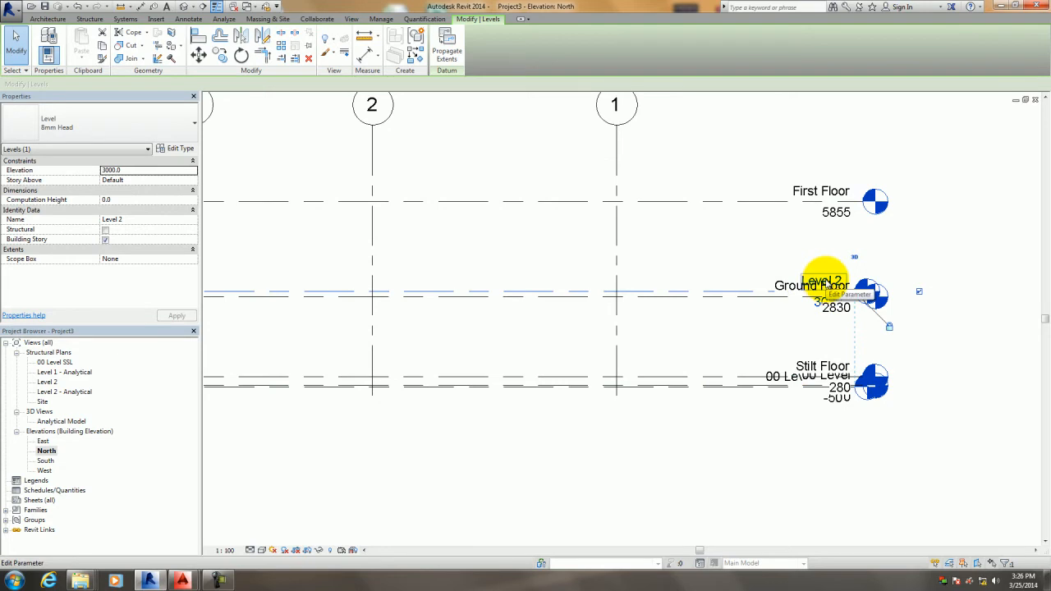
{"action": "double_click", "coordinate": [826, 279]}
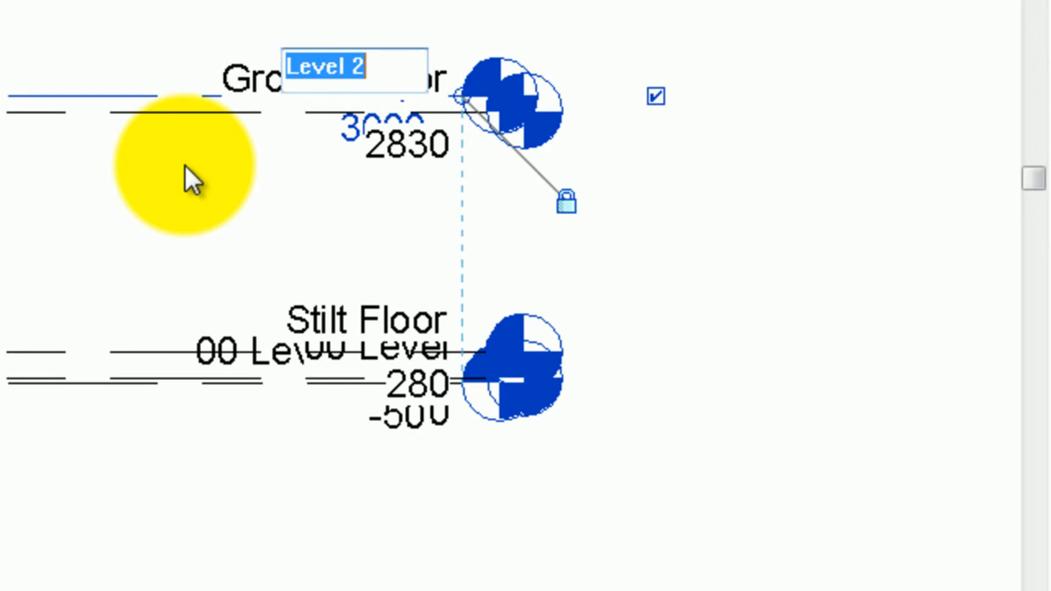
{"action": "type", "text": "Ground F"}
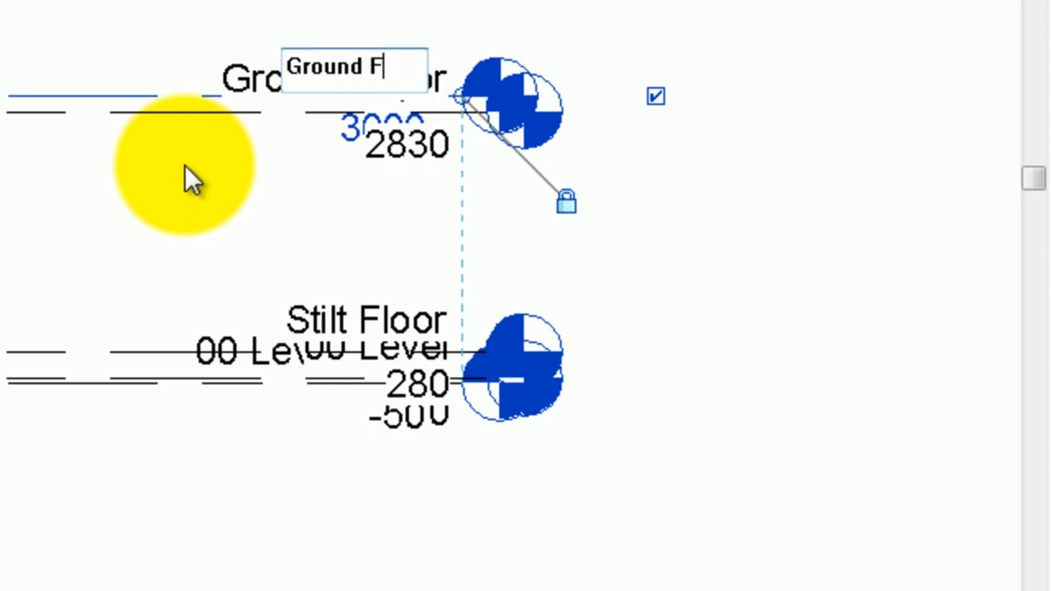
{"action": "type", "text": "loor S"}
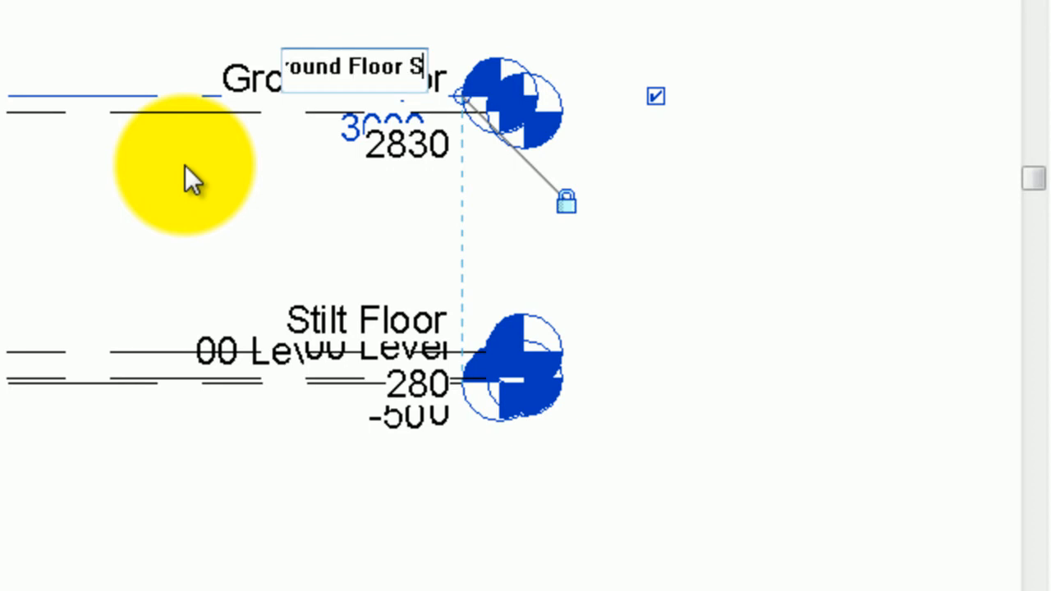
{"action": "type", "text": "SL"}
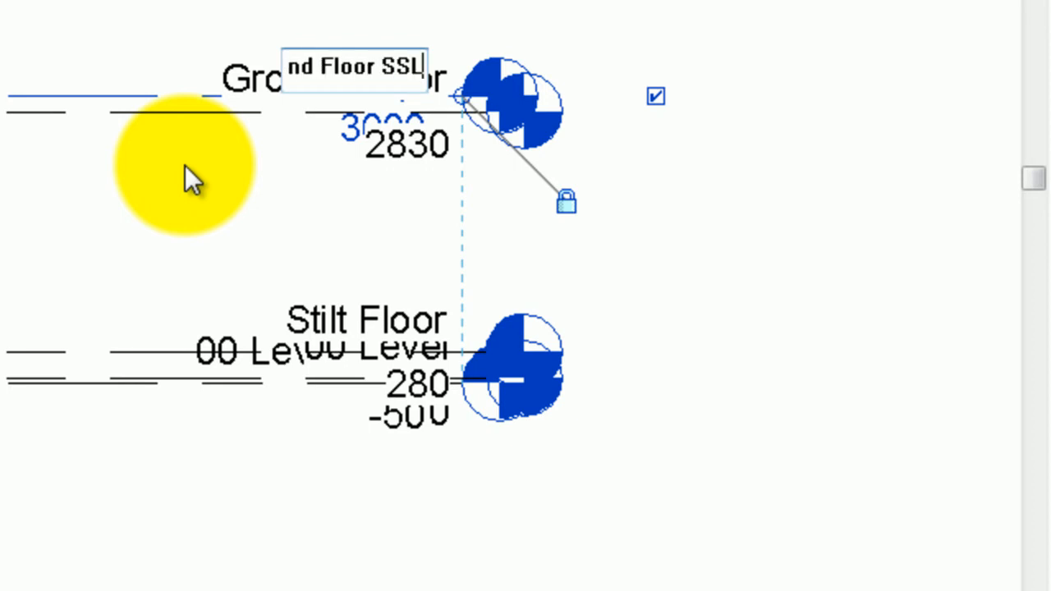
{"action": "left_click", "coordinate": [167, 188]}
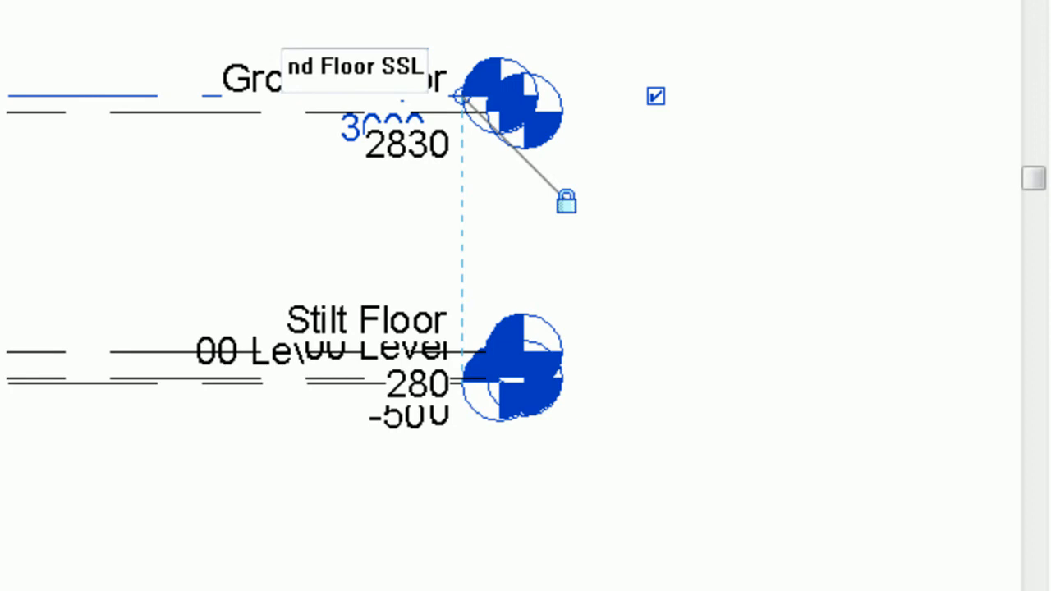
{"action": "key", "text": "Return"}
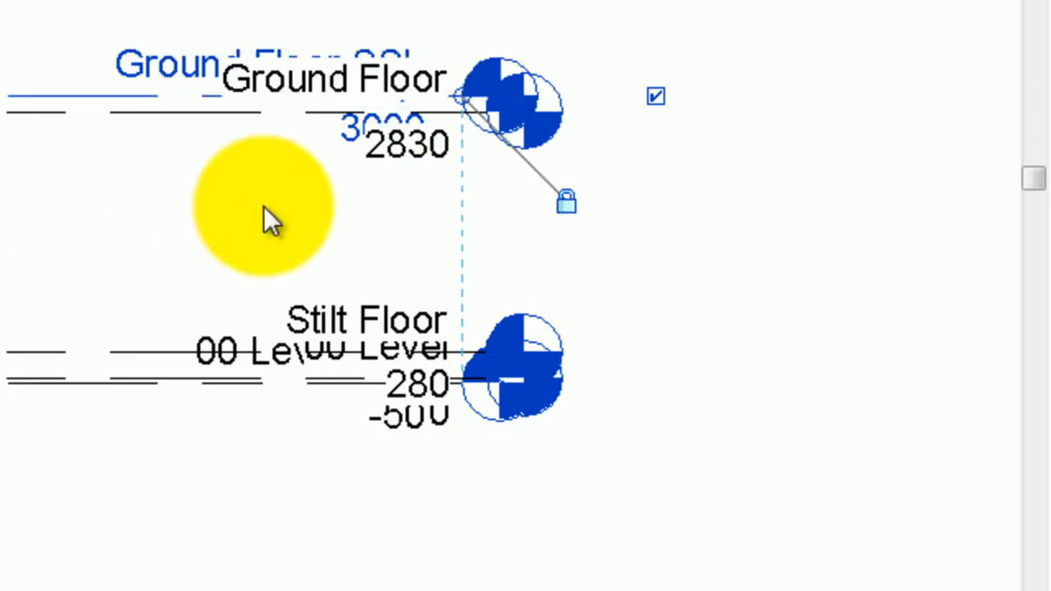
Set the elevation of level Ground Floor SSL with the formula =2830-50.
{"action": "left_click", "coordinate": [361, 129]}
{"action": "type", "text": "="}
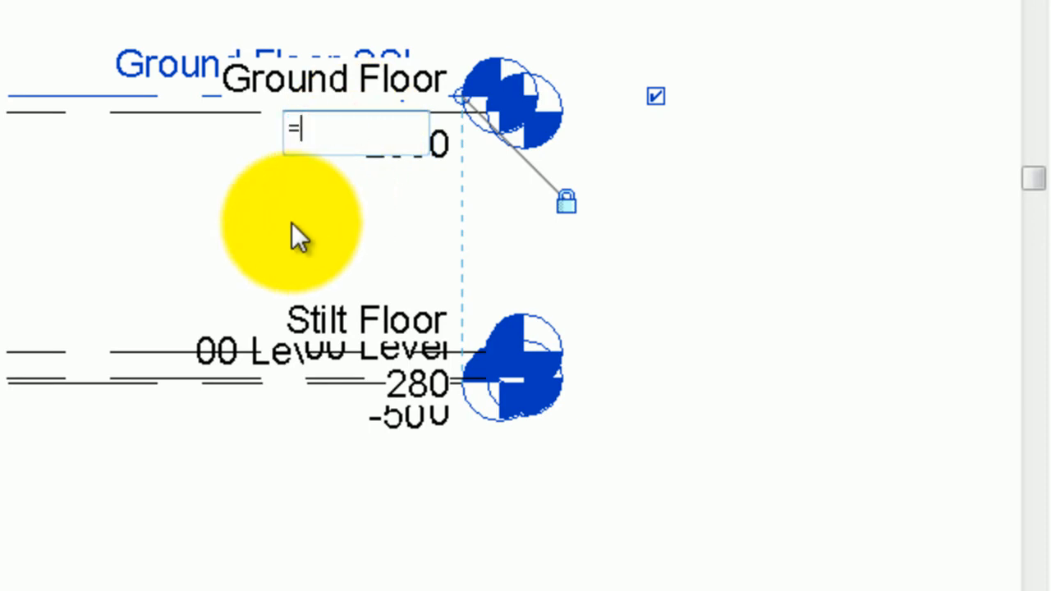
{"action": "type", "text": "2830-50"}
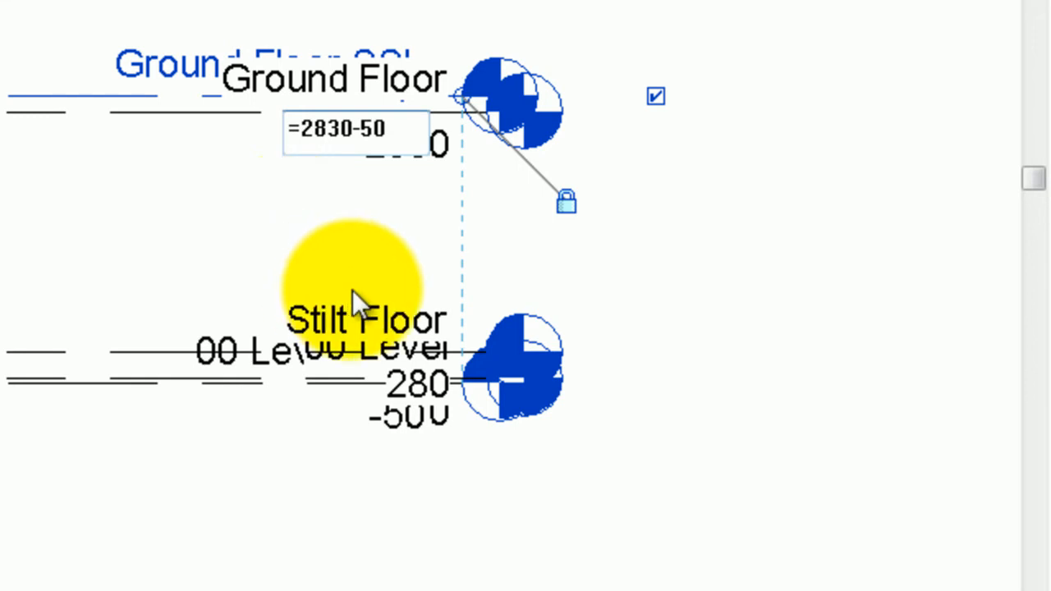
{"action": "left_click", "coordinate": [209, 238]}
Add an elbow to the Ground Floor SSL level line and move its head below the linked Ground Floor label.
{"action": "left_click", "coordinate": [284, 115]}
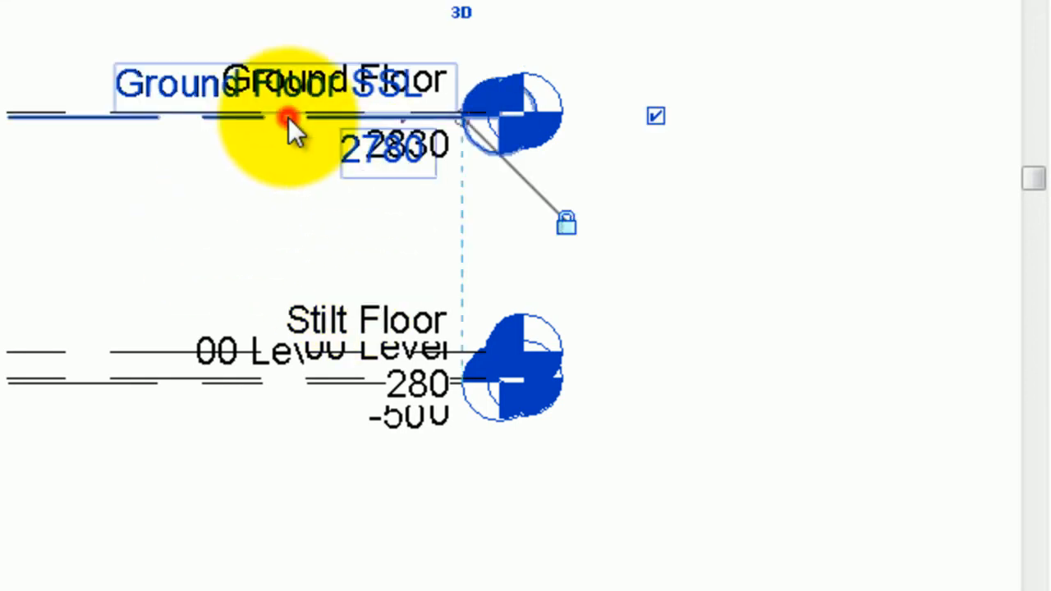
{"action": "left_click", "coordinate": [402, 115]}
{"action": "left_click_drag", "start_coordinate": [398, 189], "coordinate": [419, 228]}
{"action": "left_click", "coordinate": [377, 554]}
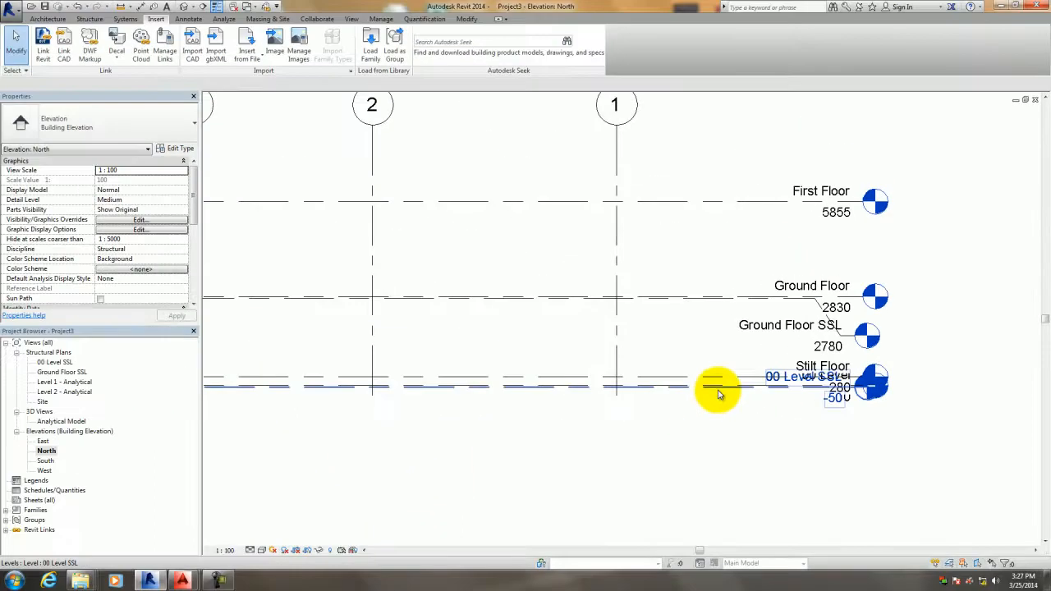
Move the head of level 00 Level SSL down on its elbow, clear of the overlapping linked level labels.
{"action": "left_click", "coordinate": [717, 393]}
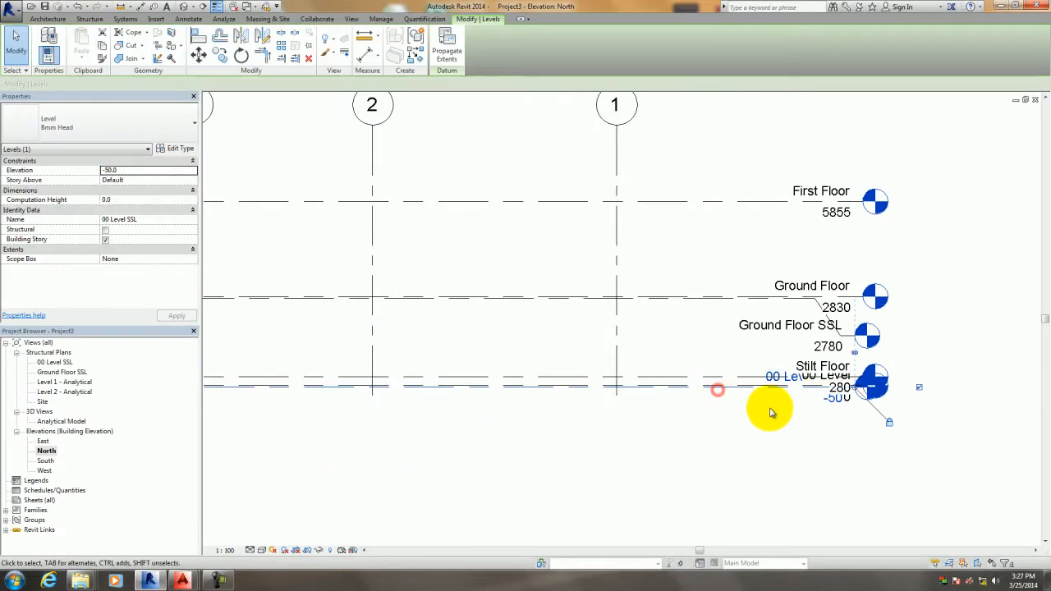
{"action": "left_click_drag", "start_coordinate": [840, 389], "coordinate": [828, 435]}
{"action": "left_click", "coordinate": [813, 479]}
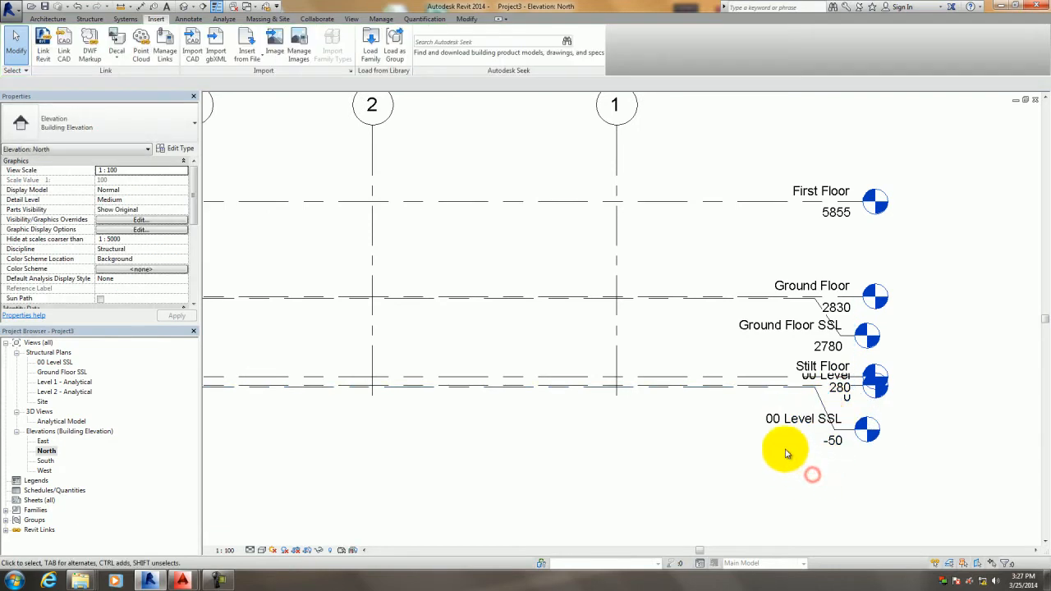
Draw a new level across all grids just below the linked First Floor level, at an elevation of about 5680, and end the Level command.
{"action": "scroll", "coordinate": [822, 460], "scroll_direction": "down", "scroll_amount": 2}
{"action": "middle_click_drag", "start_coordinate": [798, 370], "coordinate": [791, 403]}
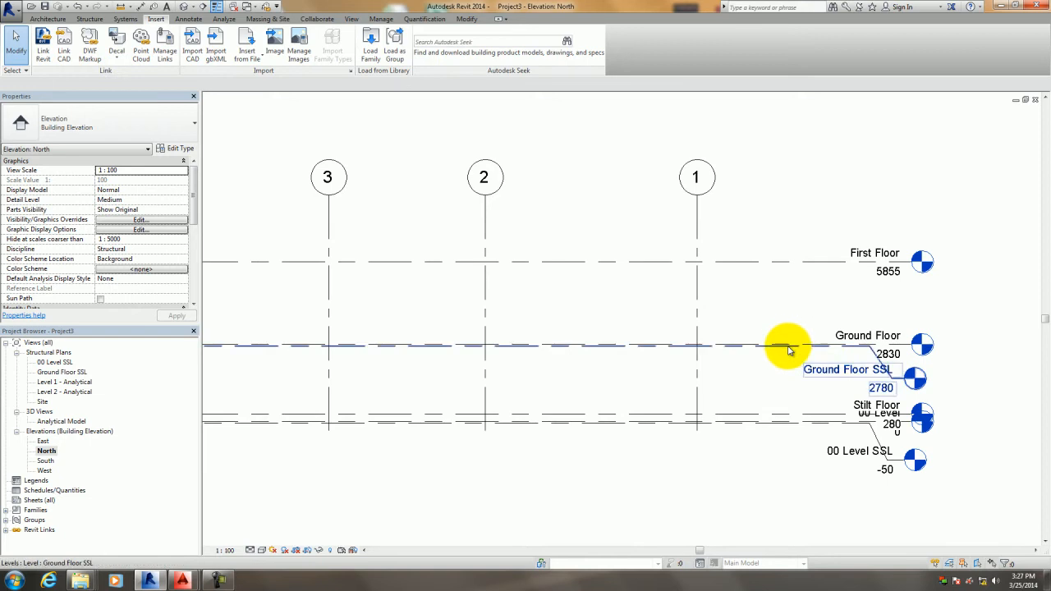
{"action": "middle_click_drag", "start_coordinate": [768, 369], "coordinate": [801, 373]}
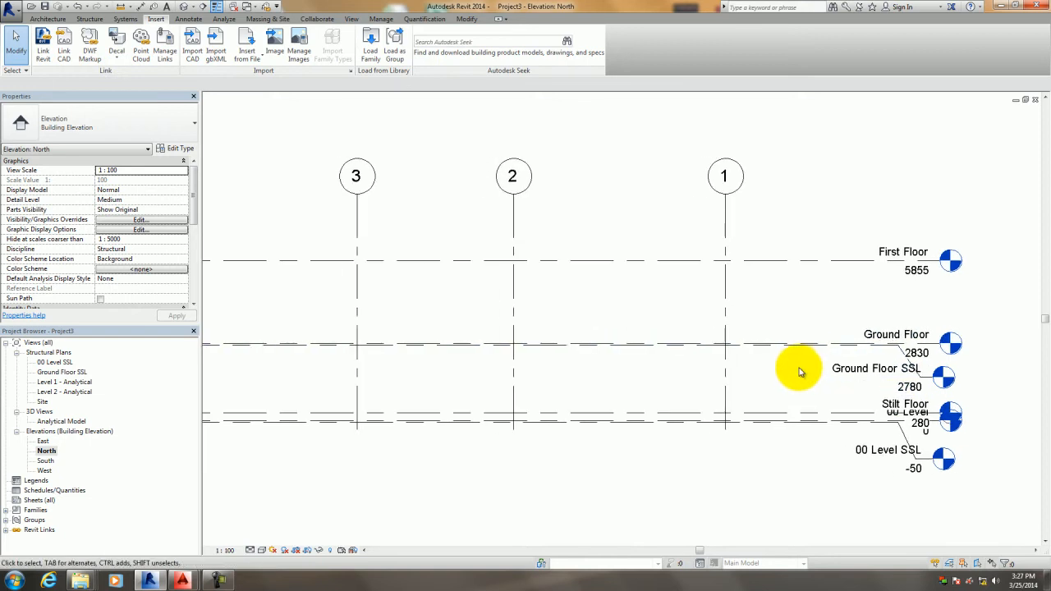
{"action": "scroll", "coordinate": [727, 296], "scroll_direction": "down", "scroll_amount": 2}
{"action": "middle_click_drag", "start_coordinate": [734, 299], "coordinate": [808, 306]}
{"action": "scroll", "coordinate": [763, 311], "scroll_direction": "up", "scroll_amount": 1}
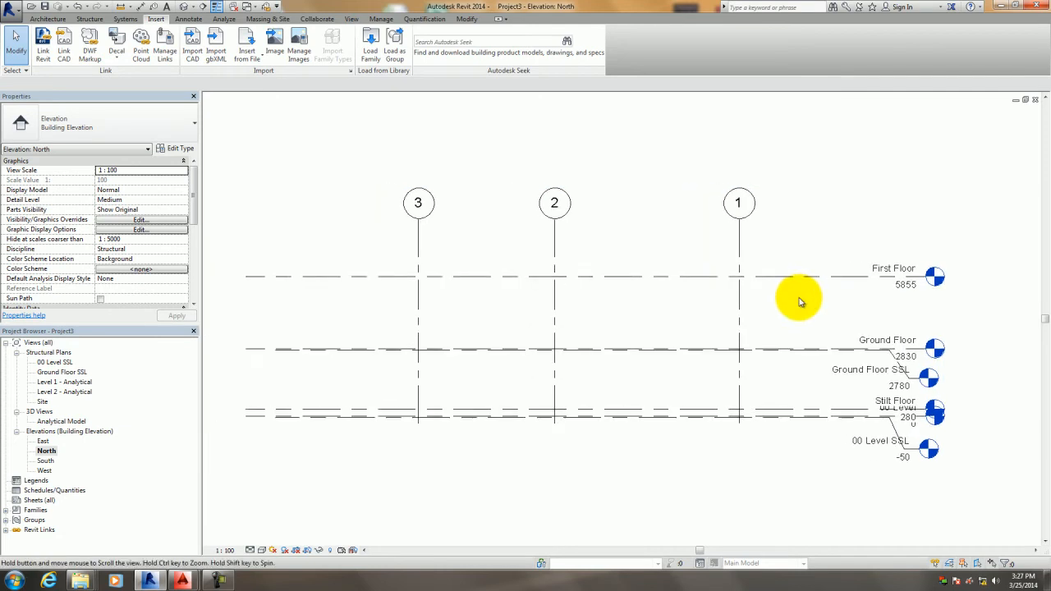
{"action": "left_click", "coordinate": [45, 18]}
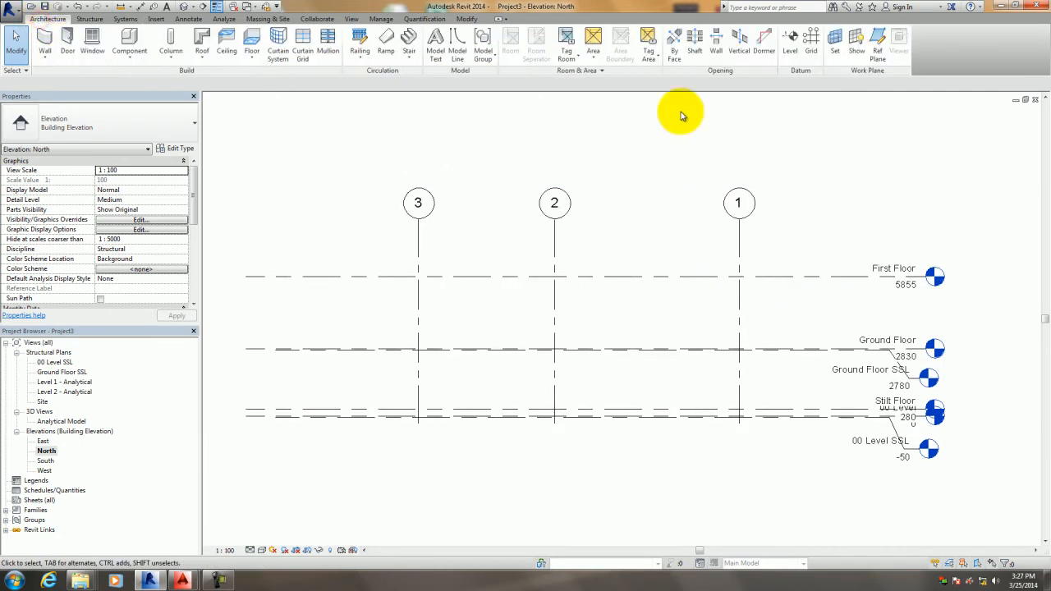
{"action": "left_click", "coordinate": [789, 49]}
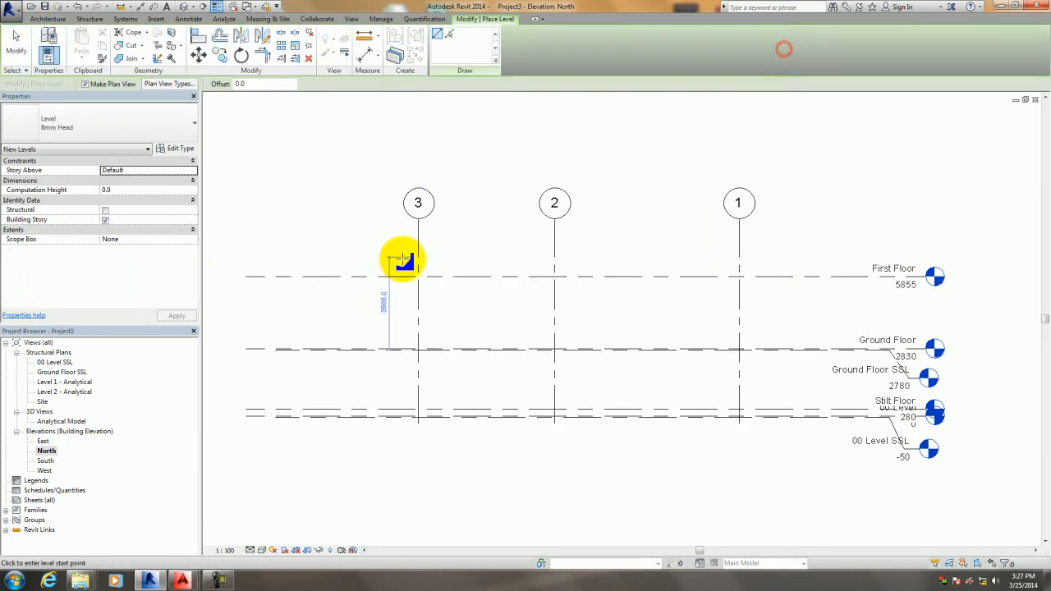
{"action": "left_click", "coordinate": [250, 282]}
{"action": "left_click", "coordinate": [887, 312]}
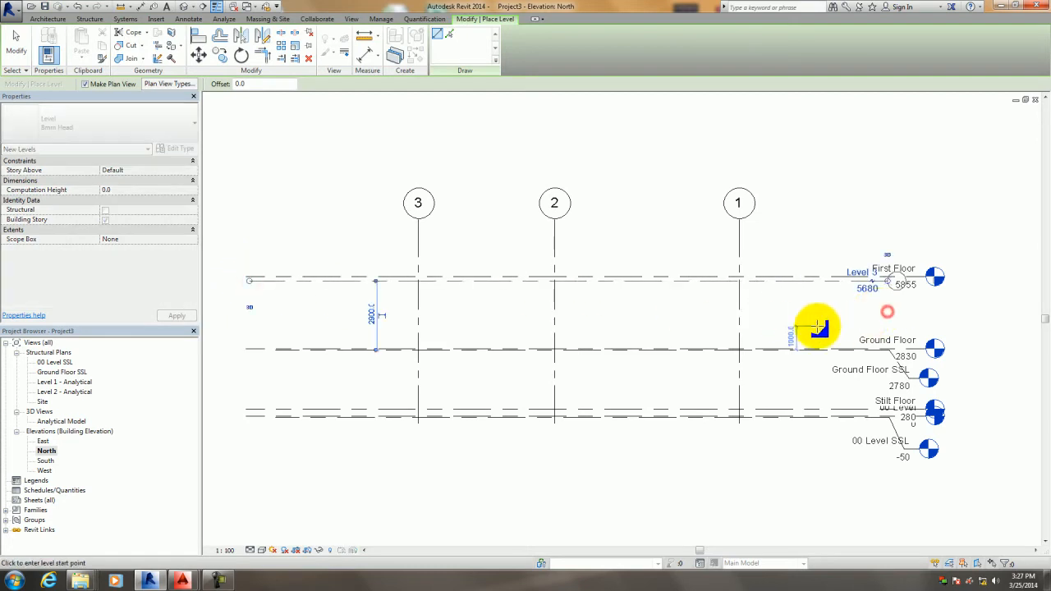
{"action": "right_click", "coordinate": [836, 327]}
{"action": "left_click", "coordinate": [830, 334]}
Rename Level 3 as First Floor SSL, rename its corresponding views as well, and clear the selection.
{"action": "left_click", "coordinate": [471, 112]}
{"action": "left_click", "coordinate": [470, 107]}
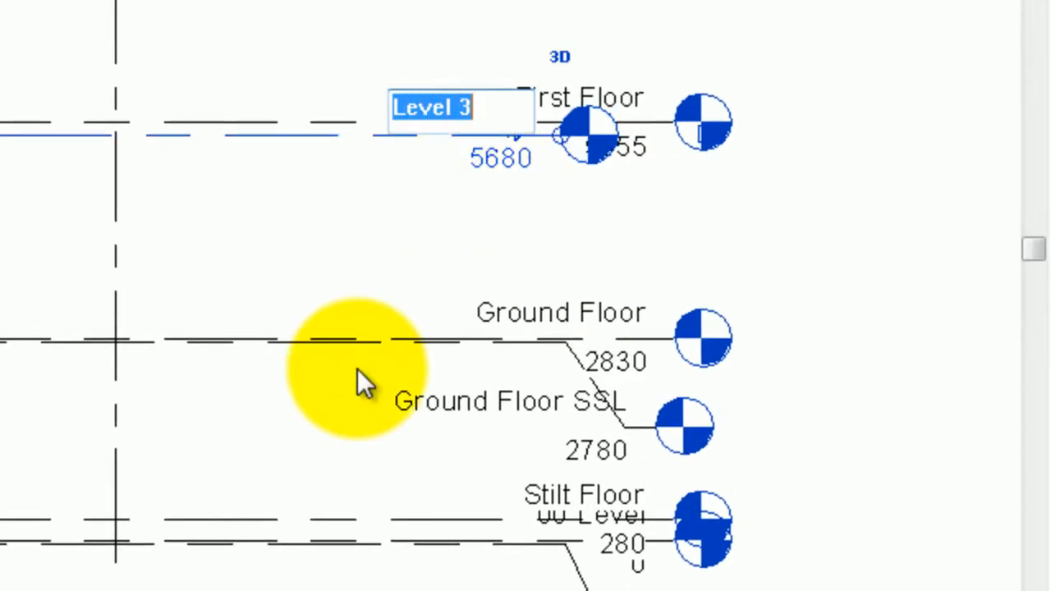
{"action": "type", "text": "First F"}
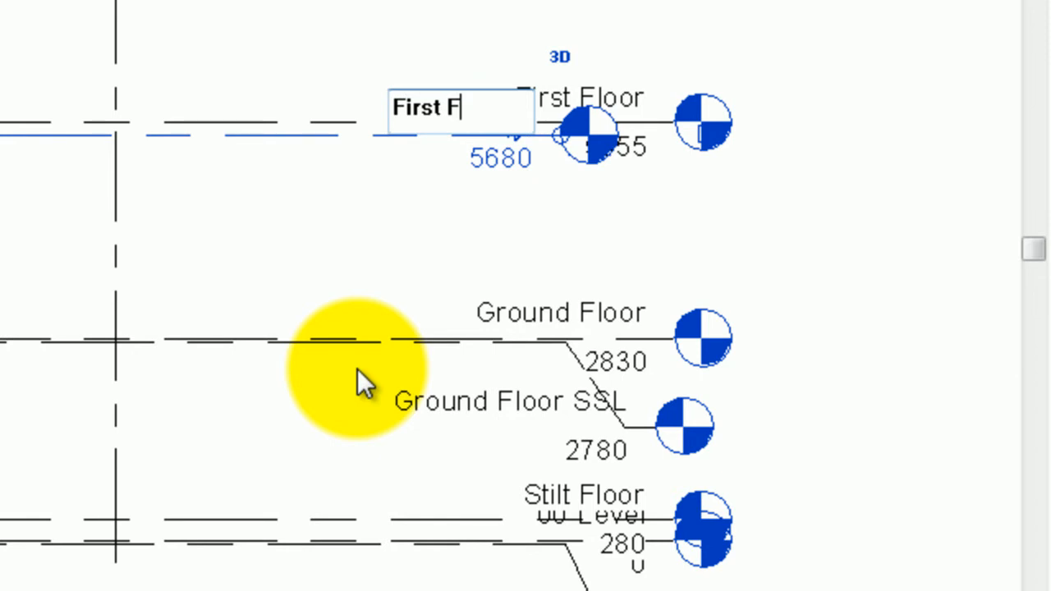
{"action": "type", "text": "loor SSL"}
{"action": "left_click", "coordinate": [382, 279]}
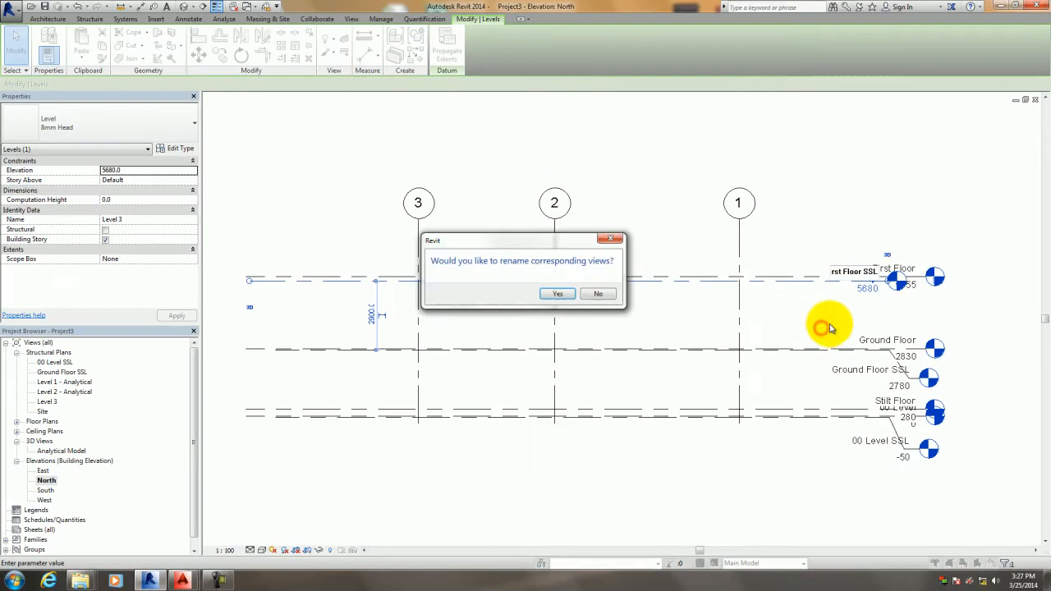
{"action": "left_click", "coordinate": [559, 294]}
{"action": "left_click", "coordinate": [851, 311]}
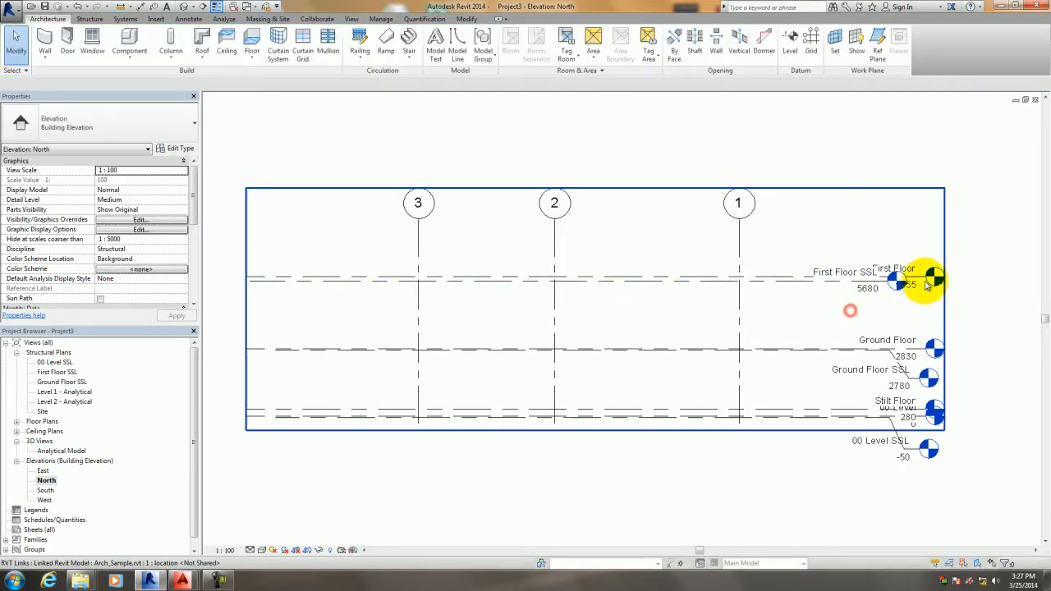
Set the elevation of level First Floor SSL to 5500 and clear the selection.
{"action": "left_click", "coordinate": [904, 281]}
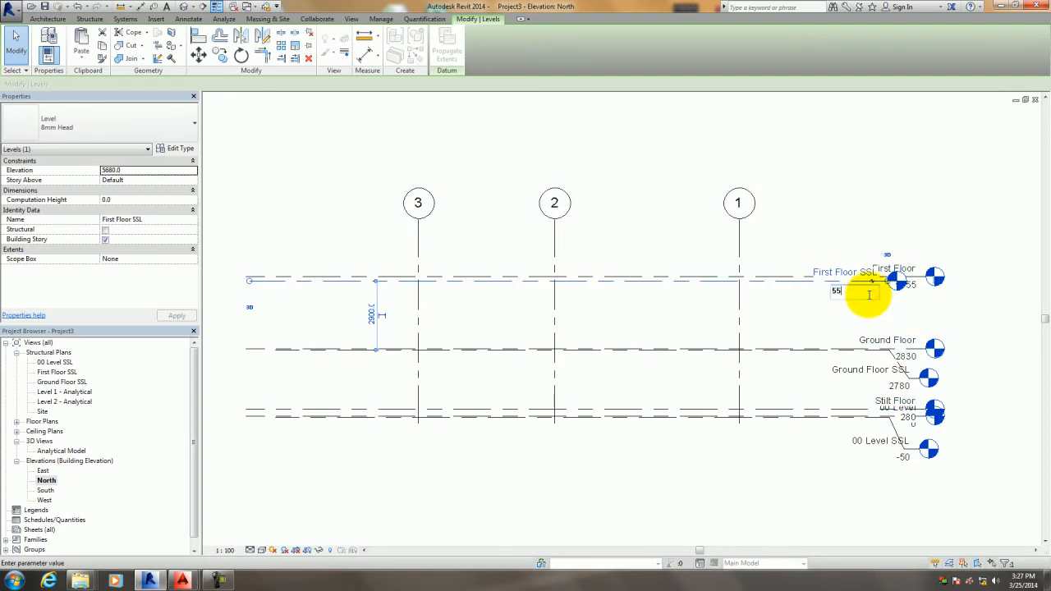
{"action": "left_click", "coordinate": [892, 315]}
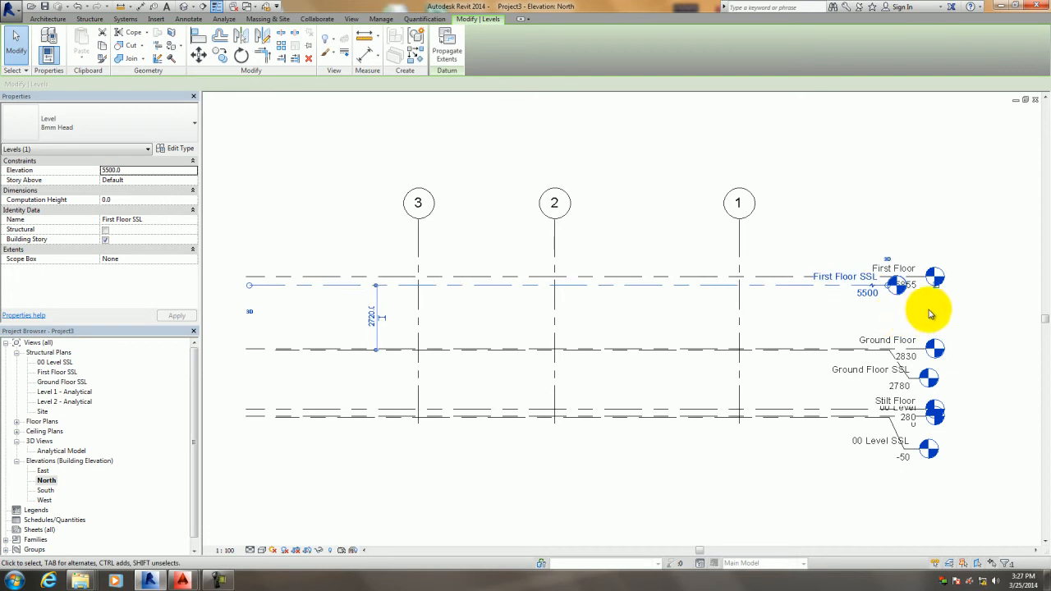
{"action": "left_click", "coordinate": [924, 308]}
Set the elevation of level First Floor SSL to 5855, matching the linked First Floor level.
{"action": "scroll", "coordinate": [920, 299], "scroll_direction": "up", "scroll_amount": 5}
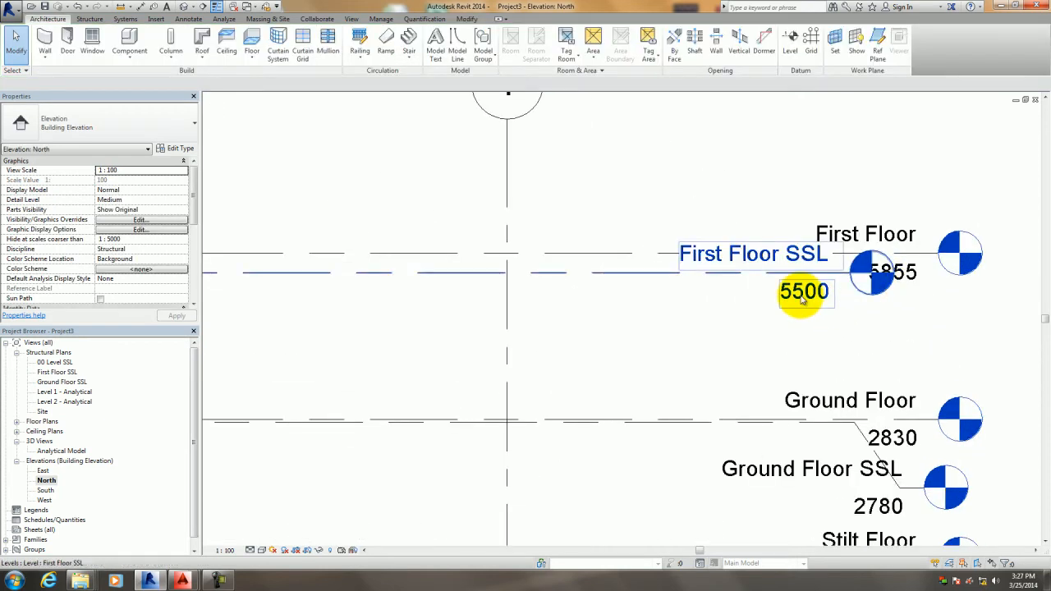
{"action": "left_click", "coordinate": [803, 296]}
{"action": "left_click", "coordinate": [803, 295]}
{"action": "left_click", "coordinate": [795, 286]}
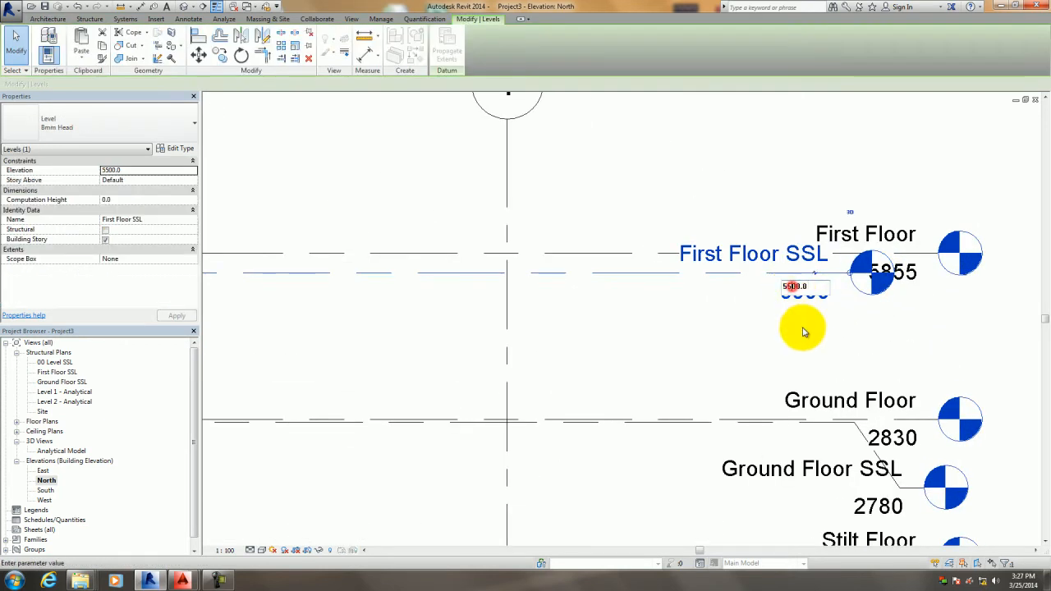
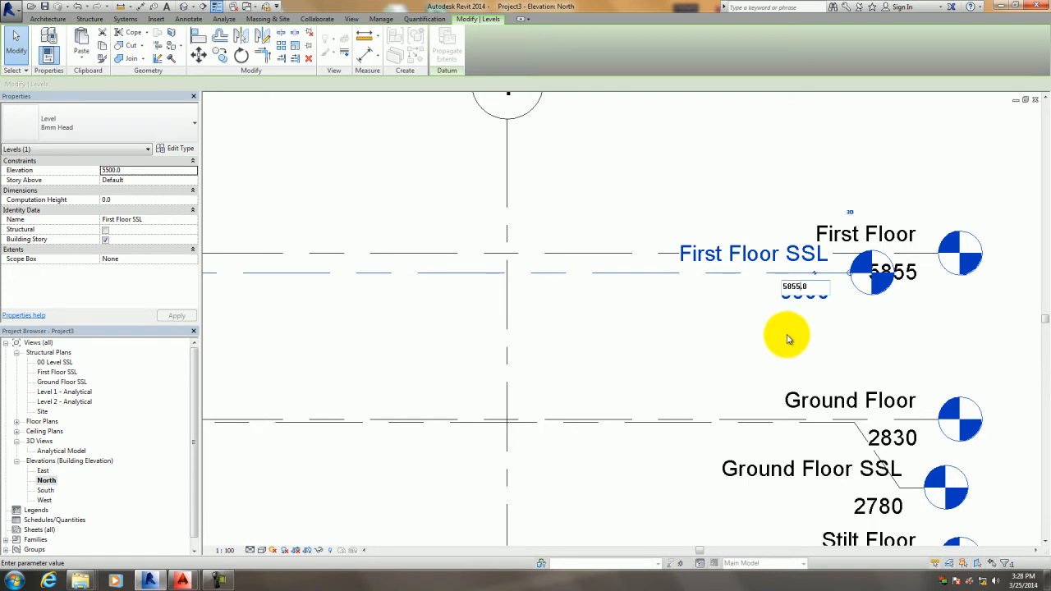
{"action": "left_click", "coordinate": [787, 336]}
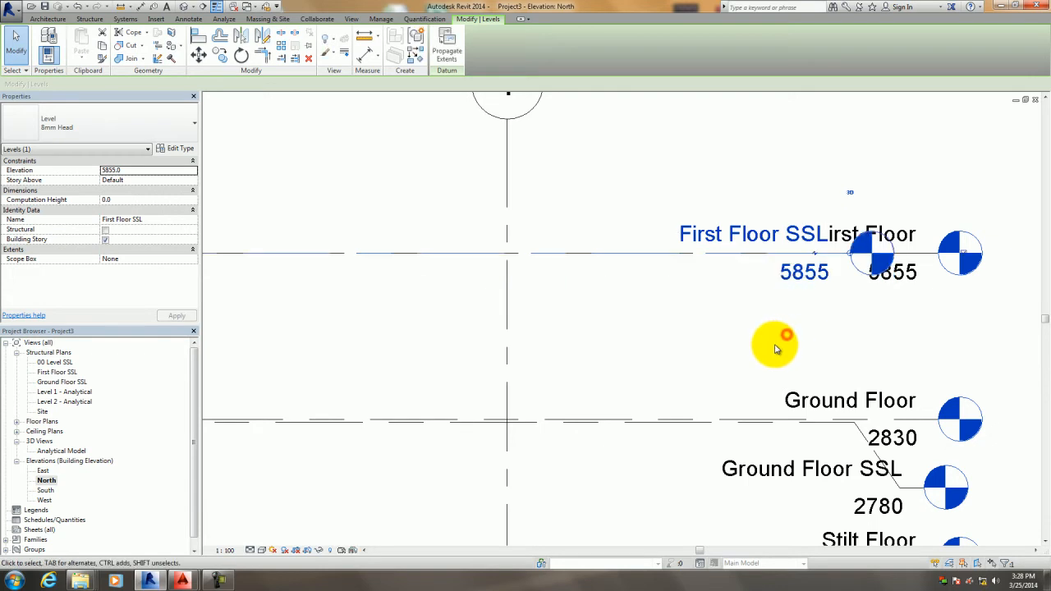
Set the elevation of level First Floor SSL to 5805, placing it 50 mm below the linked First Floor level.
{"action": "left_click", "coordinate": [805, 272]}
{"action": "left_click", "coordinate": [798, 267]}
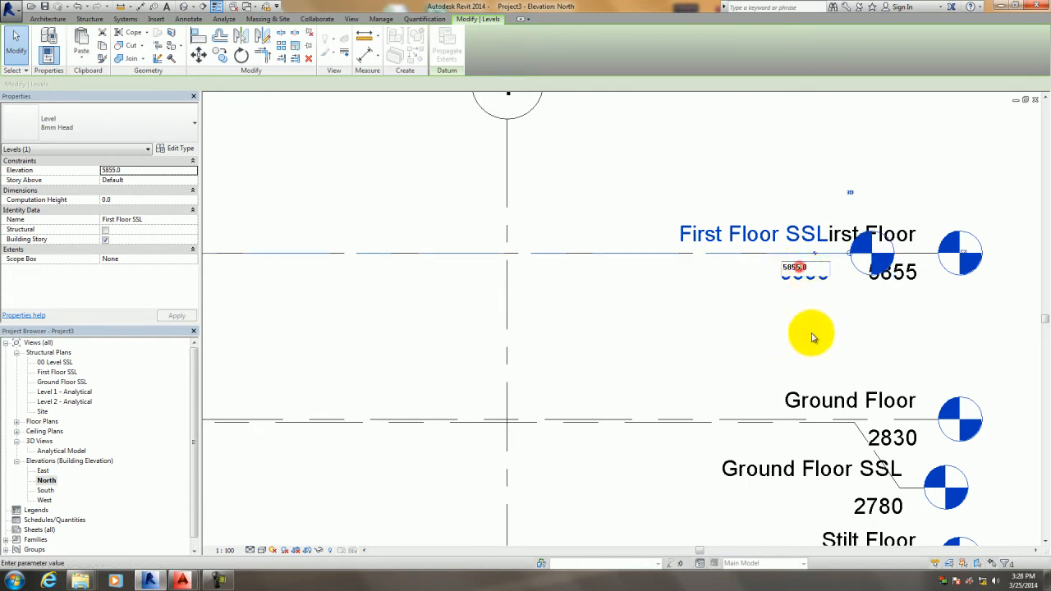
{"action": "left_click", "coordinate": [808, 353]}
{"action": "left_click", "coordinate": [809, 274]}
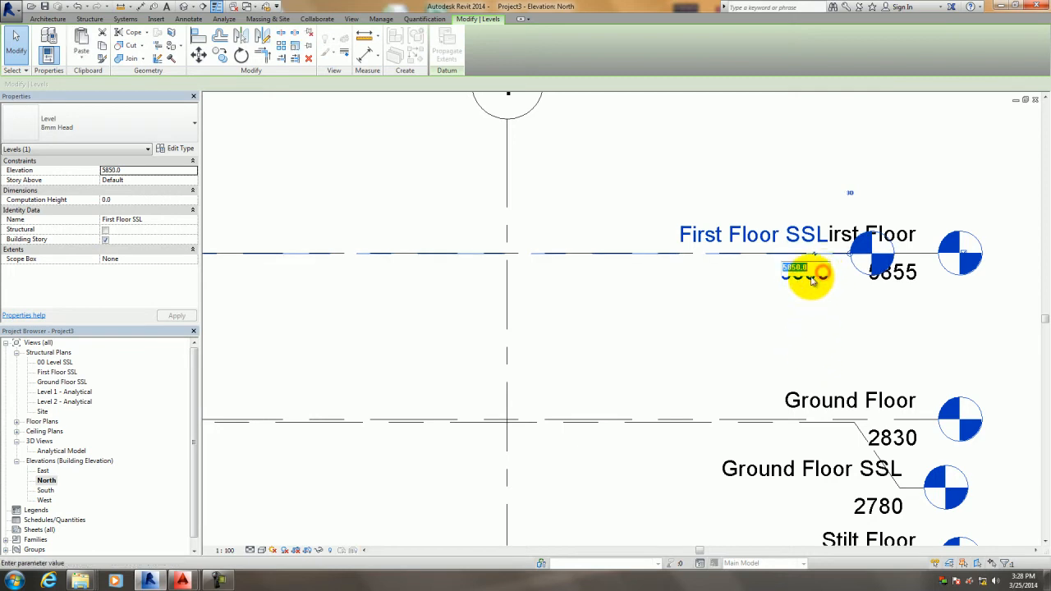
{"action": "left_click", "coordinate": [794, 267]}
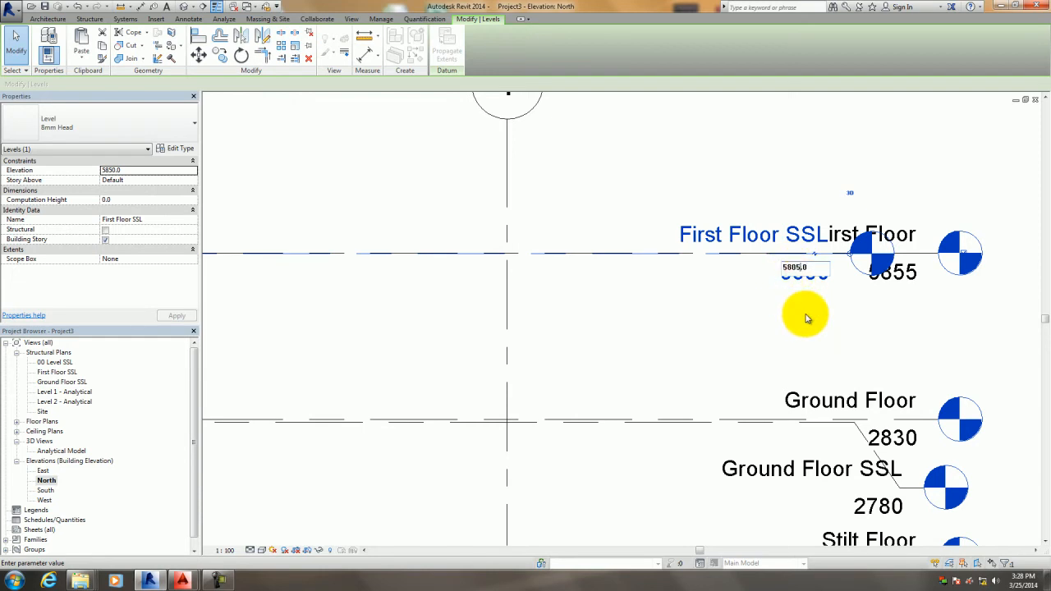
{"action": "left_click", "coordinate": [832, 346]}
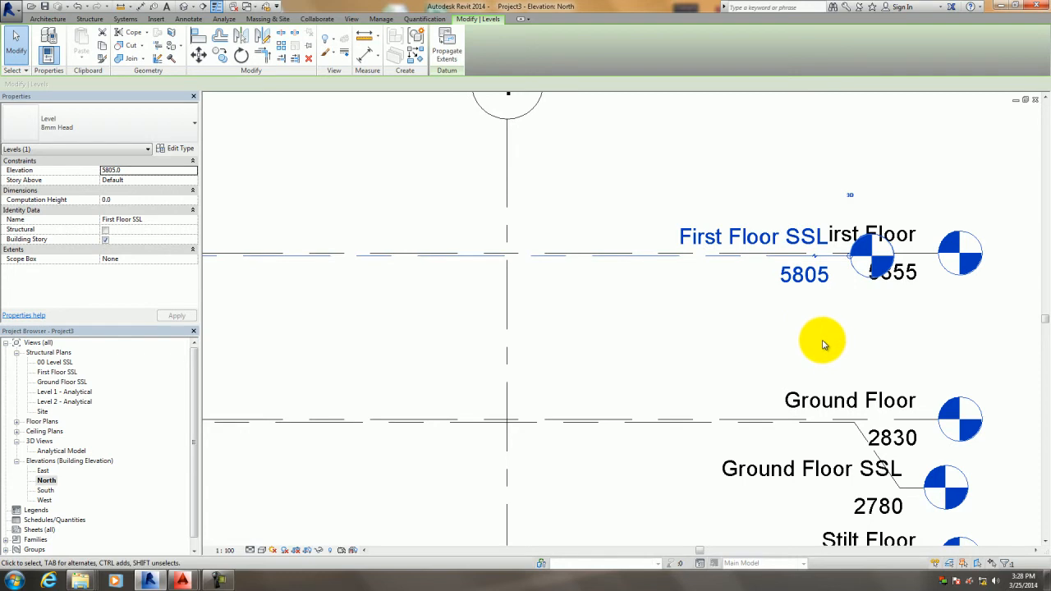
{"action": "left_click", "coordinate": [824, 343]}
{"action": "scroll", "coordinate": [748, 348], "scroll_direction": "down", "scroll_amount": 1}
Add an elbow to the First Floor SSL level line and pull its head down clear of the linked First Floor head.
{"action": "left_click", "coordinate": [764, 288]}
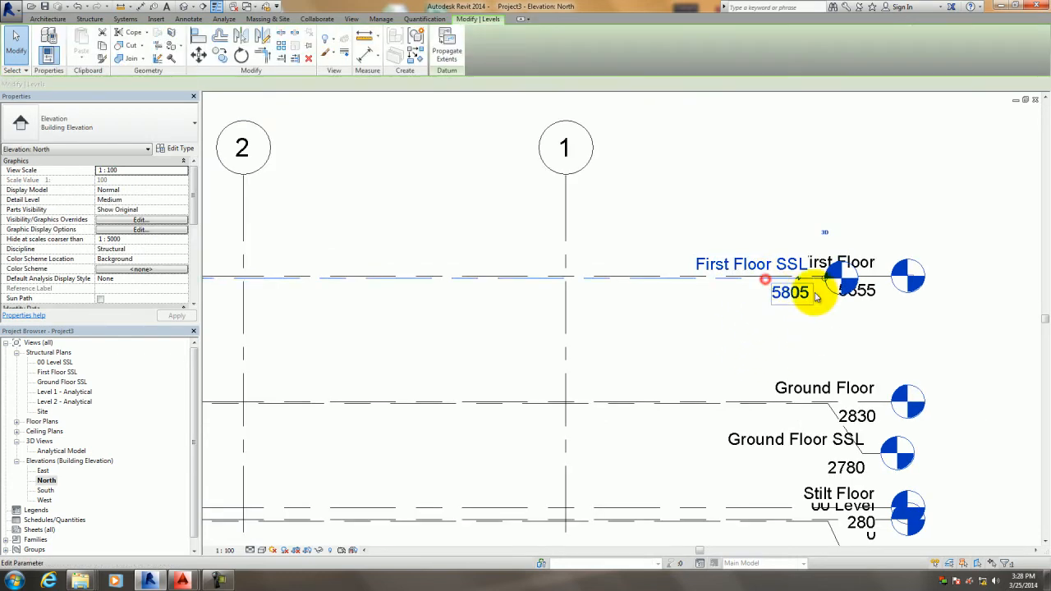
{"action": "mouse_move", "coordinate": [804, 284]}
{"action": "left_mouse_down"}
{"action": "mouse_move", "coordinate": [798, 306]}
{"action": "mouse_move", "coordinate": [833, 338]}
{"action": "mouse_move", "coordinate": [800, 284]}
{"action": "mouse_move", "coordinate": [807, 280]}
{"action": "left_mouse_up"}
{"action": "left_click_drag", "start_coordinate": [837, 336], "coordinate": [859, 335]}
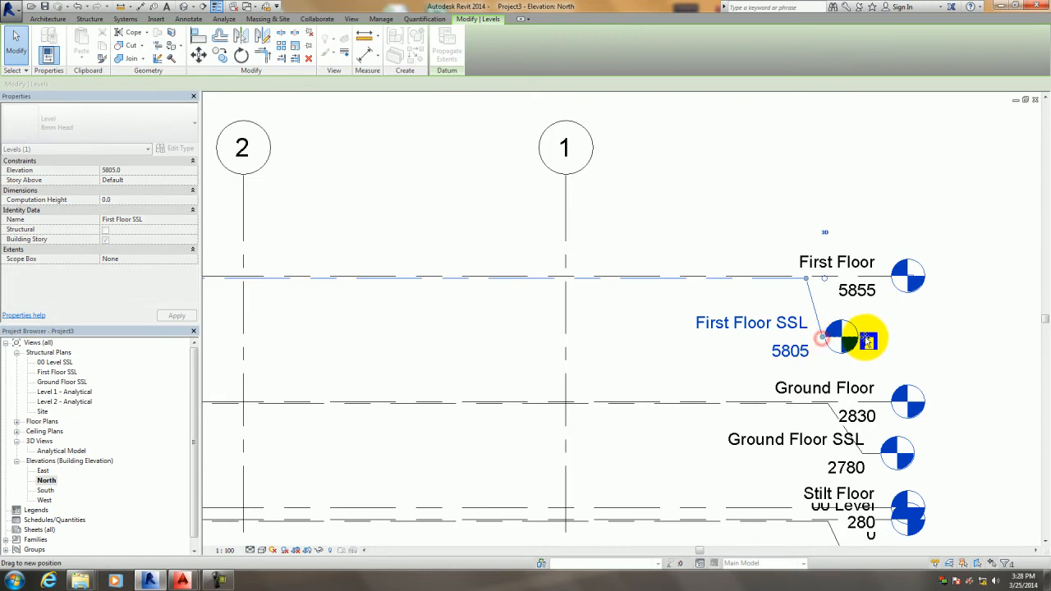
{"action": "left_click", "coordinate": [904, 345]}
Open the structural plan view 00 Level SSL.
{"action": "scroll", "coordinate": [612, 345], "scroll_direction": "down", "scroll_amount": 2}
{"action": "scroll", "coordinate": [617, 345], "scroll_direction": "down", "scroll_amount": 1}
{"action": "middle_click_drag", "start_coordinate": [617, 345], "coordinate": [747, 316]}
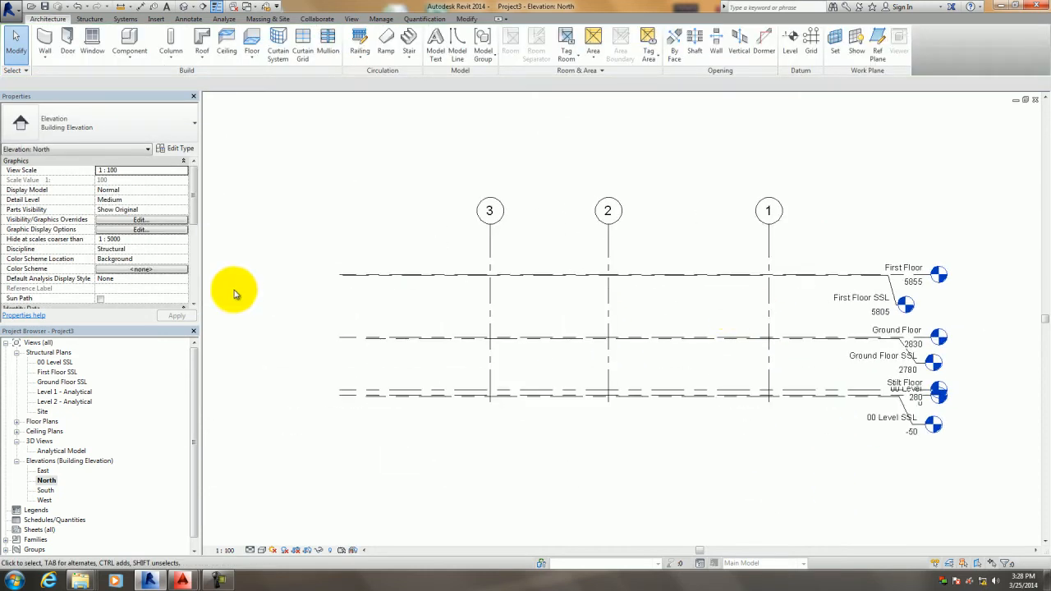
{"action": "double_click", "coordinate": [55, 362]}
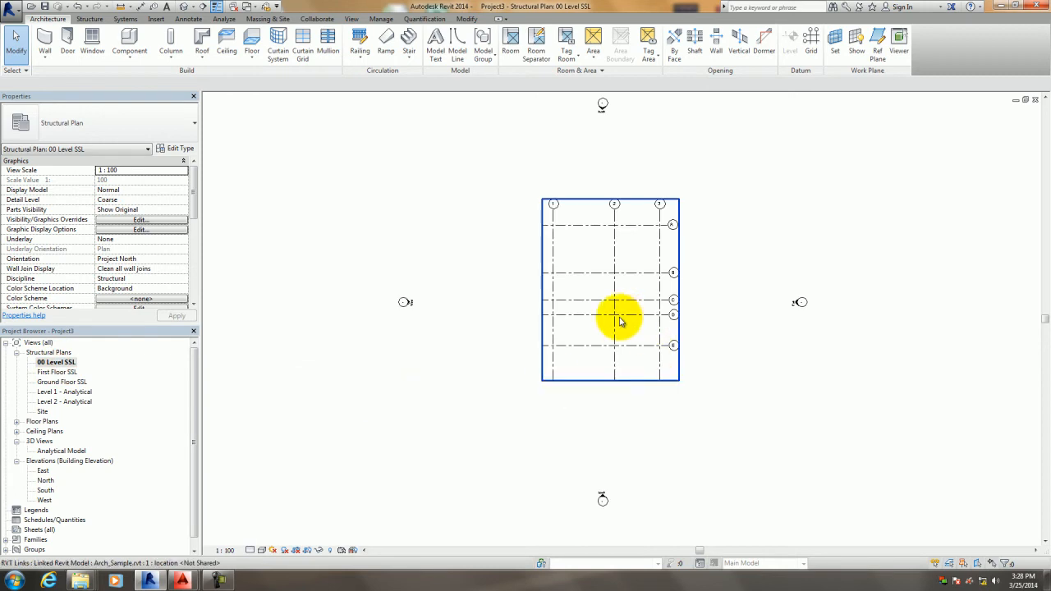
{"action": "left_click", "coordinate": [621, 317]}
{"action": "middle_click_drag", "start_coordinate": [517, 303], "coordinate": [496, 390]}
{"action": "scroll", "coordinate": [494, 364], "scroll_direction": "up", "scroll_amount": 1}
{"action": "left_click", "coordinate": [481, 341]}
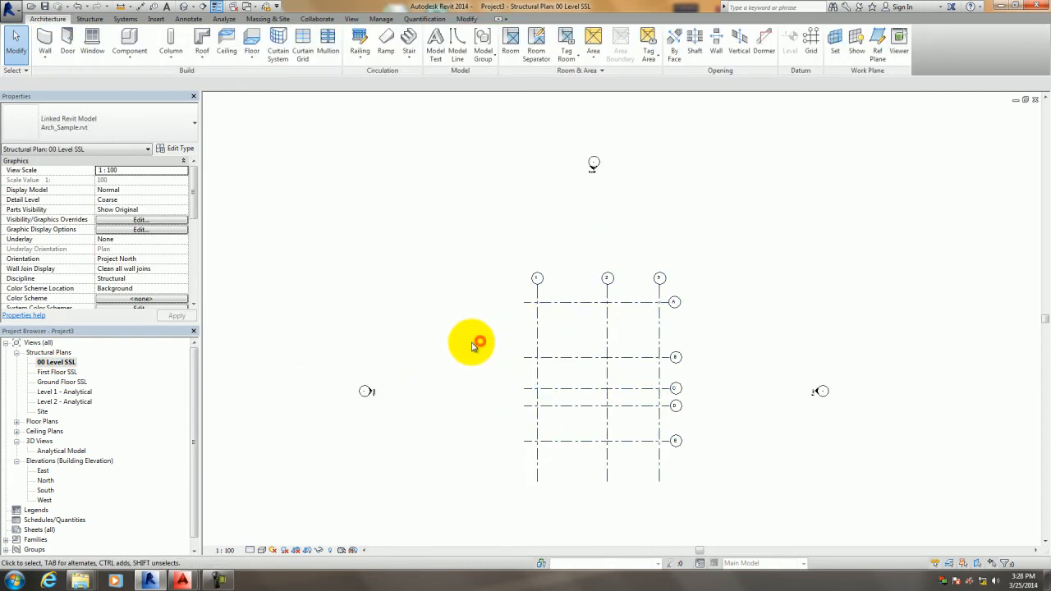
{"action": "middle_click_drag", "start_coordinate": [472, 345], "coordinate": [469, 298]}
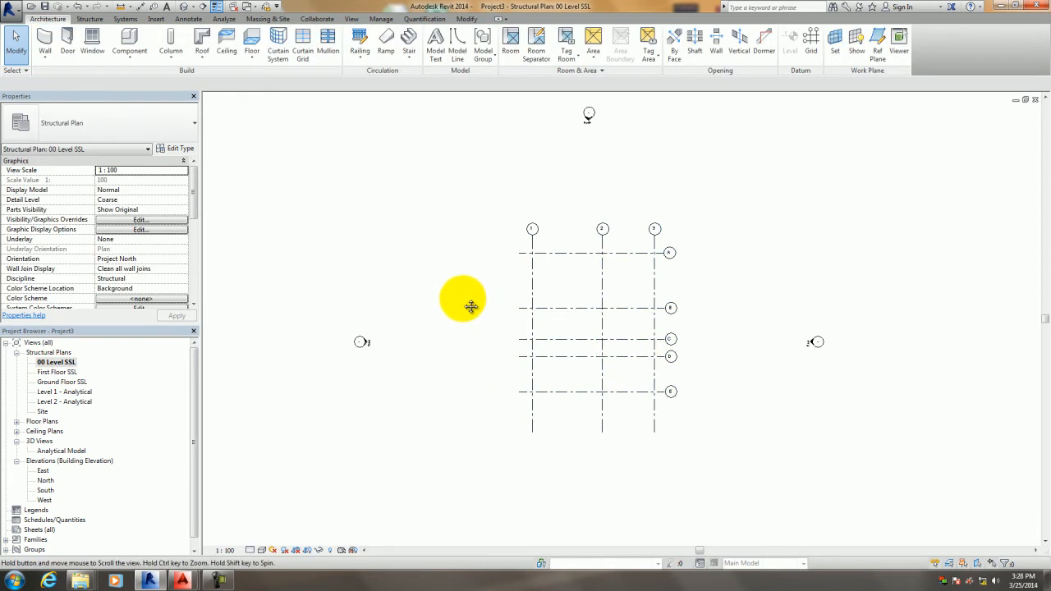
Link the CAD drawing GF from the desktop's CAD DRAWING > STRUCTURE folder, positioned Auto - Origin to Origin.
{"action": "left_click", "coordinate": [157, 20]}
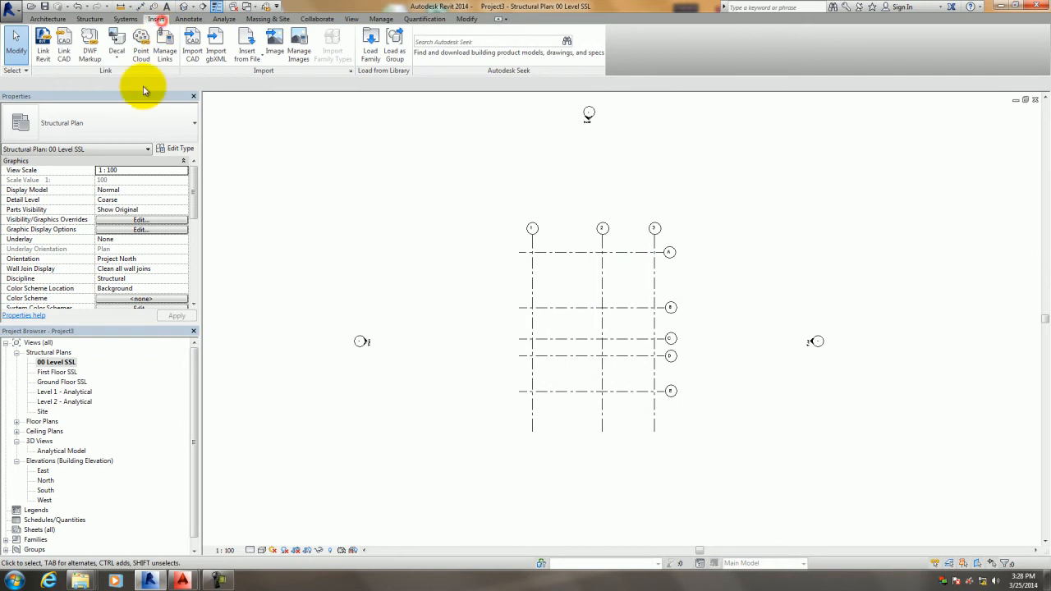
{"action": "left_click", "coordinate": [64, 50]}
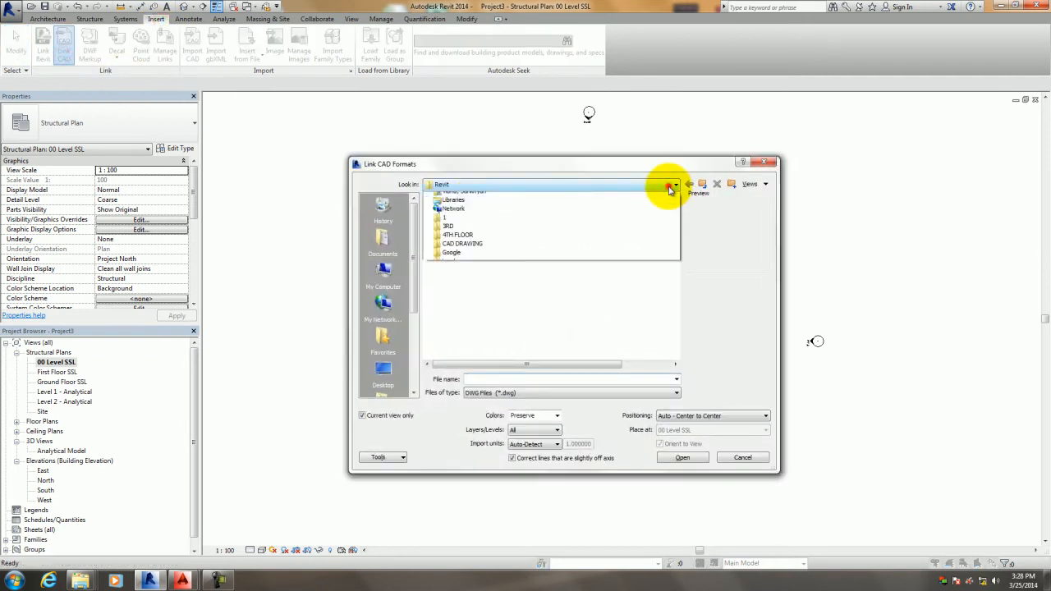
{"action": "left_click", "coordinate": [671, 188]}
{"action": "left_click", "coordinate": [633, 192]}
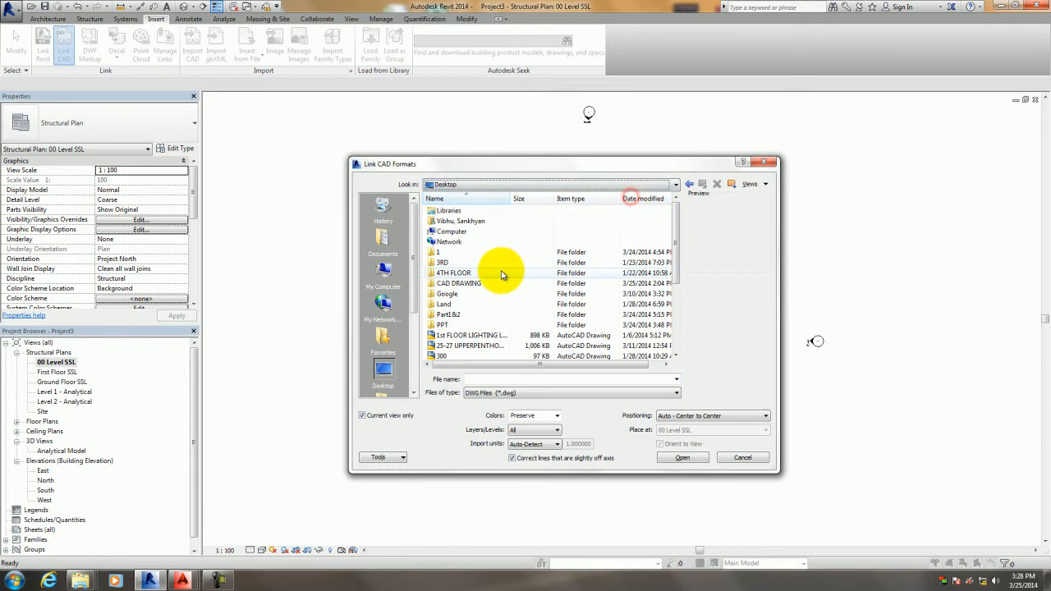
{"action": "double_click", "coordinate": [456, 284]}
{"action": "double_click", "coordinate": [454, 252]}
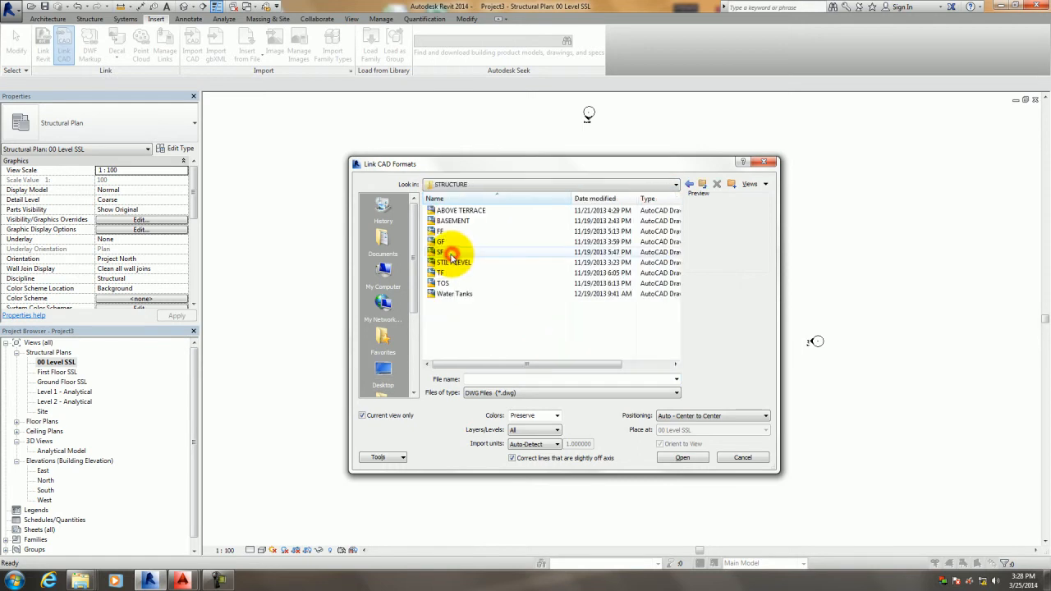
{"action": "left_click", "coordinate": [440, 242]}
{"action": "left_click", "coordinate": [699, 415]}
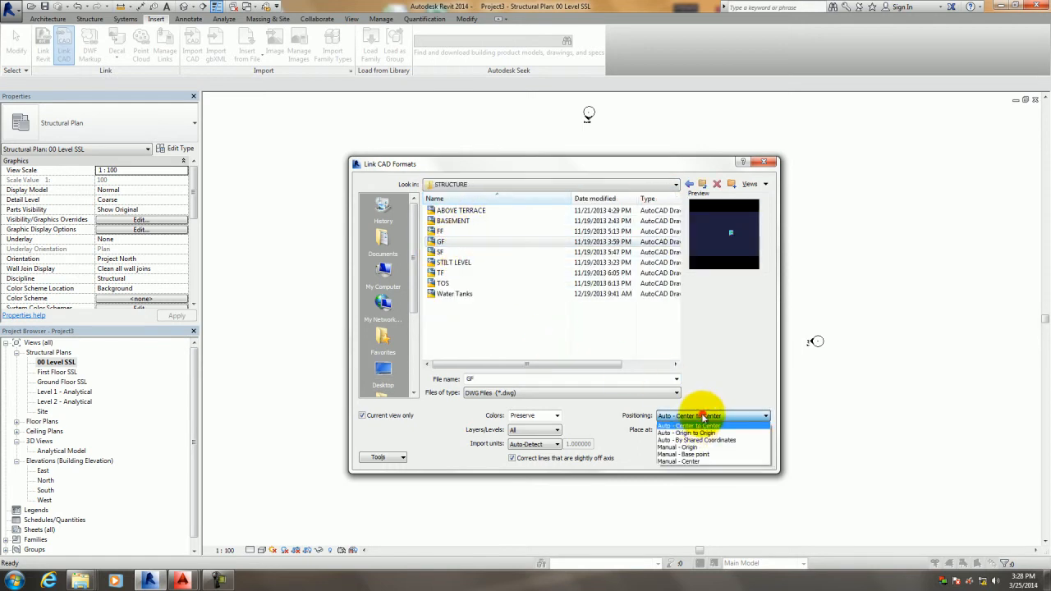
{"action": "left_click", "coordinate": [694, 434]}
{"action": "left_click", "coordinate": [694, 463]}
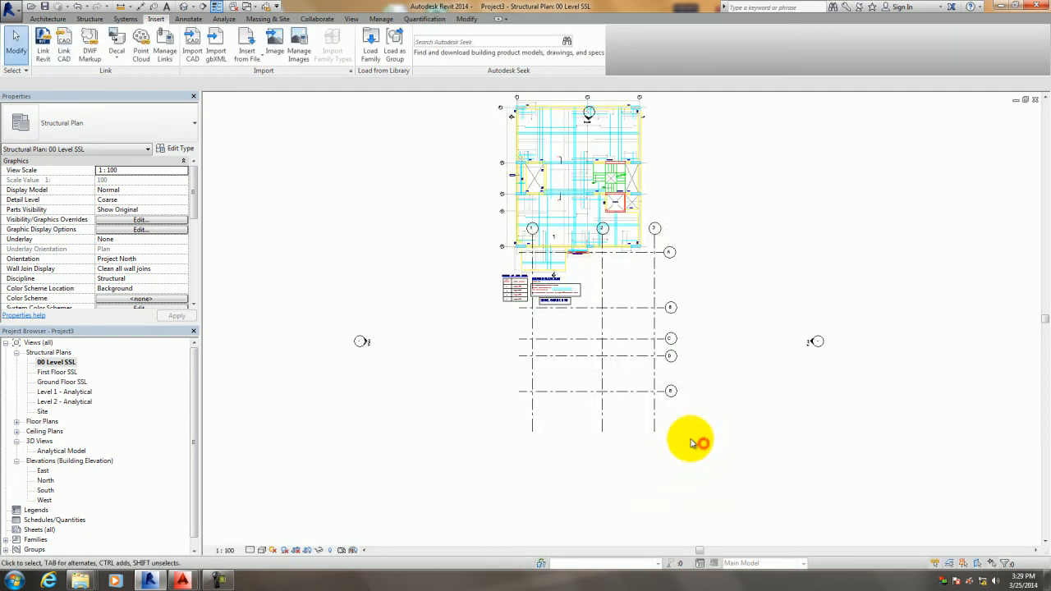
Move the linked GF.dwg drawing down so it lies roughly over the linked model's grids.
{"action": "left_click", "coordinate": [561, 187]}
{"action": "middle_click_drag", "start_coordinate": [410, 224], "coordinate": [394, 302]}
{"action": "left_click", "coordinate": [588, 250]}
{"action": "scroll", "coordinate": [535, 257], "scroll_direction": "up", "scroll_amount": 5}
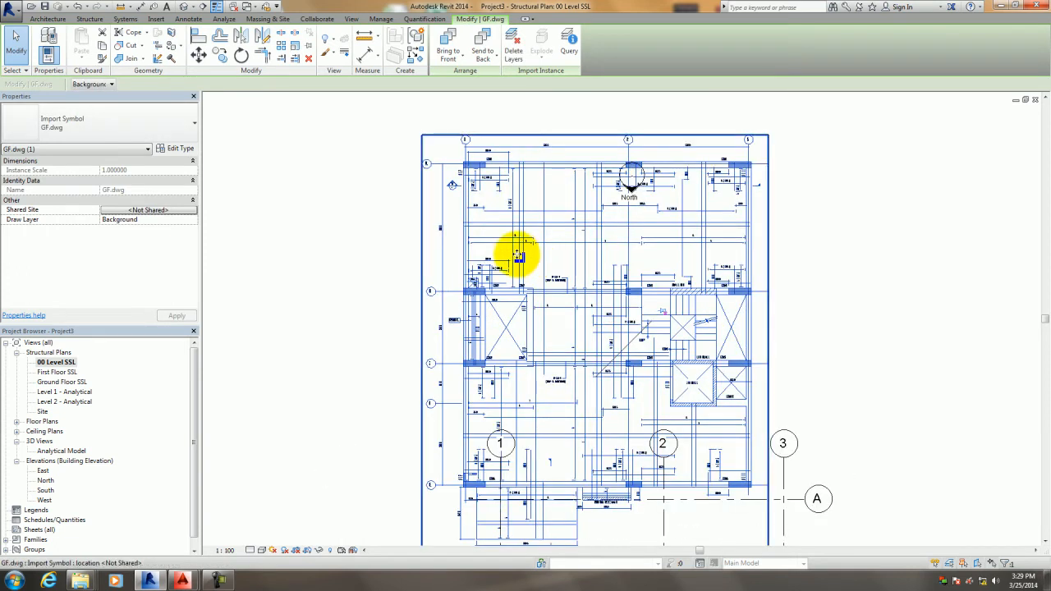
{"action": "left_click", "coordinate": [198, 55]}
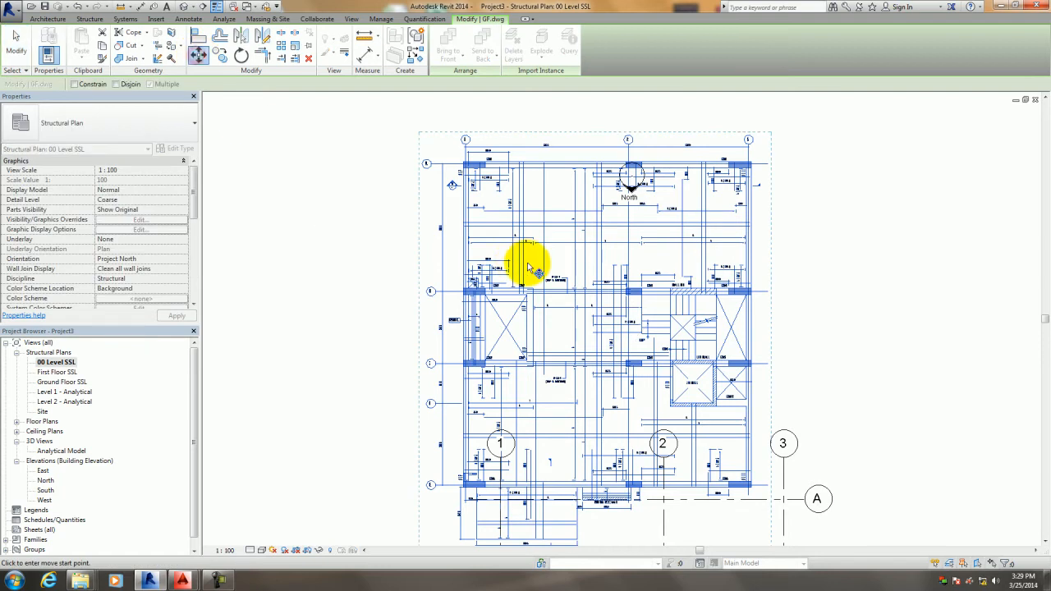
{"action": "middle_click_drag", "start_coordinate": [602, 513], "coordinate": [582, 340]}
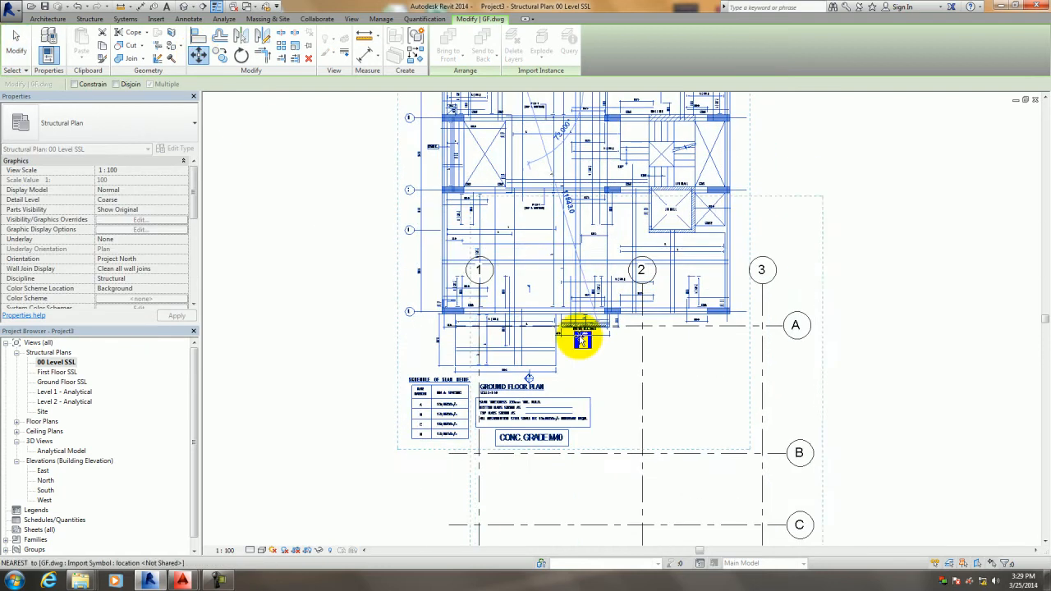
{"action": "left_click", "coordinate": [589, 391]}
{"action": "left_click", "coordinate": [471, 308]}
{"action": "scroll", "coordinate": [445, 299], "scroll_direction": "up", "scroll_amount": 2}
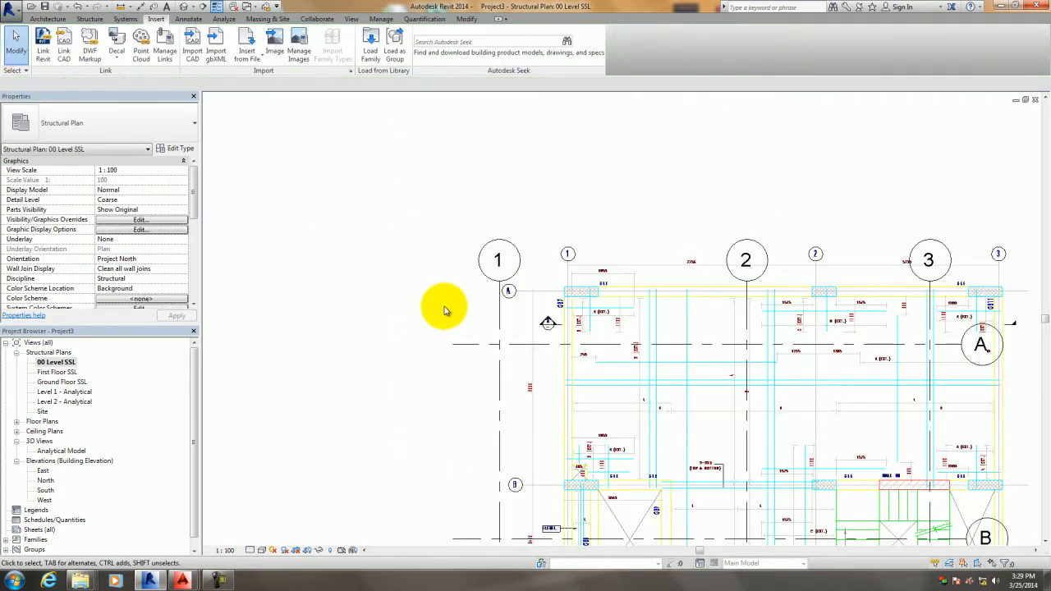
Align grid lines A and 1 of GF.dwg with the linked model's grids A and 1, and end the Align command.
{"action": "key", "text": "l"}
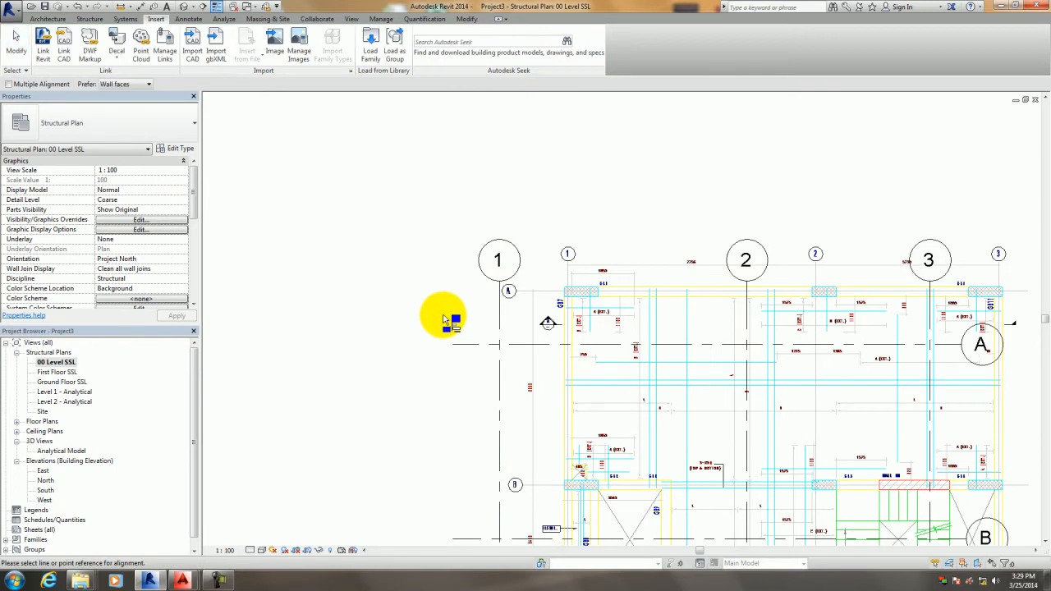
{"action": "left_click", "coordinate": [477, 342]}
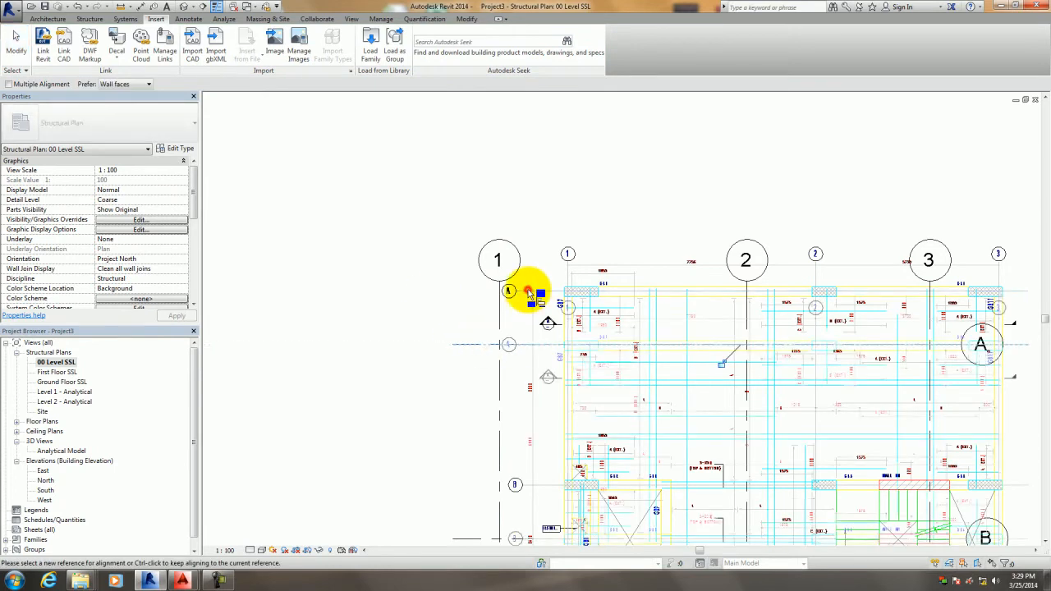
{"action": "left_click", "coordinate": [528, 294]}
{"action": "scroll", "coordinate": [502, 312], "scroll_direction": "up", "scroll_amount": 5}
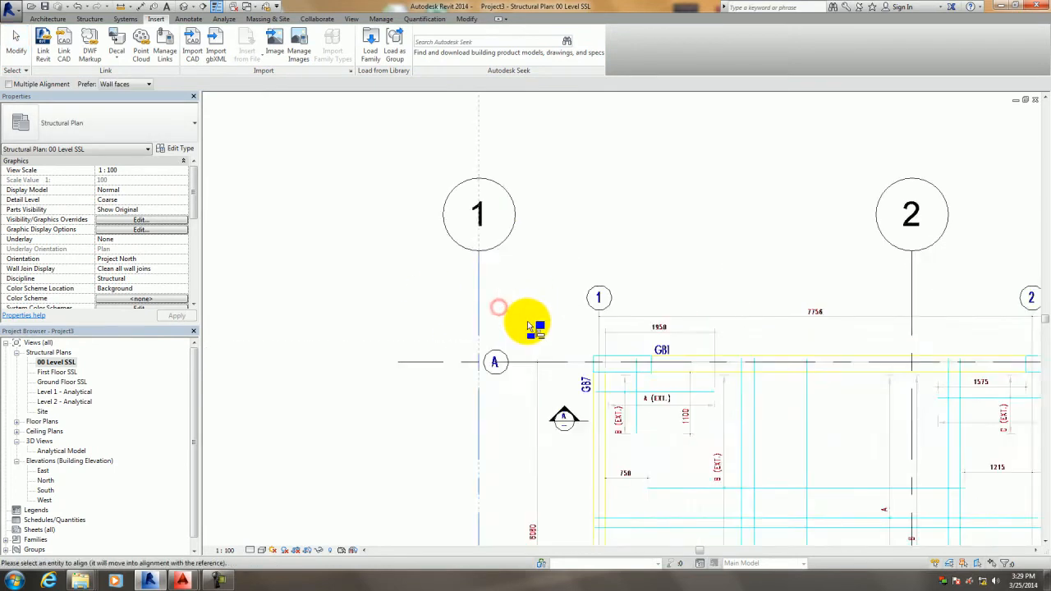
{"action": "scroll", "coordinate": [589, 305], "scroll_direction": "down", "scroll_amount": 5}
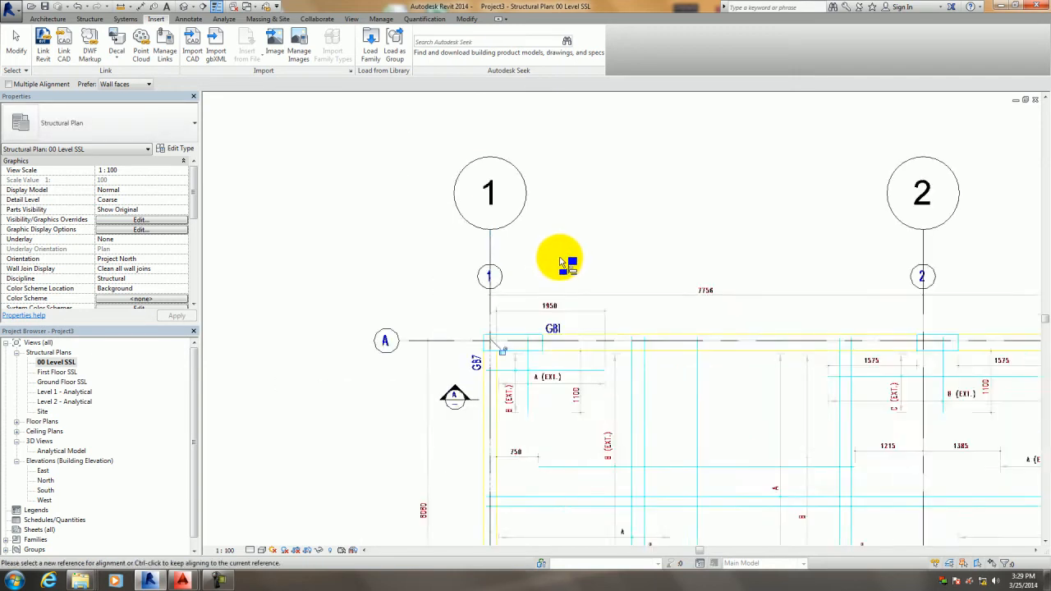
{"action": "right_click", "coordinate": [603, 216]}
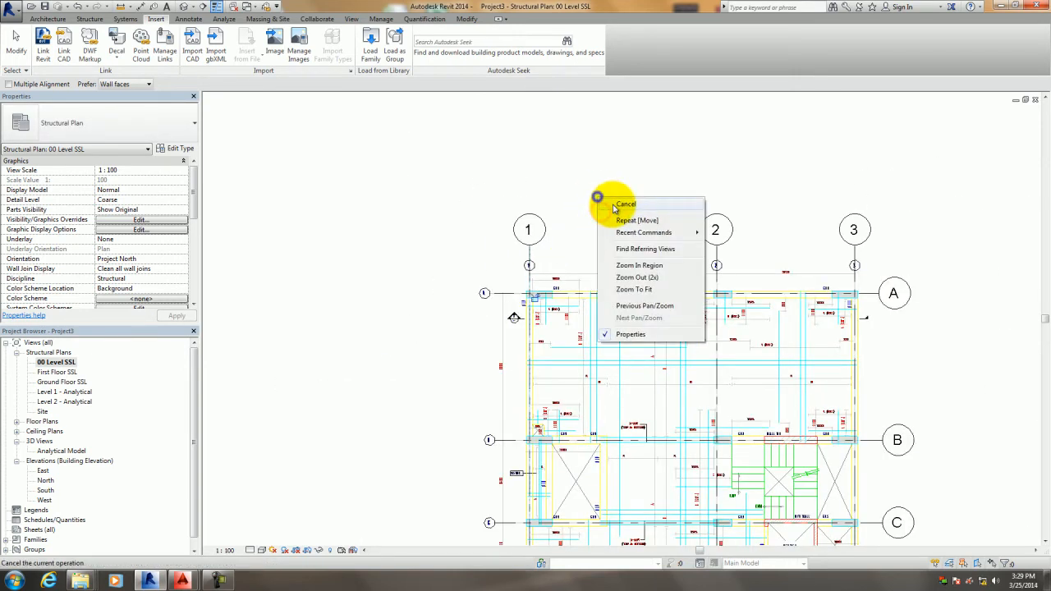
{"action": "left_click", "coordinate": [616, 207]}
{"action": "scroll", "coordinate": [593, 171], "scroll_direction": "down", "scroll_amount": 1}
{"action": "middle_click_drag", "start_coordinate": [593, 171], "coordinate": [541, 200]}
{"action": "right_click", "coordinate": [583, 144]}
{"action": "left_click", "coordinate": [605, 152]}
{"action": "scroll", "coordinate": [542, 200], "scroll_direction": "up", "scroll_amount": 1}
{"action": "scroll", "coordinate": [541, 199], "scroll_direction": "up", "scroll_amount": 1}
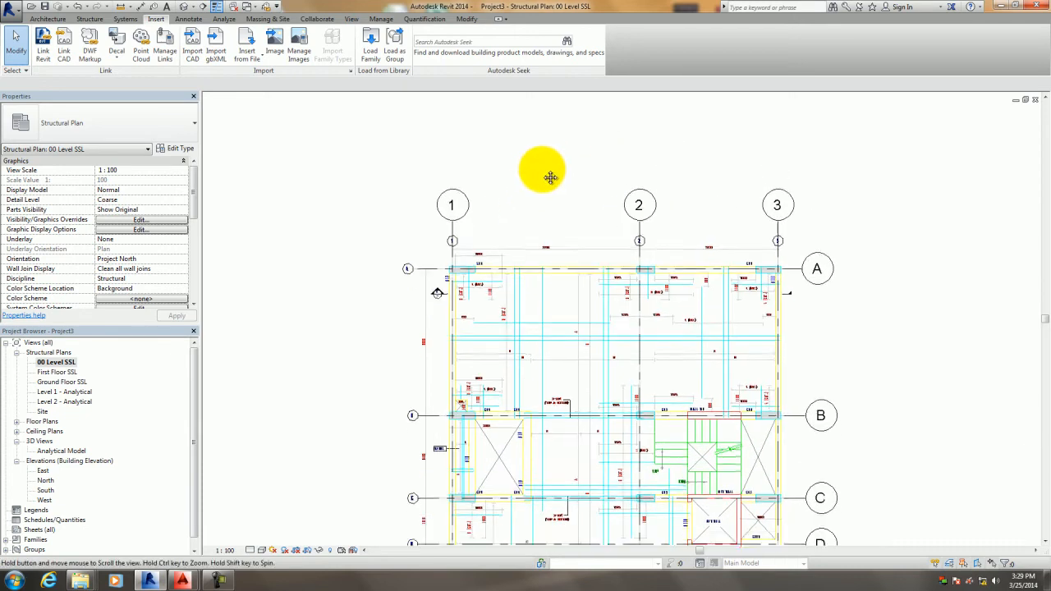
Start Copy/Monitor on the linked architectural model Arch_Sample.rvt.
{"action": "left_click", "coordinate": [474, 198]}
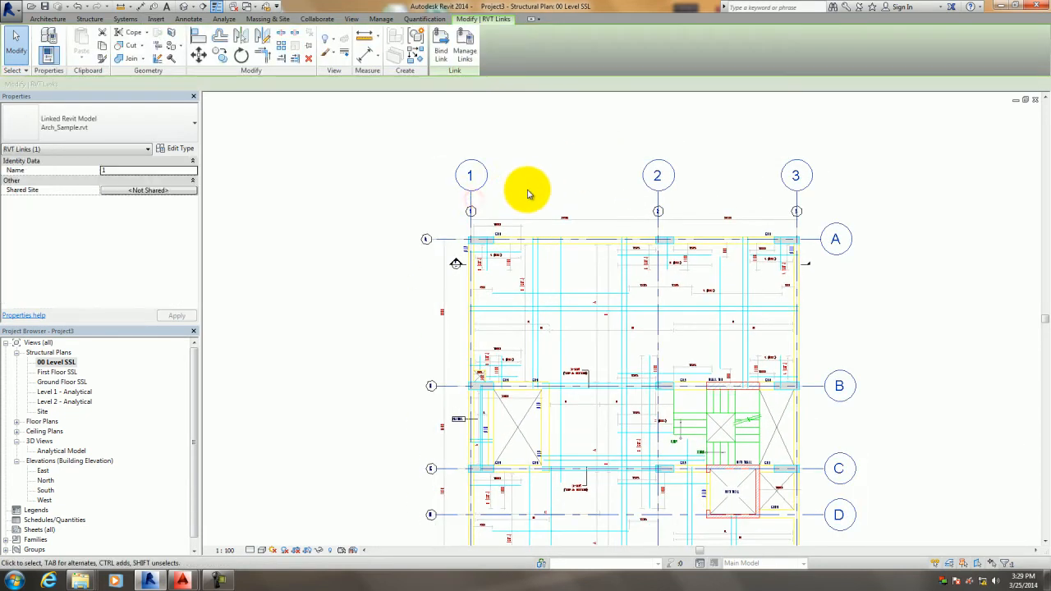
{"action": "left_click", "coordinate": [405, 169]}
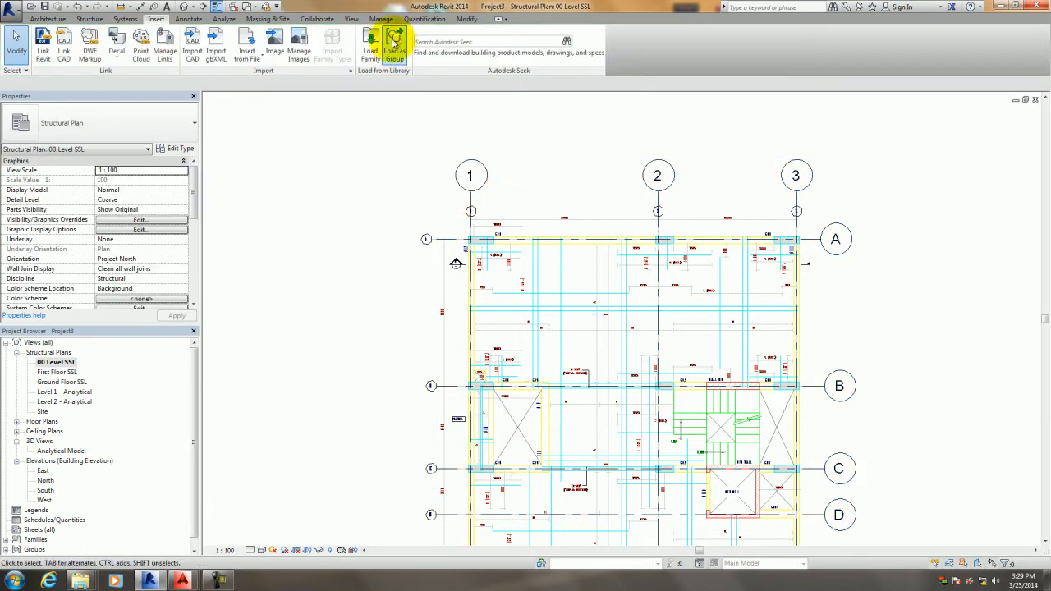
{"action": "left_click", "coordinate": [316, 18]}
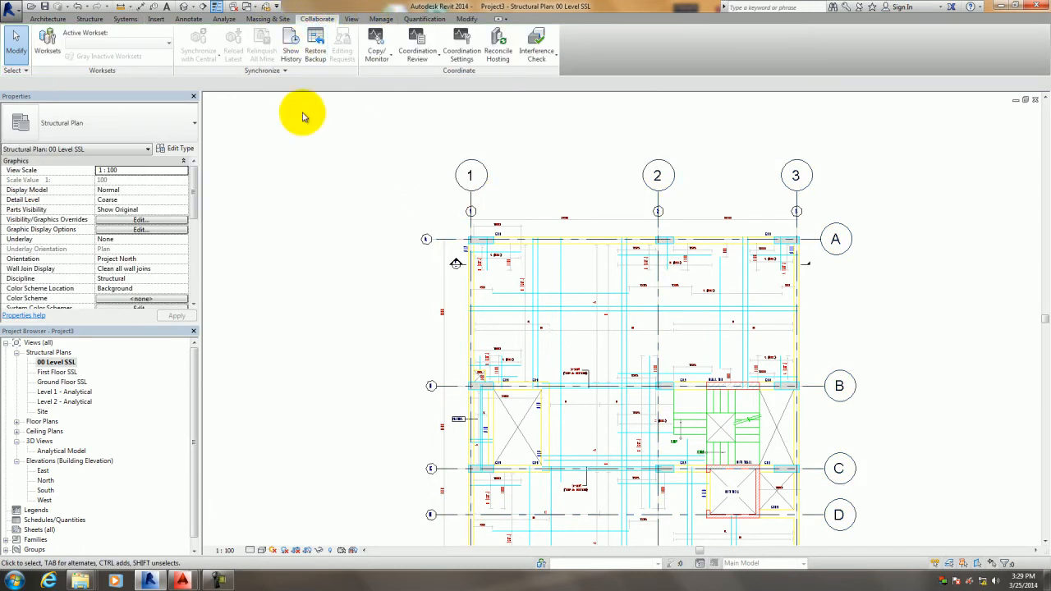
{"action": "left_click", "coordinate": [383, 64]}
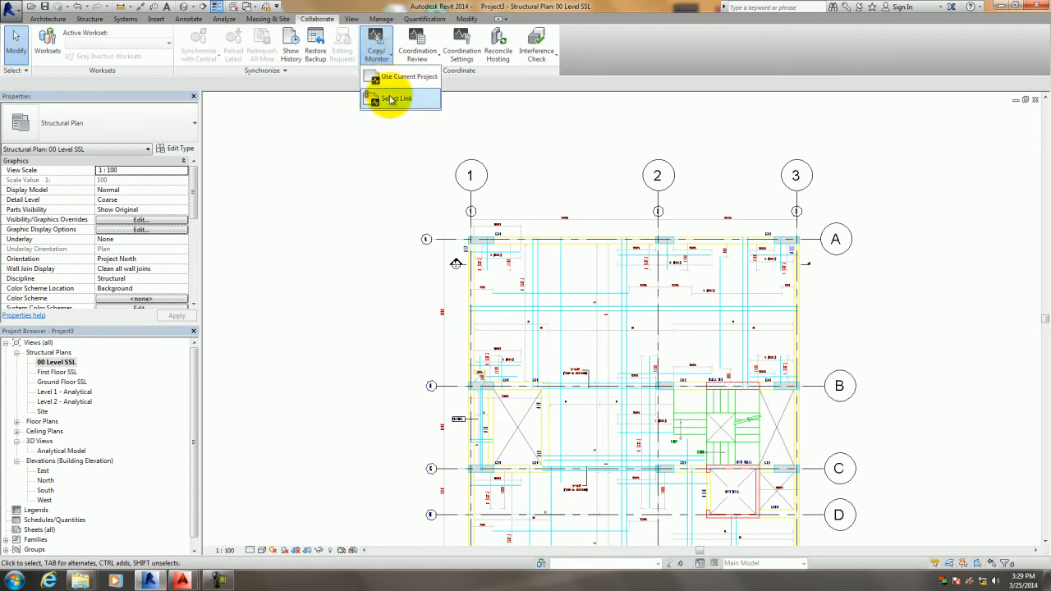
{"action": "left_click", "coordinate": [391, 97]}
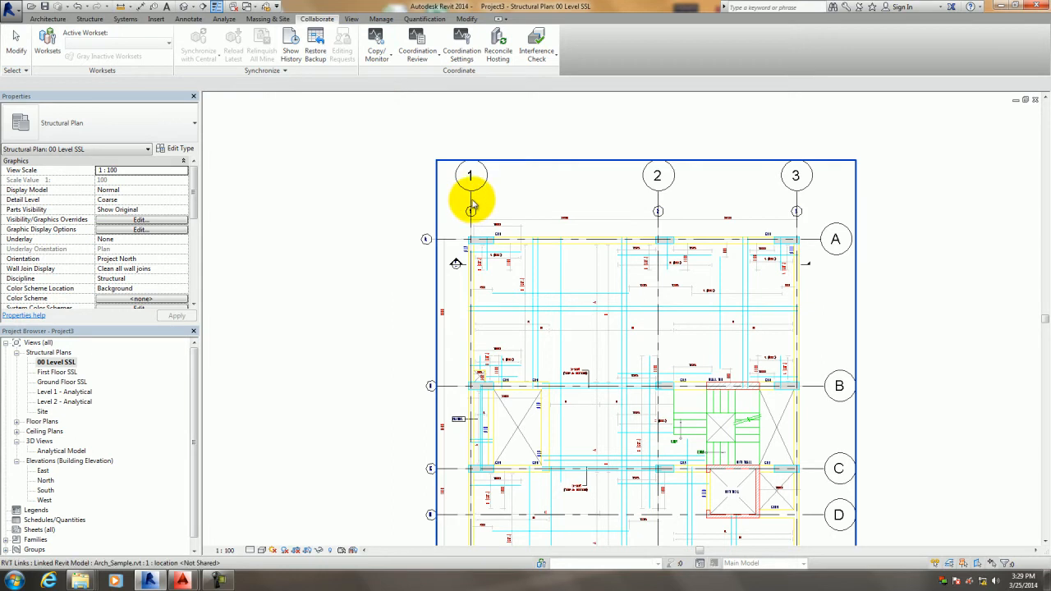
{"action": "left_click", "coordinate": [472, 201]}
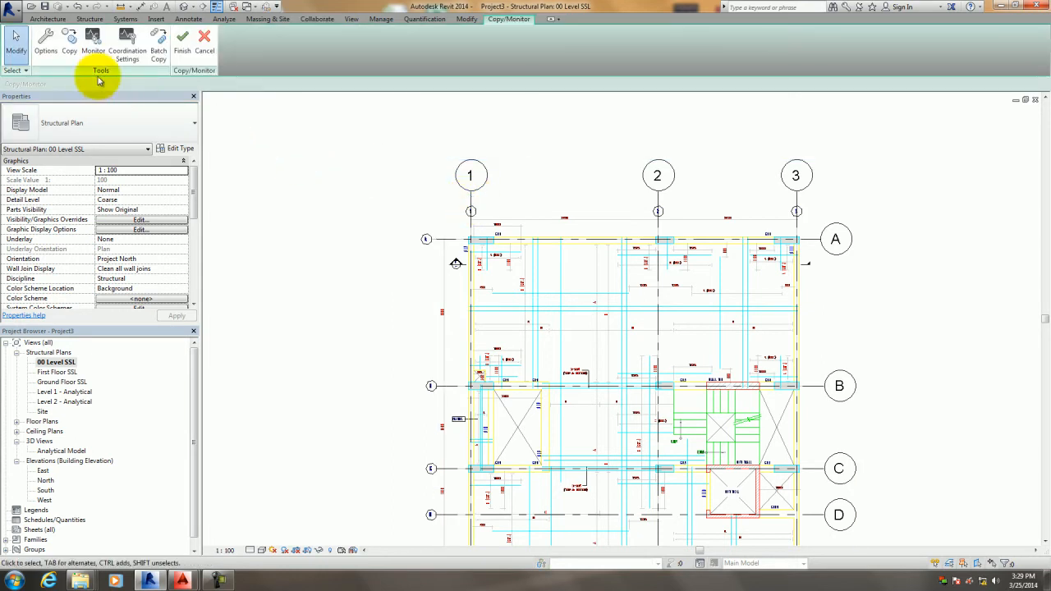
Copy grids 1 to 3 and A to E together from the linked architectural model and finish Copy/Monitor.
{"action": "left_click", "coordinate": [70, 47]}
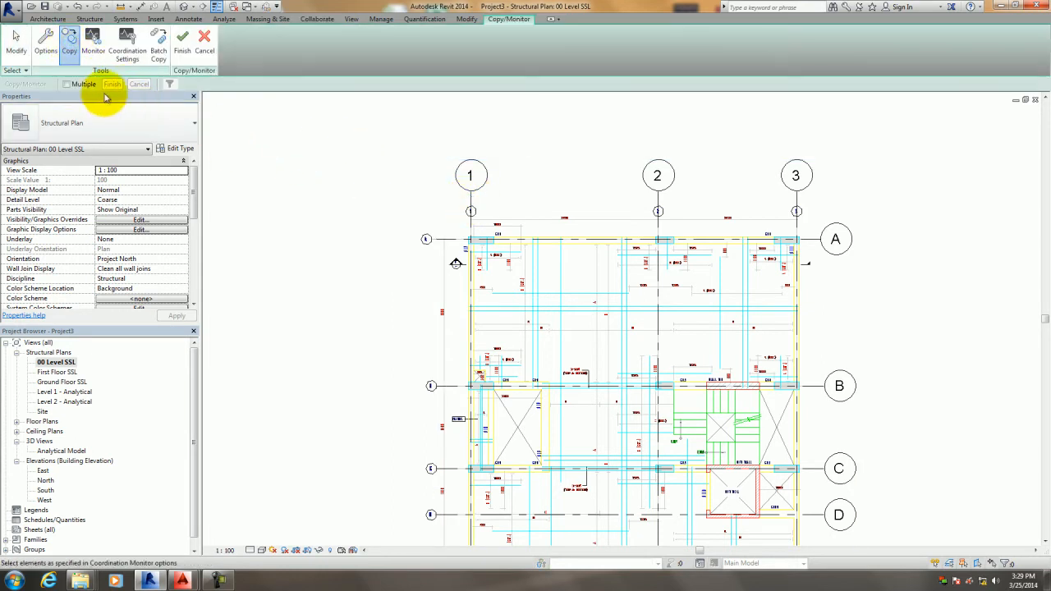
{"action": "left_click", "coordinate": [67, 85]}
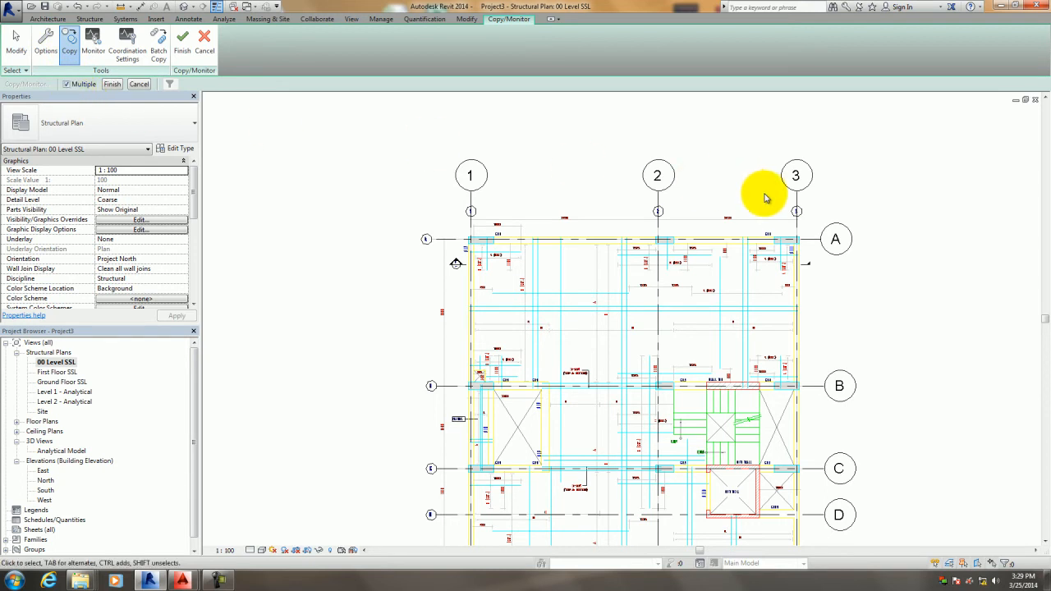
{"action": "scroll", "coordinate": [811, 200], "scroll_direction": "up", "scroll_amount": 2}
{"action": "left_click_drag", "start_coordinate": [809, 196], "coordinate": [271, 209]}
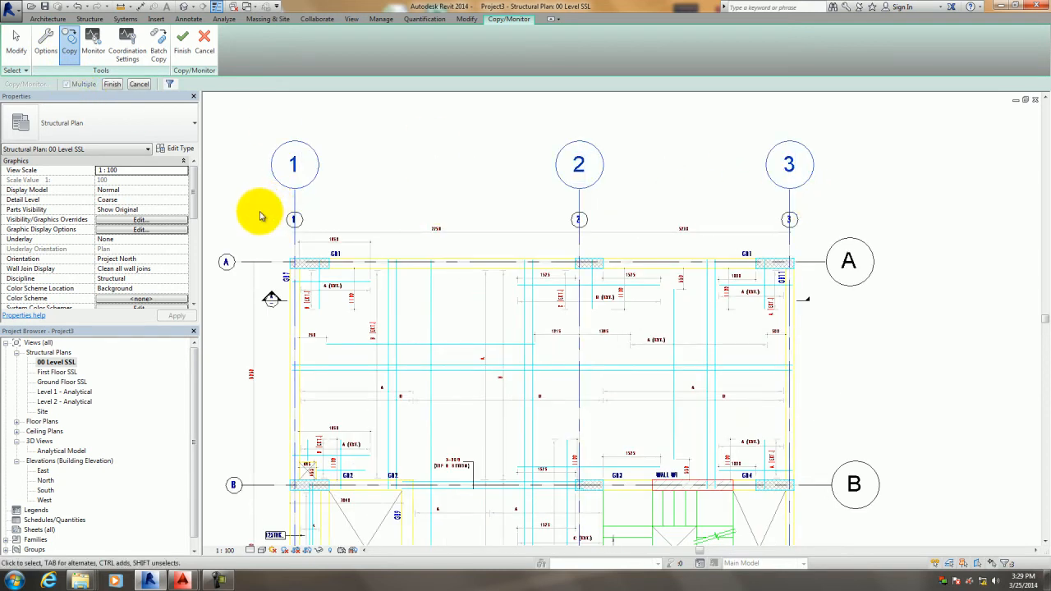
{"action": "scroll", "coordinate": [280, 173], "scroll_direction": "down", "scroll_amount": 2}
{"action": "scroll", "coordinate": [287, 140], "scroll_direction": "down", "scroll_amount": 2}
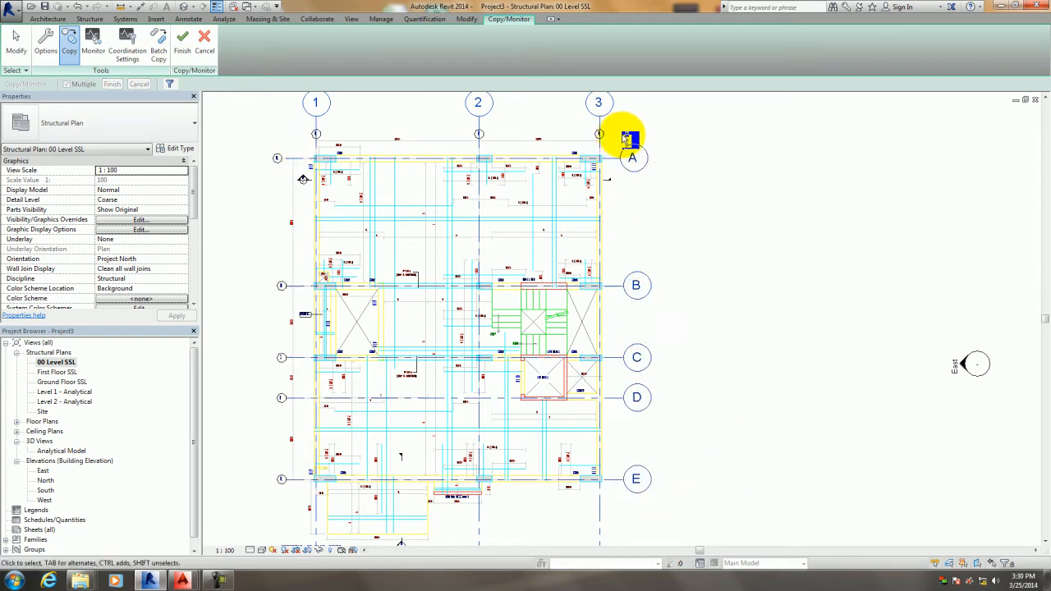
{"action": "left_click", "coordinate": [112, 84]}
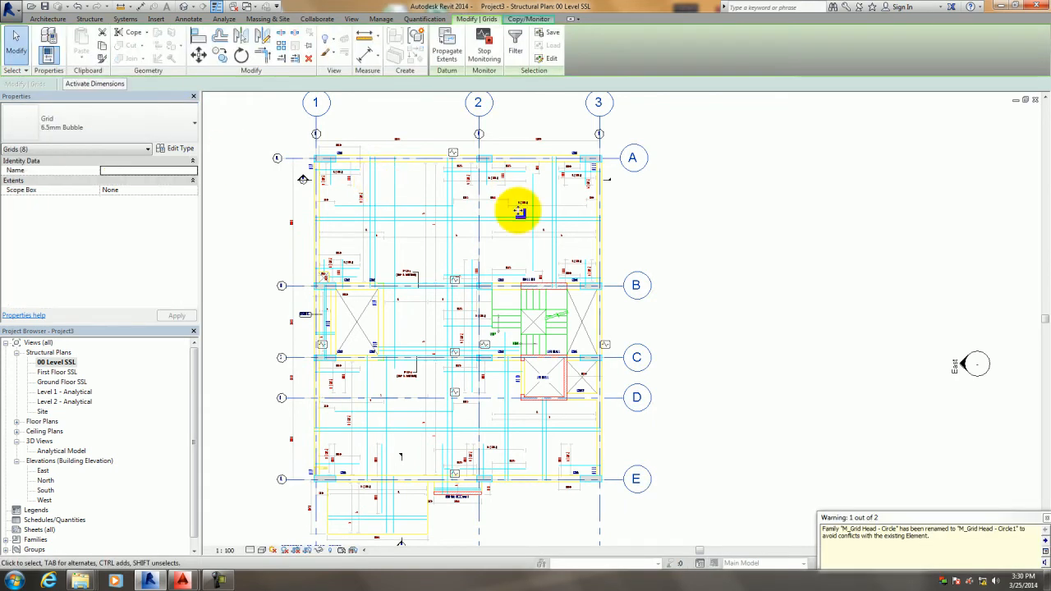
{"action": "left_click", "coordinate": [713, 216]}
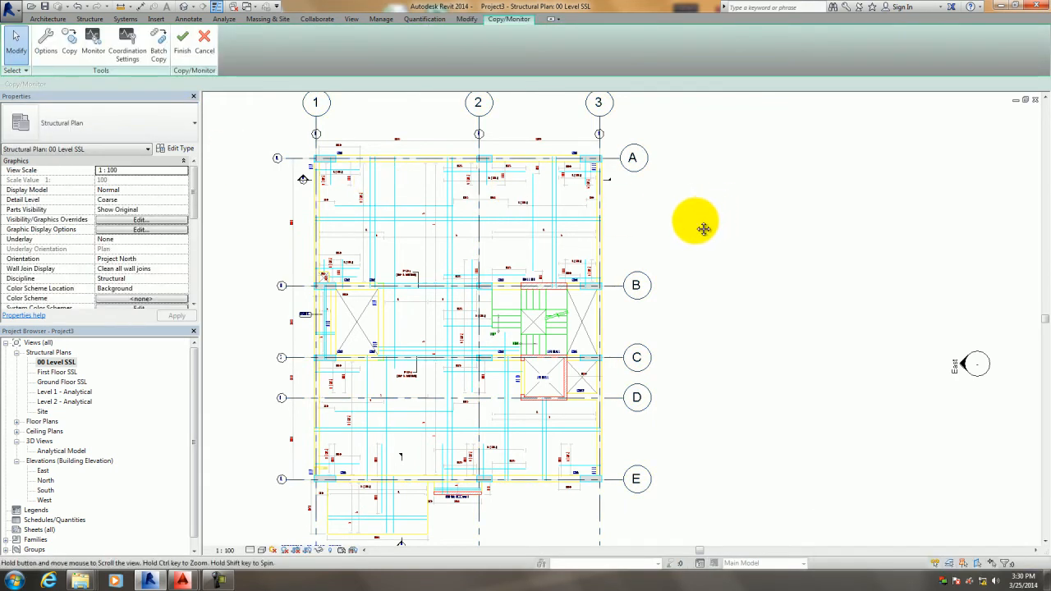
{"action": "middle_click_drag", "start_coordinate": [704, 229], "coordinate": [691, 281]}
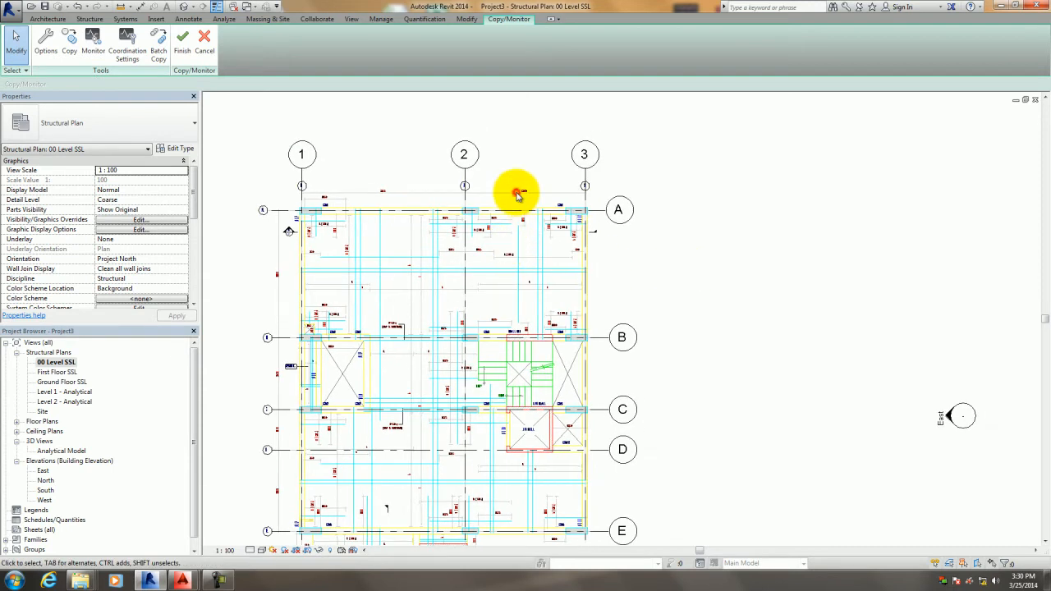
{"action": "left_click", "coordinate": [183, 47]}
Temporarily hide the linked GF.dwg drawing in the 00 Level SSL plan.
{"action": "left_click", "coordinate": [525, 197]}
{"action": "left_click", "coordinate": [525, 197]}
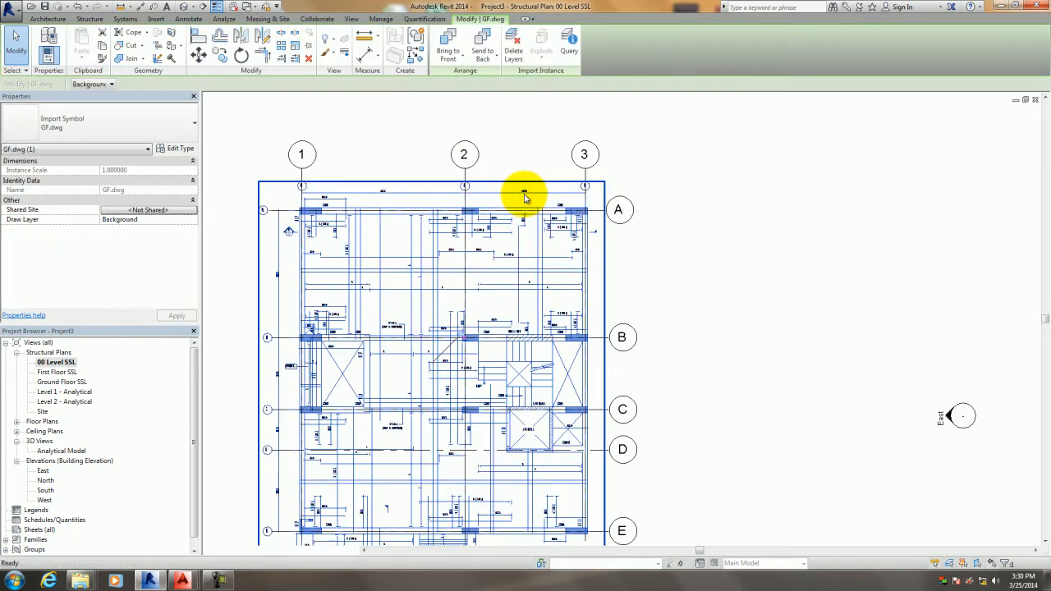
{"action": "key", "text": "h"}
{"action": "key", "text": "h"}
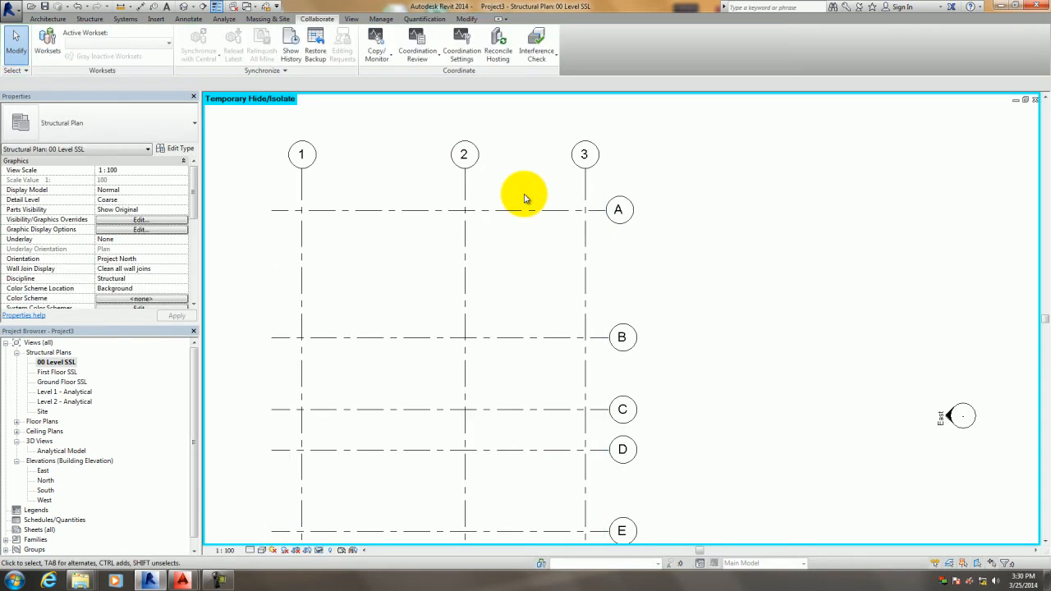
{"action": "left_click", "coordinate": [466, 198]}
{"action": "key", "text": "Escape"}
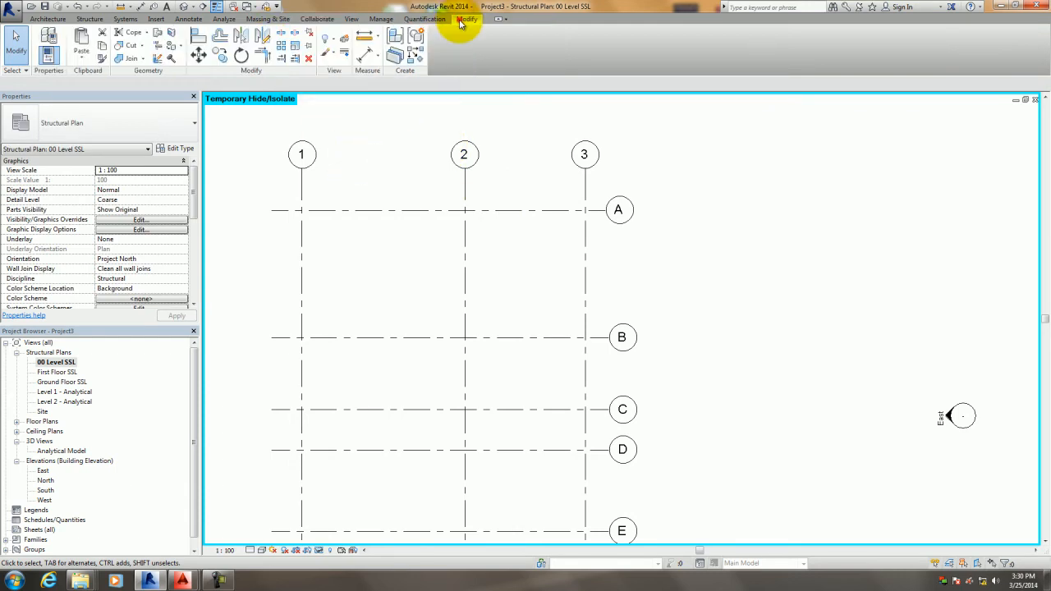
Unload the linked Revit model Arch_Sample.rvt from the project.
{"action": "left_click", "coordinate": [380, 20]}
{"action": "left_click", "coordinate": [717, 56]}
{"action": "left_click", "coordinate": [368, 189]}
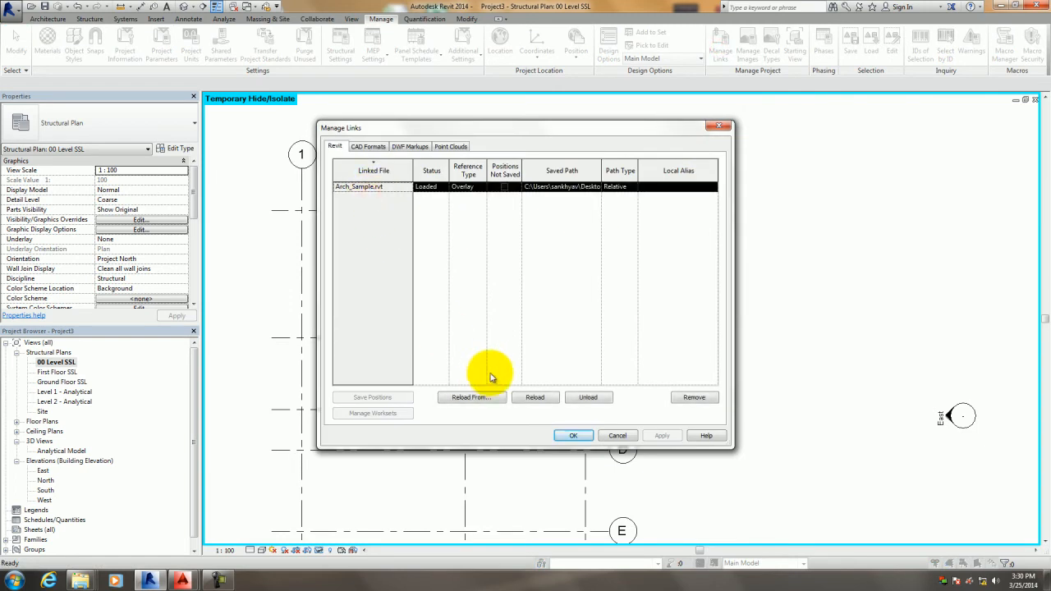
{"action": "left_click", "coordinate": [586, 397]}
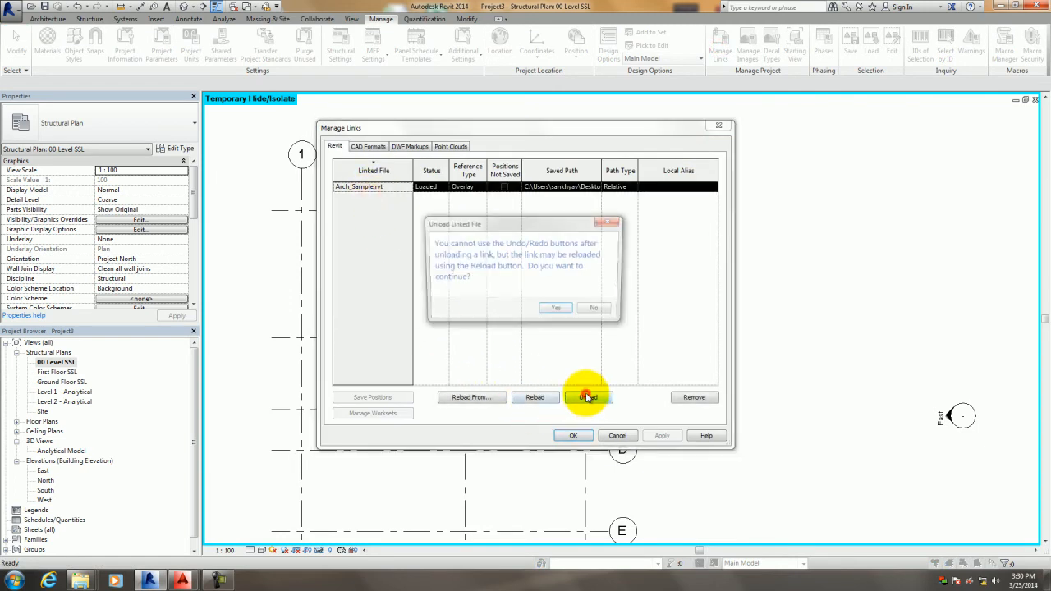
{"action": "left_click", "coordinate": [556, 312]}
{"action": "left_click", "coordinate": [574, 435]}
Examine the copied grid lines by selecting them one after another, including grids 3, E, D and C.
{"action": "left_click", "coordinate": [547, 339]}
{"action": "left_click", "coordinate": [544, 357]}
{"action": "scroll", "coordinate": [535, 356], "scroll_direction": "down", "scroll_amount": 2}
{"action": "middle_click_drag", "start_coordinate": [535, 357], "coordinate": [531, 281]}
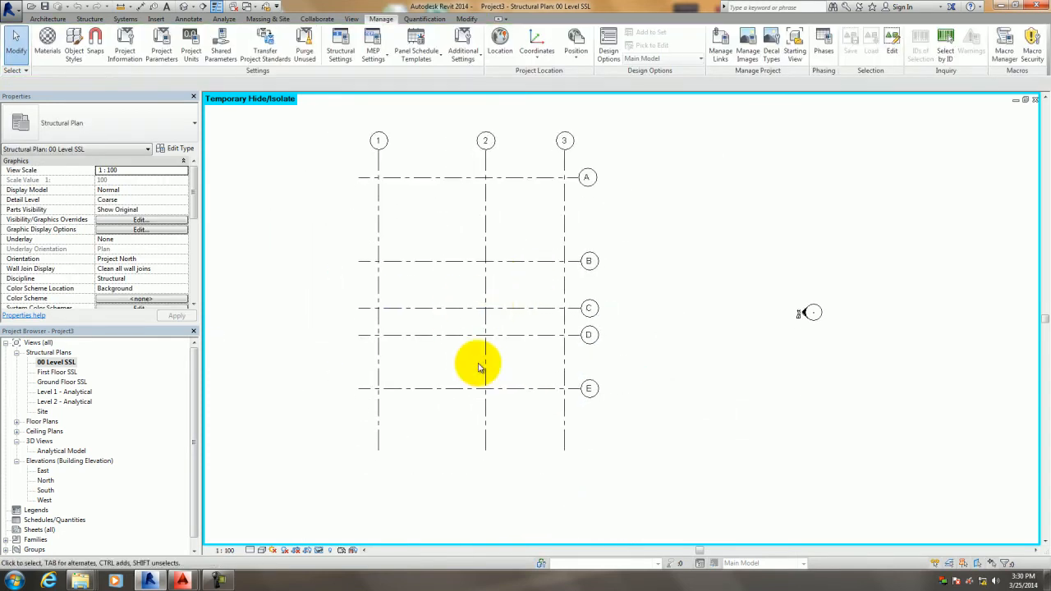
{"action": "left_click", "coordinate": [560, 384]}
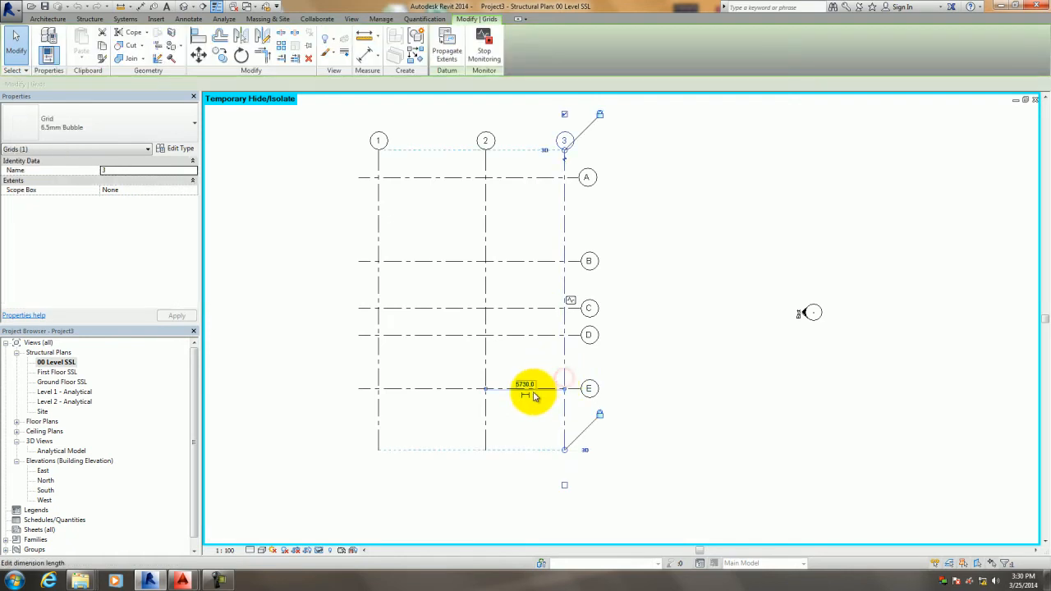
{"action": "left_click", "coordinate": [455, 390]}
{"action": "left_click", "coordinate": [458, 336]}
{"action": "left_click", "coordinate": [458, 309]}
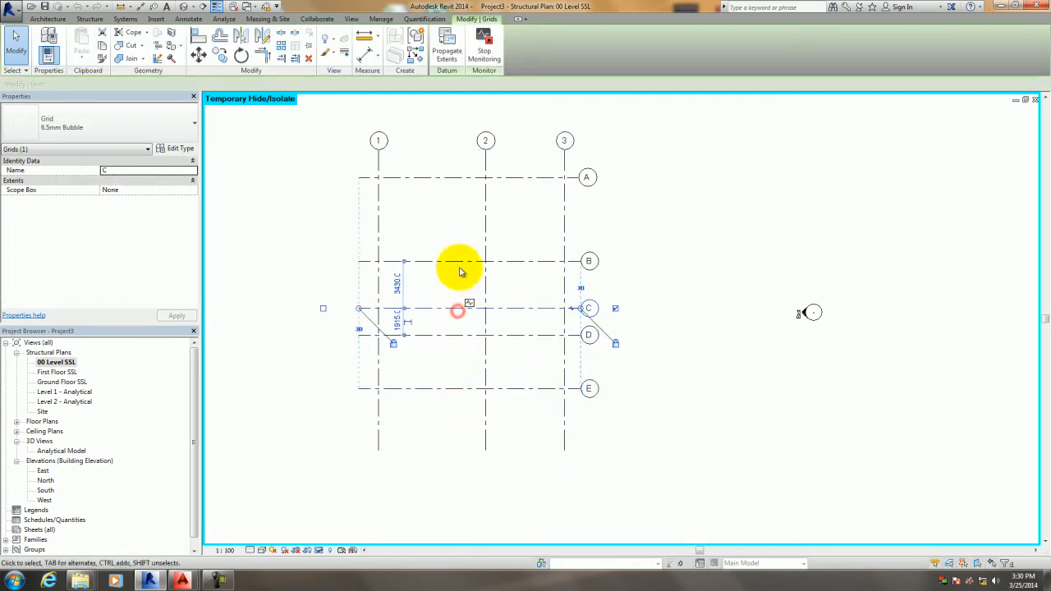
{"action": "left_click", "coordinate": [485, 231]}
{"action": "left_click", "coordinate": [445, 219]}
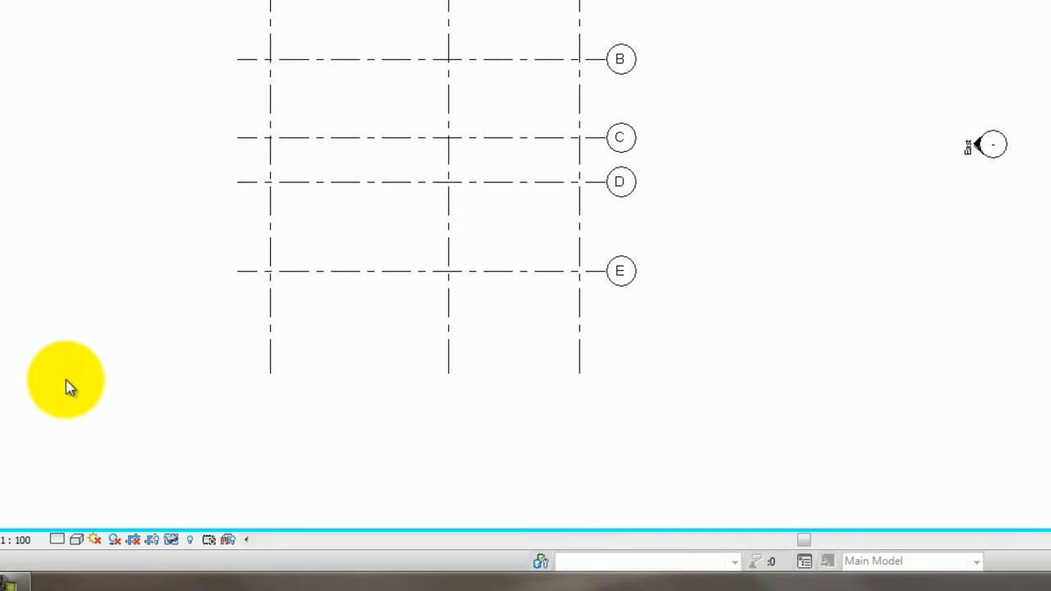
Reset Temporary Hide/Isolate in the plan to restore the GF.dwg drawing.
{"action": "left_click", "coordinate": [5, 584]}
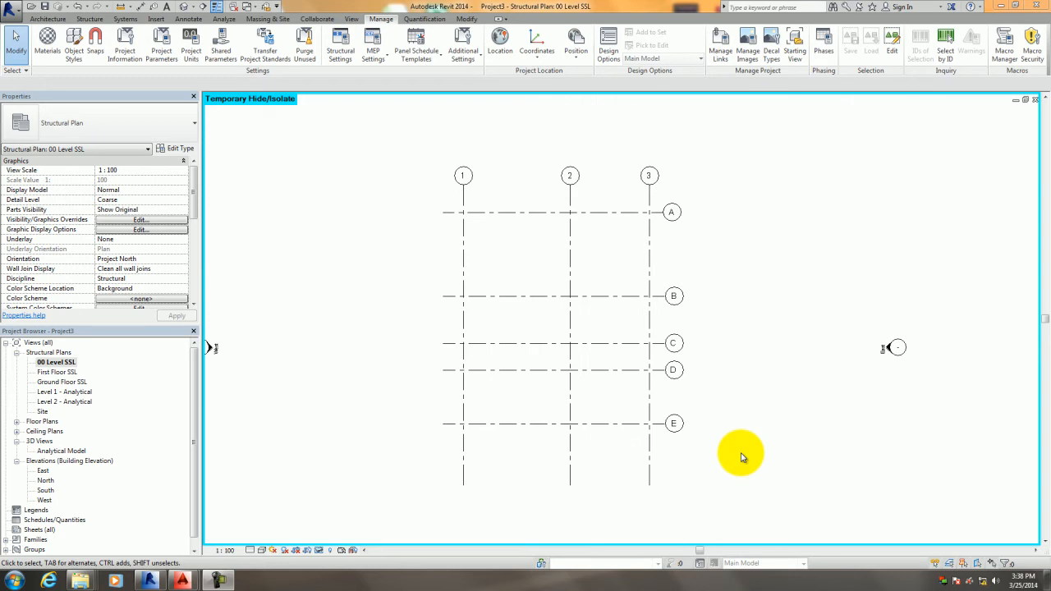
{"action": "left_click", "coordinate": [319, 550]}
{"action": "left_click", "coordinate": [353, 564]}
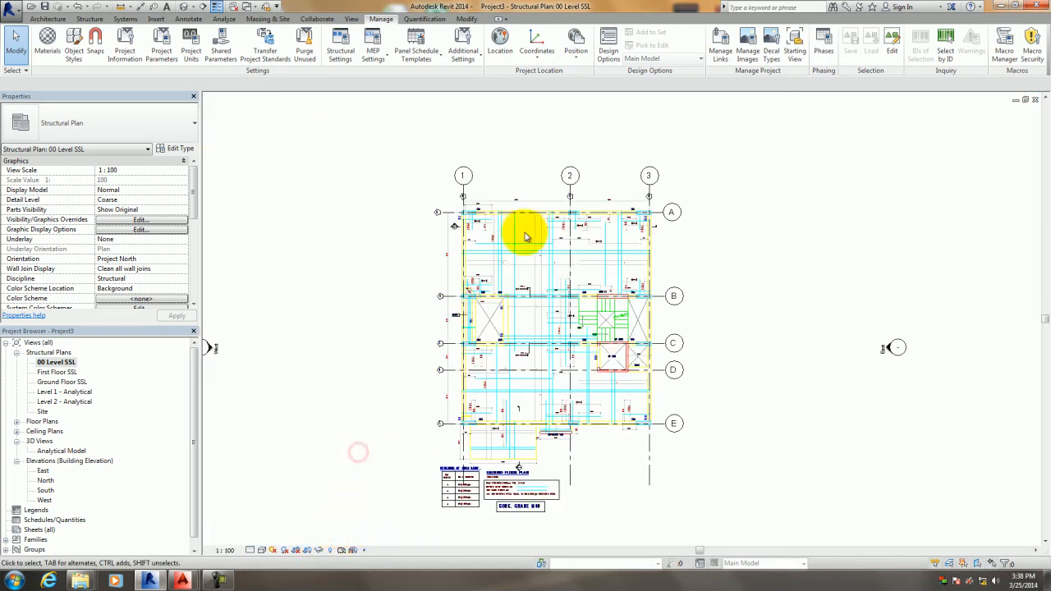
Examine how GF.dwg lines up with the copied grids around the intersection of grids A and 1.
{"action": "scroll", "coordinate": [526, 237], "scroll_direction": "up", "scroll_amount": 5}
{"action": "middle_click_drag", "start_coordinate": [472, 186], "coordinate": [500, 293]}
{"action": "scroll", "coordinate": [500, 293], "scroll_direction": "up", "scroll_amount": 3}
{"action": "mouse_move", "coordinate": [471, 335]}
{"action": "middle_mouse_down"}
{"action": "mouse_move", "coordinate": [525, 370]}
{"action": "mouse_move", "coordinate": [488, 331]}
{"action": "middle_mouse_up"}
{"action": "scroll", "coordinate": [502, 366], "scroll_direction": "up", "scroll_amount": 1}
{"action": "scroll", "coordinate": [464, 272], "scroll_direction": "up", "scroll_amount": 2}
{"action": "scroll", "coordinate": [464, 273], "scroll_direction": "down", "scroll_amount": 3}
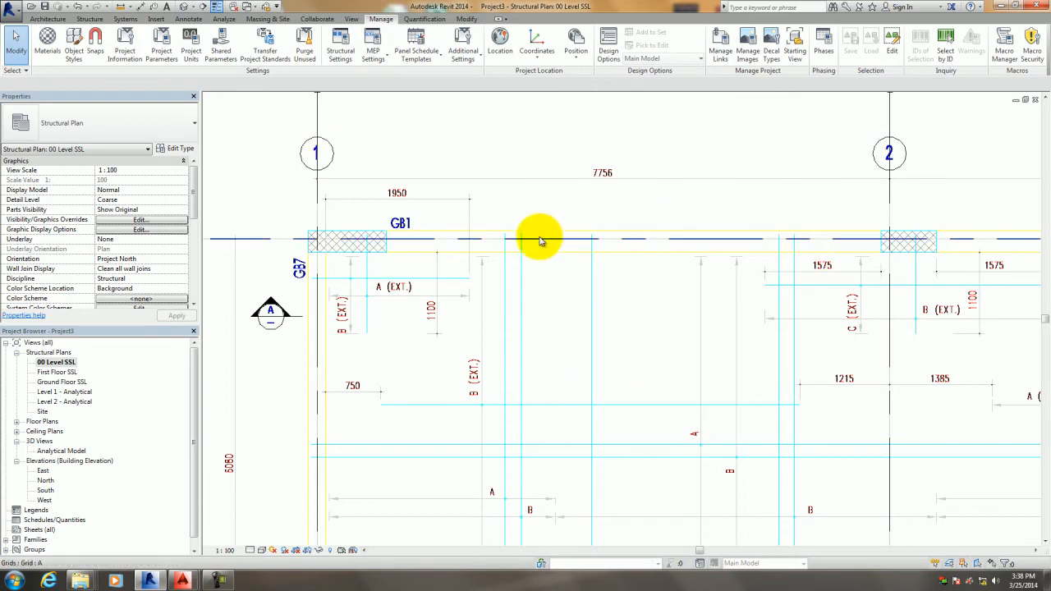
{"action": "middle_click_drag", "start_coordinate": [519, 299], "coordinate": [562, 292]}
{"action": "middle_click_drag", "start_coordinate": [477, 283], "coordinate": [492, 336]}
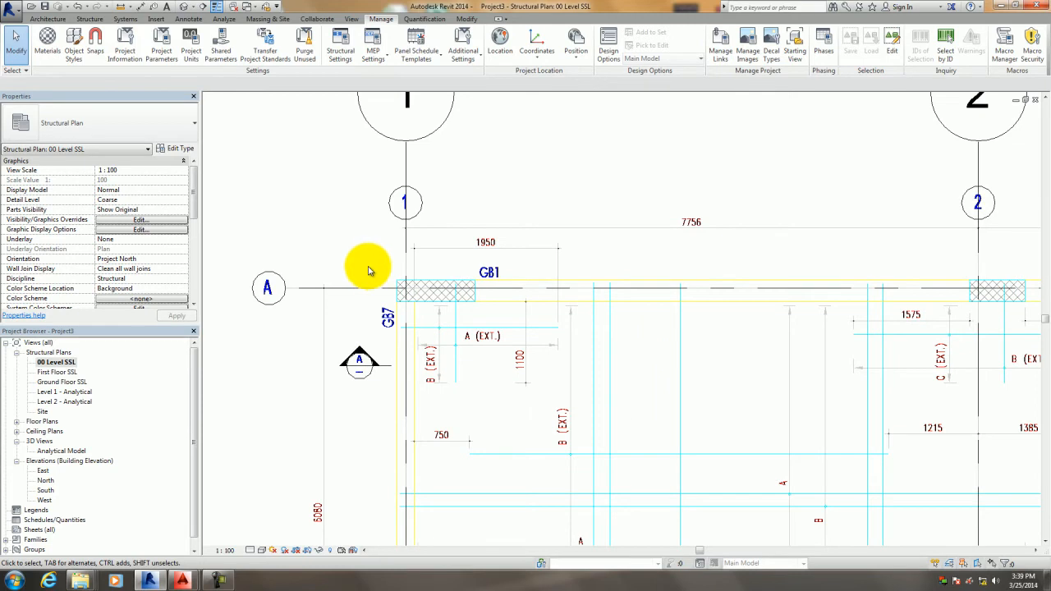
Measure the length of the hatched CAD column at grids A and 1 with an aligned dimension.
{"action": "scroll", "coordinate": [367, 268], "scroll_direction": "up", "scroll_amount": 1}
{"action": "key", "text": "d"}
{"action": "key", "text": "i"}
{"action": "scroll", "coordinate": [370, 288], "scroll_direction": "up", "scroll_amount": 3}
{"action": "left_click", "coordinate": [426, 312]}
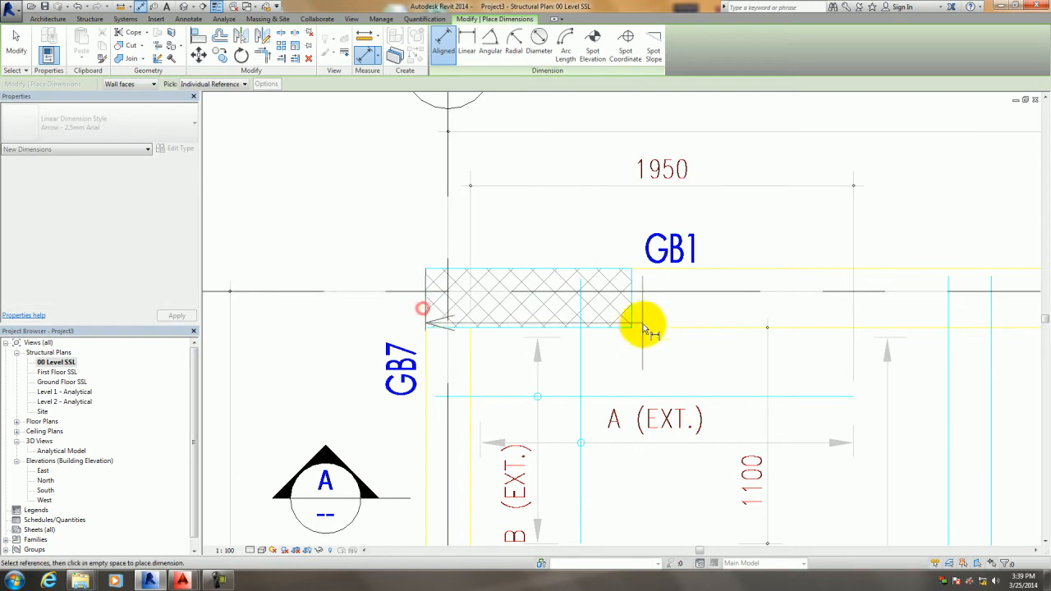
{"action": "left_click", "coordinate": [629, 305]}
{"action": "scroll", "coordinate": [629, 308], "scroll_direction": "down", "scroll_amount": 3}
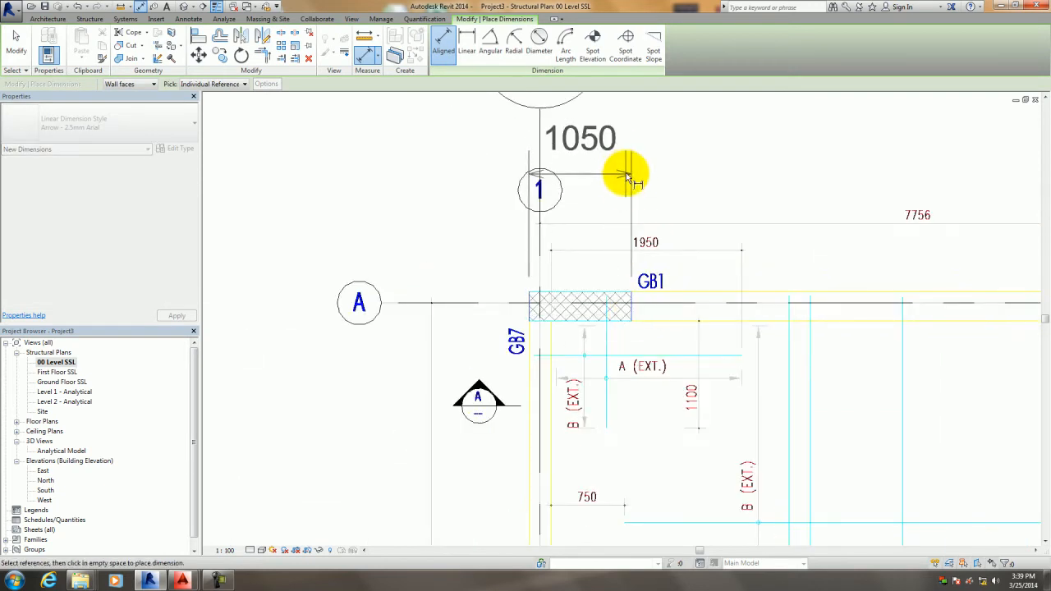
{"action": "left_click", "coordinate": [605, 160]}
Measure the width of the hatched CAD column at grids A and 1, and leave the dimension command.
{"action": "scroll", "coordinate": [630, 315], "scroll_direction": "up", "scroll_amount": 3}
{"action": "left_click", "coordinate": [513, 268]}
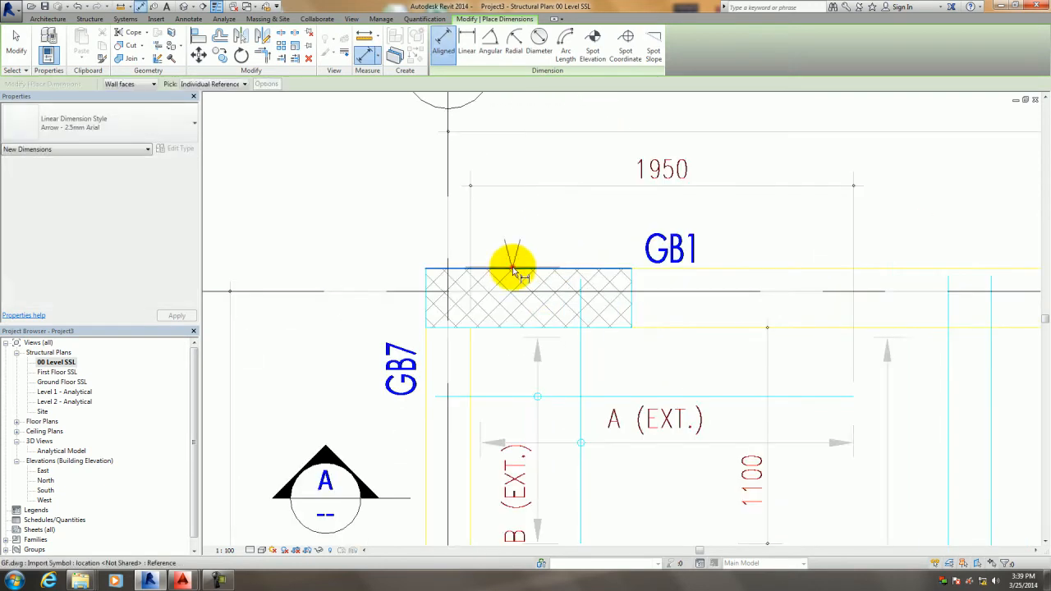
{"action": "left_click", "coordinate": [506, 328]}
{"action": "scroll", "coordinate": [373, 320], "scroll_direction": "down", "scroll_amount": 2}
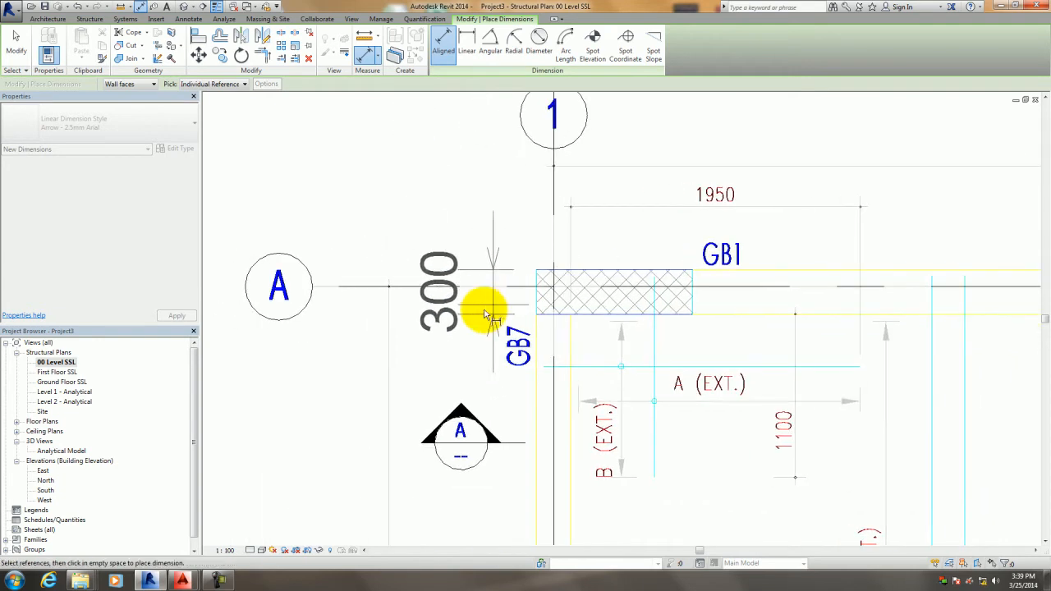
{"action": "scroll", "coordinate": [444, 312], "scroll_direction": "up", "scroll_amount": 2}
{"action": "key", "text": "Escape"}
{"action": "key", "text": "Escape"}
{"action": "scroll", "coordinate": [370, 246], "scroll_direction": "down", "scroll_amount": 1}
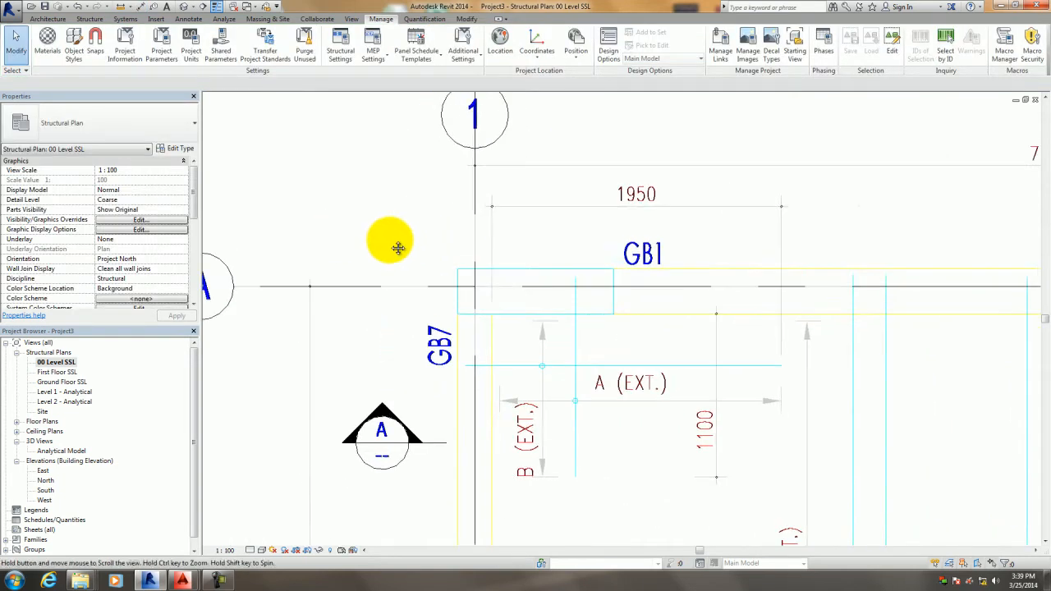
Place a 300 x 450mm M_Concrete-Rectangular-Column about 660 mm left of grid 1 and 420 mm above grid A.
{"action": "left_click", "coordinate": [89, 19]}
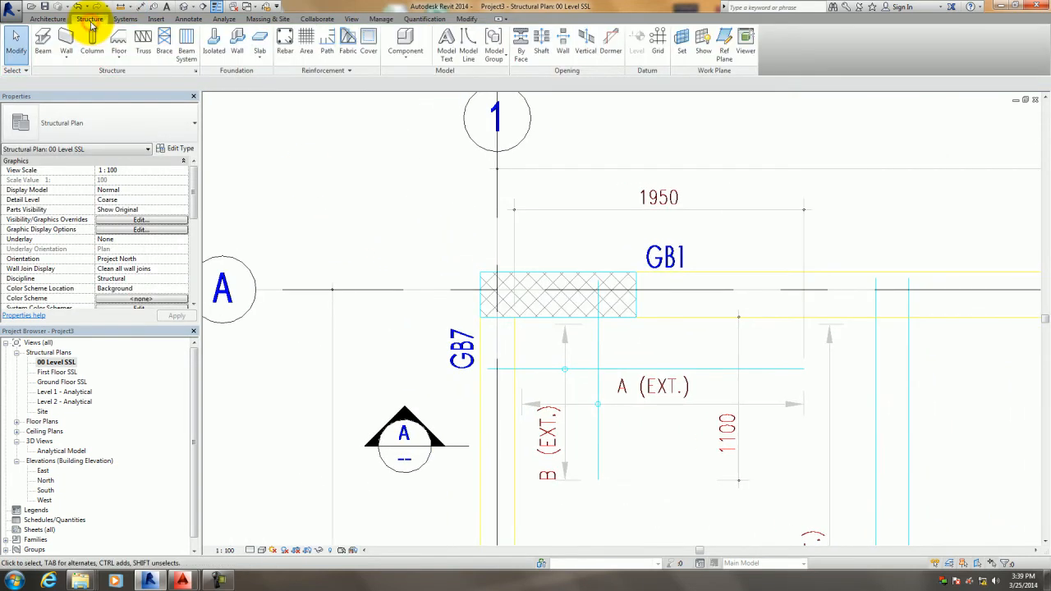
{"action": "left_click", "coordinate": [92, 43]}
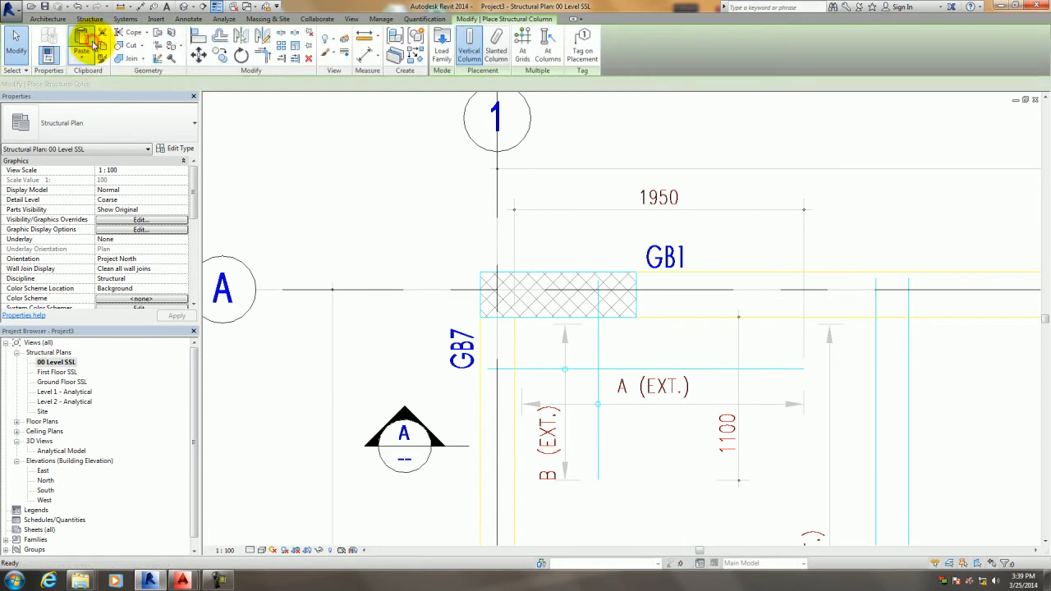
{"action": "left_click", "coordinate": [123, 127]}
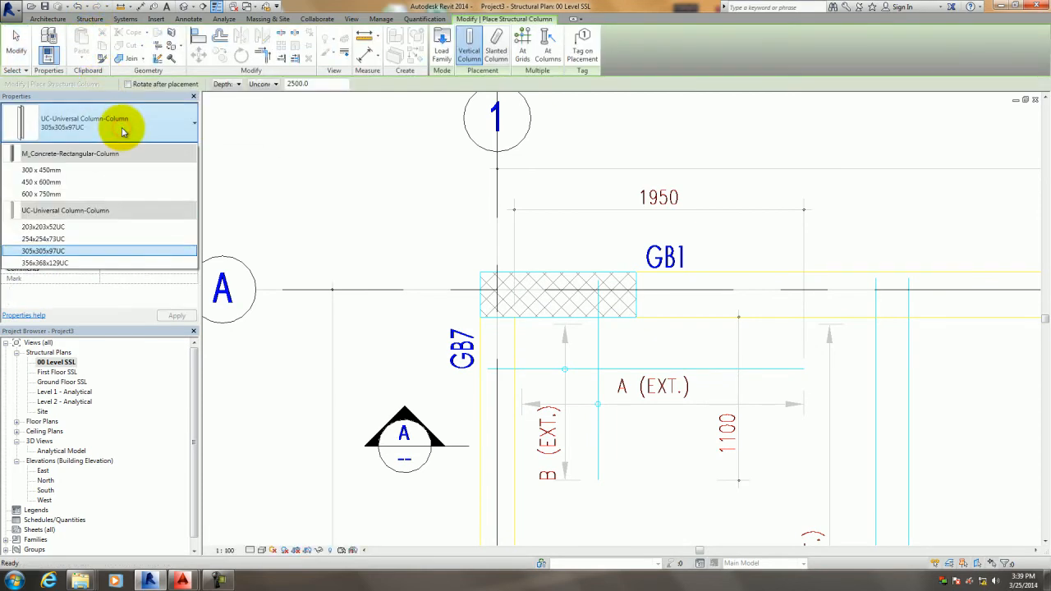
{"action": "left_click", "coordinate": [73, 170]}
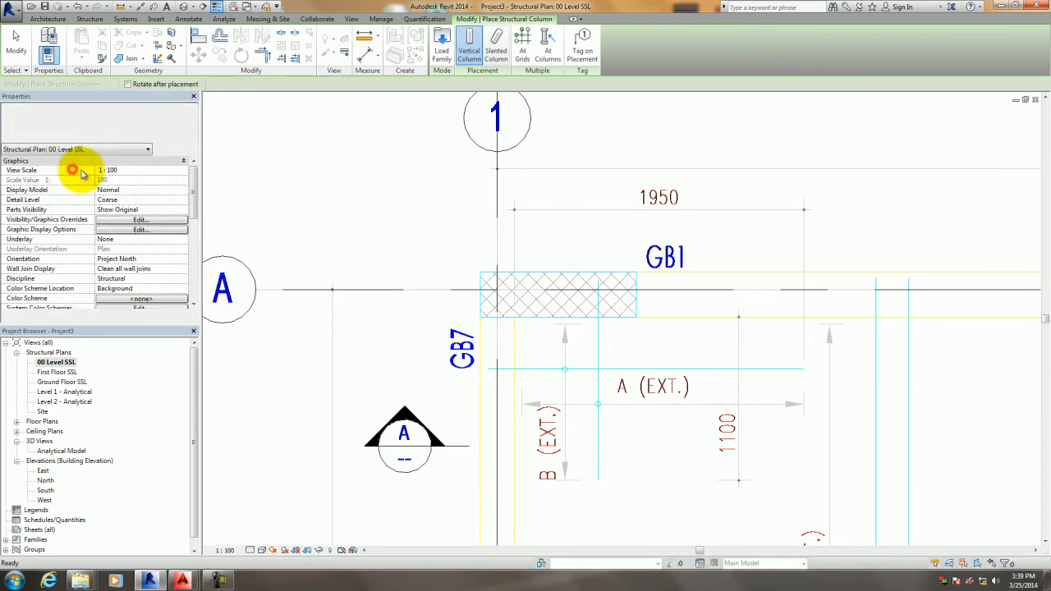
{"action": "left_click", "coordinate": [398, 227]}
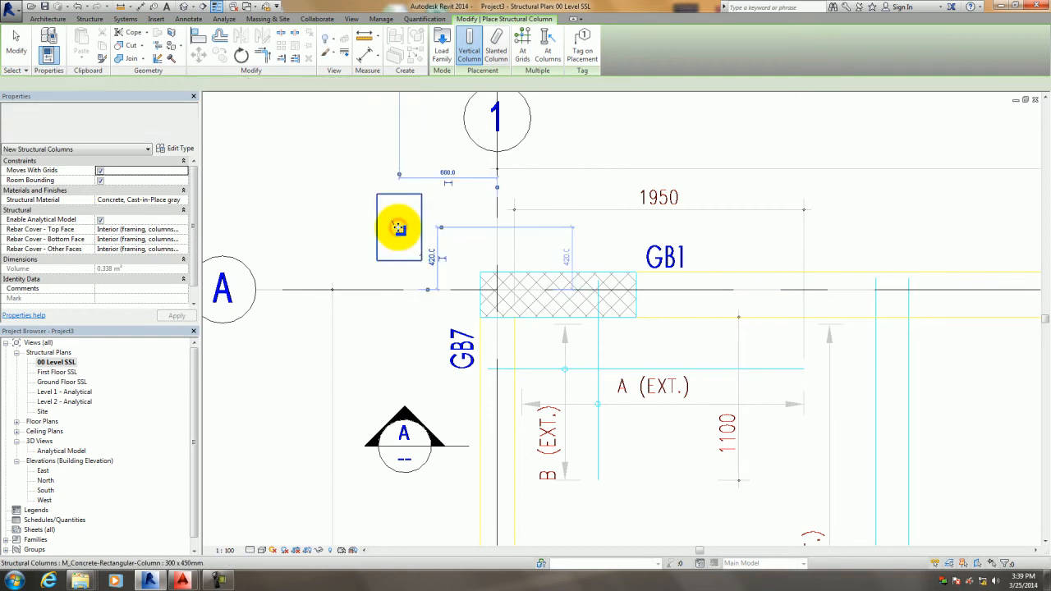
{"action": "key", "text": "Escape"}
{"action": "key", "text": "Escape"}
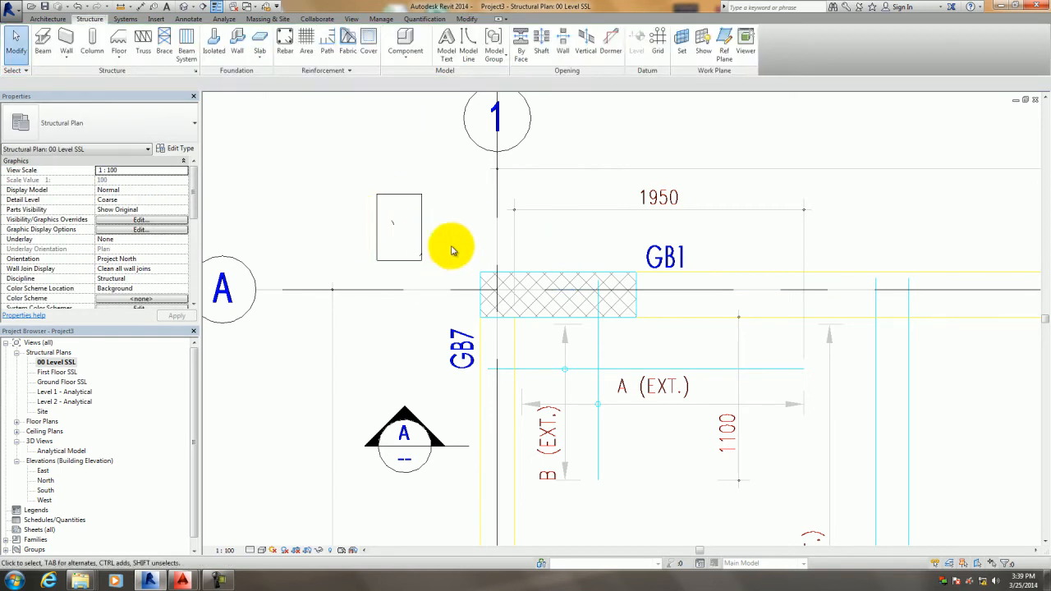
Dimension the width of the hatched CAD column at grids A and 1, placing the dimension beyond grid bubble A.
{"action": "middle_click_drag", "start_coordinate": [424, 235], "coordinate": [398, 248]}
{"action": "key", "text": "i"}
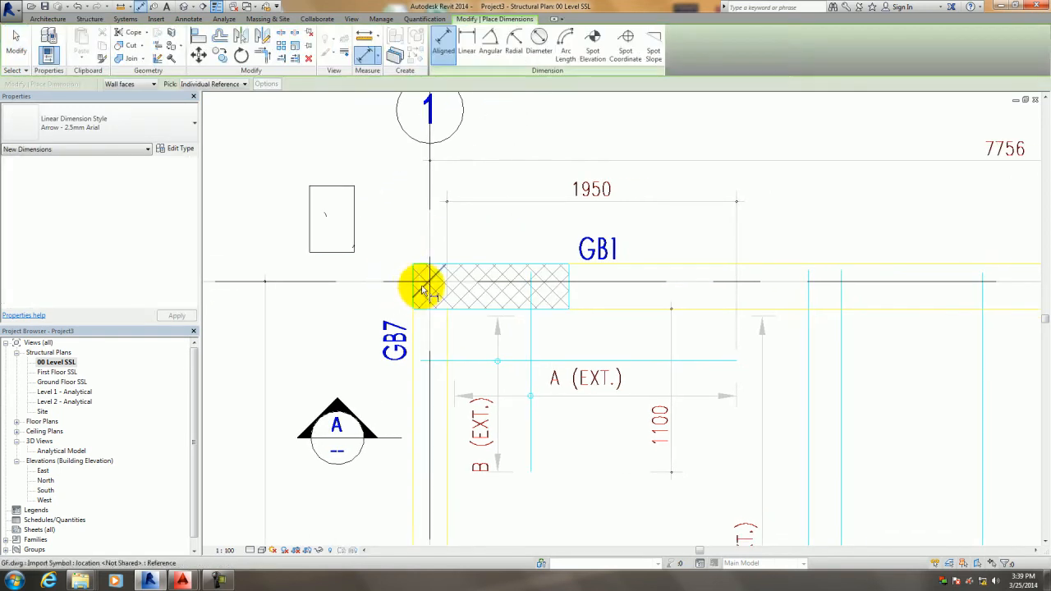
{"action": "left_click", "coordinate": [416, 264]}
{"action": "left_click", "coordinate": [430, 309]}
{"action": "scroll", "coordinate": [363, 304], "scroll_direction": "down", "scroll_amount": 1}
{"action": "middle_click_drag", "start_coordinate": [365, 306], "coordinate": [477, 305]}
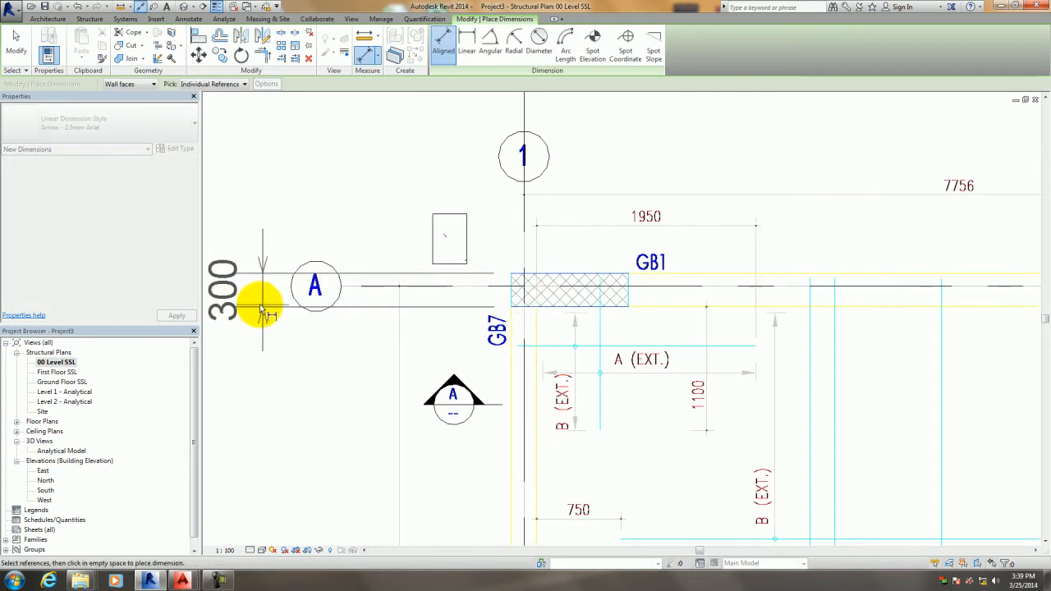
{"action": "left_click", "coordinate": [257, 310]}
{"action": "key", "text": "Escape"}
{"action": "key", "text": "Escape"}
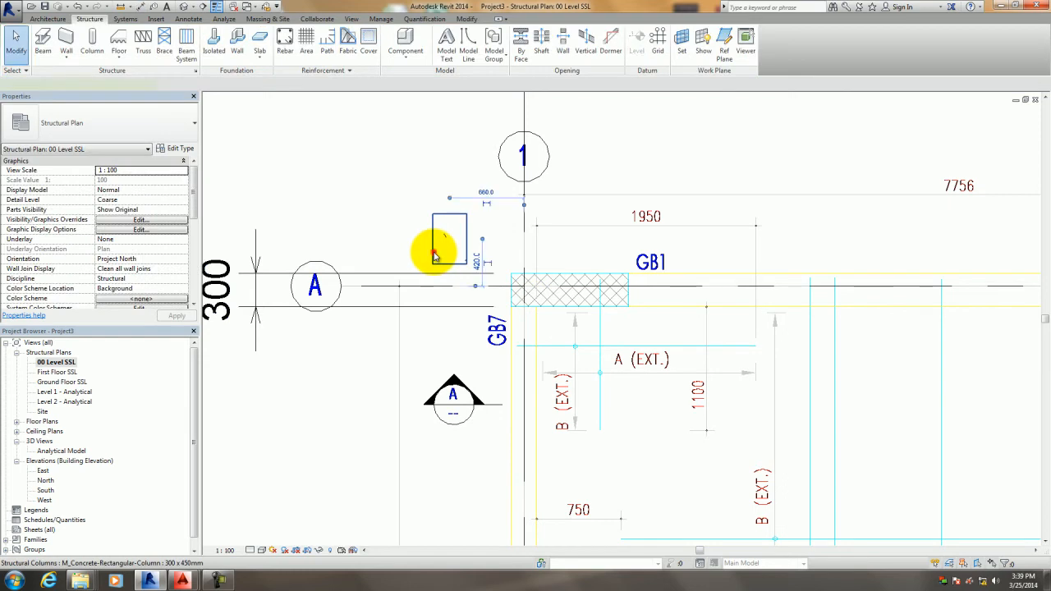
Rotate the placed concrete column by 90 degrees so its long side runs parallel to grid A.
{"action": "left_click", "coordinate": [425, 253]}
{"action": "key", "text": "space"}
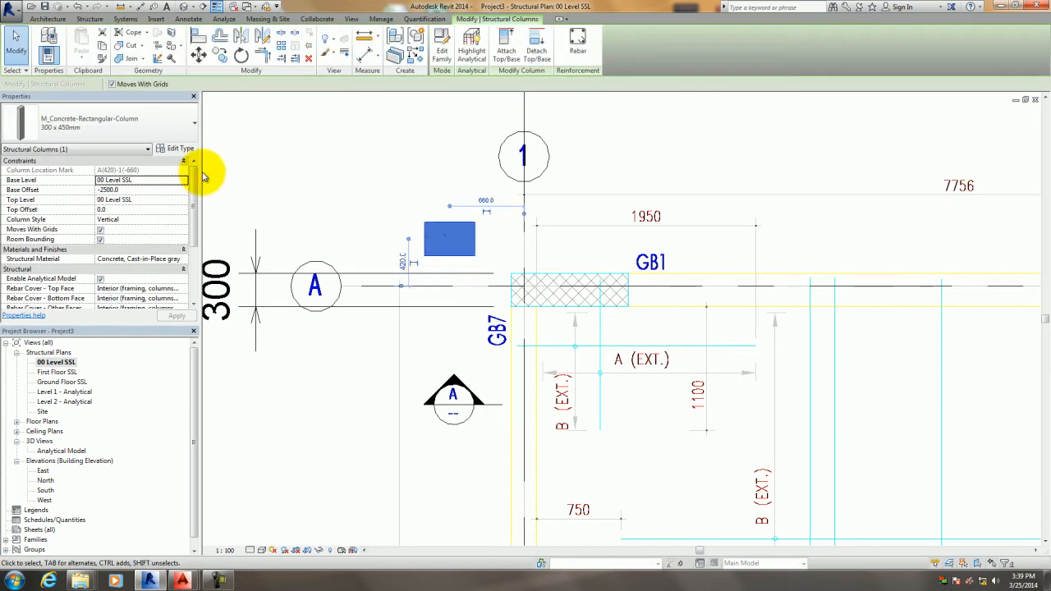
Duplicate the selected concrete column's type and name the new type 1050 x 300mm.
{"action": "left_click", "coordinate": [180, 151]}
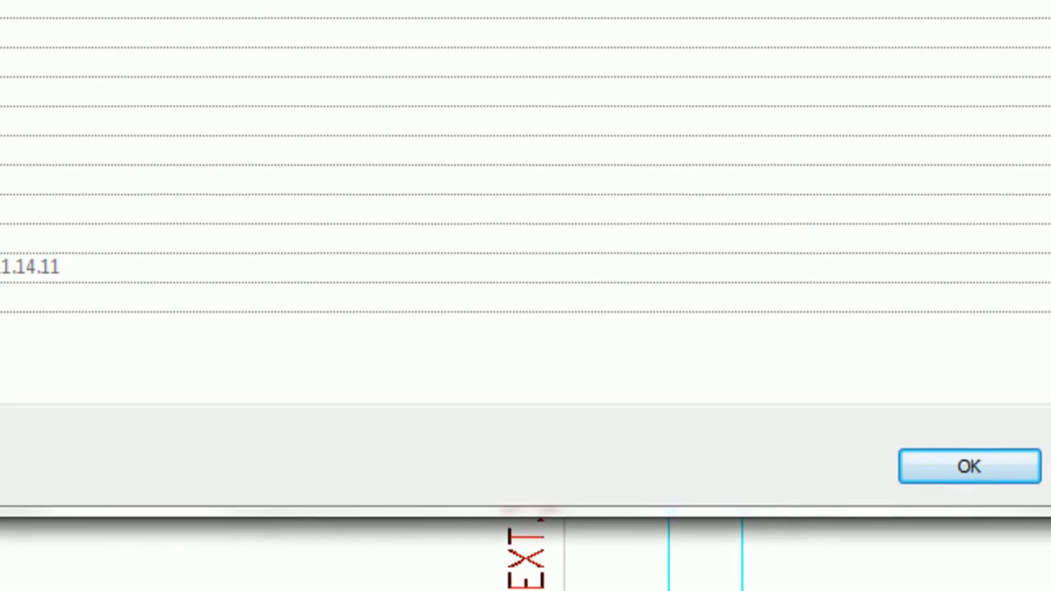
{"action": "left_click", "coordinate": [1048, 4]}
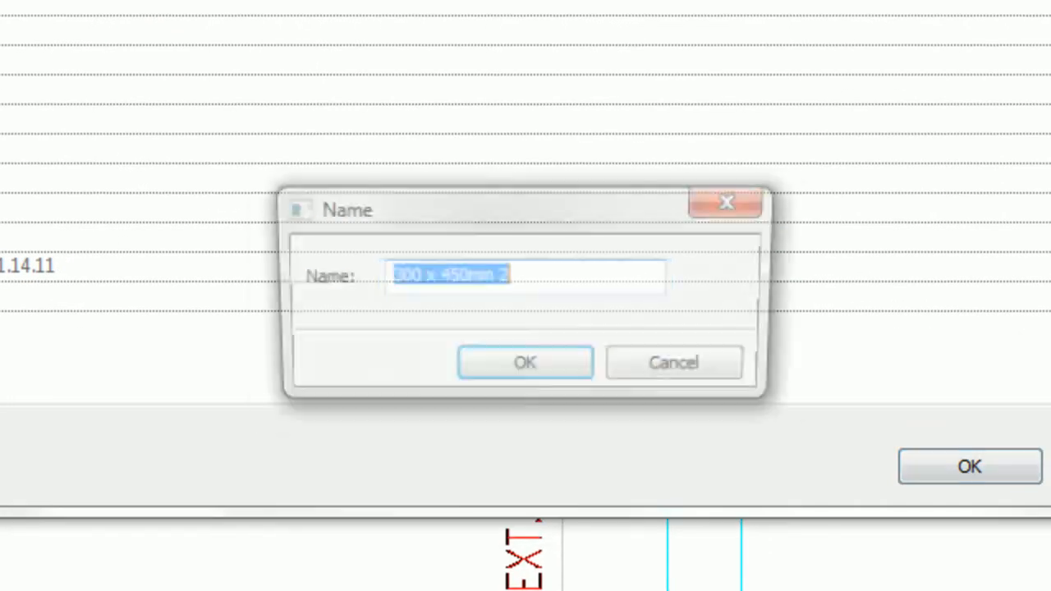
{"action": "left_click", "coordinate": [418, 277]}
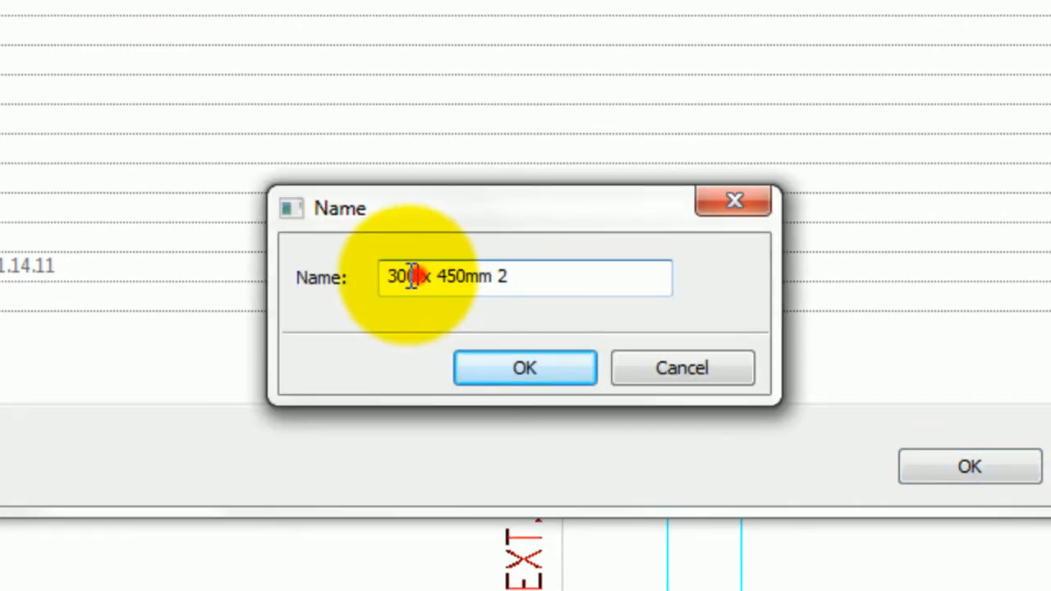
{"action": "double_click", "coordinate": [403, 277]}
{"action": "type", "text": "1050"}
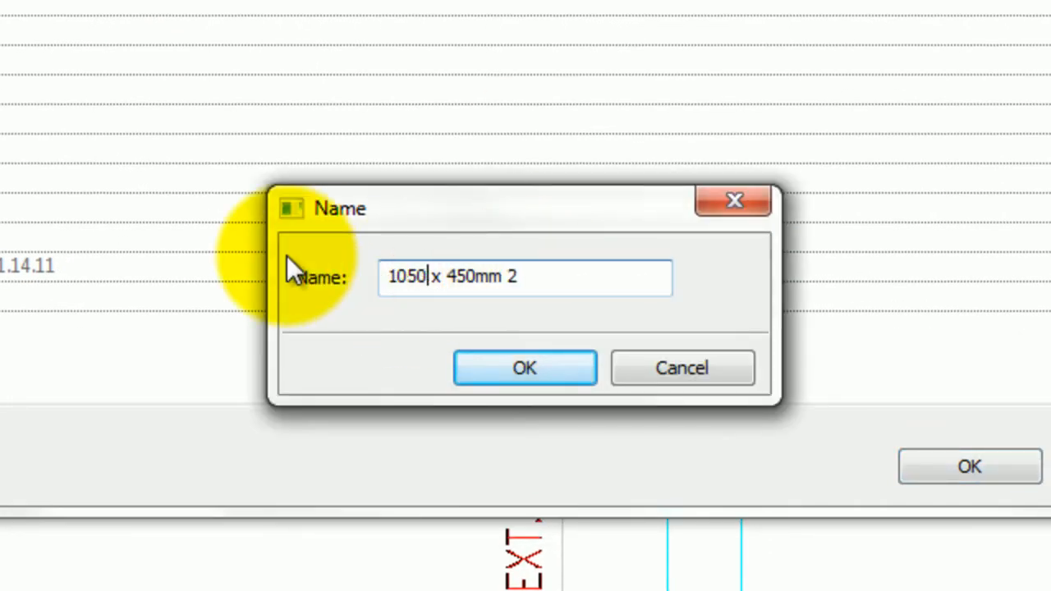
{"action": "key", "text": "Right"}
{"action": "key", "text": "Right"}
{"action": "key", "text": "Right"}
{"action": "key", "text": "Delete"}
{"action": "key", "text": "Delete"}
{"action": "type", "text": "3"}
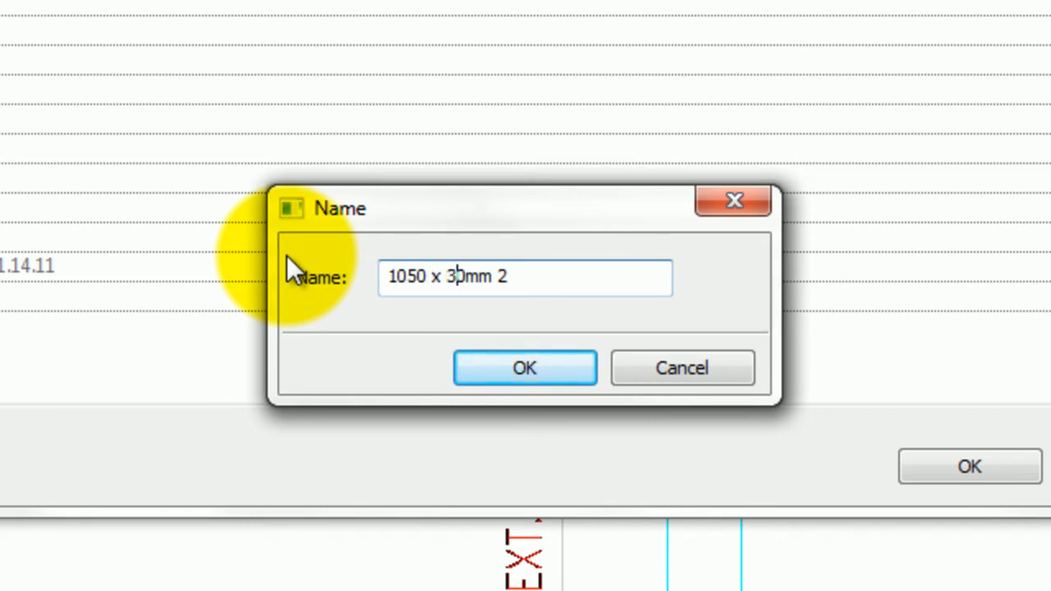
{"action": "key", "text": "Delete"}
{"action": "left_click", "coordinate": [525, 370]}
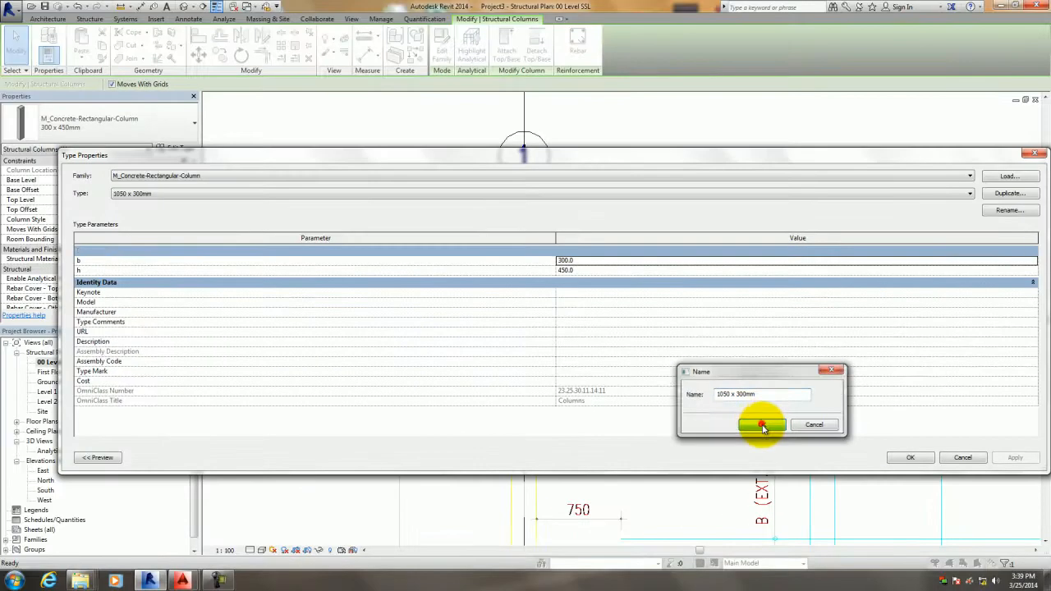
Set the new type's b to 1050 and h to 300, and rotate the column so its long side runs parallel to grid A.
{"action": "left_click", "coordinate": [594, 262]}
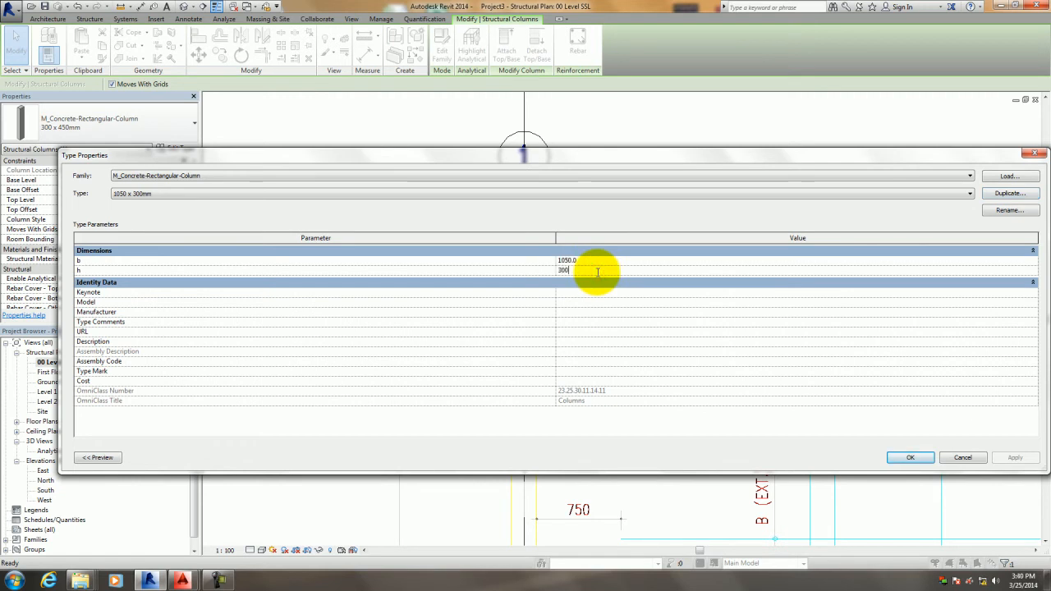
{"action": "left_click", "coordinate": [910, 458]}
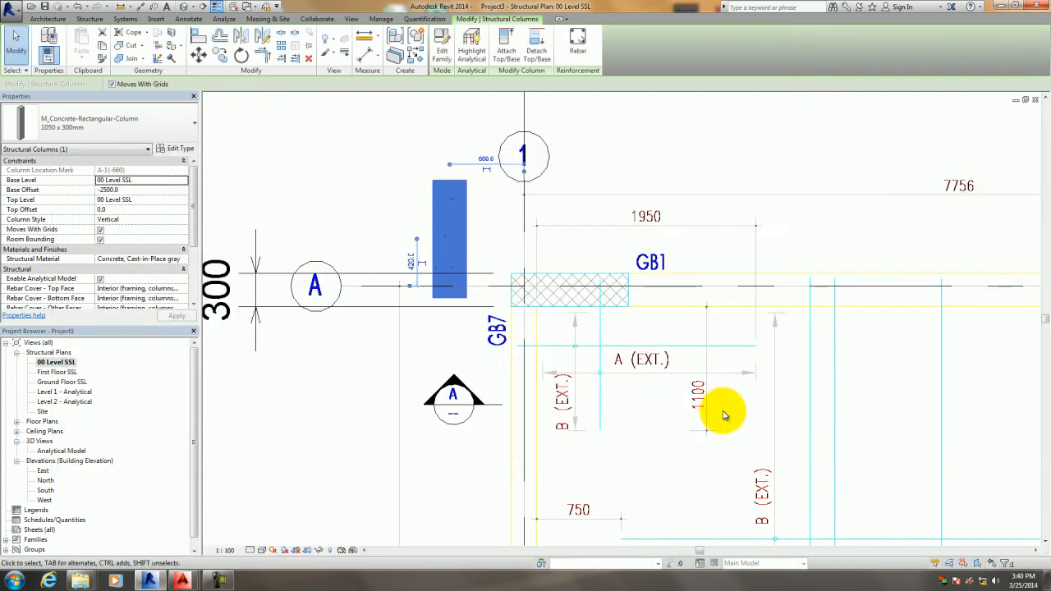
{"action": "key", "text": "space"}
{"action": "left_click", "coordinate": [425, 199]}
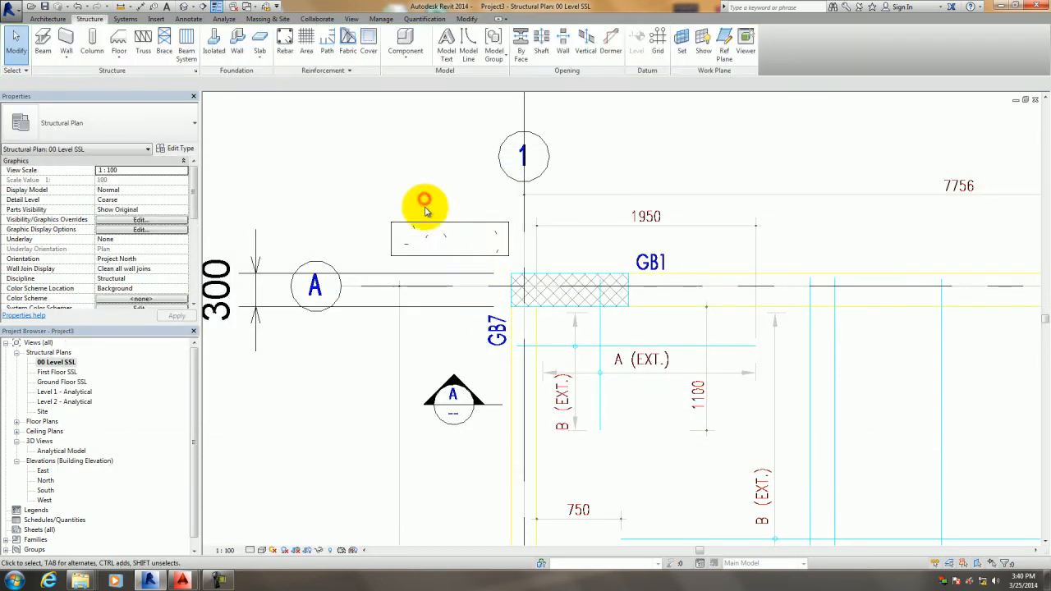
{"action": "middle_click_drag", "start_coordinate": [434, 210], "coordinate": [384, 226]}
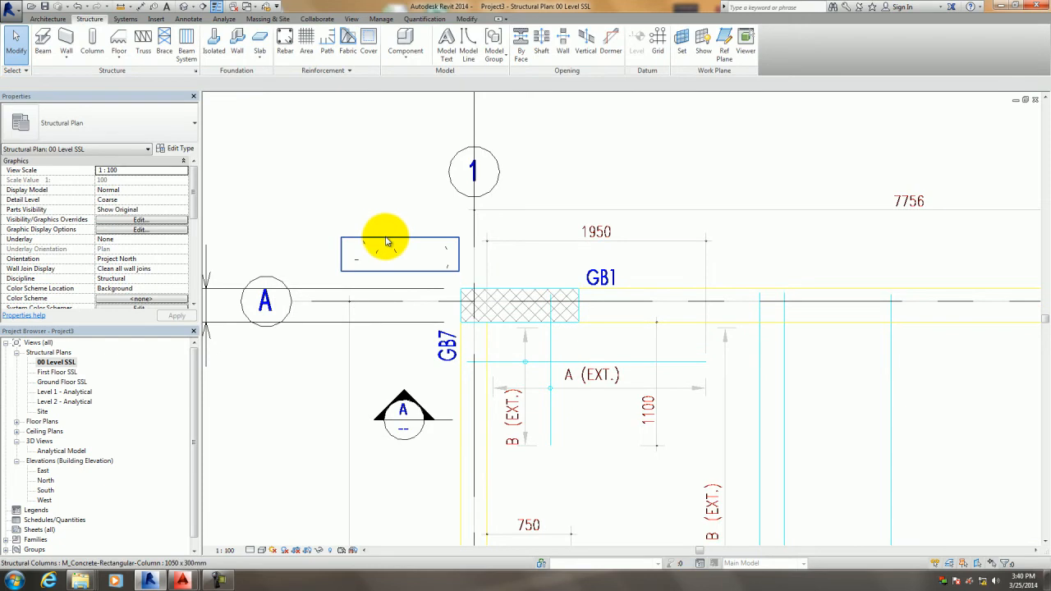
Set the column's top level to Ground Floor SSL and its base offset to 0.
{"action": "left_click", "coordinate": [385, 240]}
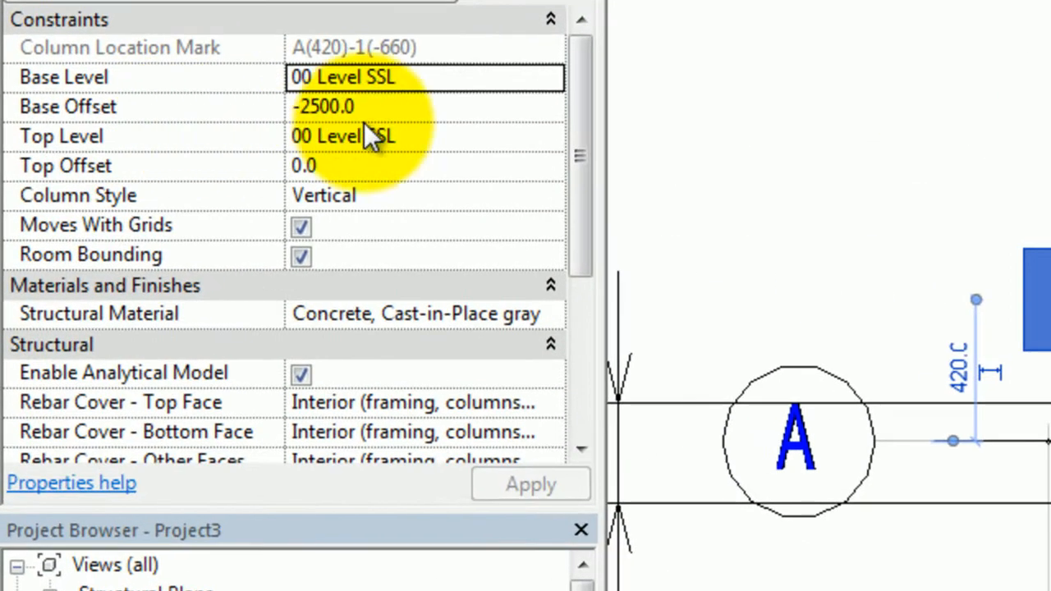
{"action": "left_click", "coordinate": [133, 191]}
{"action": "double_click", "coordinate": [402, 111]}
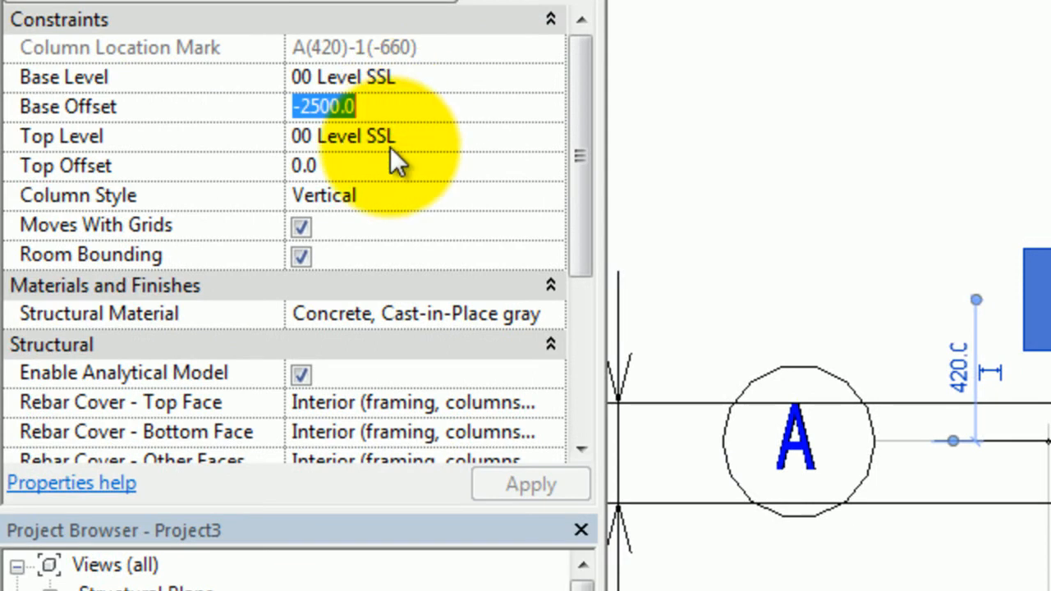
{"action": "left_click", "coordinate": [488, 141]}
{"action": "left_click", "coordinate": [550, 140]}
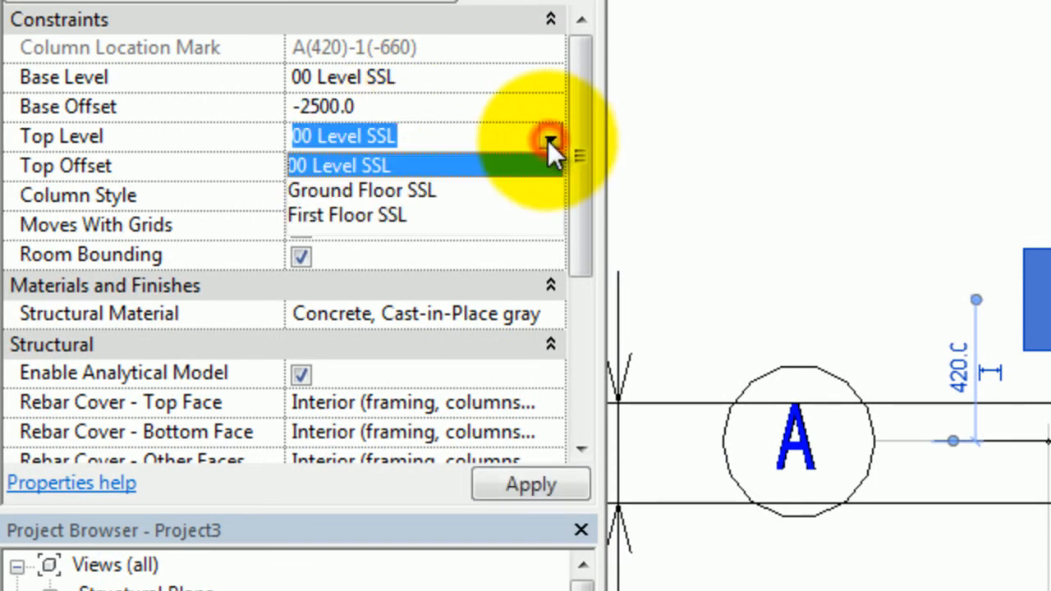
{"action": "left_click", "coordinate": [406, 191]}
{"action": "left_click", "coordinate": [359, 113]}
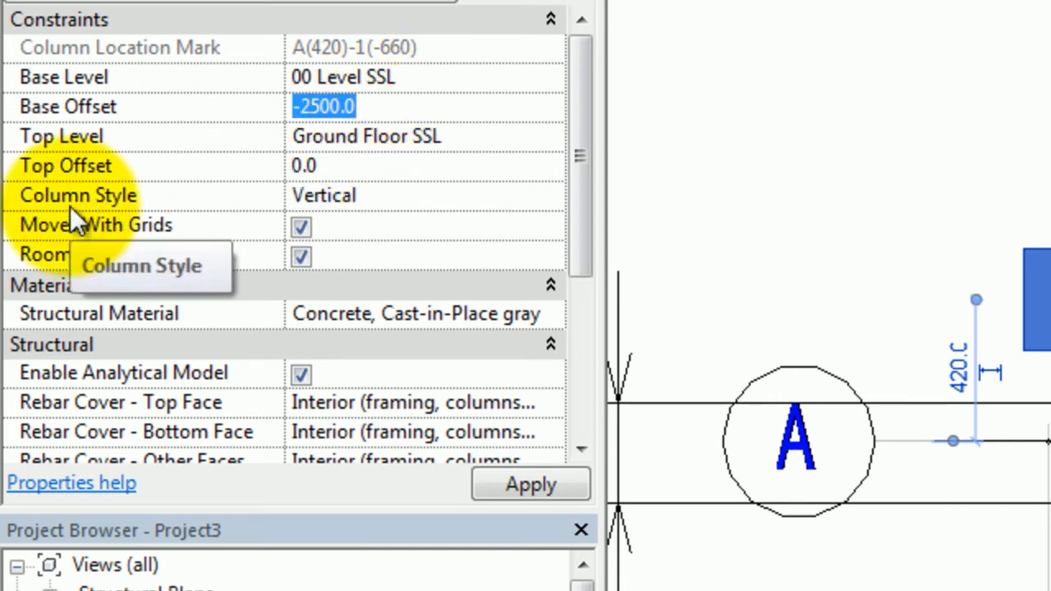
{"action": "type", "text": "0"}
{"action": "key", "text": "Escape"}
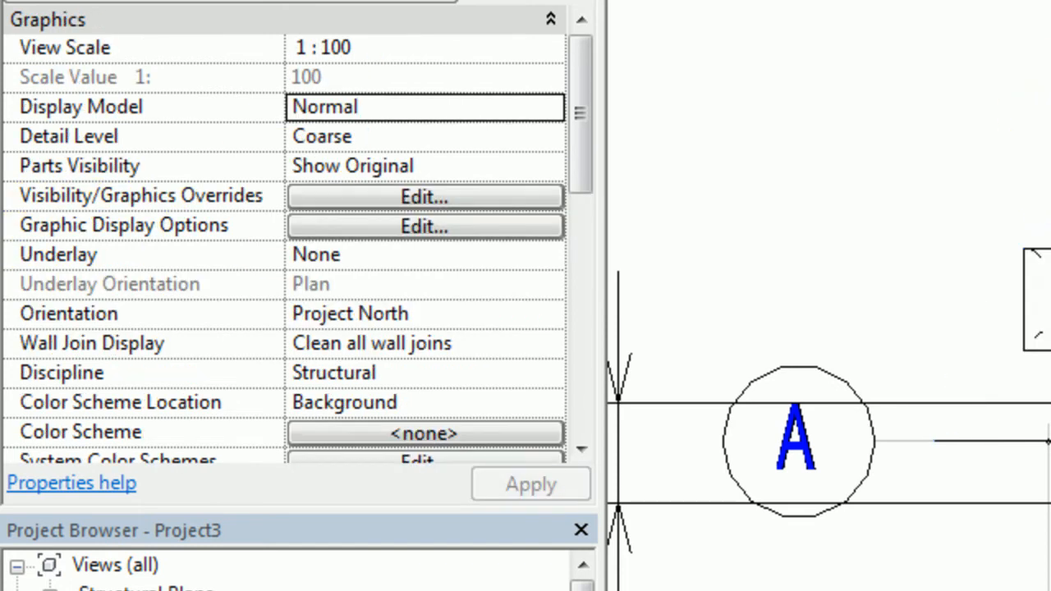
Move the column by its upper corner nearest grid 1 onto the matching corner of the hatched CAD column at grids A and 1.
{"action": "middle_click_drag", "start_coordinate": [1050, 223], "coordinate": [867, 224]}
{"action": "left_click", "coordinate": [870, 242]}
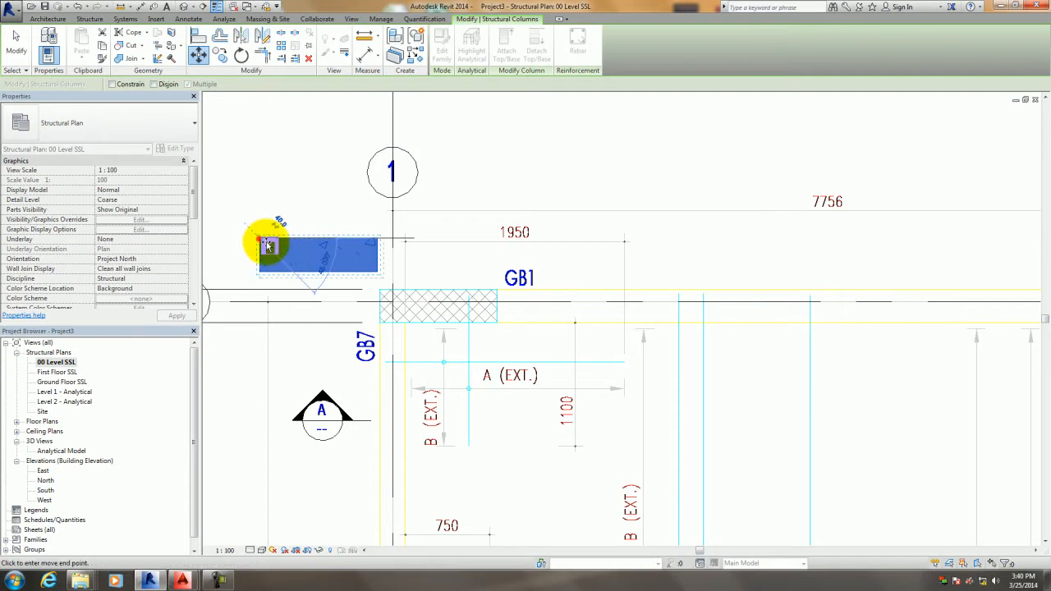
{"action": "scroll", "coordinate": [377, 296], "scroll_direction": "up", "scroll_amount": 4}
{"action": "left_click", "coordinate": [382, 277]}
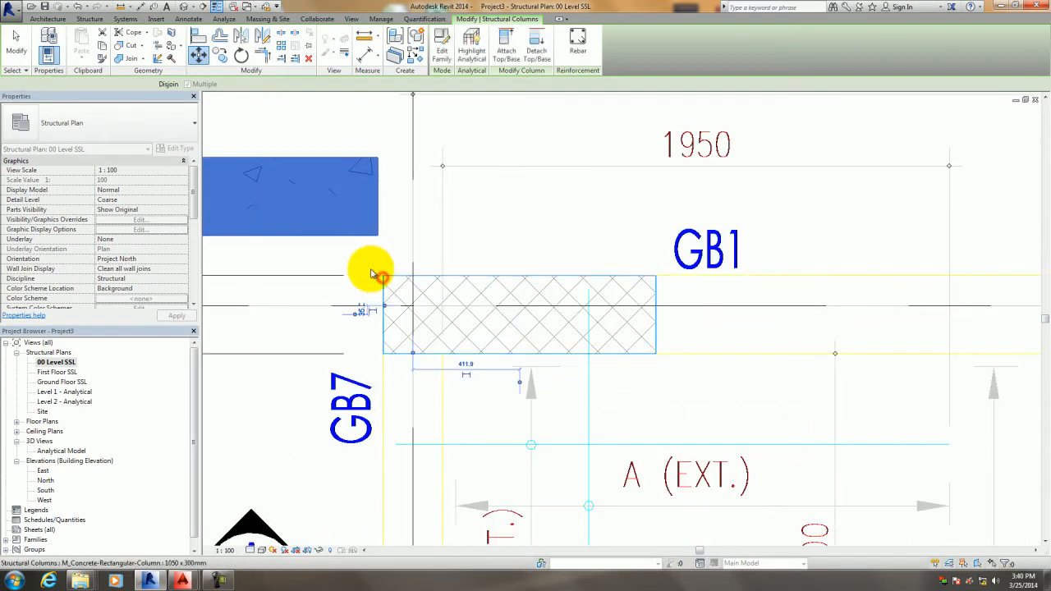
{"action": "left_click", "coordinate": [333, 231]}
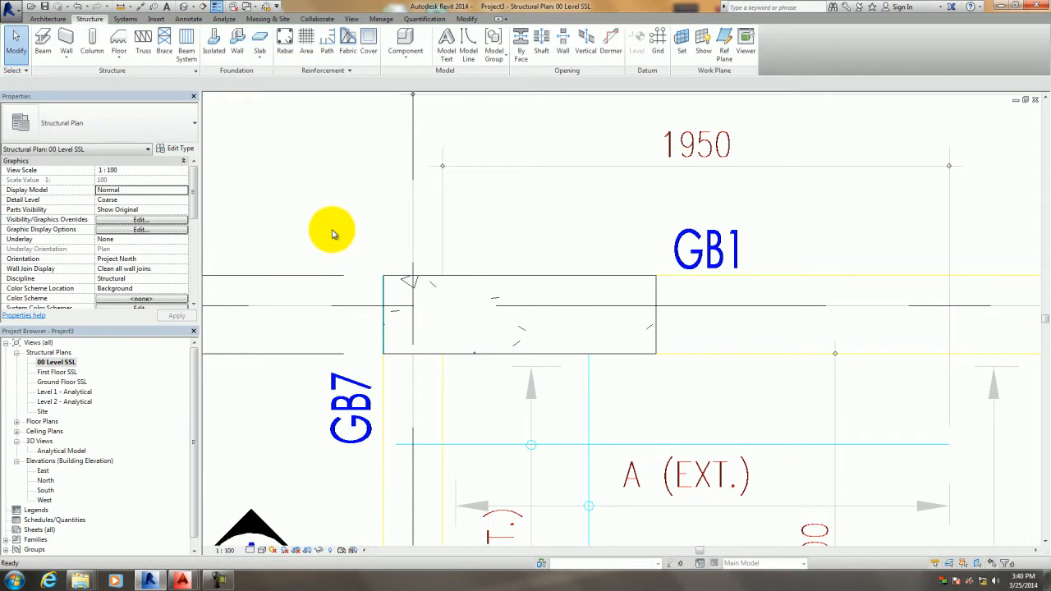
Tile the default 3D view beside the 00 Level SSL plan with the unneeded view windows minimised, and open the North elevation.
{"action": "left_click", "coordinate": [186, 7]}
{"action": "scroll", "coordinate": [418, 280], "scroll_direction": "down", "scroll_amount": 3}
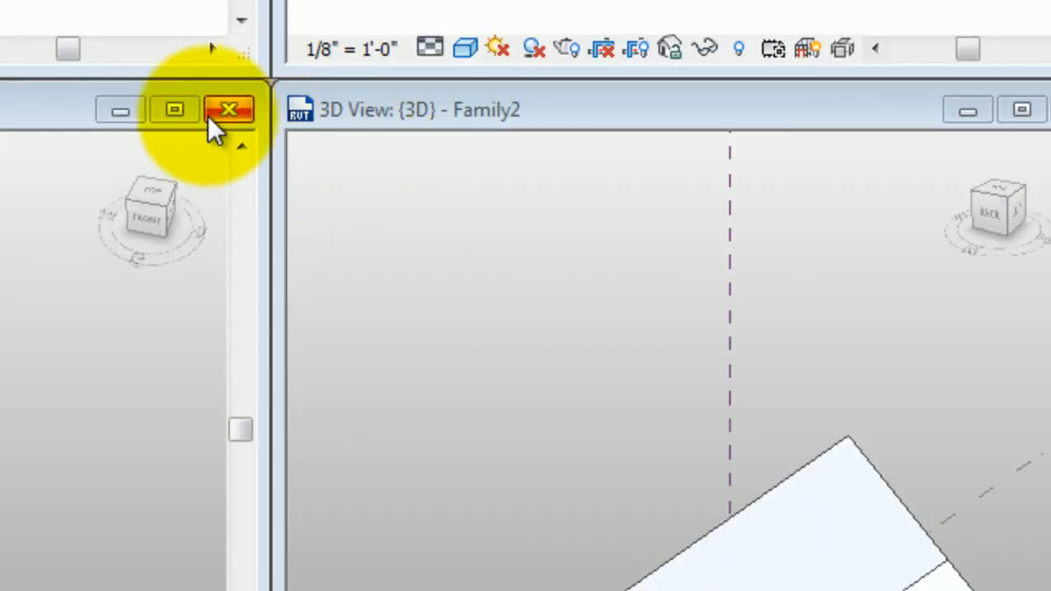
{"action": "left_click", "coordinate": [109, 110]}
{"action": "left_click", "coordinate": [953, 115]}
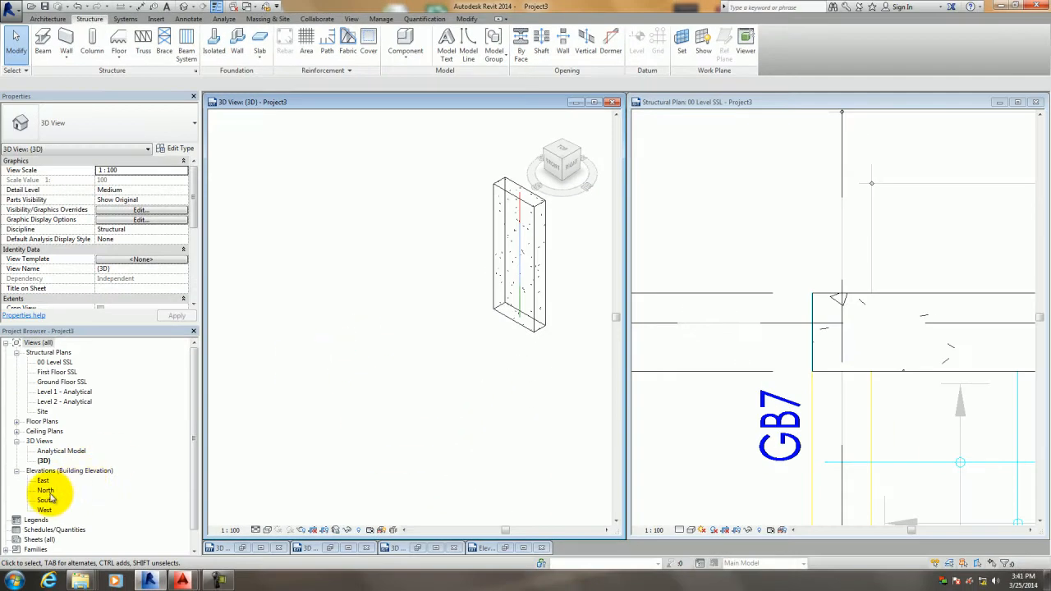
{"action": "double_click", "coordinate": [47, 491]}
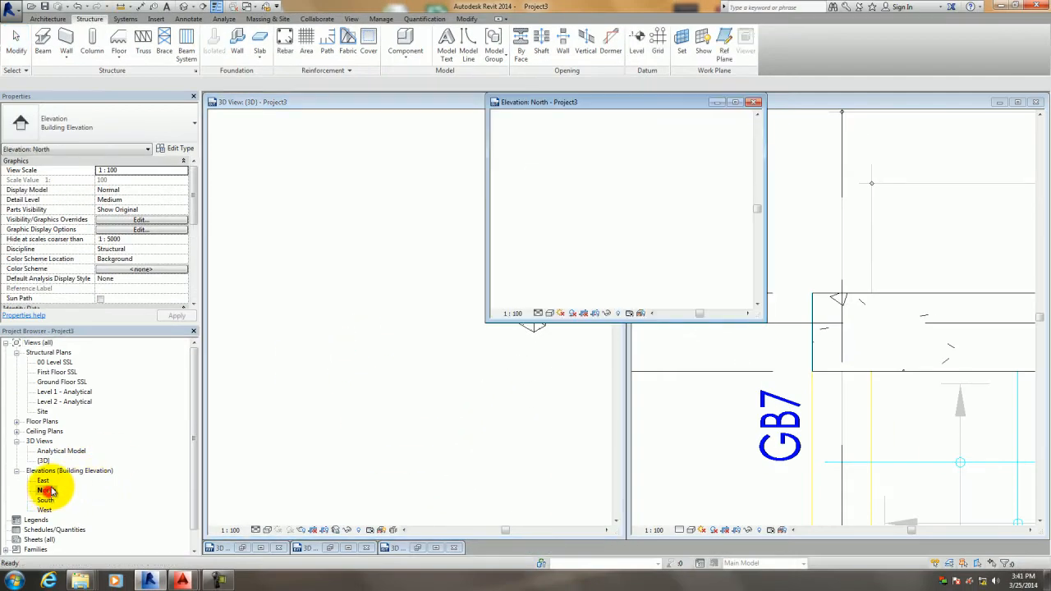
Enlarge the North elevation window and examine how the grid 1 column spans between 00 Level SSL and Ground Floor SSL.
{"action": "scroll", "coordinate": [612, 251], "scroll_direction": "down", "scroll_amount": 2}
{"action": "scroll", "coordinate": [629, 230], "scroll_direction": "up", "scroll_amount": 6}
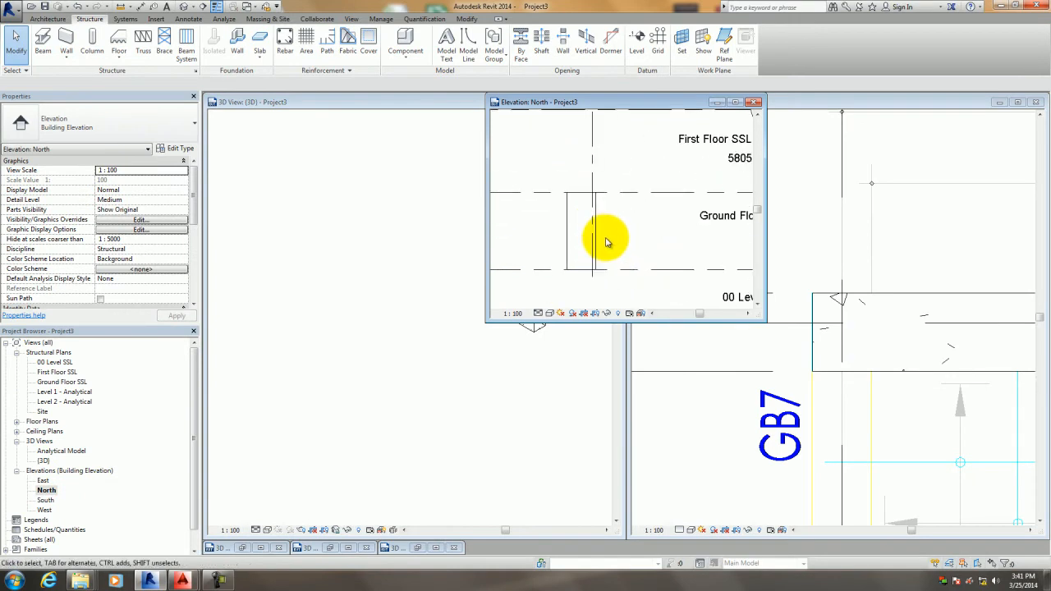
{"action": "scroll", "coordinate": [627, 250], "scroll_direction": "down", "scroll_amount": 2}
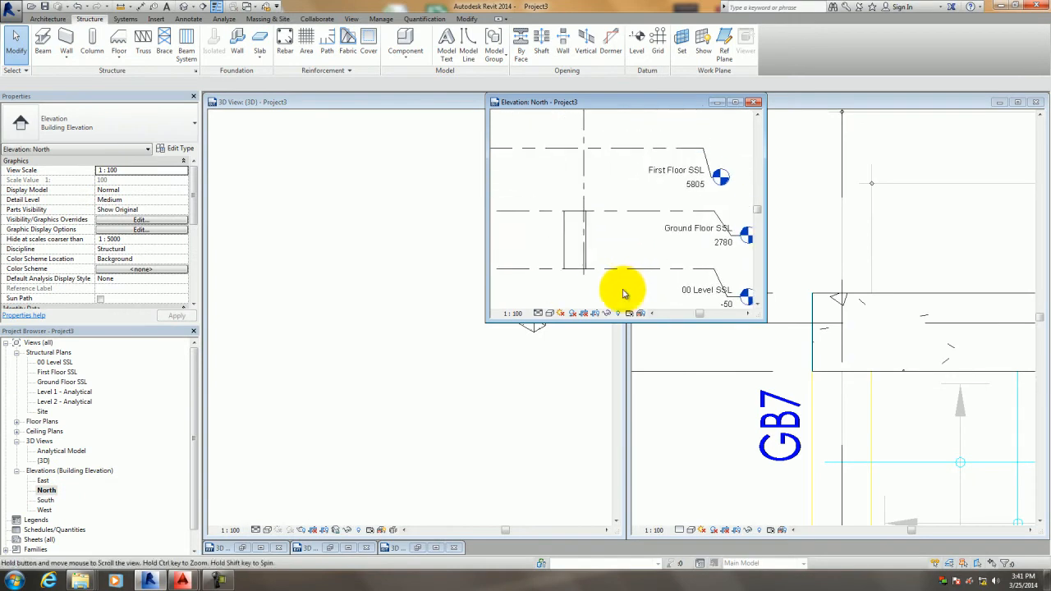
{"action": "left_click_drag", "start_coordinate": [764, 322], "coordinate": [914, 470]}
{"action": "middle_click_drag", "start_coordinate": [594, 326], "coordinate": [670, 403]}
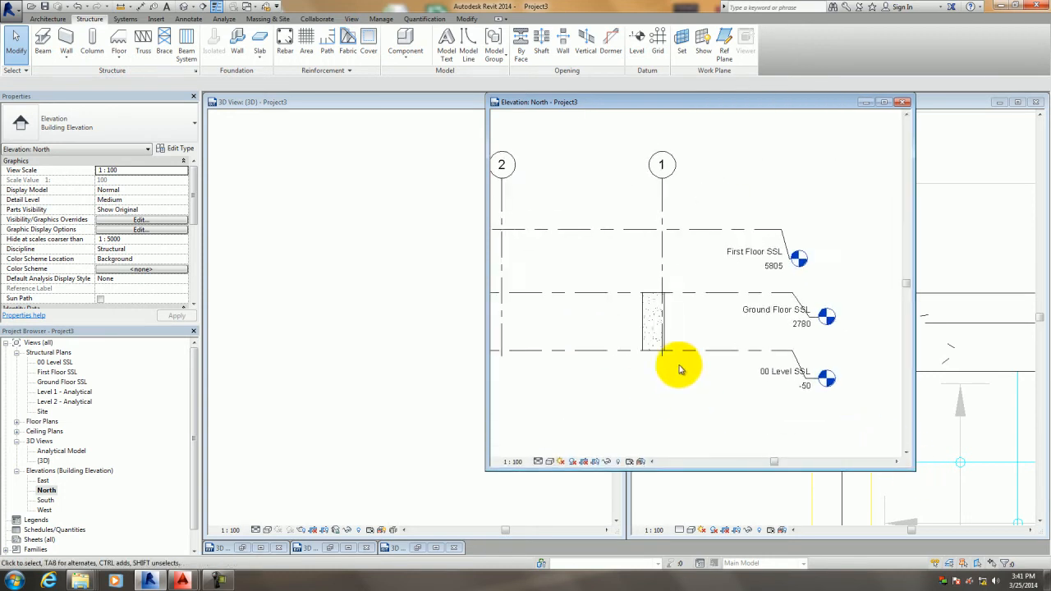
{"action": "scroll", "coordinate": [689, 326], "scroll_direction": "up", "scroll_amount": 1}
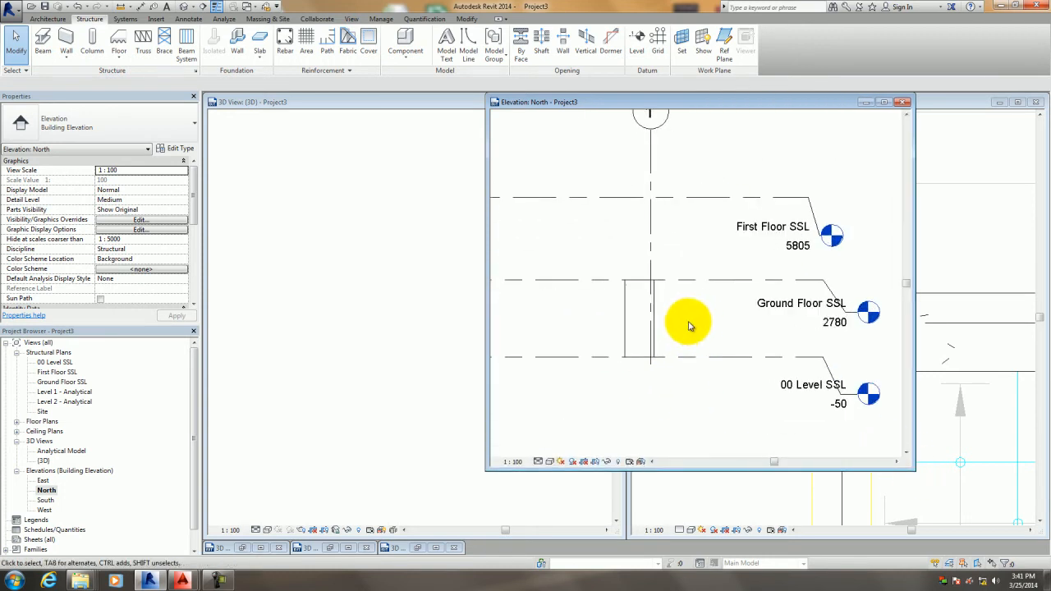
Clear away the North elevation and 3D views and enlarge the 00 Level SSL plan around the column outline at grid A-2.
{"action": "left_click", "coordinate": [867, 103]}
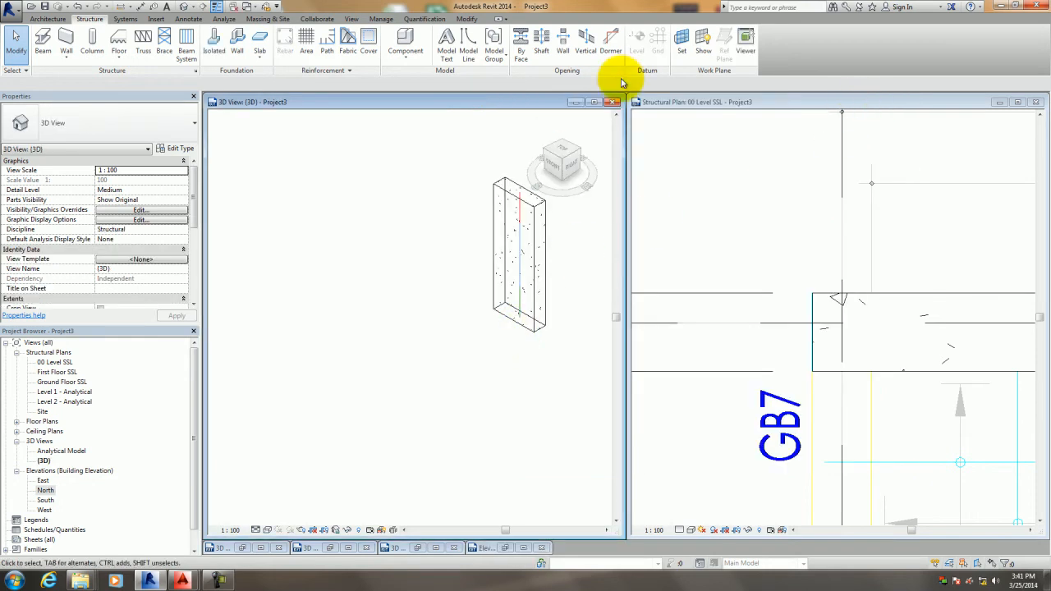
{"action": "left_click", "coordinate": [612, 103]}
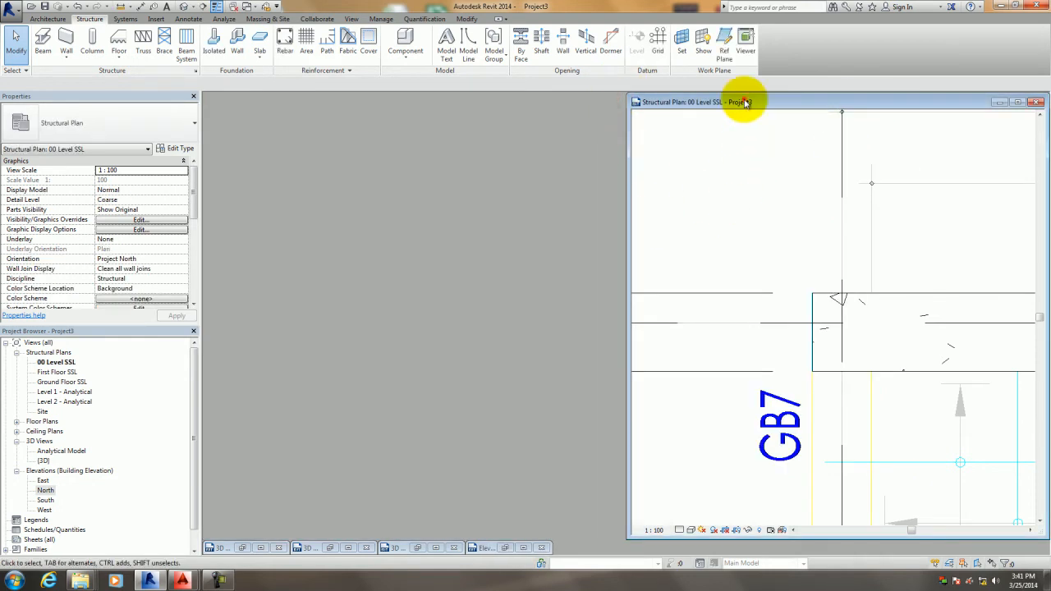
{"action": "double_click", "coordinate": [745, 103]}
{"action": "scroll", "coordinate": [620, 204], "scroll_direction": "down", "scroll_amount": 4}
{"action": "middle_click_drag", "start_coordinate": [610, 206], "coordinate": [469, 199]}
{"action": "scroll", "coordinate": [612, 205], "scroll_direction": "up", "scroll_amount": 4}
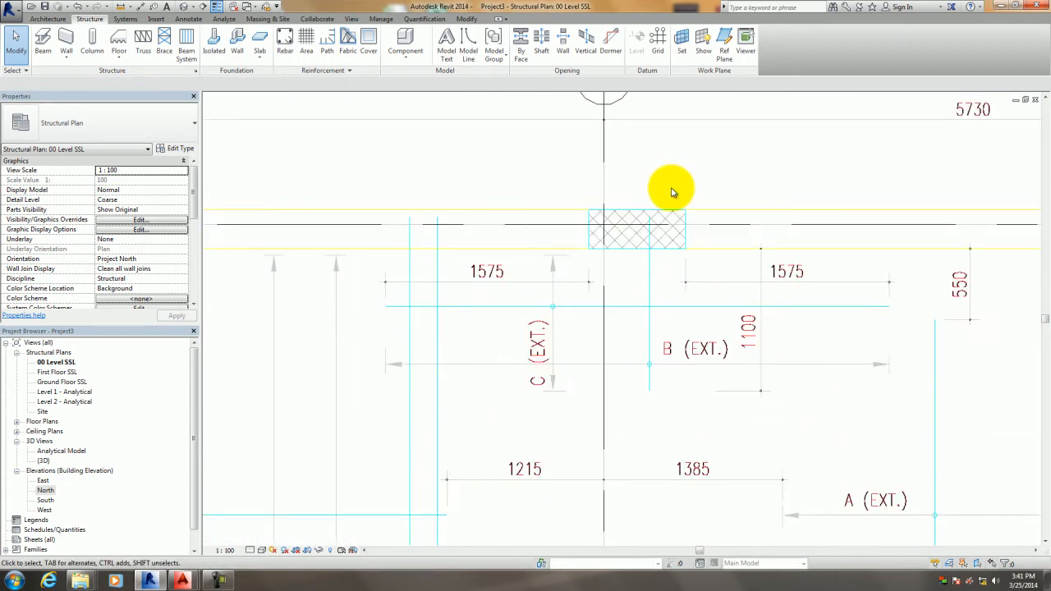
Place aligned dimensions on the width and depth of the hatched column outline at grid A-2.
{"action": "key", "text": "d"}
{"action": "key", "text": "i"}
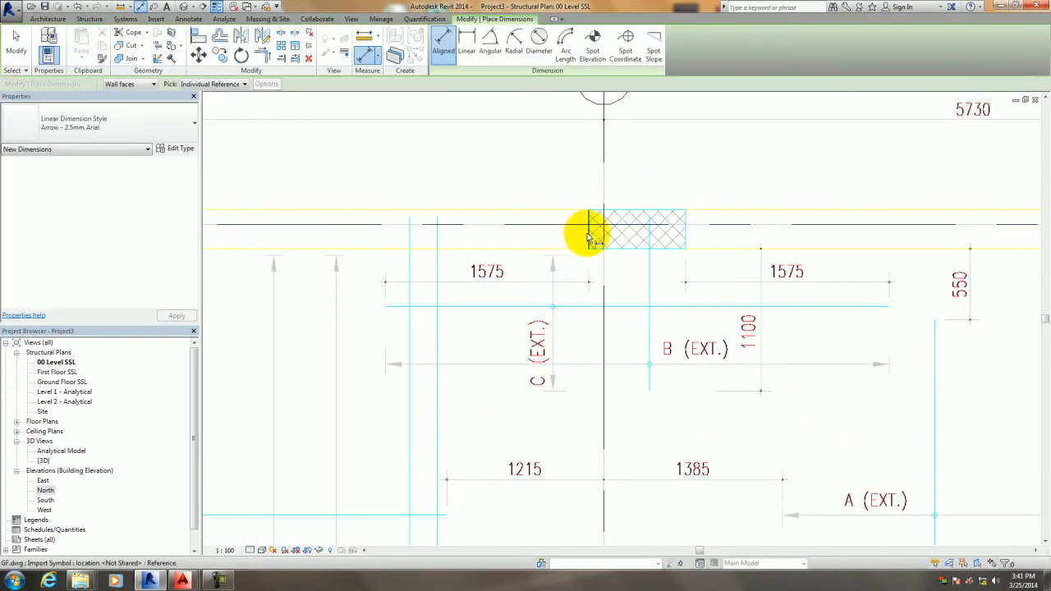
{"action": "left_click", "coordinate": [588, 232]}
{"action": "left_click", "coordinate": [687, 236]}
{"action": "scroll", "coordinate": [704, 222], "scroll_direction": "down", "scroll_amount": 2}
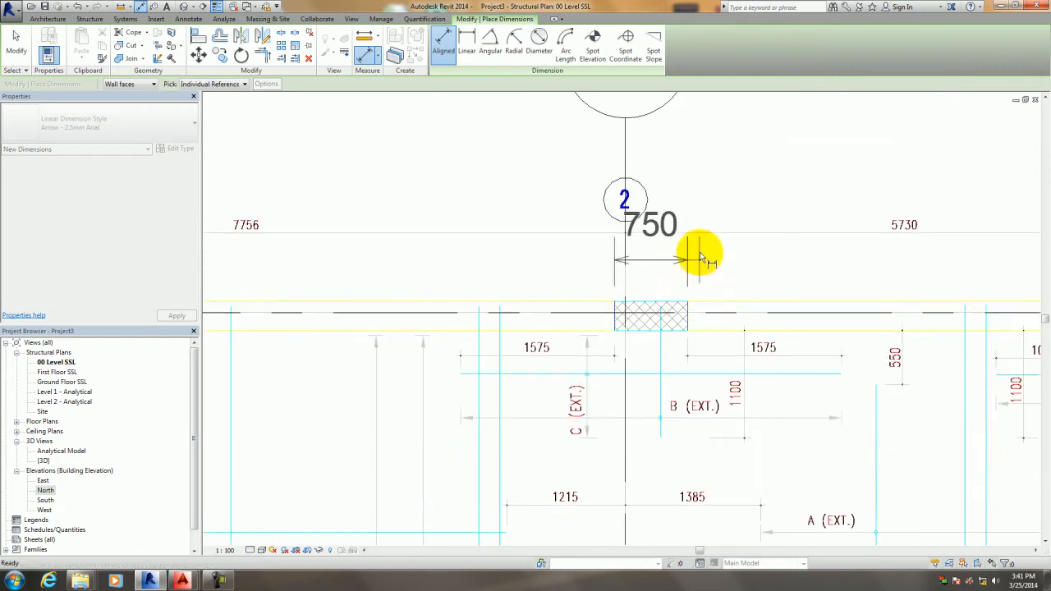
{"action": "left_click", "coordinate": [716, 177]}
{"action": "left_click", "coordinate": [655, 303]}
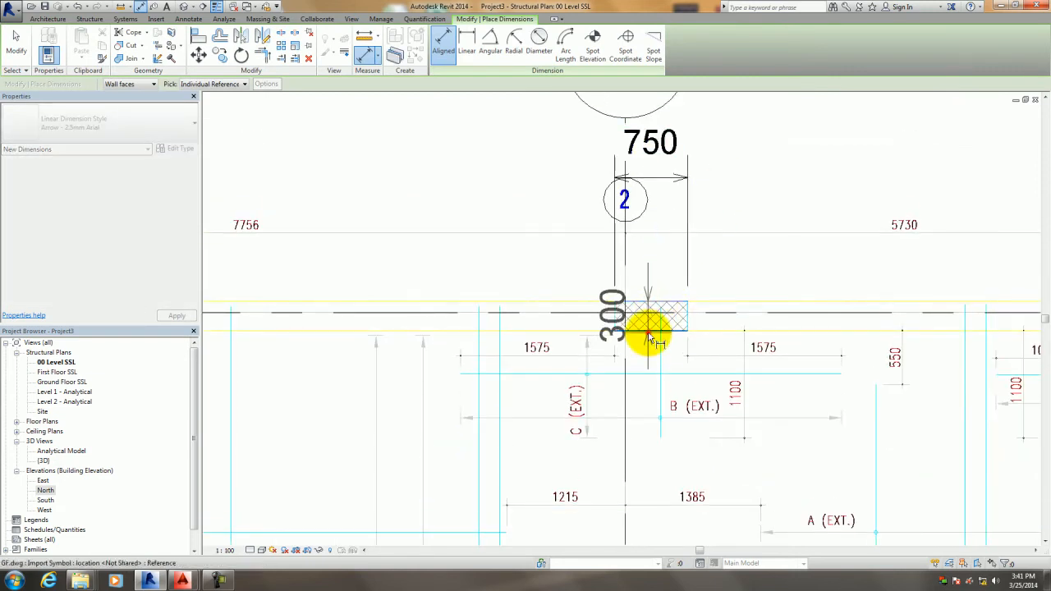
{"action": "left_click", "coordinate": [534, 347]}
{"action": "key", "text": "Escape"}
Copy the 1050 x 300mm column from grid A-1 to A-2, matching its upper-right corner to the imported column outline.
{"action": "scroll", "coordinate": [530, 258], "scroll_direction": "down", "scroll_amount": 2}
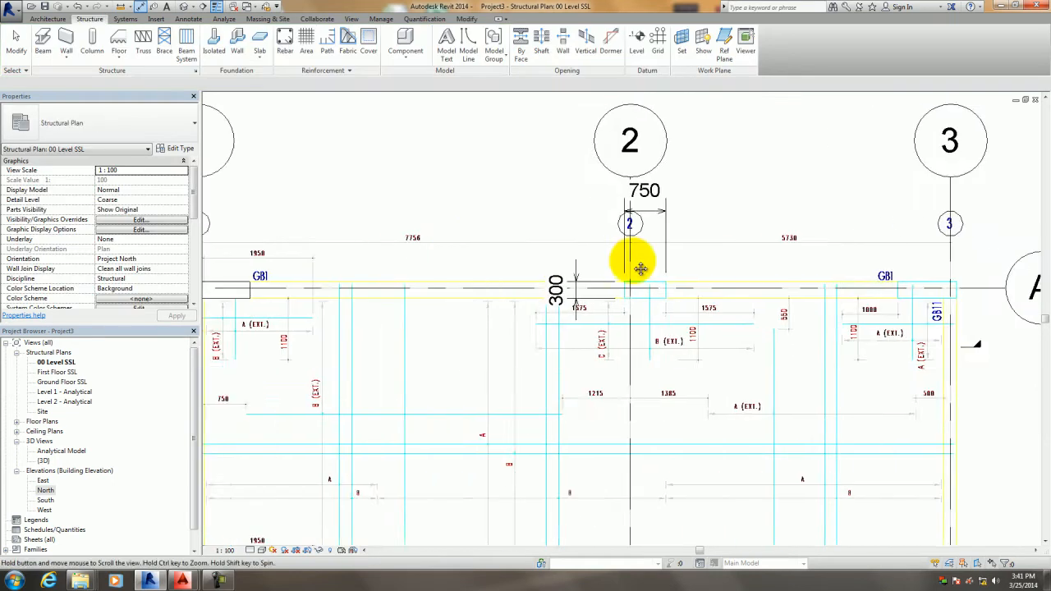
{"action": "middle_click_drag", "start_coordinate": [514, 266], "coordinate": [680, 266]}
{"action": "left_click", "coordinate": [361, 304]}
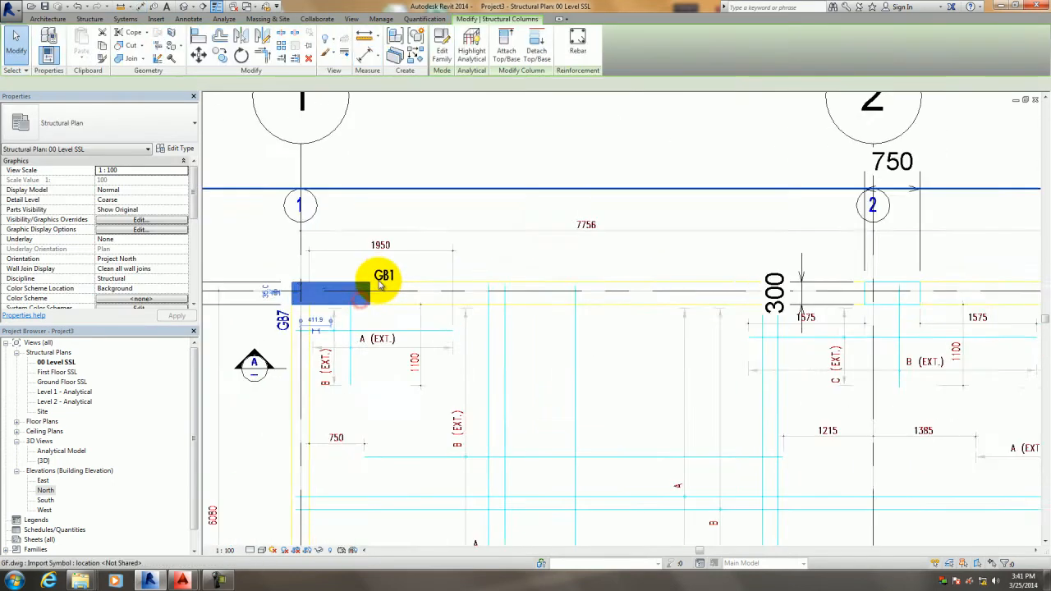
{"action": "scroll", "coordinate": [369, 291], "scroll_direction": "up", "scroll_amount": 2}
{"action": "key", "text": "c"}
{"action": "key", "text": "o"}
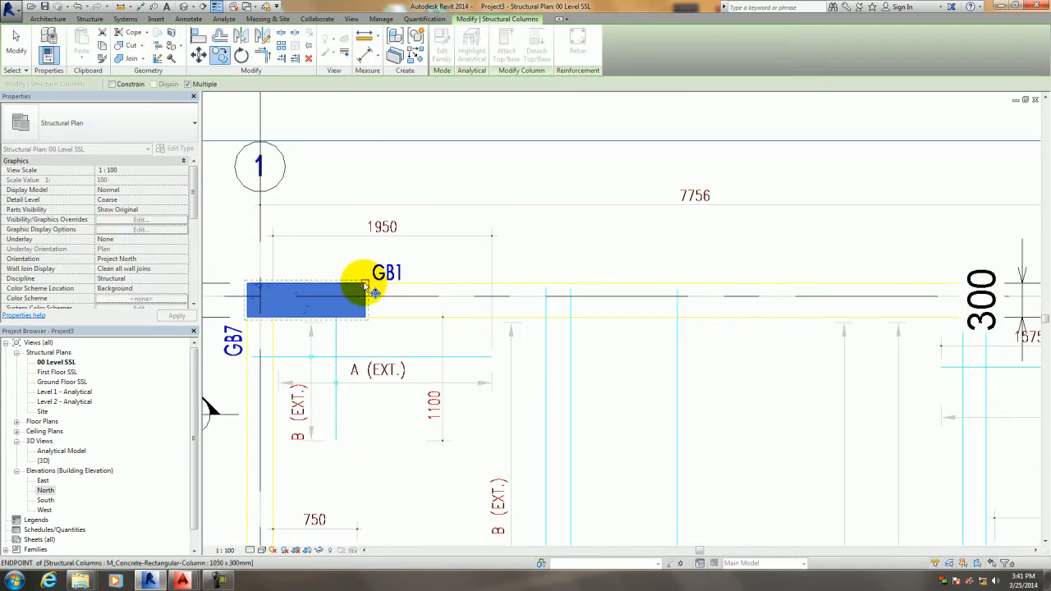
{"action": "left_click", "coordinate": [366, 284]}
{"action": "scroll", "coordinate": [488, 289], "scroll_direction": "down", "scroll_amount": 3}
{"action": "middle_click_drag", "start_coordinate": [872, 290], "coordinate": [524, 264]}
{"action": "scroll", "coordinate": [542, 263], "scroll_direction": "up", "scroll_amount": 4}
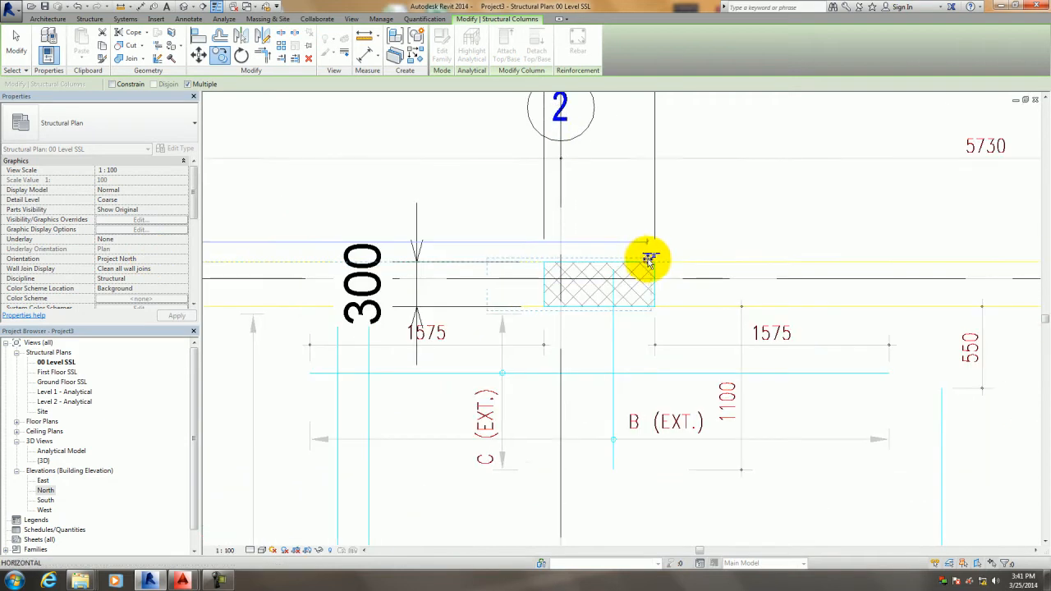
{"action": "left_click", "coordinate": [655, 263]}
{"action": "key", "text": "Escape"}
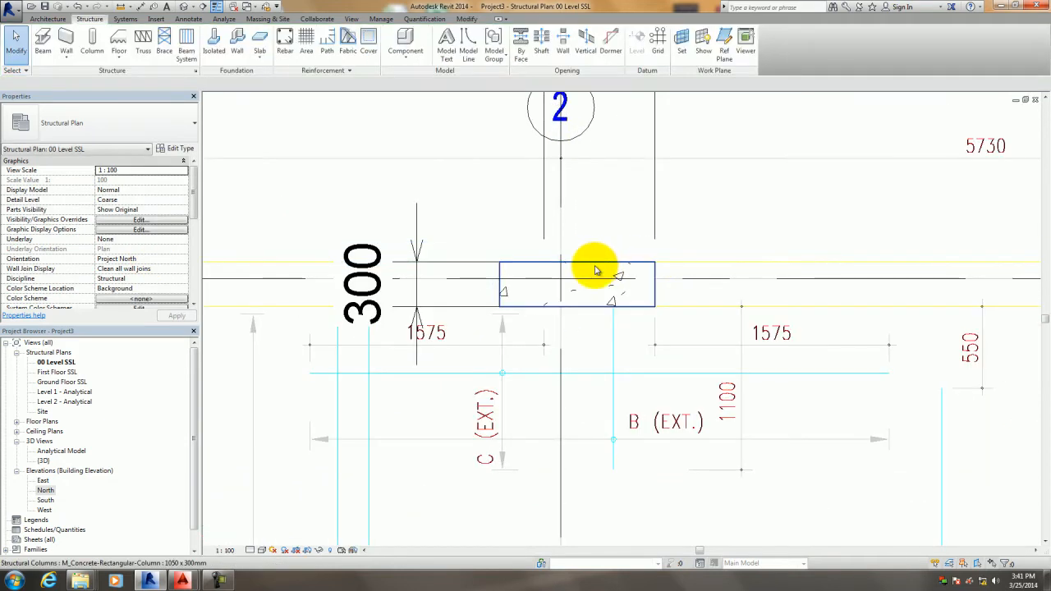
Duplicate the type of the A-2 column as 750 x 300mm and set its b dimension to 750.
{"action": "left_click", "coordinate": [593, 262]}
{"action": "left_click", "coordinate": [185, 150]}
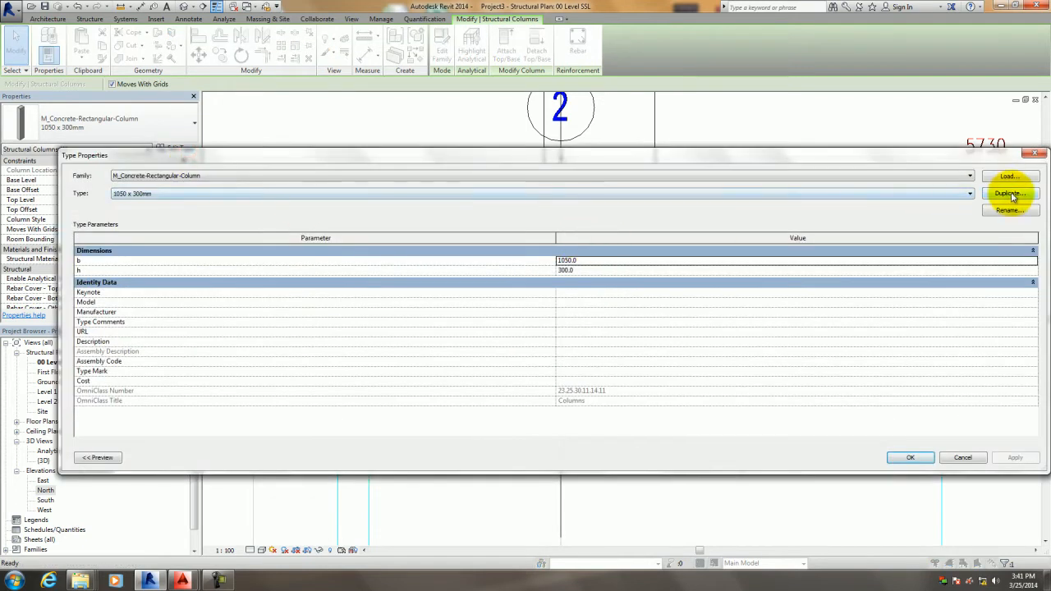
{"action": "left_click", "coordinate": [1011, 193]}
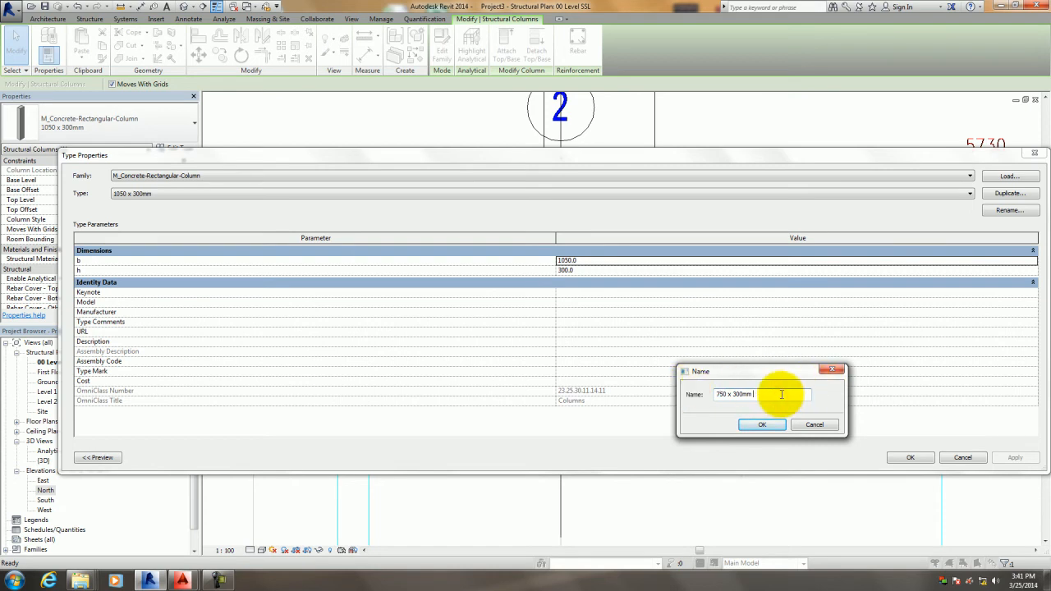
{"action": "left_click", "coordinate": [763, 426]}
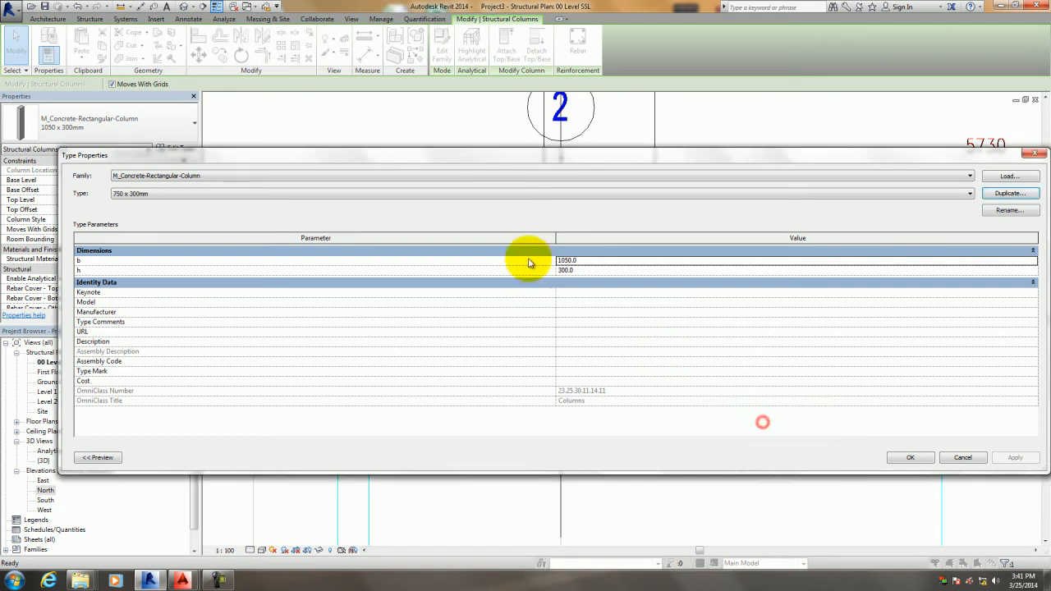
{"action": "left_click", "coordinate": [591, 262]}
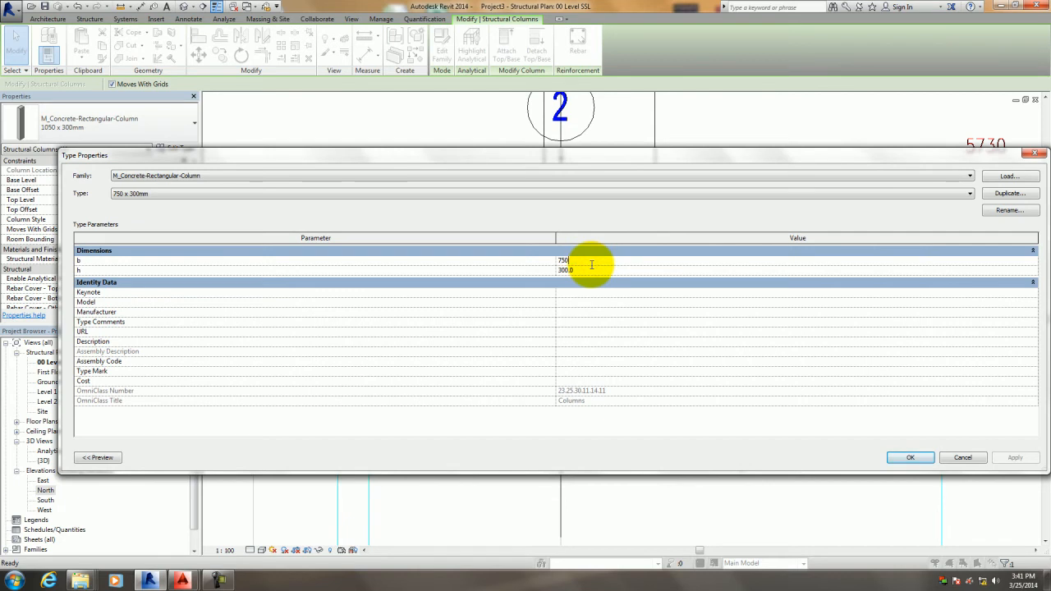
{"action": "left_click", "coordinate": [910, 458]}
Align the right face of the A-2 column with the right edge of the imported column outline.
{"action": "left_click", "coordinate": [726, 241]}
{"action": "scroll", "coordinate": [674, 249], "scroll_direction": "up", "scroll_amount": 2}
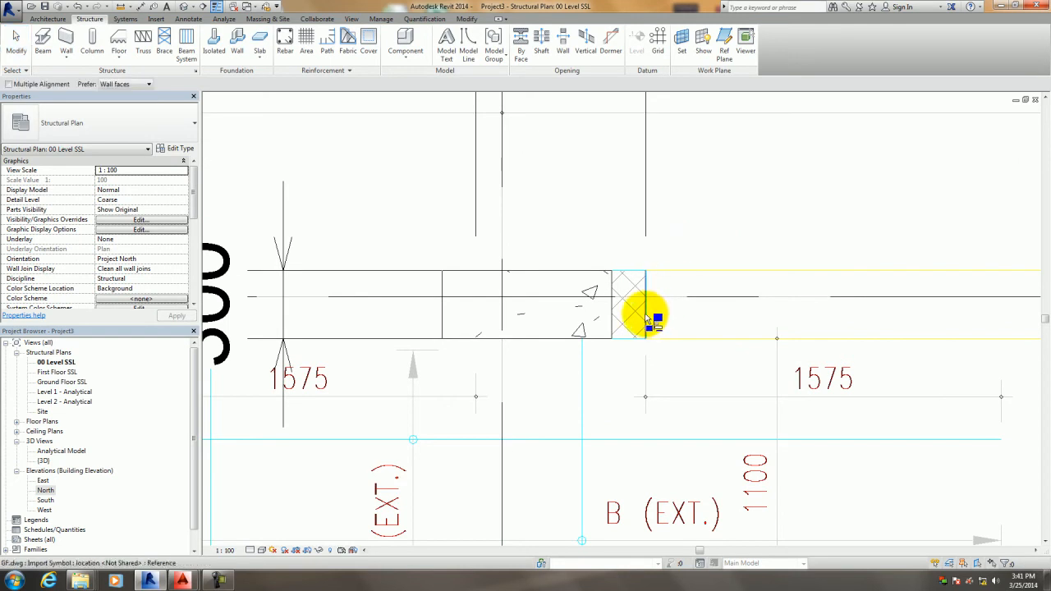
{"action": "left_click_drag", "start_coordinate": [610, 308], "coordinate": [643, 315]}
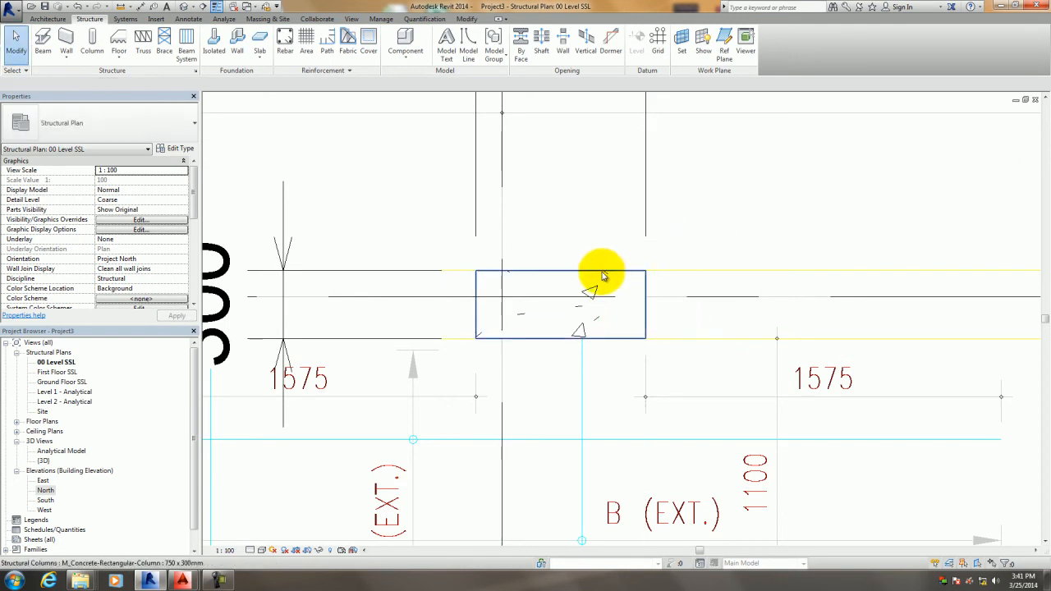
Review the base and top level constraints of the resized column at grid A-2.
{"action": "left_click", "coordinate": [616, 276]}
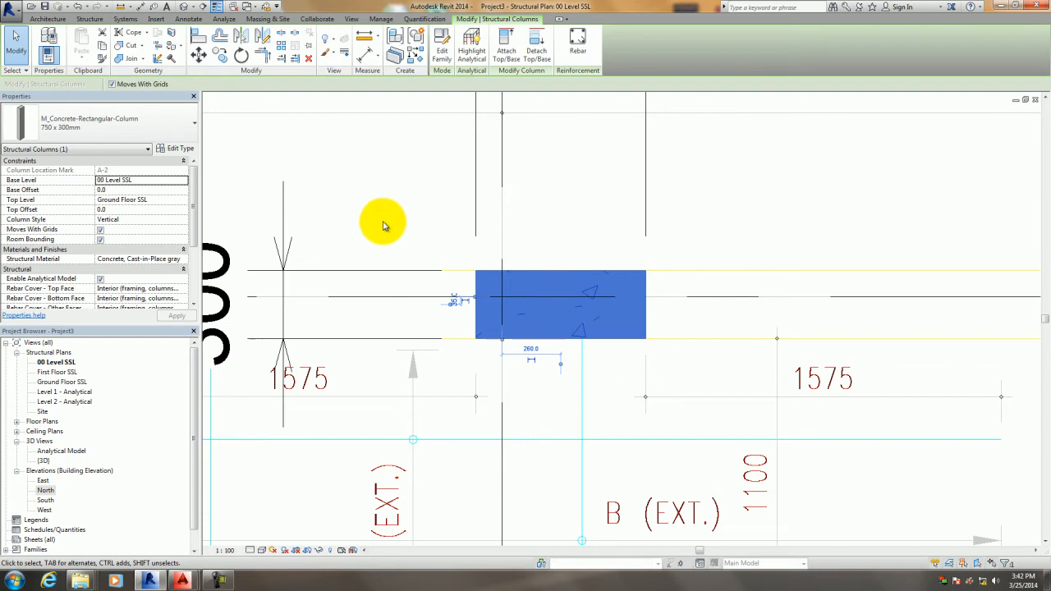
{"action": "scroll", "coordinate": [383, 226], "scroll_direction": "down", "scroll_amount": 2}
{"action": "scroll", "coordinate": [382, 226], "scroll_direction": "down", "scroll_amount": 4}
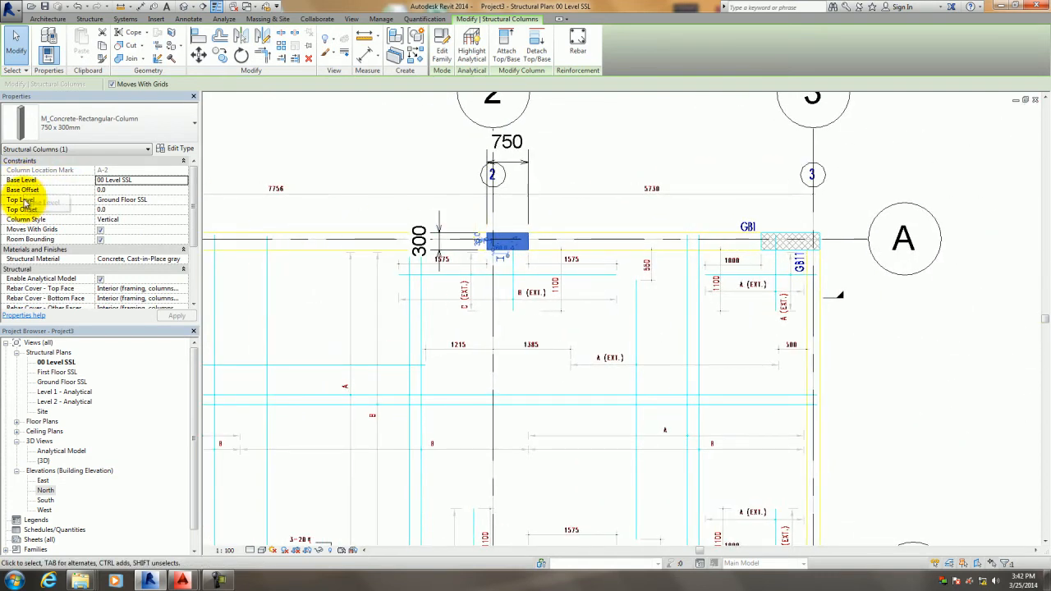
{"action": "left_click", "coordinate": [400, 162]}
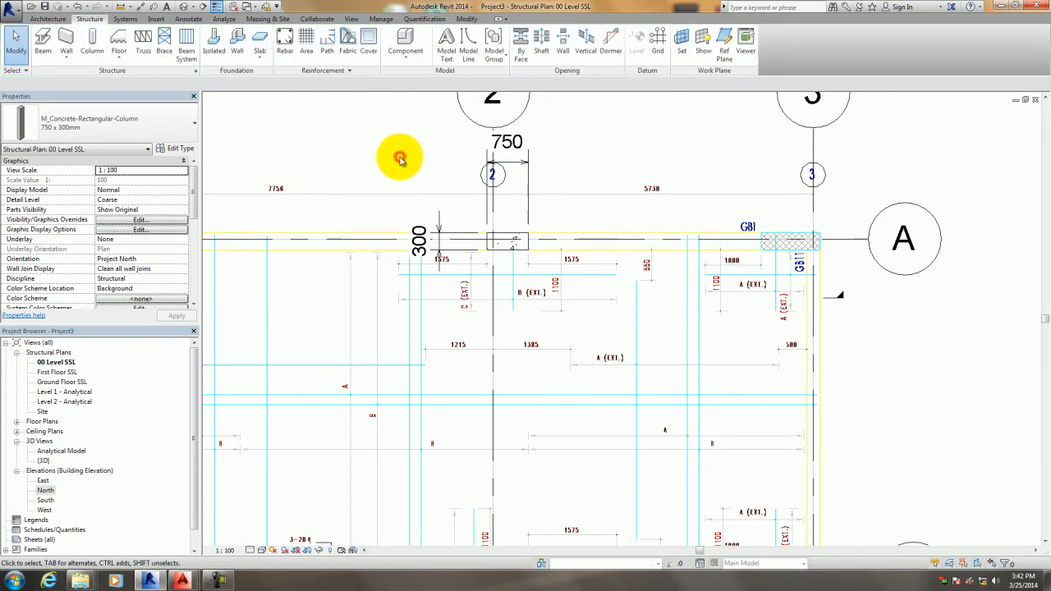
Look over the imported plan for the remaining column locations along grids A to D.
{"action": "scroll", "coordinate": [403, 174], "scroll_direction": "down", "scroll_amount": 3}
{"action": "middle_click_drag", "start_coordinate": [403, 174], "coordinate": [508, 176]}
{"action": "scroll", "coordinate": [379, 333], "scroll_direction": "up", "scroll_amount": 7}
{"action": "scroll", "coordinate": [319, 317], "scroll_direction": "down", "scroll_amount": 4}
{"action": "scroll", "coordinate": [318, 316], "scroll_direction": "down", "scroll_amount": 3}
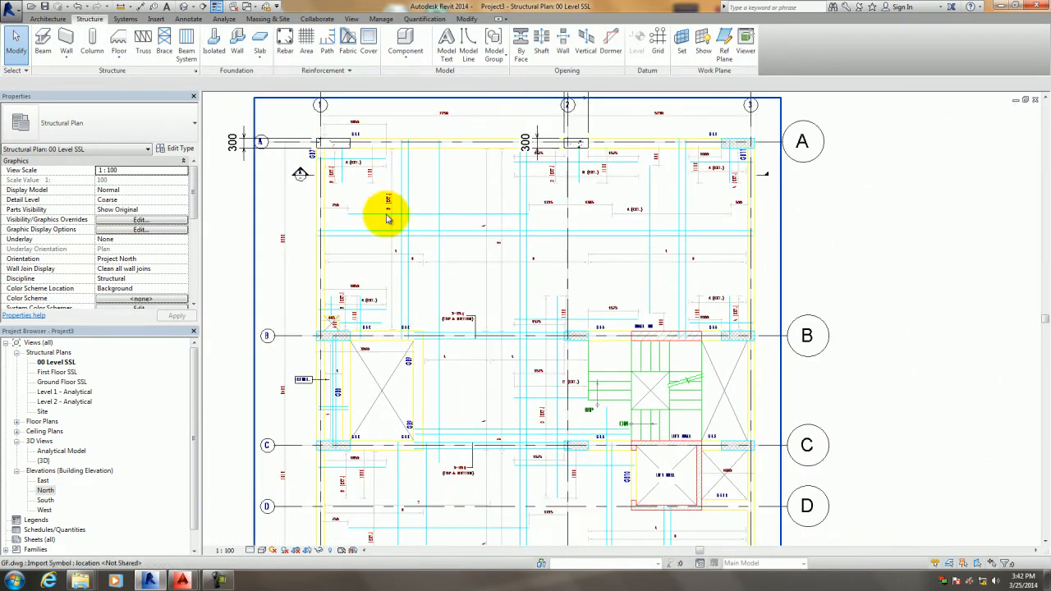
{"action": "scroll", "coordinate": [380, 279], "scroll_direction": "up", "scroll_amount": 2}
{"action": "scroll", "coordinate": [305, 312], "scroll_direction": "up", "scroll_amount": 5}
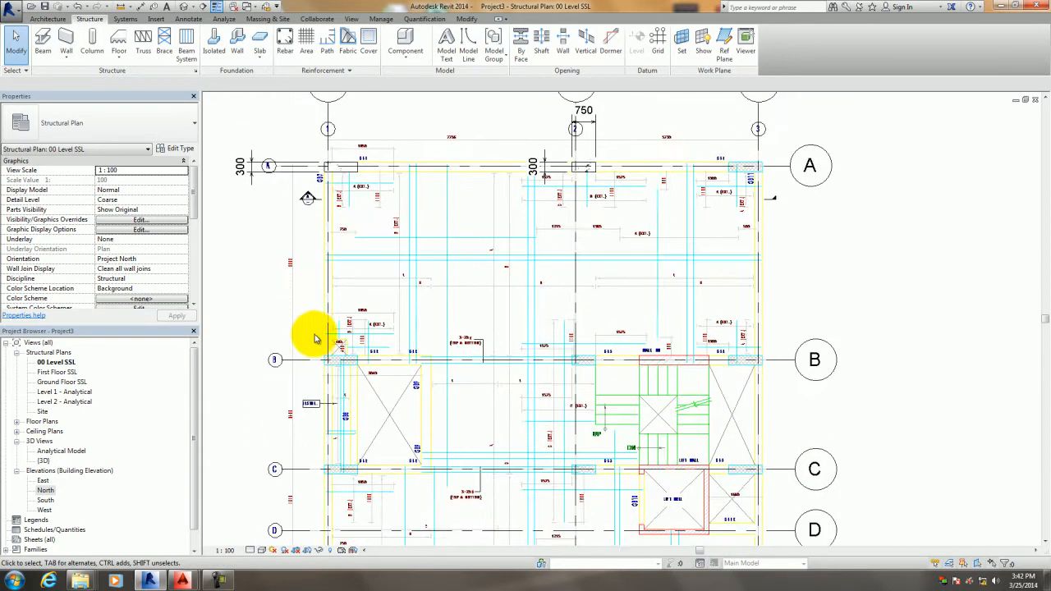
{"action": "scroll", "coordinate": [315, 350], "scroll_direction": "up", "scroll_amount": 1}
{"action": "scroll", "coordinate": [317, 350], "scroll_direction": "down", "scroll_amount": 5}
{"action": "middle_click_drag", "start_coordinate": [326, 371], "coordinate": [326, 462]}
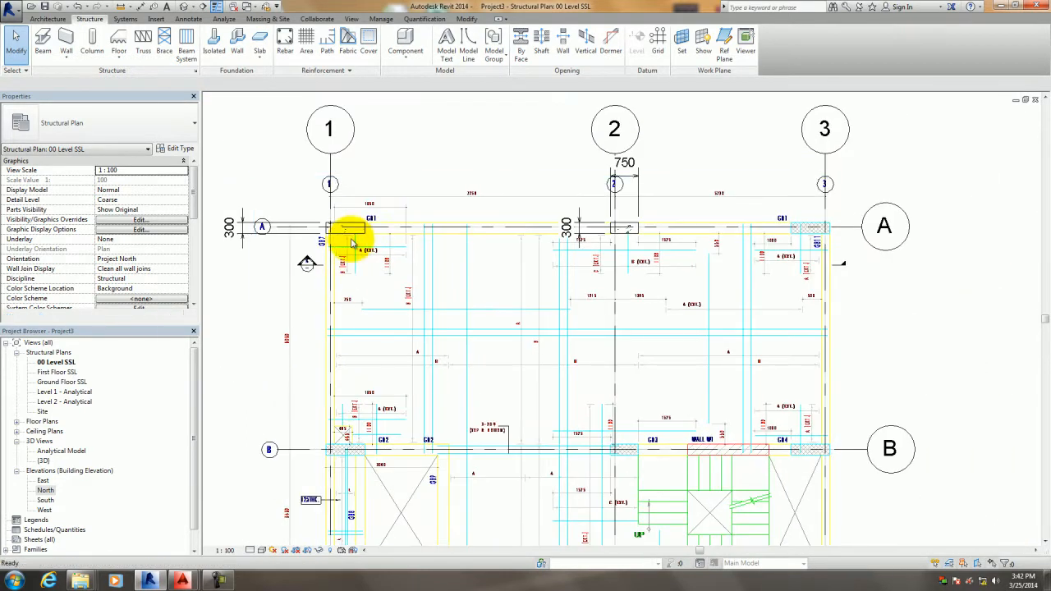
Copy the 1050 x 300mm column from grid A-1 to B-1, matching its lower-left corner to the column outline there.
{"action": "left_click", "coordinate": [347, 235]}
{"action": "key", "text": "c"}
{"action": "key", "text": "o"}
{"action": "scroll", "coordinate": [343, 236], "scroll_direction": "up", "scroll_amount": 3}
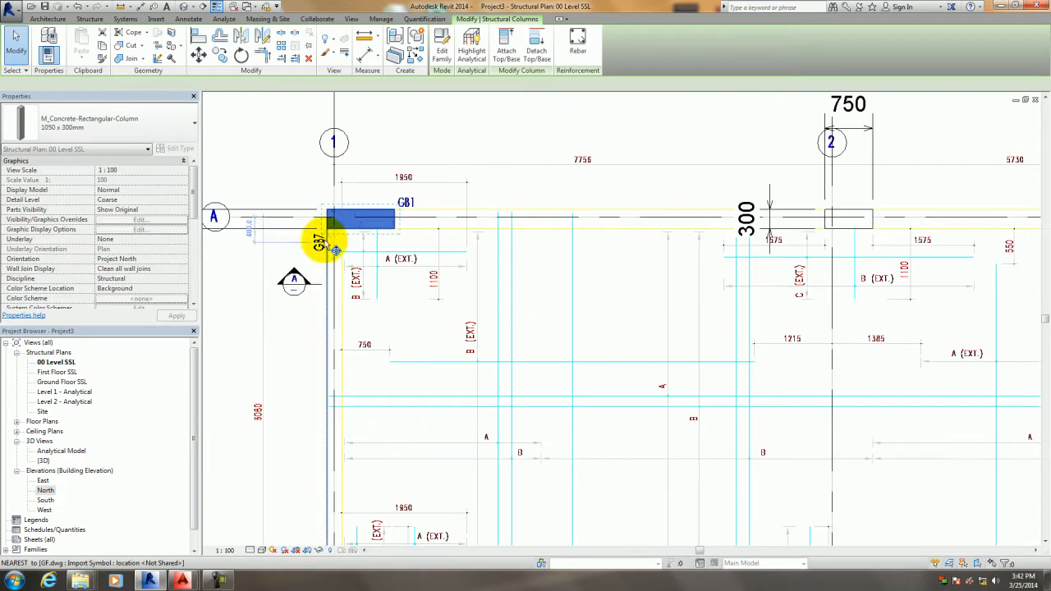
{"action": "scroll", "coordinate": [321, 329], "scroll_direction": "down", "scroll_amount": 2}
{"action": "middle_click_drag", "start_coordinate": [321, 340], "coordinate": [318, 152]}
{"action": "scroll", "coordinate": [323, 466], "scroll_direction": "up", "scroll_amount": 3}
{"action": "middle_click_drag", "start_coordinate": [320, 468], "coordinate": [308, 442]}
{"action": "scroll", "coordinate": [310, 444], "scroll_direction": "up", "scroll_amount": 2}
{"action": "left_click", "coordinate": [319, 316]}
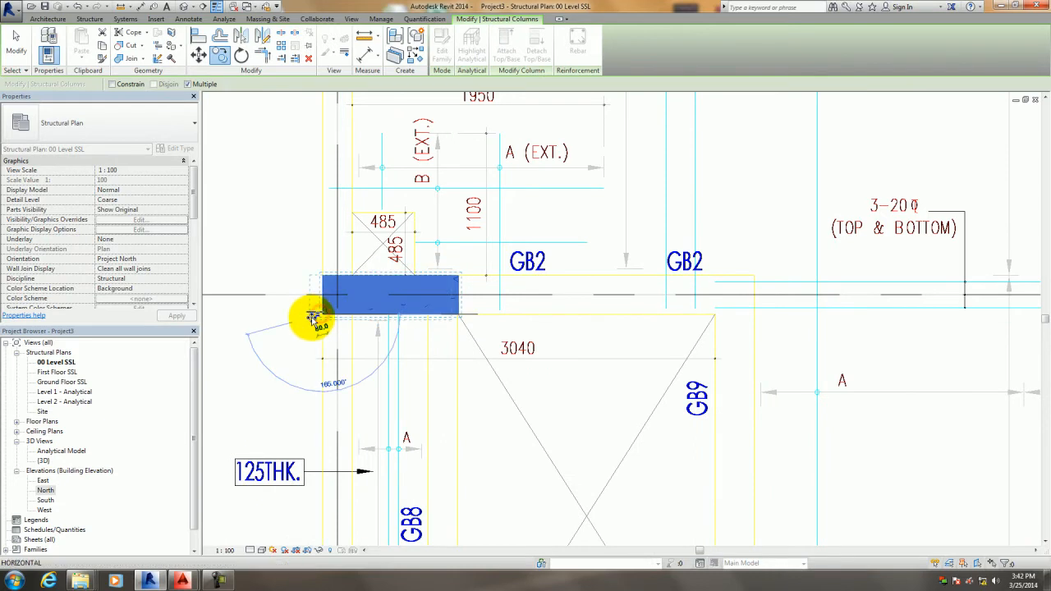
{"action": "key", "text": "Escape"}
Copy the 750 x 300mm column from grid A-2 to B-2, matching its lower-left corner to the column outline there.
{"action": "scroll", "coordinate": [310, 323], "scroll_direction": "down", "scroll_amount": 3}
{"action": "scroll", "coordinate": [310, 323], "scroll_direction": "down", "scroll_amount": 2}
{"action": "middle_click_drag", "start_coordinate": [482, 263], "coordinate": [382, 384]}
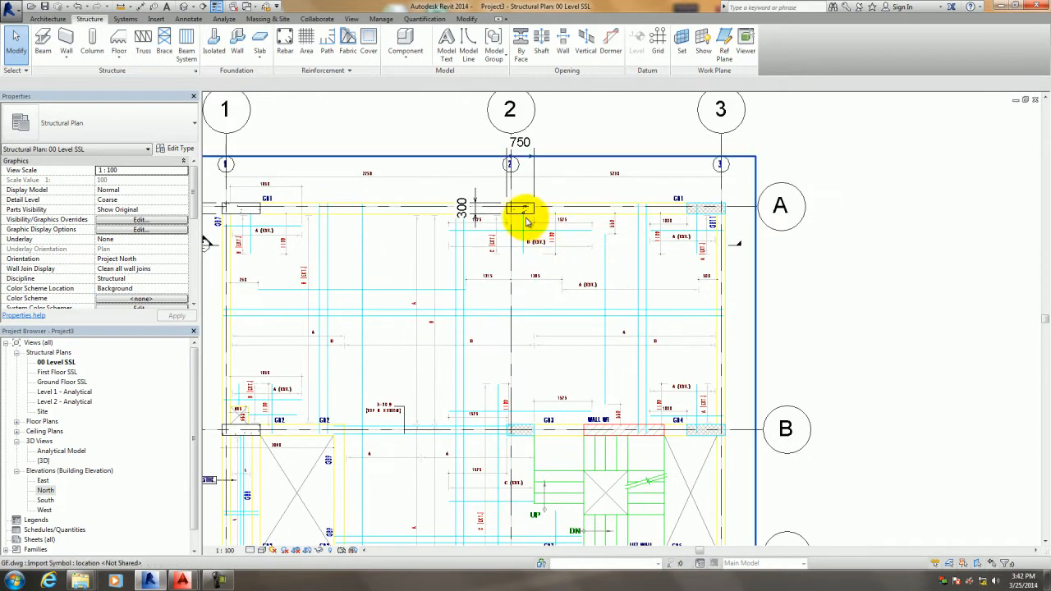
{"action": "left_click", "coordinate": [526, 220]}
{"action": "scroll", "coordinate": [530, 222], "scroll_direction": "up", "scroll_amount": 3}
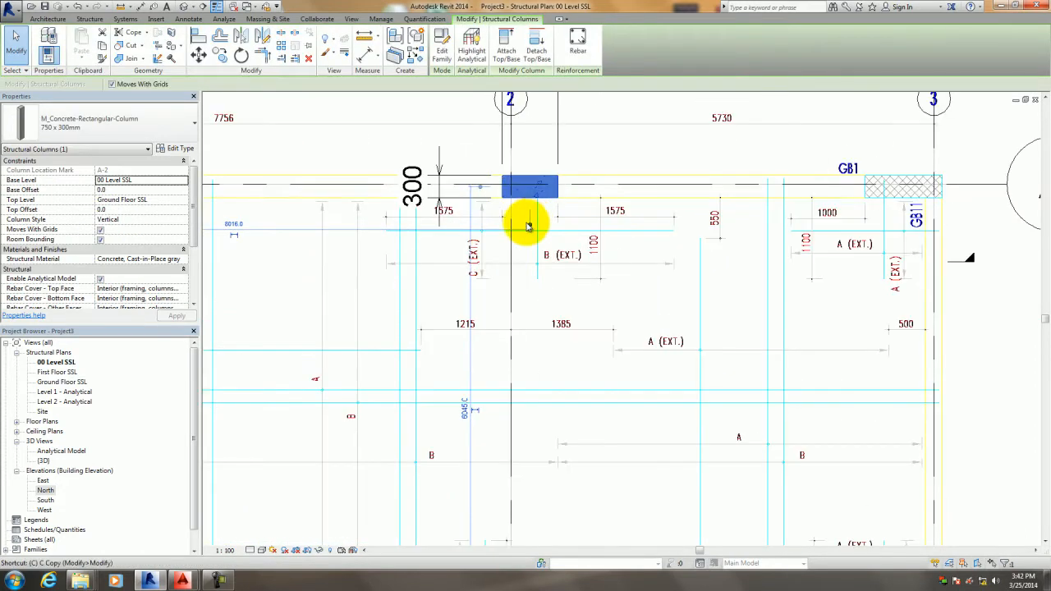
{"action": "key", "text": "c"}
{"action": "middle_click_drag", "start_coordinate": [521, 312], "coordinate": [491, 148]}
{"action": "left_click", "coordinate": [491, 148]}
{"action": "scroll", "coordinate": [482, 375], "scroll_direction": "up", "scroll_amount": 3}
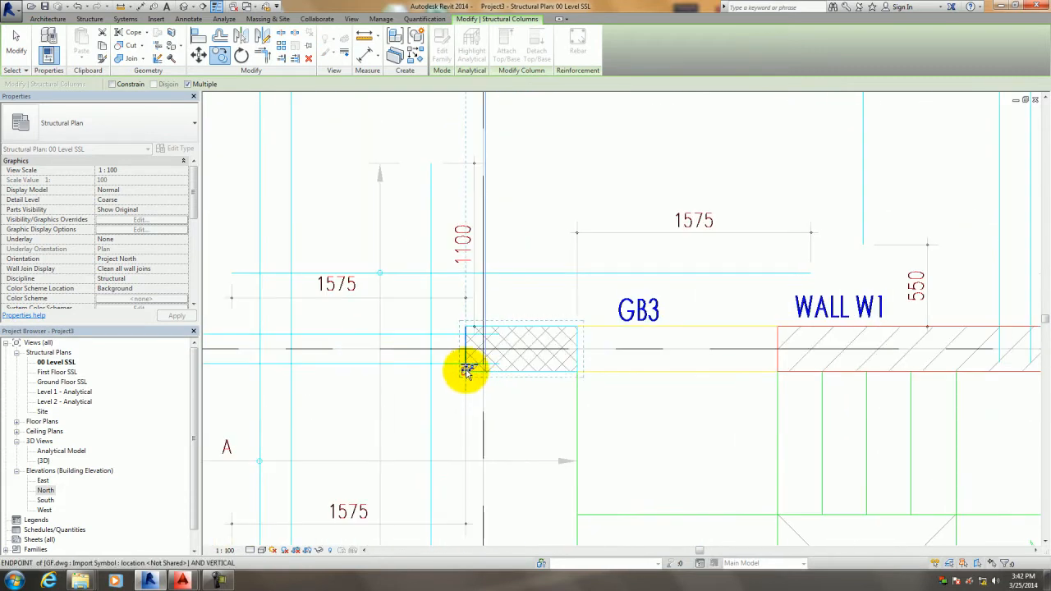
{"action": "left_click", "coordinate": [465, 370]}
{"action": "key", "text": "Escape"}
{"action": "key", "text": "Escape"}
{"action": "scroll", "coordinate": [621, 396], "scroll_direction": "down", "scroll_amount": 4}
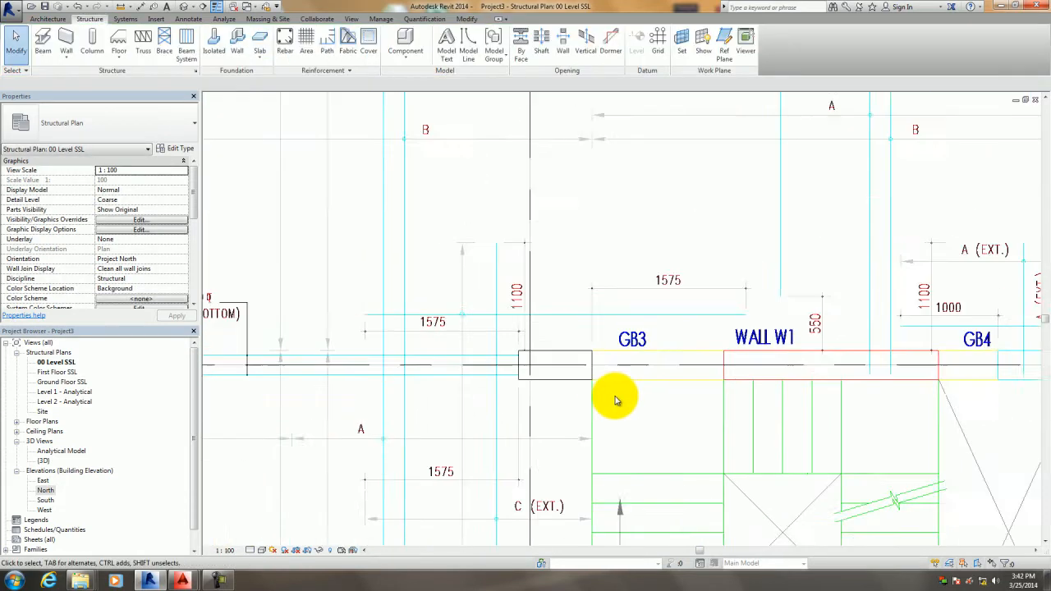
{"action": "scroll", "coordinate": [616, 400], "scroll_direction": "down", "scroll_amount": 3}
{"action": "middle_click_drag", "start_coordinate": [615, 347], "coordinate": [634, 285]}
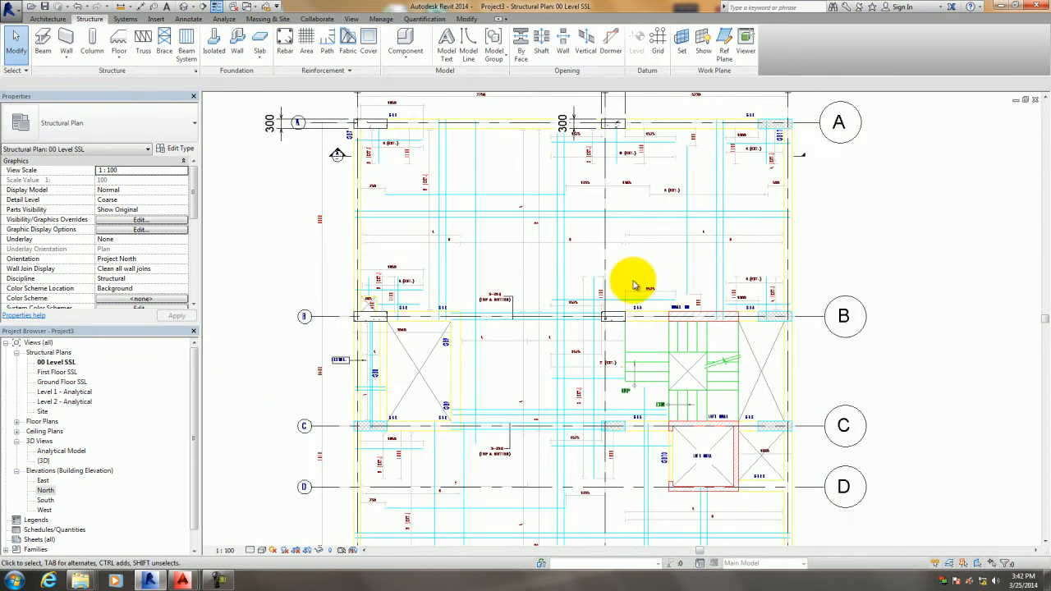
{"action": "scroll", "coordinate": [620, 326], "scroll_direction": "up", "scroll_amount": 3}
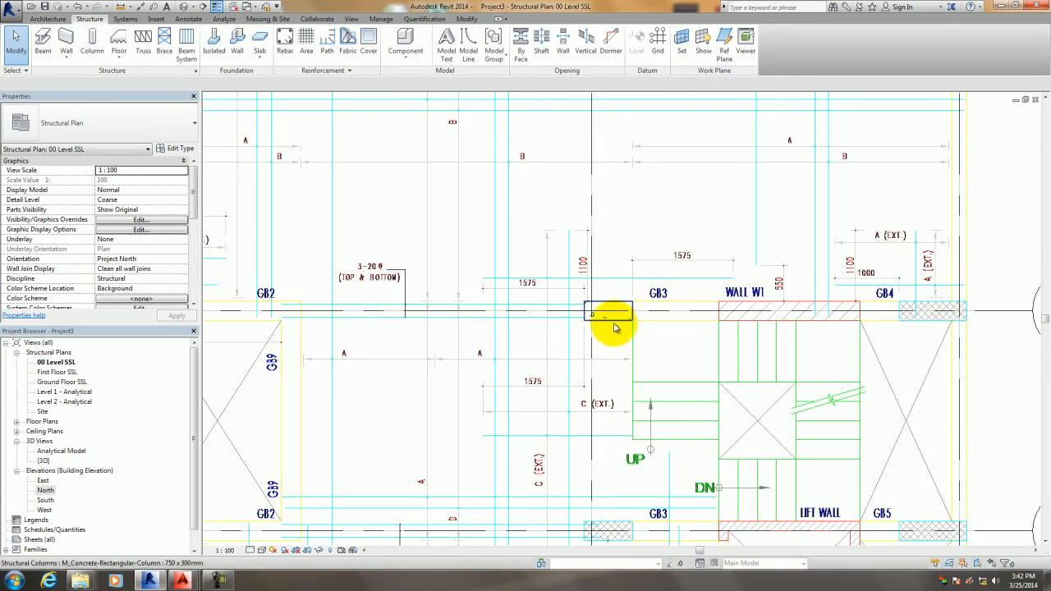
Look over the placed columns and the imported beam outlines along grids A and B.
{"action": "left_click", "coordinate": [615, 327]}
{"action": "left_click", "coordinate": [646, 347]}
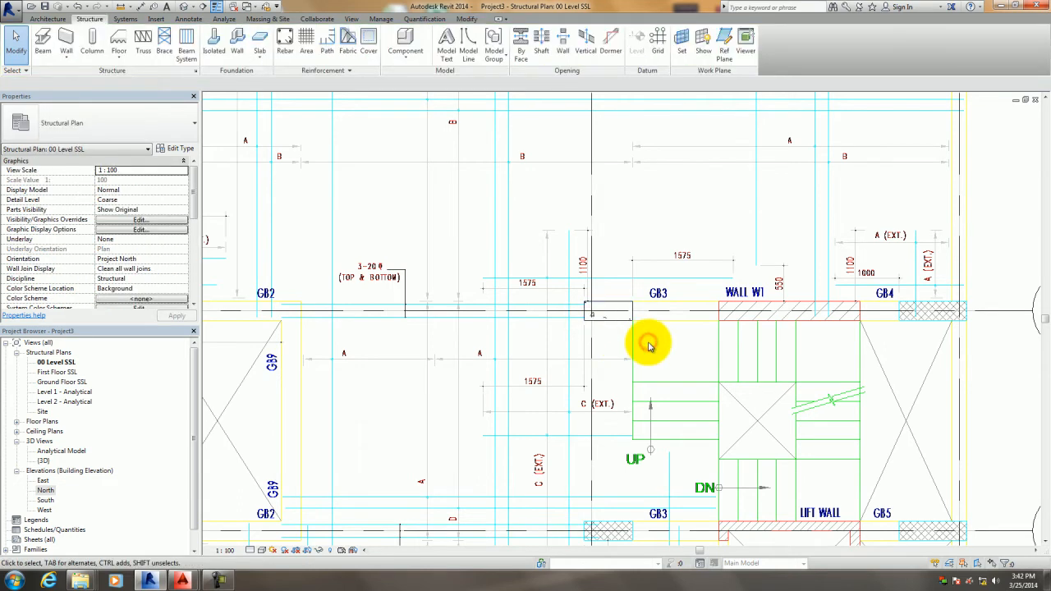
{"action": "scroll", "coordinate": [648, 345], "scroll_direction": "down", "scroll_amount": 3}
{"action": "middle_click_drag", "start_coordinate": [629, 351], "coordinate": [694, 345]}
{"action": "scroll", "coordinate": [545, 345], "scroll_direction": "down", "scroll_amount": 2}
{"action": "middle_click_drag", "start_coordinate": [542, 343], "coordinate": [579, 423]}
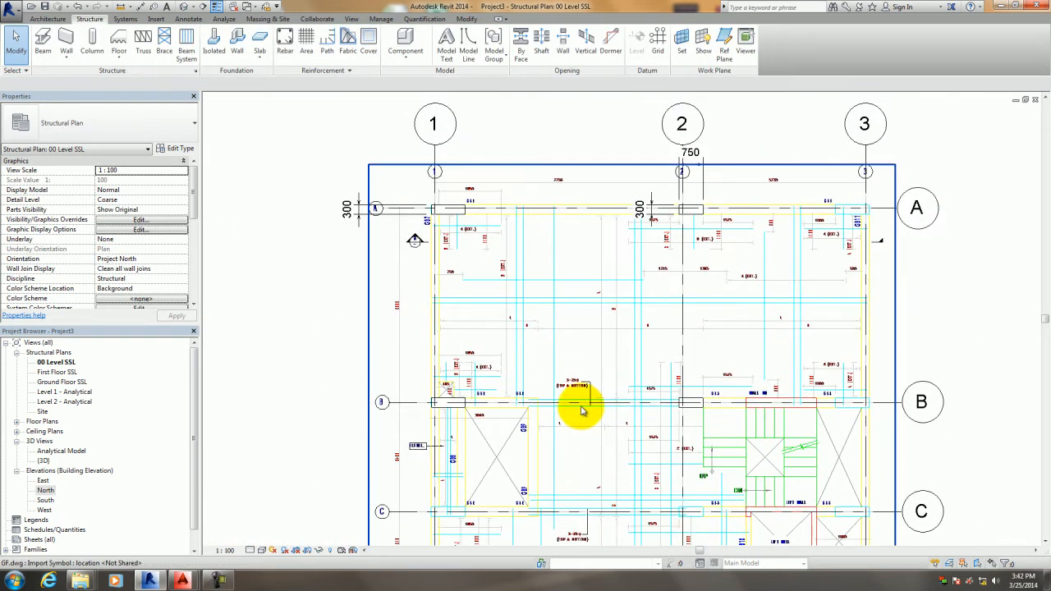
{"action": "scroll", "coordinate": [415, 323], "scroll_direction": "up", "scroll_amount": 2}
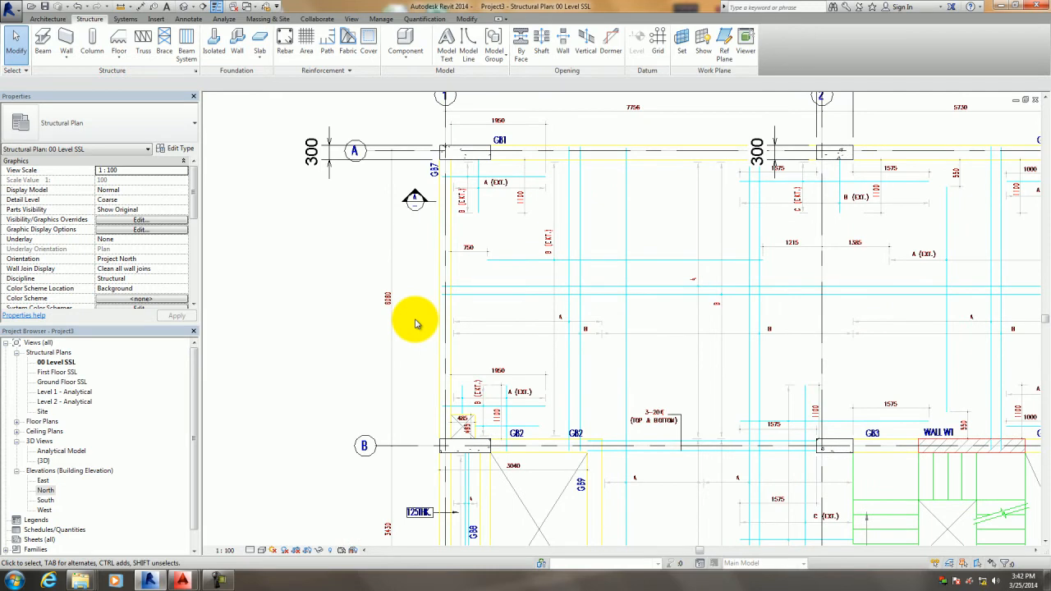
{"action": "scroll", "coordinate": [416, 322], "scroll_direction": "down", "scroll_amount": 2}
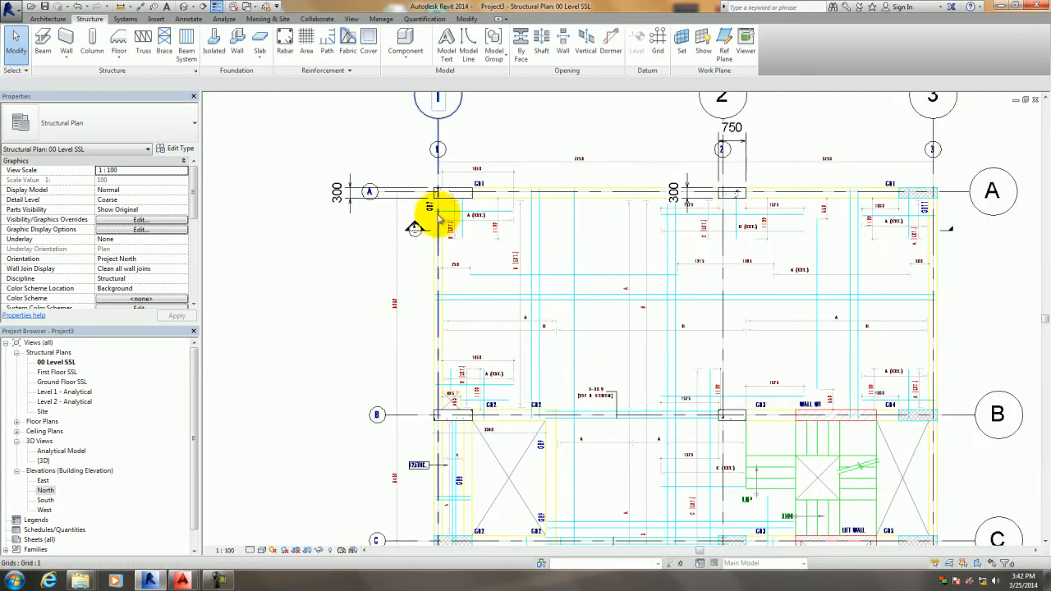
{"action": "scroll", "coordinate": [436, 210], "scroll_direction": "up", "scroll_amount": 4}
{"action": "scroll", "coordinate": [415, 230], "scroll_direction": "down", "scroll_amount": 3}
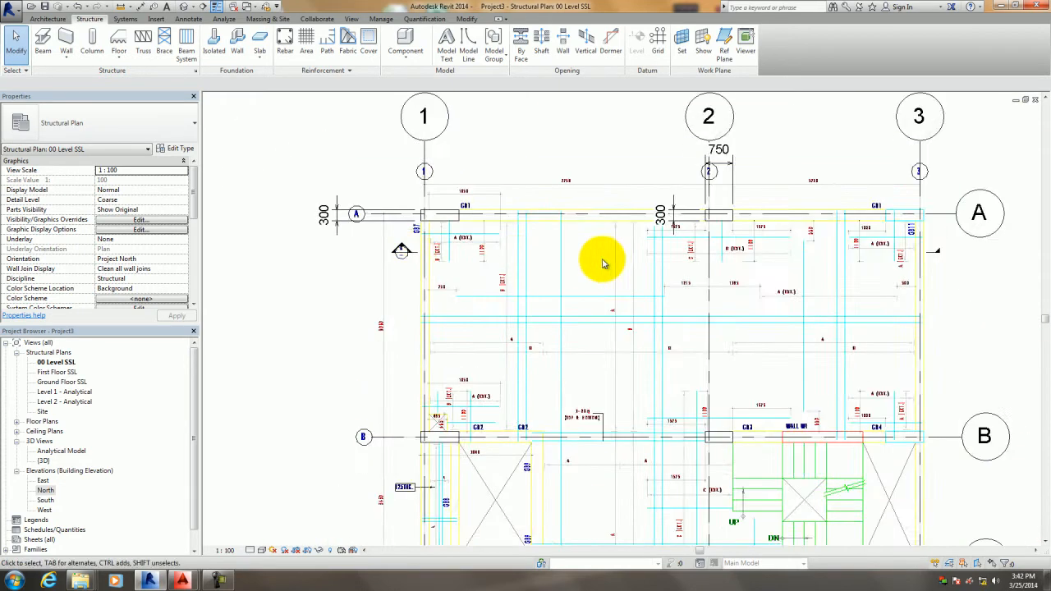
{"action": "scroll", "coordinate": [392, 255], "scroll_direction": "up", "scroll_amount": 1}
{"action": "scroll", "coordinate": [401, 244], "scroll_direction": "up", "scroll_amount": 4}
{"action": "scroll", "coordinate": [424, 244], "scroll_direction": "down", "scroll_amount": 3}
{"action": "scroll", "coordinate": [423, 258], "scroll_direction": "down", "scroll_amount": 1}
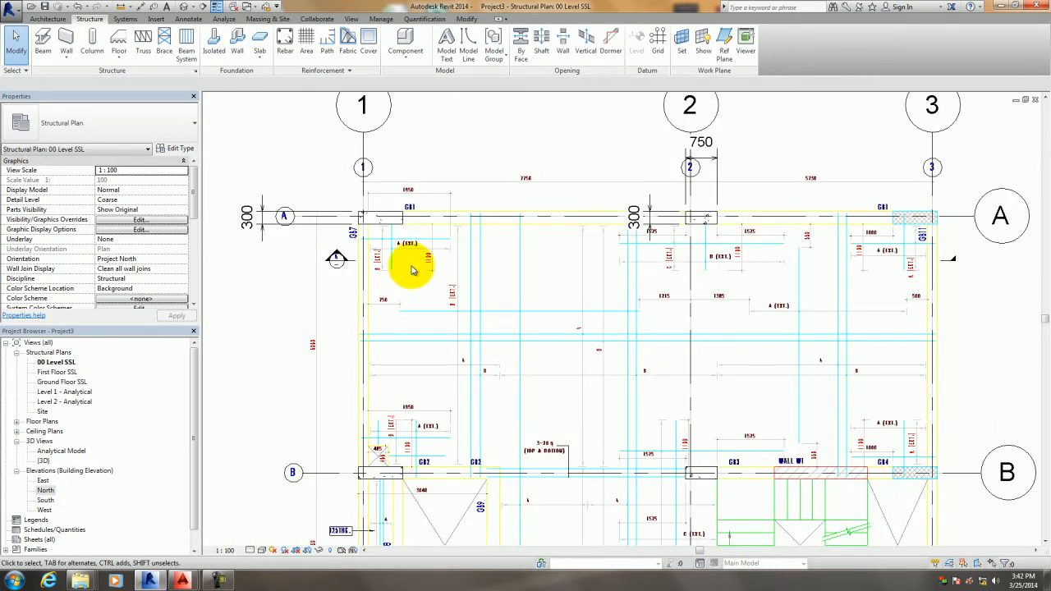
{"action": "scroll", "coordinate": [345, 263], "scroll_direction": "up", "scroll_amount": 2}
{"action": "middle_click_drag", "start_coordinate": [345, 284], "coordinate": [353, 223]}
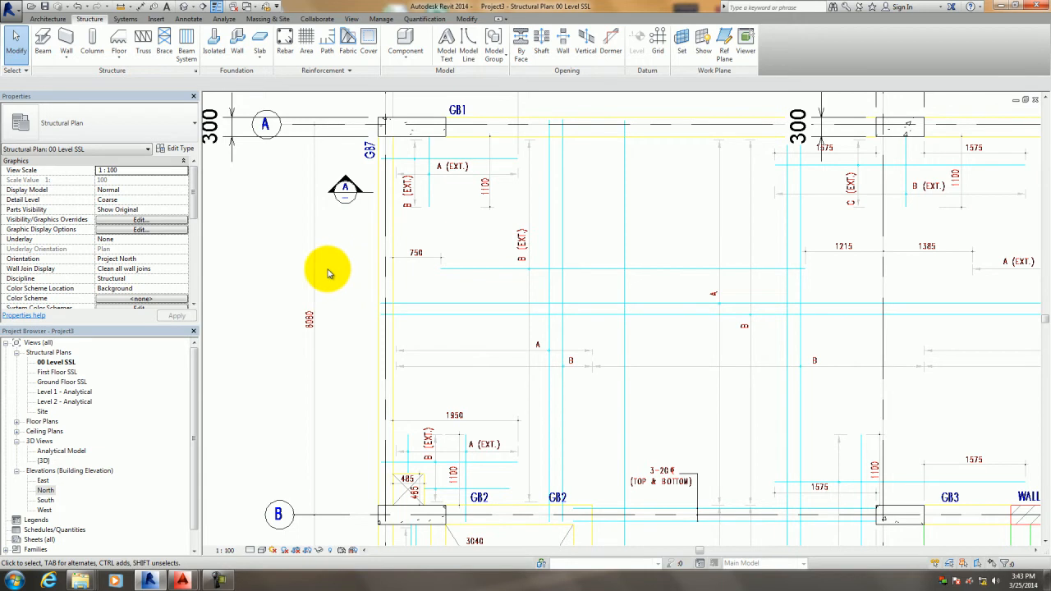
Place a 300 x 600mm M_Concrete-Rectangular Beam along grid 1 from the column at A-1 to the column at B-1.
{"action": "left_click", "coordinate": [42, 42]}
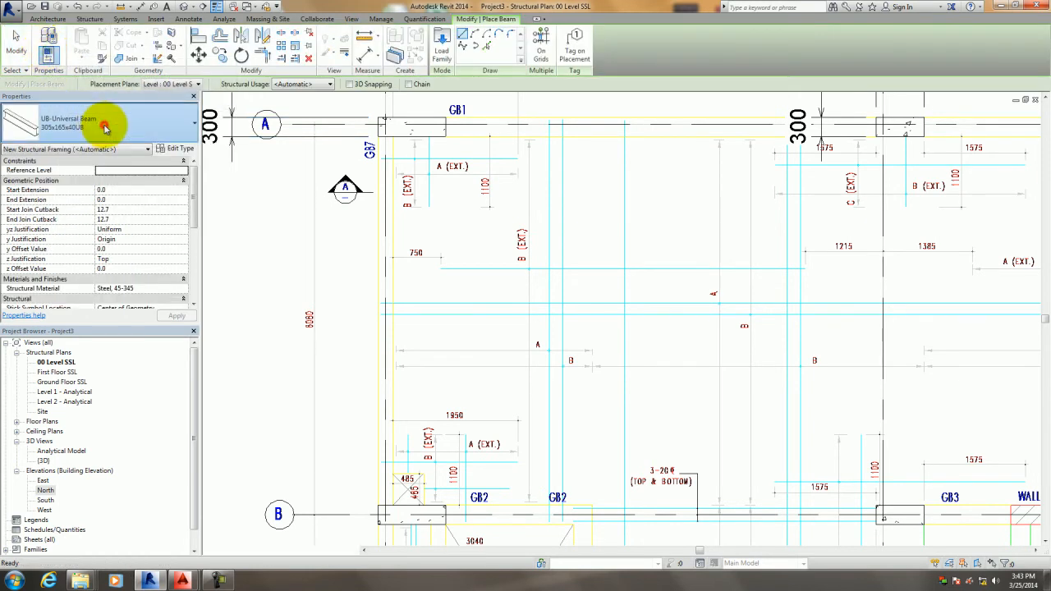
{"action": "left_click", "coordinate": [106, 129]}
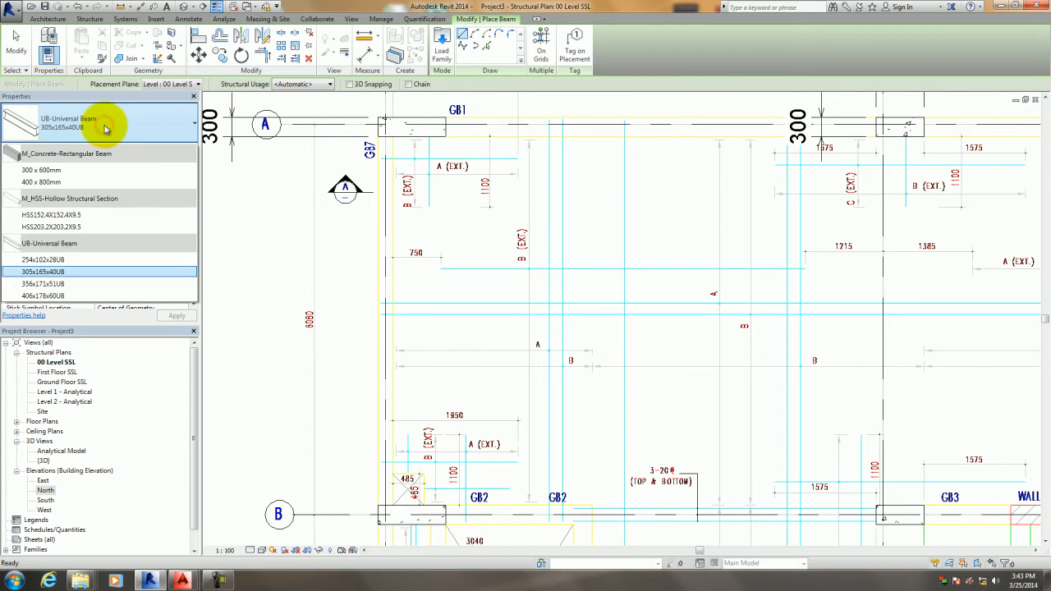
{"action": "left_click", "coordinate": [41, 170]}
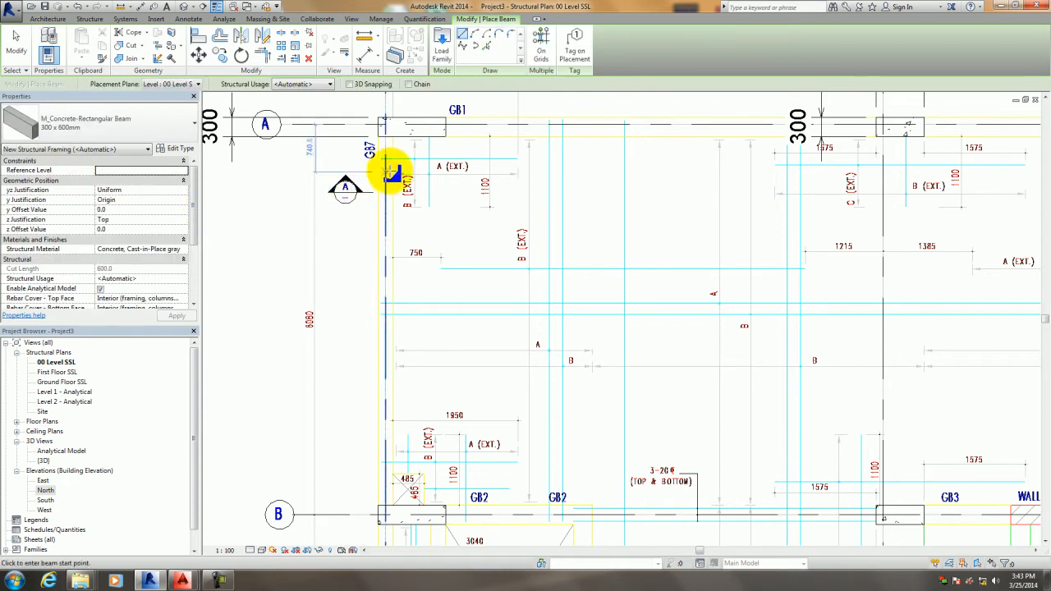
{"action": "left_click", "coordinate": [390, 136]}
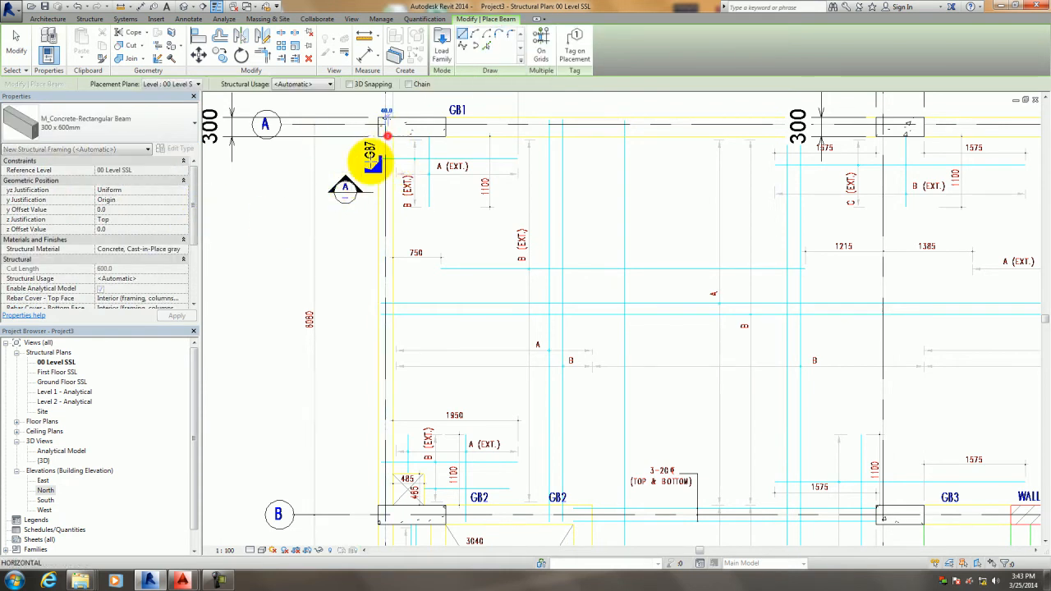
{"action": "scroll", "coordinate": [375, 234], "scroll_direction": "down", "scroll_amount": 3}
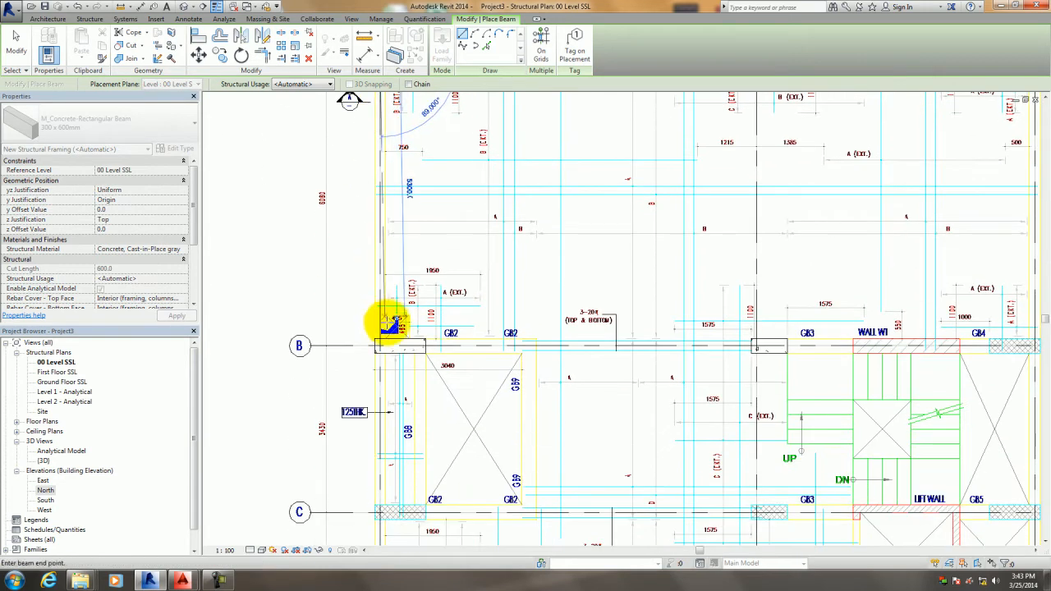
{"action": "scroll", "coordinate": [375, 344], "scroll_direction": "up", "scroll_amount": 2}
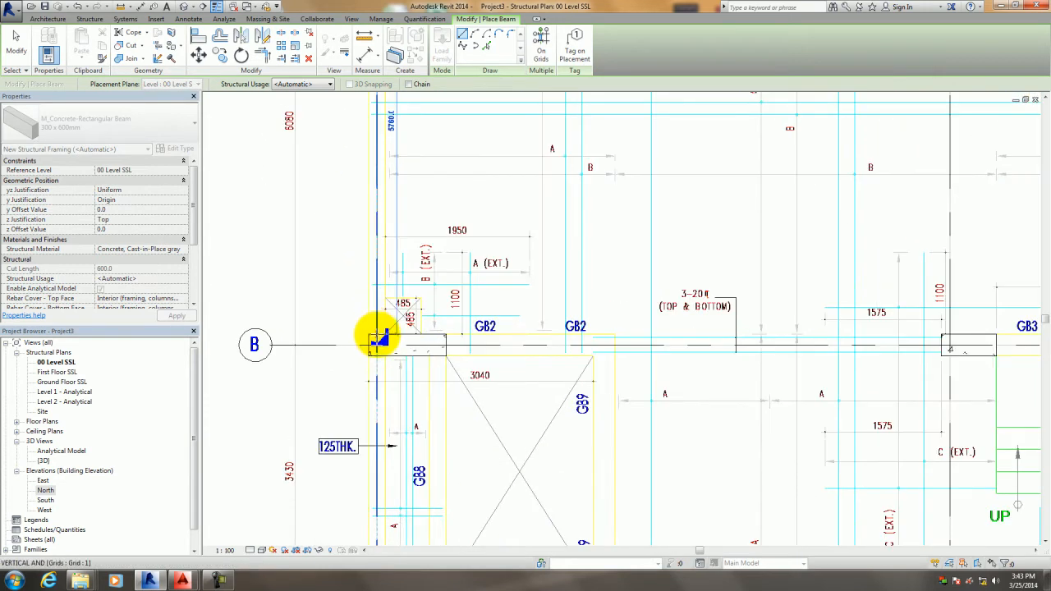
{"action": "left_click", "coordinate": [378, 338]}
{"action": "key", "text": "Escape"}
{"action": "key", "text": "Escape"}
Align the grid 1 beam's outer face with the outer end face of the column at B-1.
{"action": "scroll", "coordinate": [352, 338], "scroll_direction": "up", "scroll_amount": 4}
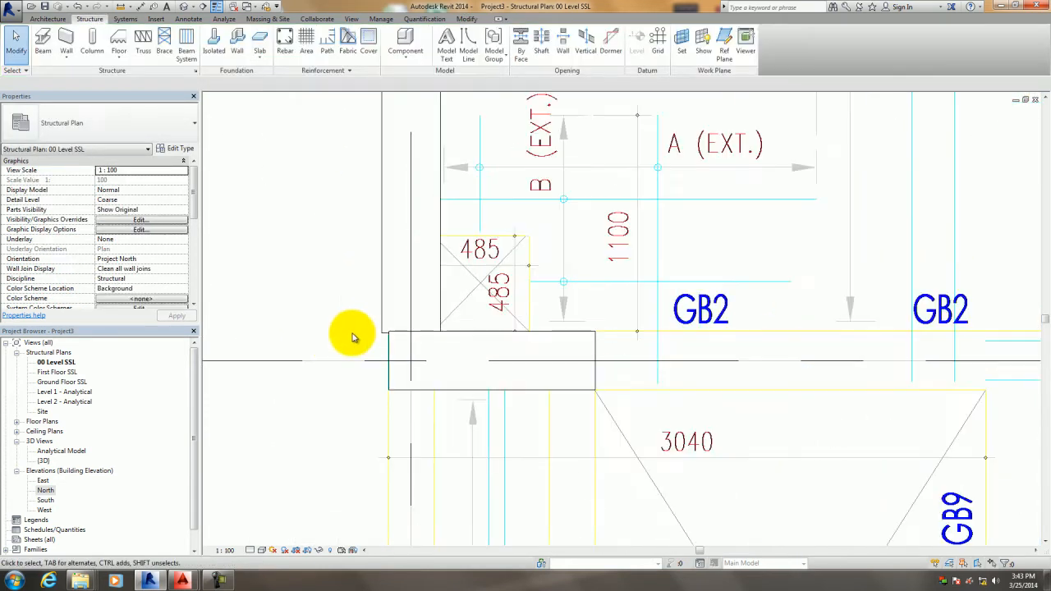
{"action": "scroll", "coordinate": [350, 338], "scroll_direction": "up", "scroll_amount": 3}
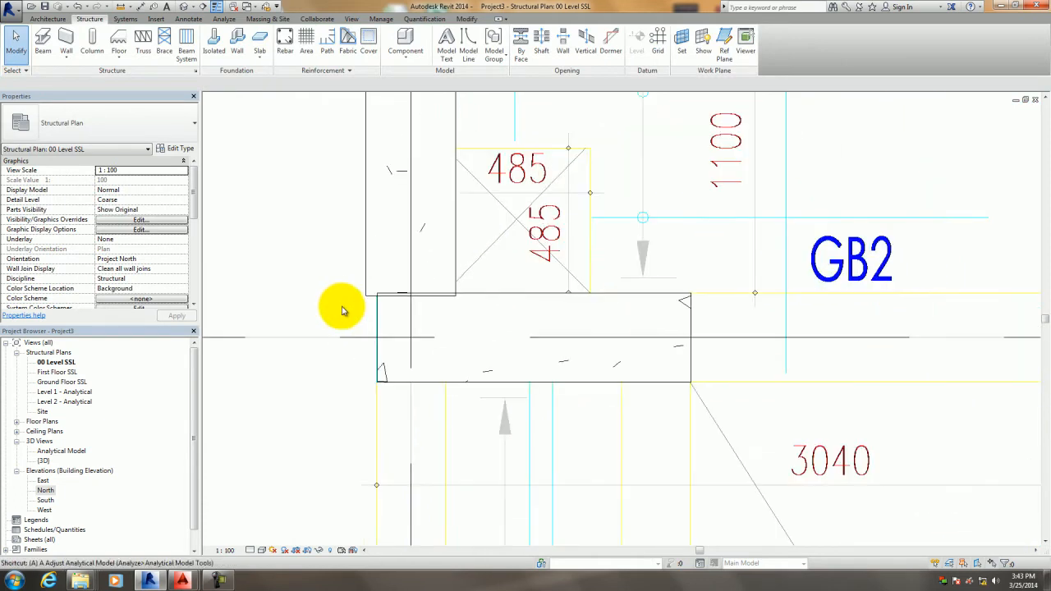
{"action": "left_click", "coordinate": [378, 302]}
{"action": "left_click", "coordinate": [366, 287]}
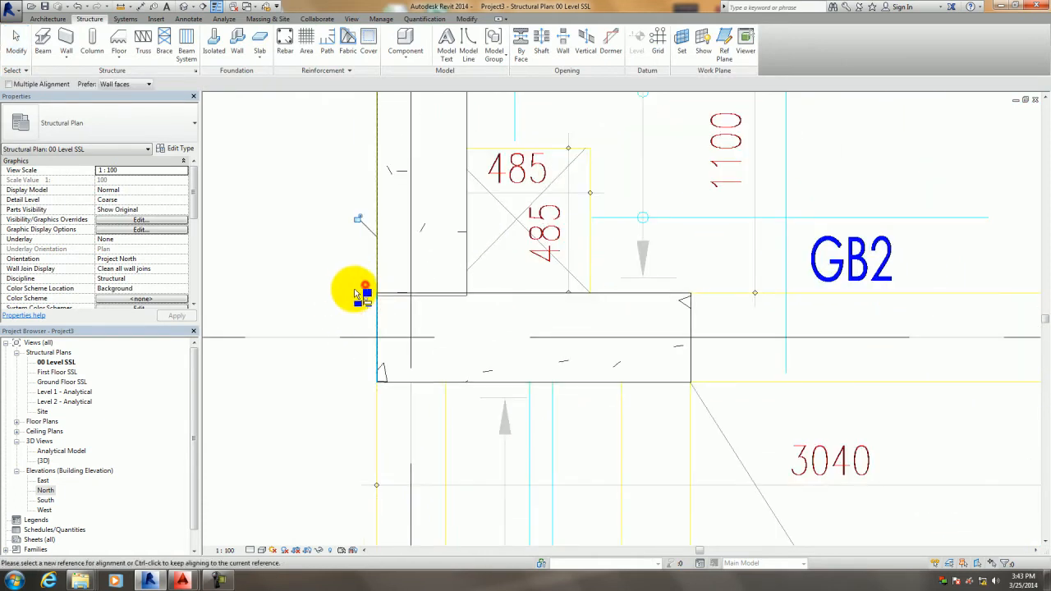
{"action": "scroll", "coordinate": [349, 294], "scroll_direction": "down", "scroll_amount": 8}
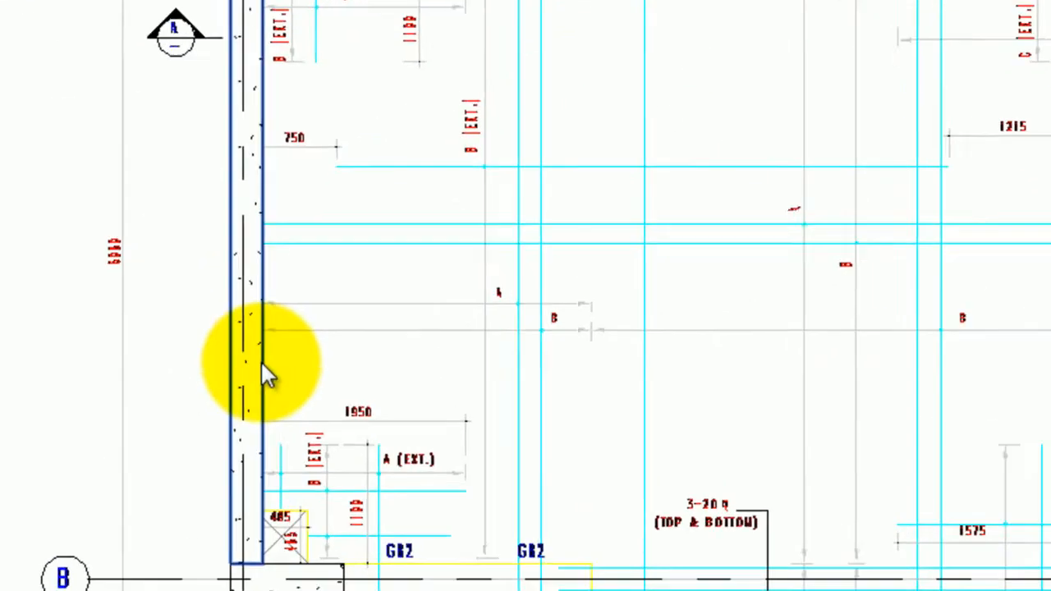
Examine the grid 1 beam against its columns in the 3D view with shaded display.
{"action": "left_click", "coordinate": [349, 329]}
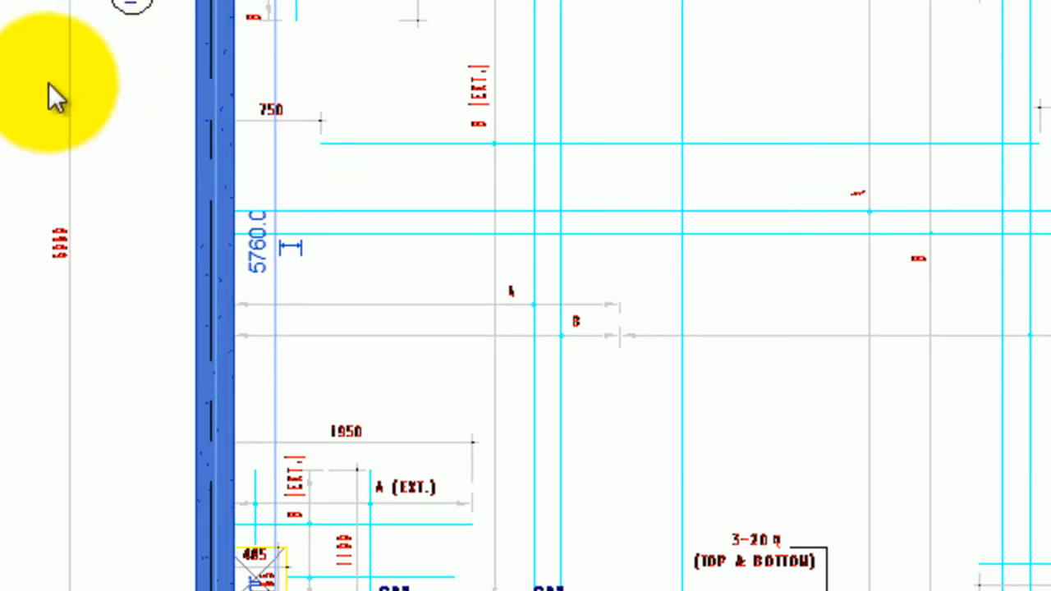
{"action": "left_click", "coordinate": [106, 107]}
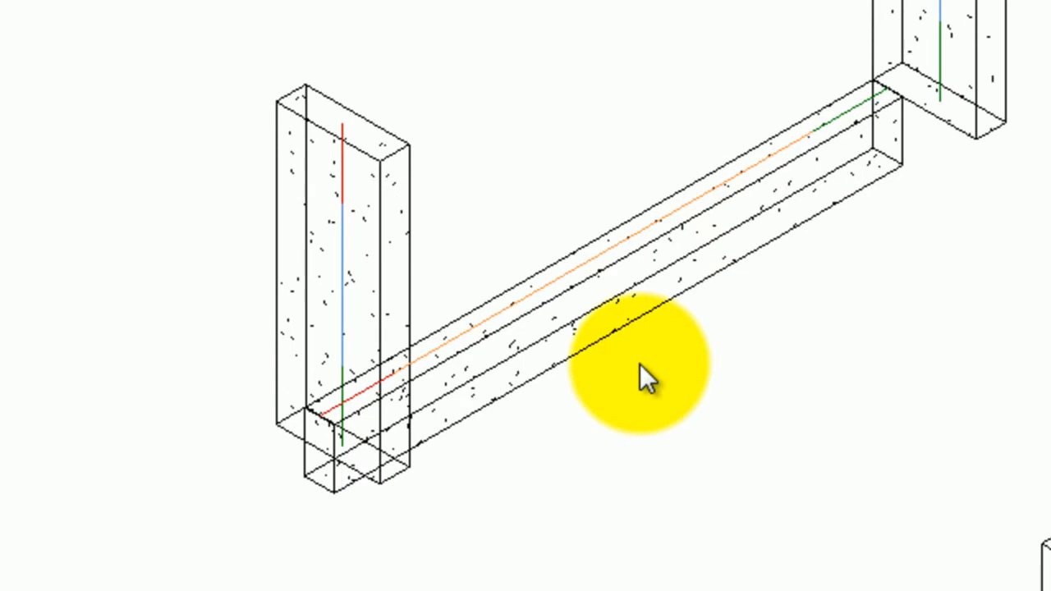
{"action": "key", "text": "s"}
{"action": "key", "text": "d"}
{"action": "mouse_move", "coordinate": [640, 363]}
{"action": "middle_mouse_down", "text": "shift"}
{"action": "mouse_move", "coordinate": [748, 447]}
{"action": "mouse_move", "coordinate": [1047, 451]}
{"action": "mouse_move", "coordinate": [958, 142]}
{"action": "mouse_move", "coordinate": [772, 118]}
{"action": "middle_mouse_up", "text": "shift"}
{"action": "middle_click_drag", "start_coordinate": [742, 317], "coordinate": [606, 145]}
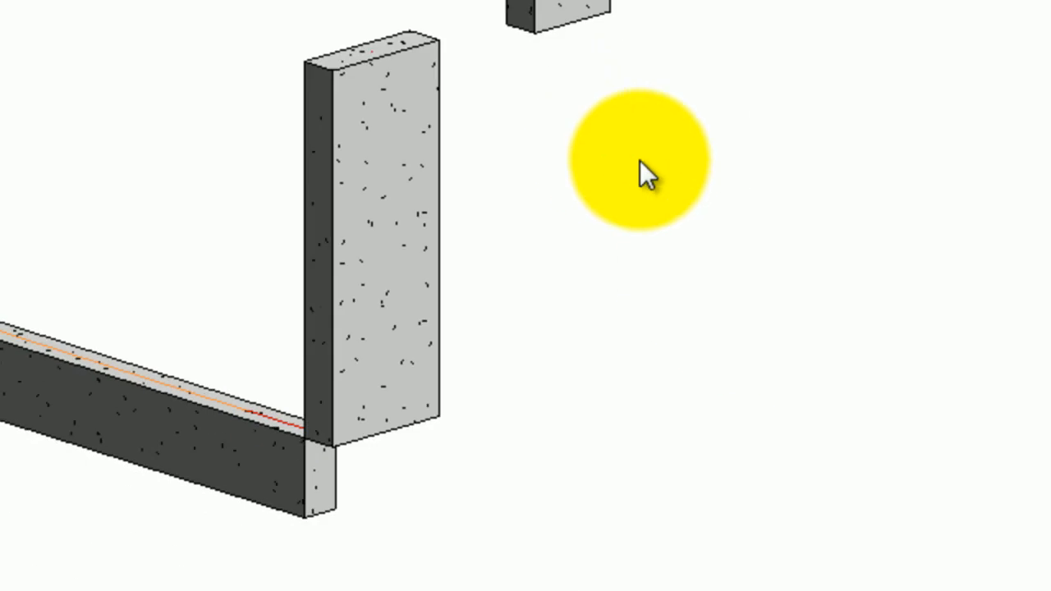
{"action": "left_click", "coordinate": [106, 387]}
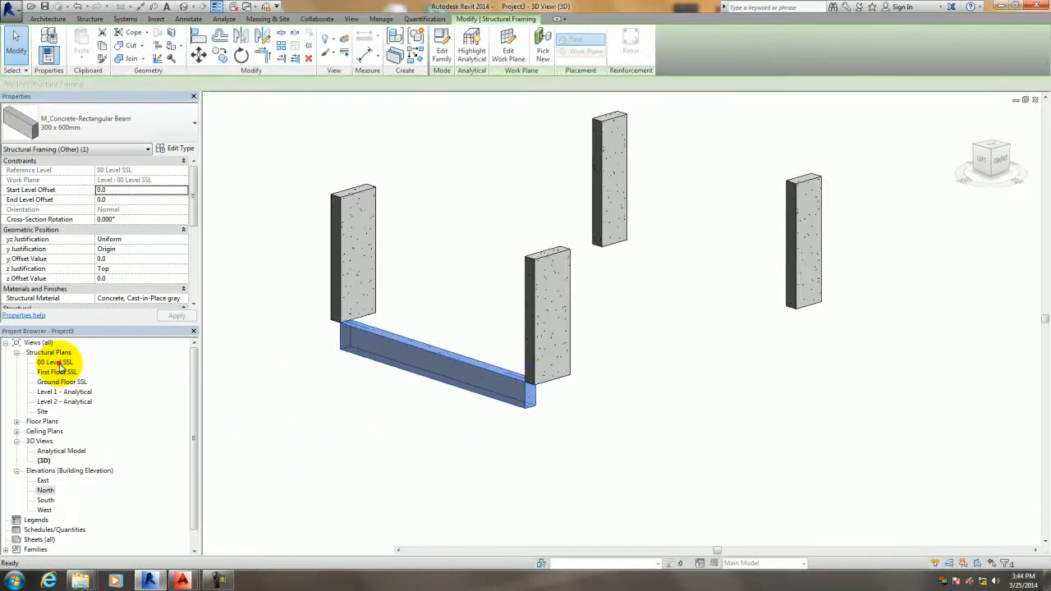
Return to the 00 Level SSL plan and measure the width of the GB1 beam outline on grid A.
{"action": "double_click", "coordinate": [56, 362]}
{"action": "middle_click_drag", "start_coordinate": [291, 380], "coordinate": [280, 483]}
{"action": "scroll", "coordinate": [444, 279], "scroll_direction": "up", "scroll_amount": 3}
{"action": "middle_click_drag", "start_coordinate": [337, 250], "coordinate": [359, 344]}
{"action": "scroll", "coordinate": [359, 343], "scroll_direction": "up", "scroll_amount": 2}
{"action": "left_click", "coordinate": [359, 351]}
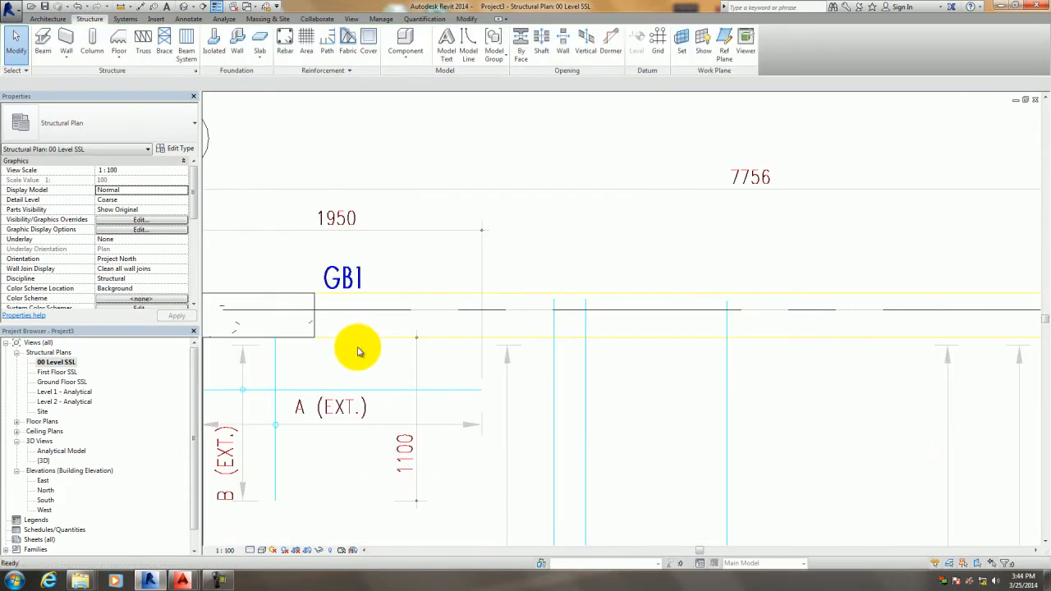
{"action": "key", "text": "i"}
{"action": "left_click", "coordinate": [359, 337]}
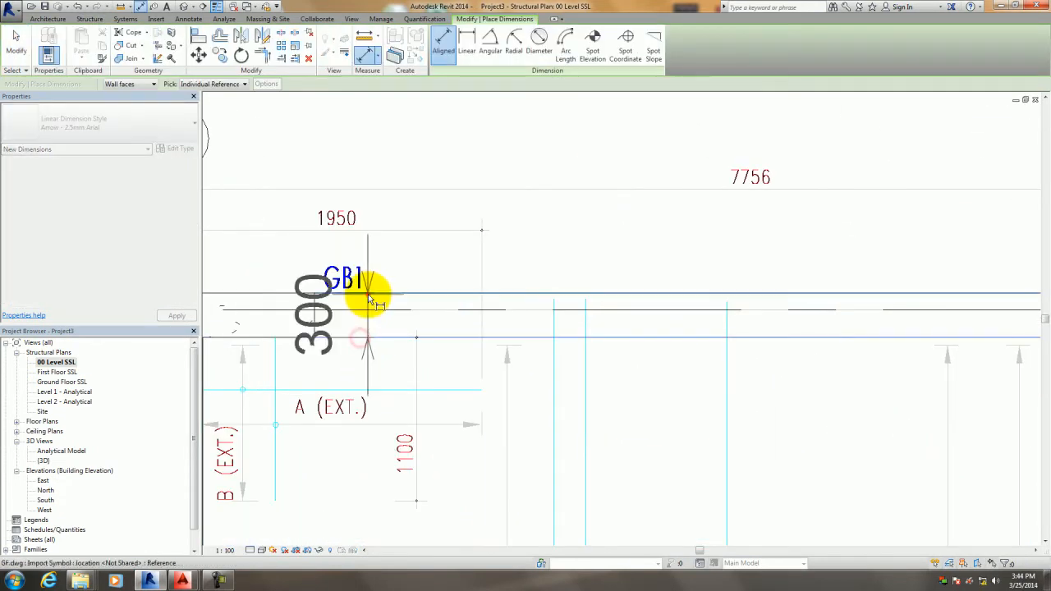
{"action": "scroll", "coordinate": [359, 351], "scroll_direction": "down", "scroll_amount": 4}
{"action": "key", "text": "Escape"}
{"action": "key", "text": "Escape"}
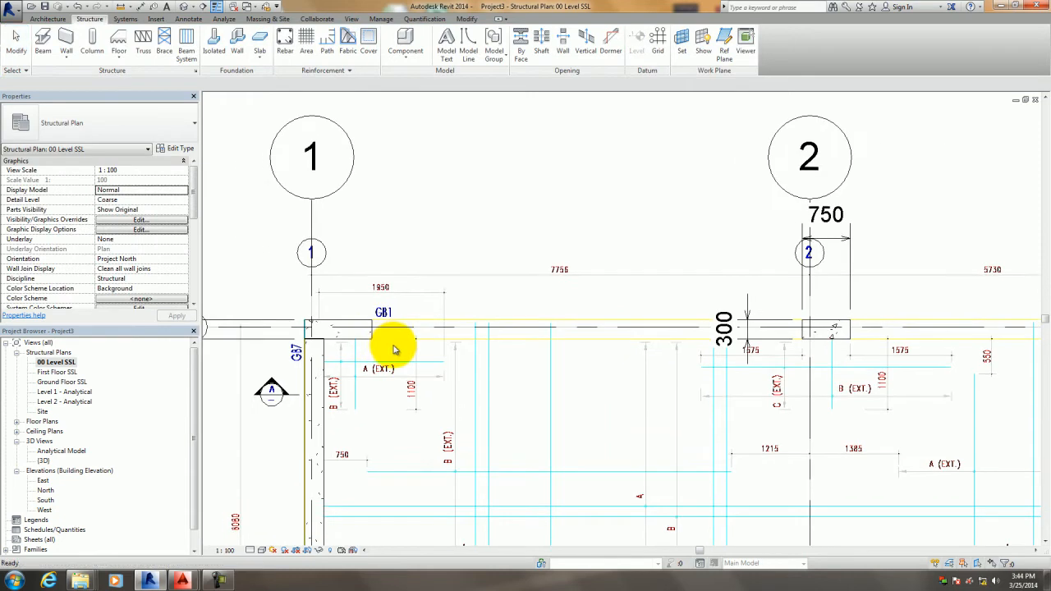
Place a 300 x 600mm concrete beam along grid A, from the inner end of the A-1 column to the near end of the A-2 column.
{"action": "left_click", "coordinate": [42, 42]}
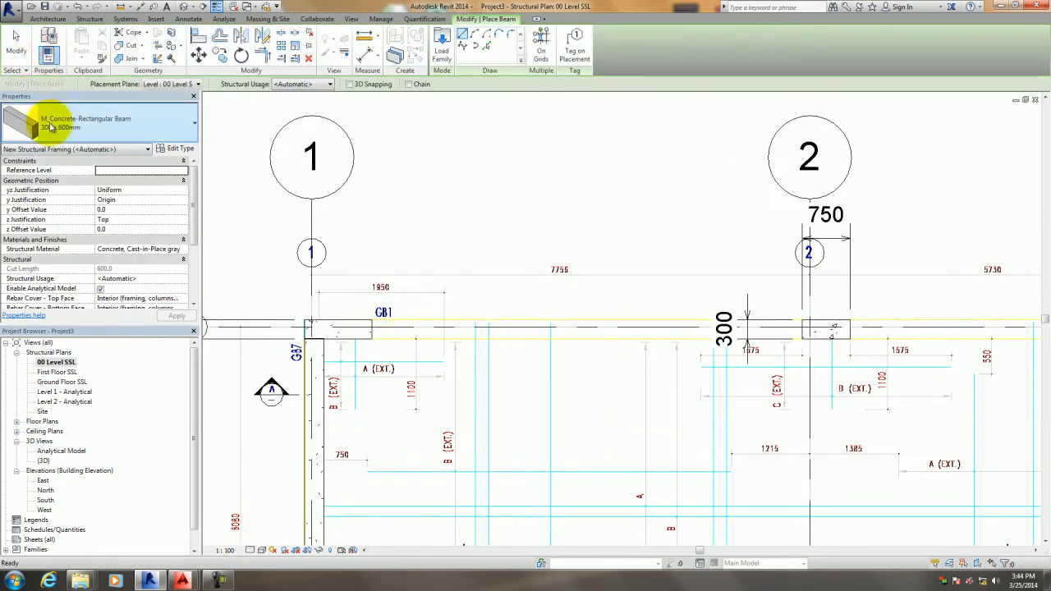
{"action": "scroll", "coordinate": [382, 361], "scroll_direction": "up", "scroll_amount": 5}
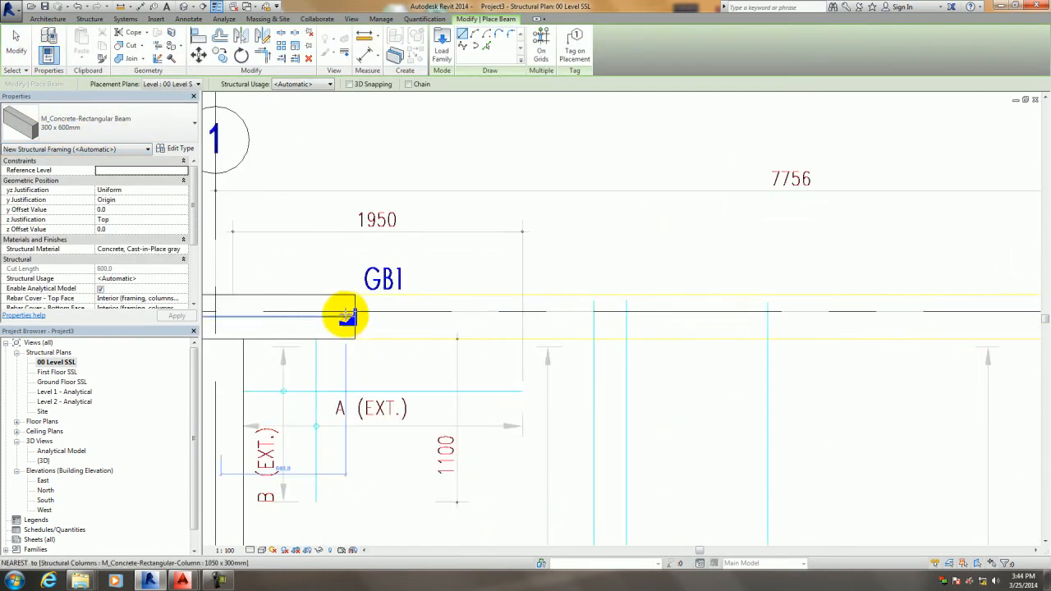
{"action": "left_click", "coordinate": [356, 318]}
{"action": "scroll", "coordinate": [475, 319], "scroll_direction": "down", "scroll_amount": 2}
{"action": "middle_click_drag", "start_coordinate": [493, 321], "coordinate": [175, 331]}
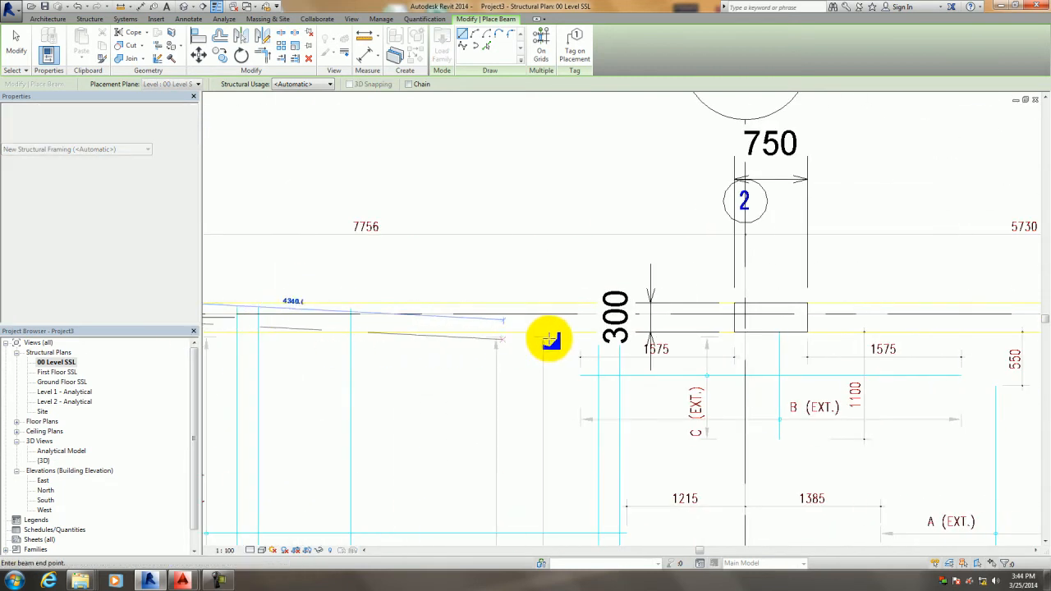
{"action": "left_click", "coordinate": [738, 314]}
{"action": "key", "text": "Escape"}
{"action": "key", "text": "Escape"}
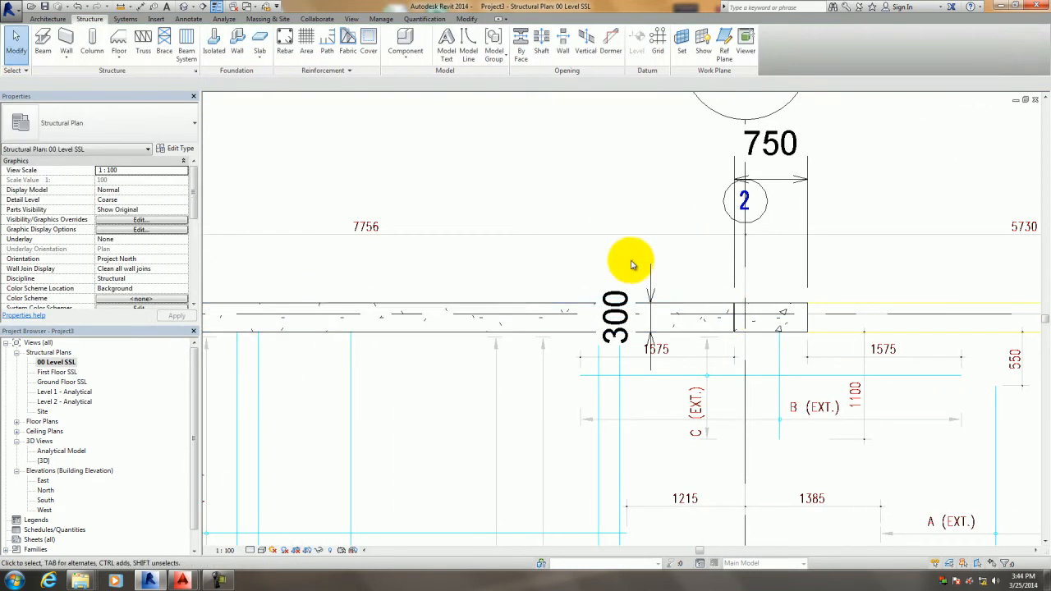
Measure the width of the GB2 beam outline on grid B beside the B-1 column.
{"action": "scroll", "coordinate": [633, 263], "scroll_direction": "down", "scroll_amount": 3}
{"action": "scroll", "coordinate": [624, 267], "scroll_direction": "down", "scroll_amount": 1}
{"action": "middle_click_drag", "start_coordinate": [716, 286], "coordinate": [624, 216]}
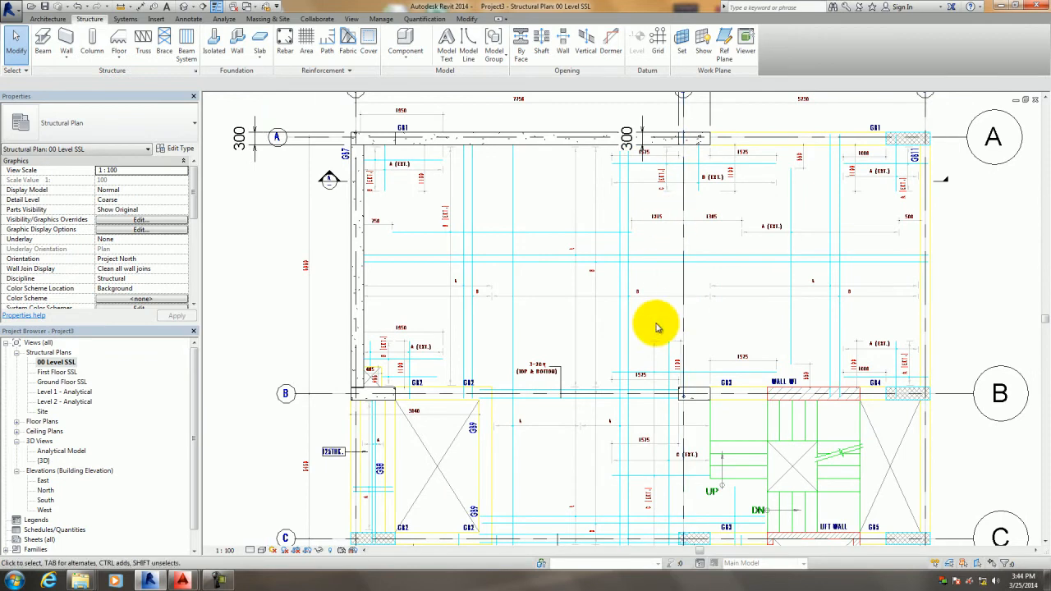
{"action": "middle_click_drag", "start_coordinate": [492, 328], "coordinate": [536, 293]}
{"action": "scroll", "coordinate": [535, 293], "scroll_direction": "up", "scroll_amount": 2}
{"action": "middle_click_drag", "start_coordinate": [487, 324], "coordinate": [426, 303]}
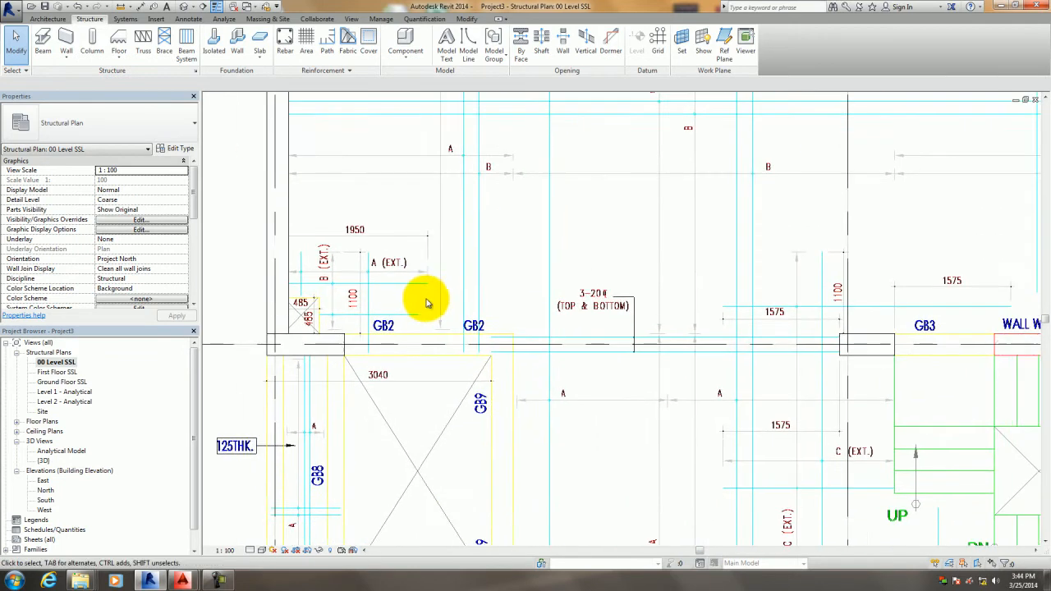
{"action": "scroll", "coordinate": [407, 321], "scroll_direction": "up", "scroll_amount": 3}
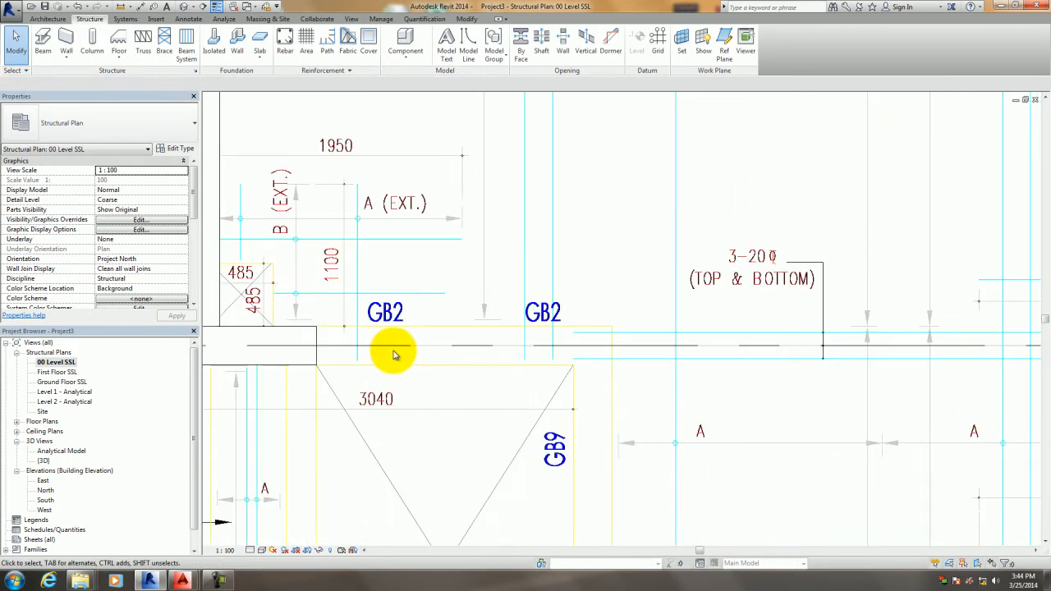
{"action": "key", "text": "d"}
{"action": "key", "text": "i"}
{"action": "left_click", "coordinate": [408, 365]}
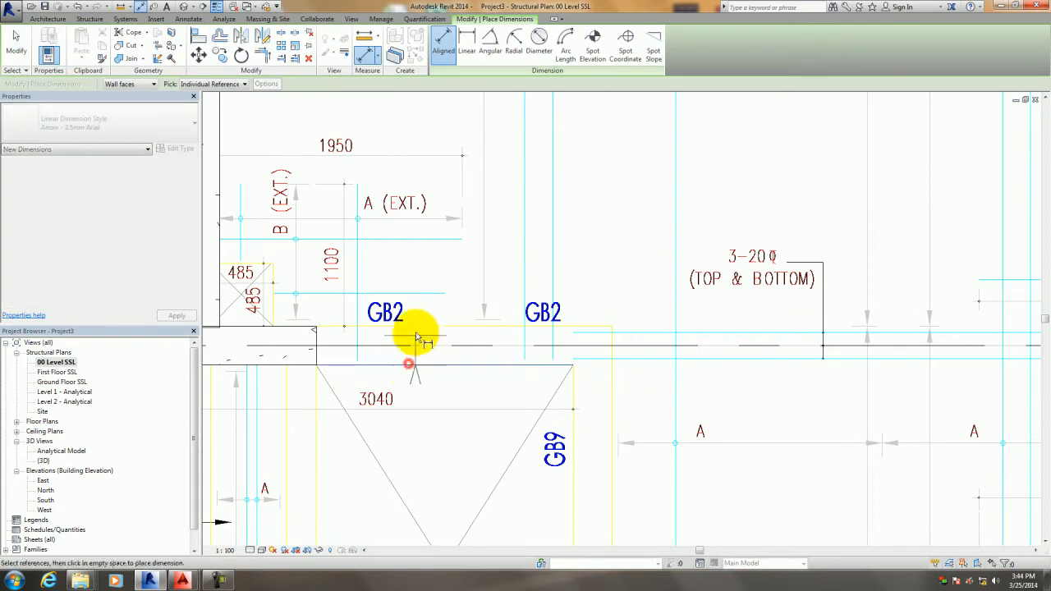
{"action": "left_click", "coordinate": [416, 327]}
{"action": "key", "text": "Escape"}
{"action": "key", "text": "Escape"}
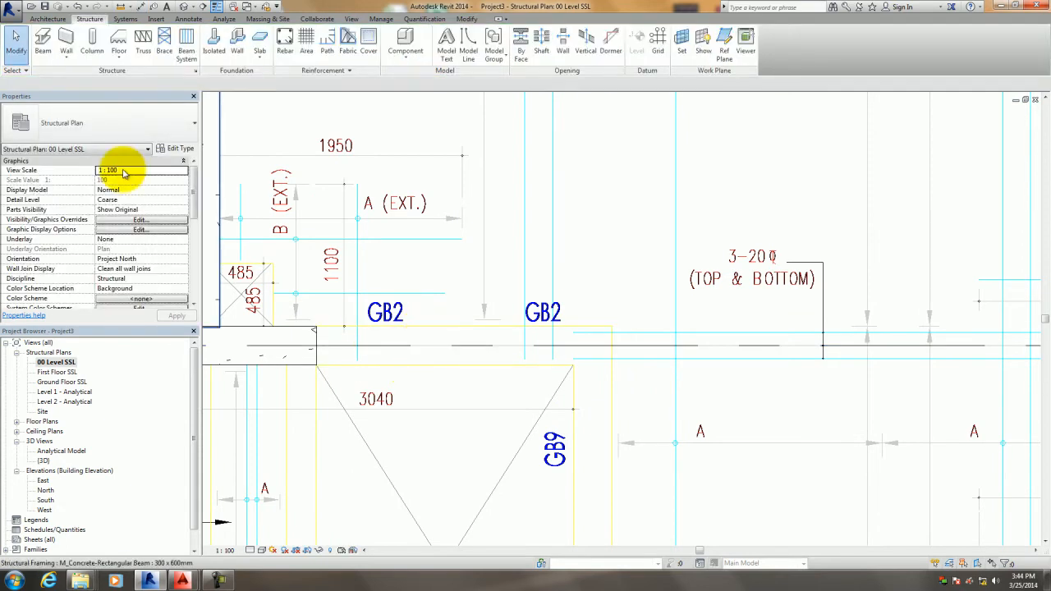
Place a 300 x 600mm concrete beam along grid B, from the inner end of the B-1 column to the near end of the B-2 column.
{"action": "left_click", "coordinate": [43, 45]}
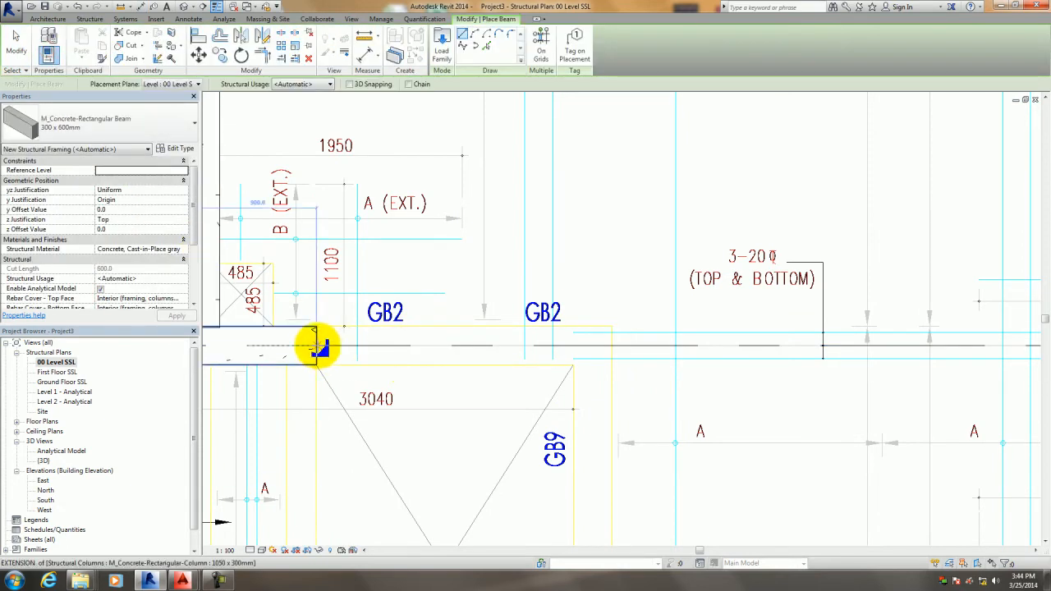
{"action": "left_click", "coordinate": [316, 346]}
{"action": "scroll", "coordinate": [472, 345], "scroll_direction": "down", "scroll_amount": 1}
{"action": "middle_click_drag", "start_coordinate": [469, 345], "coordinate": [306, 324]}
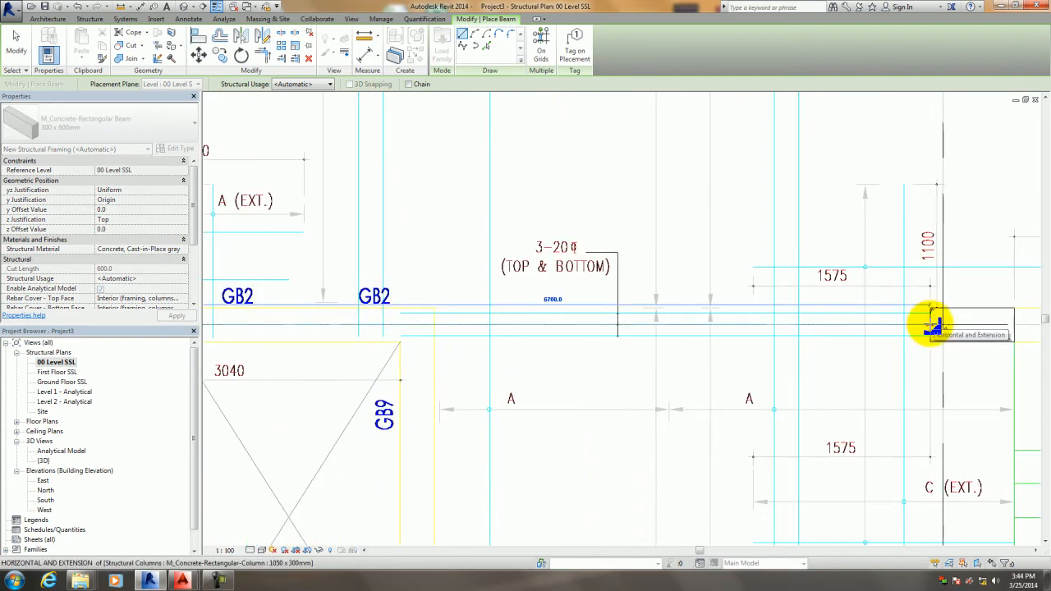
{"action": "left_click", "coordinate": [933, 324]}
{"action": "key", "text": "Escape"}
{"action": "key", "text": "Escape"}
{"action": "scroll", "coordinate": [439, 296], "scroll_direction": "down", "scroll_amount": 3}
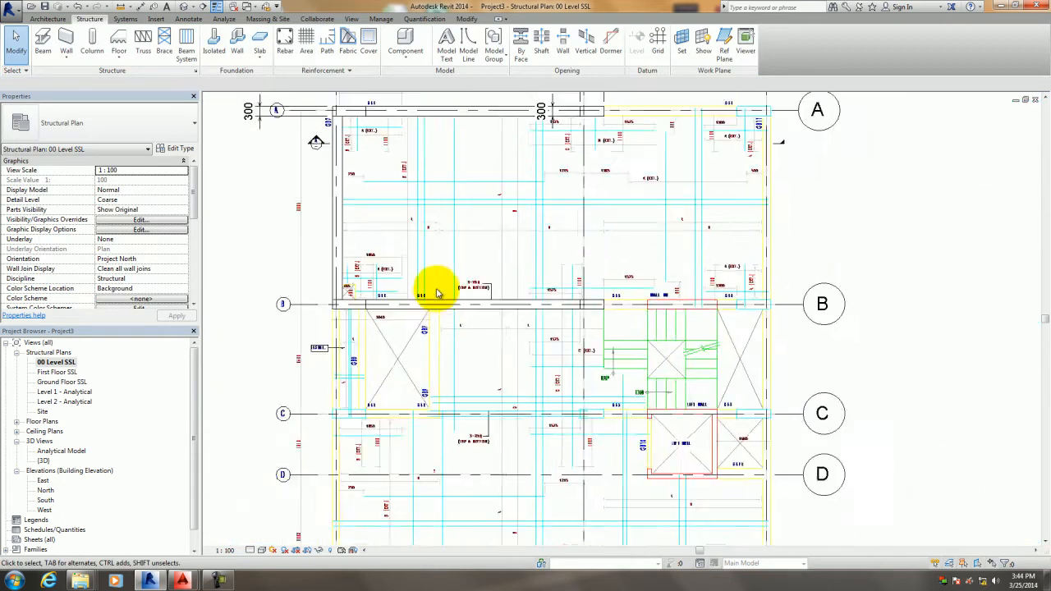
{"action": "scroll", "coordinate": [439, 296], "scroll_direction": "down", "scroll_amount": 2}
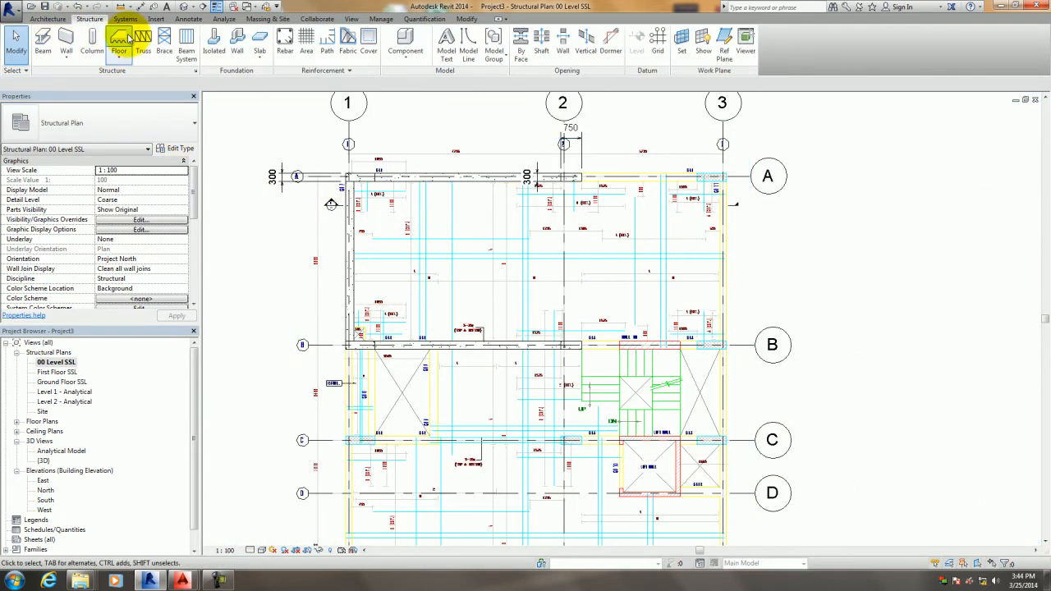
Examine the columns and ground beams in the 3D view and against the levels in the North elevation.
{"action": "left_click", "coordinate": [183, 7]}
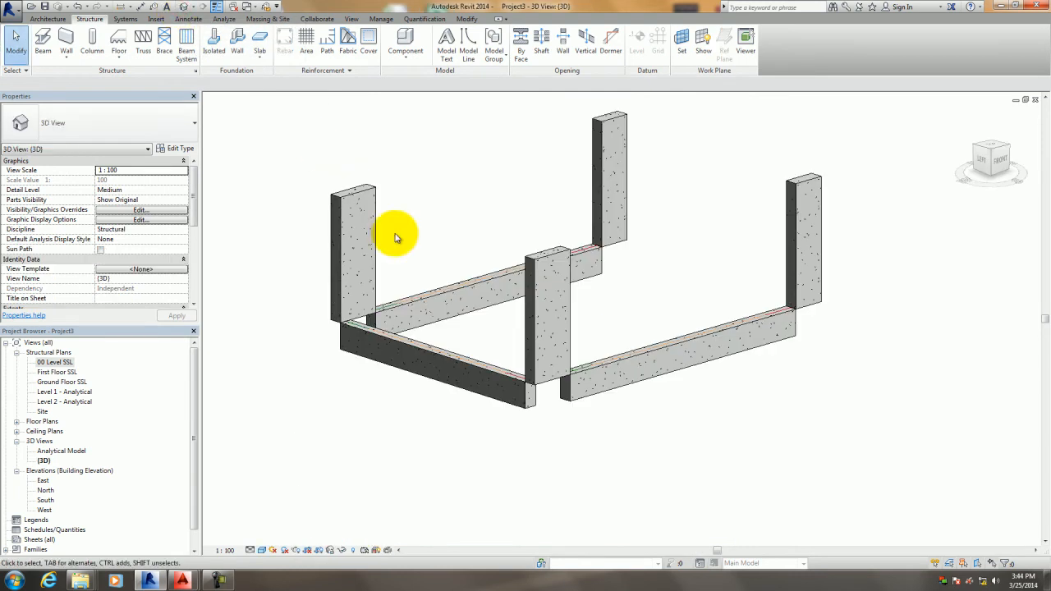
{"action": "scroll", "coordinate": [448, 289], "scroll_direction": "up", "scroll_amount": 2}
{"action": "middle_click_drag", "start_coordinate": [451, 290], "coordinate": [554, 262], "text": "shift"}
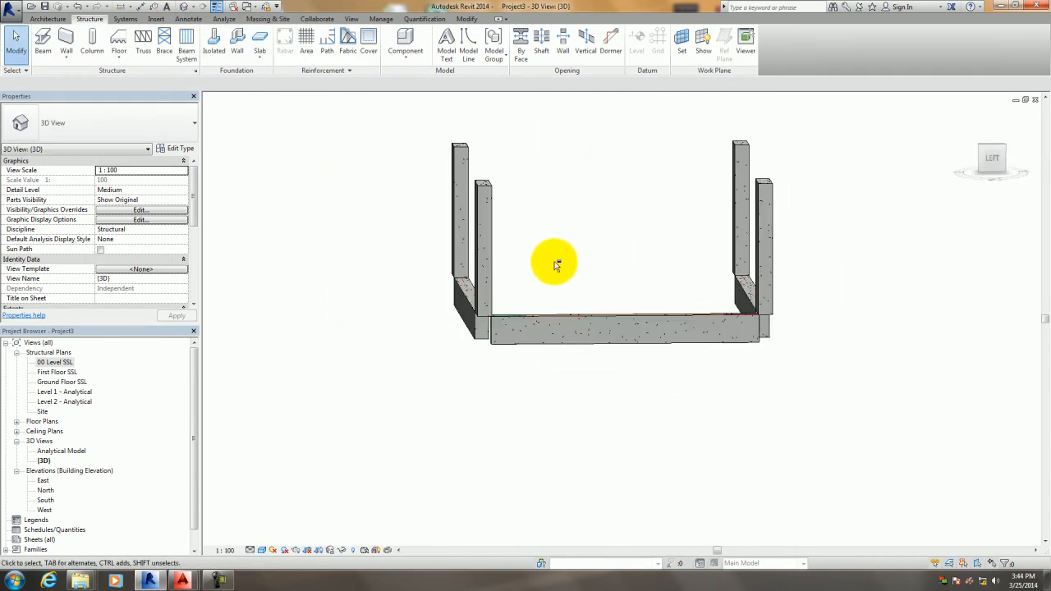
{"action": "double_click", "coordinate": [46, 491]}
{"action": "scroll", "coordinate": [394, 463], "scroll_direction": "down", "scroll_amount": 2}
{"action": "middle_click_drag", "start_coordinate": [383, 463], "coordinate": [629, 423]}
{"action": "scroll", "coordinate": [608, 391], "scroll_direction": "up", "scroll_amount": 2}
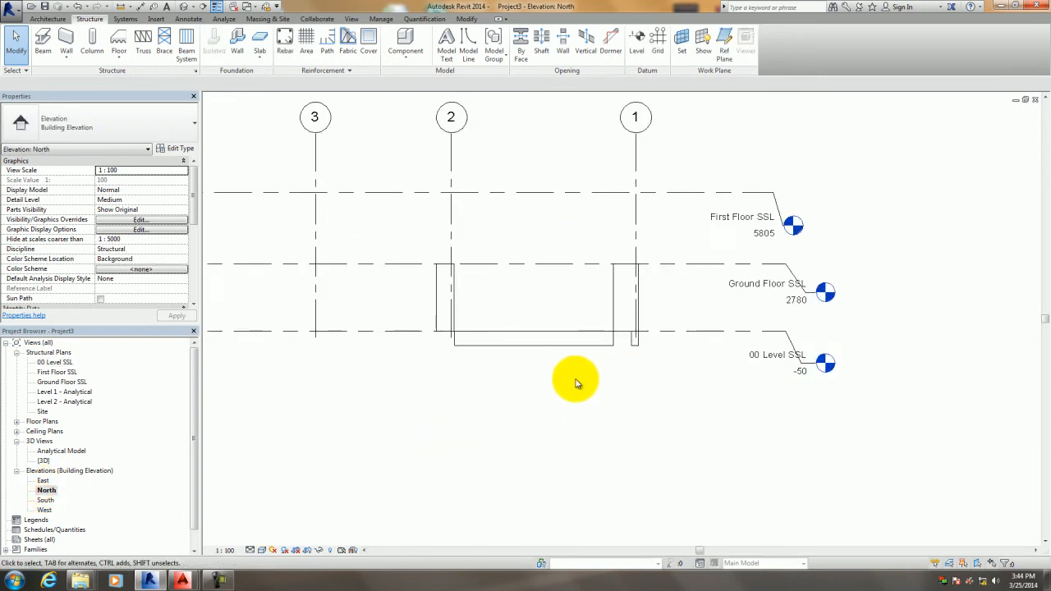
{"action": "middle_click_drag", "start_coordinate": [597, 380], "coordinate": [647, 384]}
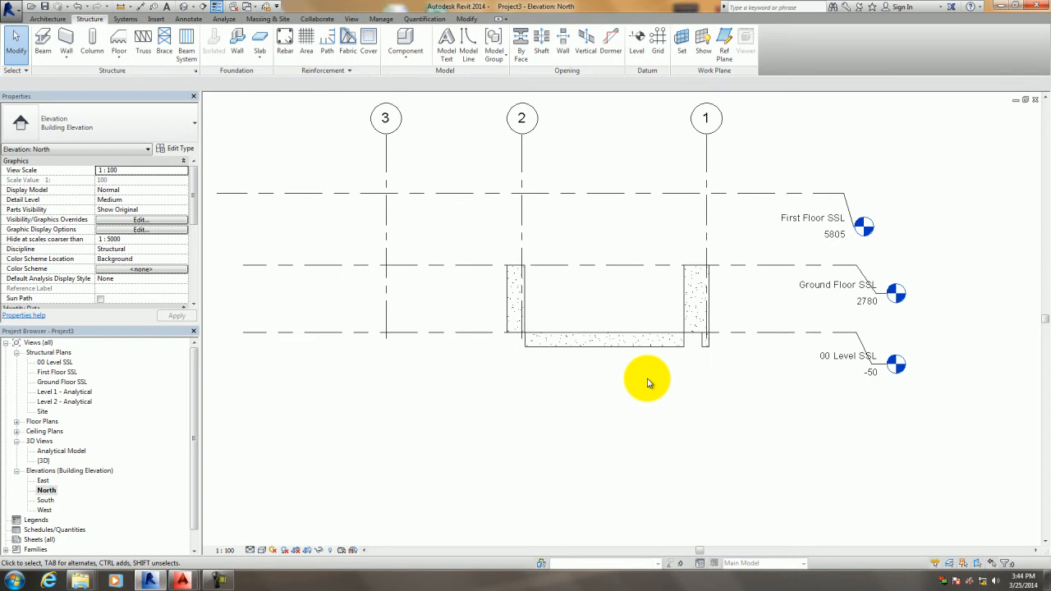
Draw a new level line about 2850 mm below 00 Level SSL in the North elevation, spanning the same width as that level.
{"action": "left_click", "coordinate": [48, 19]}
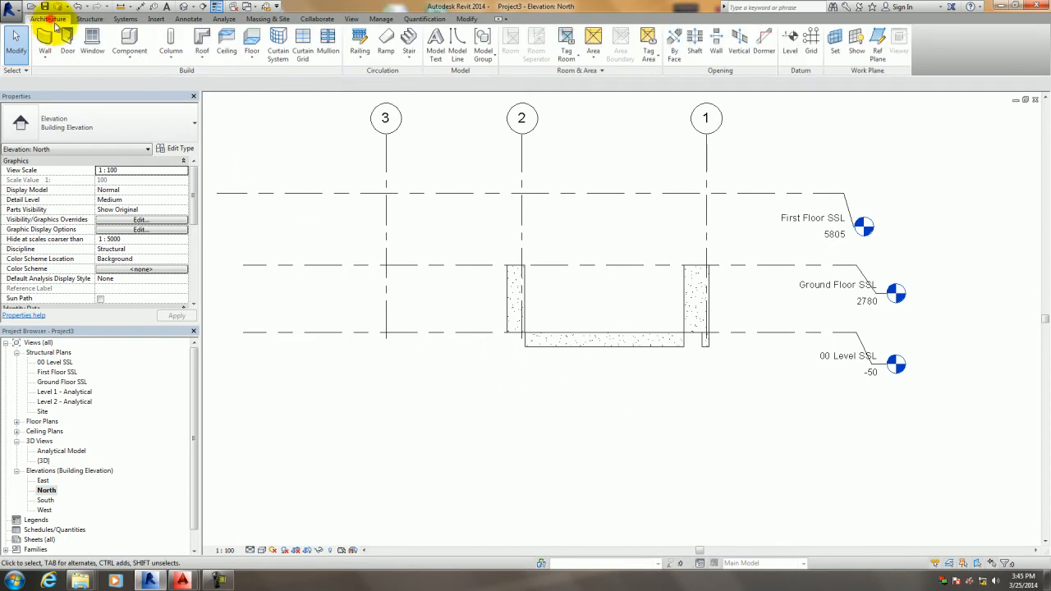
{"action": "left_click", "coordinate": [791, 49]}
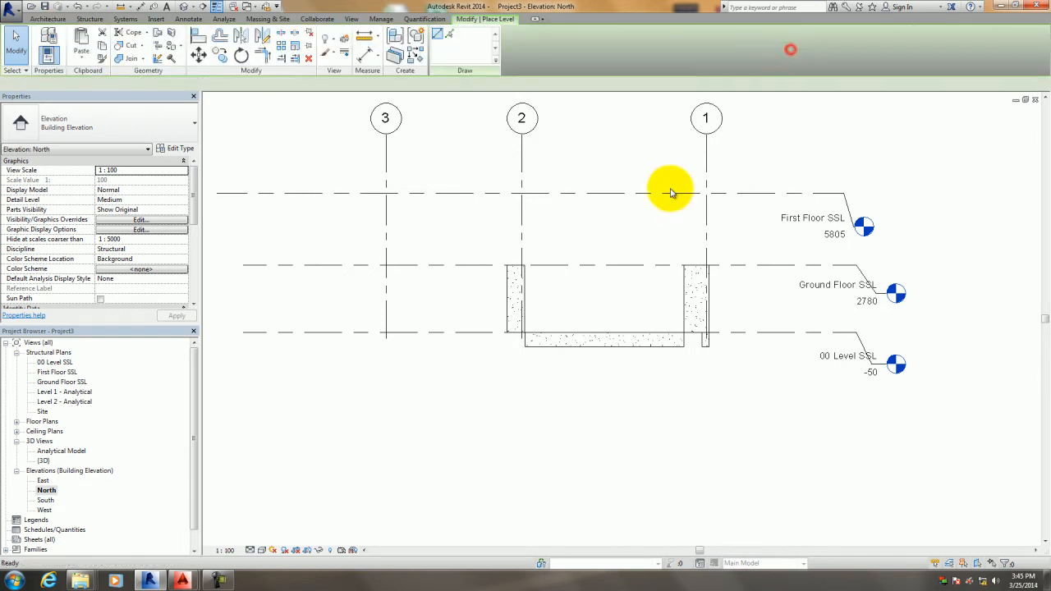
{"action": "left_click", "coordinate": [245, 401]}
{"action": "left_click", "coordinate": [886, 413]}
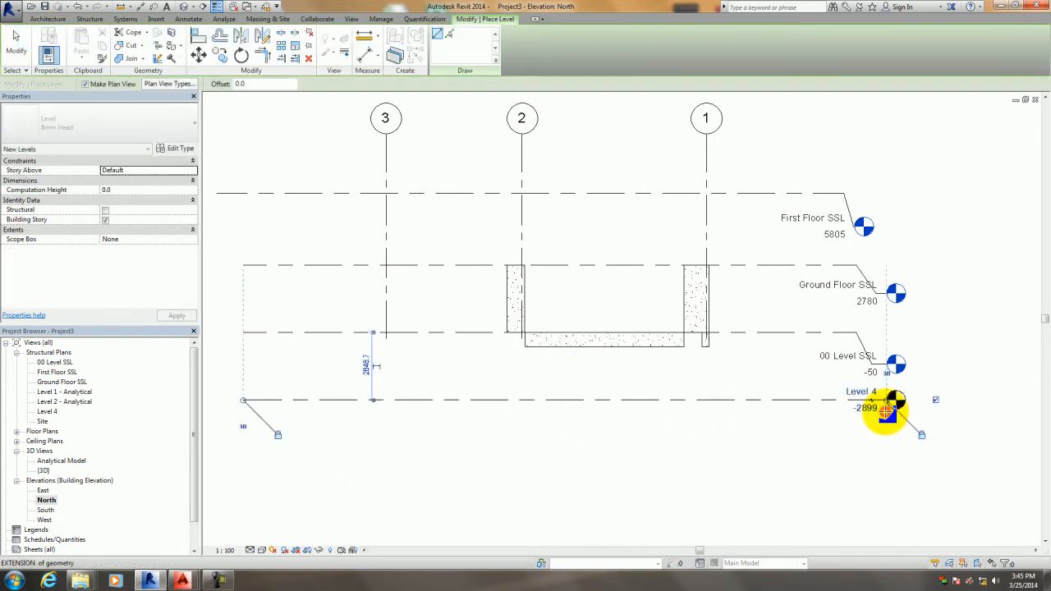
{"action": "key", "text": "Escape"}
Rename the new lowest level as T.O.F and rename its corresponding views to match.
{"action": "scroll", "coordinate": [861, 403], "scroll_direction": "up", "scroll_amount": 3}
{"action": "double_click", "coordinate": [859, 396]}
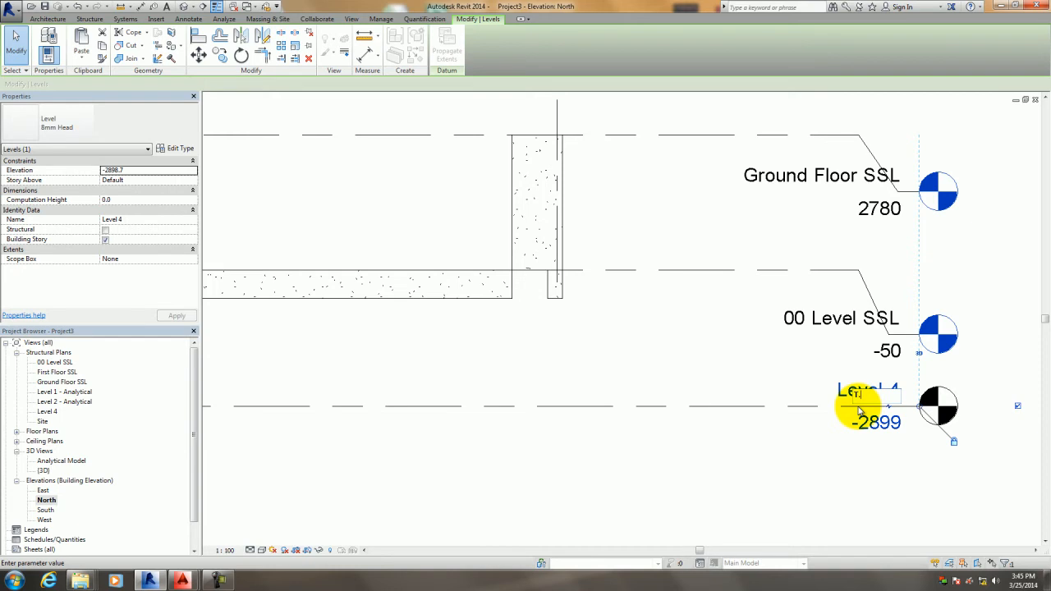
{"action": "type", "text": "T.O.F"}
{"action": "key", "text": "Return"}
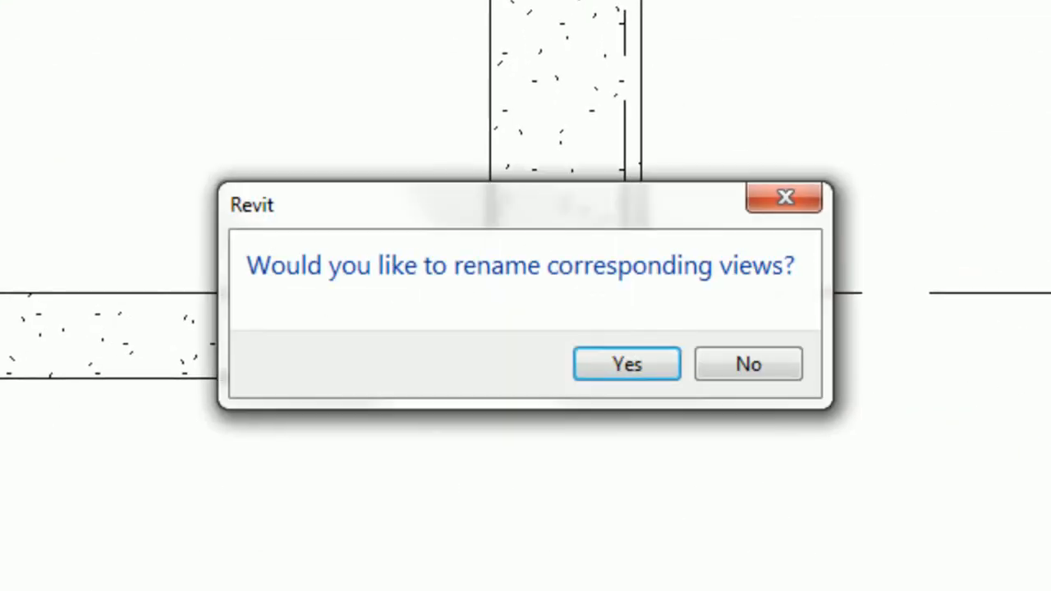
{"action": "left_click", "coordinate": [626, 364]}
Set the T.O.F level's elevation to -3000.
{"action": "double_click", "coordinate": [881, 421]}
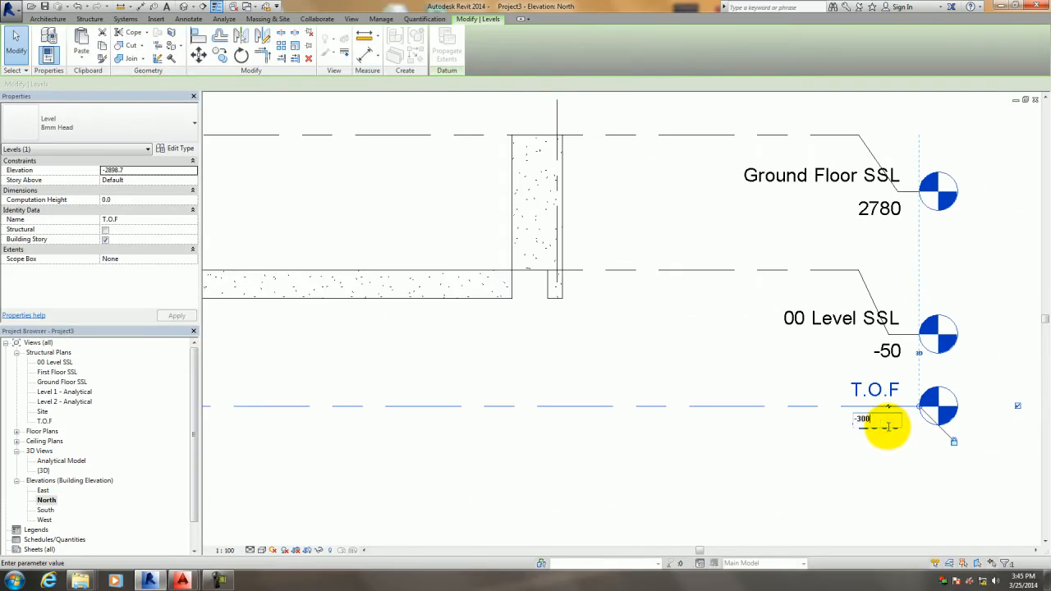
{"action": "left_click", "coordinate": [721, 462]}
{"action": "left_click", "coordinate": [609, 354]}
{"action": "scroll", "coordinate": [609, 353], "scroll_direction": "down", "scroll_amount": 2}
{"action": "middle_click_drag", "start_coordinate": [566, 361], "coordinate": [626, 369]}
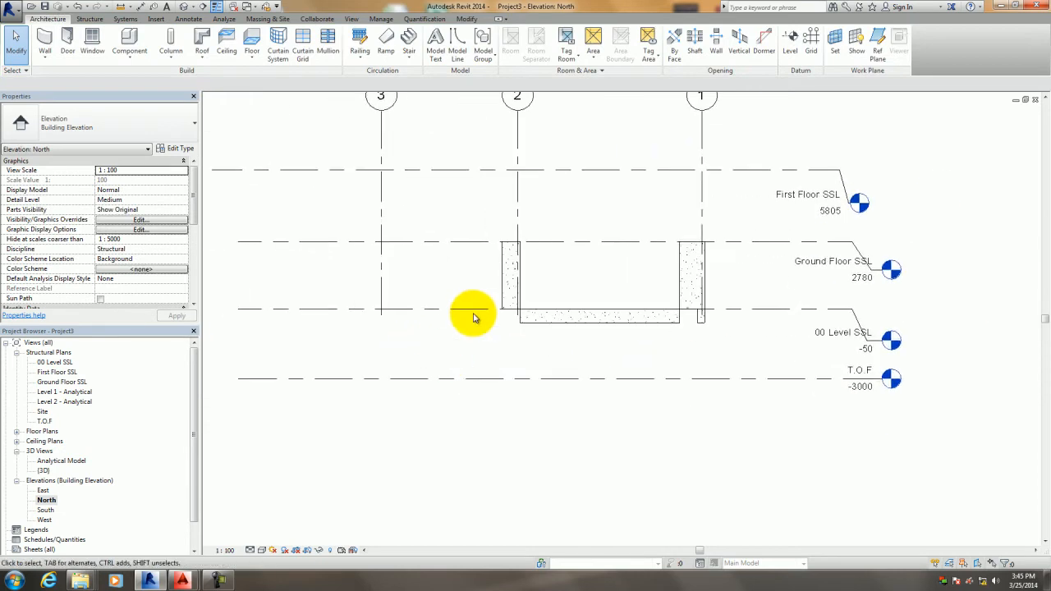
{"action": "scroll", "coordinate": [764, 370], "scroll_direction": "up", "scroll_amount": 1}
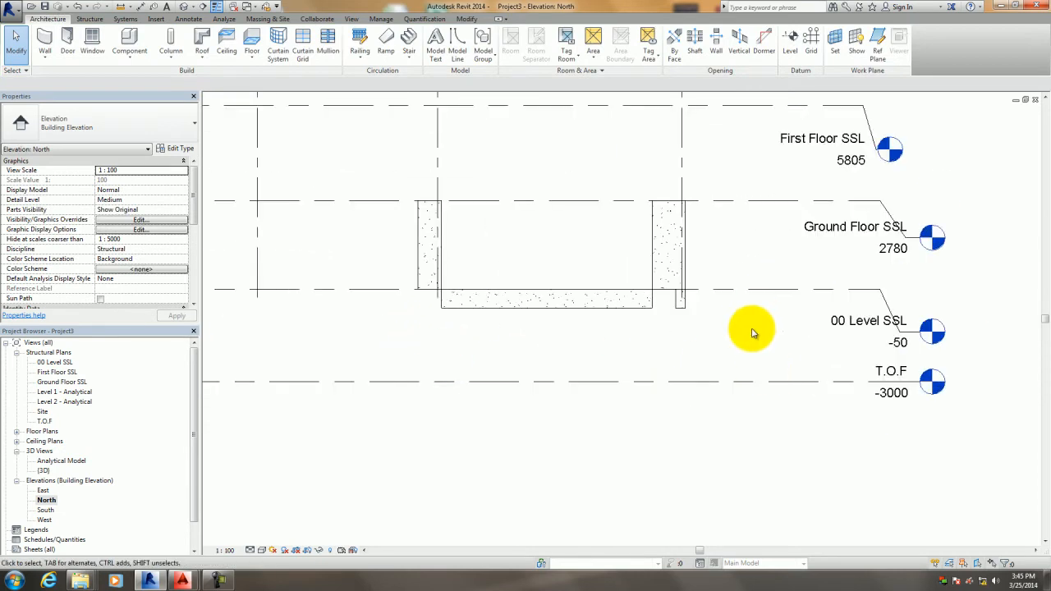
{"action": "middle_click_drag", "start_coordinate": [754, 329], "coordinate": [642, 346]}
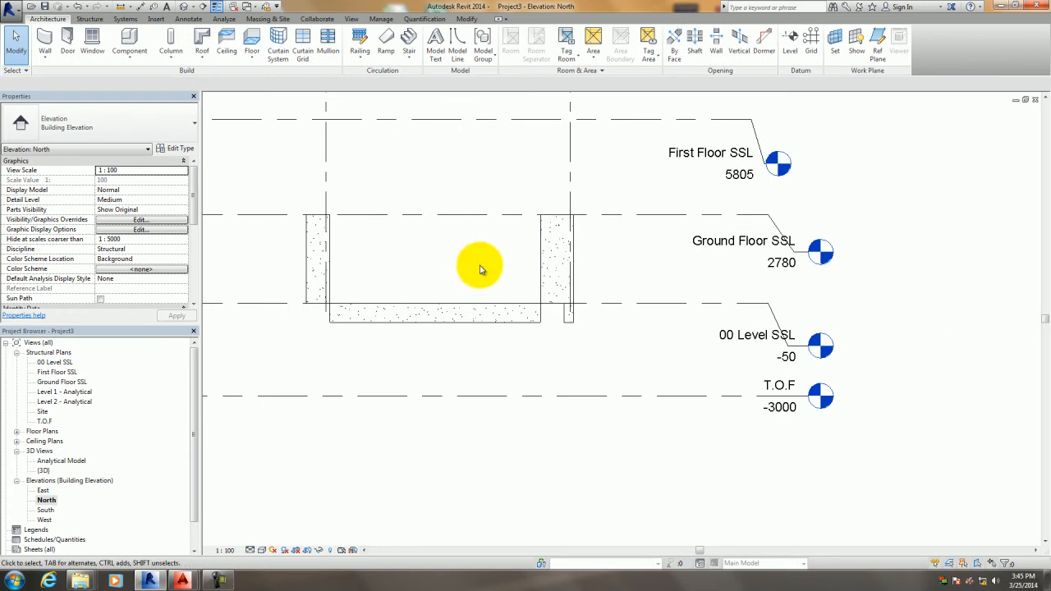
Select all four concrete columns in the 3D view and copy them to the clipboard.
{"action": "left_click", "coordinate": [185, 7]}
{"action": "middle_click_drag", "start_coordinate": [353, 213], "coordinate": [367, 276], "text": "shift"}
{"action": "left_click", "coordinate": [413, 227]}
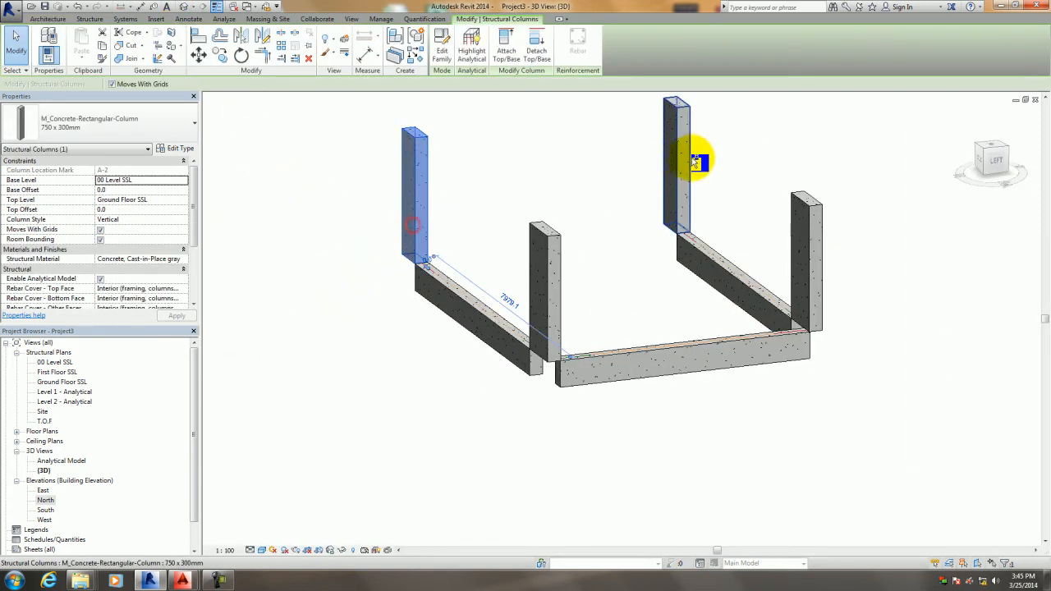
{"action": "left_click", "coordinate": [688, 154], "text": "ctrl"}
{"action": "left_click", "coordinate": [796, 210], "text": "ctrl"}
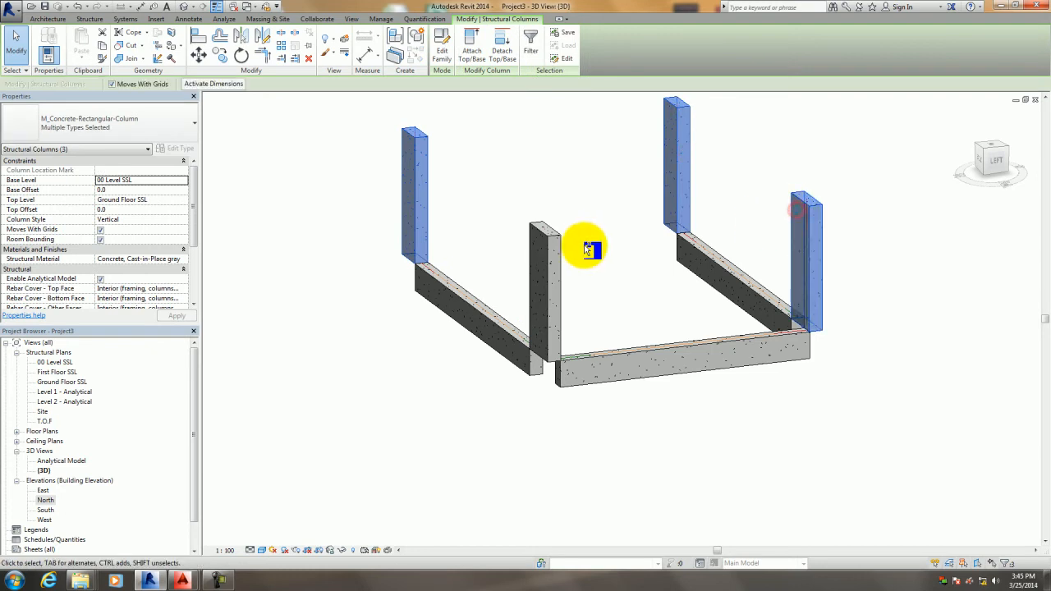
{"action": "left_click", "coordinate": [563, 249], "text": "ctrl"}
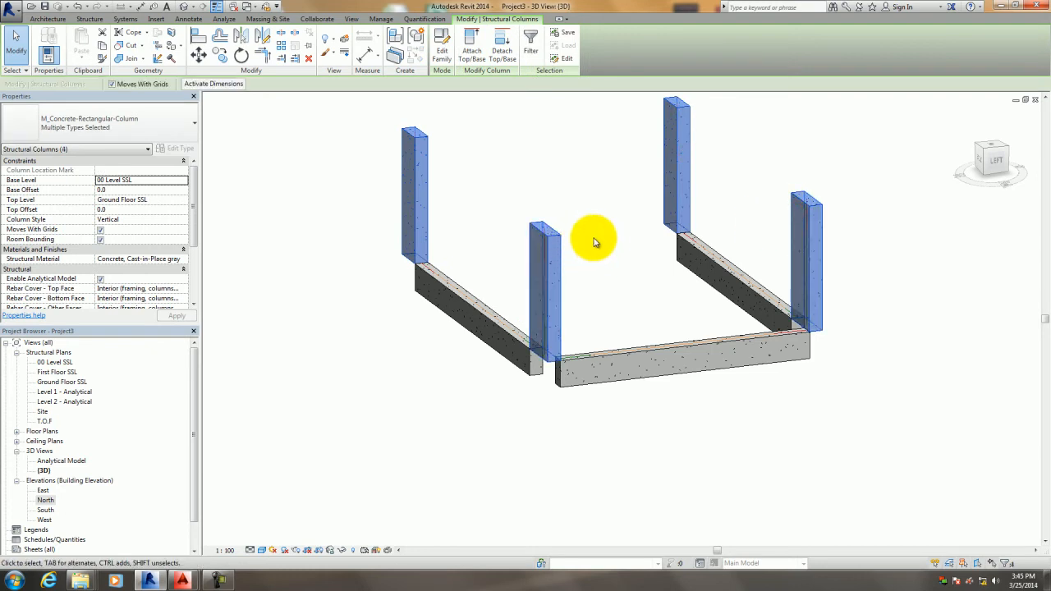
{"action": "left_click", "coordinate": [339, 199]}
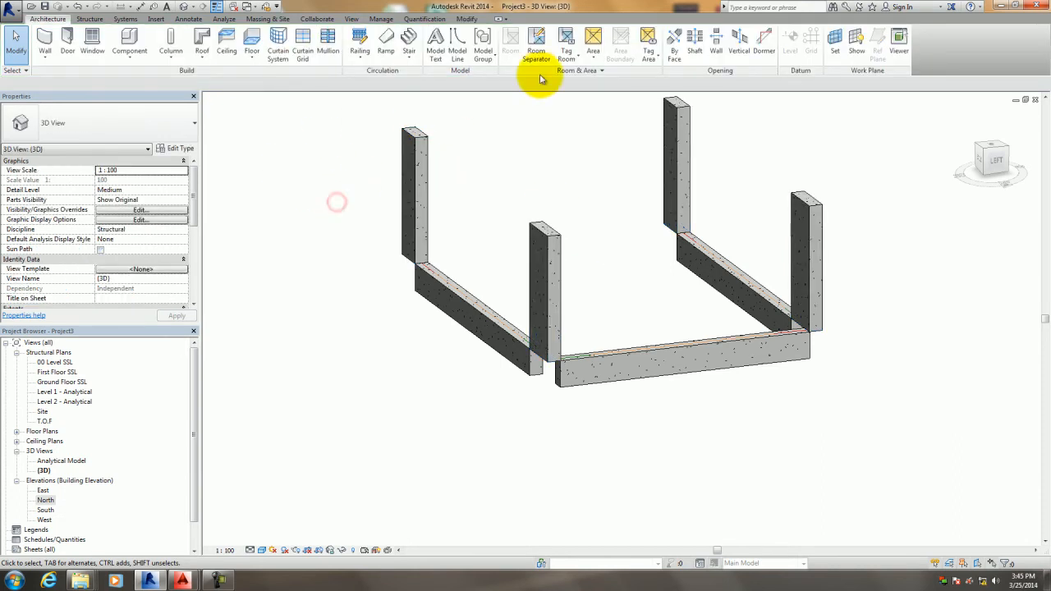
Paste the copied columns aligned to the T.O.F level and set their offsets to 0 so they span from T.O.F to 00 Level SSL.
{"action": "left_click", "coordinate": [467, 20]}
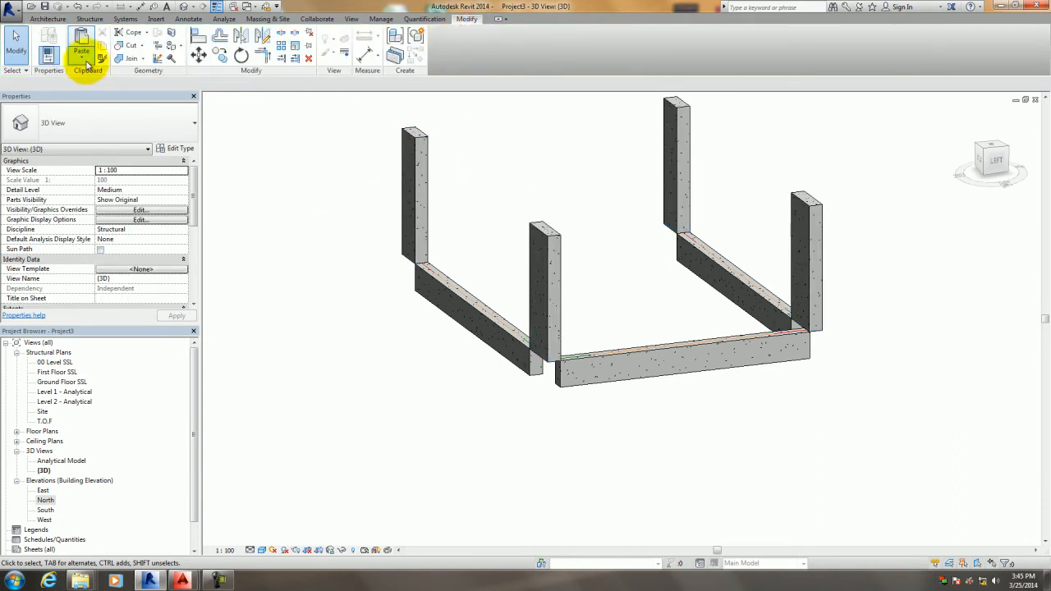
{"action": "left_click", "coordinate": [85, 62]}
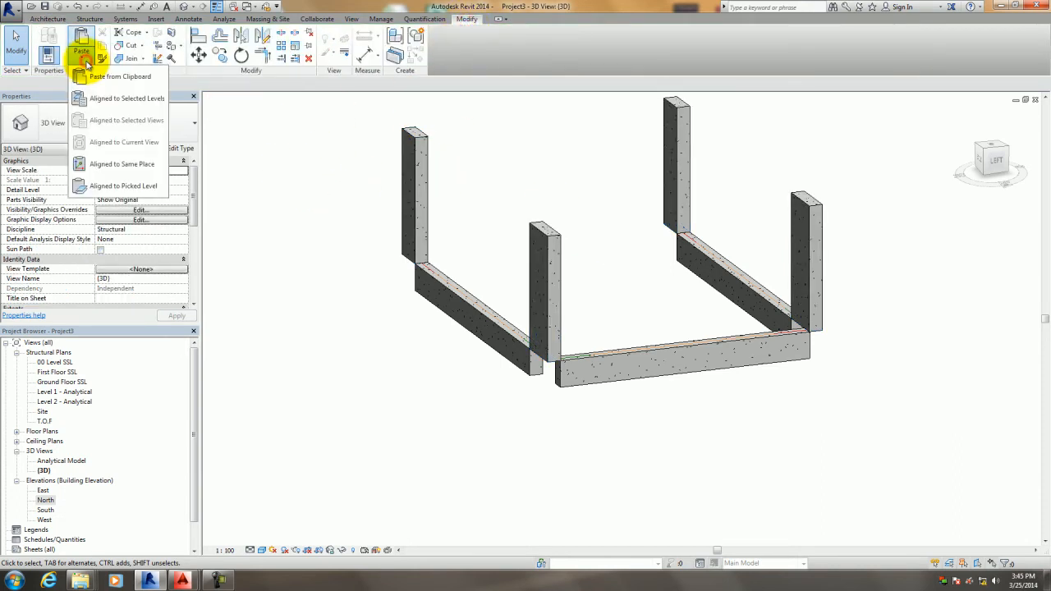
{"action": "left_click", "coordinate": [117, 99]}
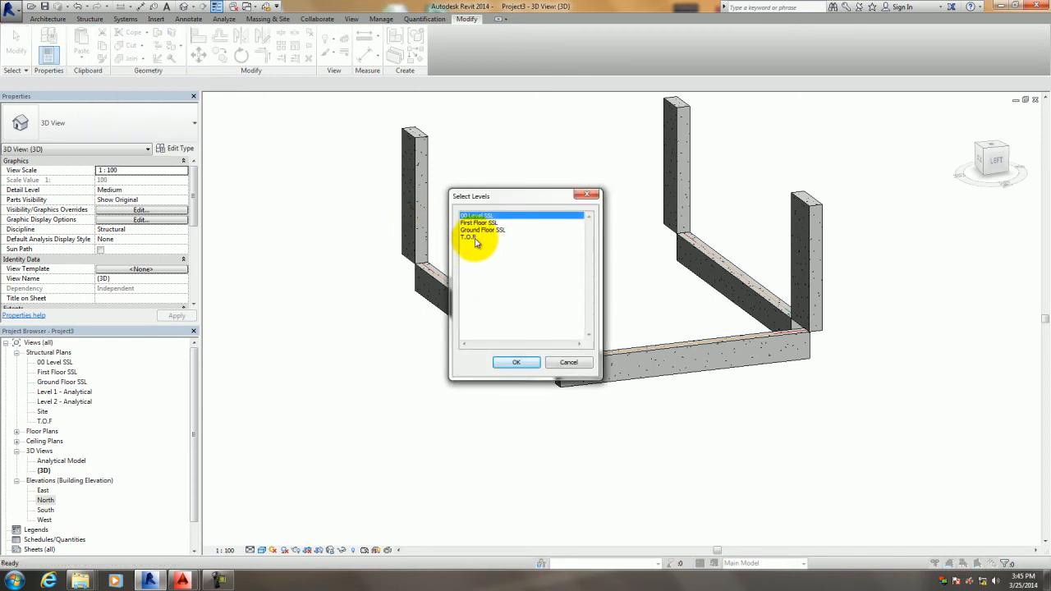
{"action": "left_click", "coordinate": [516, 362]}
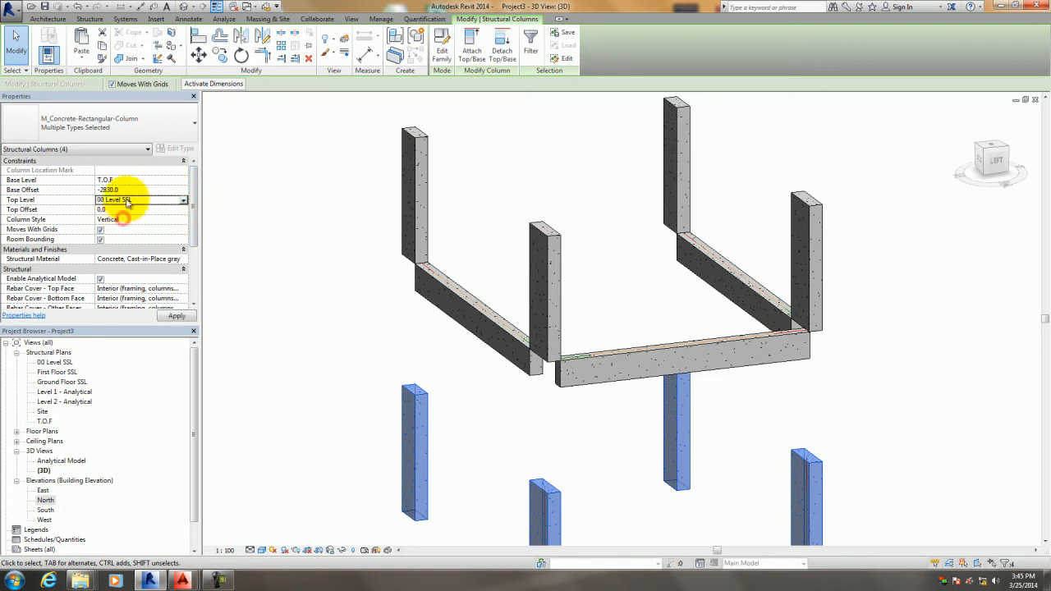
{"action": "key", "text": "Return"}
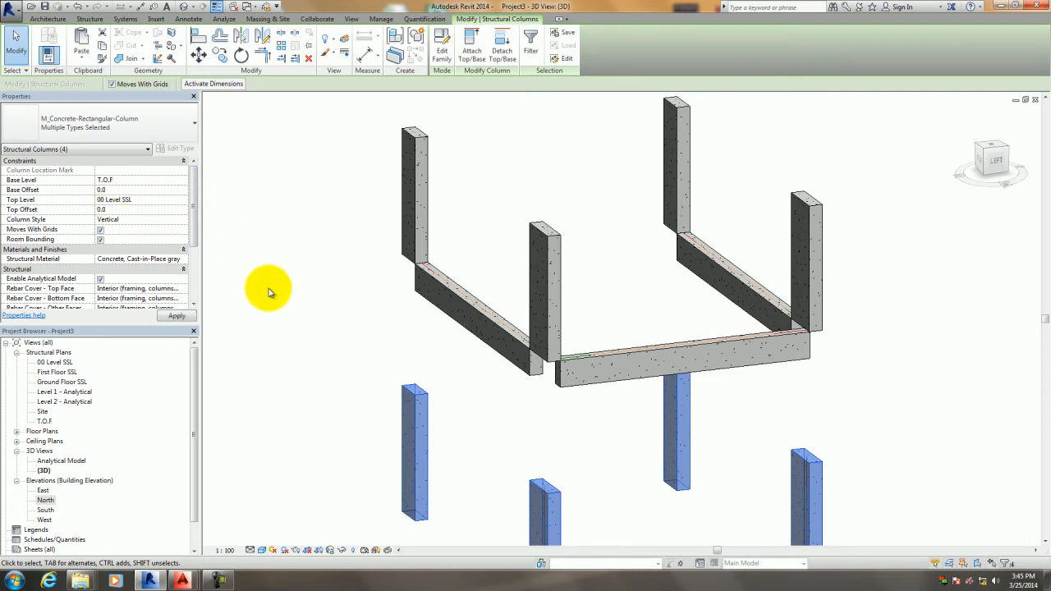
Examine the lower columns in the 3D view and their extents between T.O.F and 00 Level SSL in the North elevation.
{"action": "left_click", "coordinate": [332, 285]}
{"action": "middle_click_drag", "start_coordinate": [340, 281], "coordinate": [346, 381], "text": "shift"}
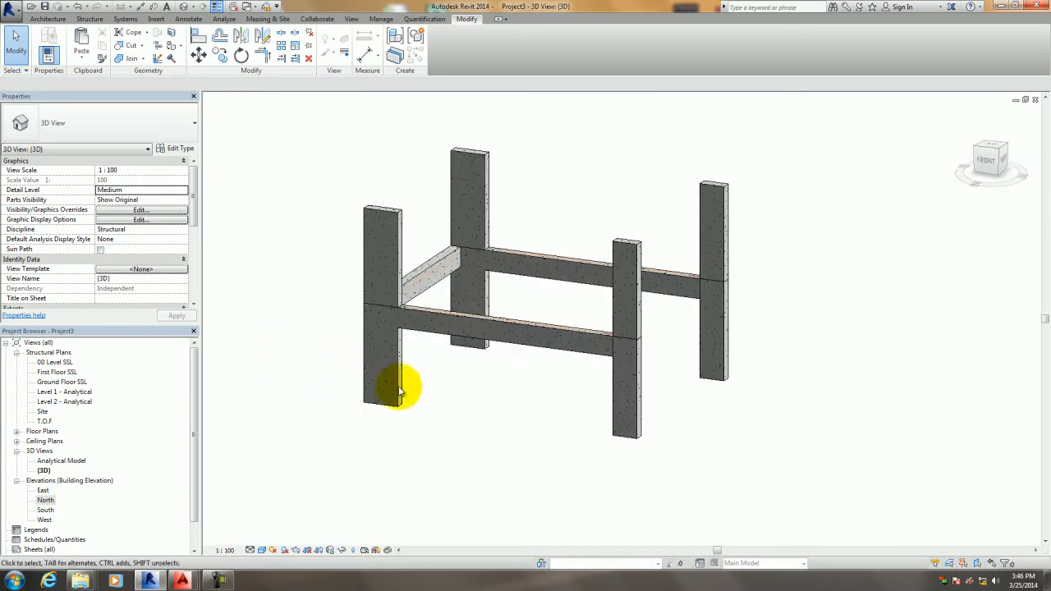
{"action": "double_click", "coordinate": [60, 372]}
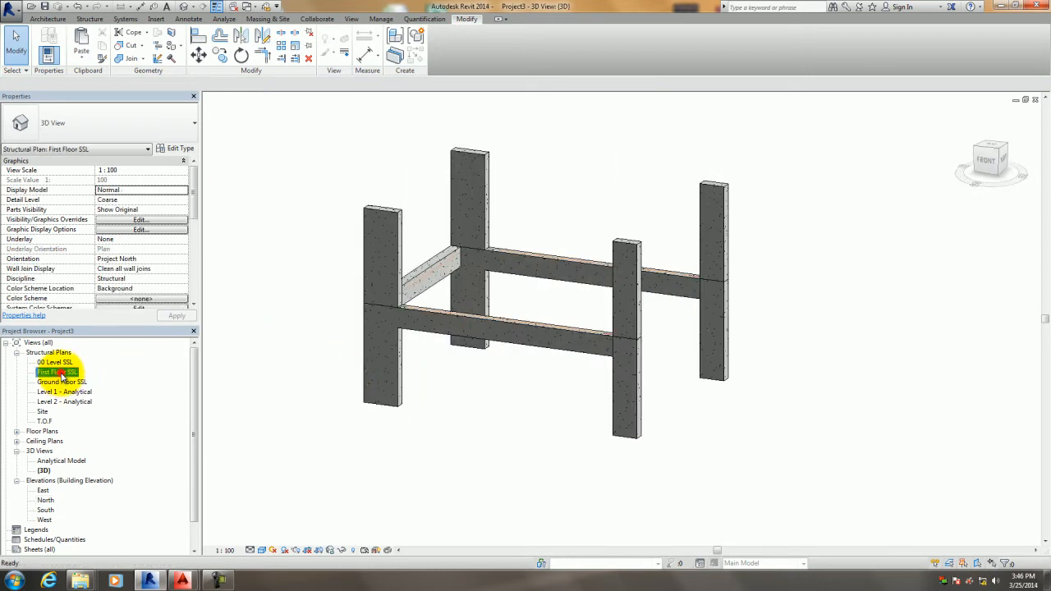
{"action": "double_click", "coordinate": [45, 500]}
{"action": "middle_click_drag", "start_coordinate": [450, 429], "coordinate": [545, 429]}
{"action": "scroll", "coordinate": [562, 355], "scroll_direction": "down", "scroll_amount": 2}
{"action": "middle_click_drag", "start_coordinate": [505, 366], "coordinate": [564, 369]}
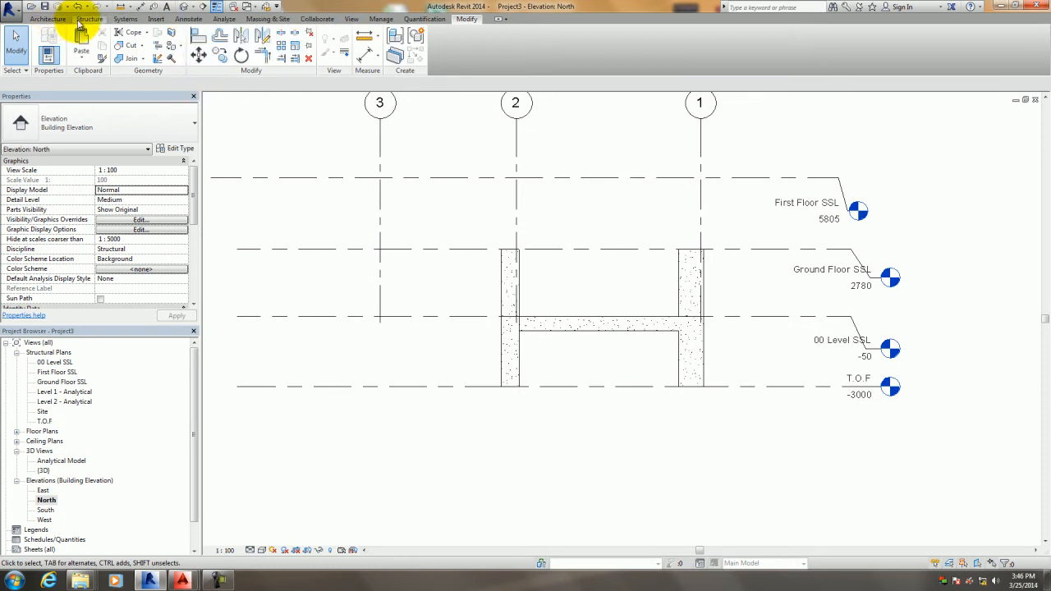
Place an 1800 x 1200 x 450mm rectangular isolated footing at the intersection of grids A and 1 on the 00 Level SSL plan.
{"action": "left_click", "coordinate": [88, 18]}
{"action": "left_click", "coordinate": [299, 142]}
{"action": "double_click", "coordinate": [55, 363]}
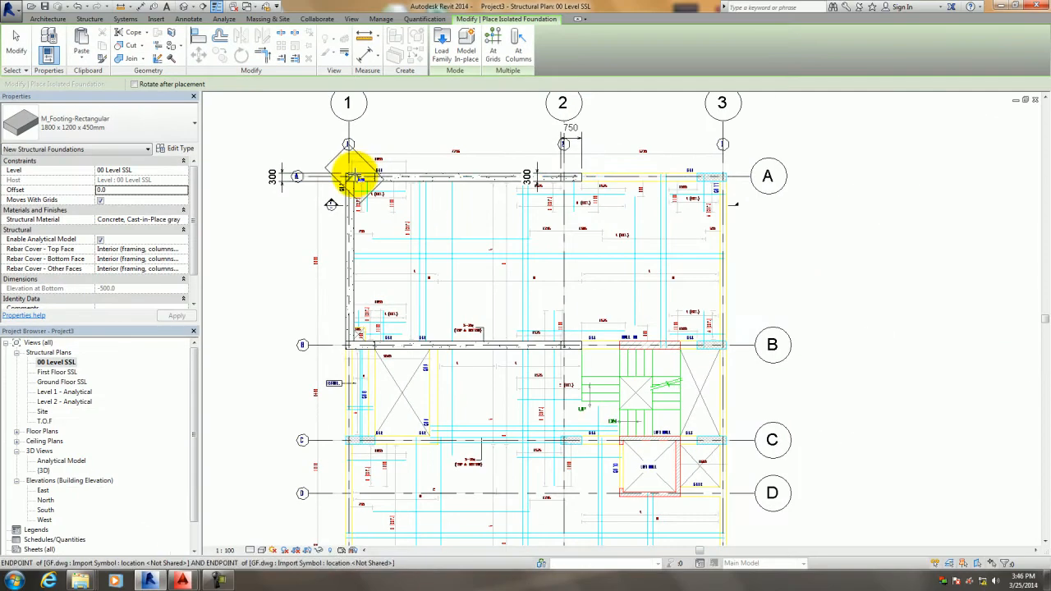
{"action": "scroll", "coordinate": [351, 177], "scroll_direction": "up", "scroll_amount": 3}
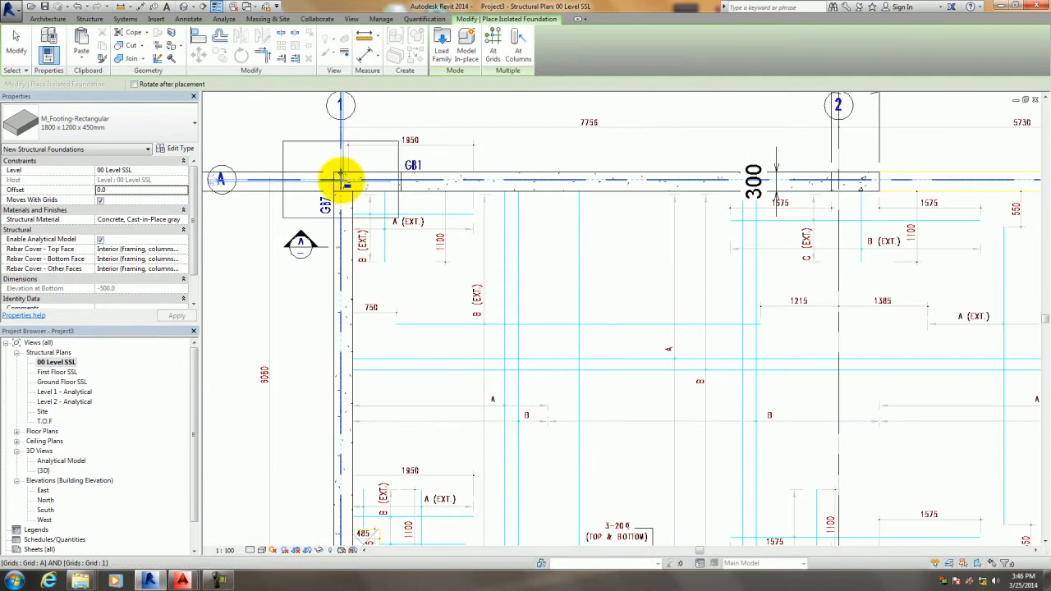
{"action": "left_click", "coordinate": [345, 181]}
{"action": "scroll", "coordinate": [475, 218], "scroll_direction": "down", "scroll_amount": 1}
{"action": "mouse_move", "coordinate": [474, 218]}
{"action": "middle_mouse_down"}
{"action": "mouse_move", "coordinate": [269, 219]}
{"action": "mouse_move", "coordinate": [486, 230]}
{"action": "middle_mouse_up"}
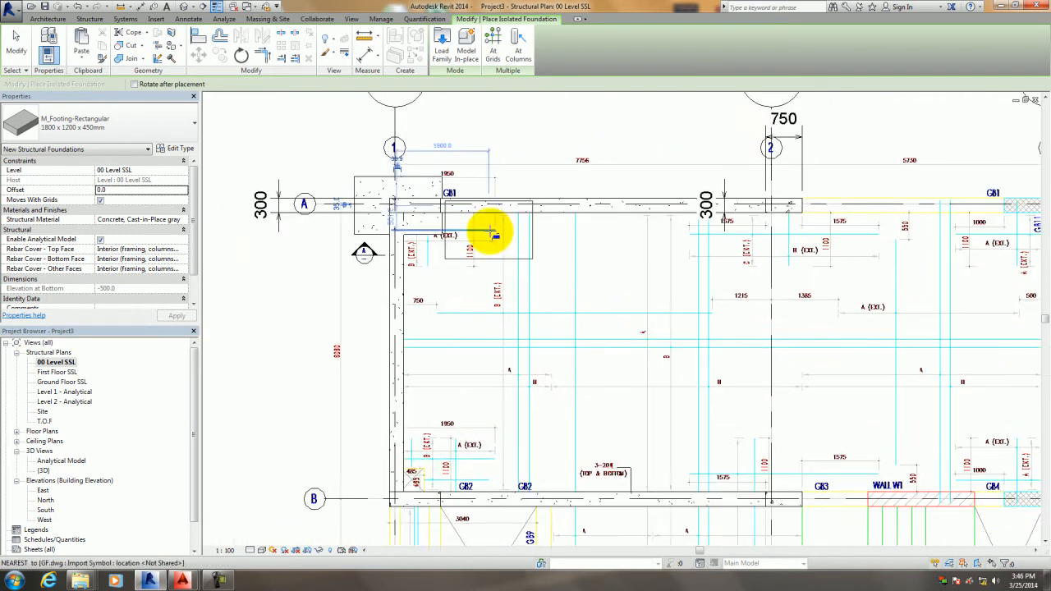
{"action": "key", "text": "Escape"}
Set the level of the footing at grids A and 1 to T.O.F.
{"action": "left_click", "coordinate": [433, 198]}
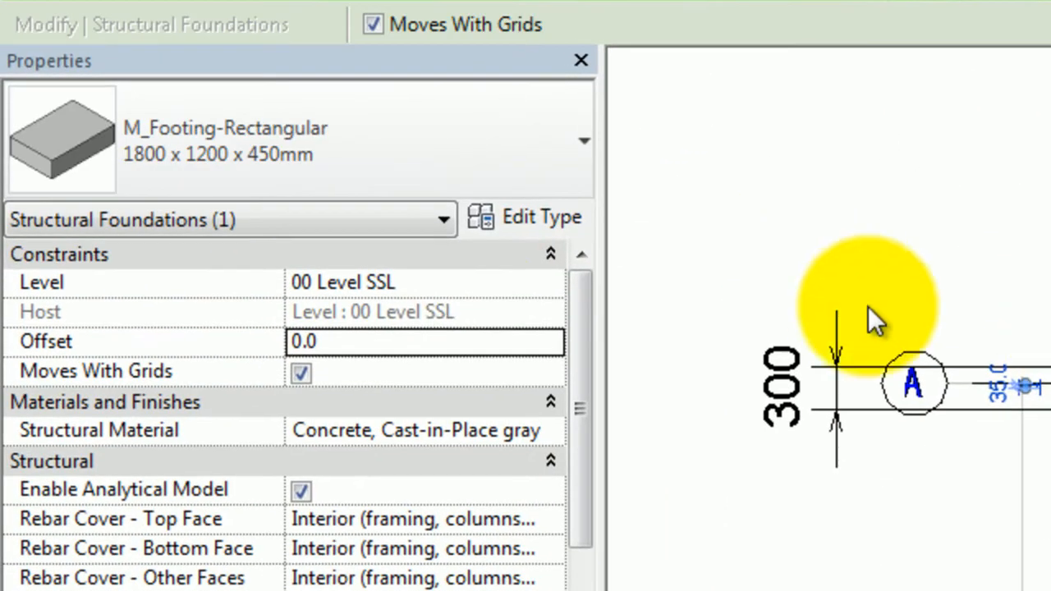
{"action": "left_click", "coordinate": [179, 182]}
{"action": "left_click", "coordinate": [550, 285]}
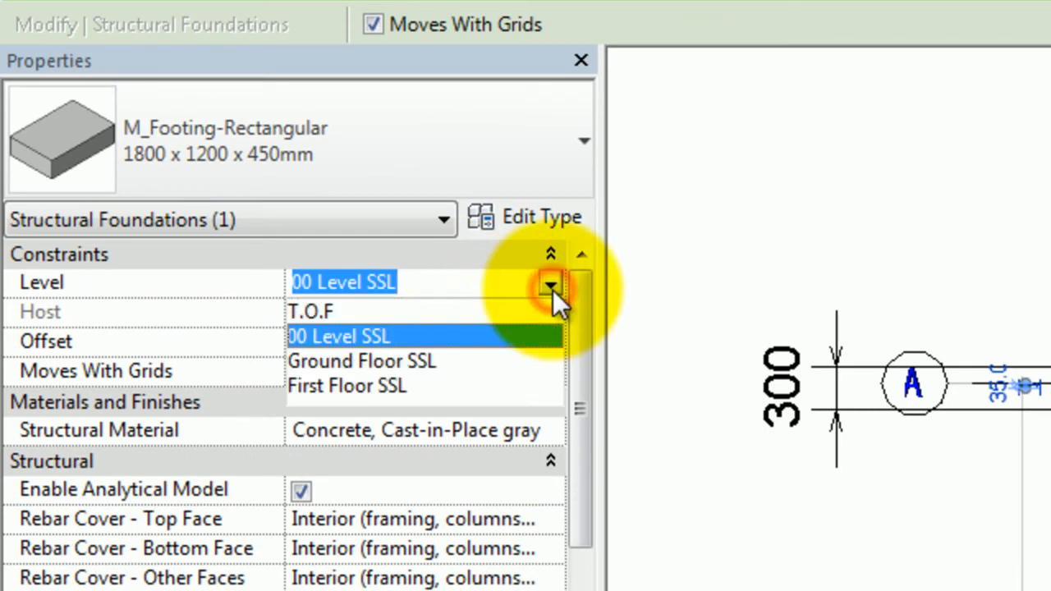
{"action": "left_click", "coordinate": [380, 307]}
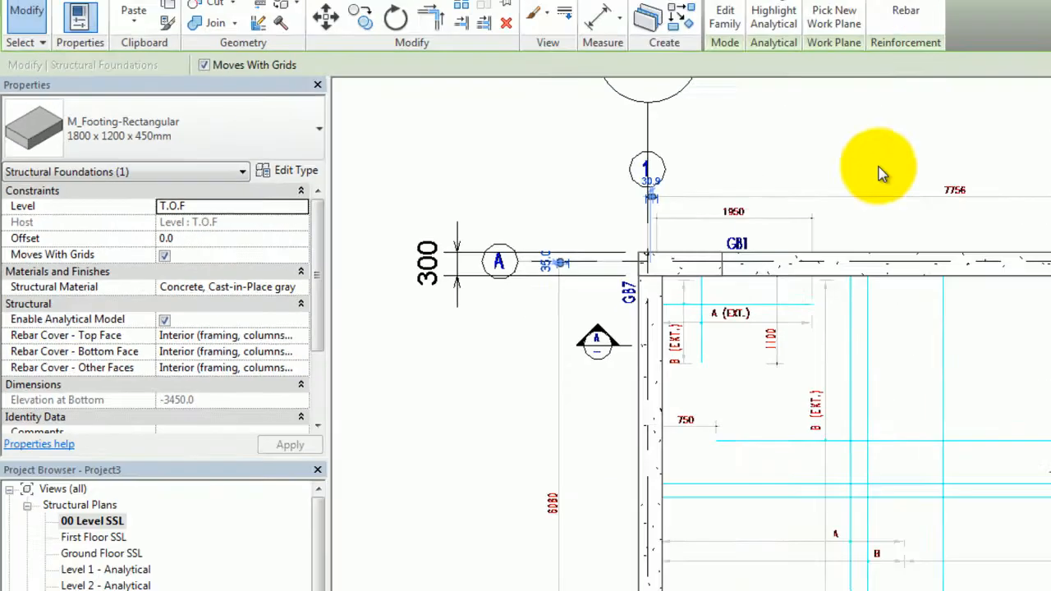
Examine the footing under the column at grids A and 1 in the 3D view.
{"action": "left_click", "coordinate": [515, 133]}
{"action": "scroll", "coordinate": [515, 133], "scroll_direction": "down", "scroll_amount": 1}
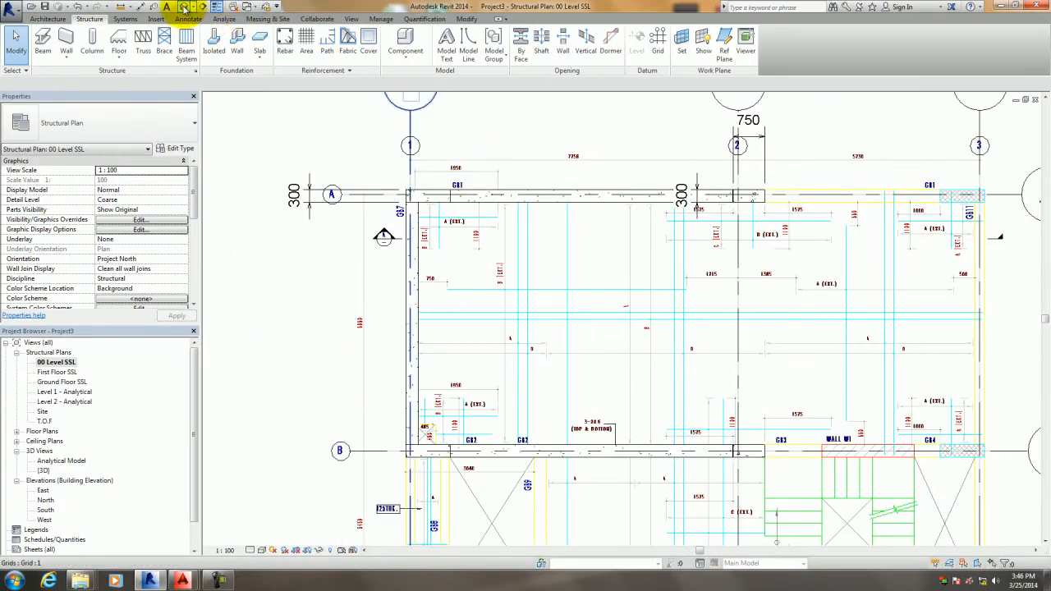
{"action": "left_click", "coordinate": [185, 6]}
{"action": "middle_click_drag", "start_coordinate": [493, 380], "coordinate": [235, 340], "text": "shift"}
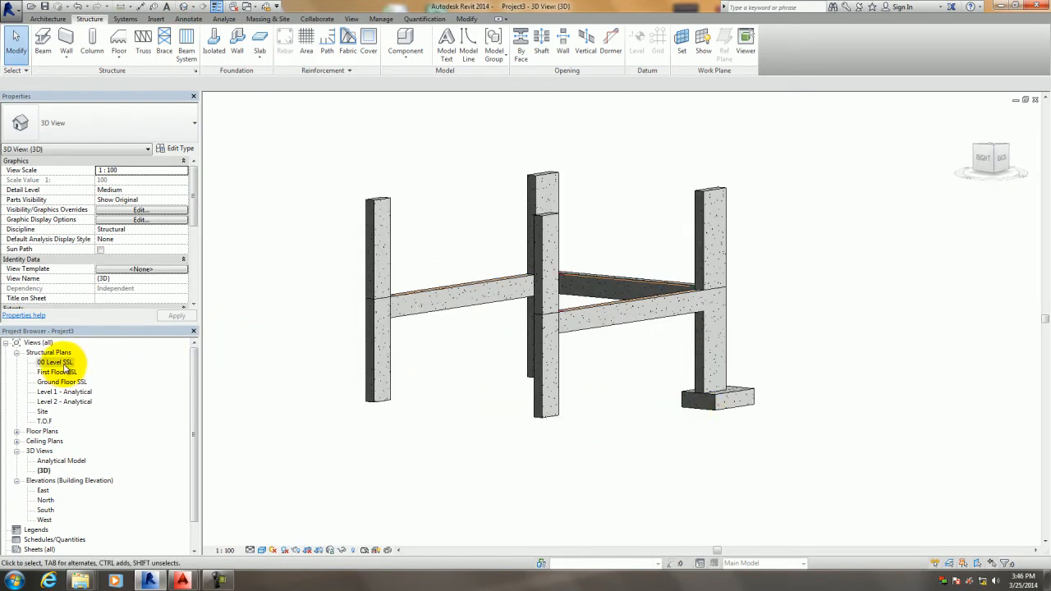
On the T.O.F structural plan, move the footing so it is centred under the column at grids A and 1.
{"action": "double_click", "coordinate": [45, 421]}
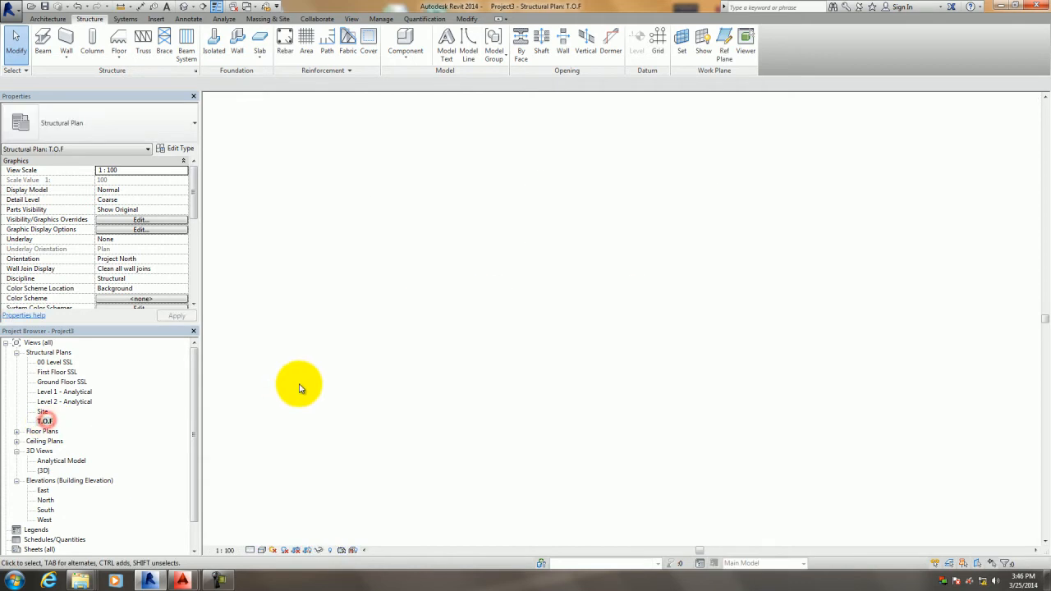
{"action": "middle_click_drag", "start_coordinate": [459, 291], "coordinate": [468, 392]}
{"action": "scroll", "coordinate": [447, 341], "scroll_direction": "up", "scroll_amount": 1}
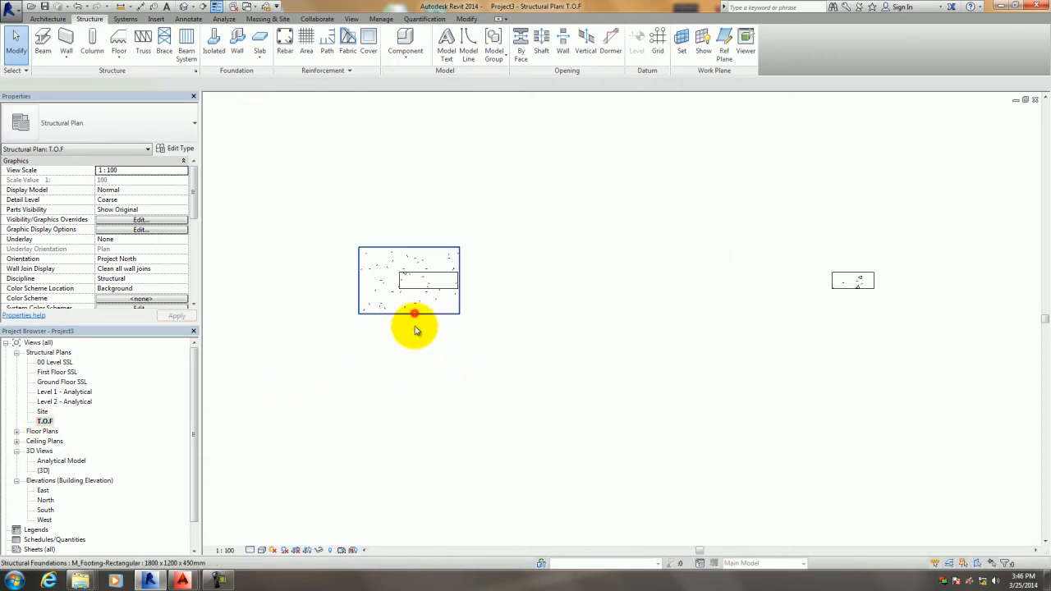
{"action": "left_click", "coordinate": [415, 317]}
{"action": "middle_click_drag", "start_coordinate": [419, 345], "coordinate": [436, 395]}
{"action": "key", "text": "v"}
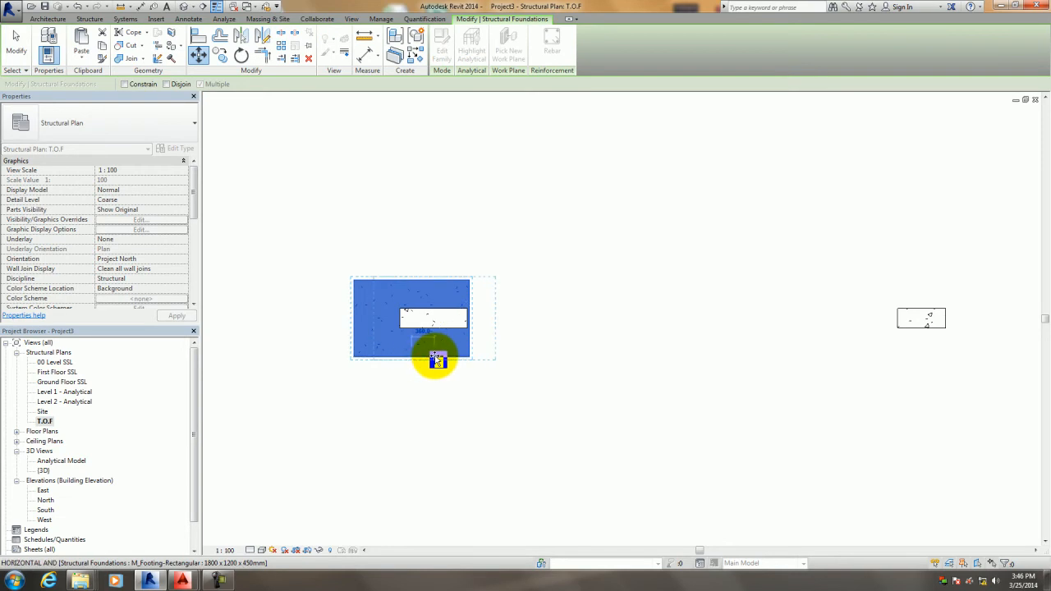
{"action": "key", "text": "Escape"}
{"action": "left_click", "coordinate": [436, 379]}
{"action": "scroll", "coordinate": [411, 375], "scroll_direction": "down", "scroll_amount": 3}
{"action": "middle_click_drag", "start_coordinate": [411, 375], "coordinate": [302, 380]}
Copy the 1800 x 1200 x 450mm footing to the centres of the other three columns on the T.O.F plan.
{"action": "left_click", "coordinate": [399, 300]}
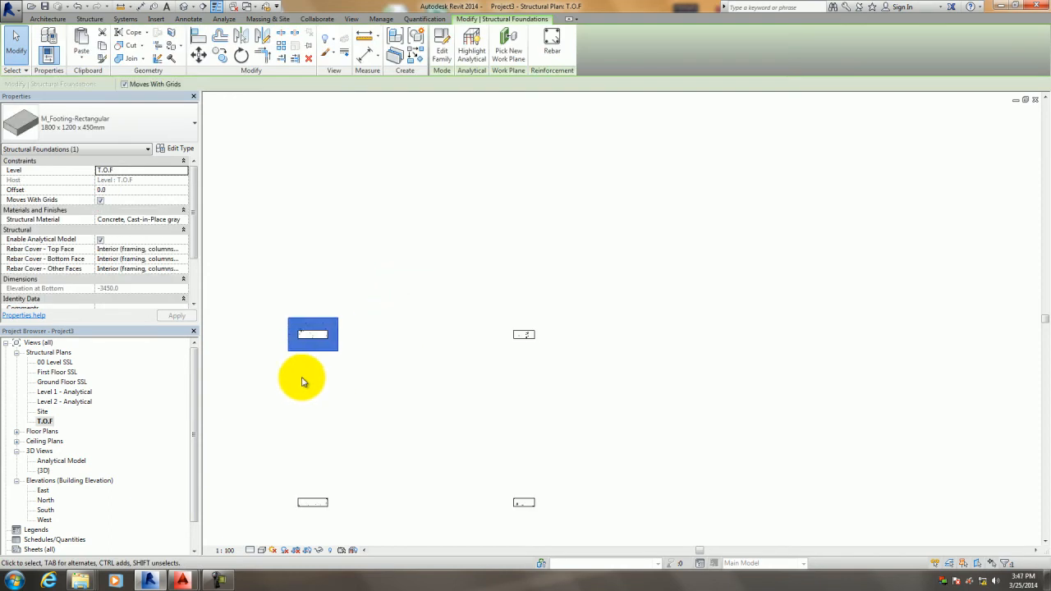
{"action": "key", "text": "c"}
{"action": "key", "text": "o"}
{"action": "left_click", "coordinate": [312, 334]}
{"action": "scroll", "coordinate": [526, 335], "scroll_direction": "up", "scroll_amount": 2}
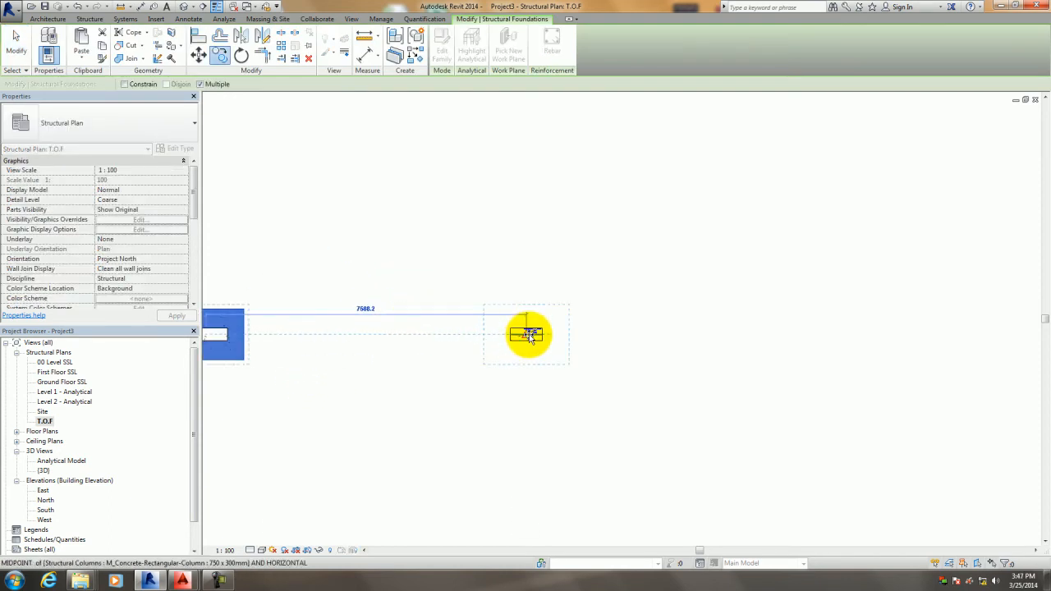
{"action": "left_click", "coordinate": [529, 336]}
{"action": "scroll", "coordinate": [496, 396], "scroll_direction": "down", "scroll_amount": 1}
{"action": "middle_click_drag", "start_coordinate": [500, 394], "coordinate": [488, 252]}
{"action": "scroll", "coordinate": [516, 422], "scroll_direction": "up", "scroll_amount": 2}
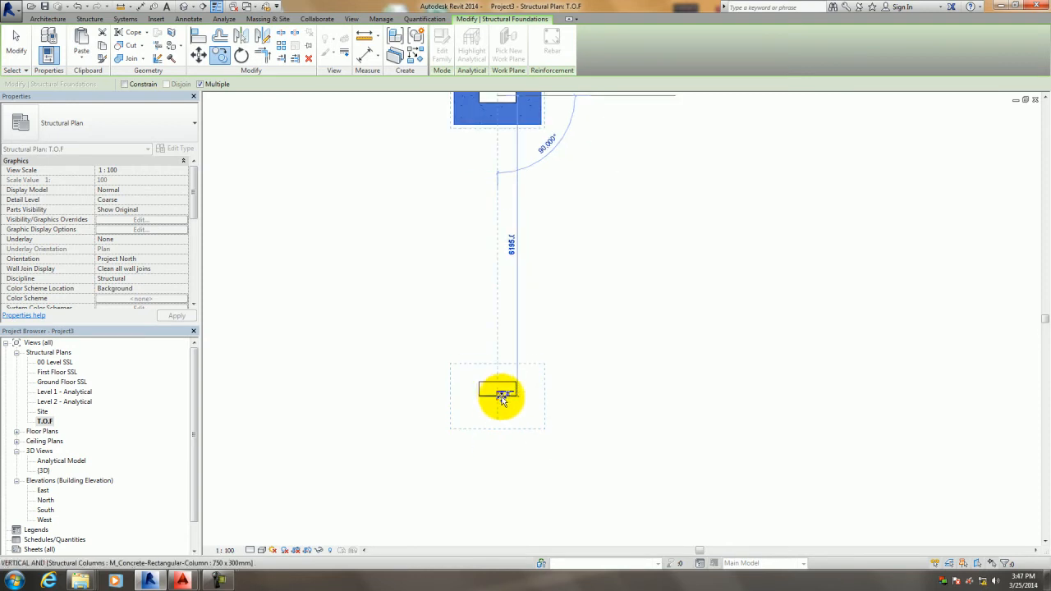
{"action": "left_click", "coordinate": [495, 389]}
{"action": "scroll", "coordinate": [418, 403], "scroll_direction": "down", "scroll_amount": 1}
{"action": "middle_click_drag", "start_coordinate": [418, 403], "coordinate": [658, 387]}
{"action": "scroll", "coordinate": [386, 382], "scroll_direction": "up", "scroll_amount": 2}
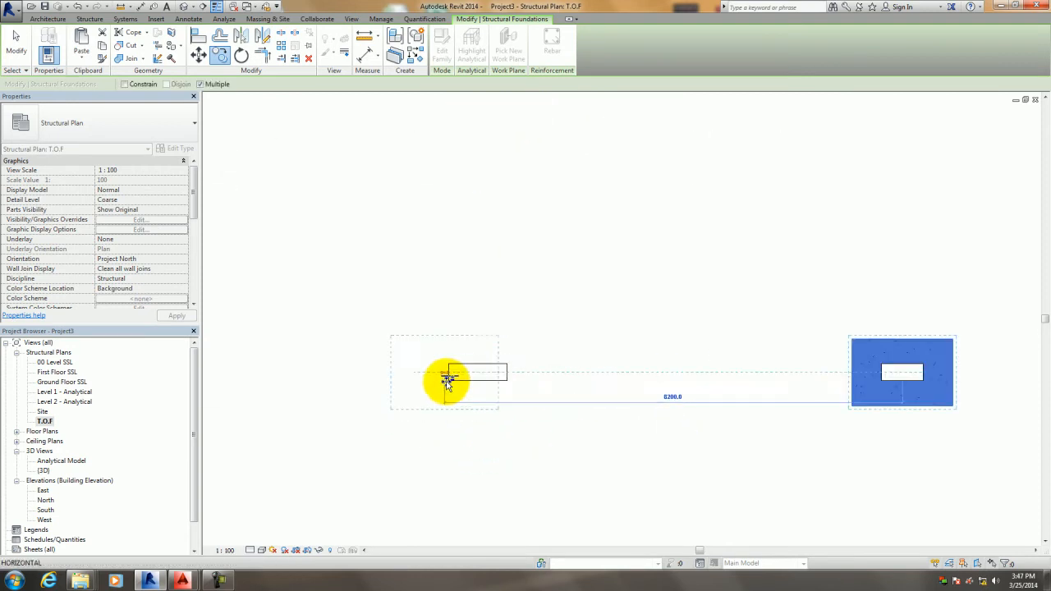
{"action": "left_click", "coordinate": [480, 376]}
{"action": "key", "text": "Escape"}
{"action": "scroll", "coordinate": [488, 227], "scroll_direction": "down", "scroll_amount": 2}
In the 3D view, copy the three 300 x 600mm ground beams and paste them aligned to the Ground Floor SSL level.
{"action": "left_click", "coordinate": [185, 7]}
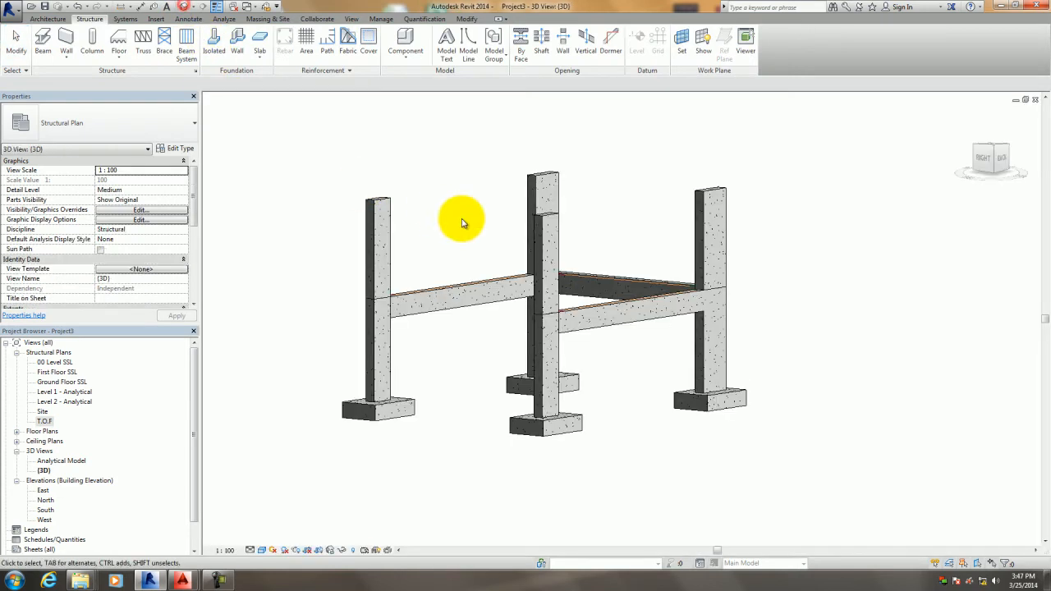
{"action": "middle_click_drag", "start_coordinate": [526, 235], "coordinate": [559, 331], "text": "shift"}
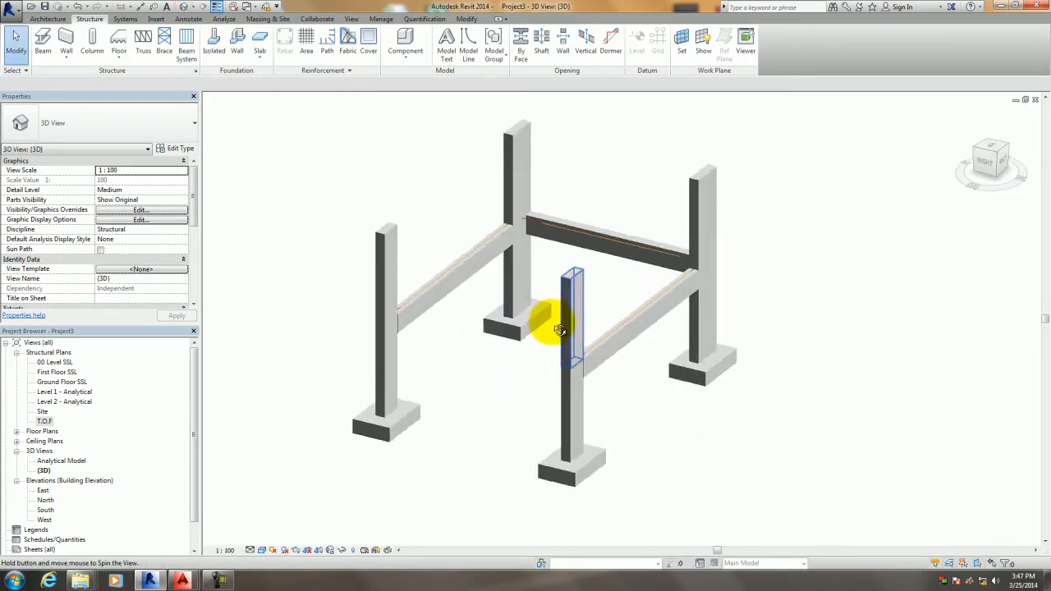
{"action": "left_click", "coordinate": [464, 289]}
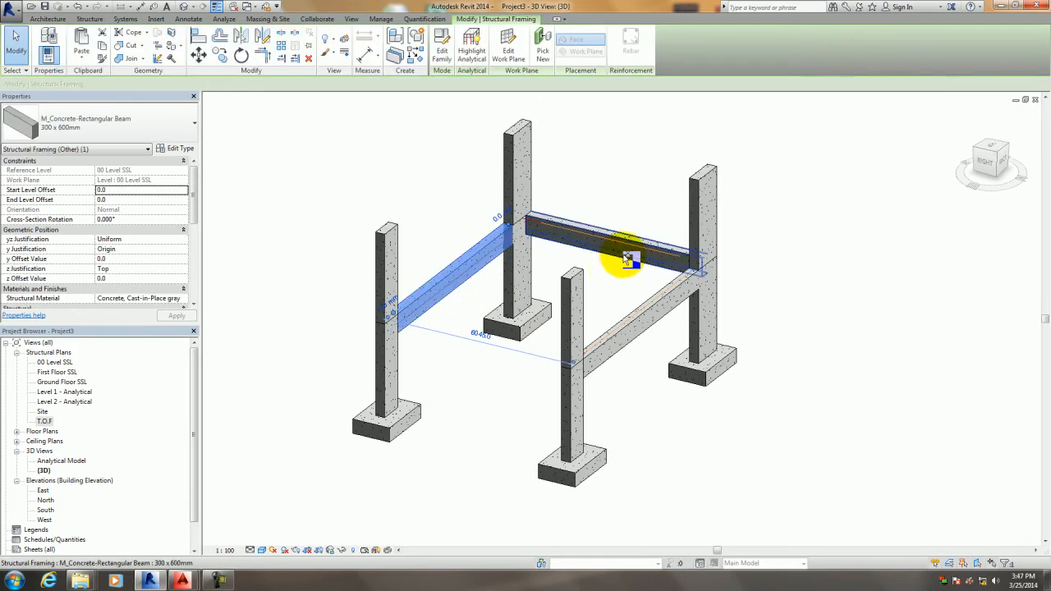
{"action": "left_click", "coordinate": [647, 313], "text": "ctrl"}
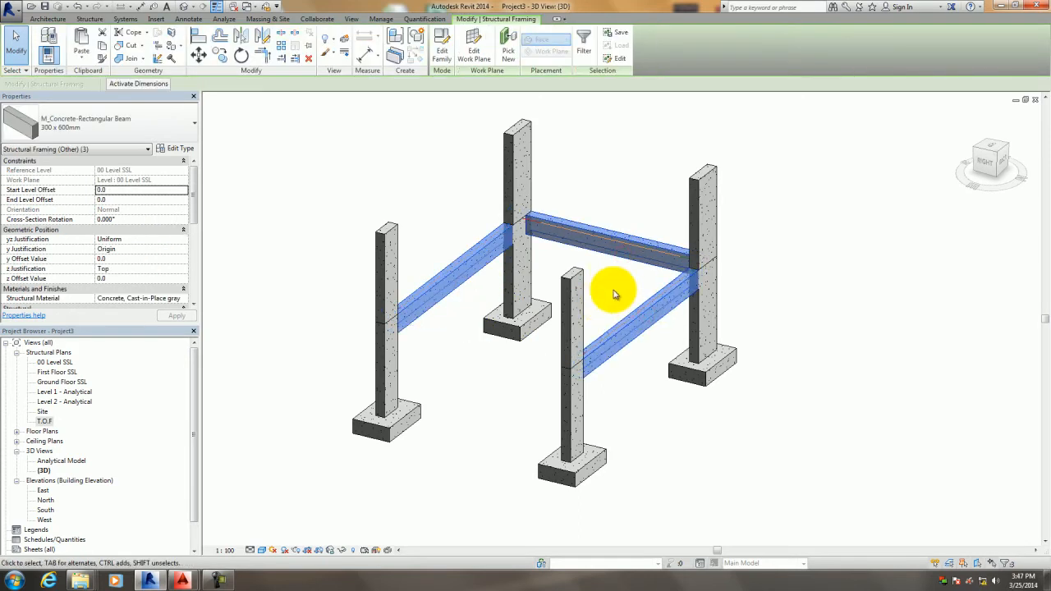
{"action": "scroll", "coordinate": [615, 294], "scroll_direction": "down", "scroll_amount": 1}
{"action": "middle_click_drag", "start_coordinate": [615, 294], "coordinate": [604, 308], "text": "shift"}
{"action": "mouse_move", "coordinate": [568, 318]}
{"action": "middle_mouse_down", "text": "shift"}
{"action": "mouse_move", "coordinate": [669, 307]}
{"action": "mouse_move", "coordinate": [583, 306]}
{"action": "middle_mouse_up", "text": "shift"}
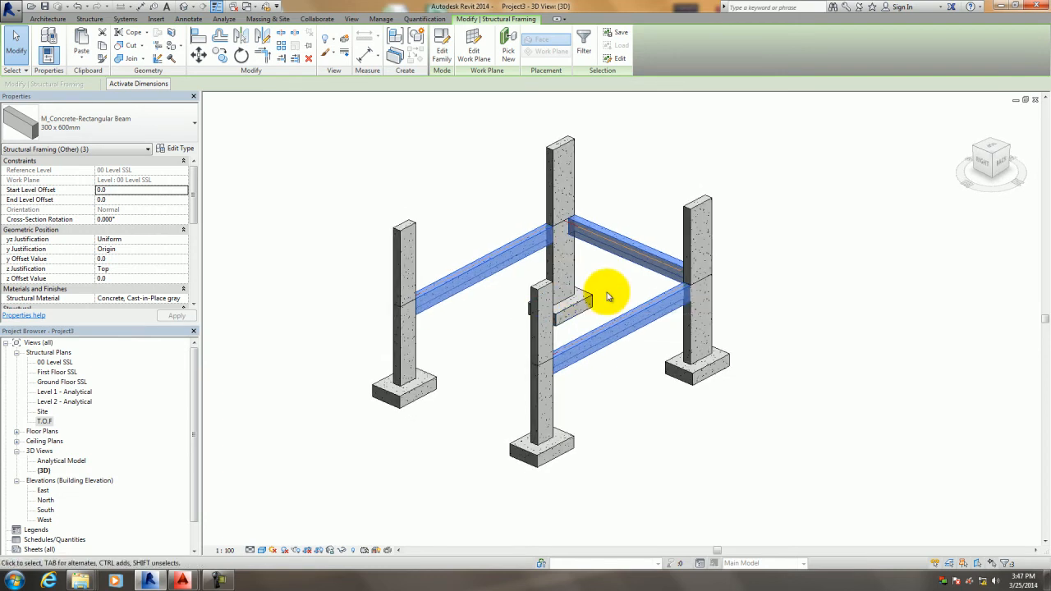
{"action": "left_click", "coordinate": [603, 296]}
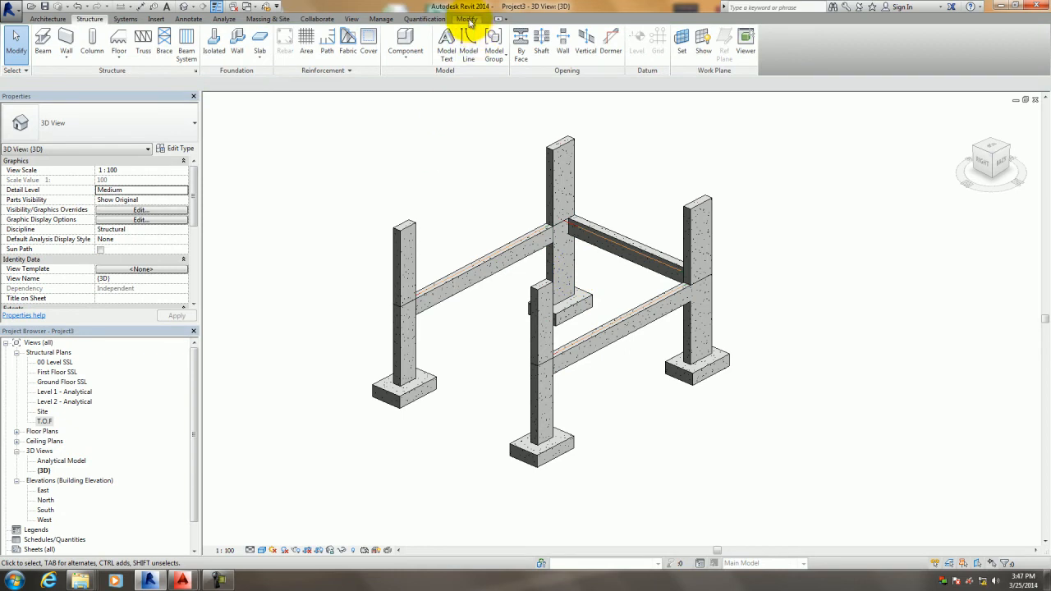
{"action": "left_click", "coordinate": [469, 19]}
{"action": "left_click", "coordinate": [87, 59]}
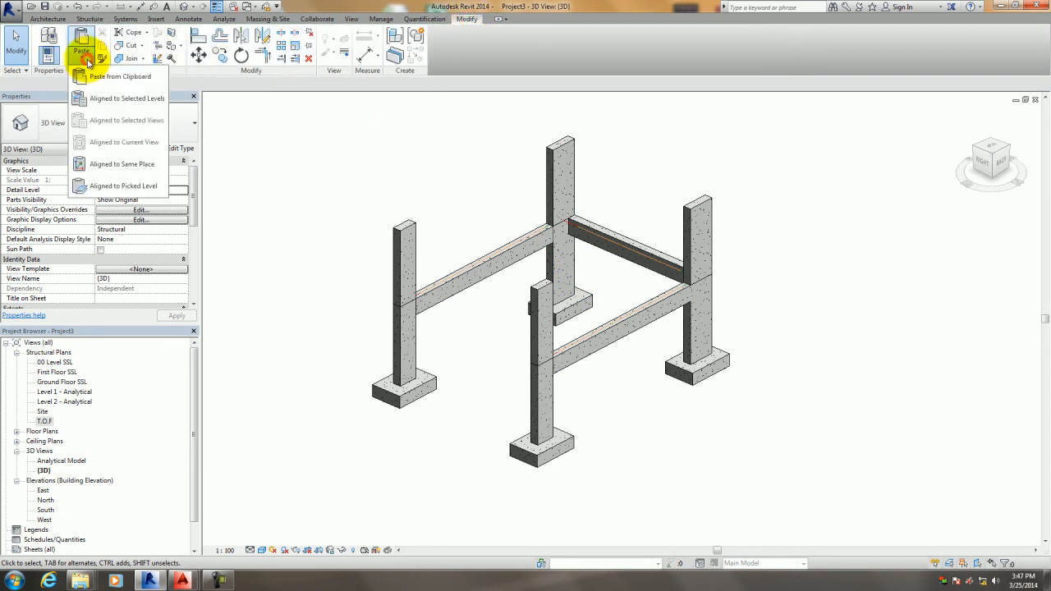
{"action": "left_click", "coordinate": [107, 99]}
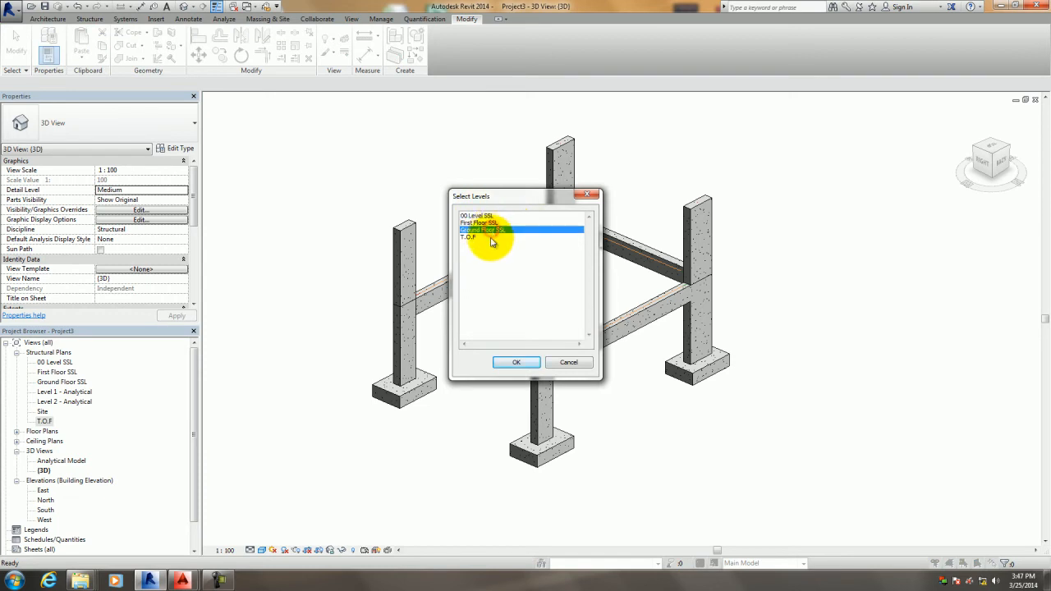
{"action": "left_click", "coordinate": [516, 363]}
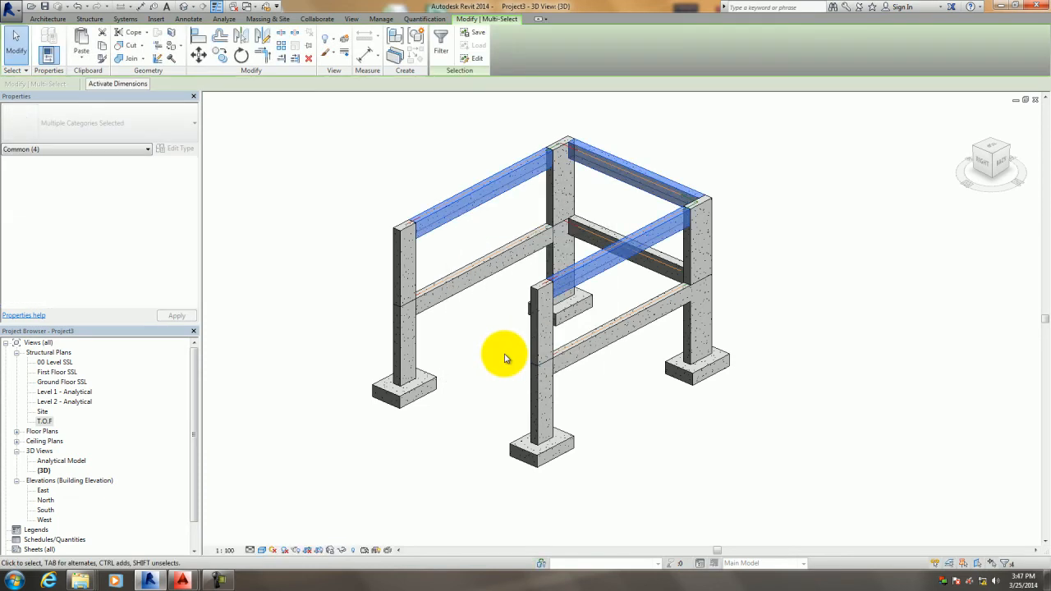
{"action": "middle_click_drag", "start_coordinate": [471, 370], "coordinate": [672, 448], "text": "shift"}
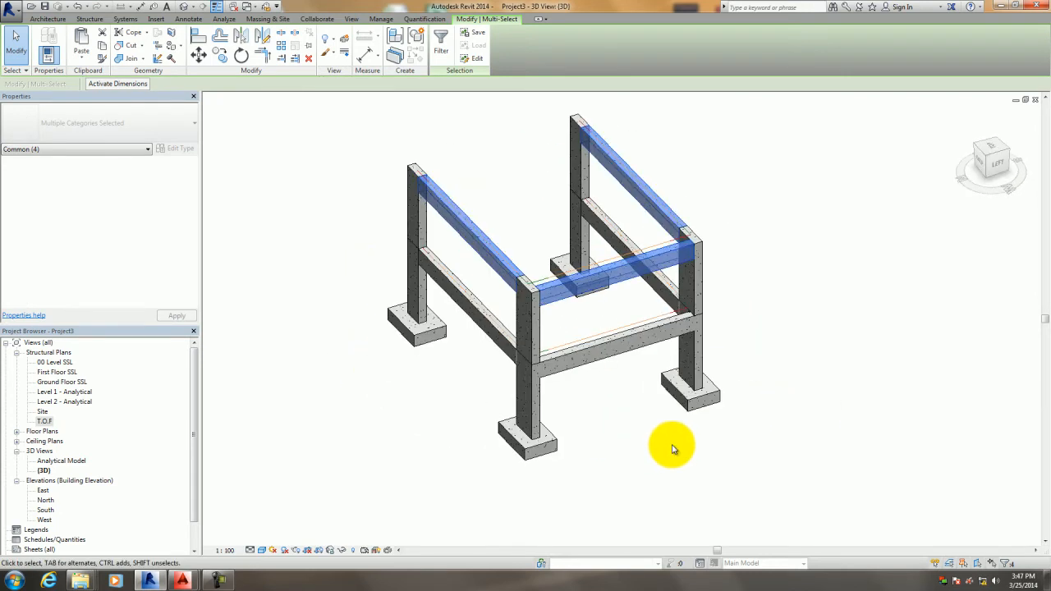
Return to the 00 Level SSL plan and save the project in the Revit folder as Str_Sample.
{"action": "double_click", "coordinate": [54, 363]}
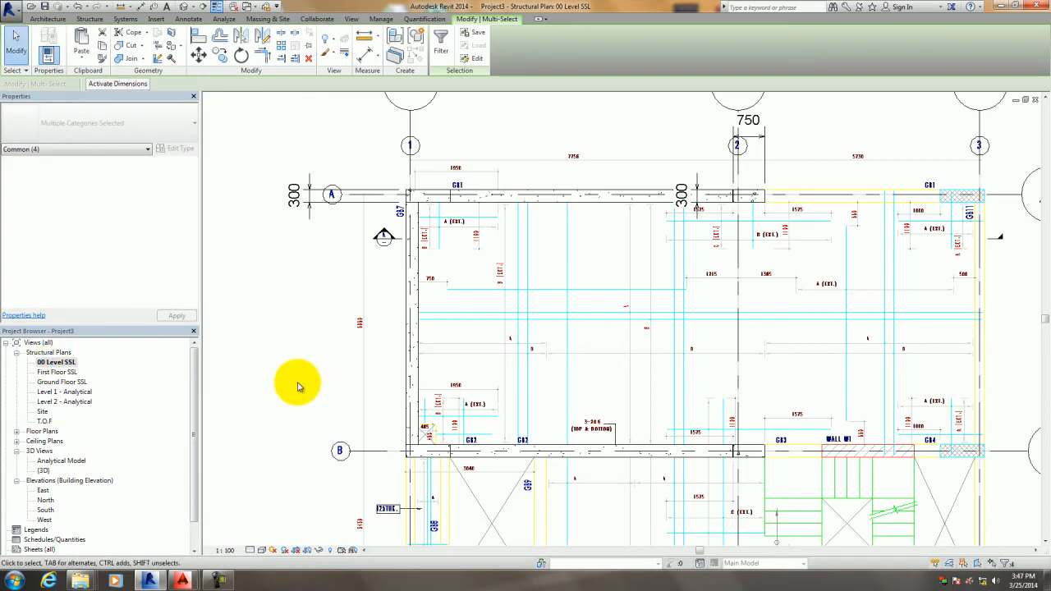
{"action": "scroll", "coordinate": [298, 383], "scroll_direction": "down", "scroll_amount": 5}
{"action": "middle_click_drag", "start_coordinate": [298, 384], "coordinate": [391, 306]}
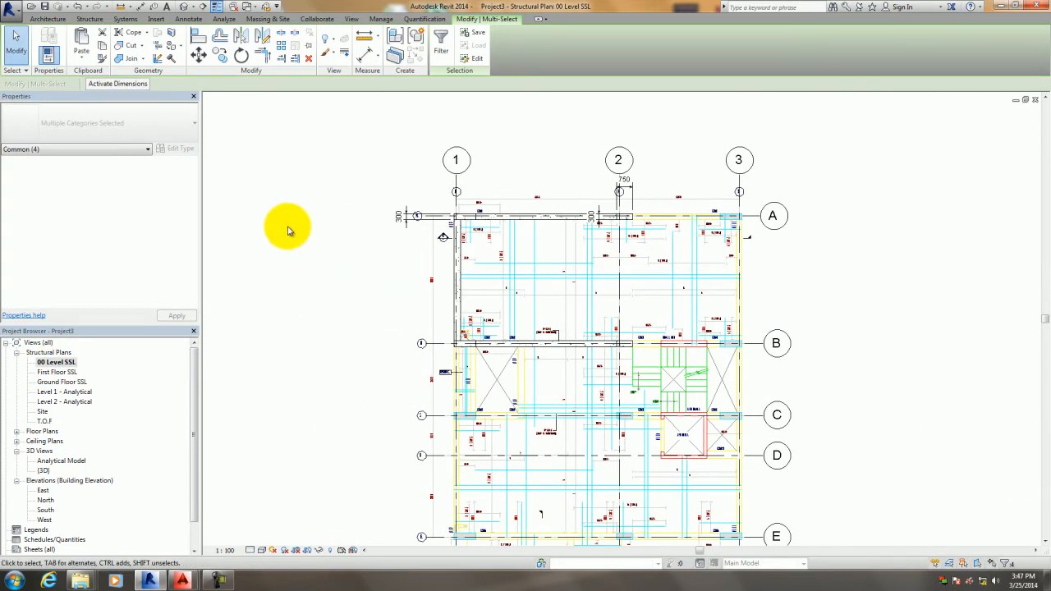
{"action": "left_click", "coordinate": [45, 7]}
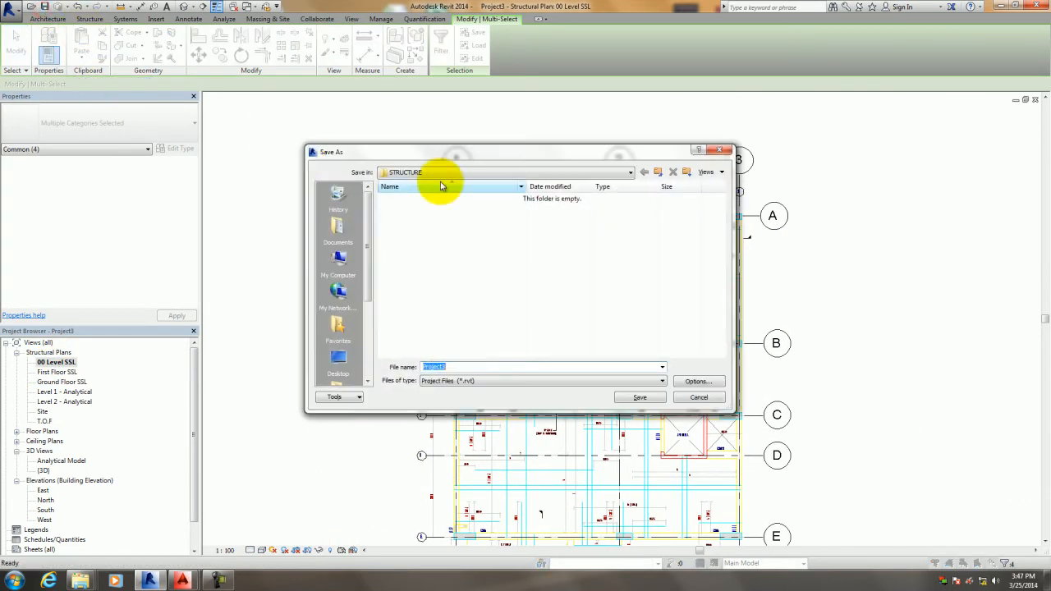
{"action": "left_click", "coordinate": [657, 172]}
{"action": "double_click", "coordinate": [400, 220]}
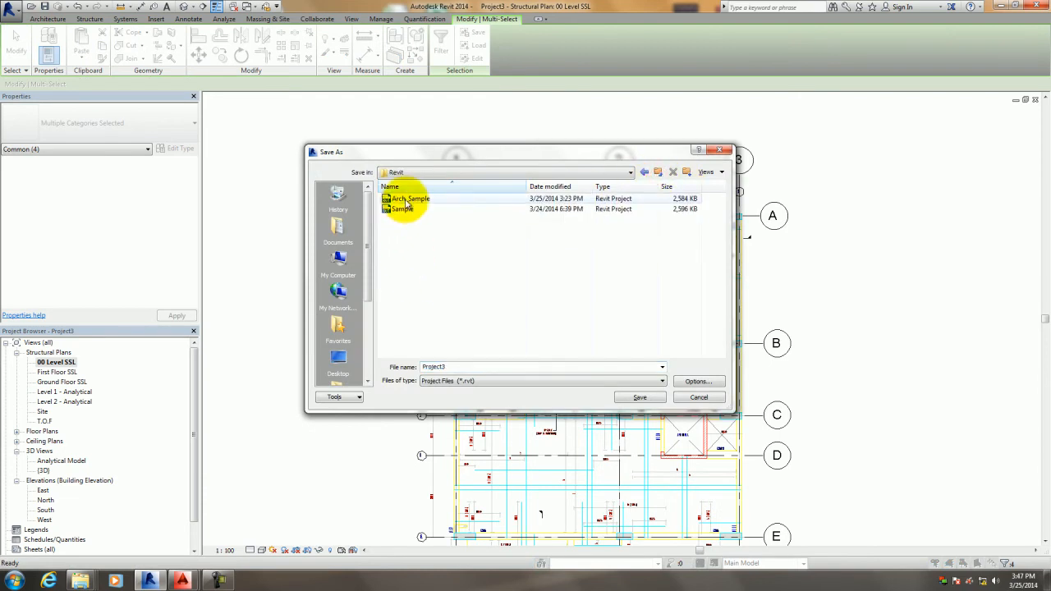
{"action": "left_click", "coordinate": [406, 200]}
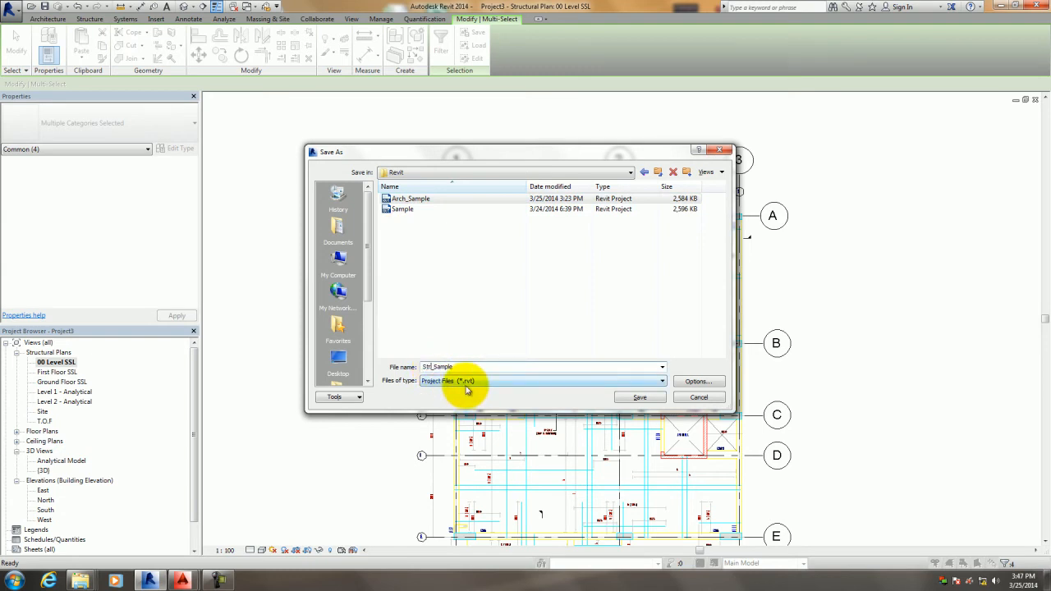
{"action": "left_click", "coordinate": [698, 381]}
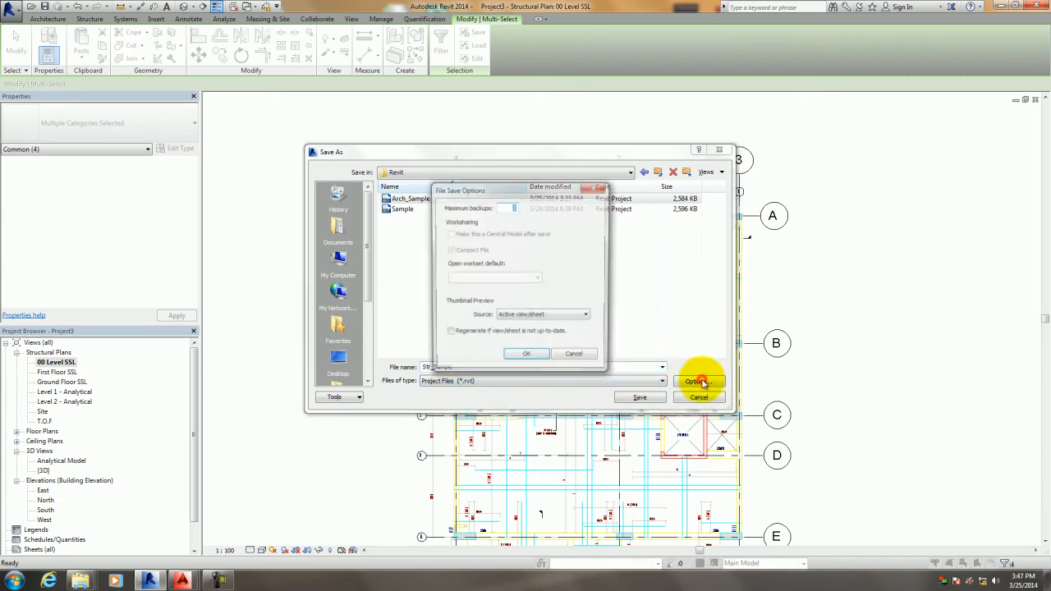
{"action": "left_click", "coordinate": [528, 356]}
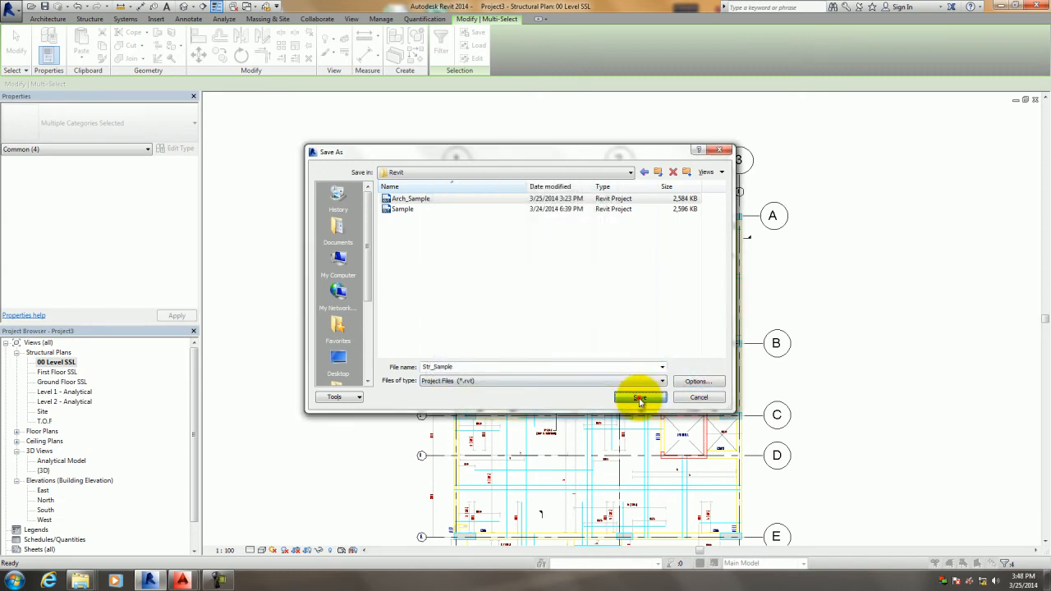
{"action": "left_click", "coordinate": [639, 398]}
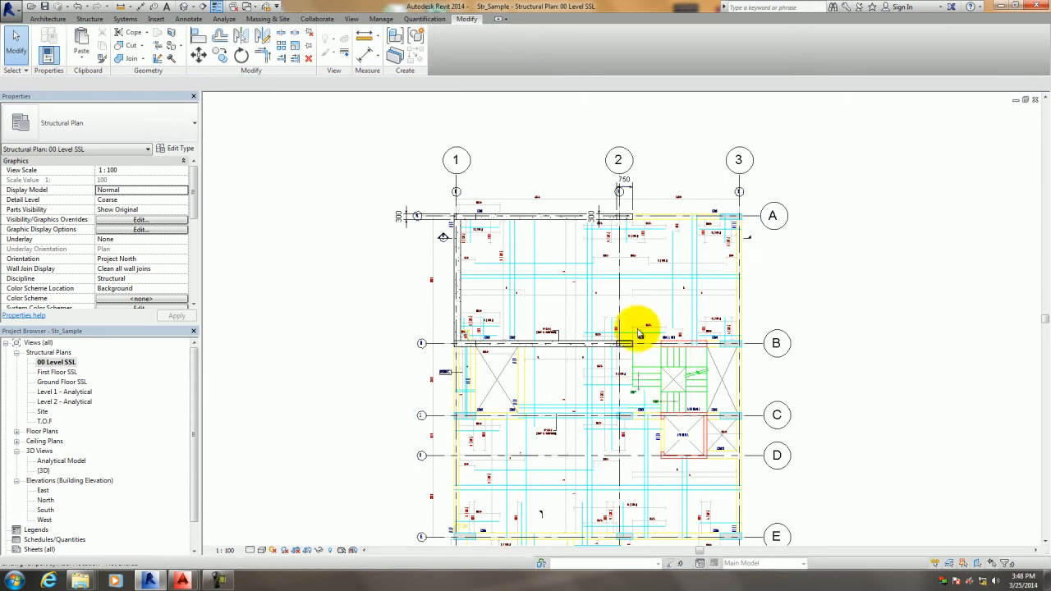
{"action": "key", "text": "z"}
{"action": "key", "text": "a"}
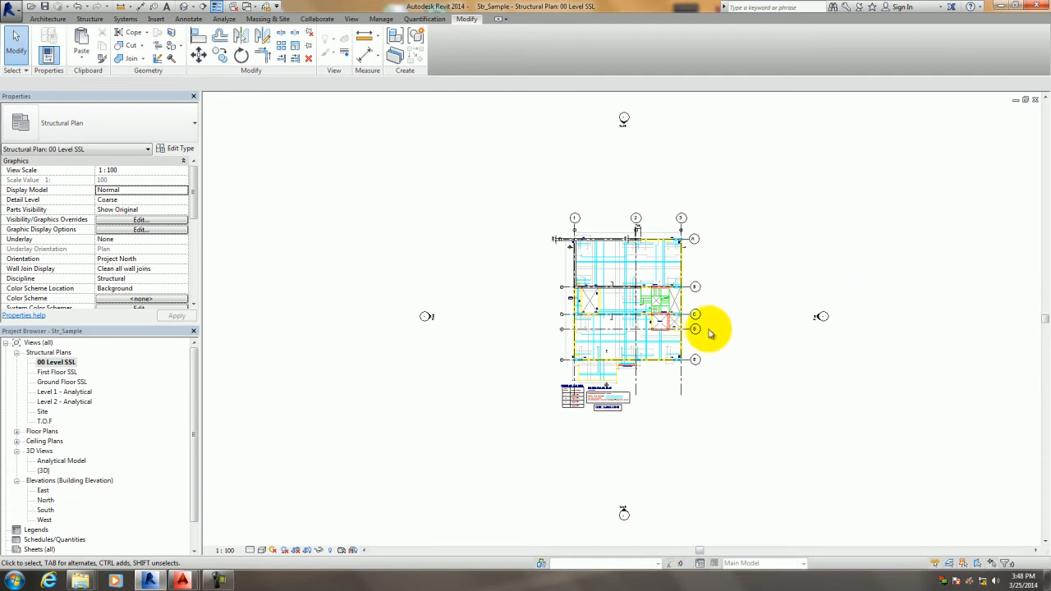
{"action": "left_click", "coordinate": [219, 580]}
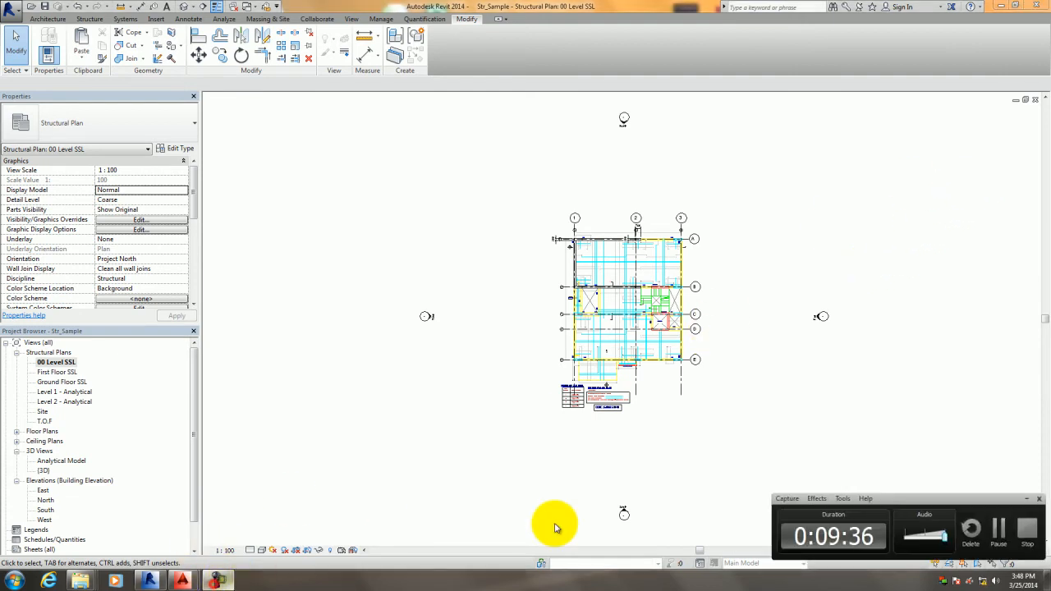
{"action": "left_click", "coordinate": [1030, 531]}
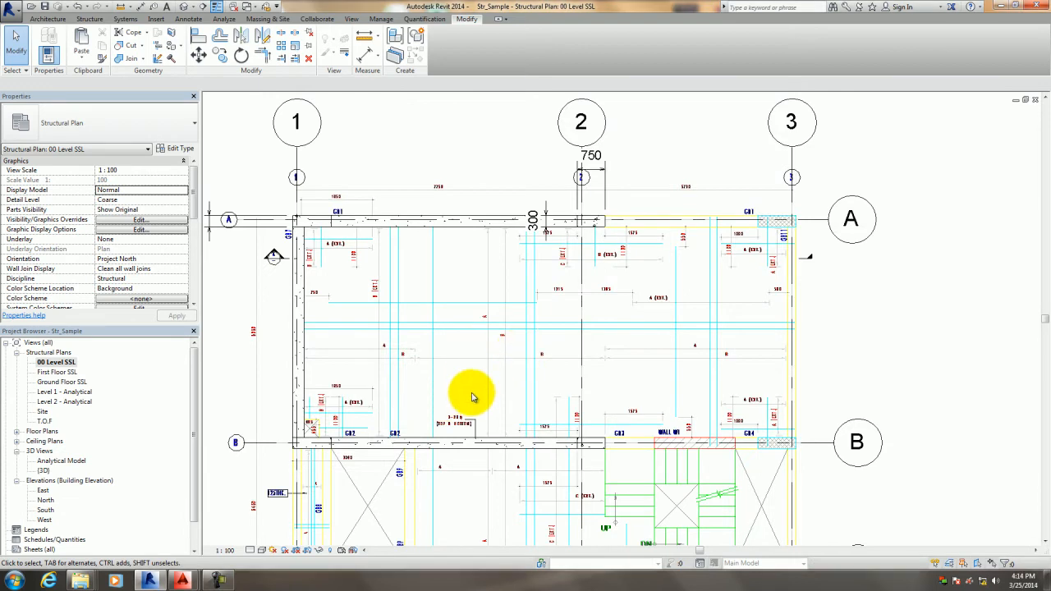
On the 00 Level SSL plan, start a structural foundation slab using the 150mm Foundation Slab type.
{"action": "scroll", "coordinate": [474, 427], "scroll_direction": "down", "scroll_amount": 2}
{"action": "middle_click_drag", "start_coordinate": [479, 396], "coordinate": [534, 316]}
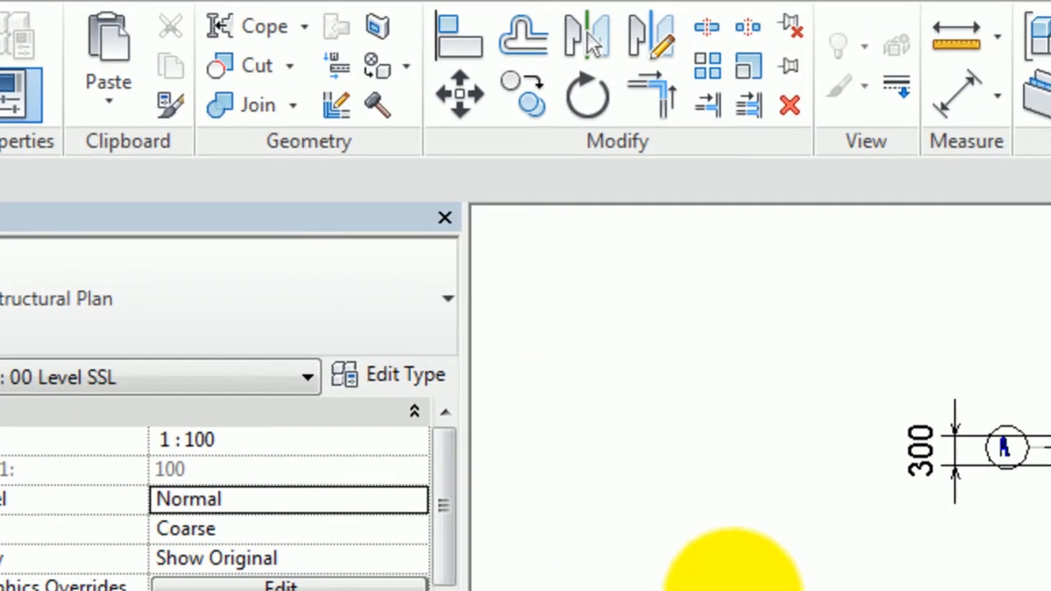
{"action": "left_click", "coordinate": [153, 6]}
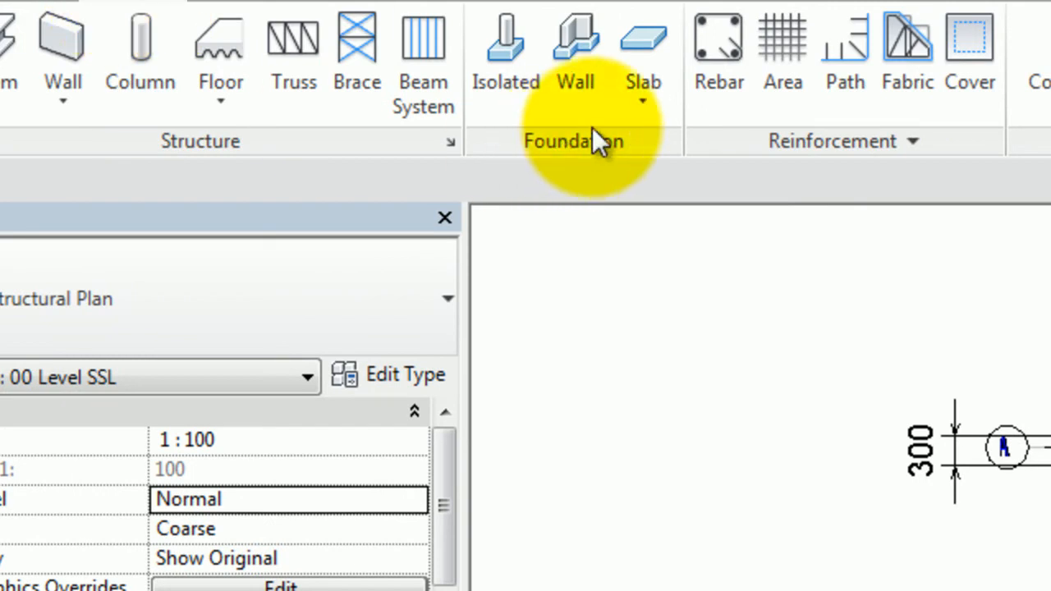
{"action": "left_click", "coordinate": [628, 111]}
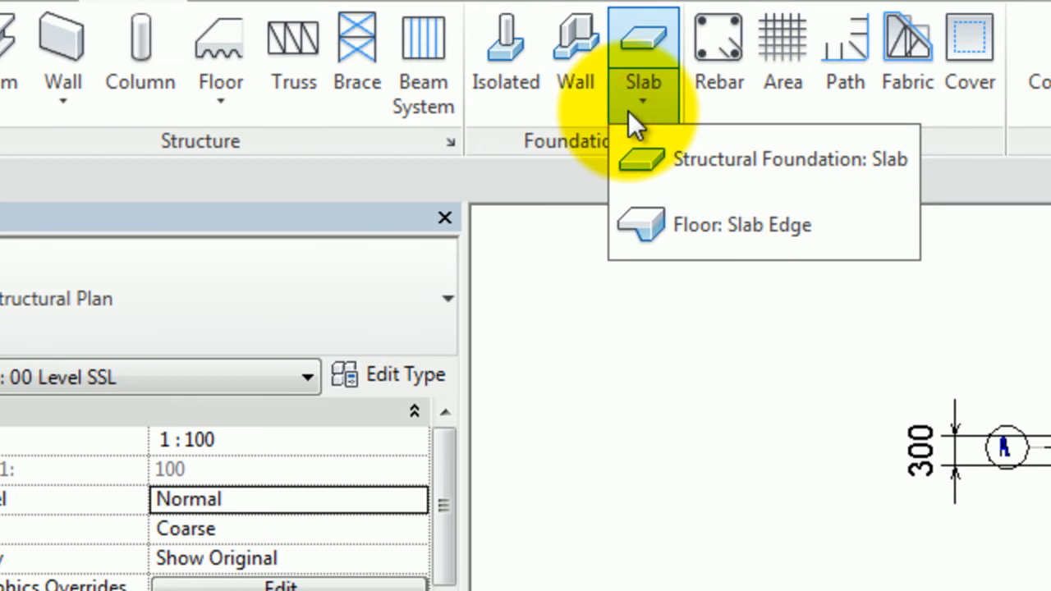
{"action": "left_click", "coordinate": [656, 150]}
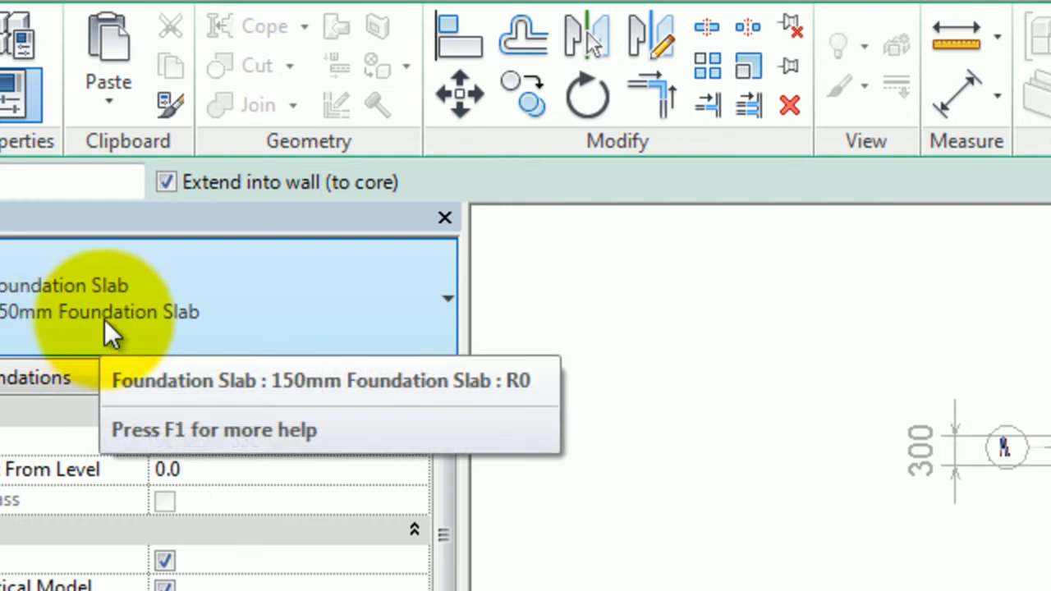
{"action": "left_click", "coordinate": [112, 339]}
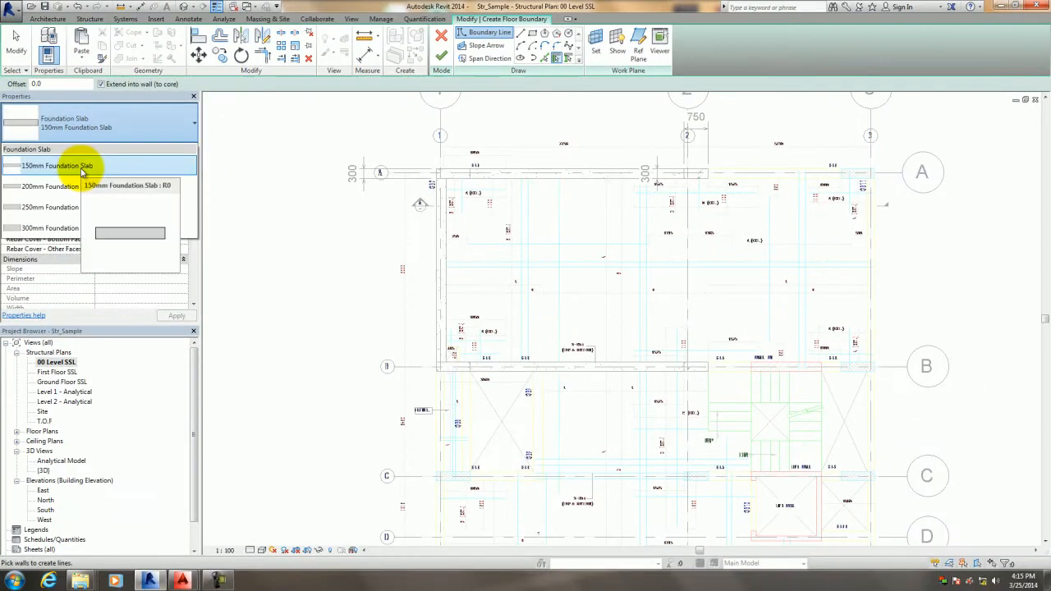
{"action": "left_click", "coordinate": [82, 167]}
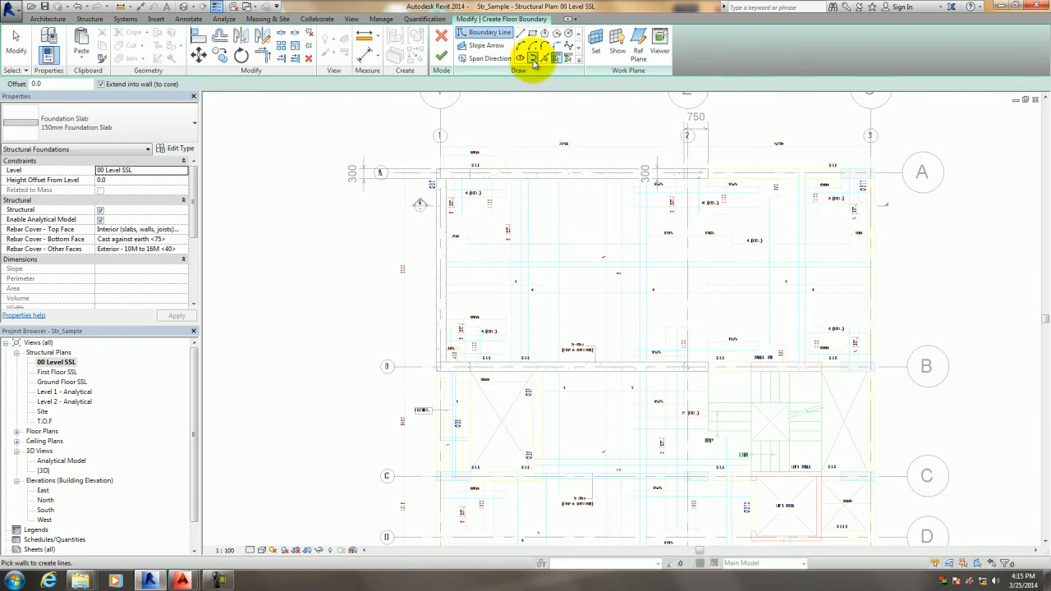
Sketch a rectangular slab boundary from the inner beam corner at grids A and 1 to the grid B beam's end past grid 2, and finish the slab.
{"action": "left_click", "coordinate": [533, 36]}
{"action": "scroll", "coordinate": [475, 191], "scroll_direction": "up", "scroll_amount": 5}
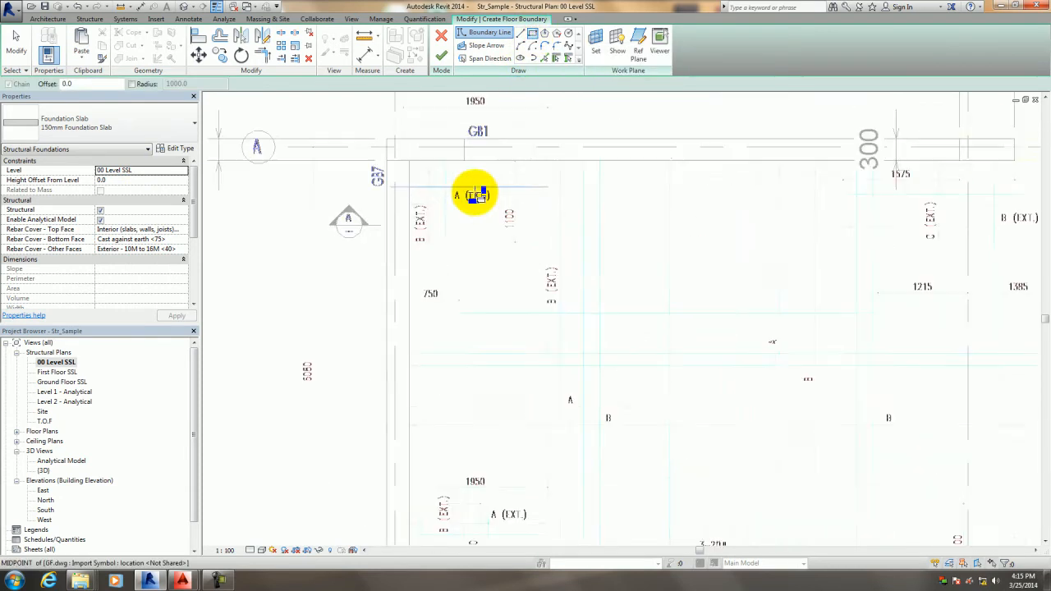
{"action": "left_click", "coordinate": [392, 151]}
{"action": "scroll", "coordinate": [462, 242], "scroll_direction": "down", "scroll_amount": 5}
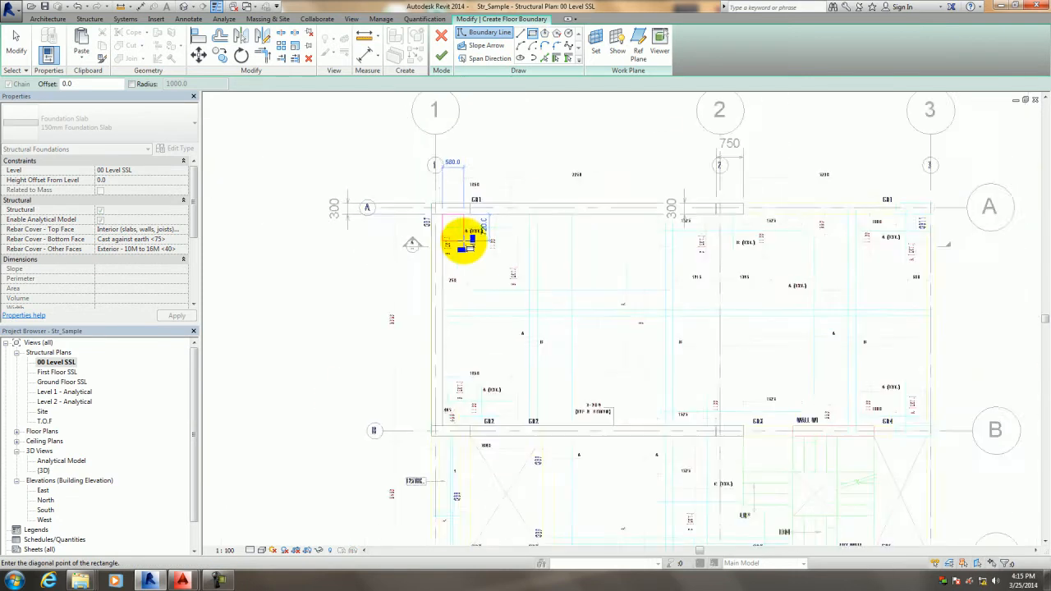
{"action": "middle_click_drag", "start_coordinate": [600, 340], "coordinate": [518, 299]}
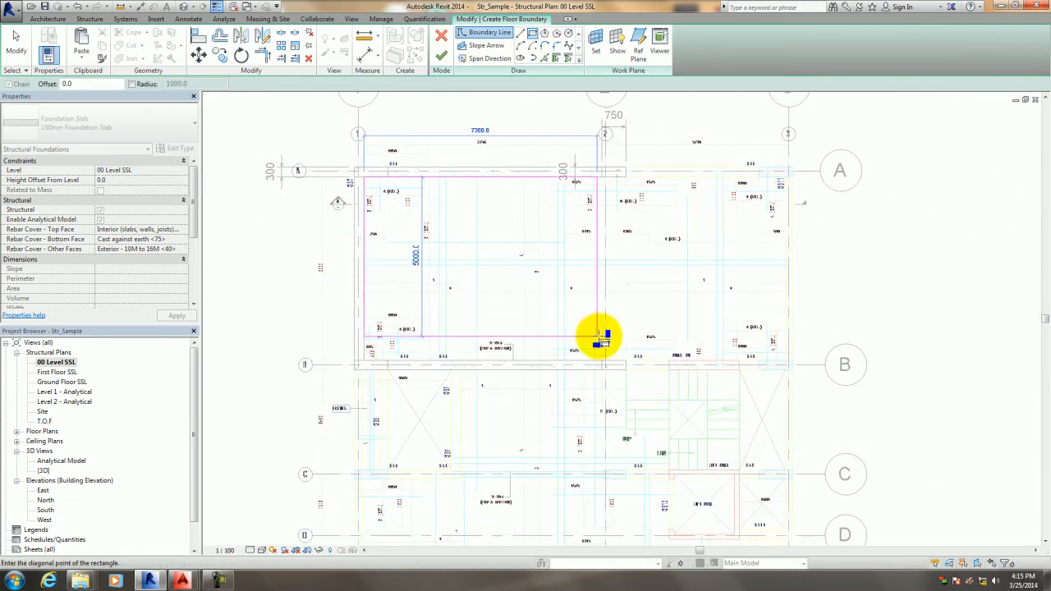
{"action": "scroll", "coordinate": [624, 351], "scroll_direction": "up", "scroll_amount": 4}
{"action": "left_click", "coordinate": [650, 383]}
{"action": "right_click", "coordinate": [528, 284]}
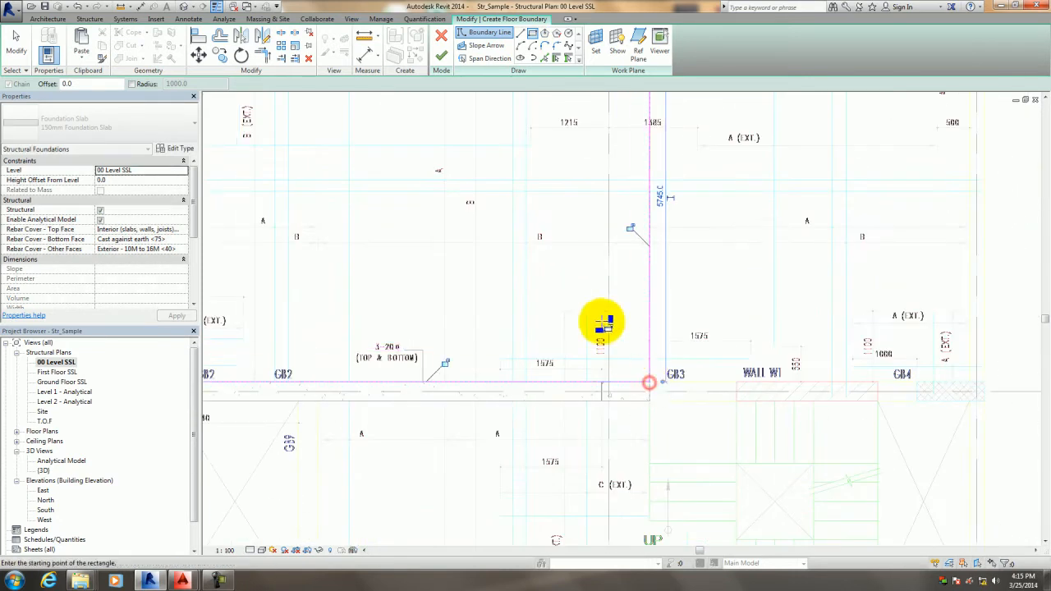
{"action": "left_click", "coordinate": [547, 291]}
{"action": "right_click", "coordinate": [556, 283]}
{"action": "left_click", "coordinate": [576, 291]}
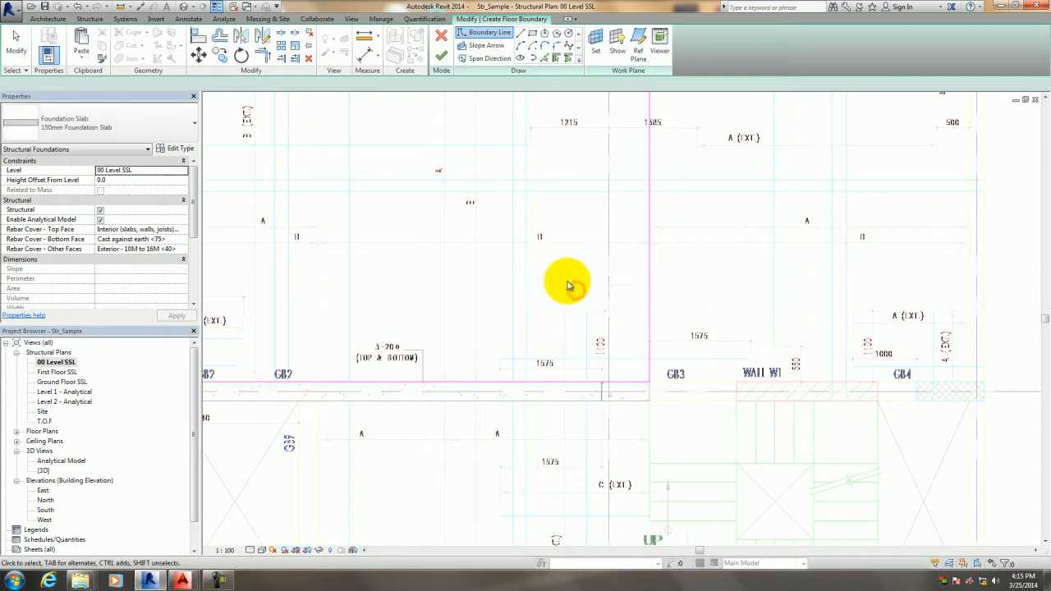
{"action": "scroll", "coordinate": [559, 282], "scroll_direction": "down", "scroll_amount": 4}
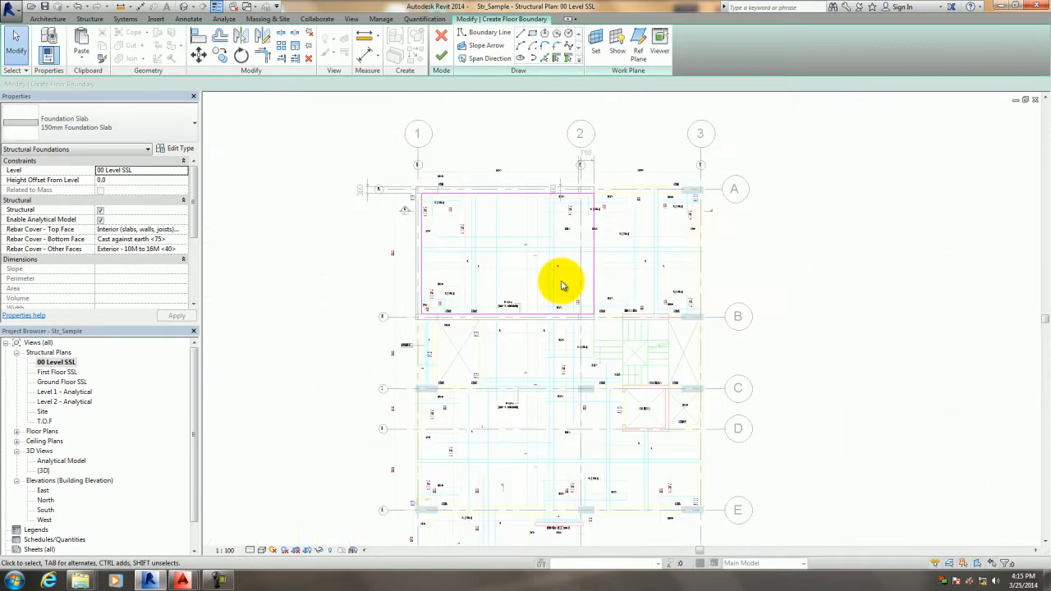
{"action": "left_click", "coordinate": [442, 57]}
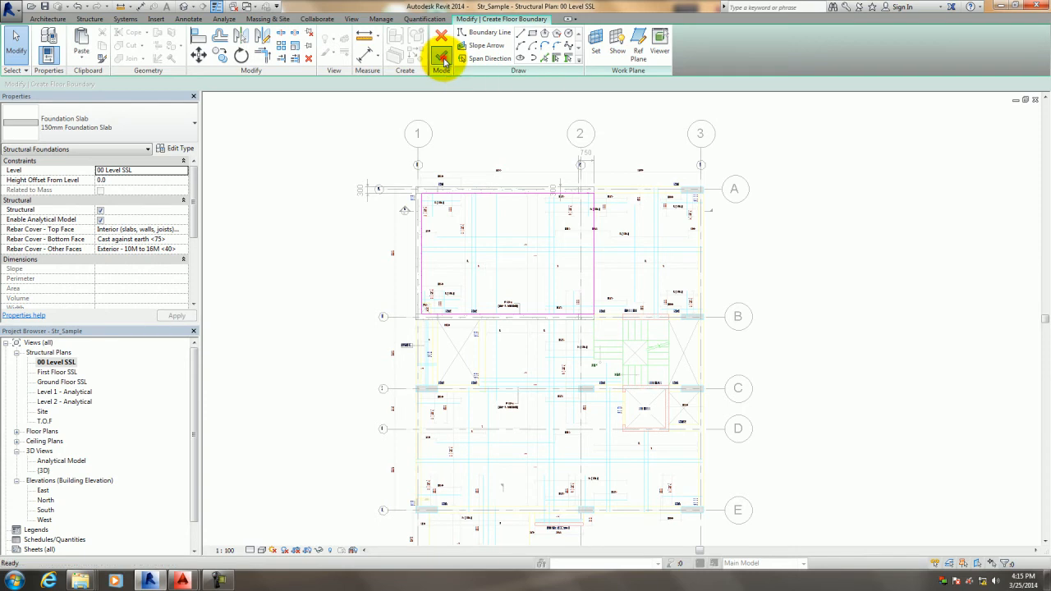
In the 3D view, disable the analytical model of the 150mm foundation slab.
{"action": "left_click", "coordinate": [199, 6]}
{"action": "left_click", "coordinate": [335, 298]}
{"action": "scroll", "coordinate": [512, 207], "scroll_direction": "up", "scroll_amount": 2}
{"action": "scroll", "coordinate": [535, 200], "scroll_direction": "down", "scroll_amount": 4}
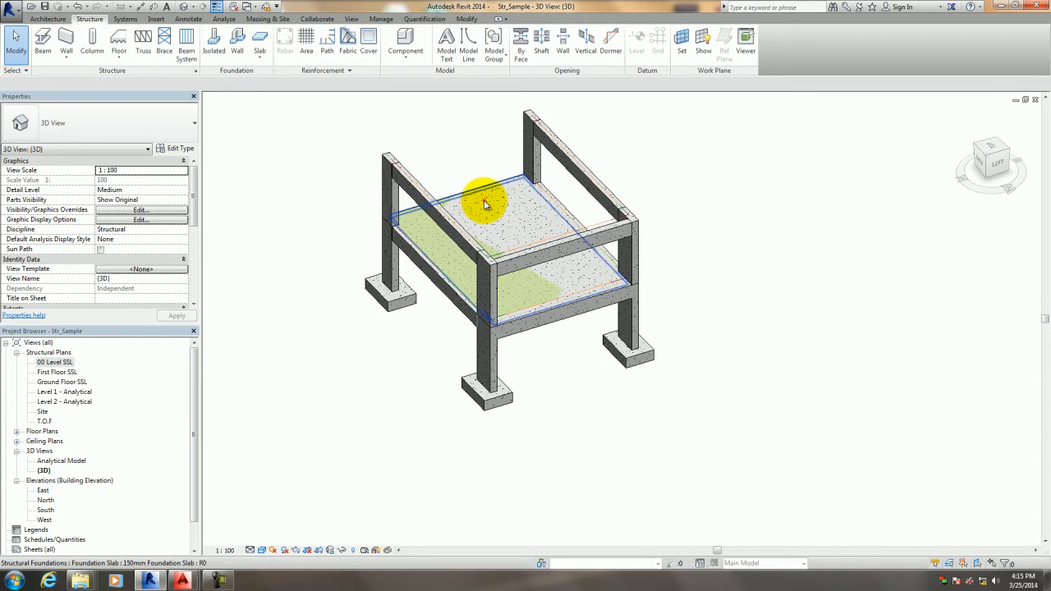
{"action": "left_click", "coordinate": [485, 206]}
{"action": "left_click_drag", "start_coordinate": [196, 219], "coordinate": [198, 245]}
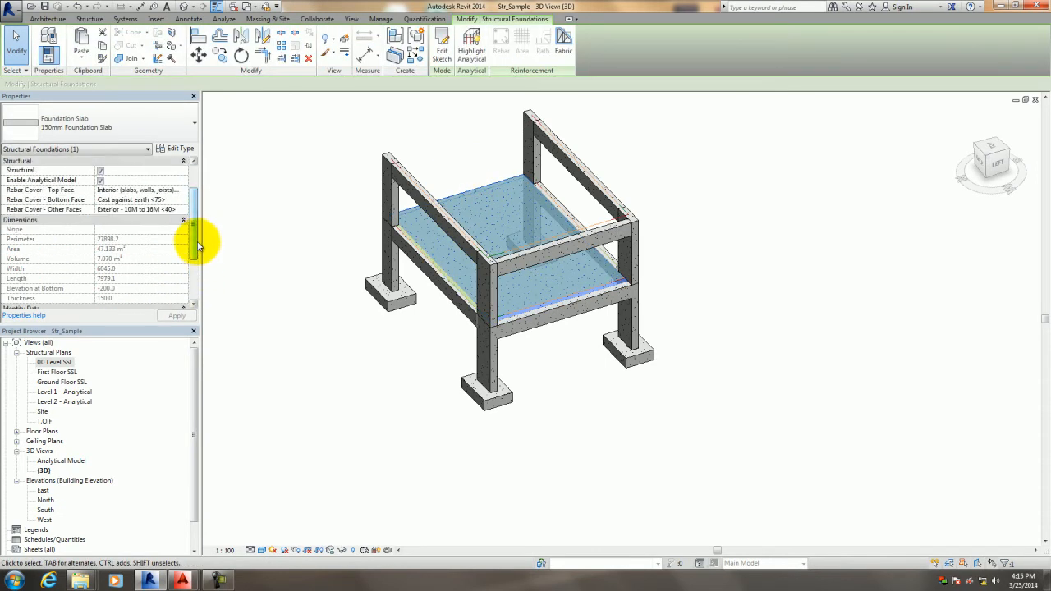
{"action": "left_click", "coordinate": [101, 181]}
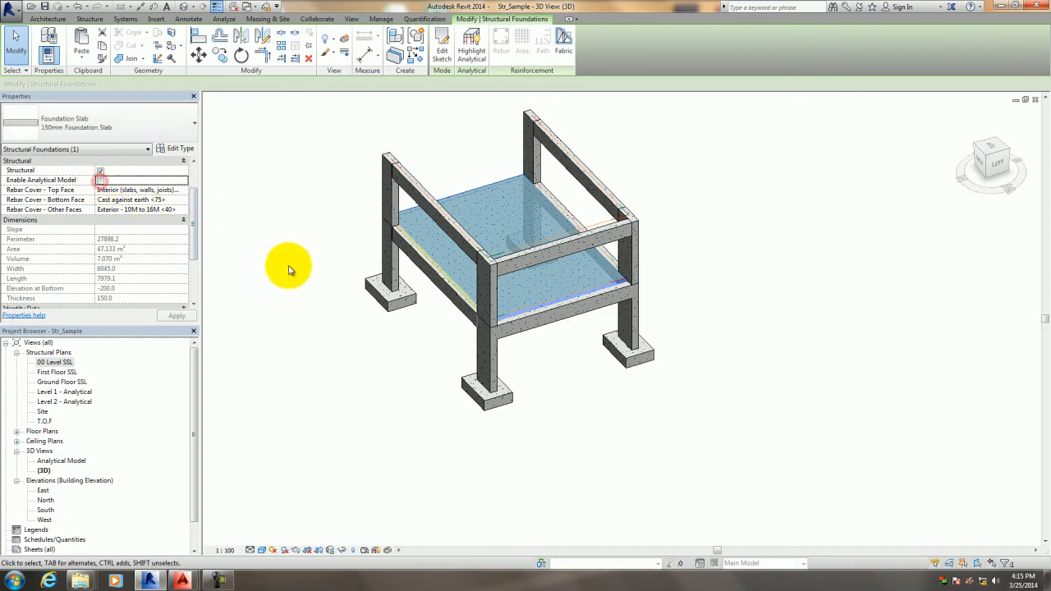
{"action": "left_click", "coordinate": [357, 374]}
{"action": "scroll", "coordinate": [357, 373], "scroll_direction": "down", "scroll_amount": 4}
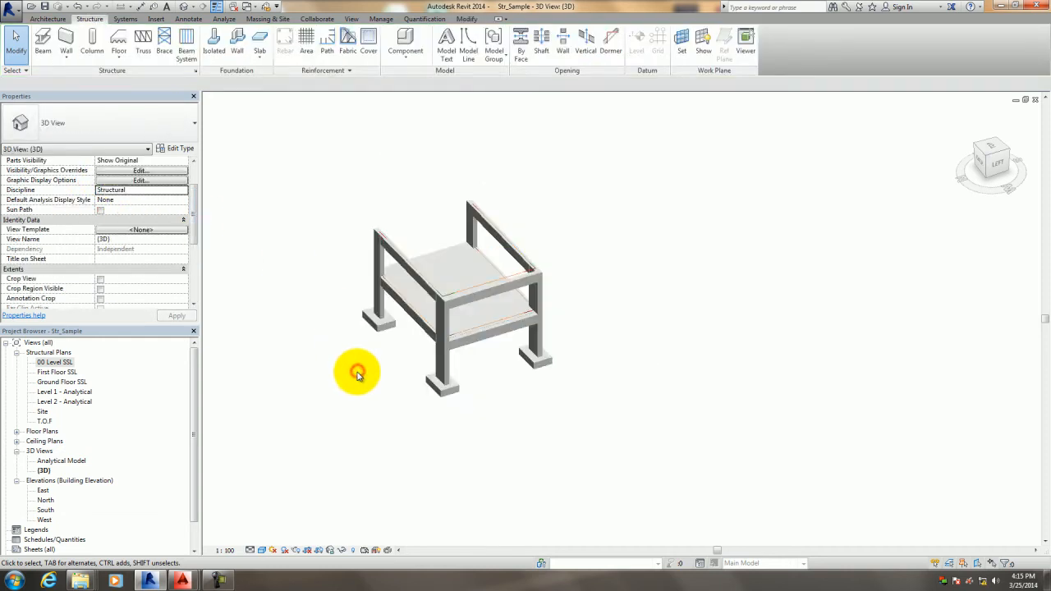
Copy the 150mm foundation slab and paste it aligned to the Ground Floor SSL level.
{"action": "left_click", "coordinate": [409, 271]}
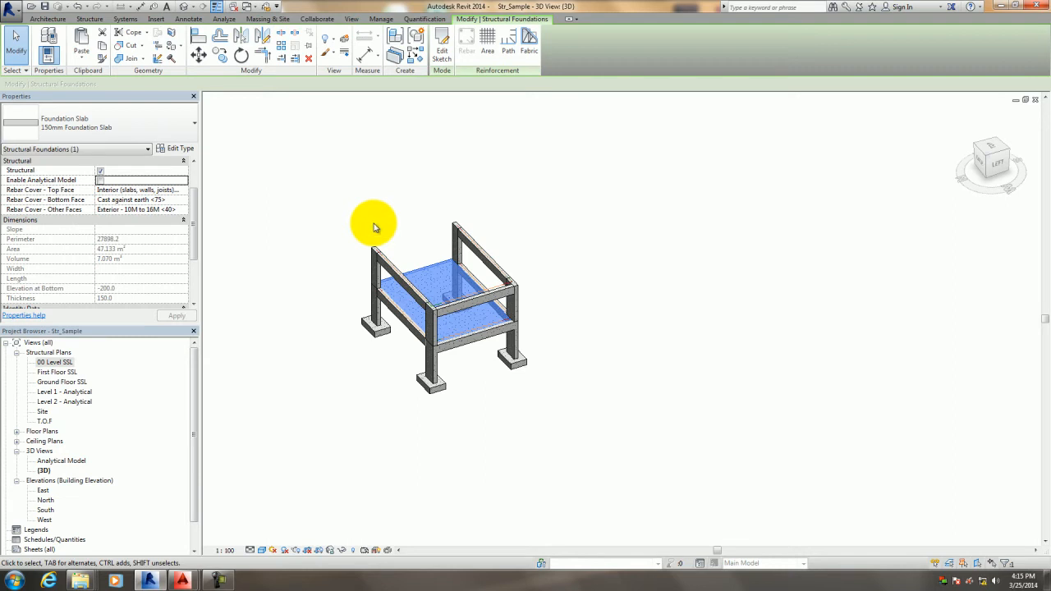
{"action": "left_click", "coordinate": [317, 178]}
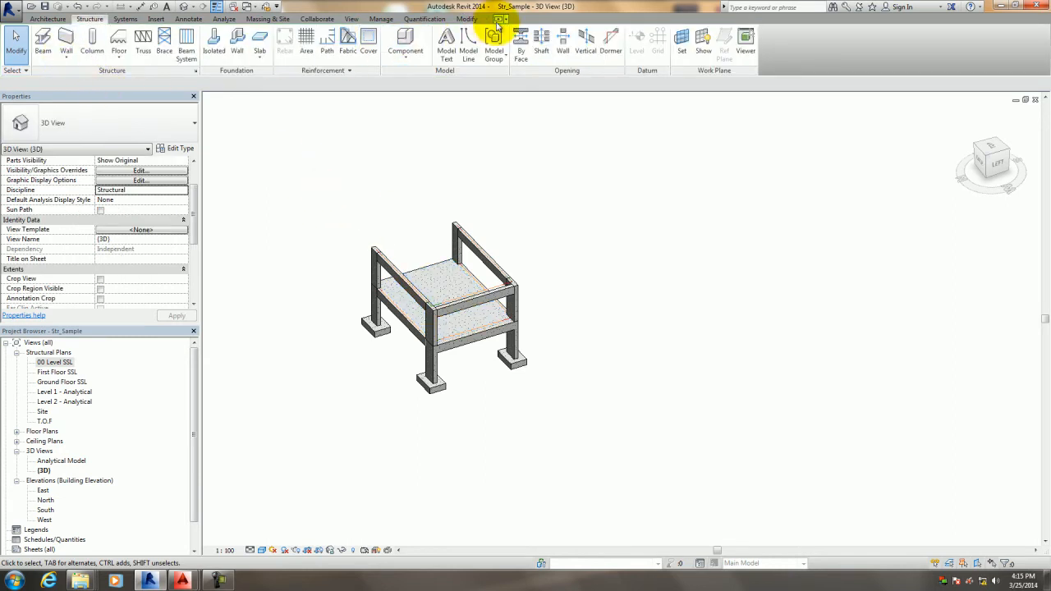
{"action": "left_click", "coordinate": [465, 19]}
{"action": "left_click", "coordinate": [82, 62]}
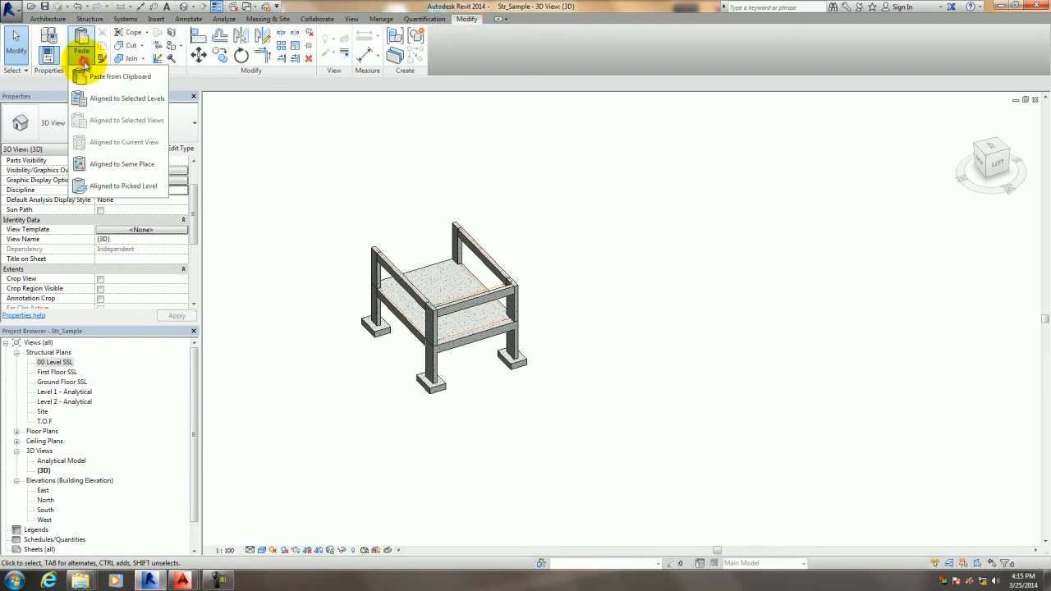
{"action": "left_click", "coordinate": [110, 99]}
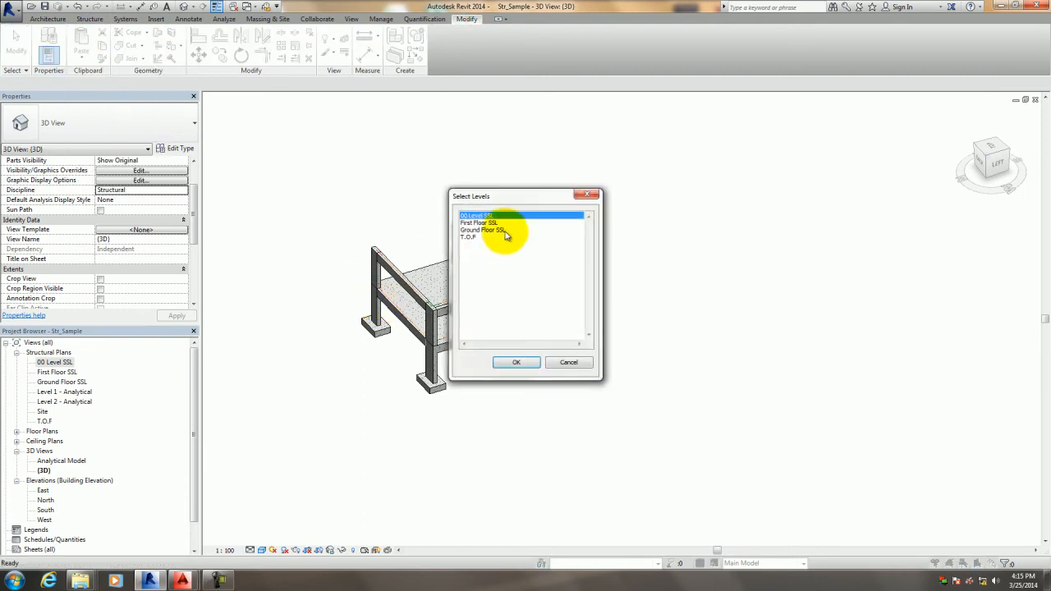
{"action": "left_click", "coordinate": [514, 363]}
{"action": "left_click", "coordinate": [488, 429]}
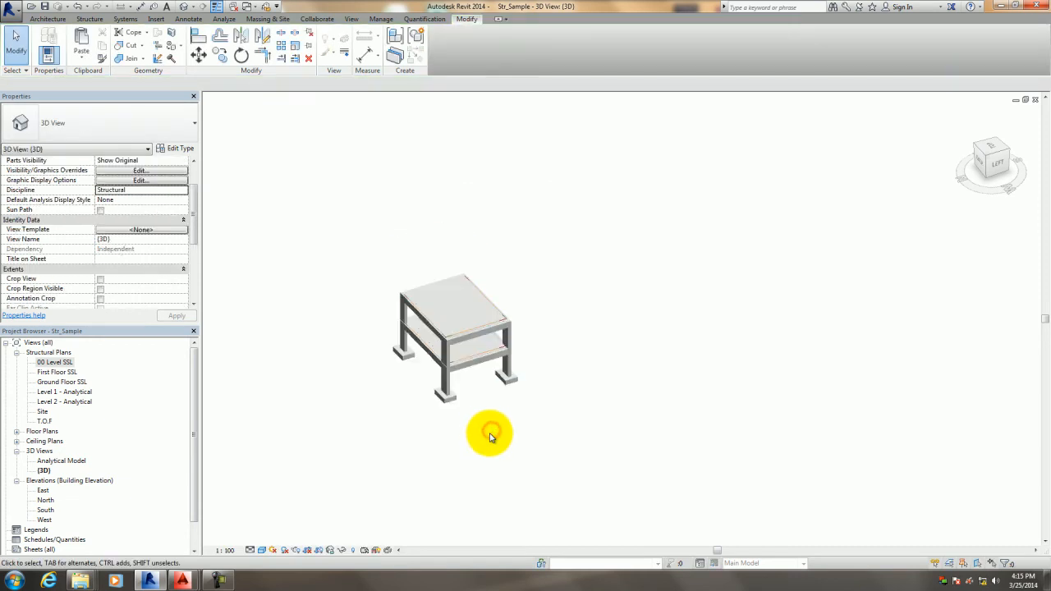
{"action": "scroll", "coordinate": [447, 428], "scroll_direction": "up", "scroll_amount": 1}
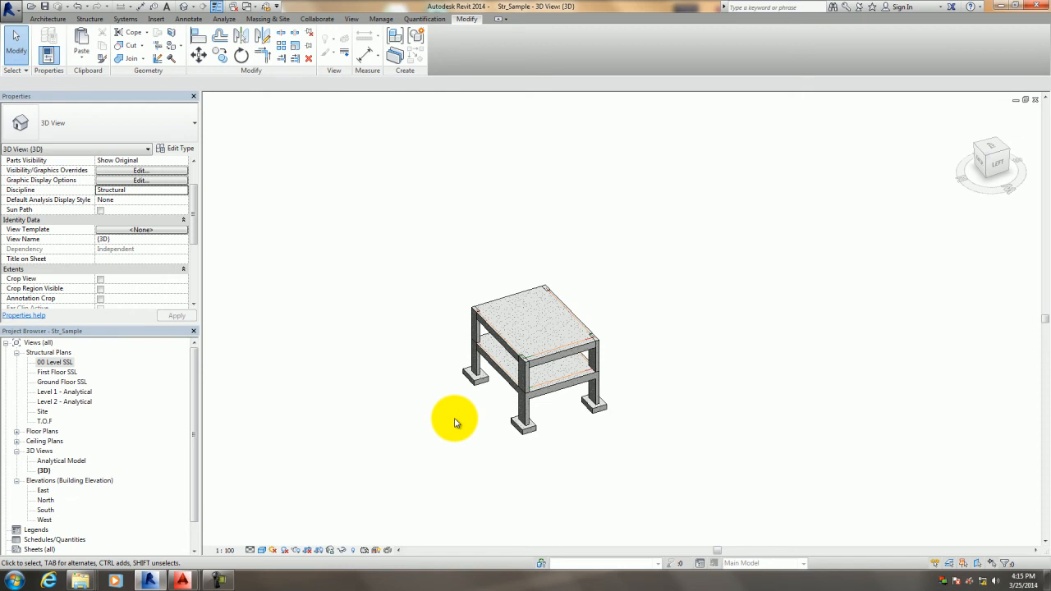
{"action": "scroll", "coordinate": [455, 423], "scroll_direction": "up", "scroll_amount": 5}
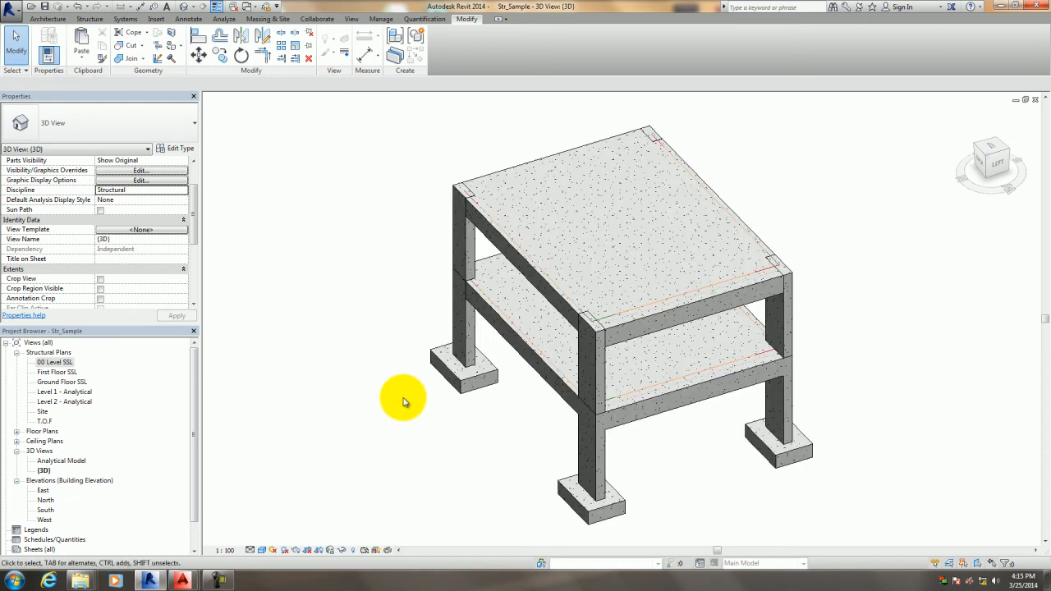
{"action": "middle_click_drag", "start_coordinate": [391, 356], "coordinate": [375, 320]}
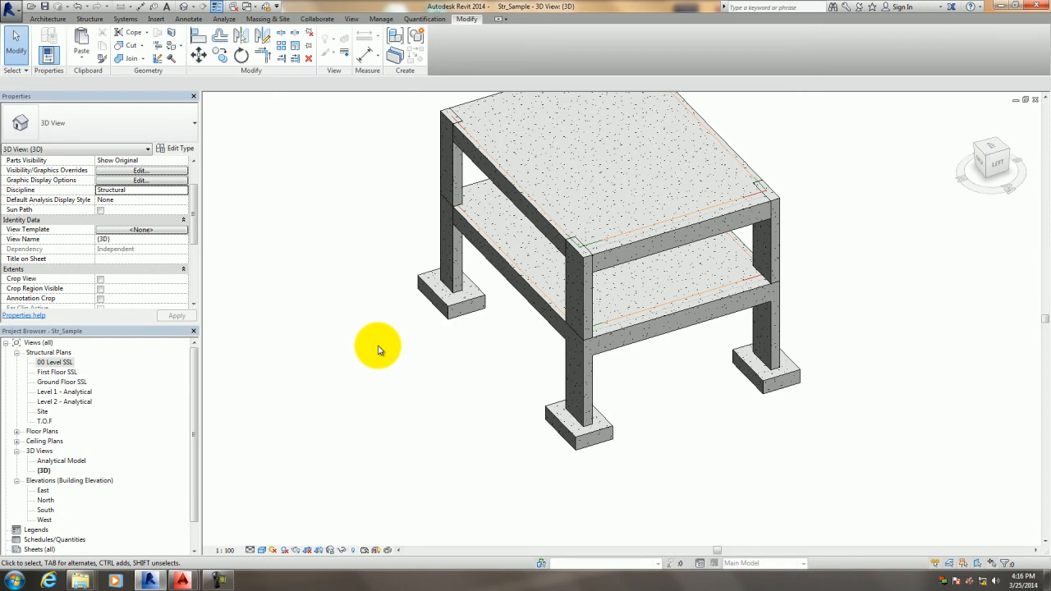
{"action": "scroll", "coordinate": [379, 351], "scroll_direction": "down", "scroll_amount": 1}
{"action": "middle_click_drag", "start_coordinate": [378, 356], "coordinate": [378, 439]}
{"action": "scroll", "coordinate": [375, 409], "scroll_direction": "up", "scroll_amount": 1}
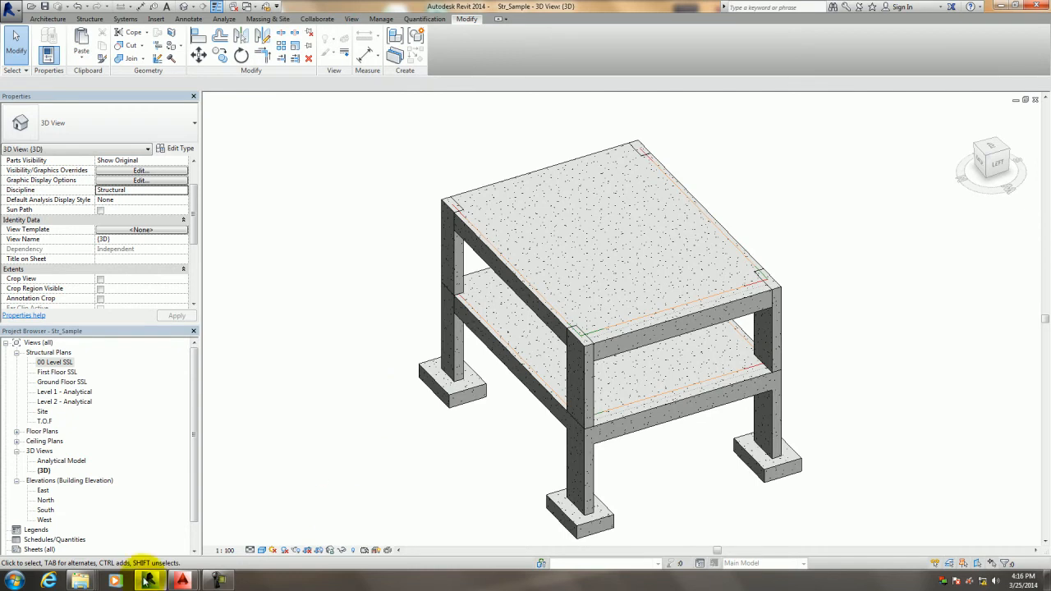
{"action": "left_click", "coordinate": [219, 582]}
{"action": "left_click", "coordinate": [1026, 532]}
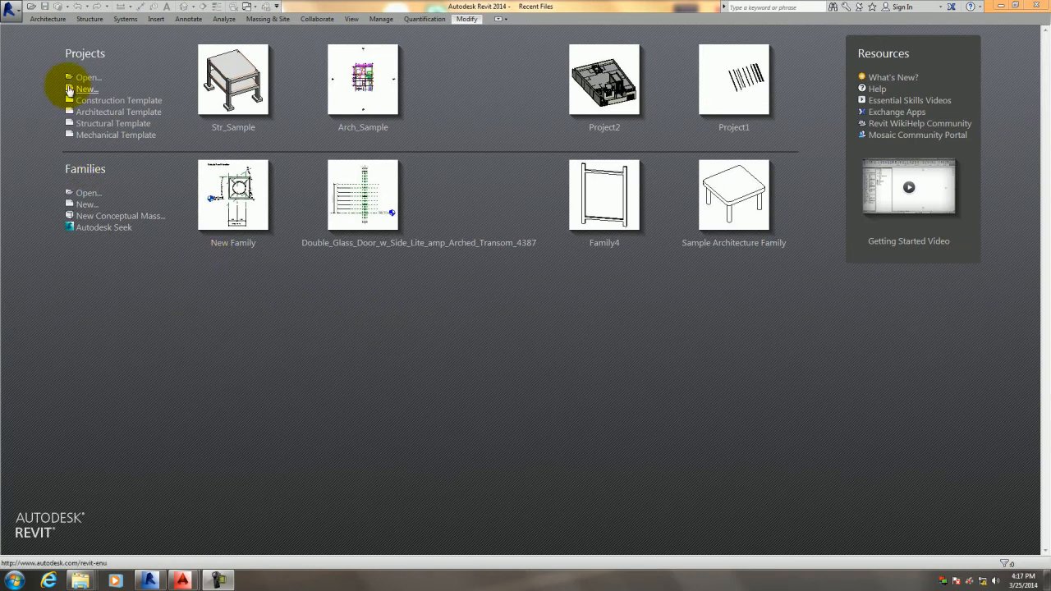
Open the Arch_Sample project from the Revit folder.
{"action": "left_click", "coordinate": [12, 13]}
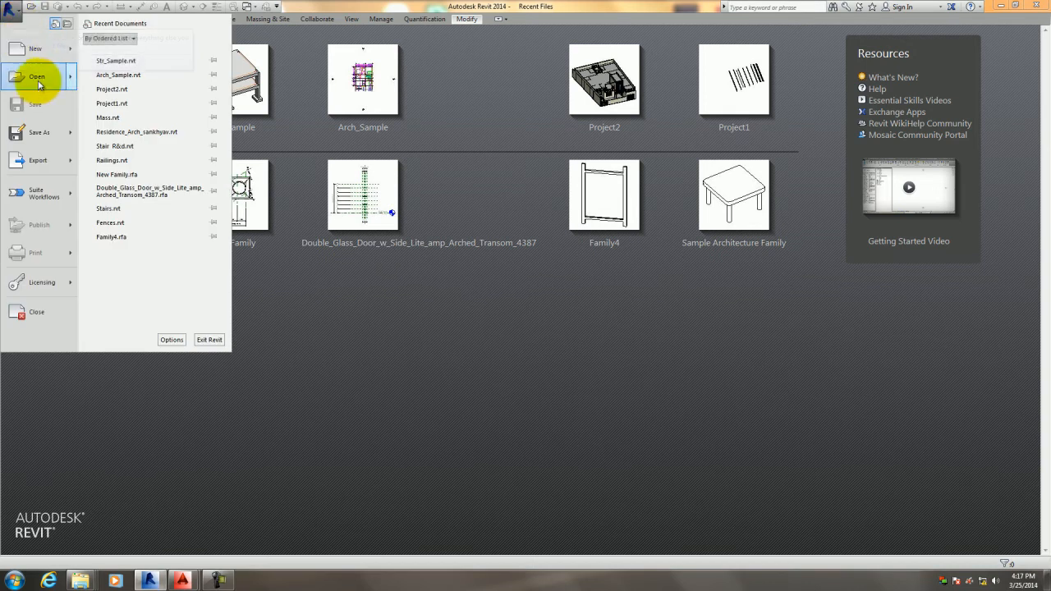
{"action": "mouse_move", "coordinate": [38, 82]}
{"action": "left_click", "coordinate": [111, 51]}
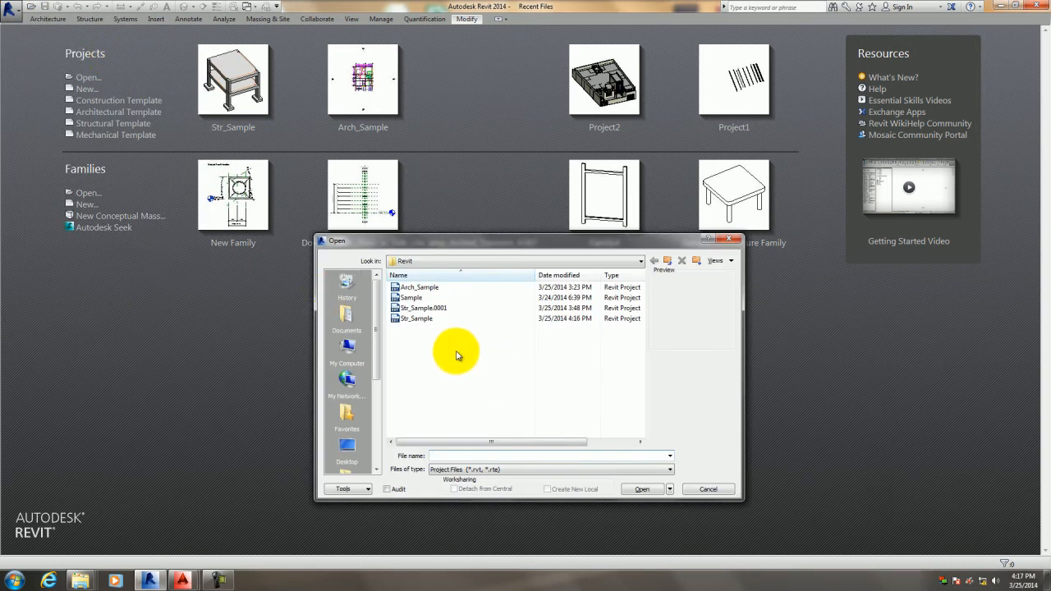
{"action": "left_click", "coordinate": [419, 288]}
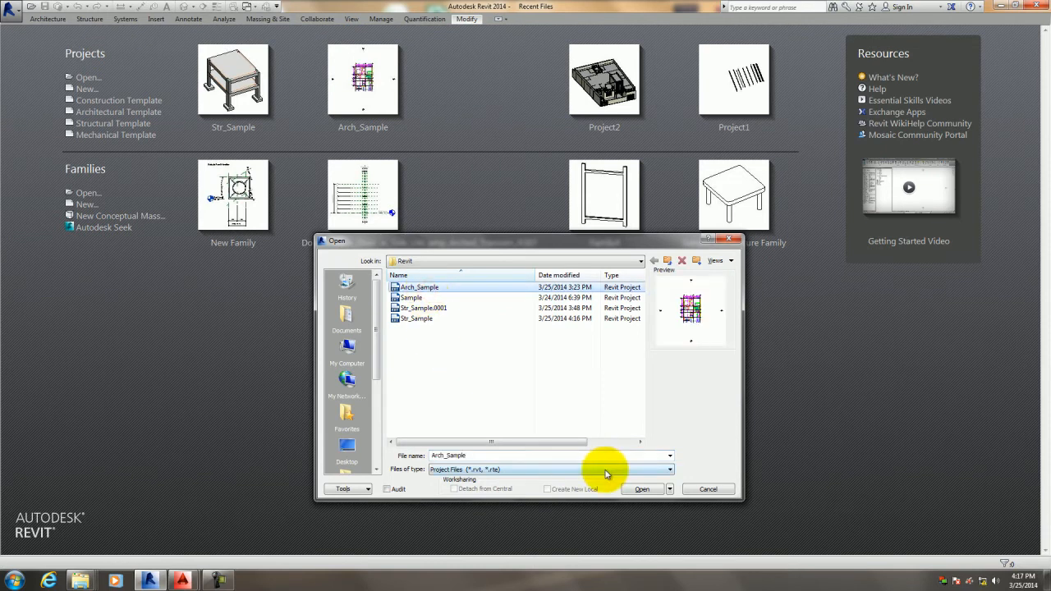
{"action": "left_click", "coordinate": [657, 491]}
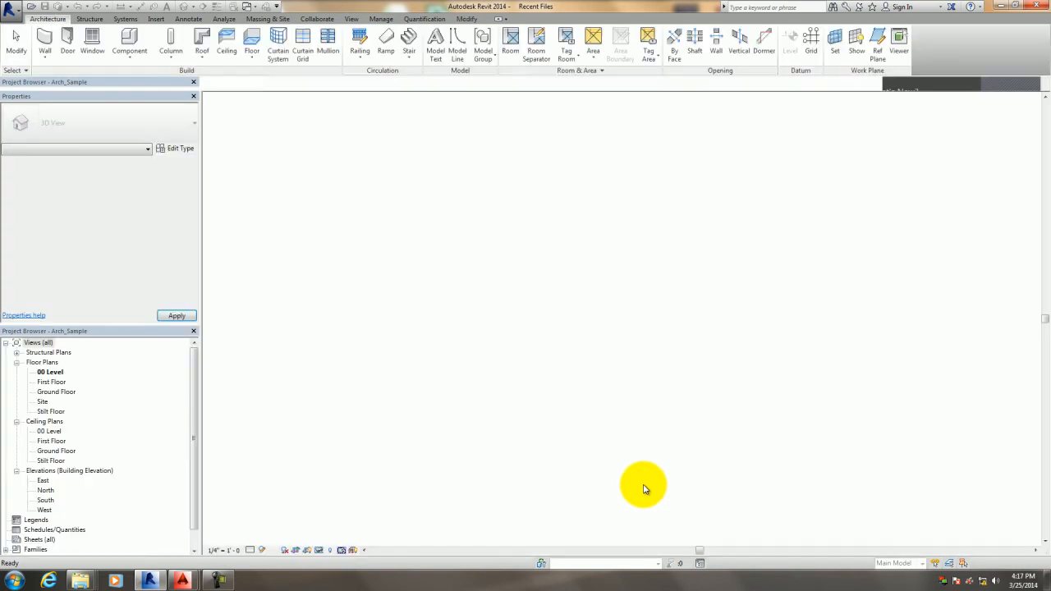
{"action": "middle_click_drag", "start_coordinate": [616, 439], "coordinate": [545, 451]}
{"action": "scroll", "coordinate": [542, 435], "scroll_direction": "up", "scroll_amount": 4}
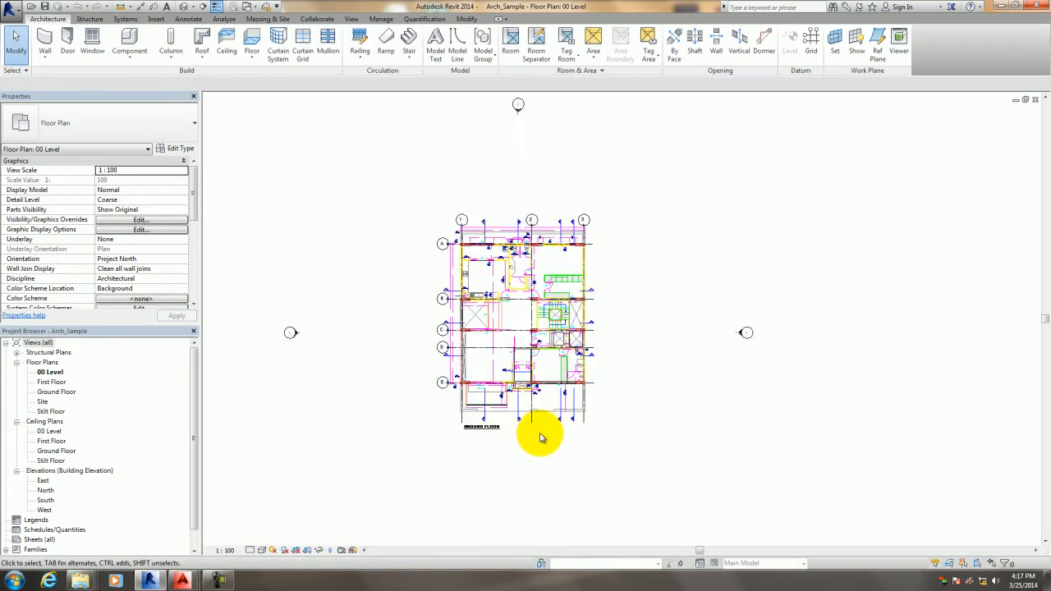
{"action": "middle_click_drag", "start_coordinate": [585, 484], "coordinate": [552, 439]}
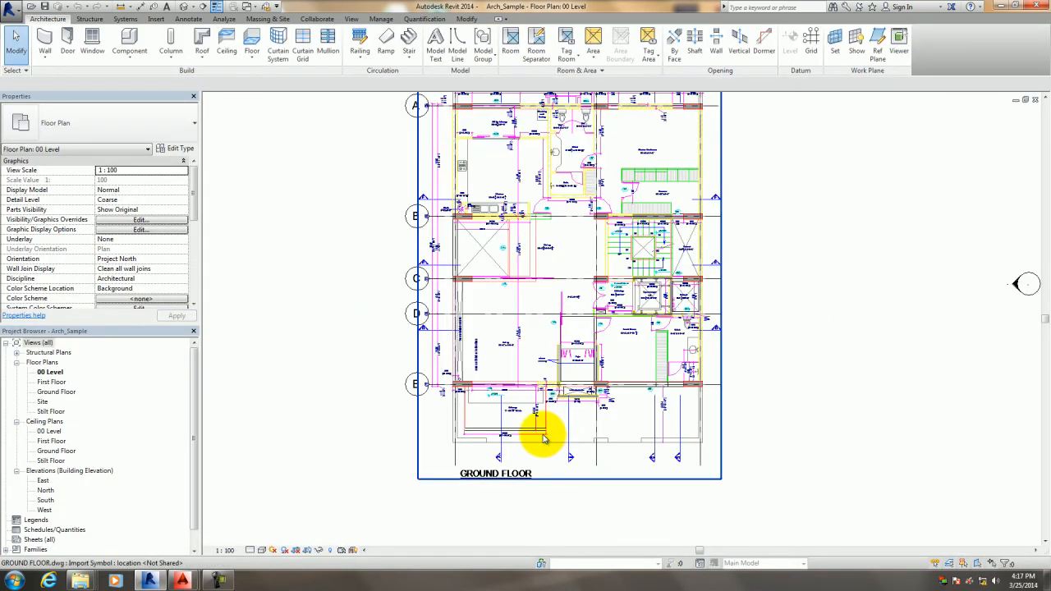
{"action": "left_click", "coordinate": [540, 432]}
{"action": "left_click", "coordinate": [362, 435]}
{"action": "scroll", "coordinate": [366, 427], "scroll_direction": "down", "scroll_amount": 4}
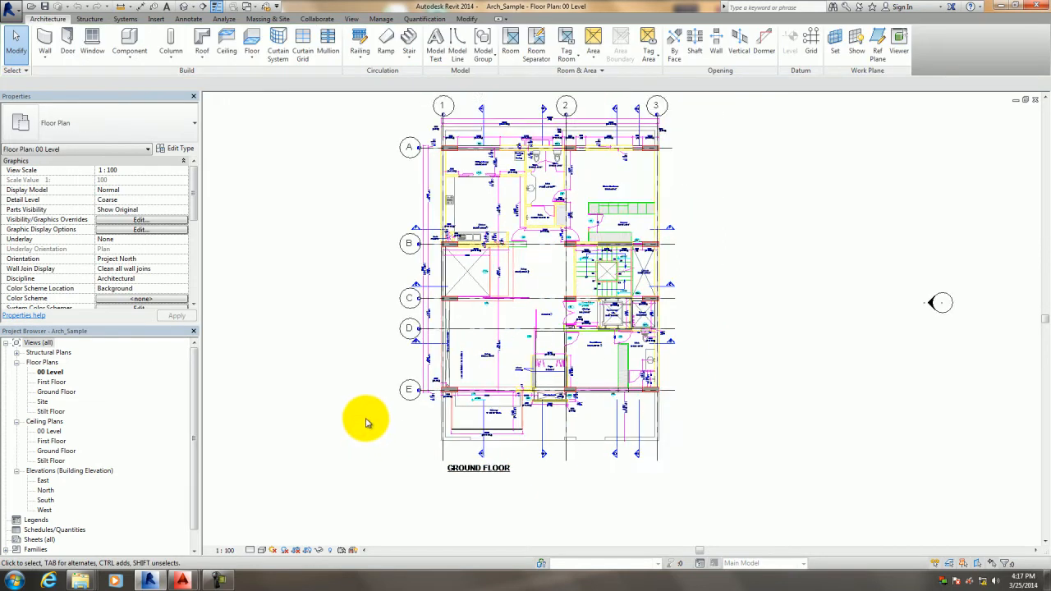
{"action": "scroll", "coordinate": [477, 260], "scroll_direction": "up", "scroll_amount": 4}
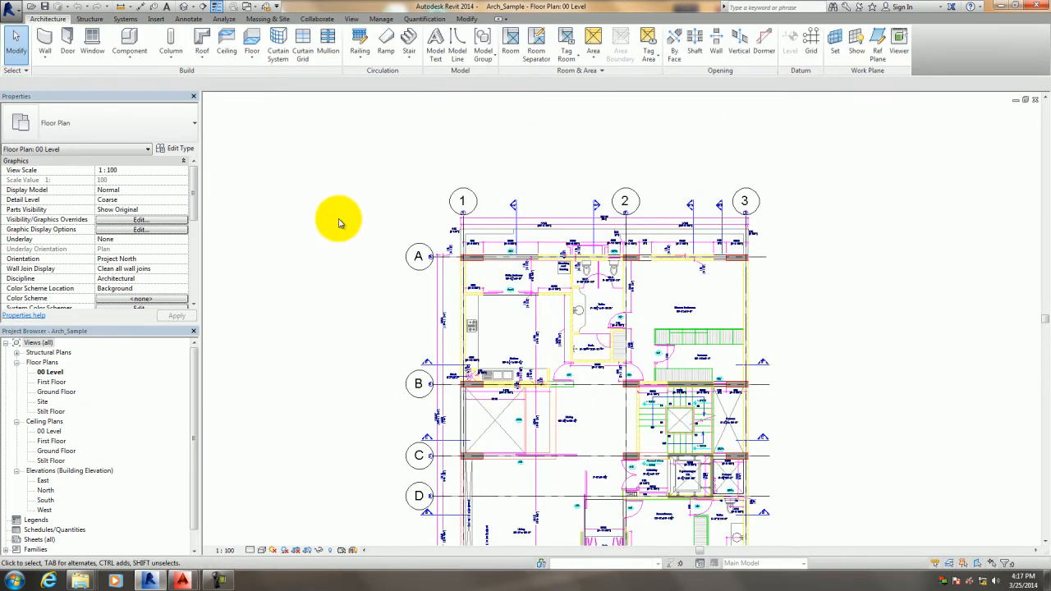
Try linking the Str_Sample Revit model into the 00 Level plan with Auto - Center to Center positioning, and undo the link.
{"action": "scroll", "coordinate": [460, 253], "scroll_direction": "up", "scroll_amount": 5}
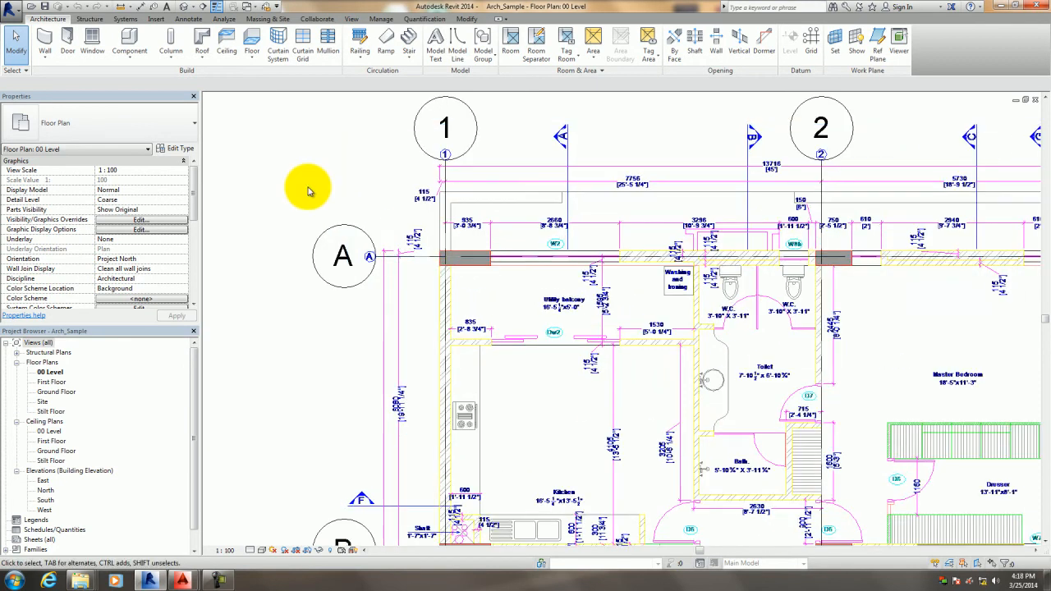
{"action": "scroll", "coordinate": [308, 188], "scroll_direction": "down", "scroll_amount": 1}
{"action": "middle_click_drag", "start_coordinate": [319, 196], "coordinate": [358, 223]}
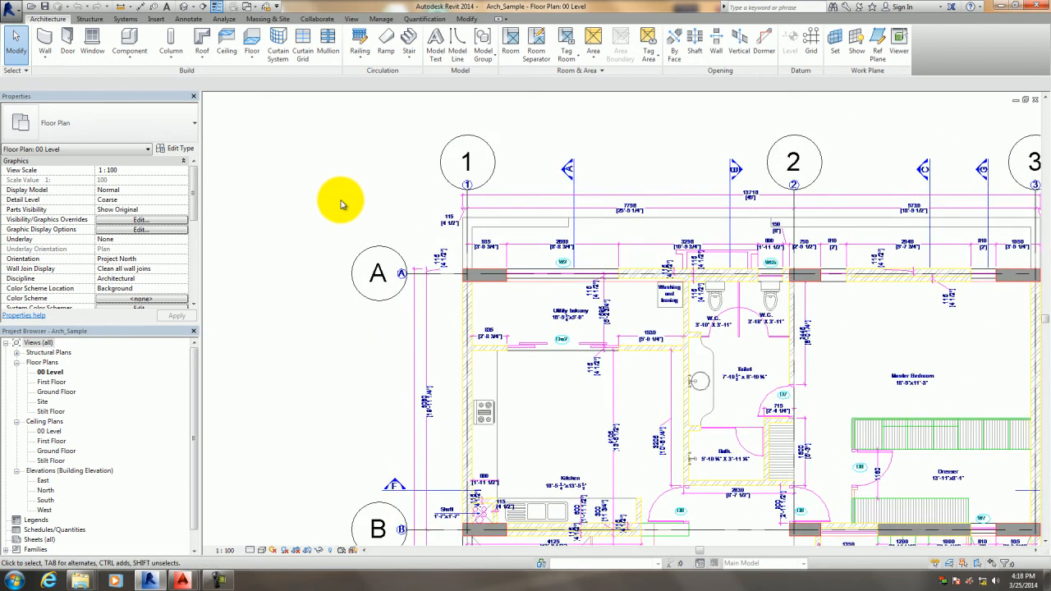
{"action": "left_click", "coordinate": [156, 20]}
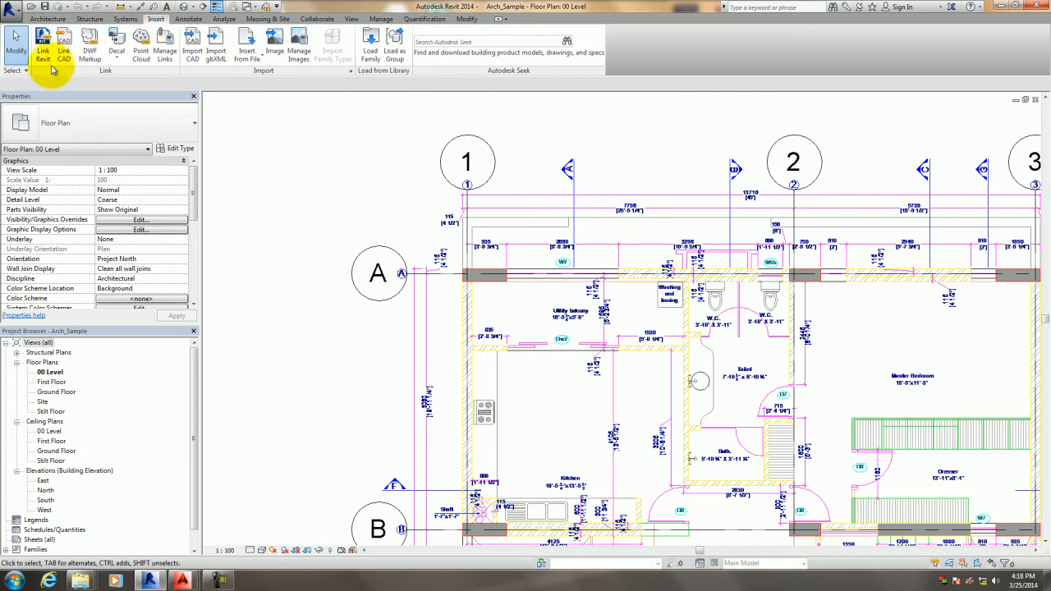
{"action": "left_click", "coordinate": [42, 58]}
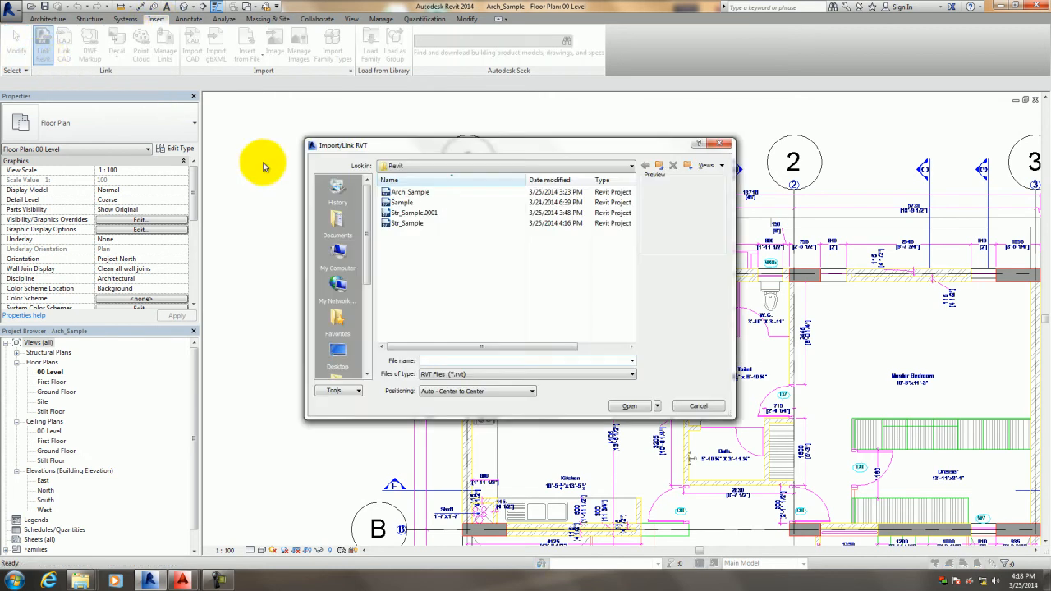
{"action": "left_click", "coordinate": [408, 224]}
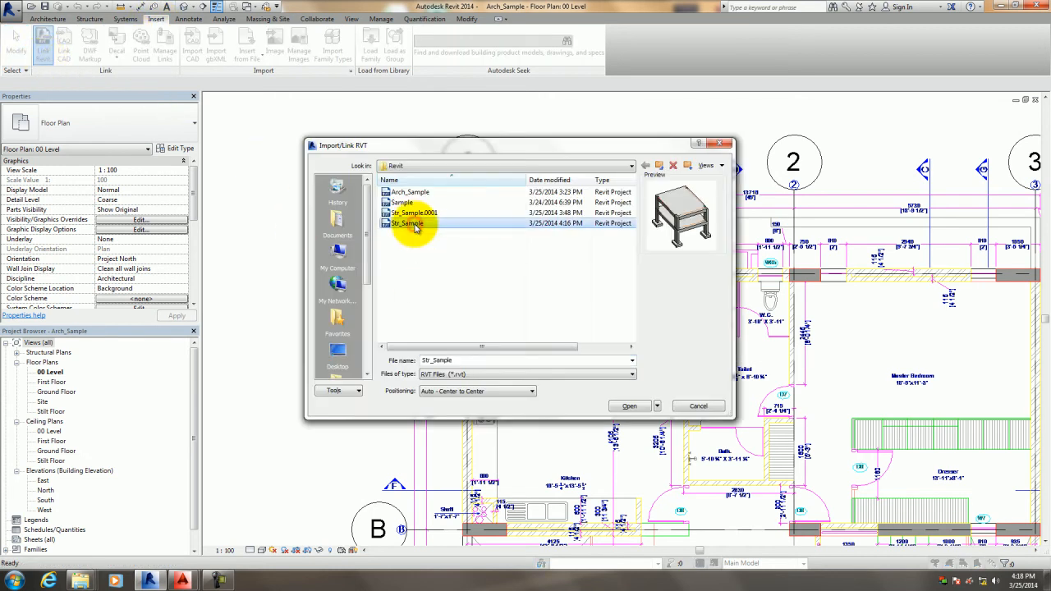
{"action": "left_click", "coordinate": [629, 405]}
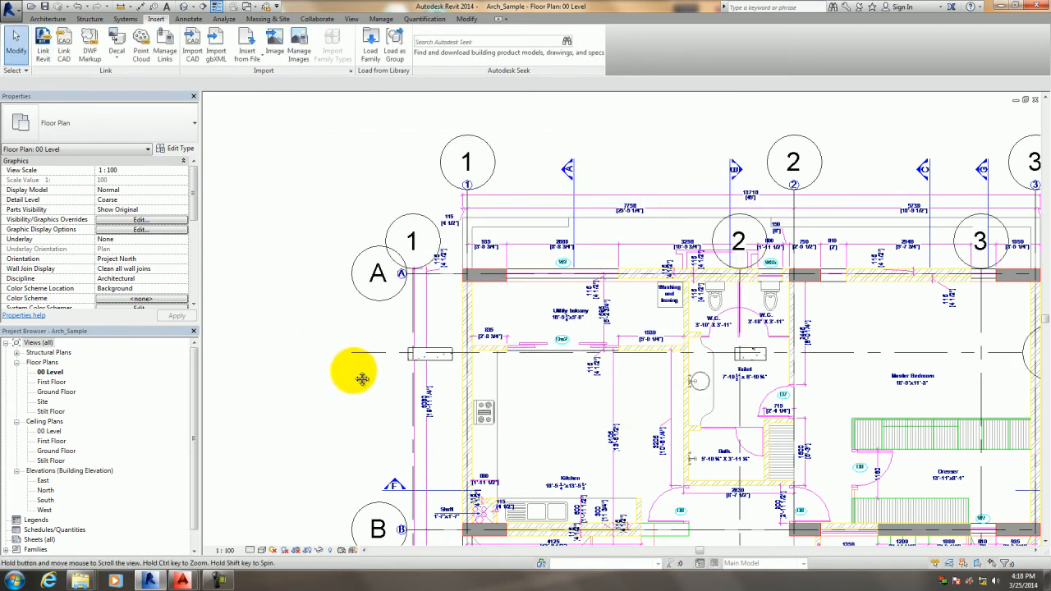
{"action": "middle_click_drag", "start_coordinate": [347, 383], "coordinate": [365, 342]}
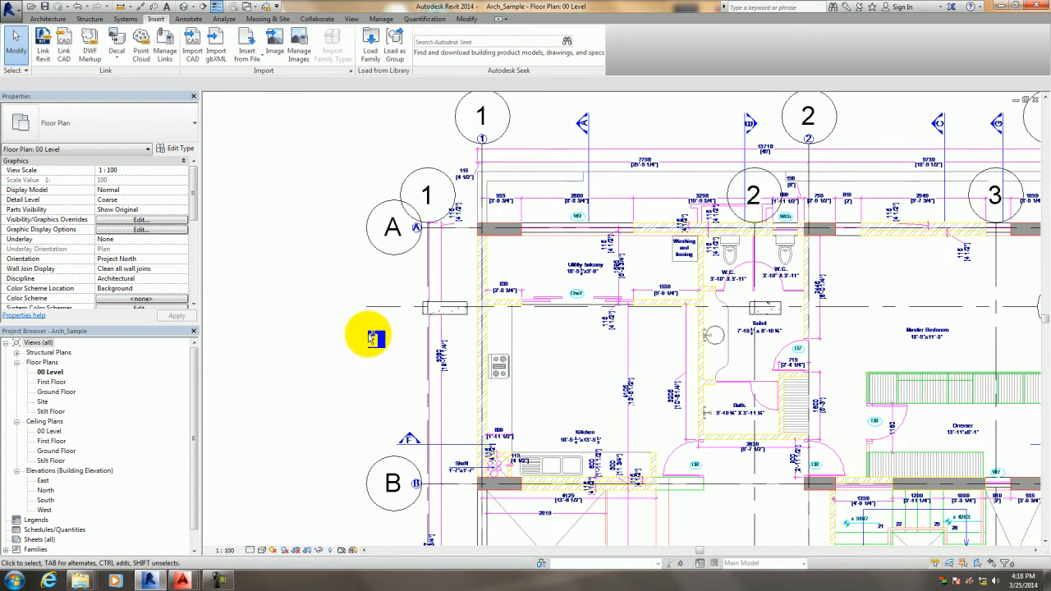
{"action": "key", "text": "ctrl+z"}
{"action": "left_click", "coordinate": [547, 311]}
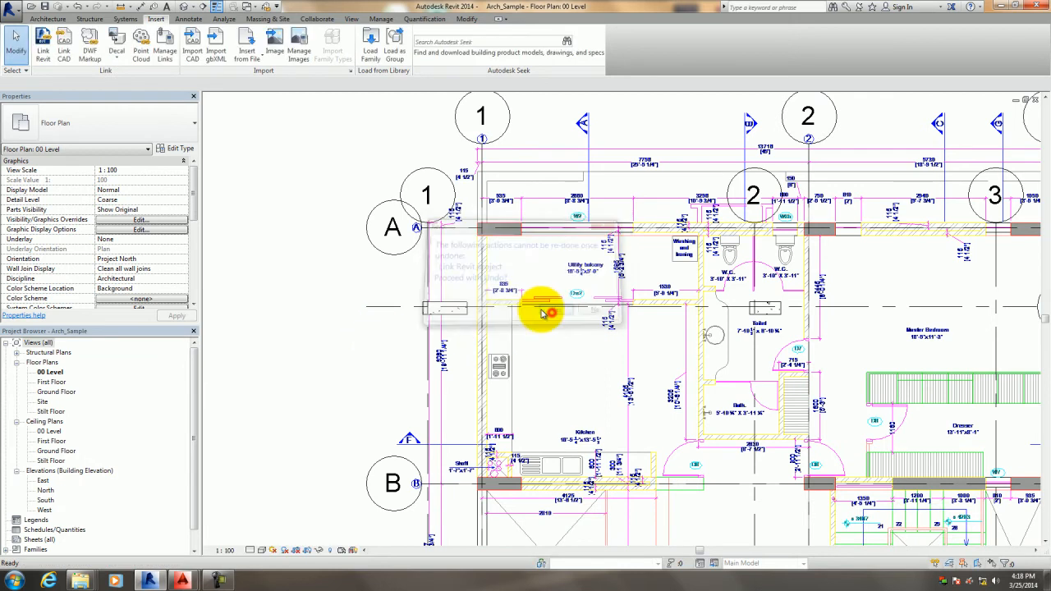
Link the Str_Sample Revit model into the project with Auto - Origin to Origin positioning.
{"action": "left_click", "coordinate": [43, 45]}
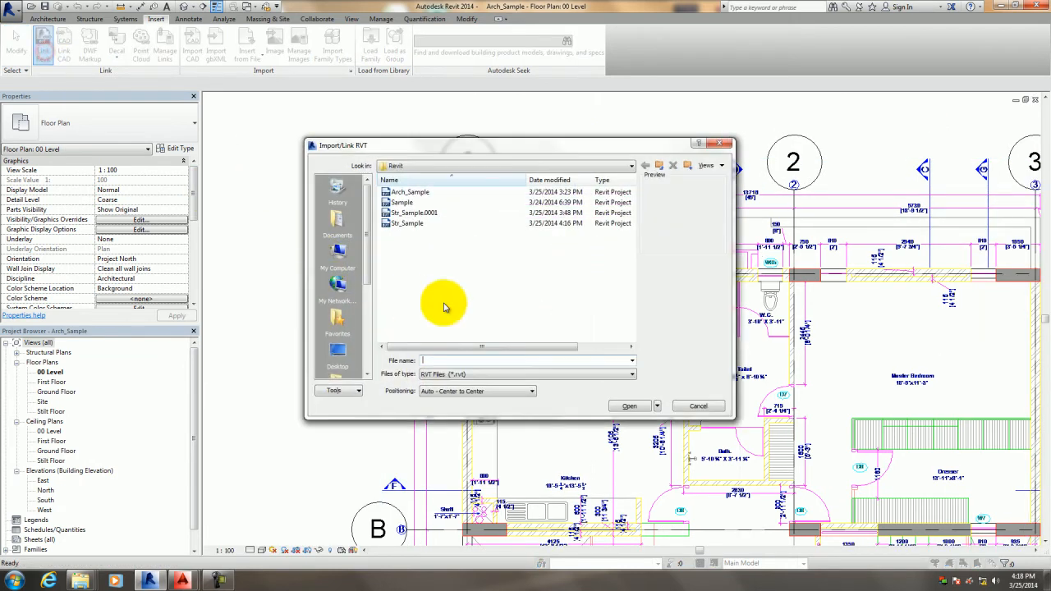
{"action": "left_click", "coordinate": [404, 223]}
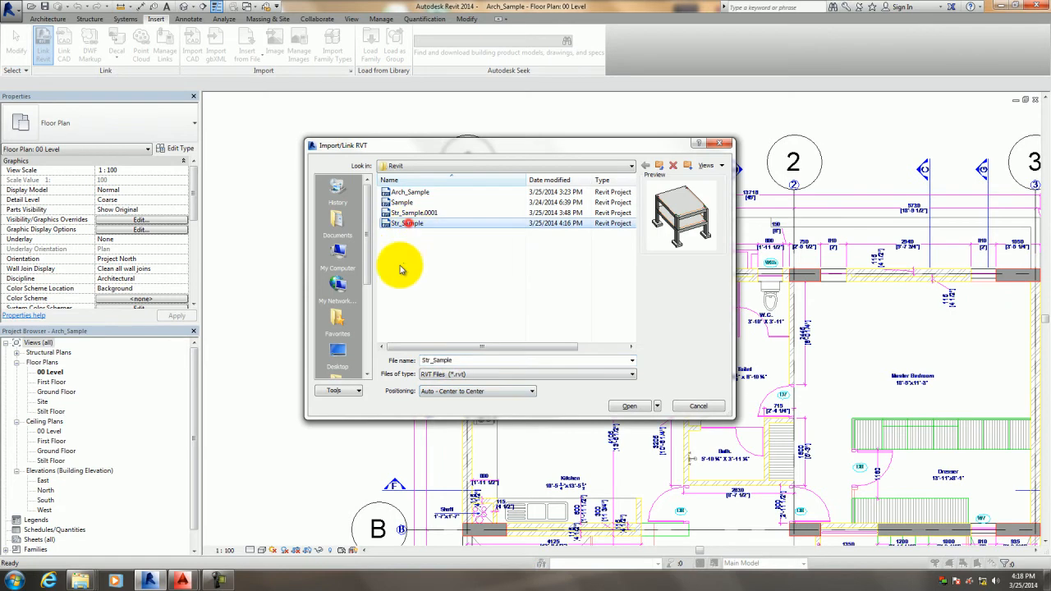
{"action": "left_click", "coordinate": [498, 392]}
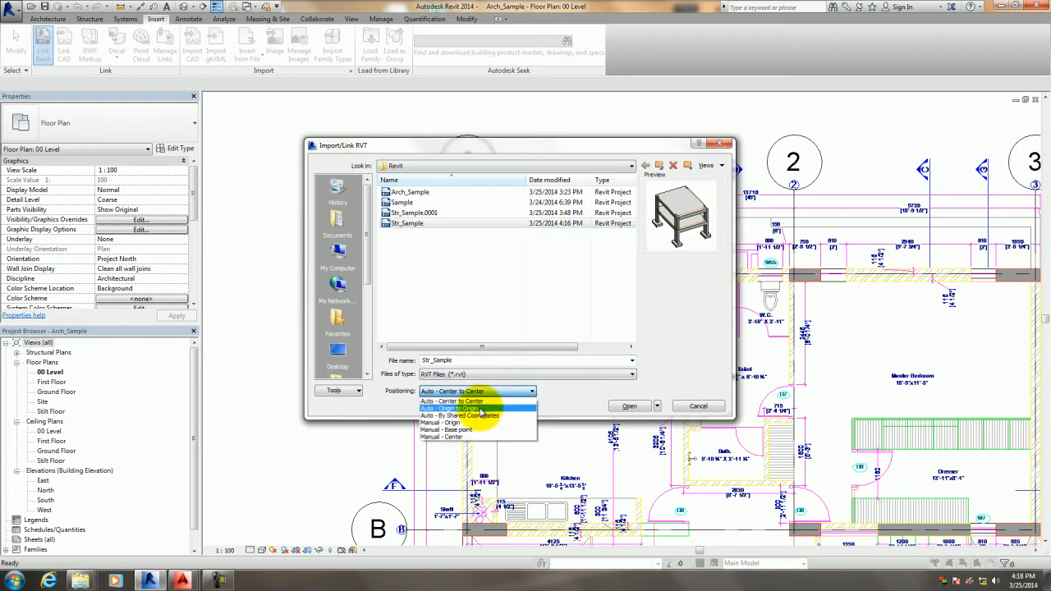
{"action": "left_click", "coordinate": [481, 408]}
{"action": "left_click", "coordinate": [629, 406]}
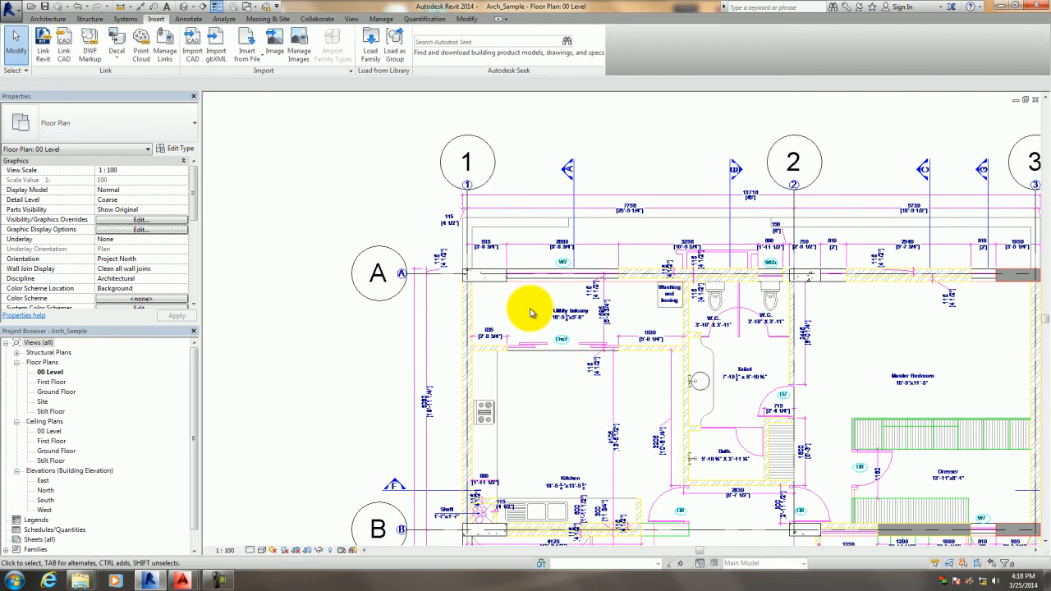
Check how the linked structural columns align with the grids and the CAD plan, starting around grids A and 1.
{"action": "scroll", "coordinate": [488, 293], "scroll_direction": "up", "scroll_amount": 5}
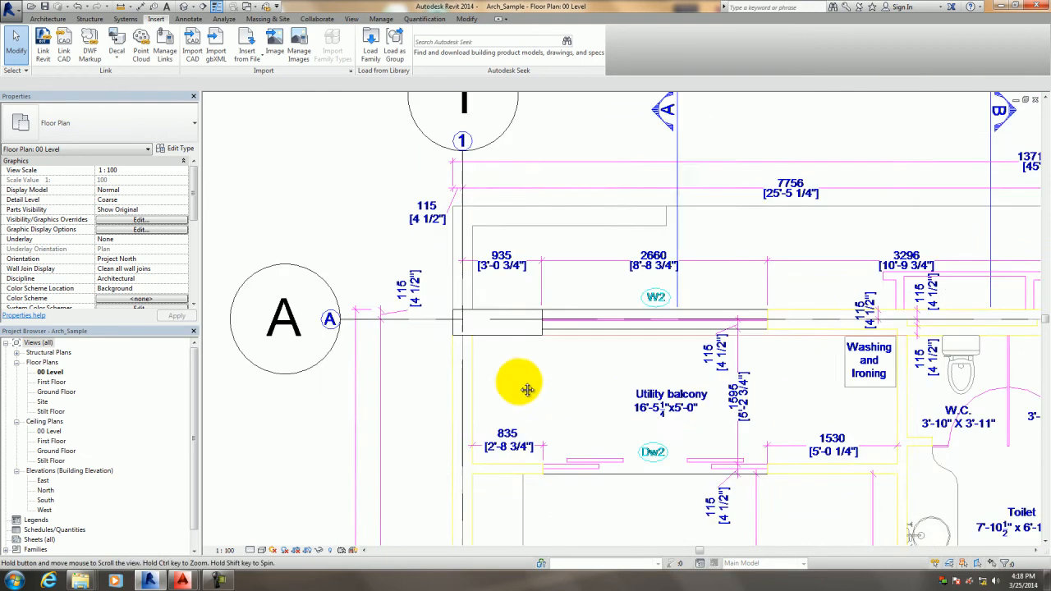
{"action": "scroll", "coordinate": [481, 336], "scroll_direction": "up", "scroll_amount": 2}
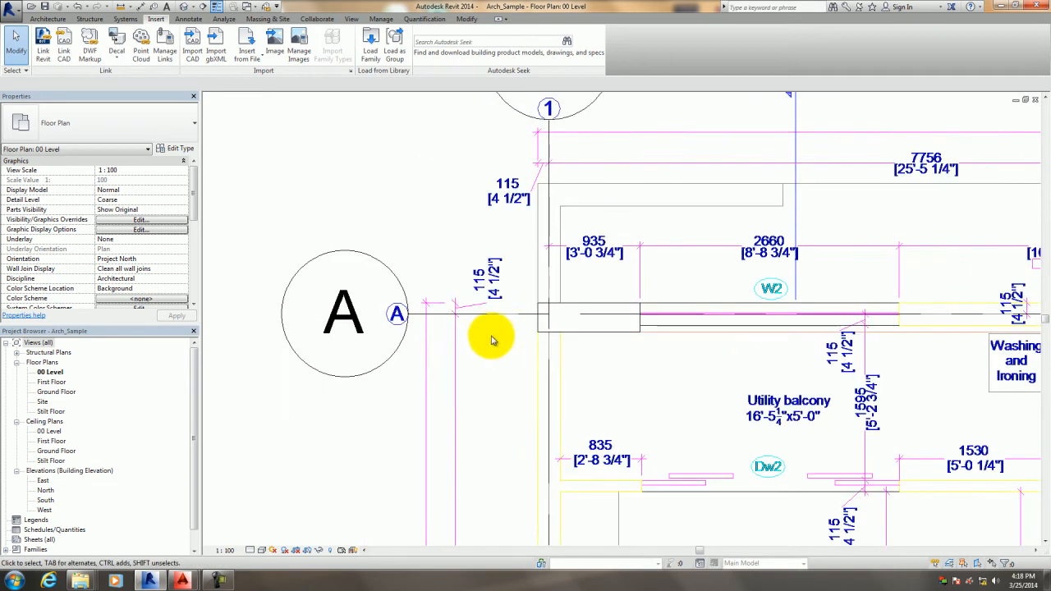
{"action": "middle_click_drag", "start_coordinate": [485, 326], "coordinate": [482, 463]}
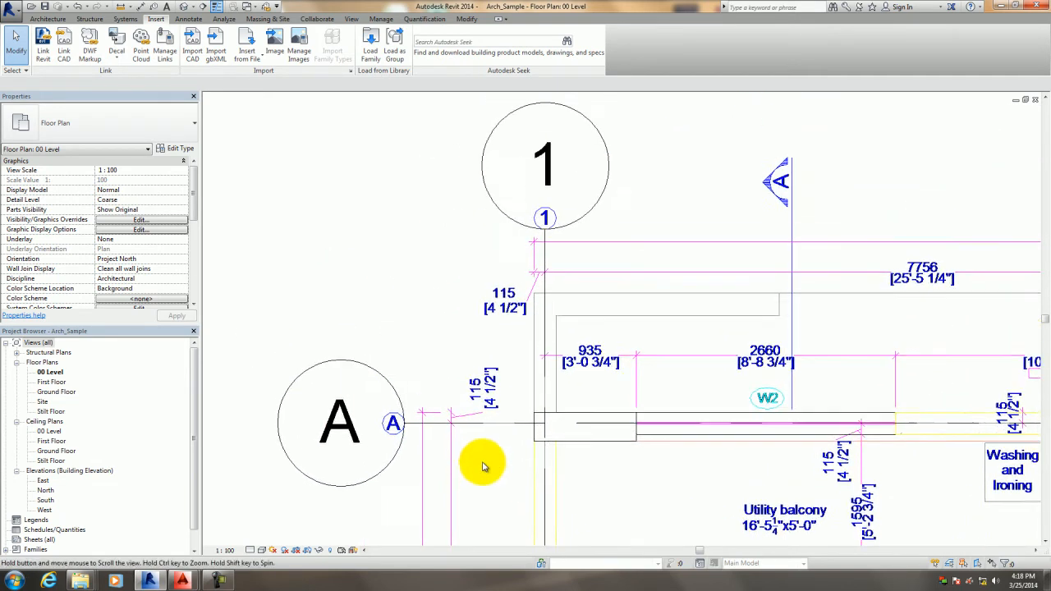
{"action": "scroll", "coordinate": [441, 280], "scroll_direction": "down", "scroll_amount": 8}
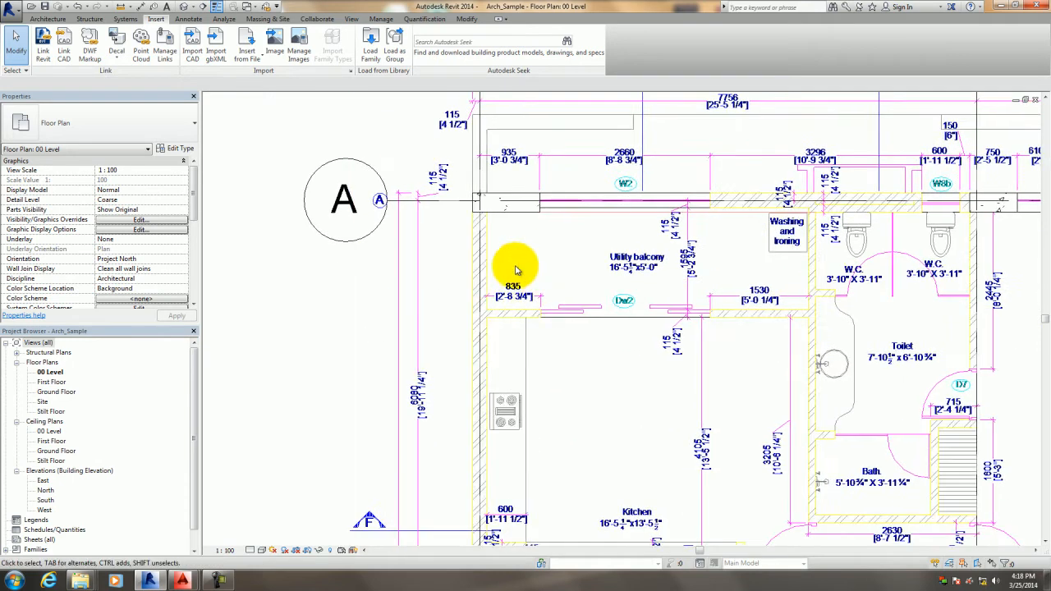
{"action": "middle_click_drag", "start_coordinate": [469, 303], "coordinate": [396, 330]}
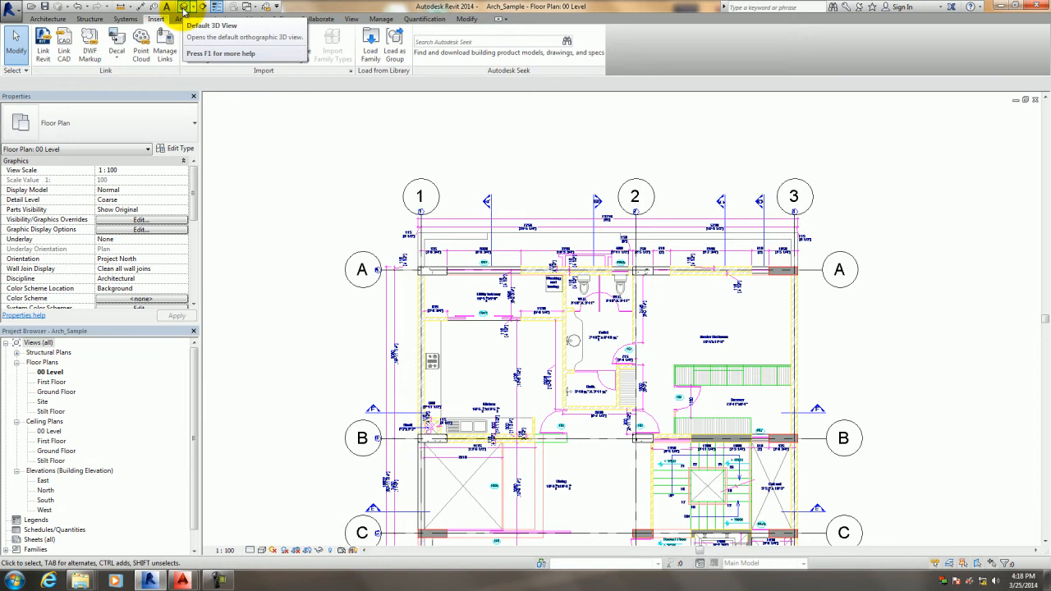
Open the default 3D view, select the linked Str_Sample model and examine its structure from different angles.
{"action": "left_click", "coordinate": [184, 8]}
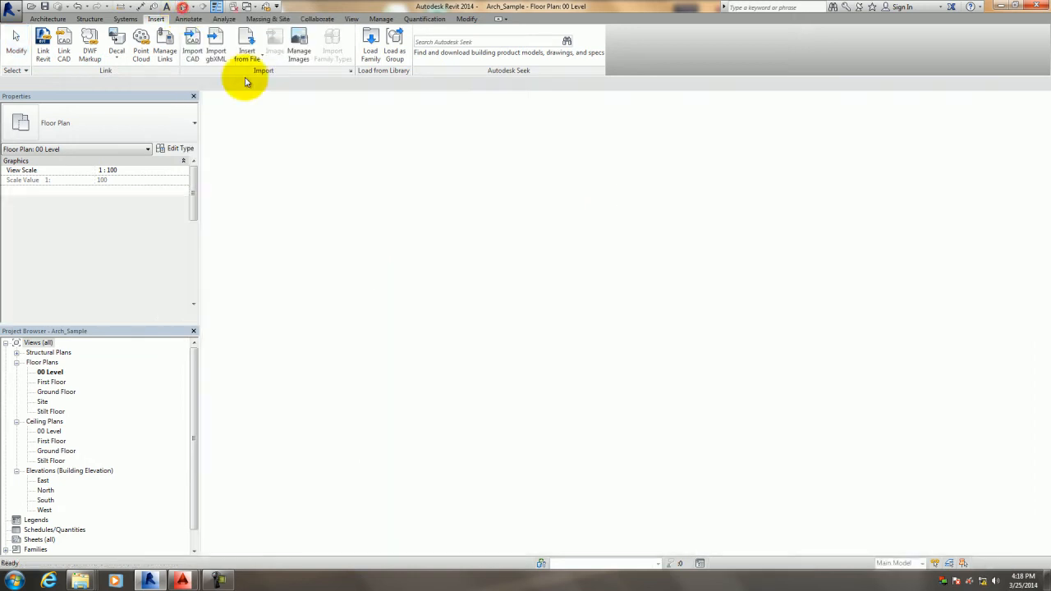
{"action": "scroll", "coordinate": [386, 322], "scroll_direction": "down", "scroll_amount": 3}
{"action": "middle_click_drag", "start_coordinate": [386, 322], "coordinate": [337, 187], "text": "shift"}
{"action": "left_click", "coordinate": [507, 353]}
{"action": "middle_click_drag", "start_coordinate": [507, 353], "coordinate": [453, 429], "text": "shift"}
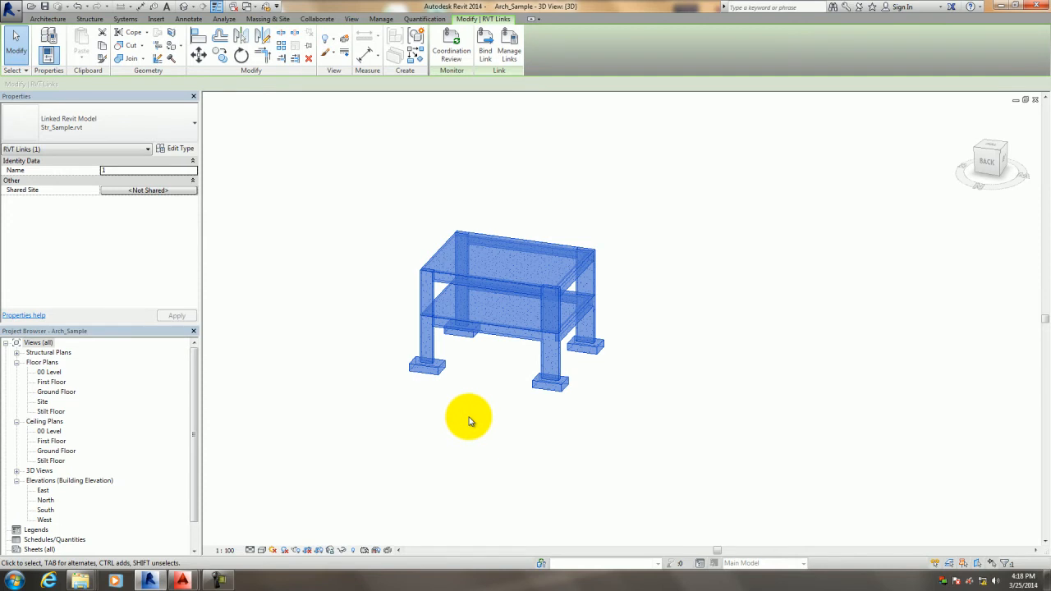
Return to the 00 Level floor plan, inspect the linked columns around grids A and 1, and clear the selection.
{"action": "key", "text": "ctrl+Tab"}
{"action": "scroll", "coordinate": [460, 335], "scroll_direction": "up", "scroll_amount": 6}
{"action": "middle_click_drag", "start_coordinate": [496, 375], "coordinate": [503, 382]}
{"action": "scroll", "coordinate": [504, 382], "scroll_direction": "down", "scroll_amount": 5}
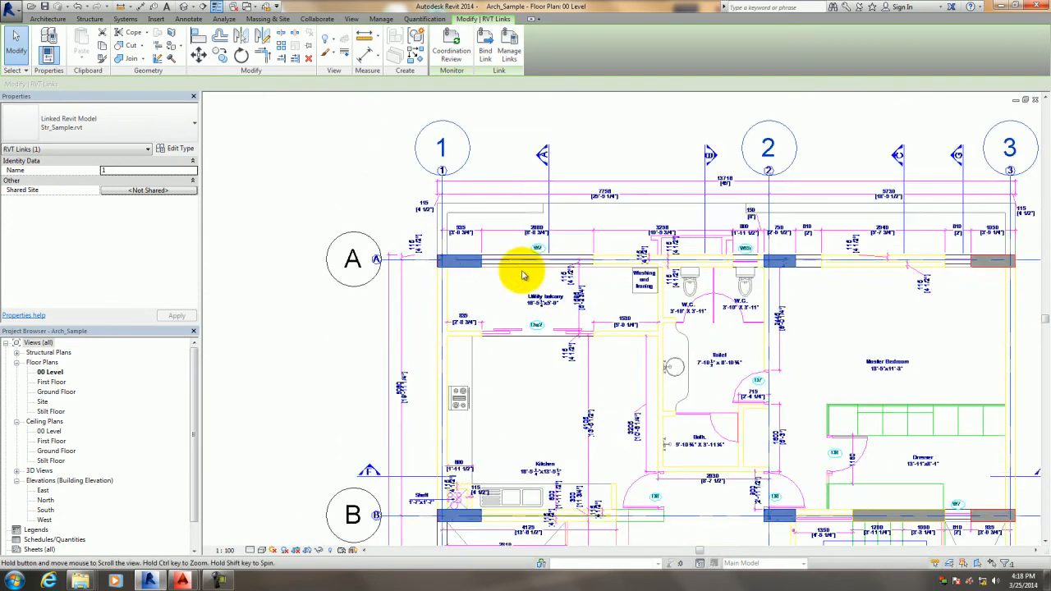
{"action": "scroll", "coordinate": [520, 353], "scroll_direction": "up", "scroll_amount": 2}
{"action": "middle_click_drag", "start_coordinate": [521, 352], "coordinate": [575, 347]}
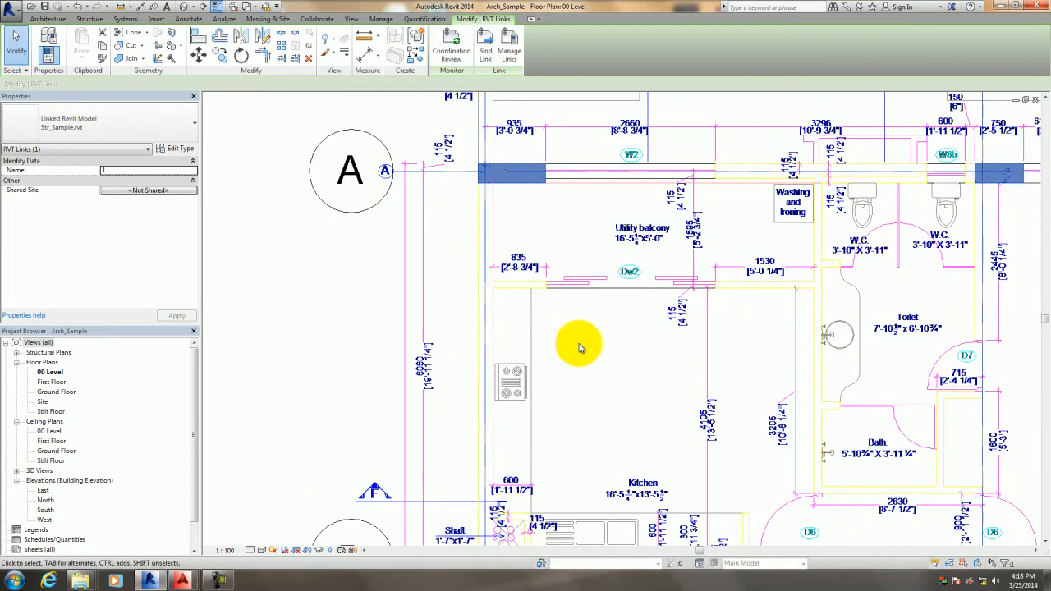
{"action": "key", "text": "Escape"}
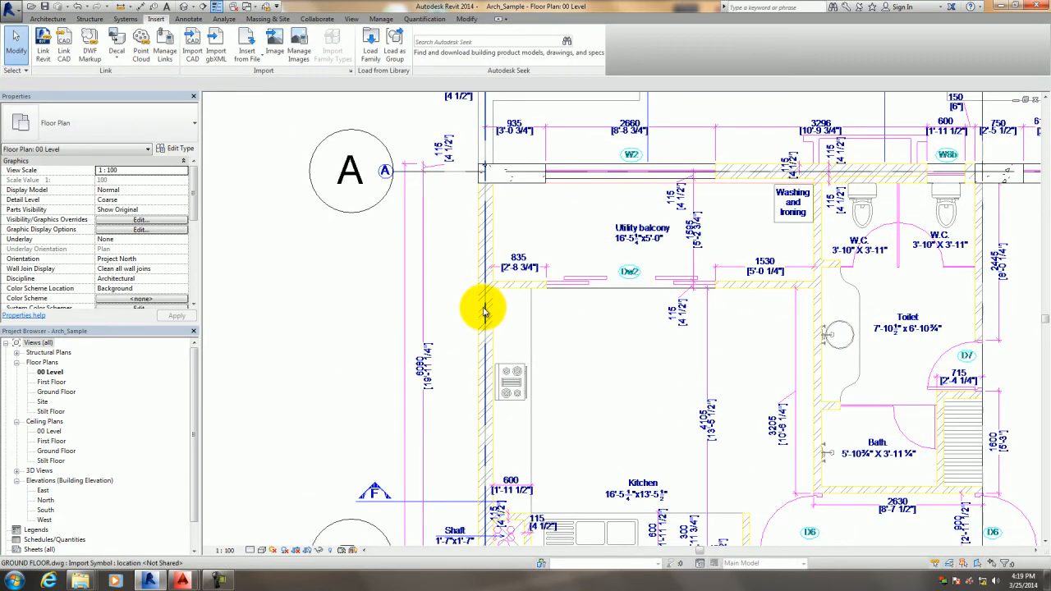
Measure the thickness of the wall along grid 1 beside the utility balcony with an aligned dimension, without placing it.
{"action": "key", "text": "i"}
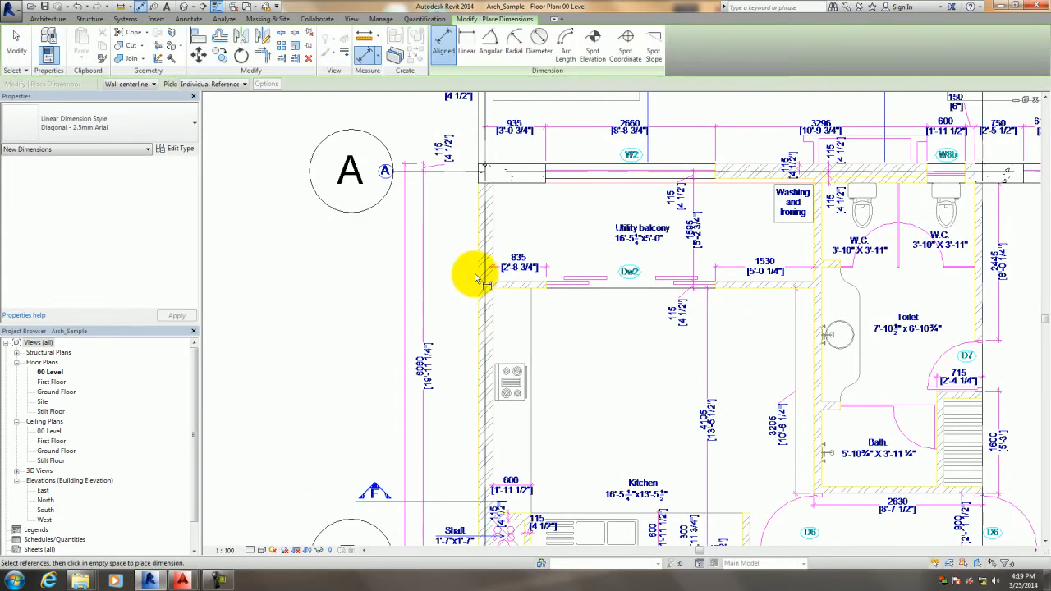
{"action": "scroll", "coordinate": [462, 282], "scroll_direction": "up", "scroll_amount": 4}
{"action": "left_click", "coordinate": [483, 263]}
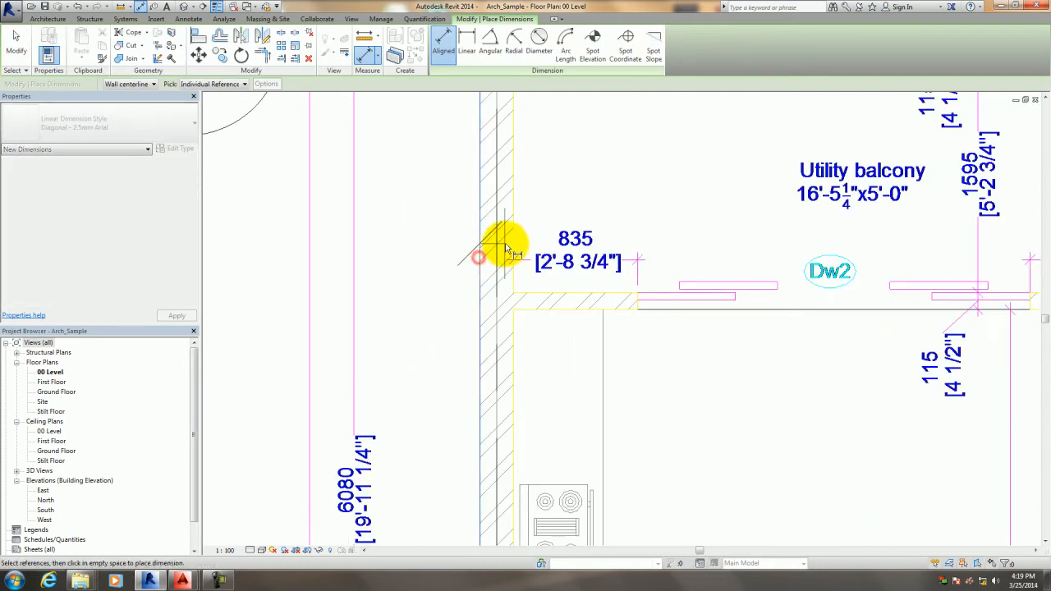
{"action": "left_click", "coordinate": [514, 246]}
{"action": "scroll", "coordinate": [442, 228], "scroll_direction": "down", "scroll_amount": 1}
{"action": "middle_click_drag", "start_coordinate": [442, 227], "coordinate": [438, 335]}
{"action": "key", "text": "Escape"}
{"action": "key", "text": "Escape"}
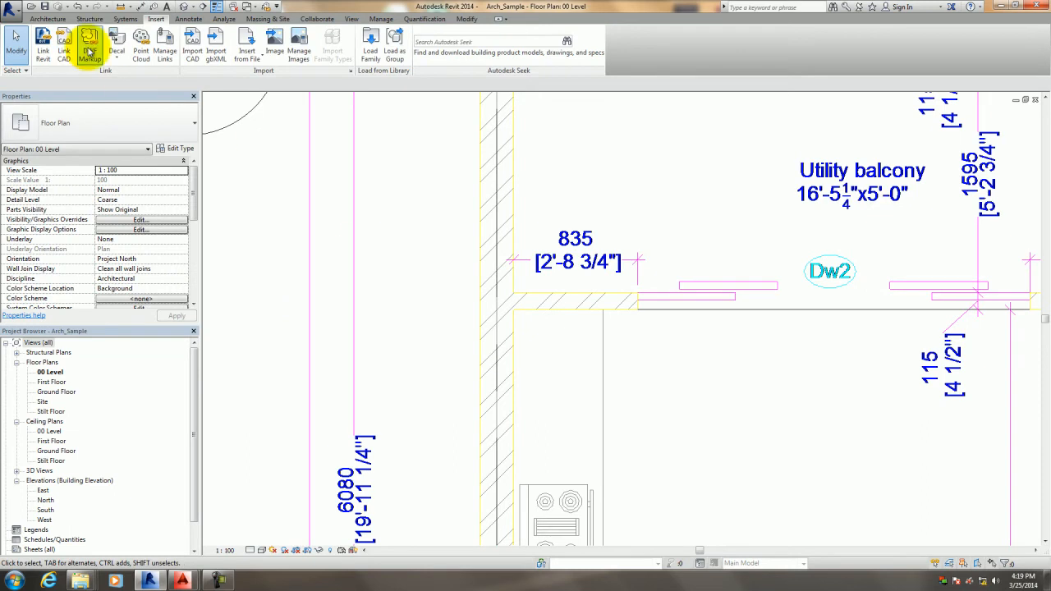
Start an architectural wall and choose the basic wall type Generic - 200mm.
{"action": "left_click", "coordinate": [51, 20]}
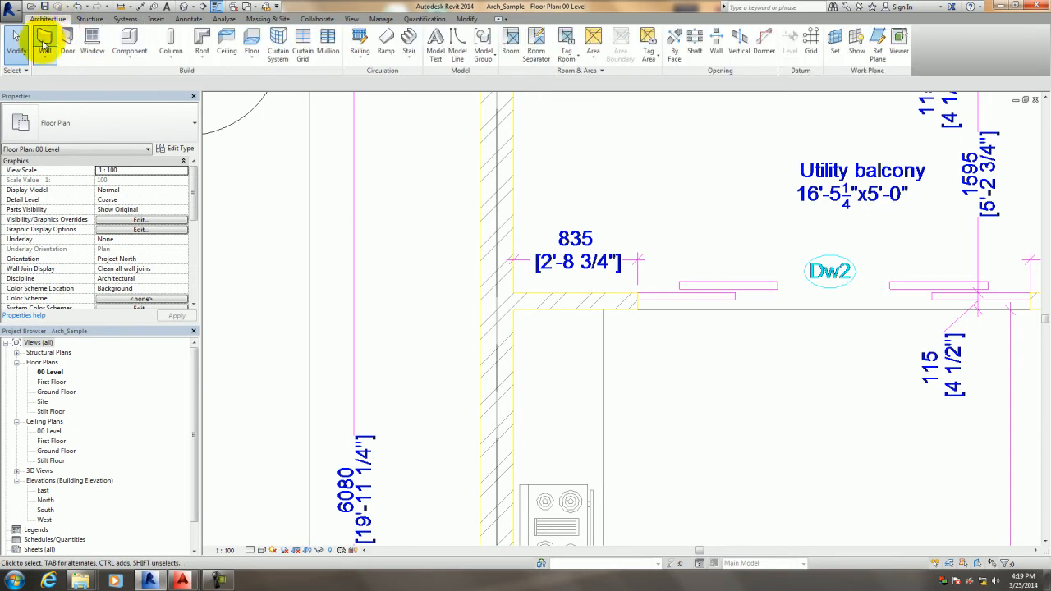
{"action": "left_click", "coordinate": [44, 41]}
{"action": "left_click", "coordinate": [92, 127]}
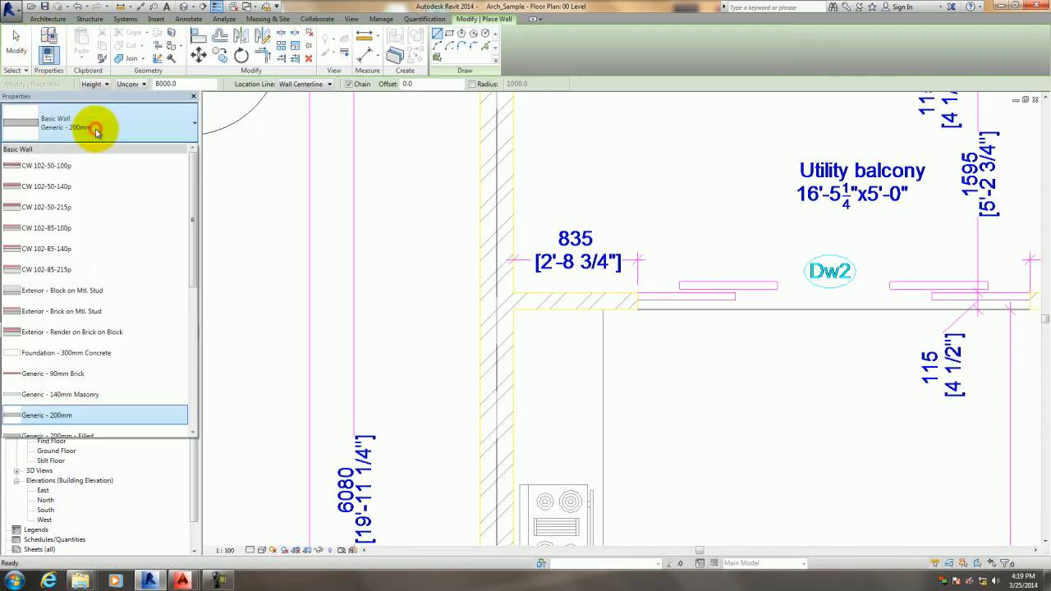
{"action": "scroll", "coordinate": [53, 336], "scroll_direction": "down", "scroll_amount": 1}
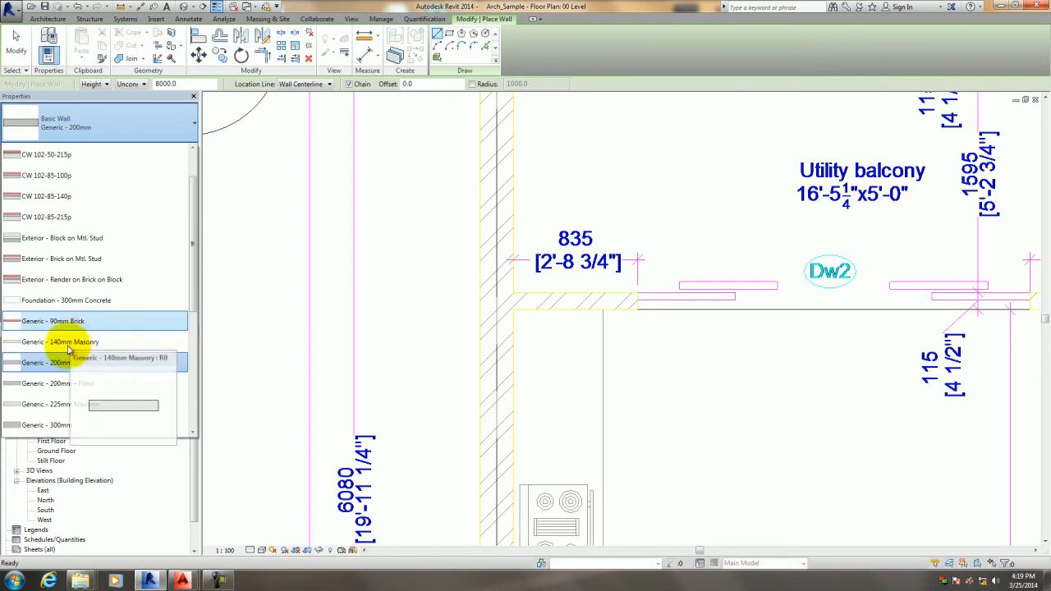
{"action": "scroll", "coordinate": [111, 359], "scroll_direction": "down", "scroll_amount": 1}
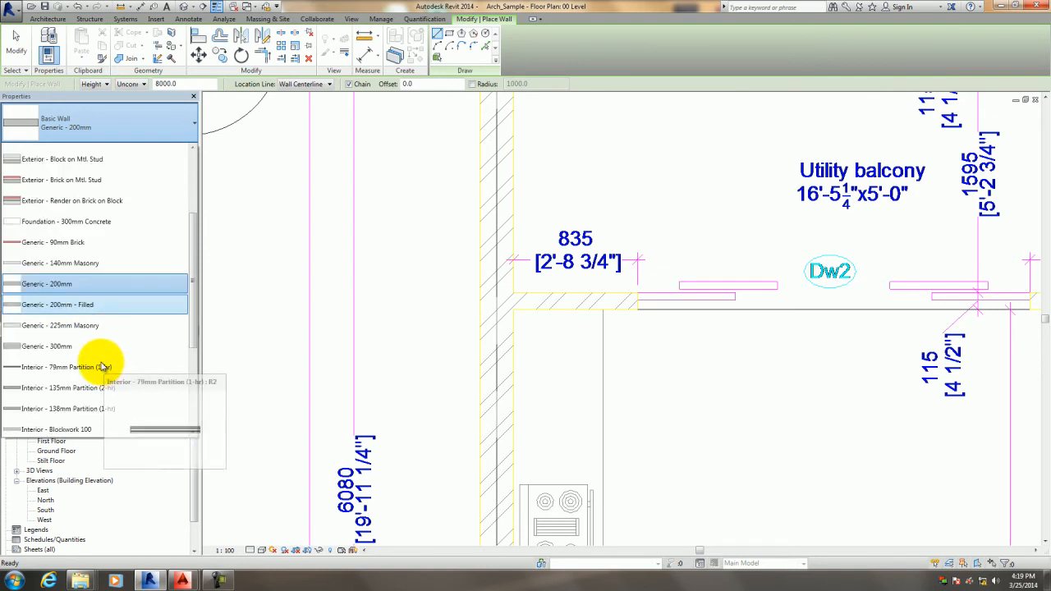
{"action": "scroll", "coordinate": [100, 347], "scroll_direction": "up", "scroll_amount": 1}
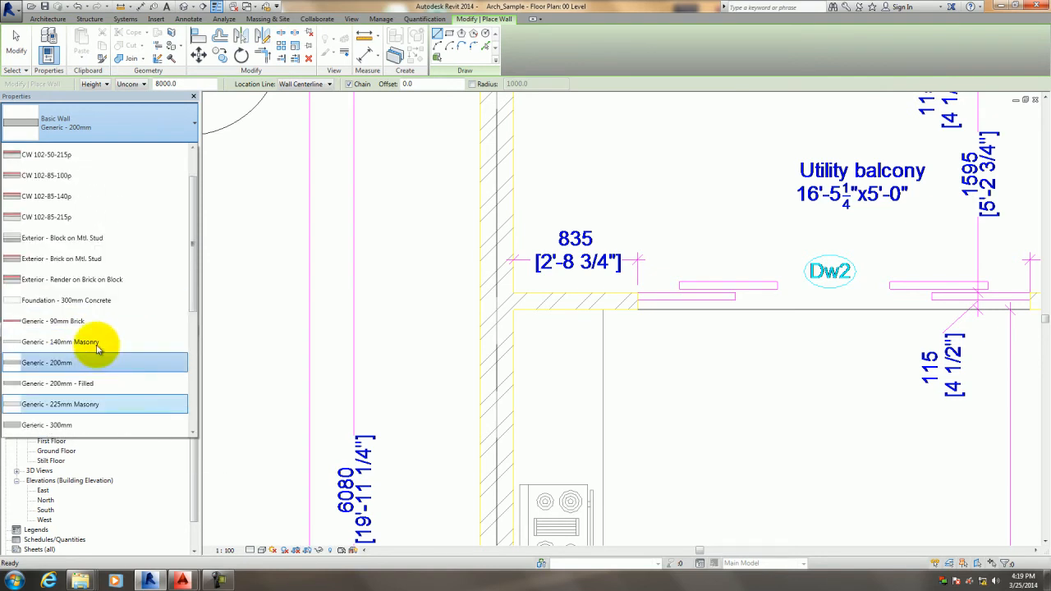
{"action": "left_click", "coordinate": [60, 363]}
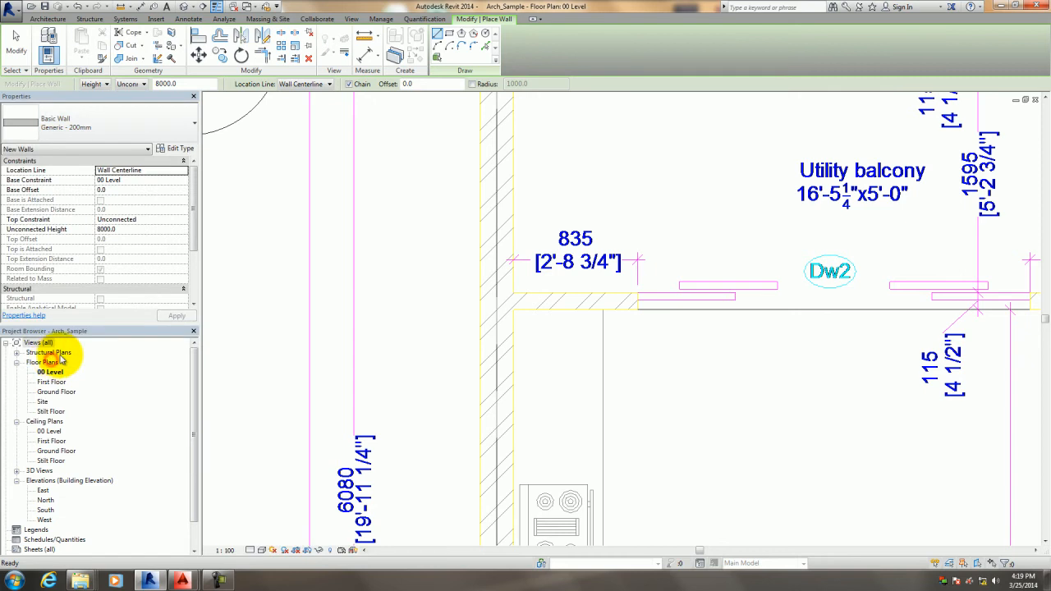
Duplicate the Generic - 200mm wall type as a new type named 230mm Thick Wall.
{"action": "left_click", "coordinate": [178, 148]}
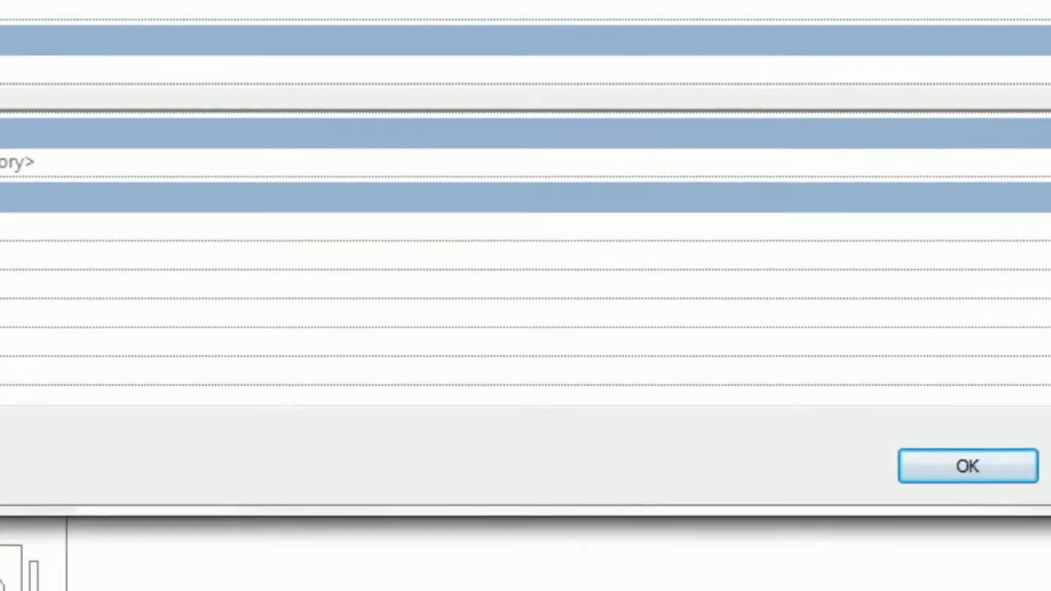
{"action": "left_click", "coordinate": [1005, 195]}
{"action": "left_click_drag", "start_coordinate": [596, 280], "coordinate": [126, 280]}
{"action": "type", "text": "230mm Thick"}
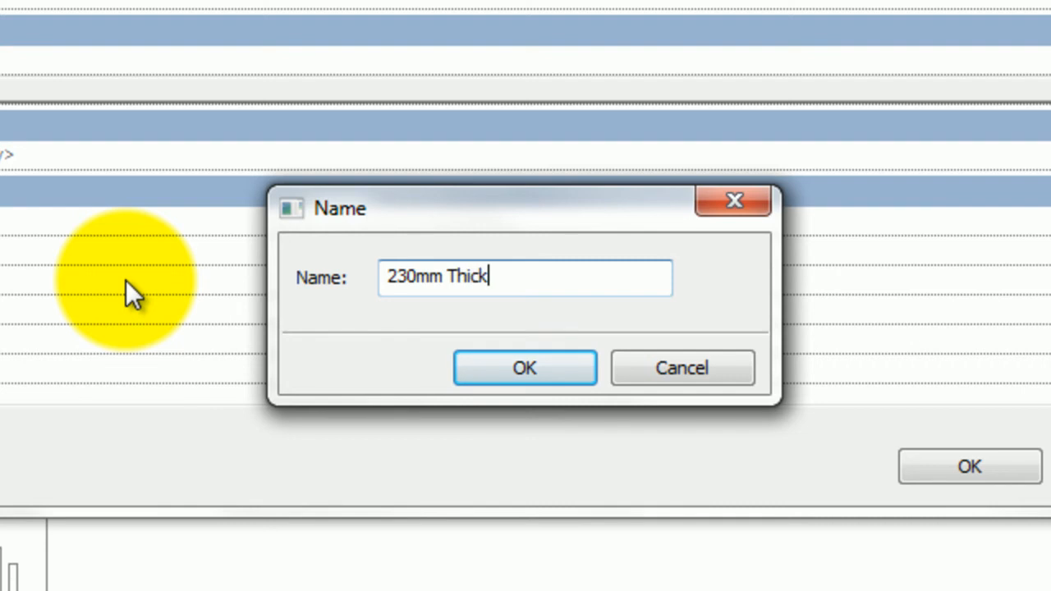
{"action": "type", "text": "Wall"}
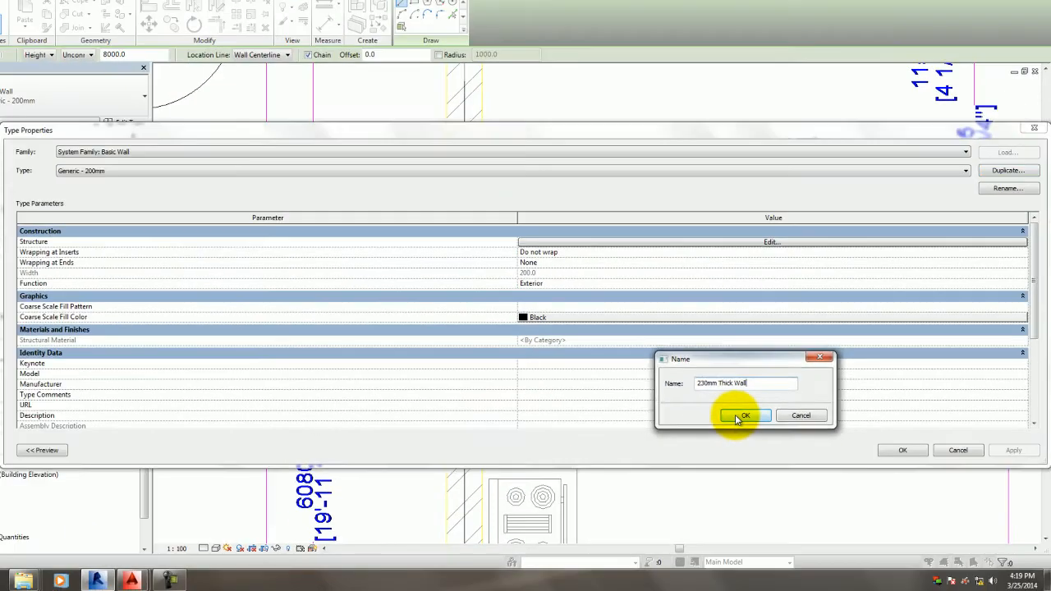
{"action": "left_click", "coordinate": [525, 368]}
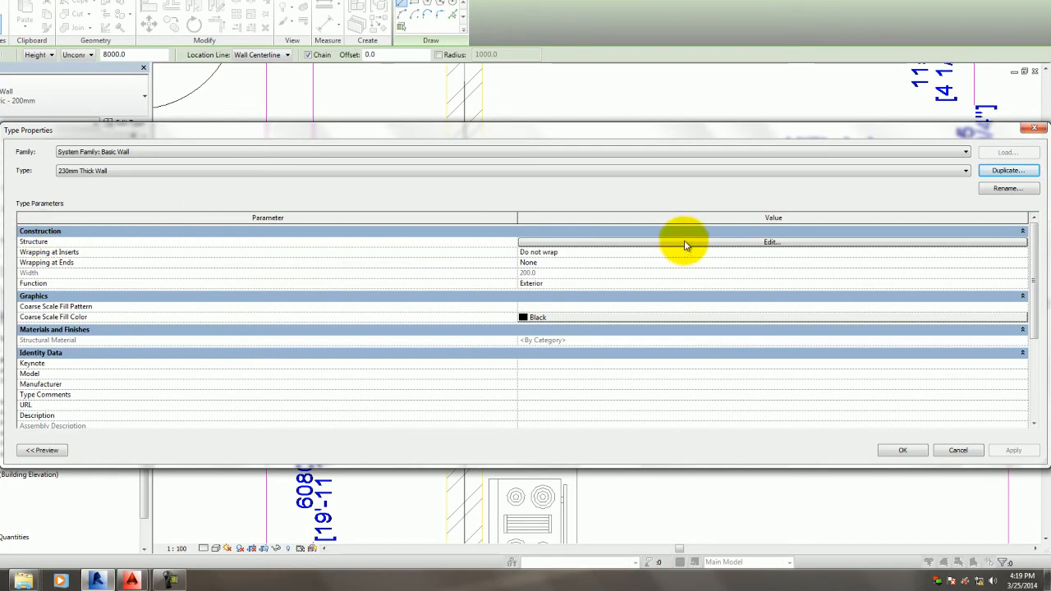
Edit the structure of the 230mm Thick Wall type and set its structure layer thickness to 230 mm.
{"action": "left_click", "coordinate": [762, 244]}
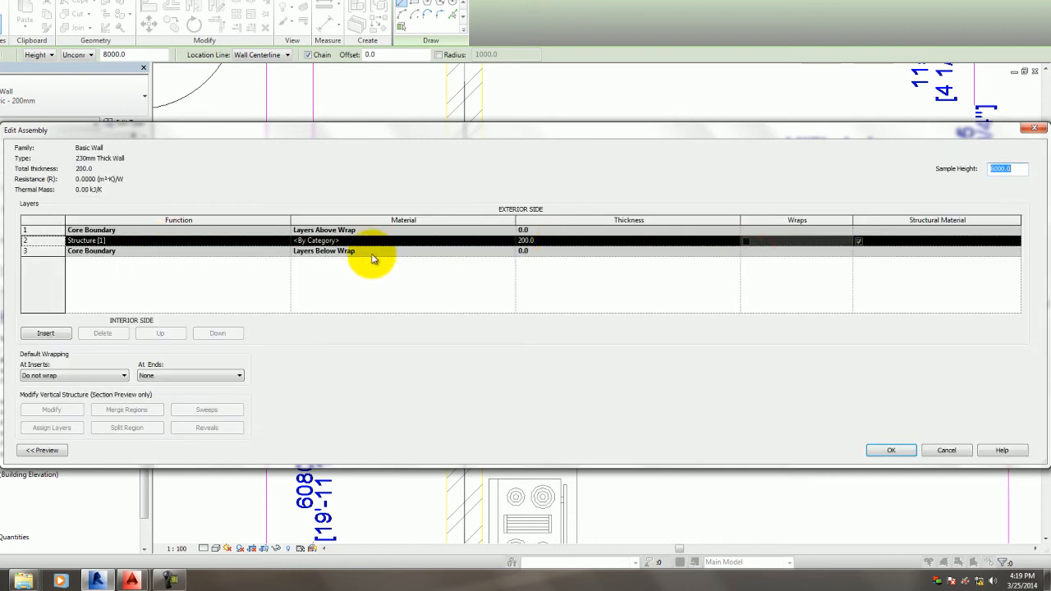
{"action": "left_click", "coordinate": [543, 244]}
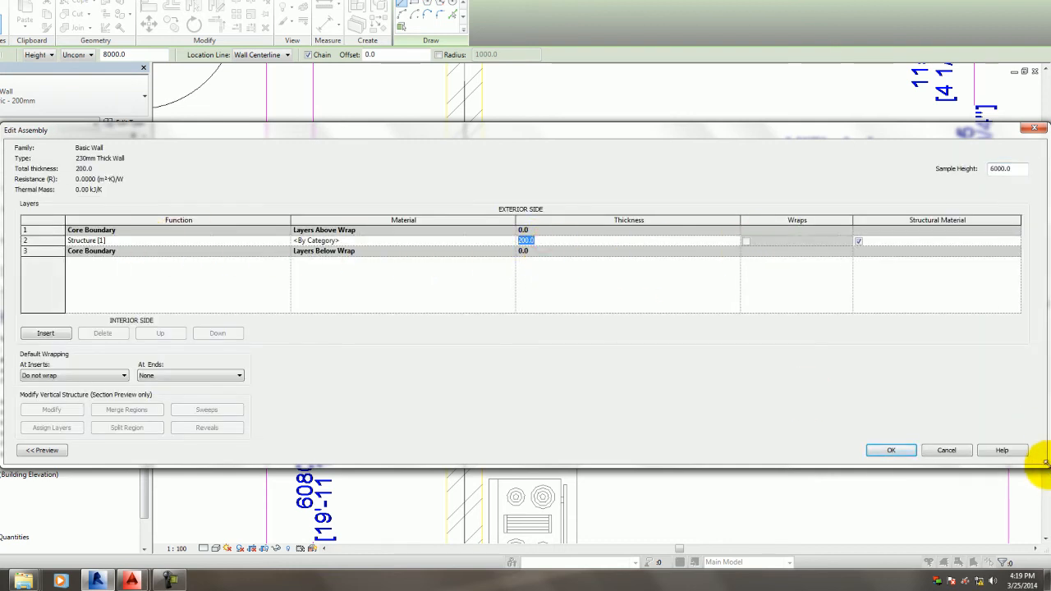
{"action": "left_click_drag", "start_coordinate": [1043, 464], "coordinate": [608, 486]}
{"action": "left_click_drag", "start_coordinate": [343, 135], "coordinate": [576, 179]}
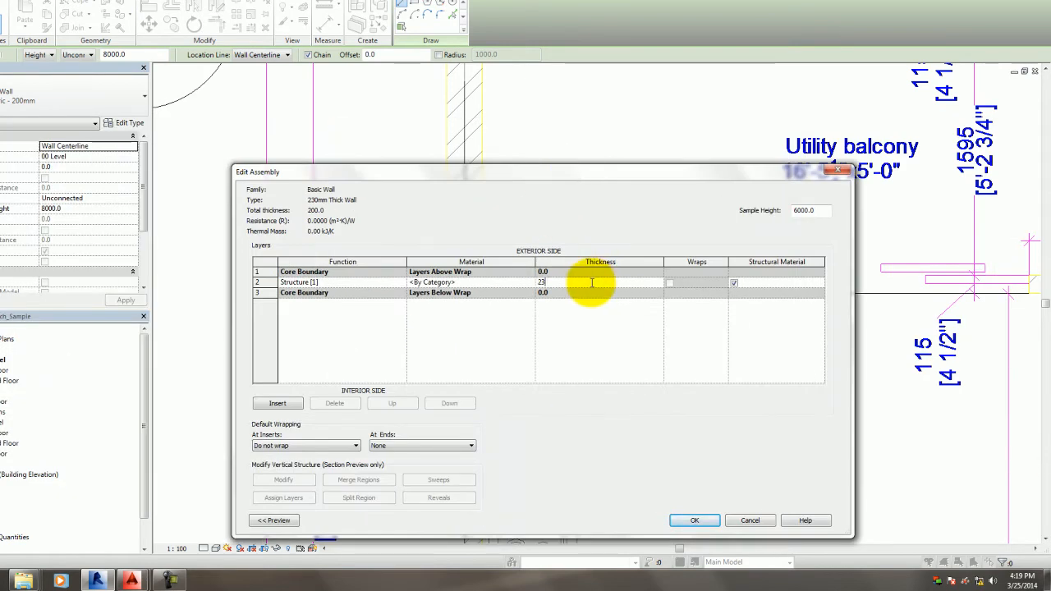
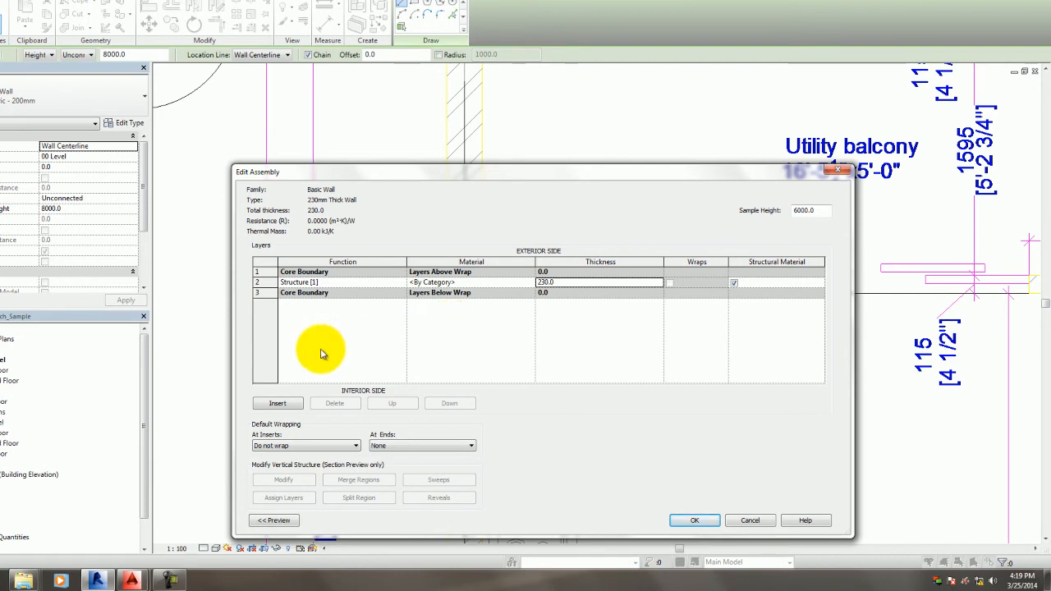
Insert two more layers into the wall assembly, one 15 mm thick and one 10 mm thick.
{"action": "left_click", "coordinate": [278, 404]}
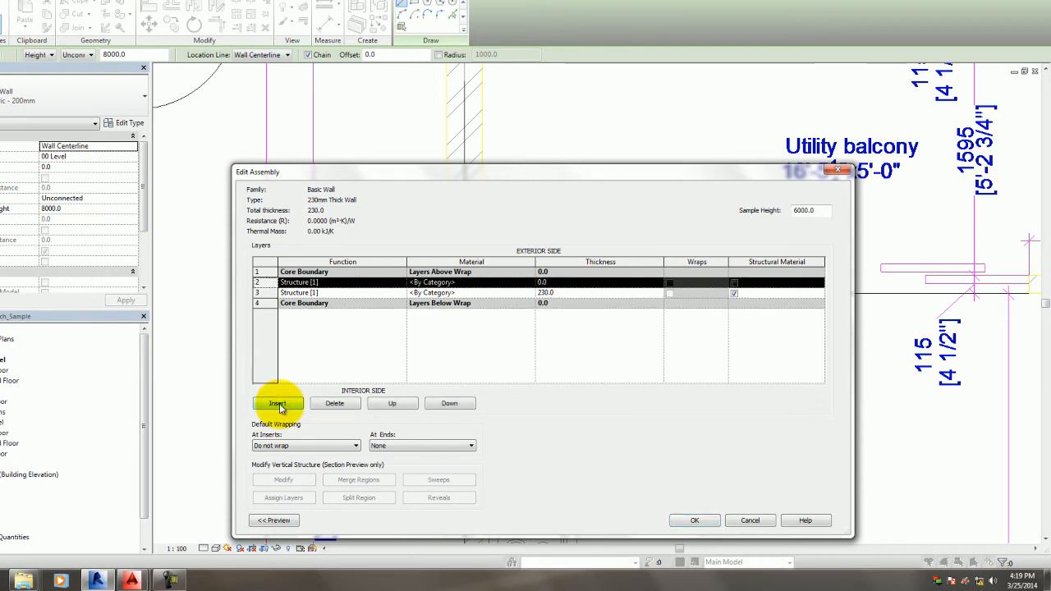
{"action": "left_click", "coordinate": [552, 280]}
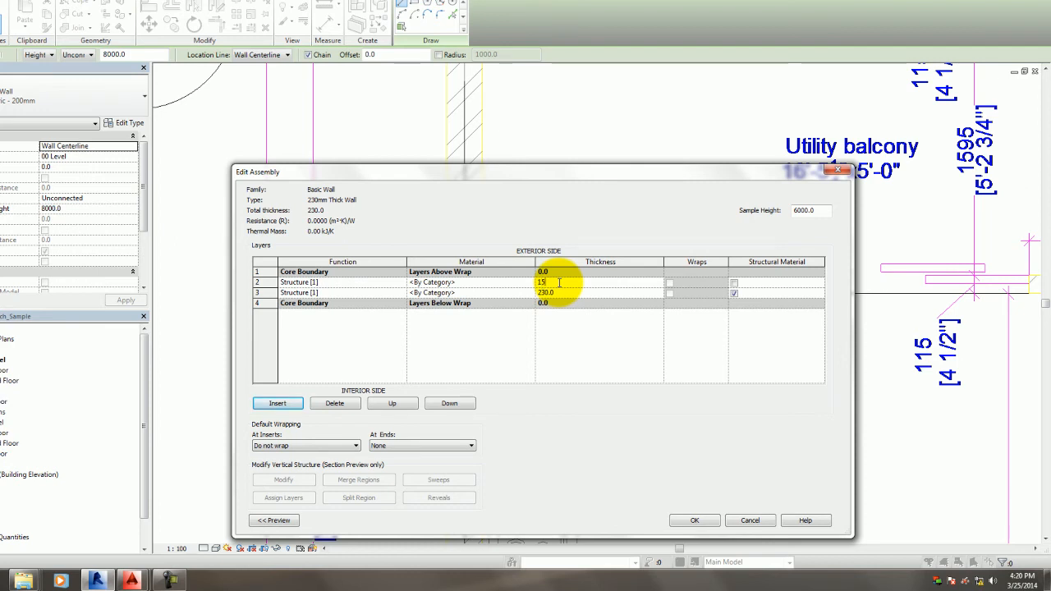
{"action": "type", "text": "15"}
{"action": "left_click", "coordinate": [275, 404]}
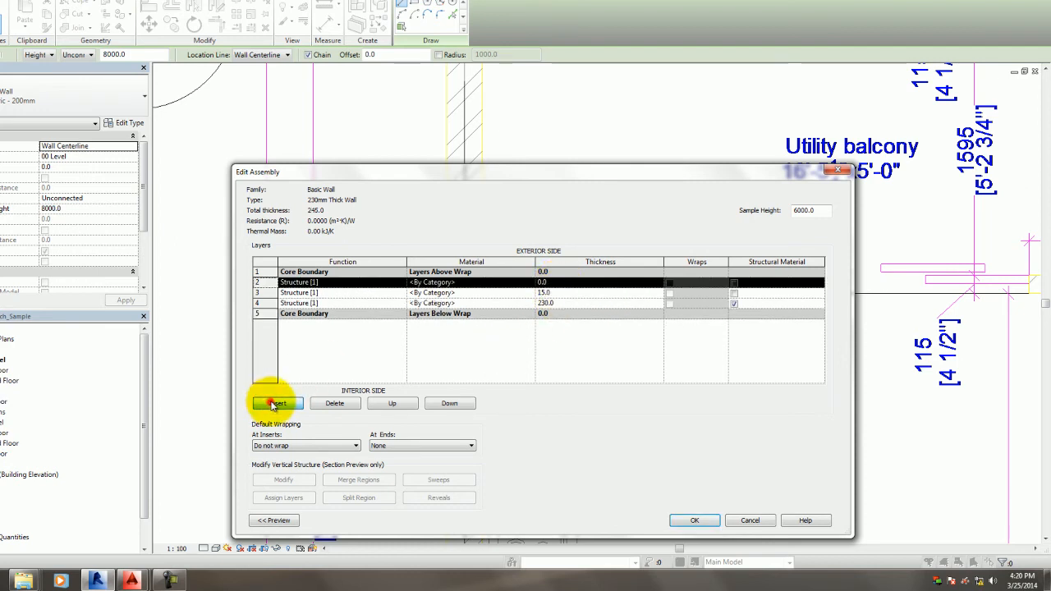
{"action": "left_click", "coordinate": [558, 283]}
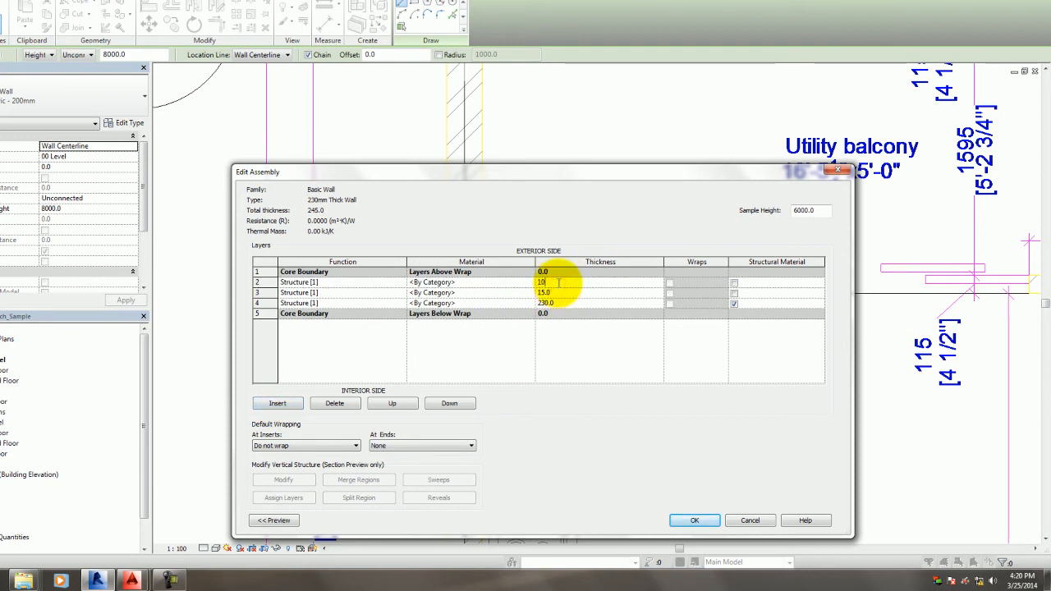
Move the 15 mm layer outside the core on the exterior side and the 10 mm layer outside it on the interior side.
{"action": "left_click", "coordinate": [259, 294]}
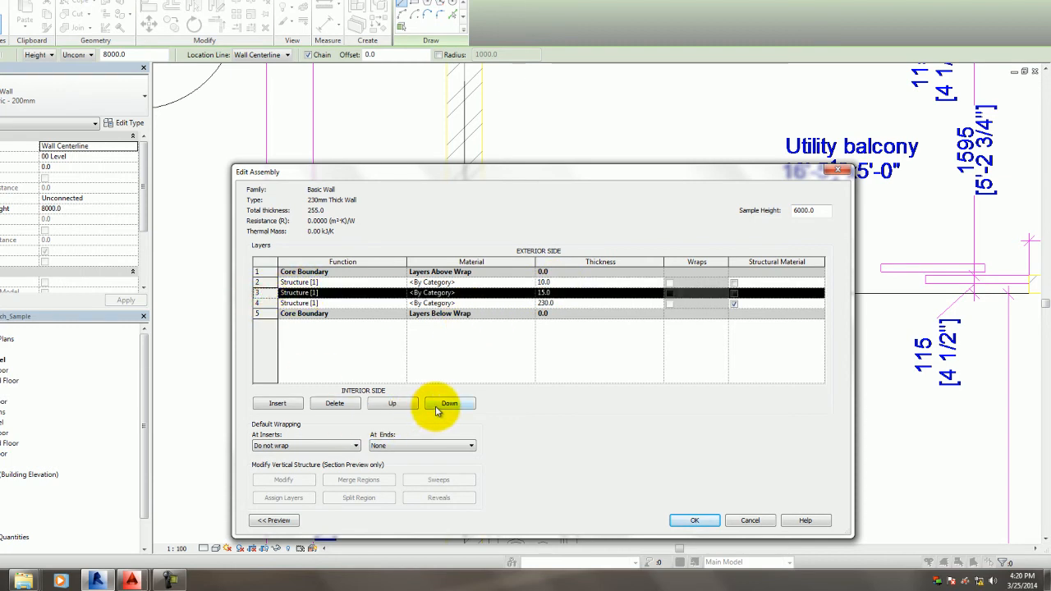
{"action": "left_click", "coordinate": [393, 403]}
{"action": "left_click", "coordinate": [392, 403]}
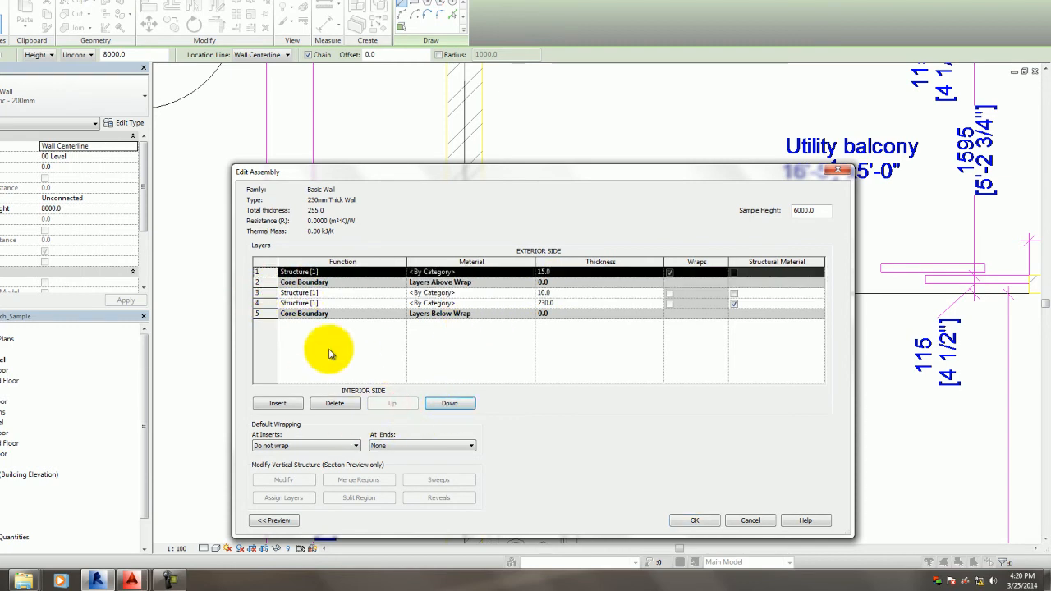
{"action": "left_click", "coordinate": [258, 293]}
{"action": "left_click", "coordinate": [452, 404]}
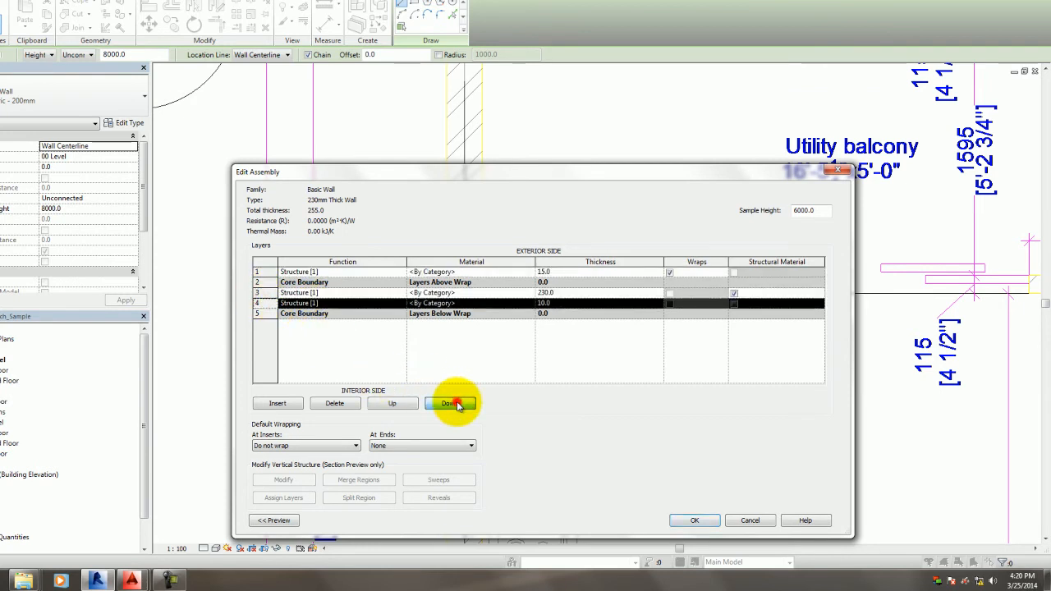
{"action": "left_click", "coordinate": [452, 403]}
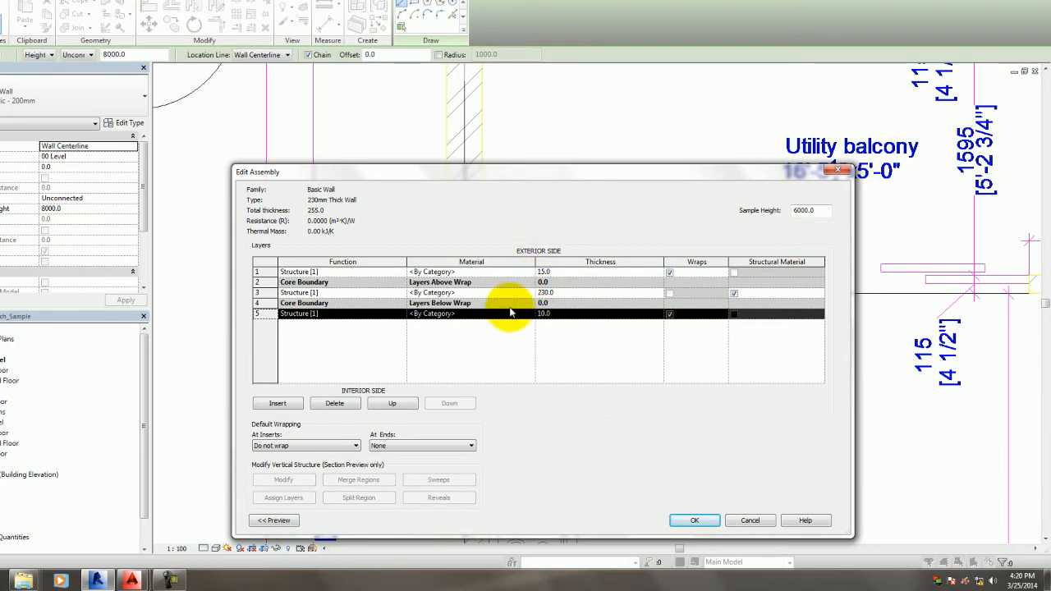
Set the function of both the 15 mm exterior layer and the 10 mm interior layer to Finish 1 [4].
{"action": "left_click", "coordinate": [401, 273]}
{"action": "left_click", "coordinate": [402, 272]}
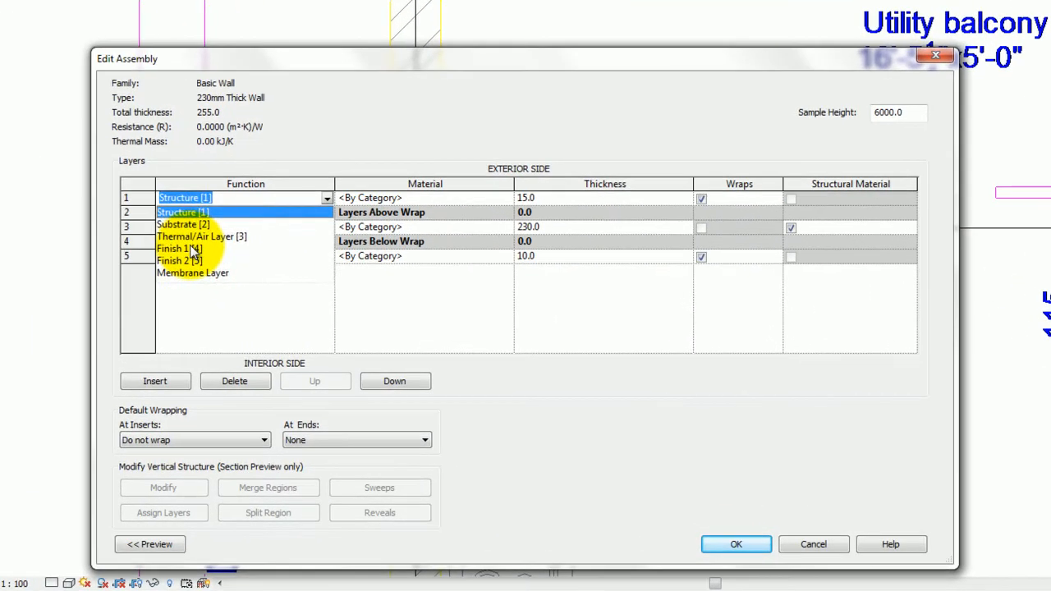
{"action": "left_click", "coordinate": [300, 308]}
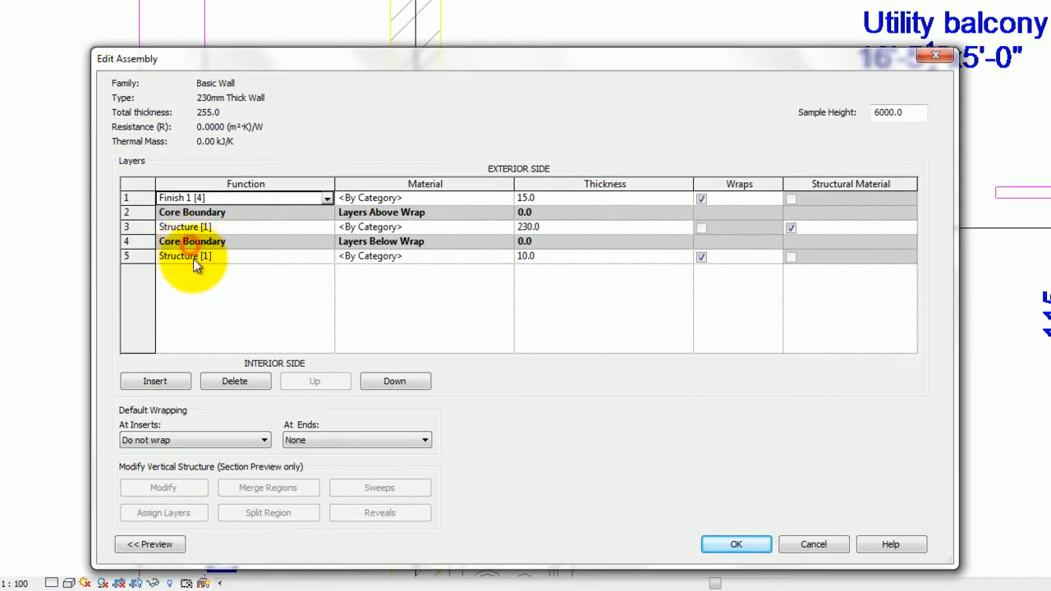
{"action": "left_click", "coordinate": [322, 255]}
{"action": "left_click", "coordinate": [327, 256]}
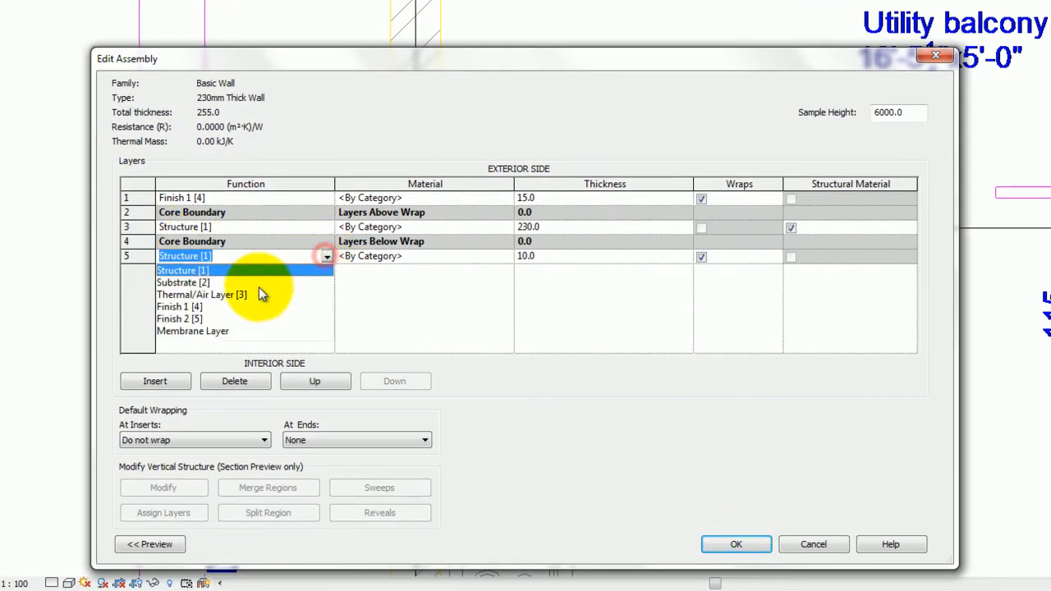
{"action": "left_click", "coordinate": [197, 306]}
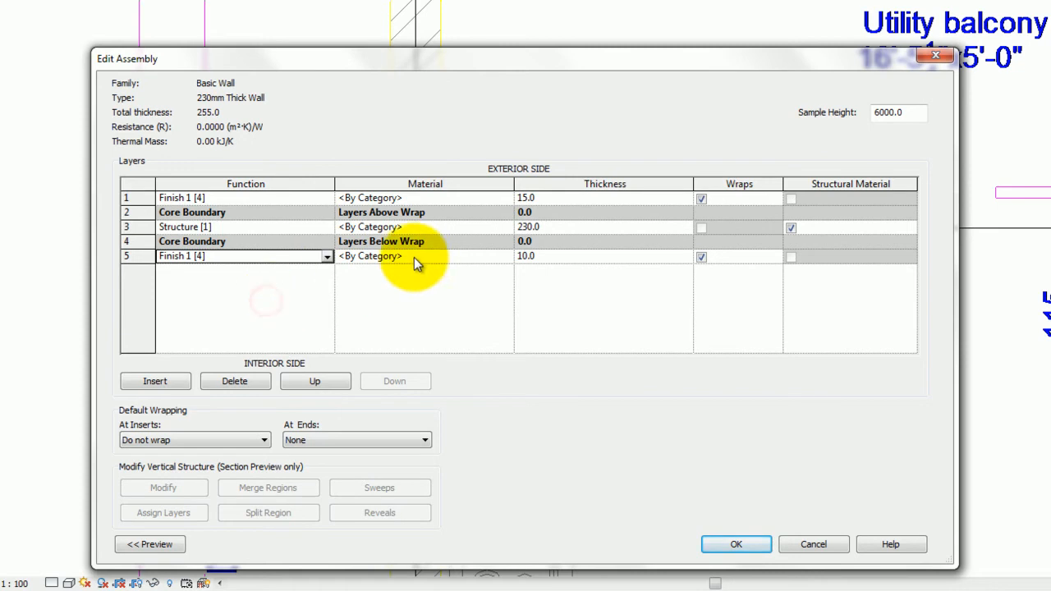
Search the materials for brick and assign Brick, Common to the 230 mm structure layer.
{"action": "left_click", "coordinate": [431, 227]}
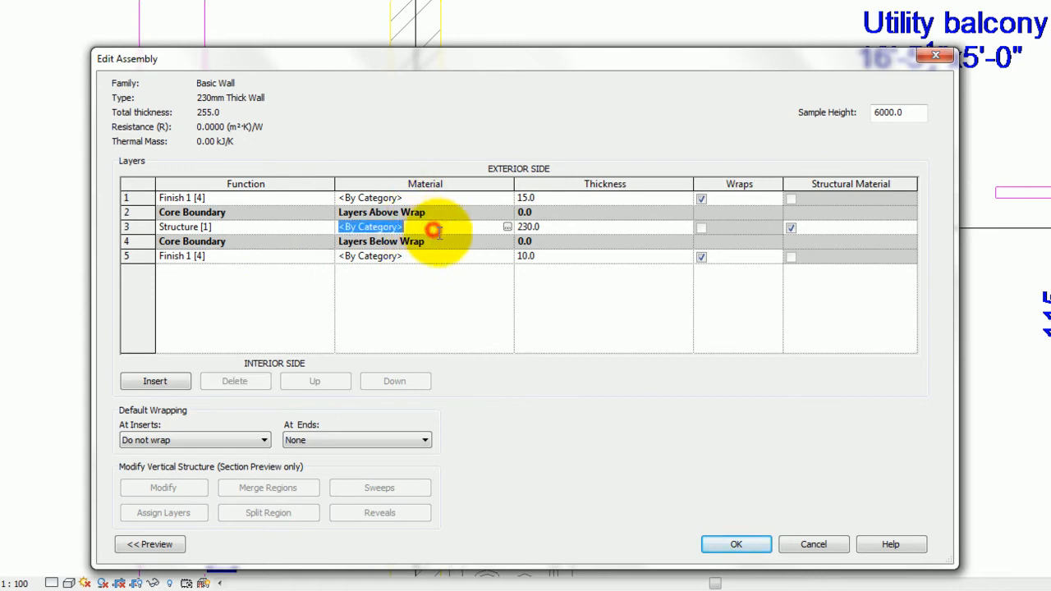
{"action": "left_click", "coordinate": [506, 227]}
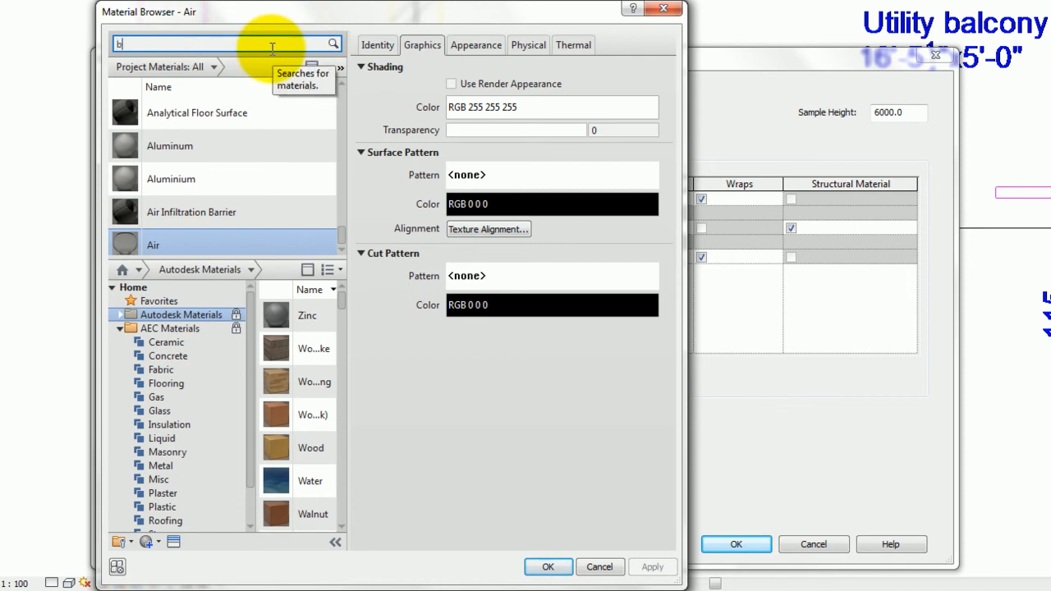
{"action": "type", "text": "ick"}
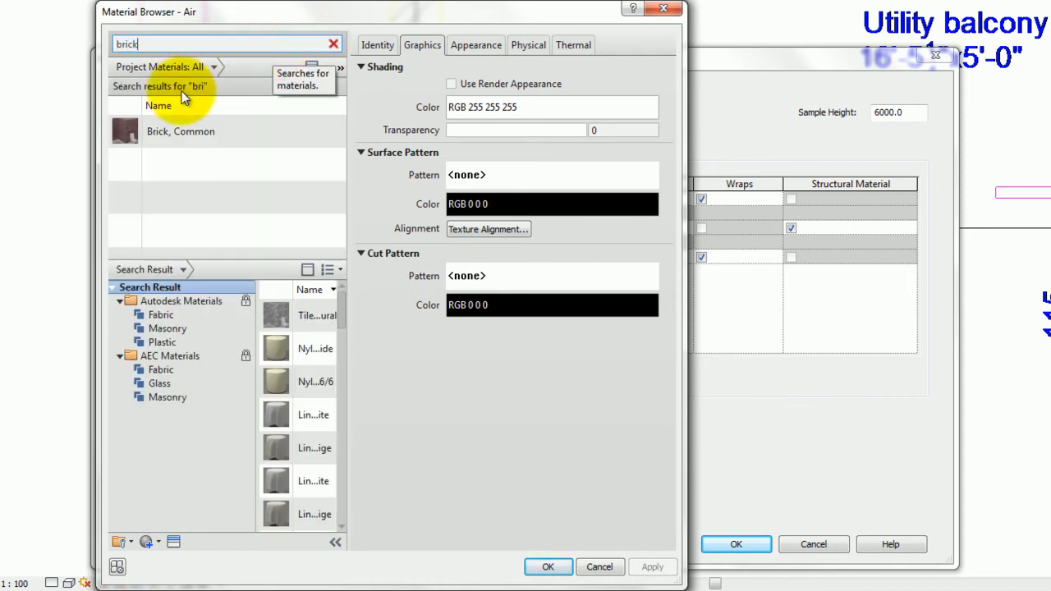
{"action": "left_click", "coordinate": [166, 131]}
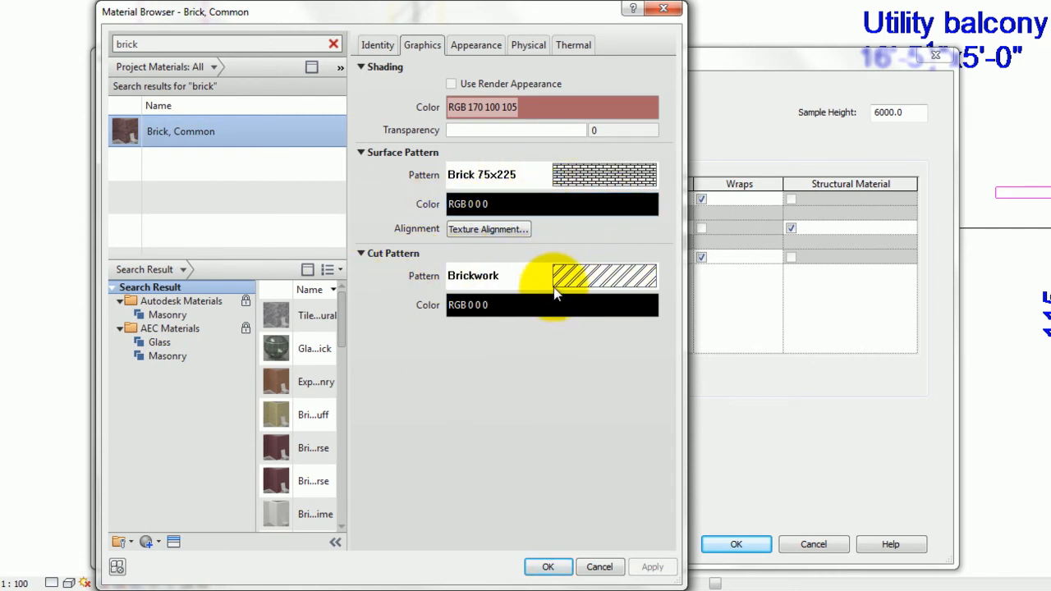
{"action": "left_click", "coordinate": [546, 569]}
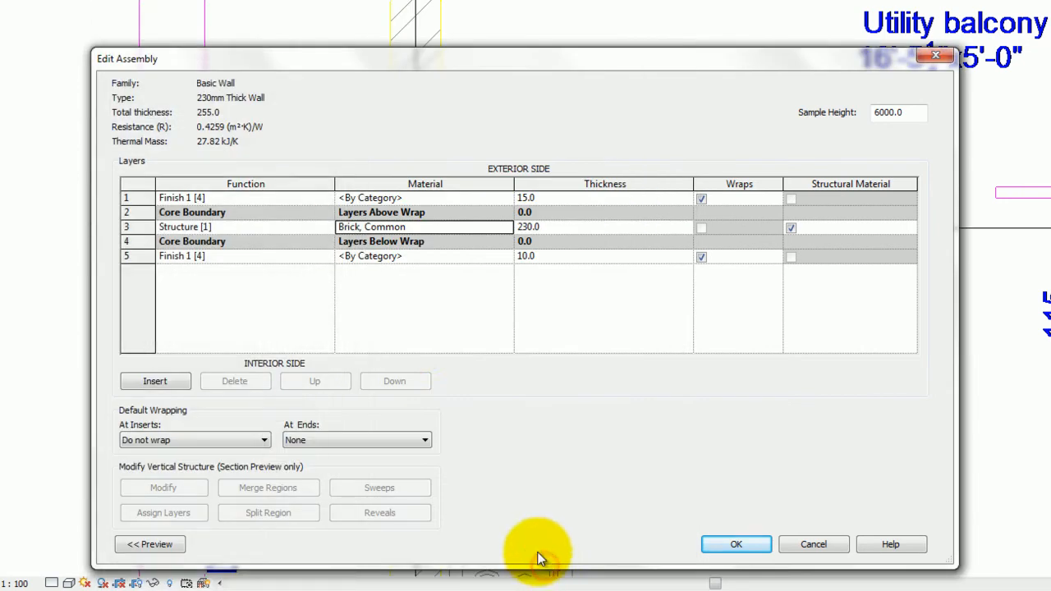
Add Plaster from the AEC Materials library to the project and assign it to the 15 mm exterior finish layer.
{"action": "left_click", "coordinate": [431, 198]}
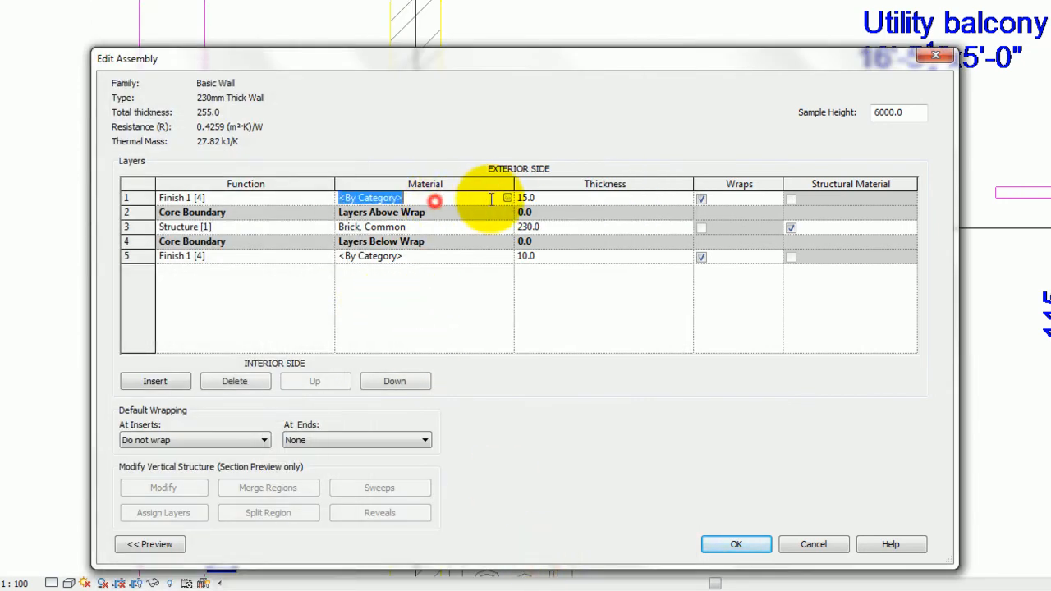
{"action": "left_click", "coordinate": [508, 198]}
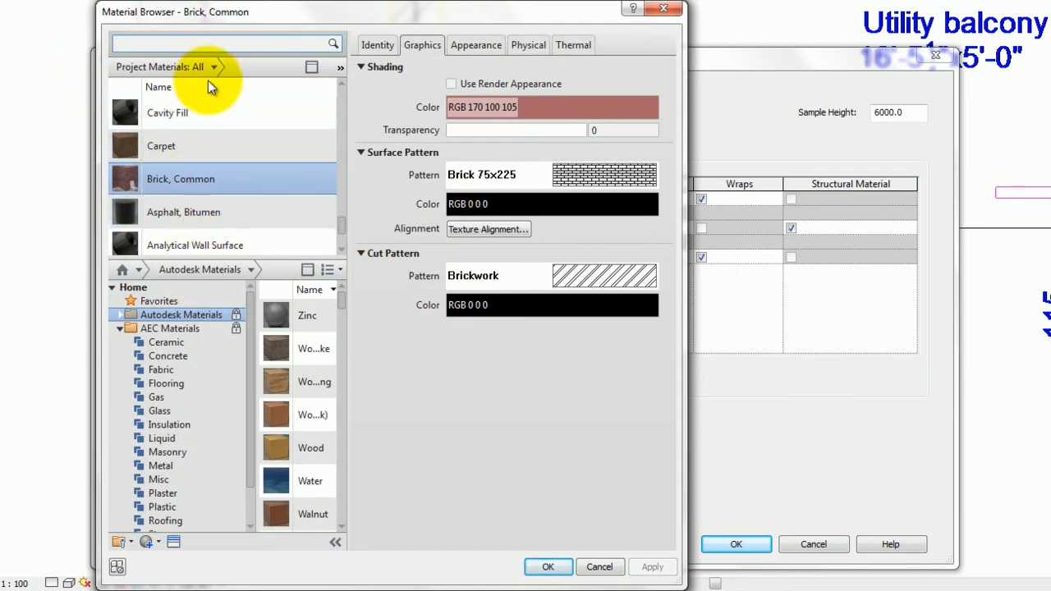
{"action": "left_click_drag", "start_coordinate": [253, 362], "coordinate": [251, 392]}
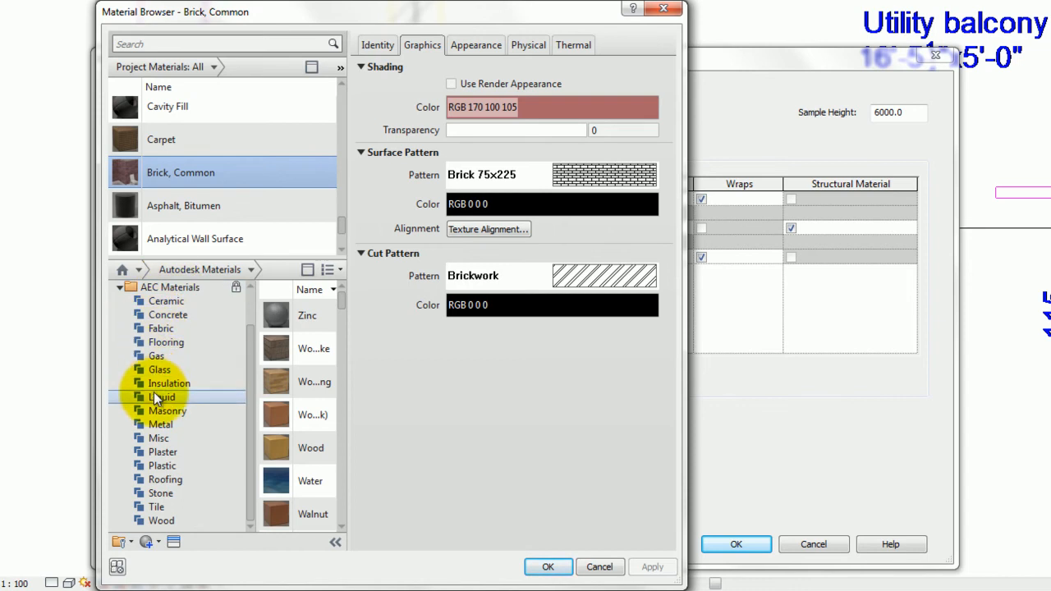
{"action": "left_click", "coordinate": [165, 452]}
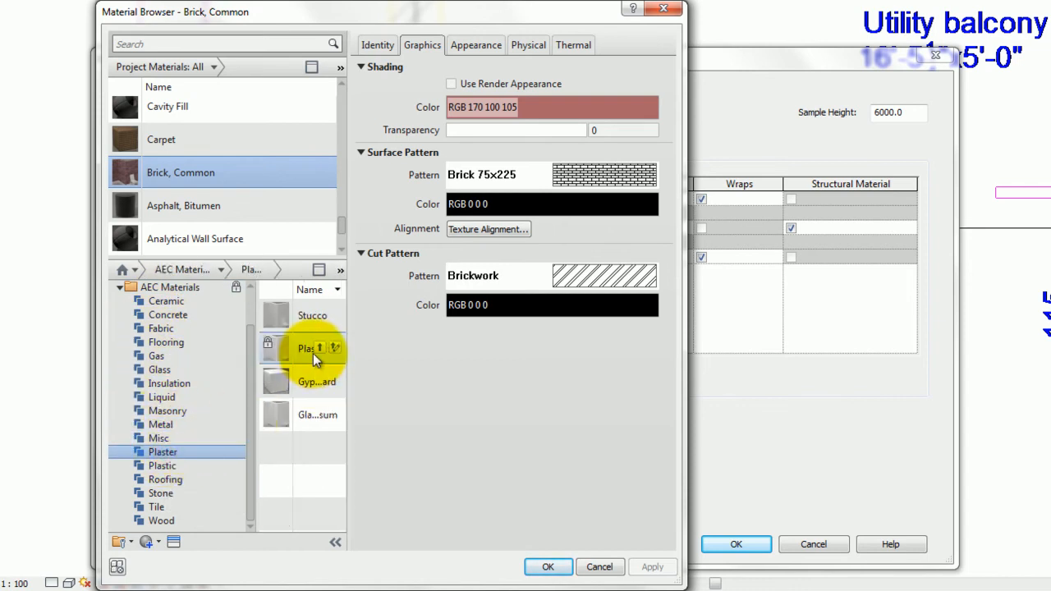
{"action": "left_click", "coordinate": [321, 348]}
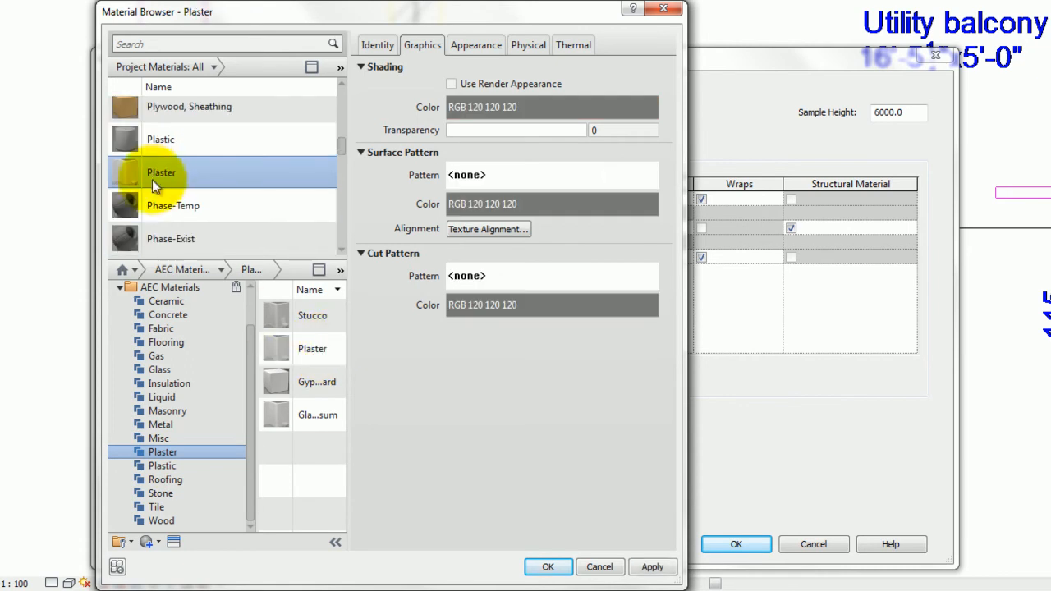
{"action": "left_click", "coordinate": [546, 565]}
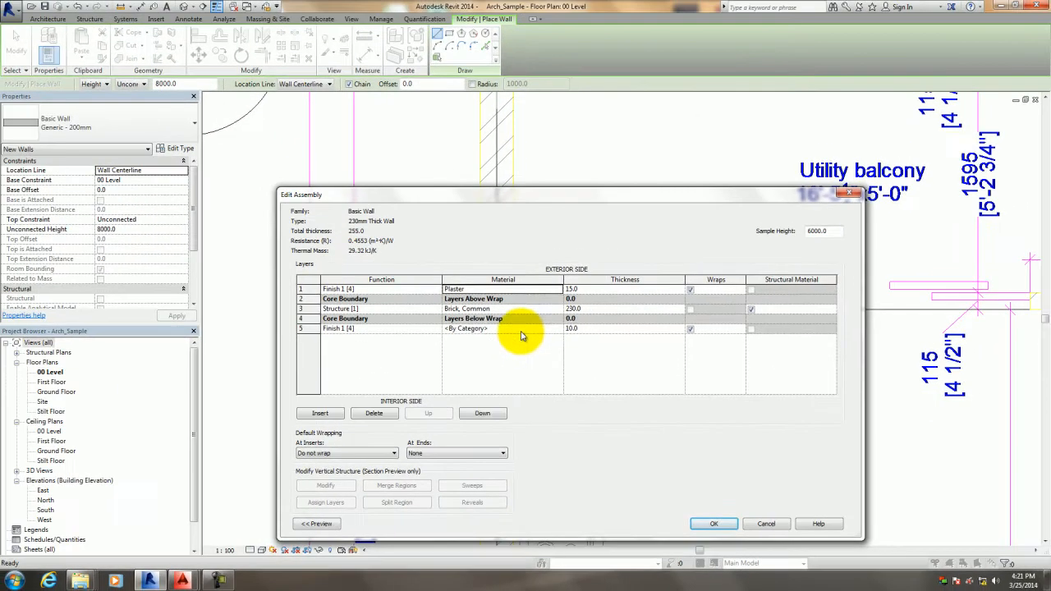
Assign Plaster to the 10 mm interior finish layer and accept the wall assembly.
{"action": "left_click", "coordinate": [520, 333]}
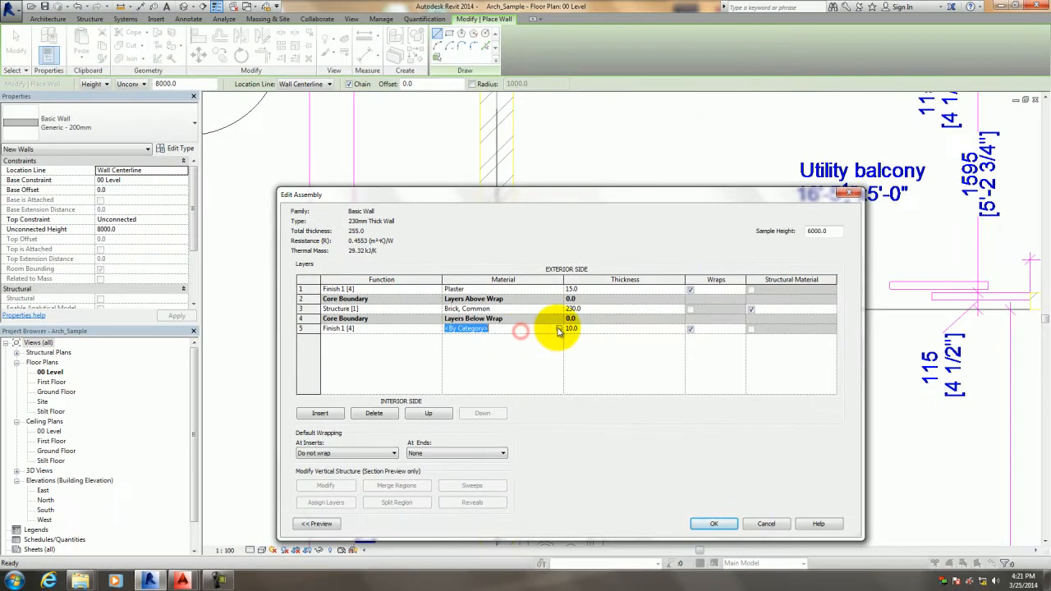
{"action": "left_click", "coordinate": [556, 329]}
{"action": "left_click", "coordinate": [336, 275]}
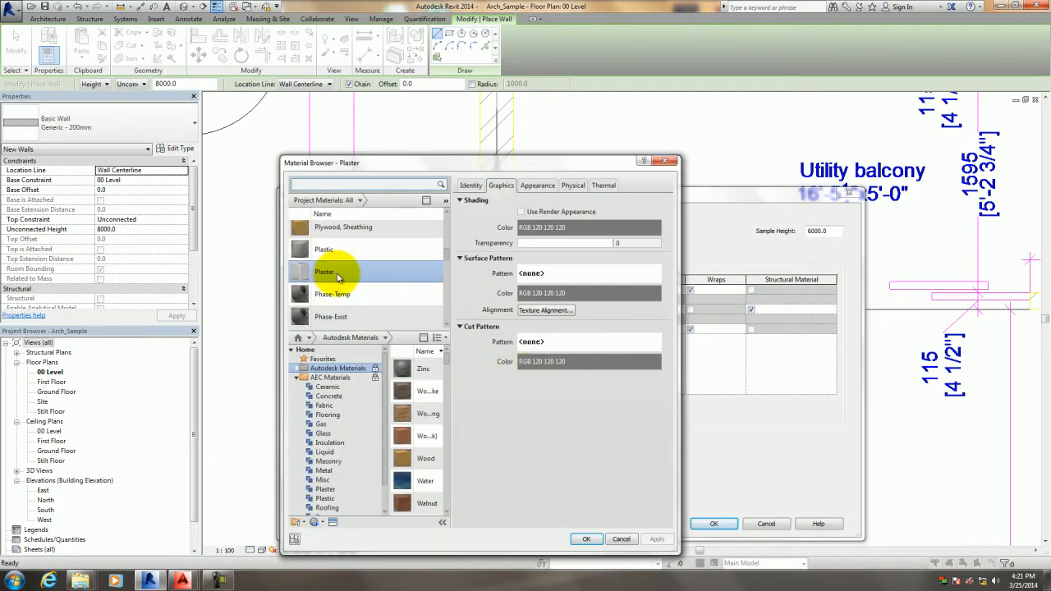
{"action": "left_click", "coordinate": [587, 539]}
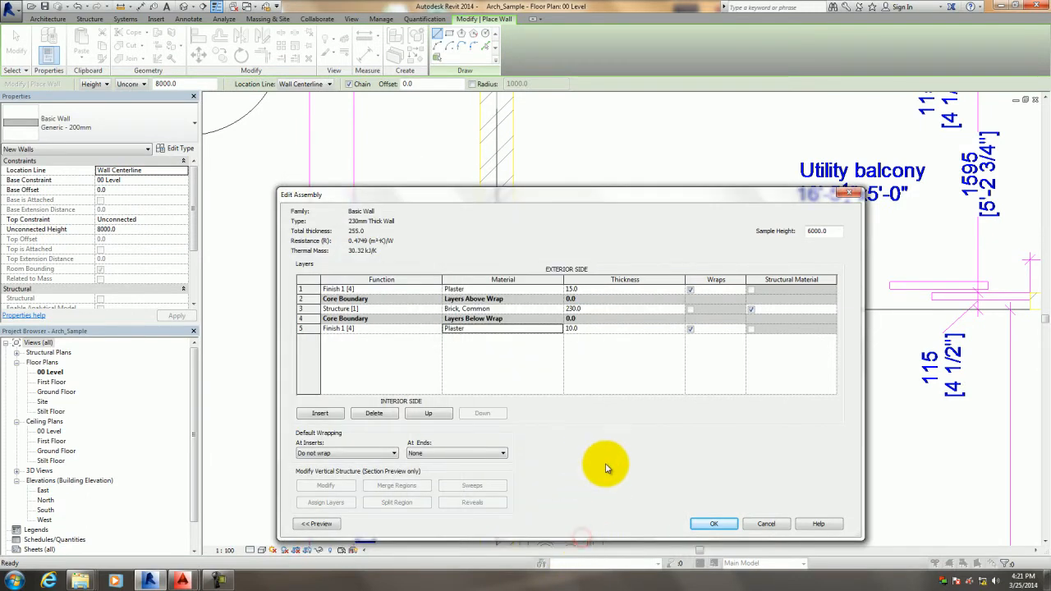
{"action": "left_click", "coordinate": [713, 523]}
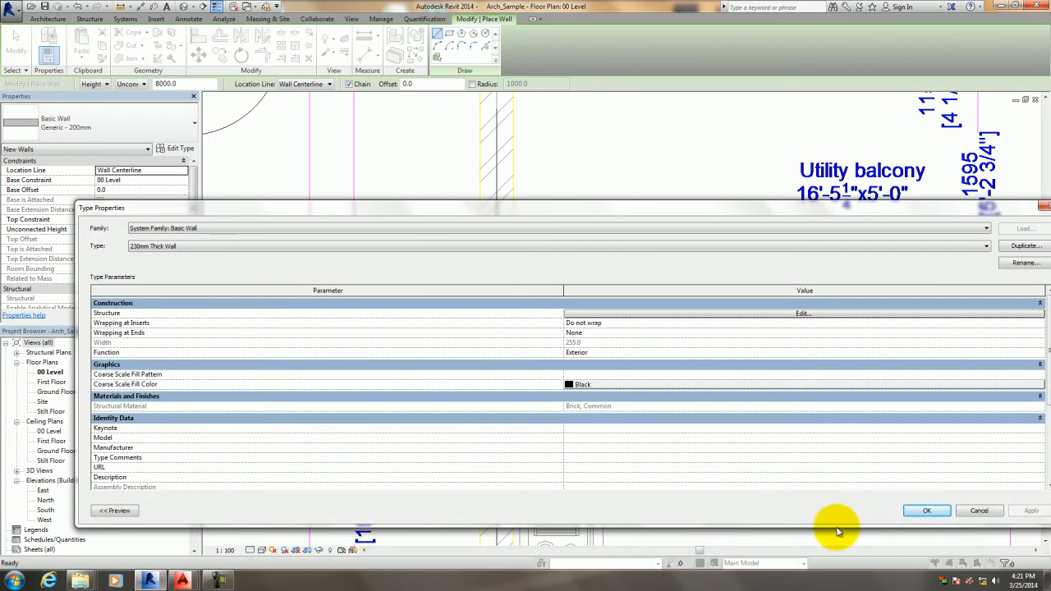
Accept the 230mm Thick Wall type properties and set the new walls' top constraint to Up to level: Ground Floor.
{"action": "left_click_drag", "start_coordinate": [80, 522], "coordinate": [475, 460]}
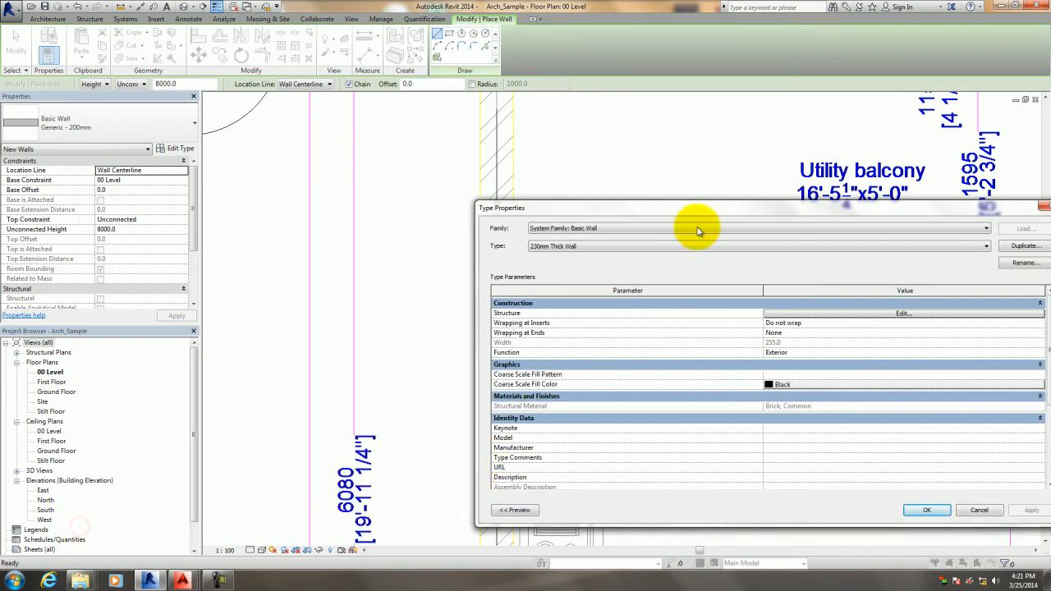
{"action": "left_click_drag", "start_coordinate": [645, 216], "coordinate": [379, 200]}
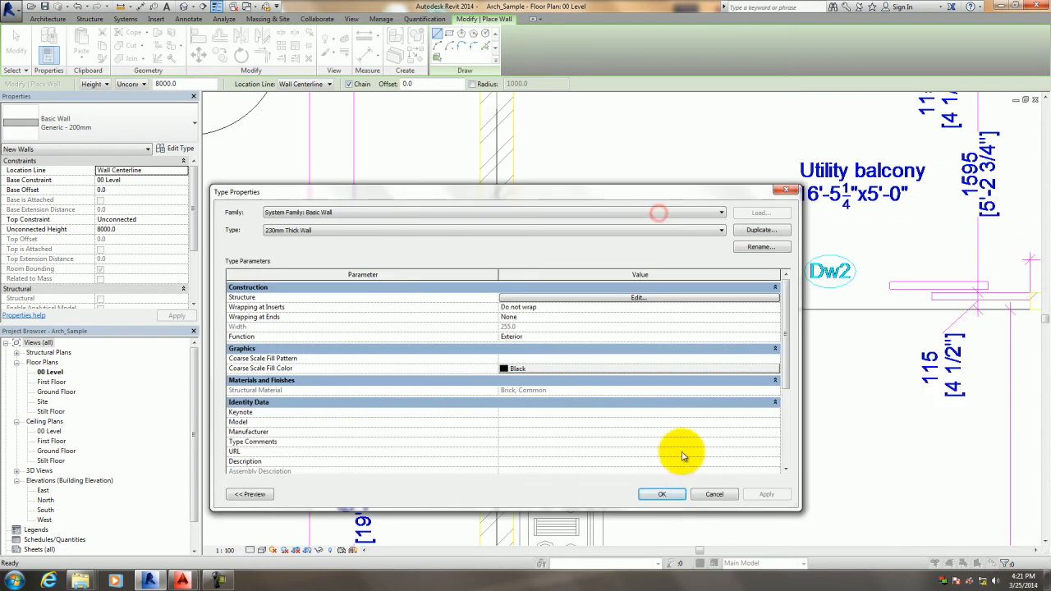
{"action": "left_click", "coordinate": [662, 495]}
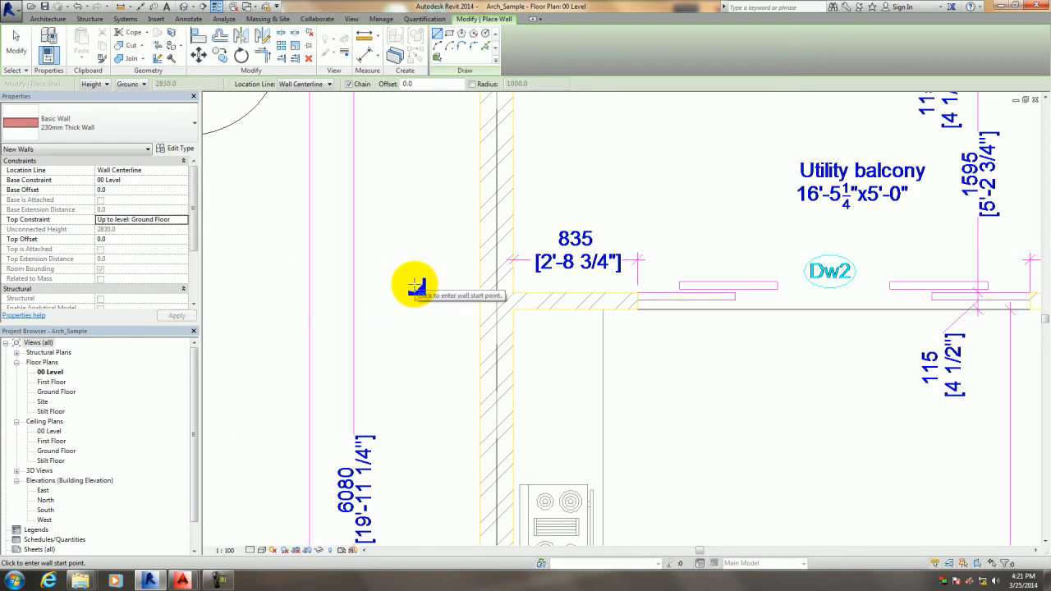
{"action": "scroll", "coordinate": [415, 284], "scroll_direction": "down", "scroll_amount": 3}
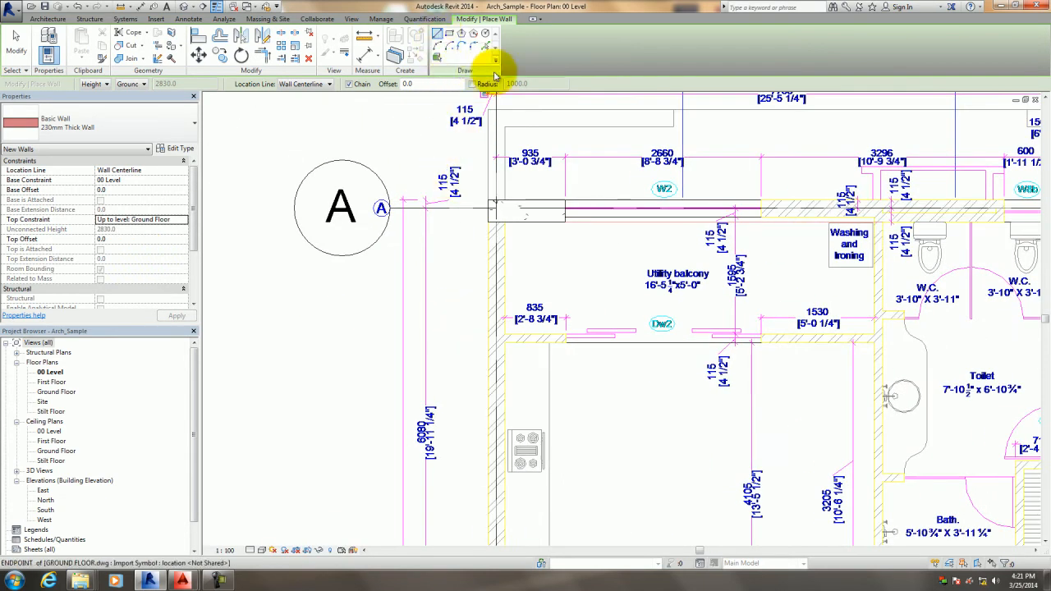
Create a wall from the outer CAD line along grid 1 between grids A and B, with location line Finish Face: Exterior.
{"action": "left_click", "coordinate": [485, 48]}
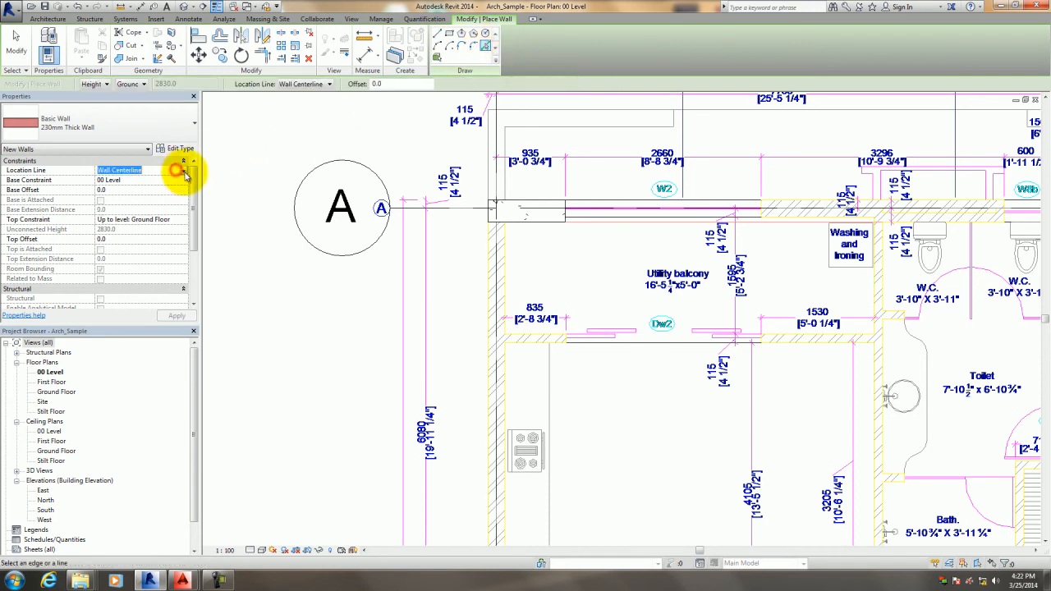
{"action": "left_click", "coordinate": [144, 198]}
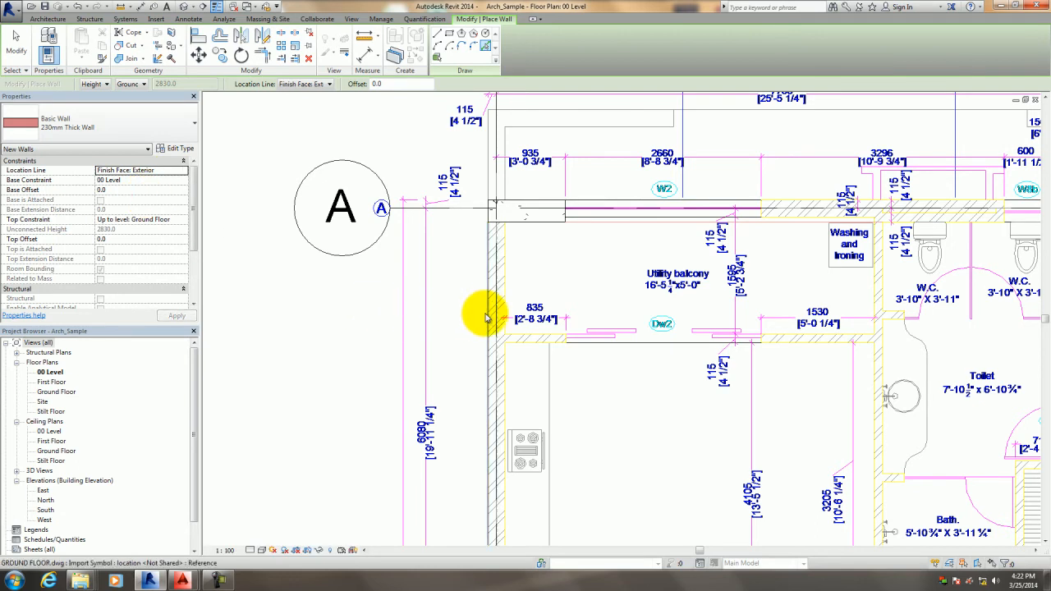
{"action": "left_click", "coordinate": [485, 316]}
{"action": "scroll", "coordinate": [464, 325], "scroll_direction": "down", "scroll_amount": 2}
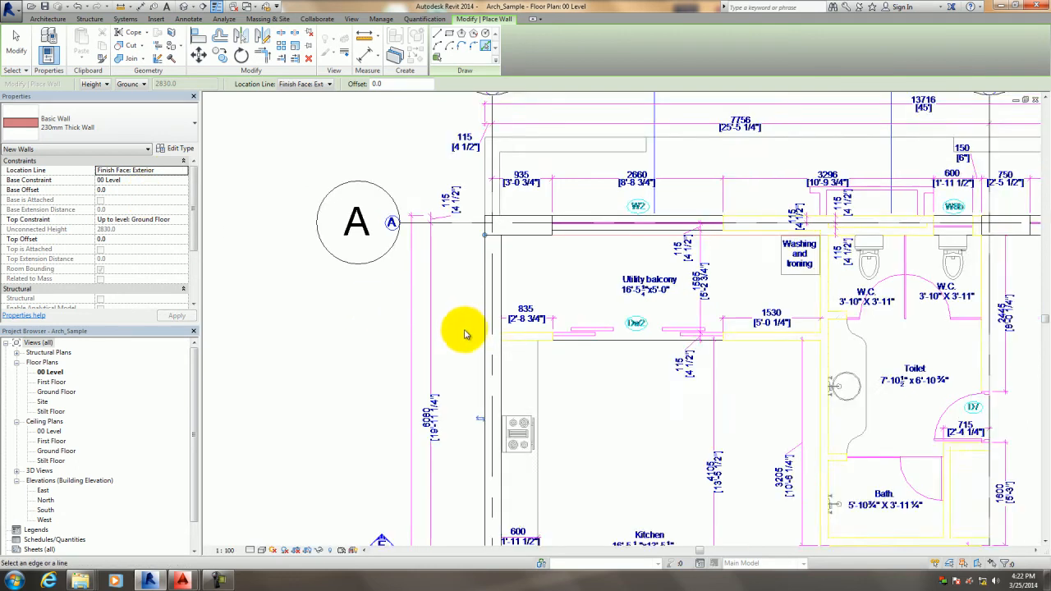
{"action": "middle_click_drag", "start_coordinate": [465, 335], "coordinate": [446, 214]}
{"action": "key", "text": "Escape"}
{"action": "key", "text": "Escape"}
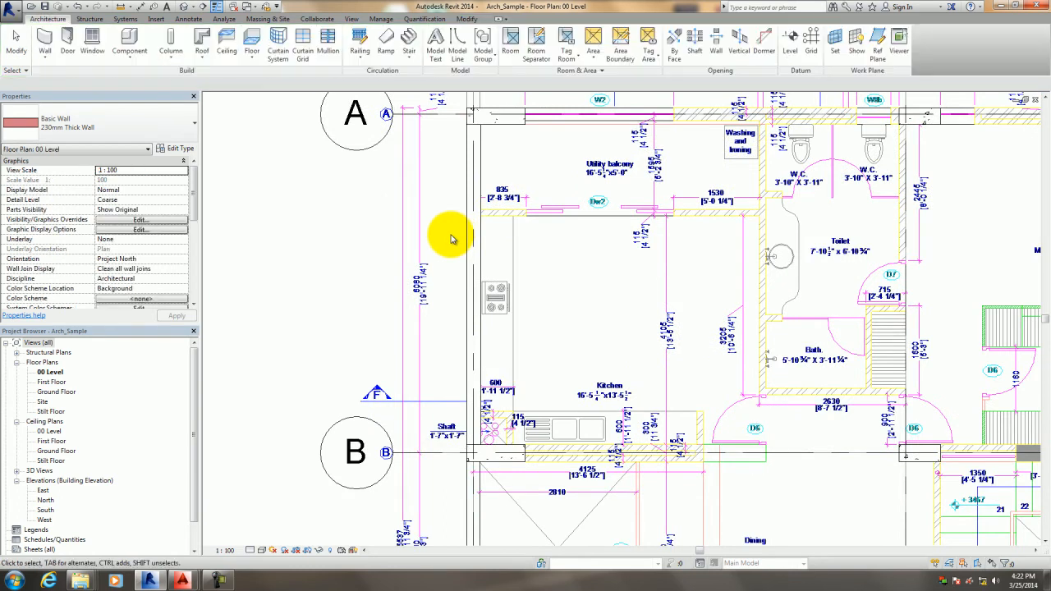
Set the floor plan's detail level to Fine and inspect the layers of the new wall on grid 1.
{"action": "left_click", "coordinate": [268, 539]}
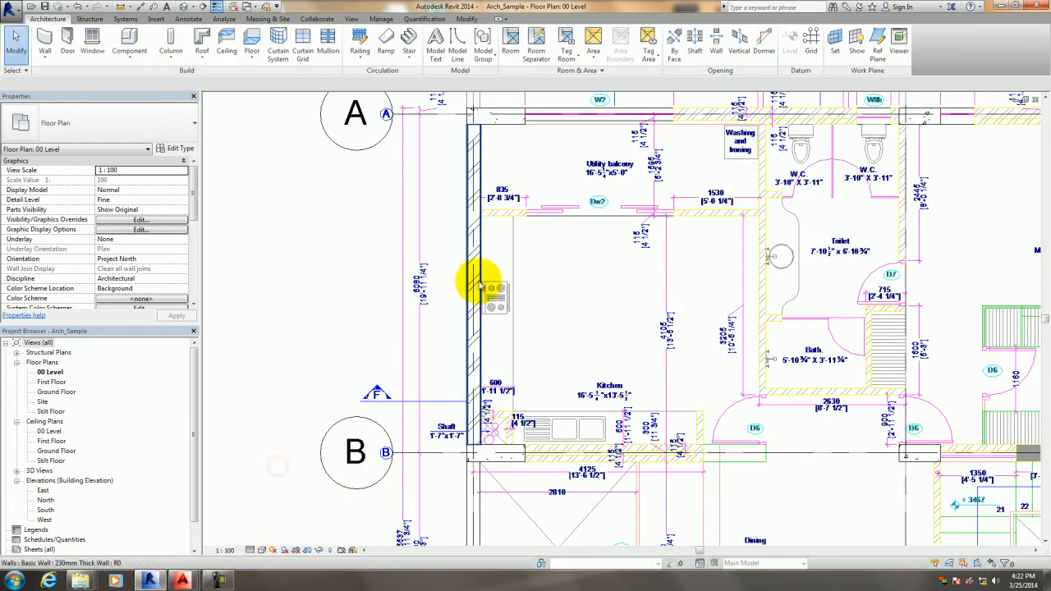
{"action": "scroll", "coordinate": [446, 288], "scroll_direction": "up", "scroll_amount": 3}
{"action": "middle_click_drag", "start_coordinate": [446, 288], "coordinate": [445, 537]}
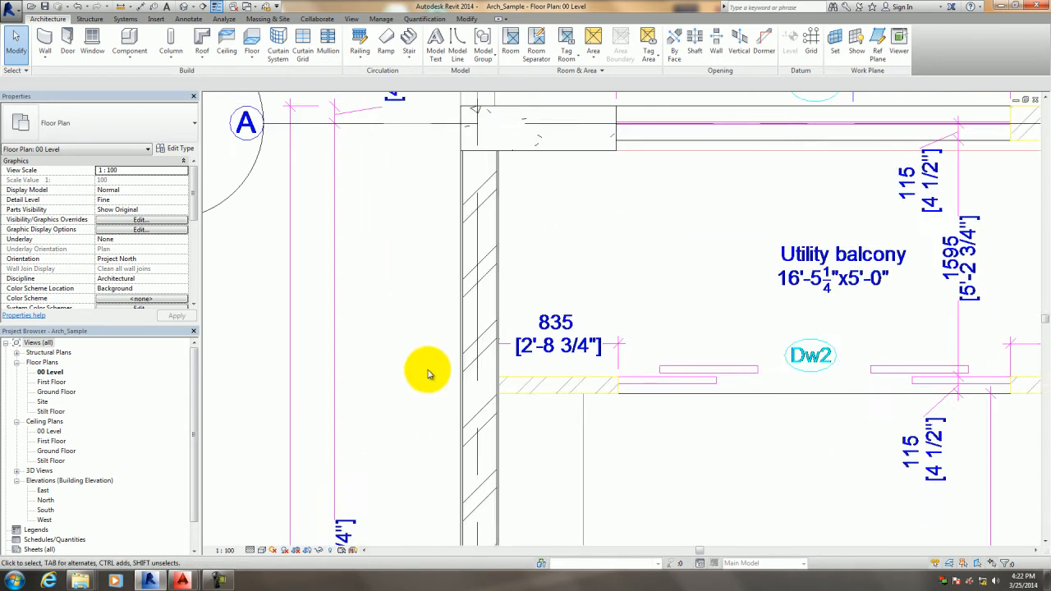
{"action": "scroll", "coordinate": [436, 348], "scroll_direction": "up", "scroll_amount": 1}
{"action": "middle_click_drag", "start_coordinate": [436, 349], "coordinate": [417, 508]}
{"action": "scroll", "coordinate": [446, 289], "scroll_direction": "up", "scroll_amount": 3}
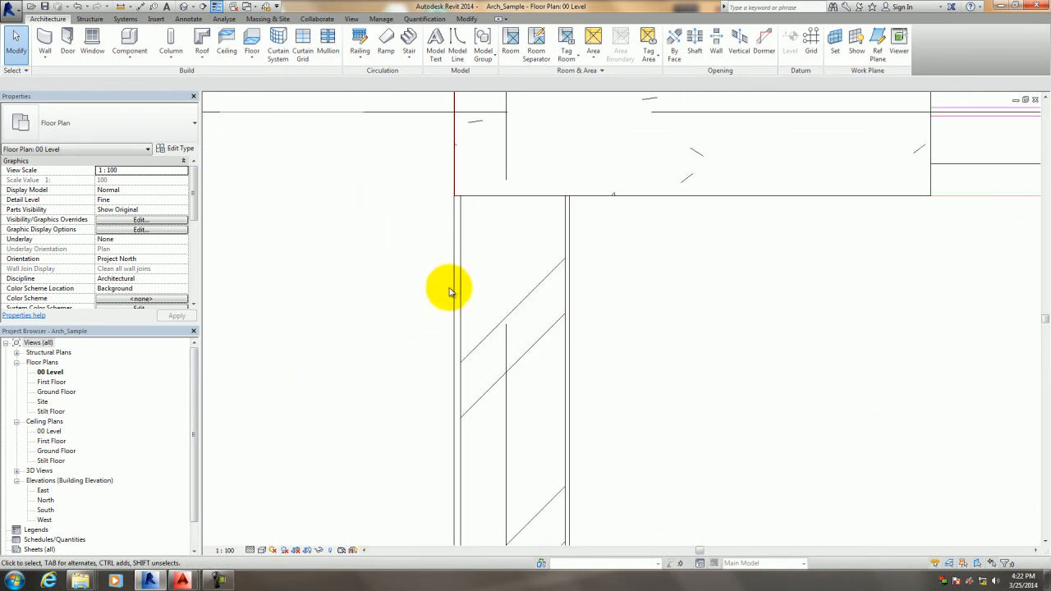
{"action": "scroll", "coordinate": [620, 308], "scroll_direction": "down", "scroll_amount": 4}
{"action": "scroll", "coordinate": [477, 254], "scroll_direction": "down", "scroll_amount": 5}
{"action": "middle_click_drag", "start_coordinate": [512, 282], "coordinate": [469, 216]}
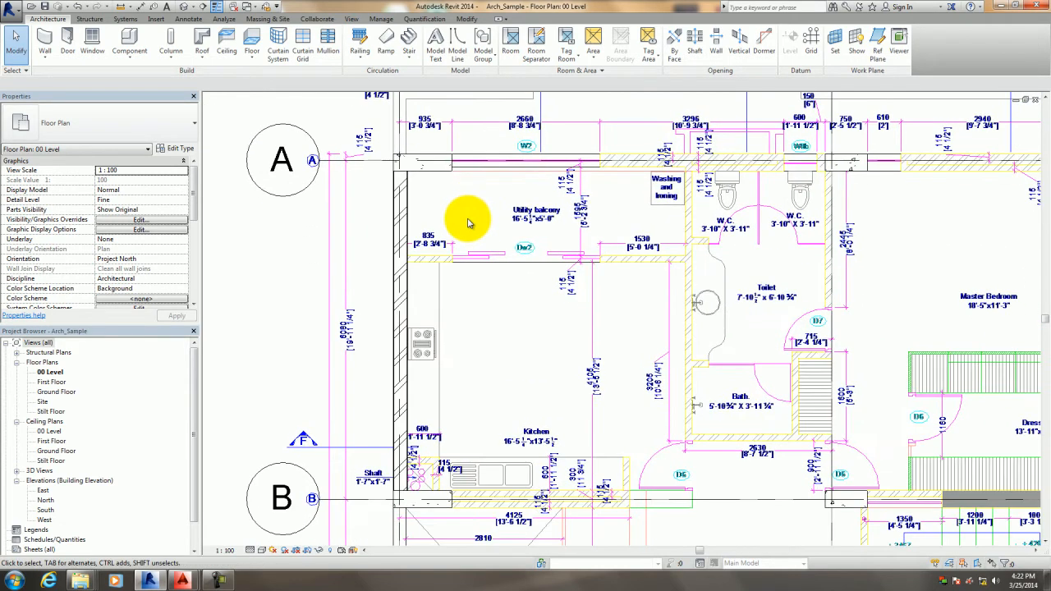
Create a 230mm Thick Wall from the outer CAD line on grid A between windows W2 and W8b.
{"action": "key", "text": "w"}
{"action": "key", "text": "a"}
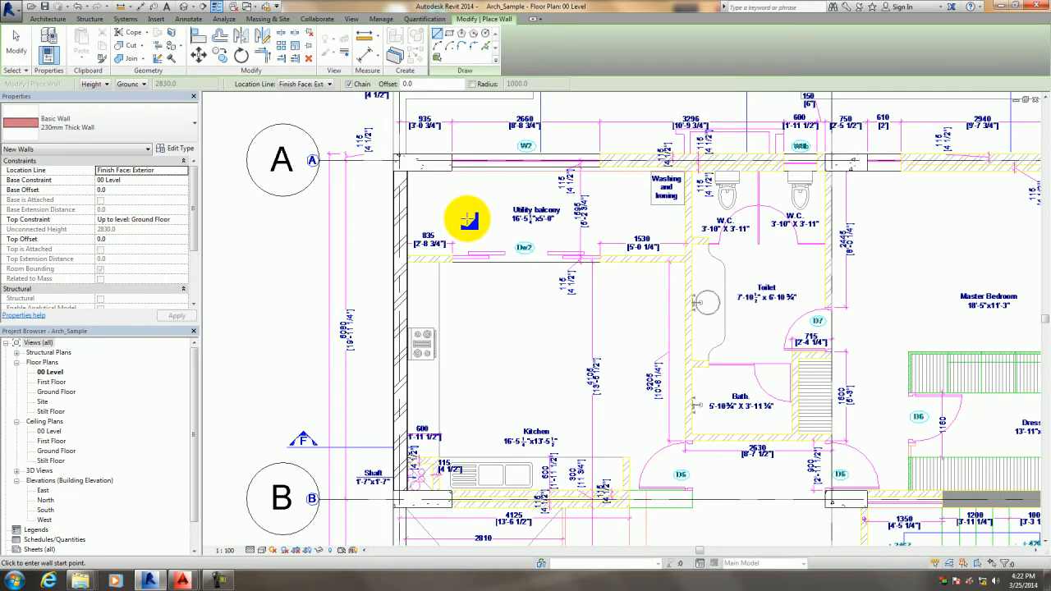
{"action": "left_click", "coordinate": [485, 45]}
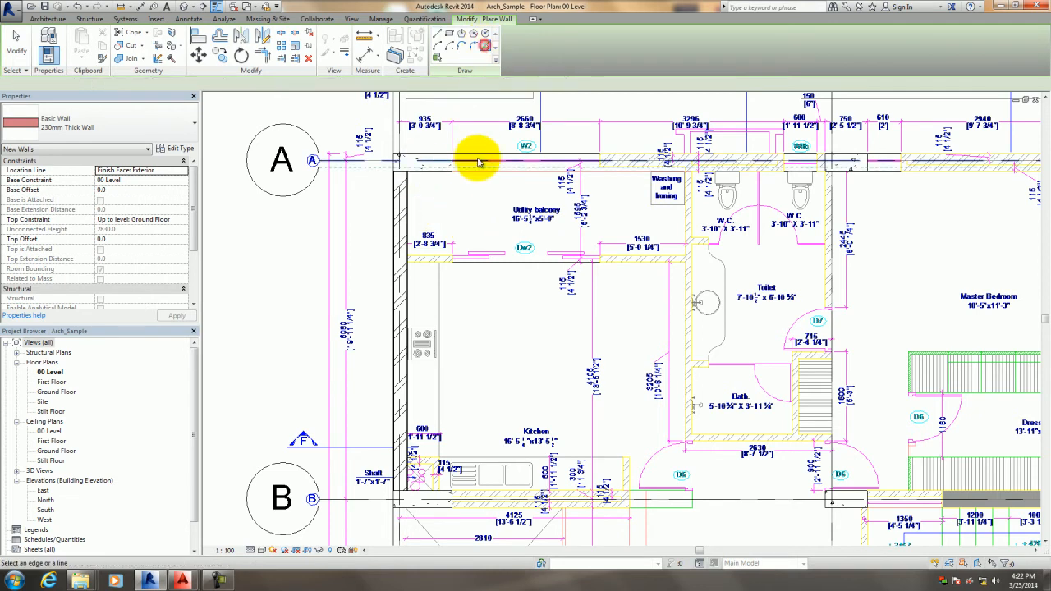
{"action": "middle_click_drag", "start_coordinate": [518, 201], "coordinate": [411, 274]}
{"action": "scroll", "coordinate": [520, 266], "scroll_direction": "up", "scroll_amount": 3}
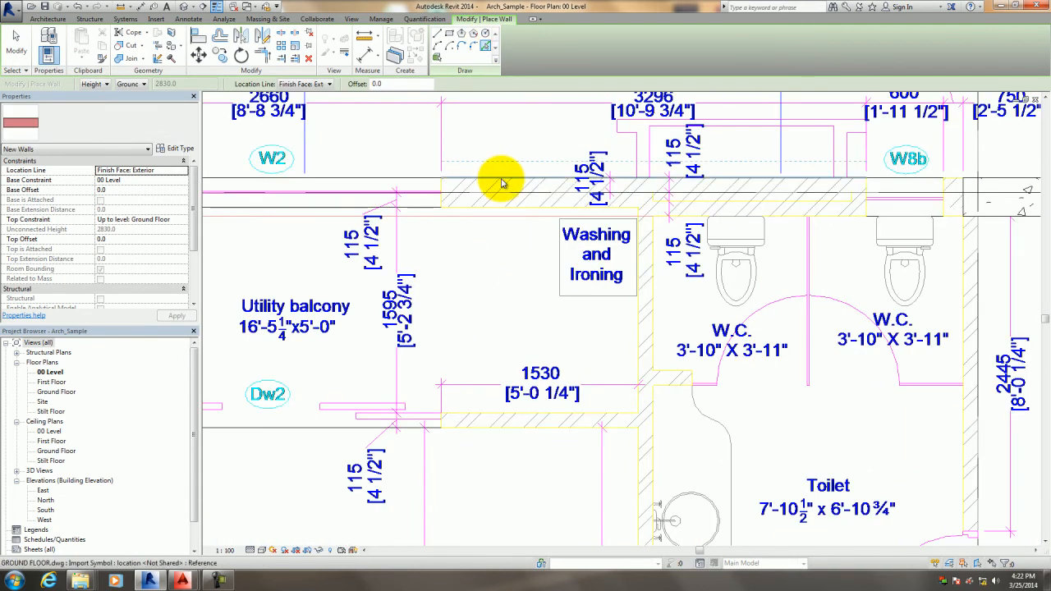
{"action": "left_click", "coordinate": [503, 182]}
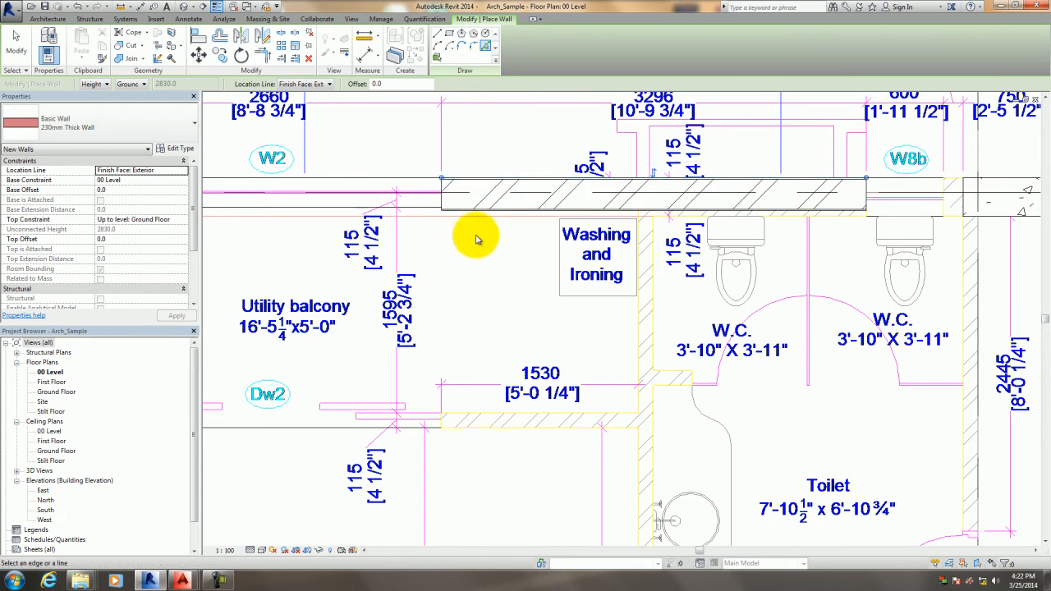
{"action": "scroll", "coordinate": [477, 239], "scroll_direction": "down", "scroll_amount": 4}
{"action": "middle_click_drag", "start_coordinate": [471, 258], "coordinate": [508, 142]}
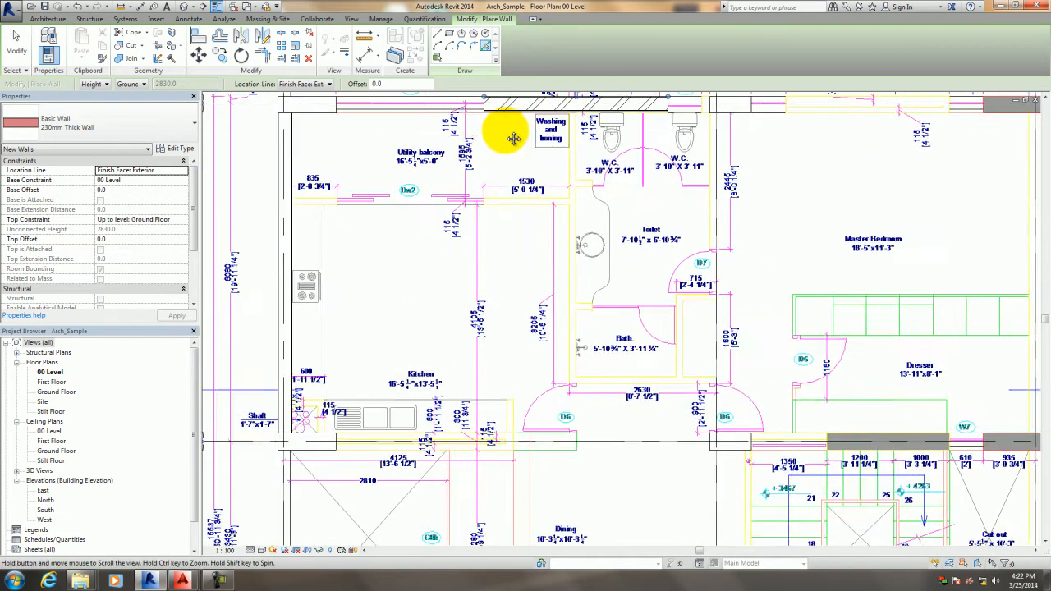
{"action": "scroll", "coordinate": [373, 464], "scroll_direction": "up", "scroll_amount": 5}
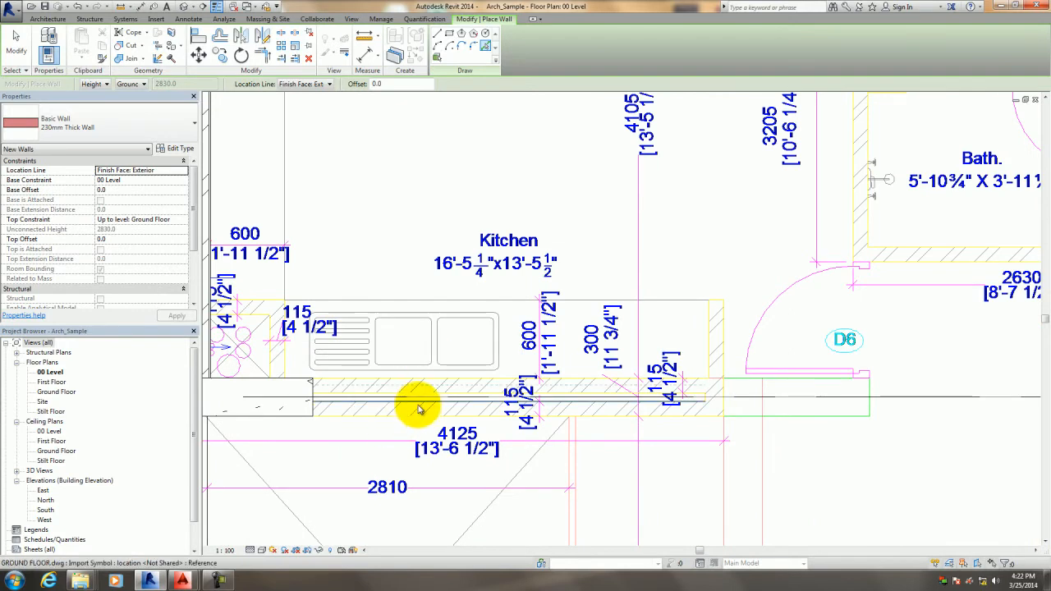
{"action": "scroll", "coordinate": [560, 333], "scroll_direction": "down", "scroll_amount": 3}
{"action": "middle_click_drag", "start_coordinate": [568, 317], "coordinate": [493, 427]}
{"action": "scroll", "coordinate": [497, 329], "scroll_direction": "down", "scroll_amount": 2}
{"action": "scroll", "coordinate": [500, 300], "scroll_direction": "up", "scroll_amount": 6}
{"action": "key", "text": "Escape"}
Extend the grid A wall's W2 end across the window opening to the face of the column at grid 1.
{"action": "scroll", "coordinate": [566, 320], "scroll_direction": "down", "scroll_amount": 2}
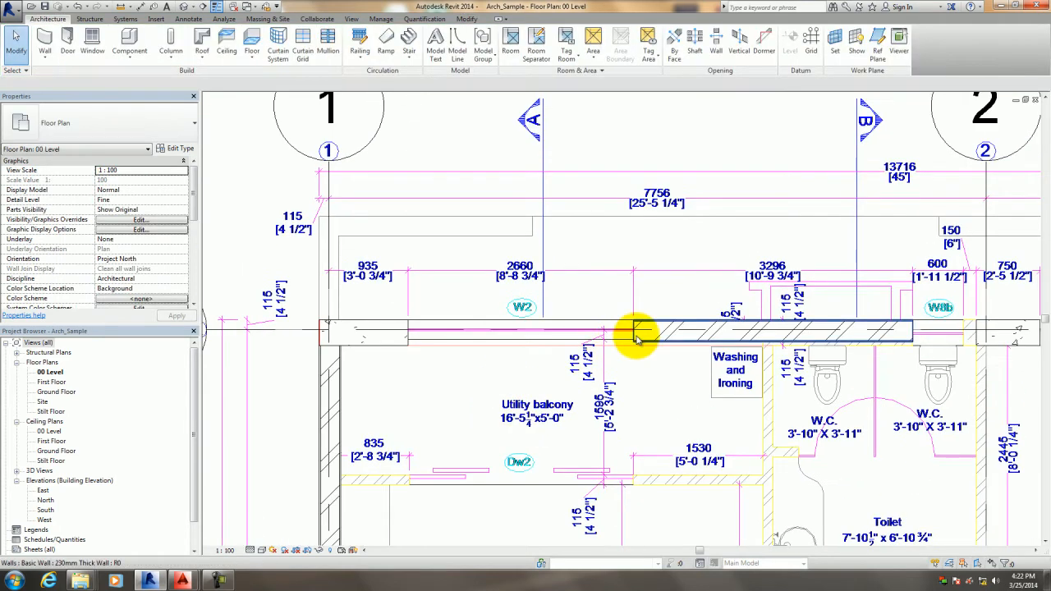
{"action": "left_click", "coordinate": [633, 335]}
{"action": "scroll", "coordinate": [635, 324], "scroll_direction": "up", "scroll_amount": 3}
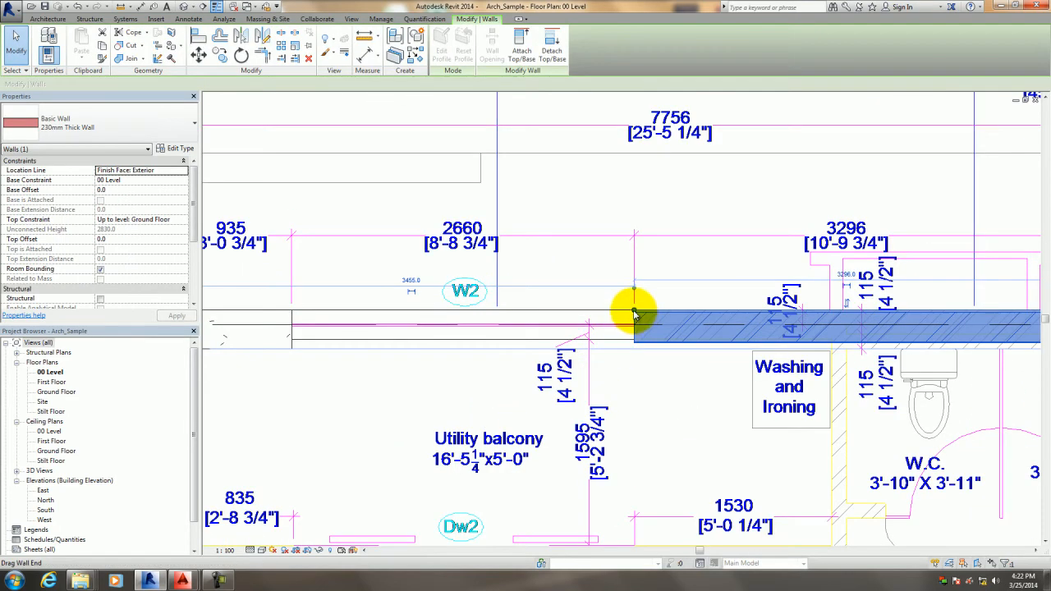
{"action": "left_click_drag", "start_coordinate": [635, 314], "coordinate": [502, 313]}
{"action": "left_click_drag", "start_coordinate": [341, 304], "coordinate": [291, 312]}
{"action": "scroll", "coordinate": [359, 395], "scroll_direction": "down", "scroll_amount": 2}
{"action": "scroll", "coordinate": [471, 340], "scroll_direction": "down", "scroll_amount": 1}
{"action": "left_click", "coordinate": [500, 309]}
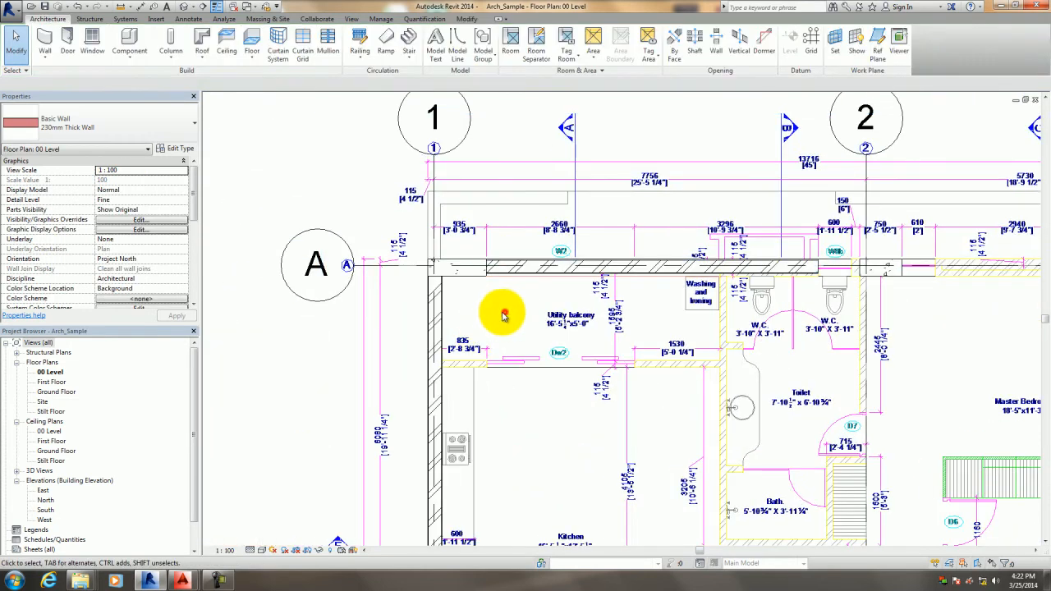
Extend the other end of the grid A wall past window W8b to the face of the column at grid 2.
{"action": "scroll", "coordinate": [493, 255], "scroll_direction": "down", "scroll_amount": 1}
{"action": "scroll", "coordinate": [493, 263], "scroll_direction": "down", "scroll_amount": 2}
{"action": "scroll", "coordinate": [534, 254], "scroll_direction": "up", "scroll_amount": 6}
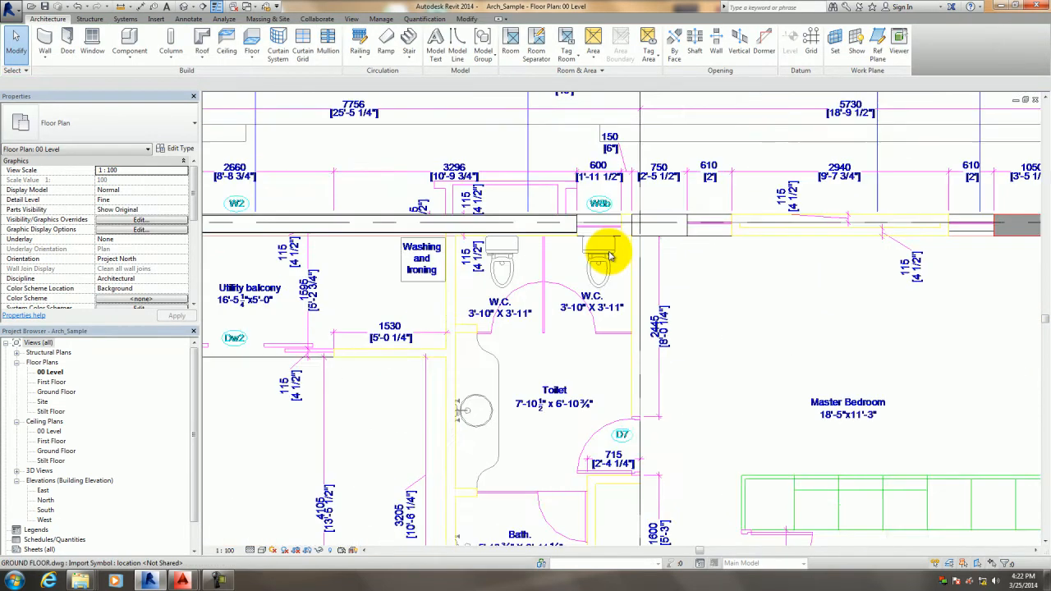
{"action": "left_click", "coordinate": [543, 354]}
{"action": "scroll", "coordinate": [563, 336], "scroll_direction": "up", "scroll_amount": 2}
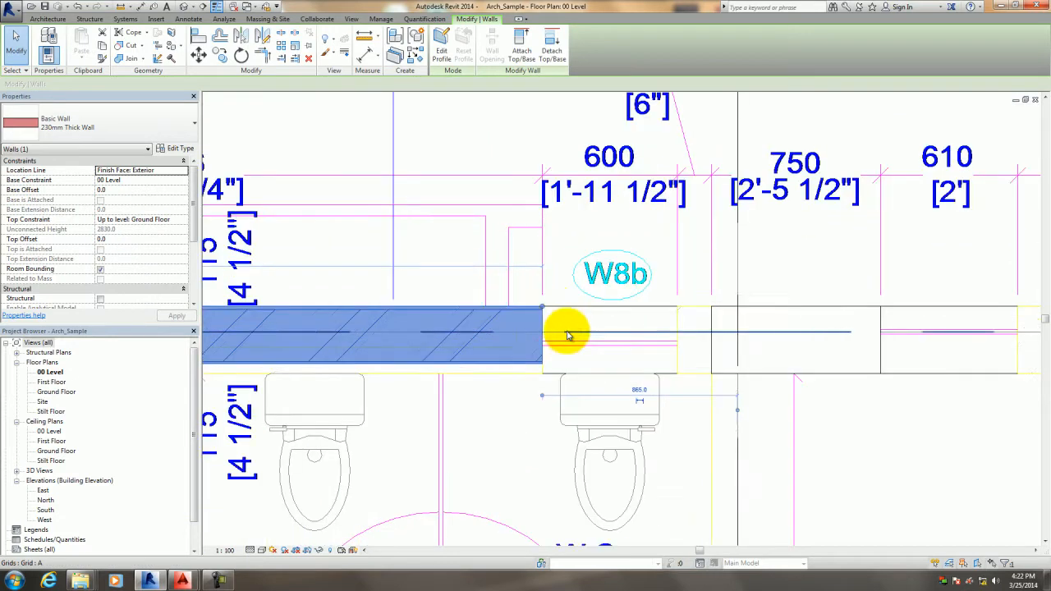
{"action": "left_click_drag", "start_coordinate": [543, 305], "coordinate": [713, 310]}
{"action": "scroll", "coordinate": [551, 406], "scroll_direction": "down", "scroll_amount": 3}
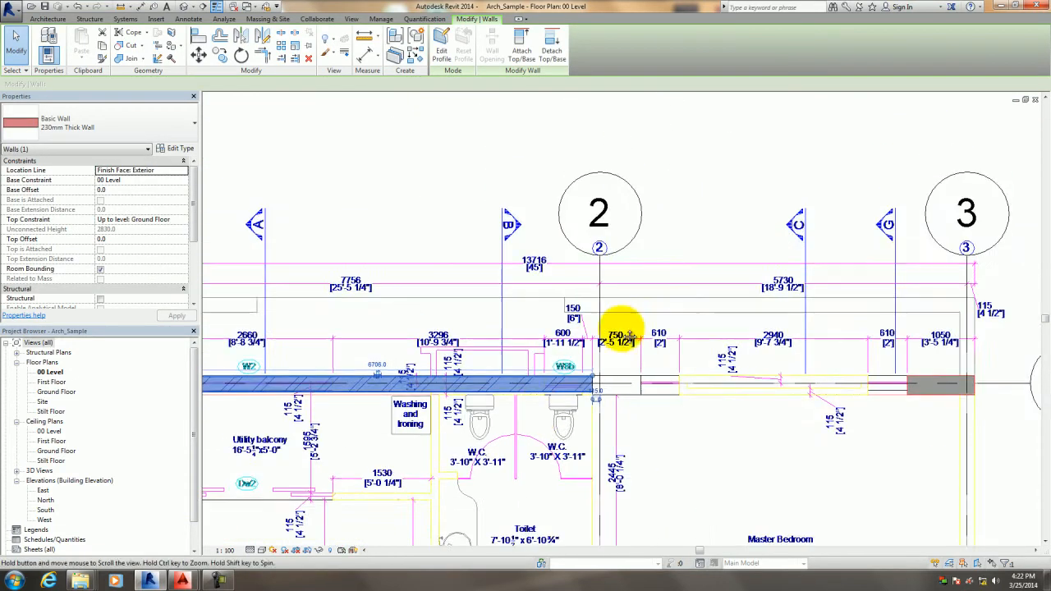
{"action": "middle_click_drag", "start_coordinate": [602, 355], "coordinate": [693, 266]}
{"action": "left_click", "coordinate": [776, 382]}
Duplicate the grid A wall's type and name the copy 115mm Thick Wall.
{"action": "scroll", "coordinate": [760, 402], "scroll_direction": "down", "scroll_amount": 2}
{"action": "middle_click_drag", "start_coordinate": [760, 402], "coordinate": [731, 282]}
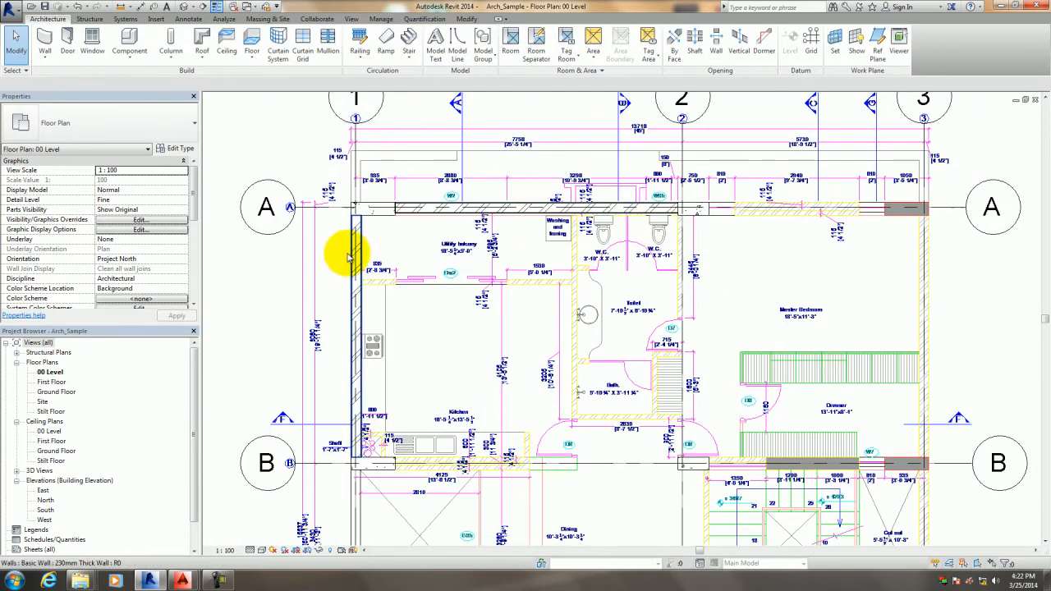
{"action": "middle_click_drag", "start_coordinate": [429, 356], "coordinate": [403, 343]}
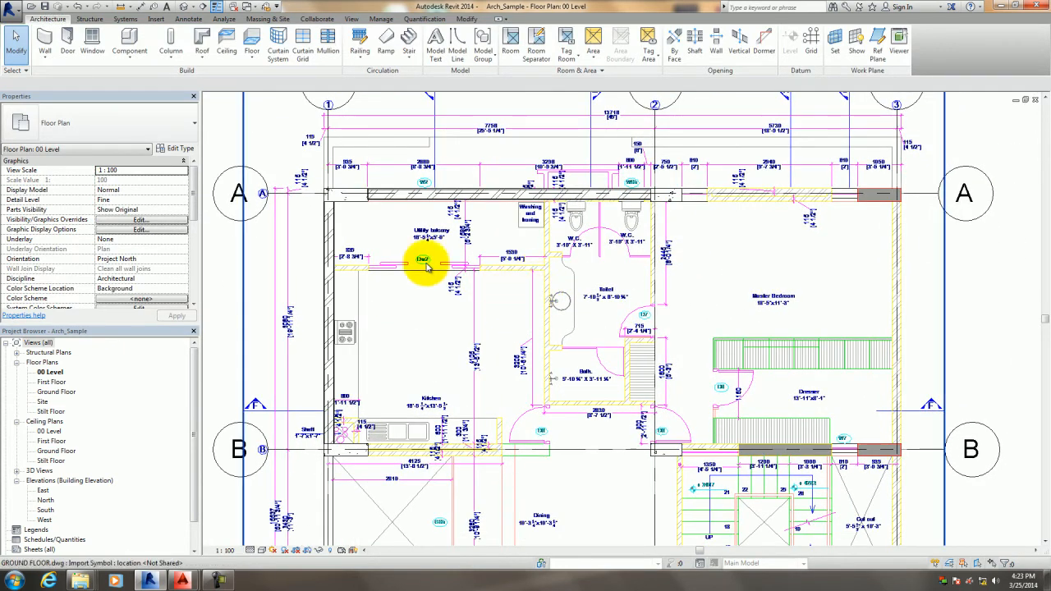
{"action": "left_click", "coordinate": [395, 205]}
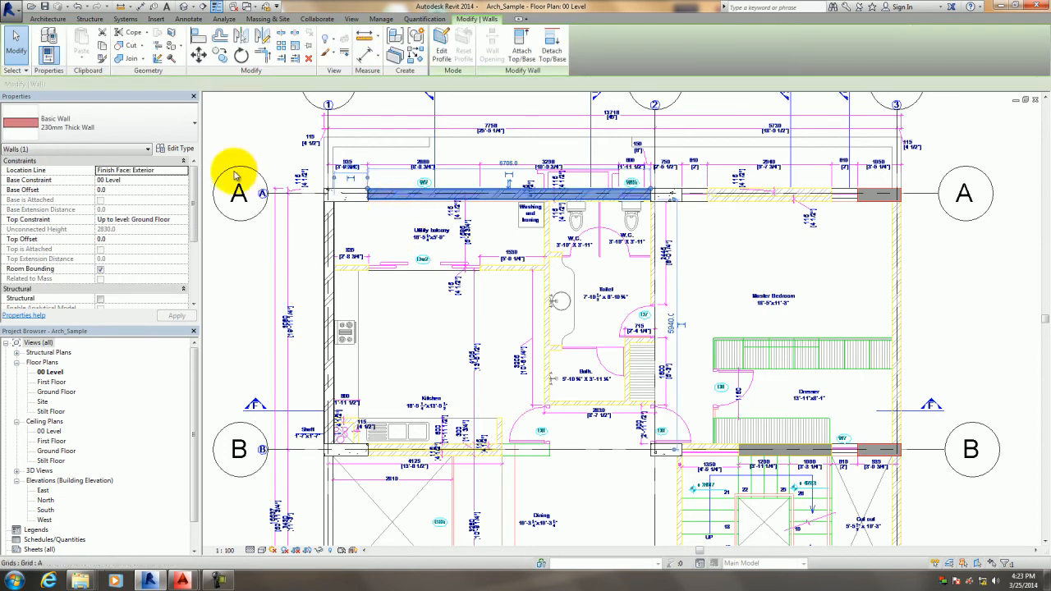
{"action": "left_click", "coordinate": [180, 148]}
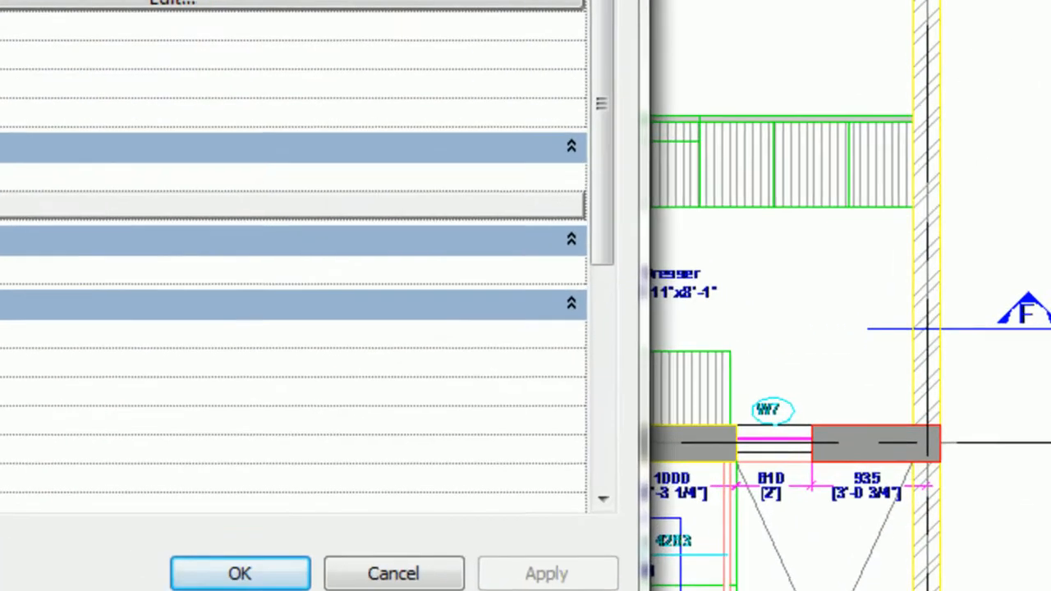
{"action": "key", "text": "alt+d"}
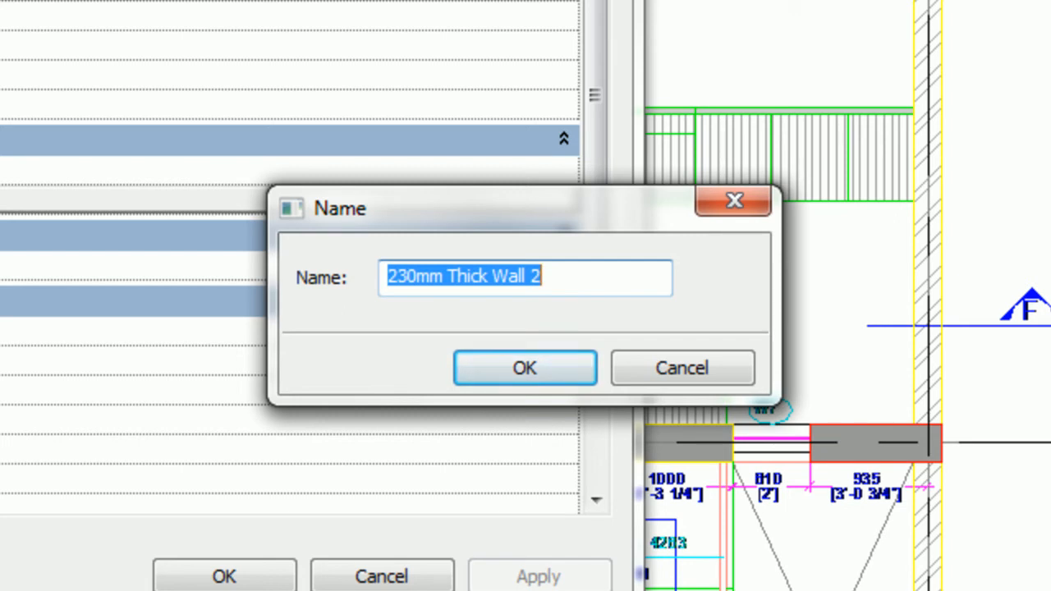
{"action": "triple_click", "coordinate": [566, 277]}
{"action": "left_click_drag", "start_coordinate": [413, 277], "coordinate": [385, 277]}
{"action": "type", "text": "11"}
{"action": "key", "text": "Delete"}
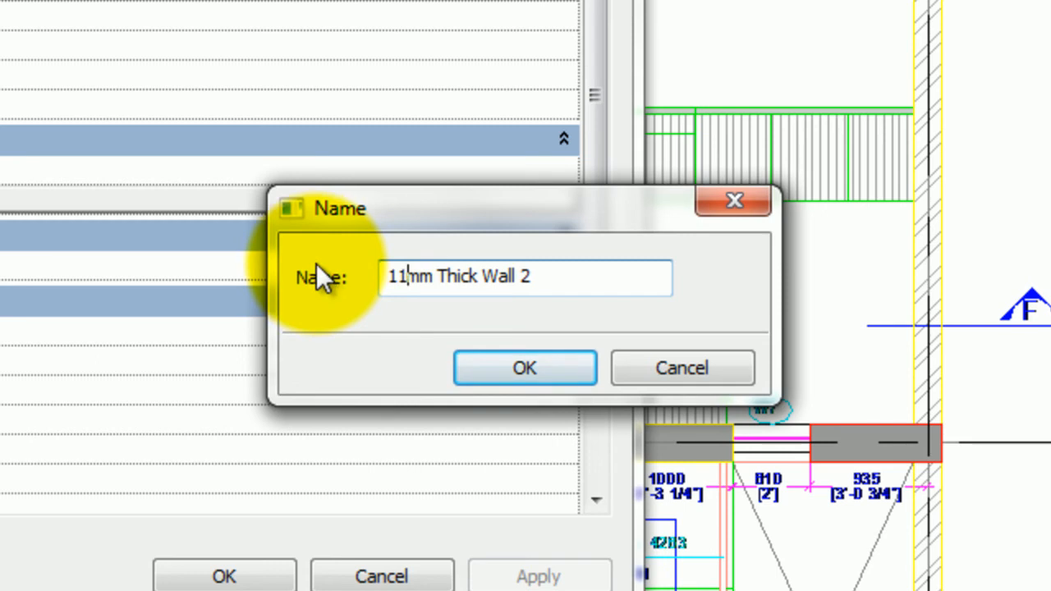
{"action": "type", "text": "5"}
{"action": "key", "text": "BackSpace"}
{"action": "key", "text": "BackSpace"}
{"action": "left_click", "coordinate": [525, 368]}
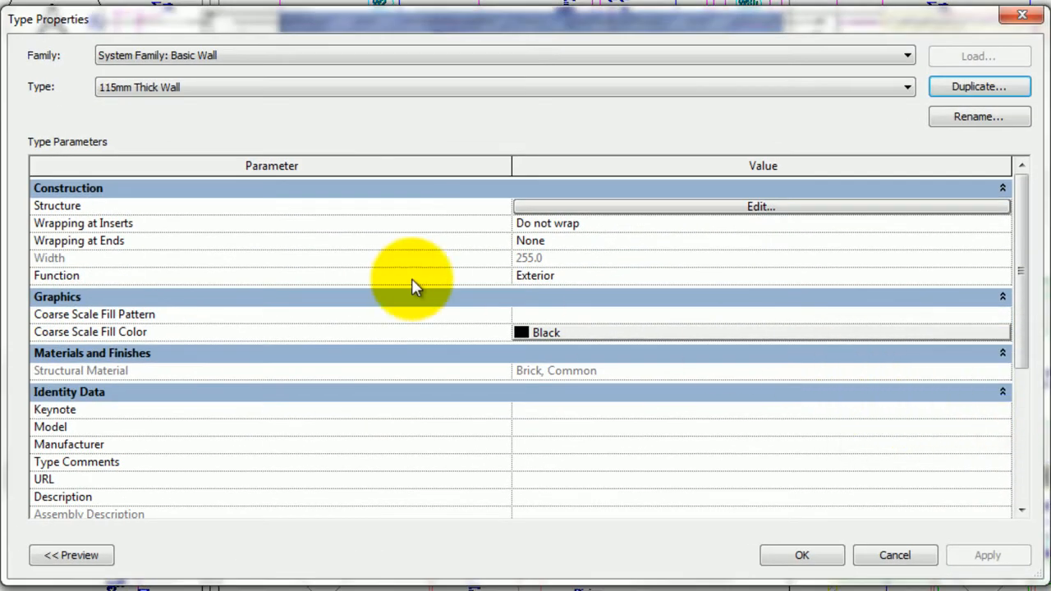
Set the type's structure layer to 115 mm and exterior finish layer to 10 mm, and apply it to the grid A wall.
{"action": "left_click", "coordinate": [760, 207]}
{"action": "left_click", "coordinate": [575, 243]}
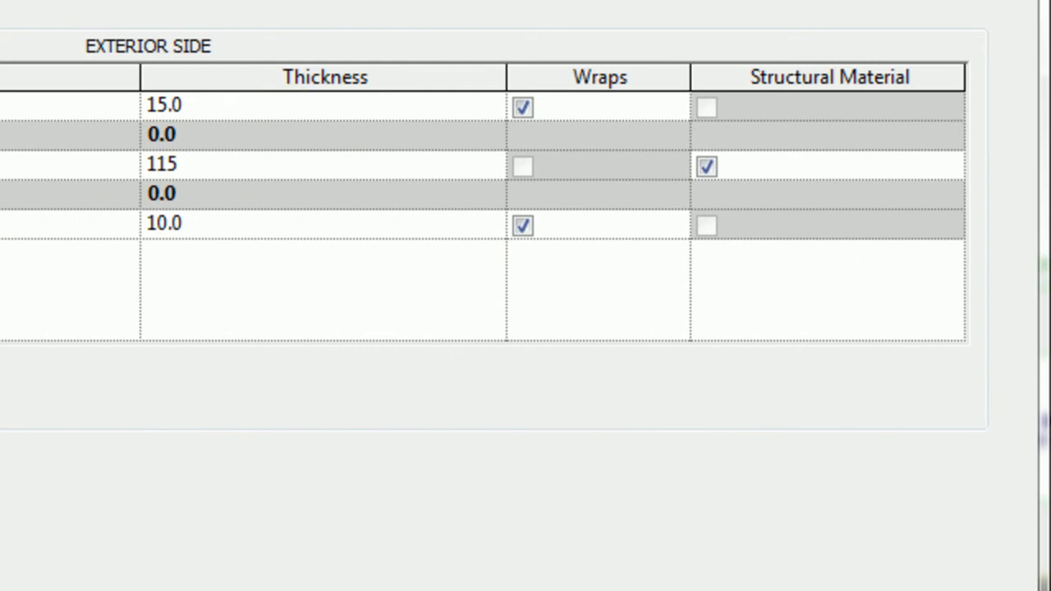
{"action": "left_click", "coordinate": [227, 105]}
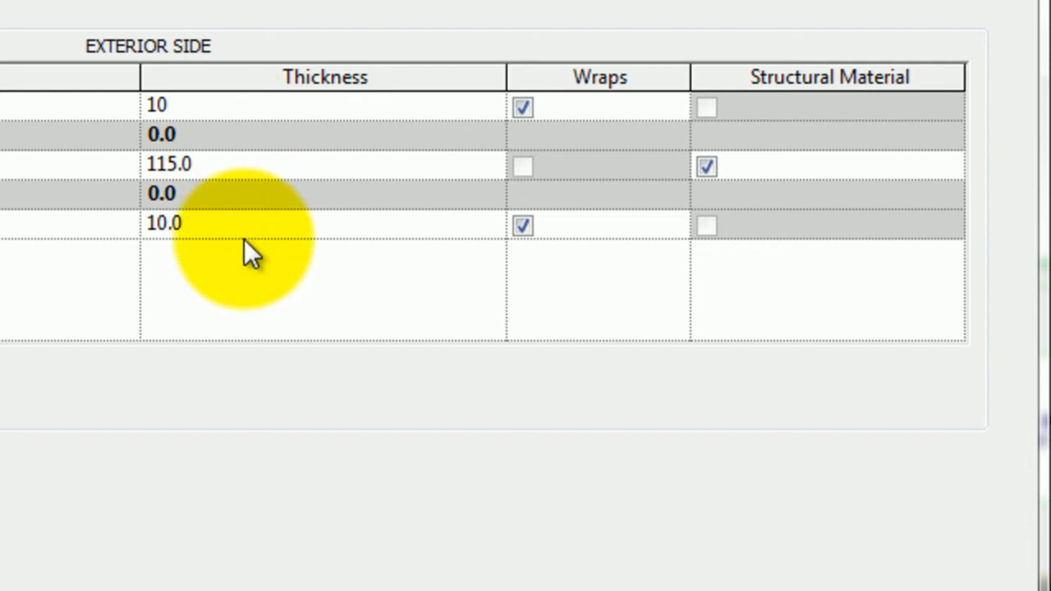
{"action": "left_click", "coordinate": [247, 271]}
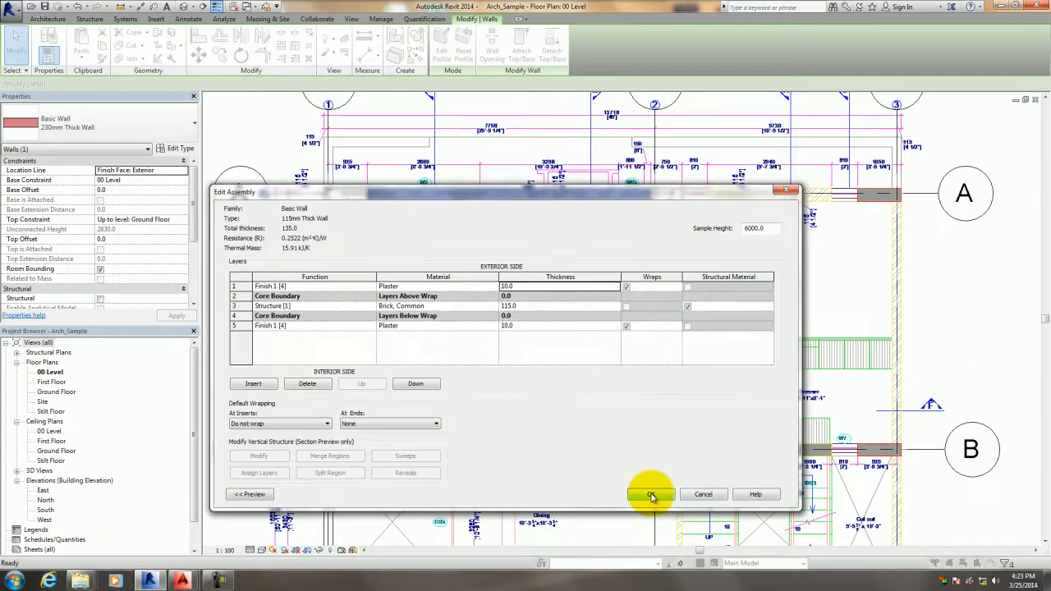
{"action": "left_click", "coordinate": [653, 495]}
{"action": "left_click", "coordinate": [661, 496]}
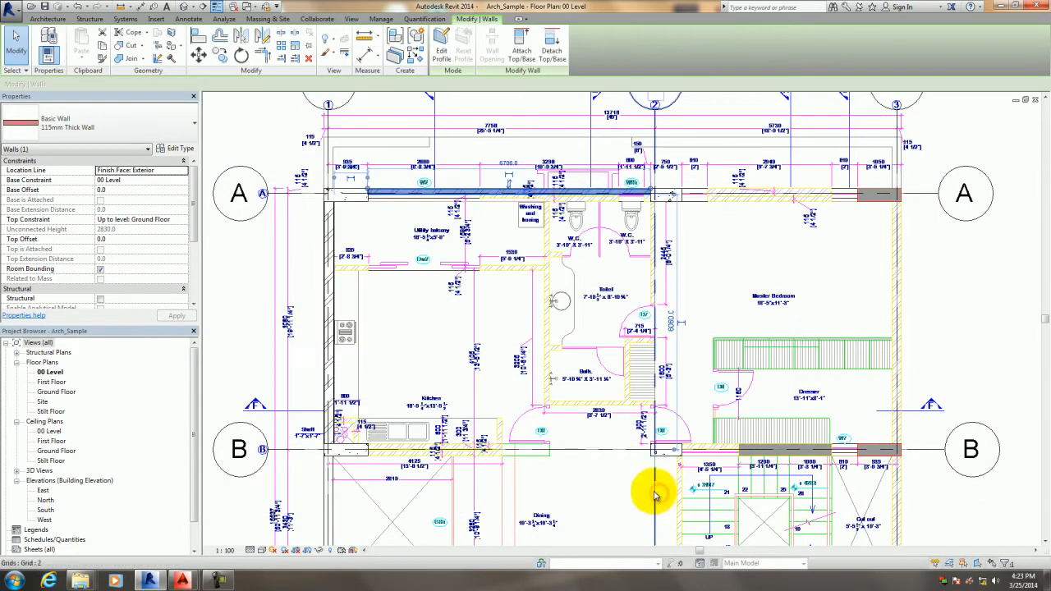
Place a 115mm Thick Wall by picking the CAD wall line between the washing and ironing area and the W.C.
{"action": "scroll", "coordinate": [486, 335], "scroll_direction": "up", "scroll_amount": 2}
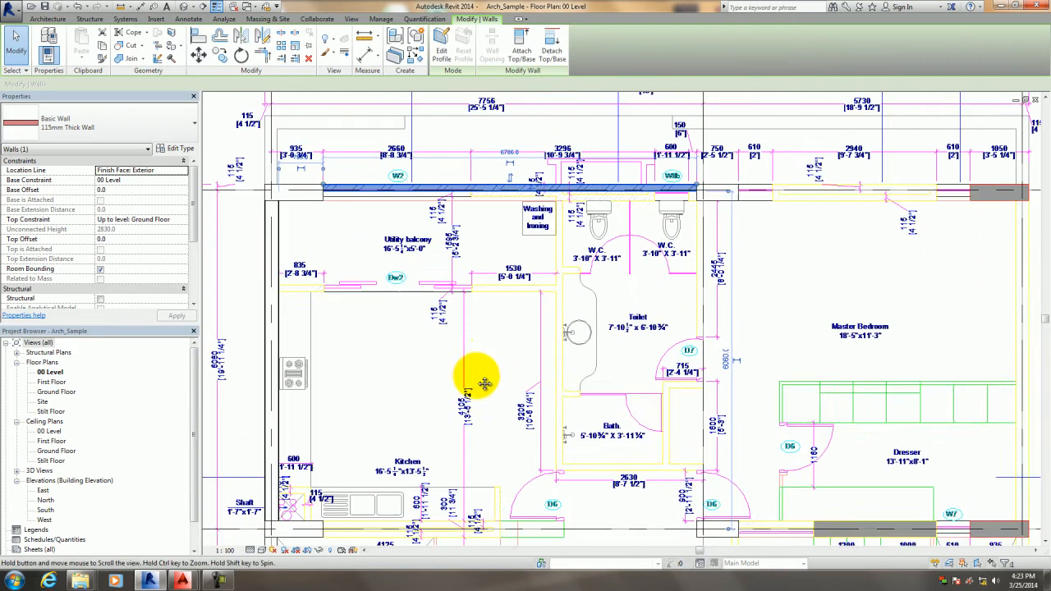
{"action": "scroll", "coordinate": [608, 312], "scroll_direction": "up", "scroll_amount": 2}
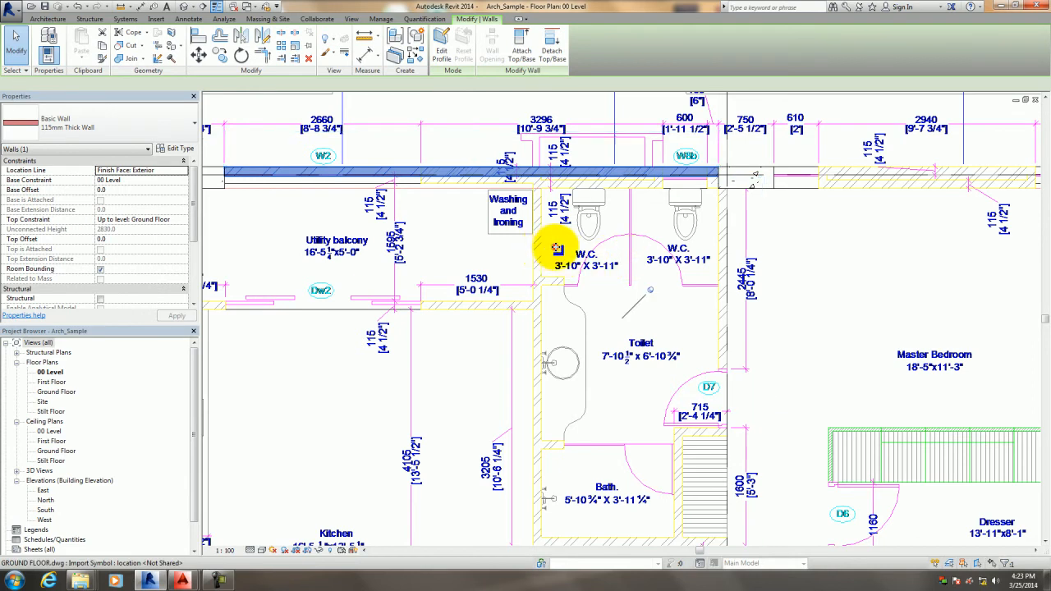
{"action": "key", "text": "Escape"}
{"action": "key", "text": "w"}
{"action": "key", "text": "a"}
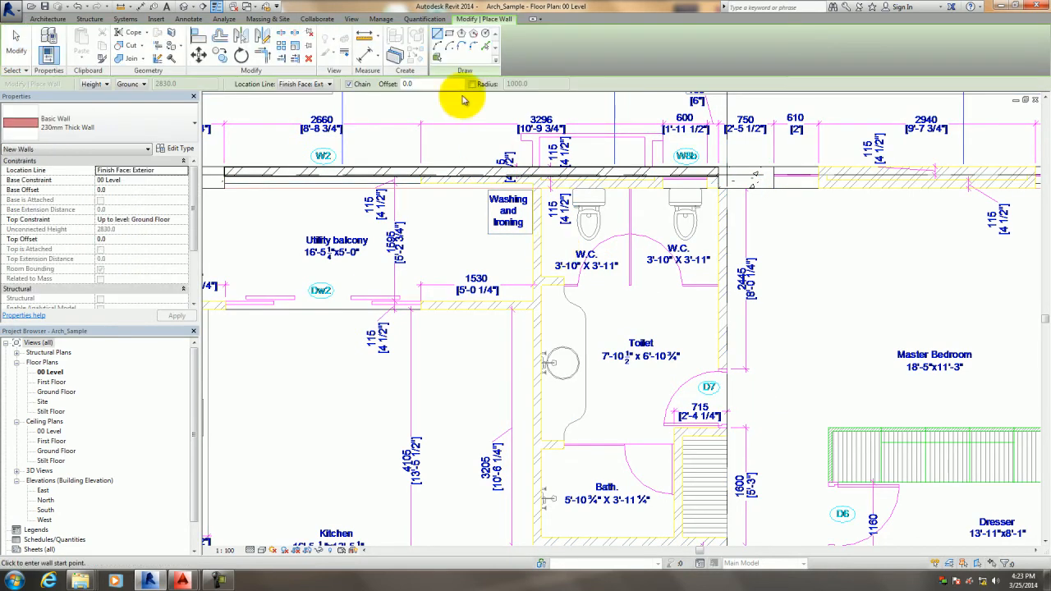
{"action": "left_click", "coordinate": [141, 117]}
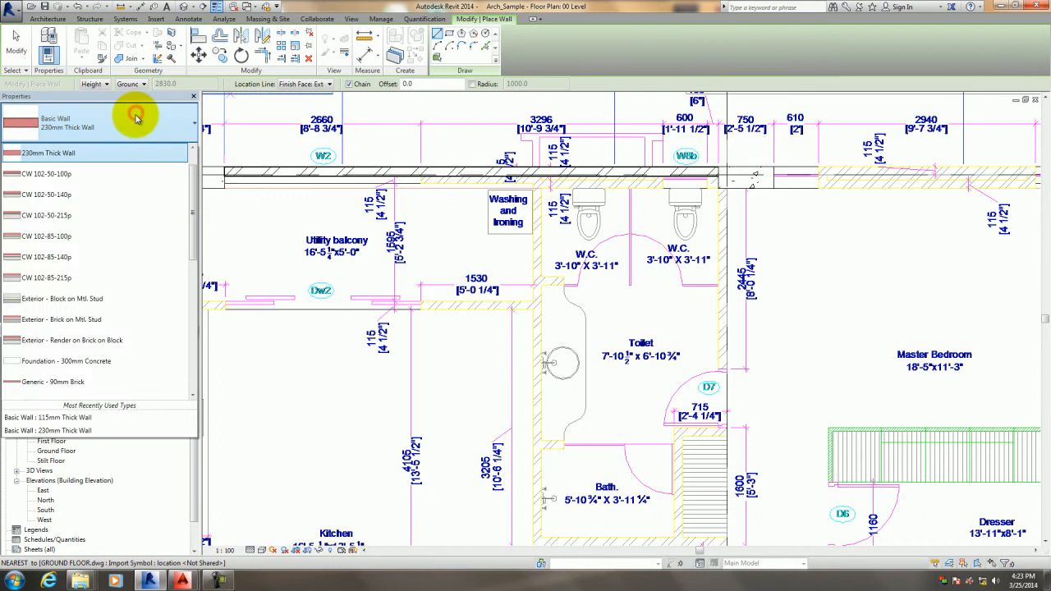
{"action": "left_click", "coordinate": [68, 165]}
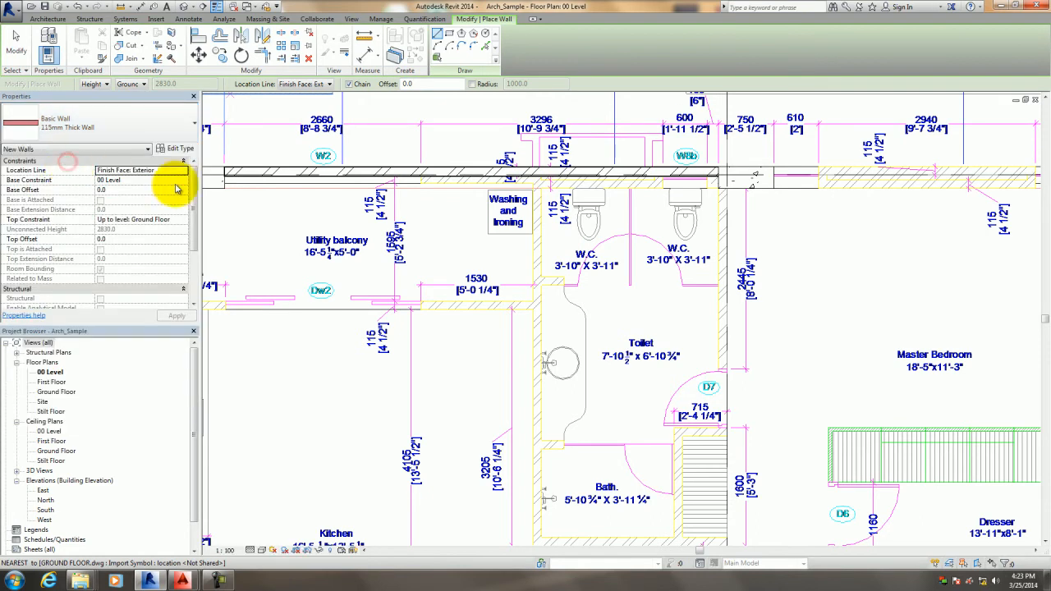
{"action": "left_click", "coordinate": [484, 47]}
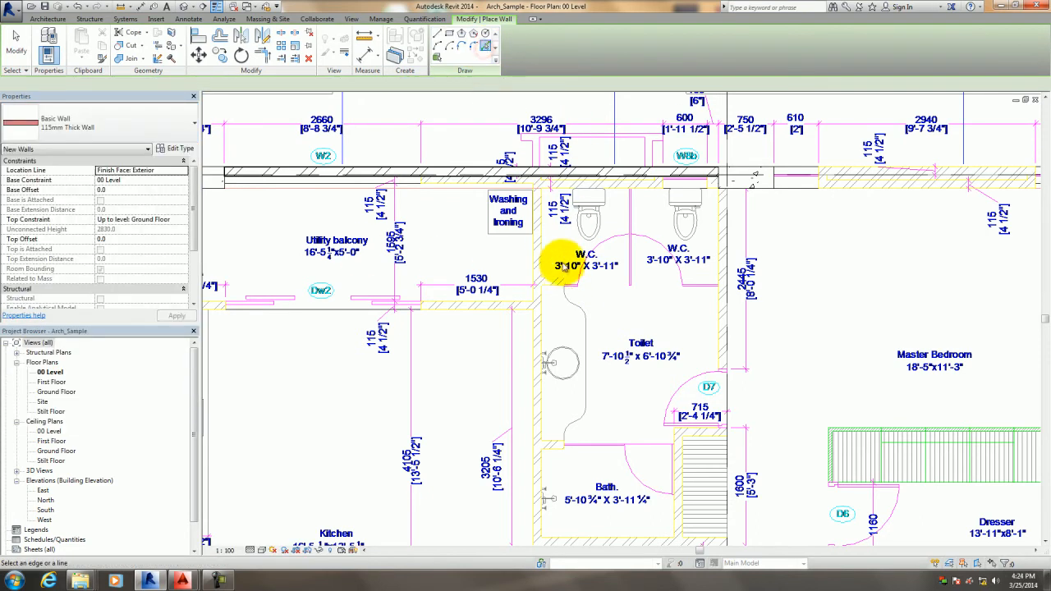
{"action": "scroll", "coordinate": [556, 251], "scroll_direction": "up", "scroll_amount": 2}
{"action": "left_click", "coordinate": [530, 248]}
Place a 115mm Thick Wall on the picked kitchen-side line of the 1530 wall segment beside door Dw2.
{"action": "scroll", "coordinate": [567, 251], "scroll_direction": "down", "scroll_amount": 2}
{"action": "scroll", "coordinate": [481, 288], "scroll_direction": "up", "scroll_amount": 5}
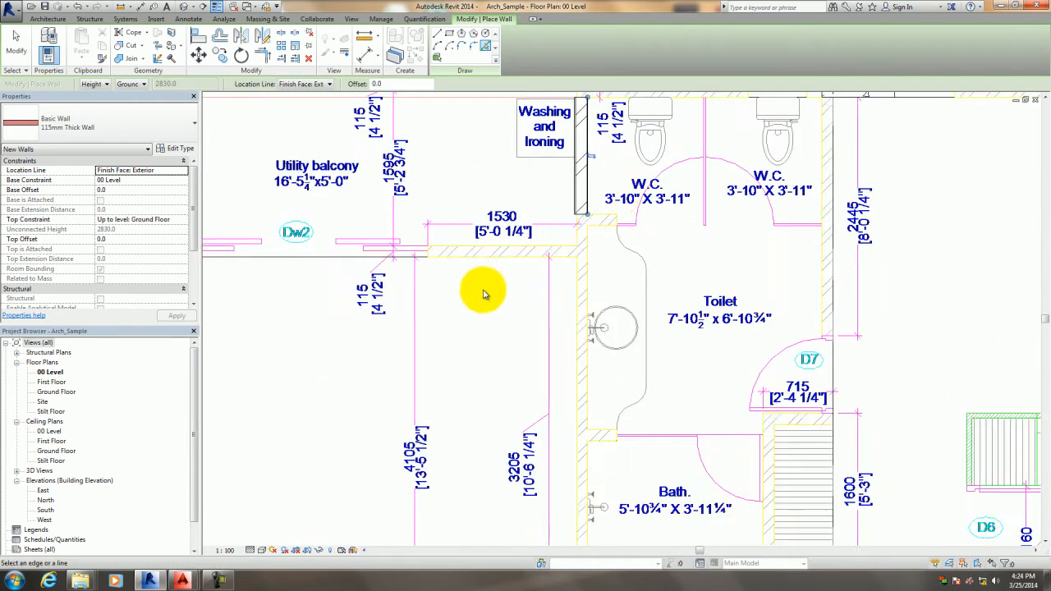
{"action": "scroll", "coordinate": [486, 382], "scroll_direction": "up", "scroll_amount": 1}
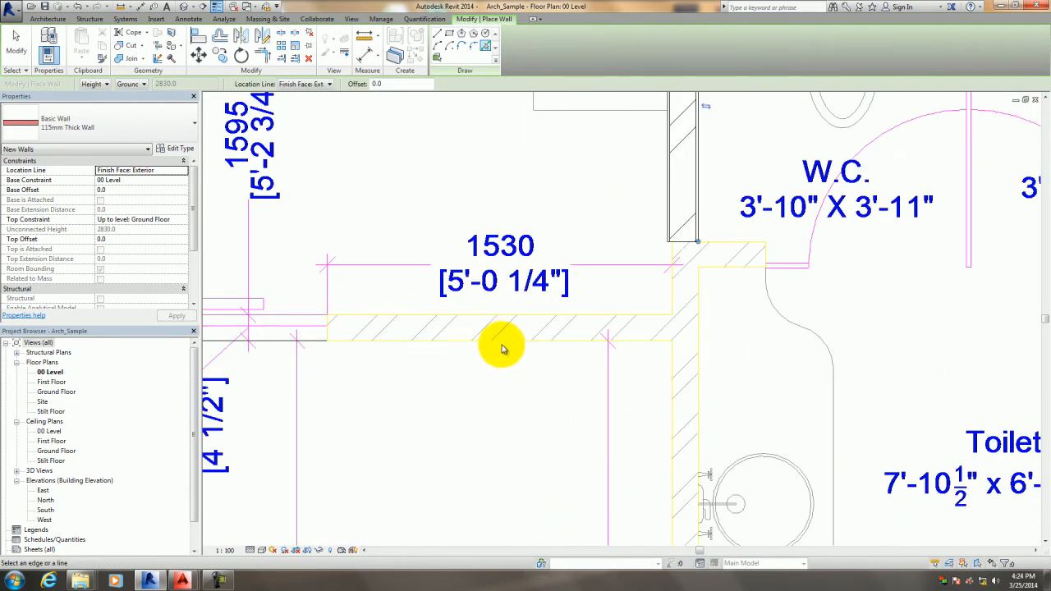
{"action": "left_click", "coordinate": [503, 342]}
{"action": "scroll", "coordinate": [496, 380], "scroll_direction": "down", "scroll_amount": 3}
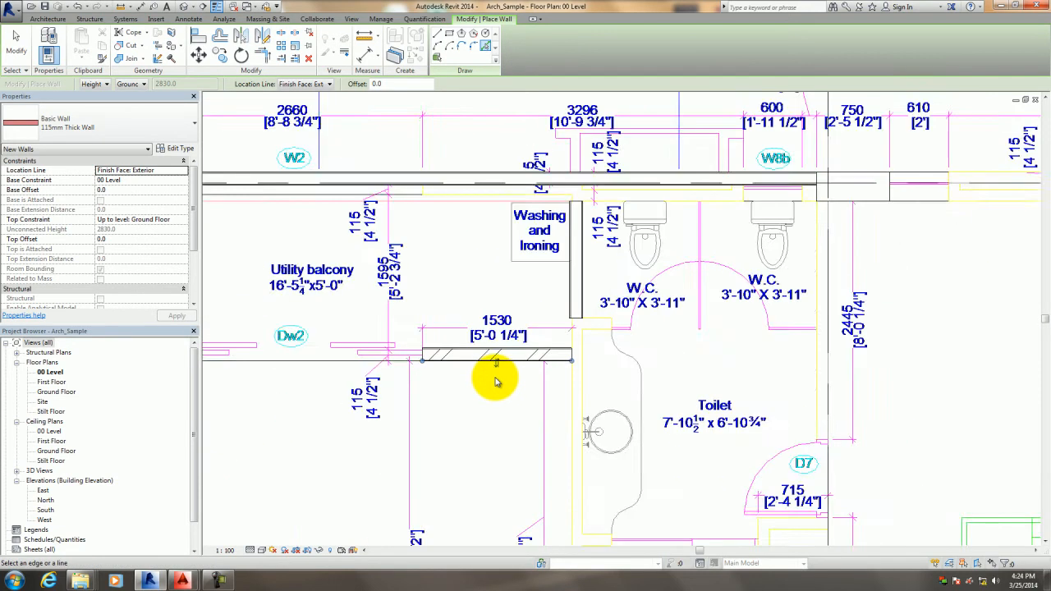
Place 115mm Thick Walls on the picked lines of the toilet's grid 2 side and the bath's 2630 wall.
{"action": "scroll", "coordinate": [708, 348], "scroll_direction": "up", "scroll_amount": 3}
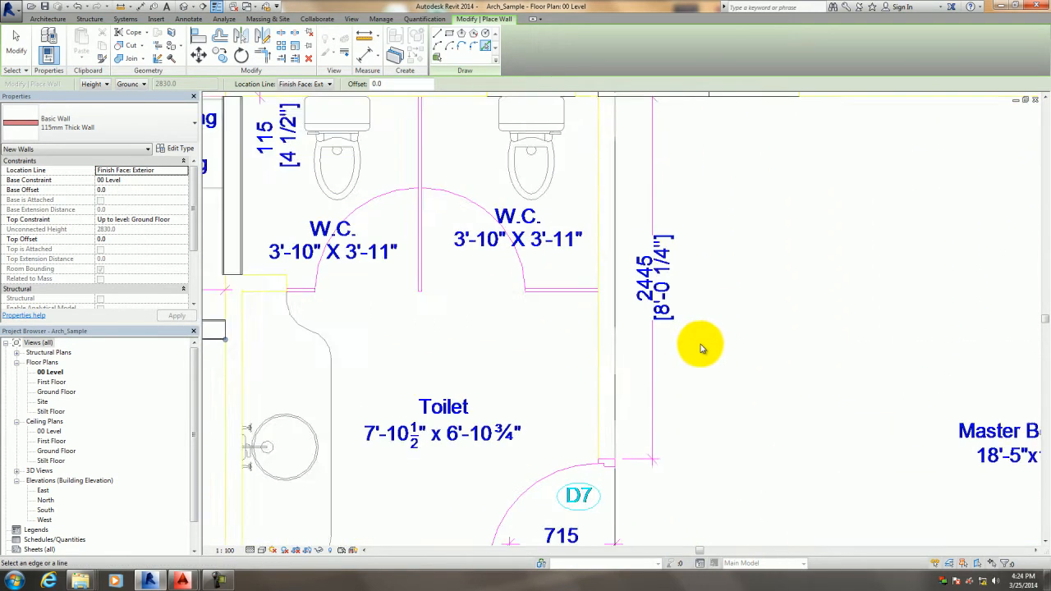
{"action": "left_click", "coordinate": [581, 349]}
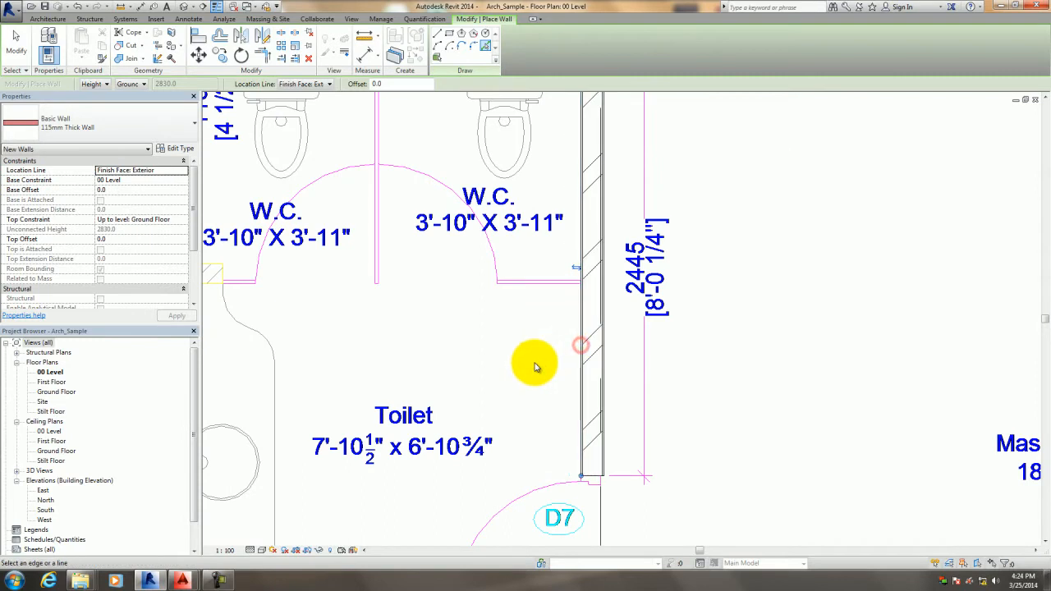
{"action": "scroll", "coordinate": [535, 364], "scroll_direction": "down", "scroll_amount": 3}
{"action": "scroll", "coordinate": [575, 279], "scroll_direction": "down", "scroll_amount": 2}
{"action": "scroll", "coordinate": [517, 403], "scroll_direction": "up", "scroll_amount": 5}
{"action": "left_click", "coordinate": [491, 347]}
{"action": "scroll", "coordinate": [483, 350], "scroll_direction": "down", "scroll_amount": 4}
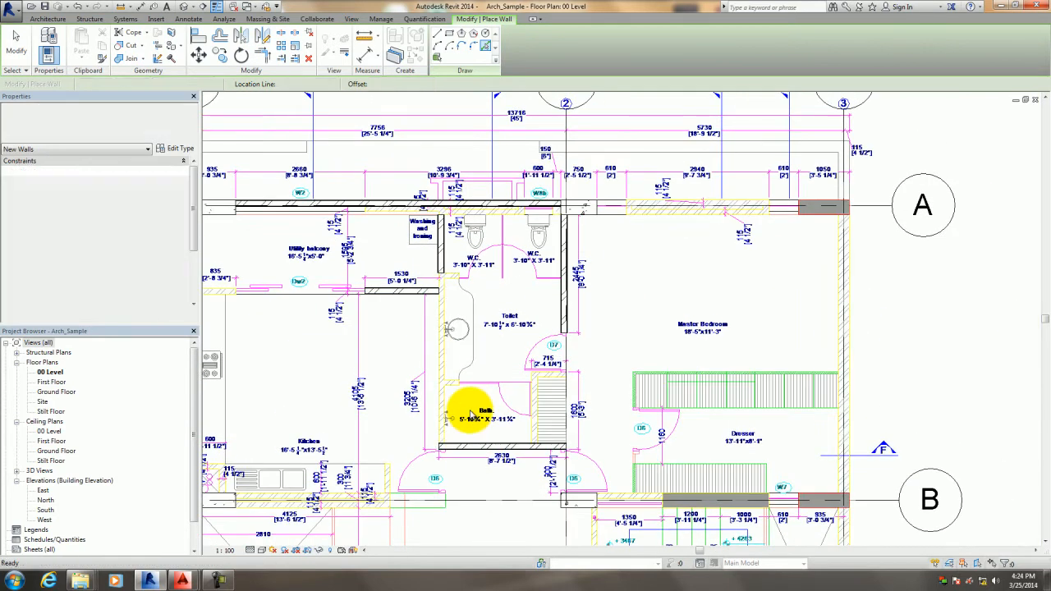
Trim the bath's 2630 wall into corners with the W.C. partition wall and the toilet wall on grid 2.
{"action": "key", "text": "Escape"}
{"action": "left_click", "coordinate": [437, 255], "text": "ctrl"}
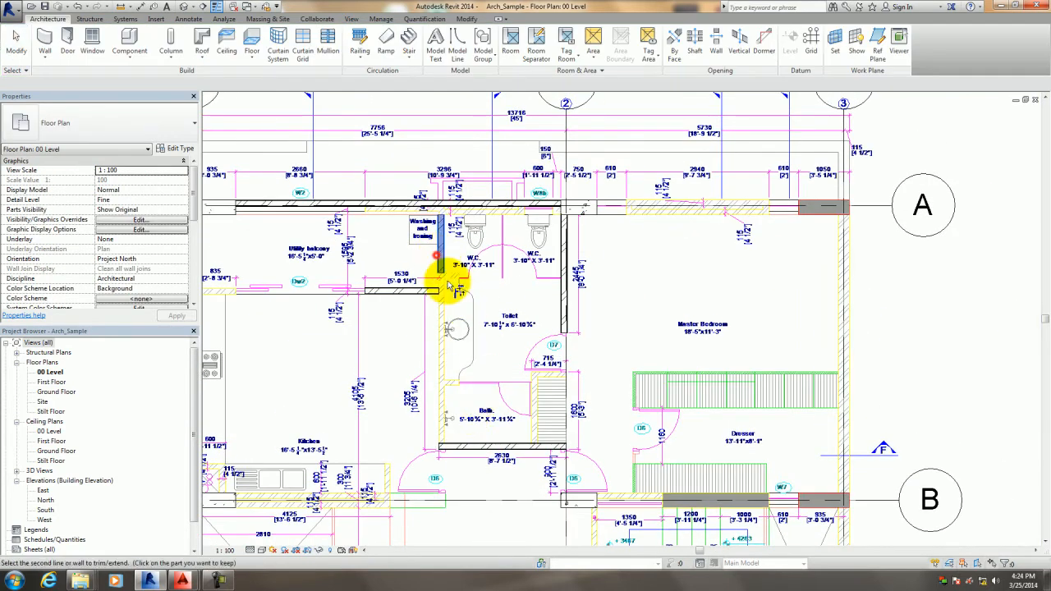
{"action": "left_click", "coordinate": [503, 449]}
{"action": "left_click", "coordinate": [566, 335], "text": "ctrl"}
{"action": "scroll", "coordinate": [510, 364], "scroll_direction": "down", "scroll_amount": 1}
{"action": "middle_click_drag", "start_coordinate": [509, 364], "coordinate": [603, 406]}
Extend the wall between the utility balcony and the kitchen across the Dw2 opening to the grid 1 wall.
{"action": "key", "text": "Escape"}
{"action": "left_click", "coordinate": [542, 375]}
{"action": "middle_click_drag", "start_coordinate": [480, 403], "coordinate": [568, 411]}
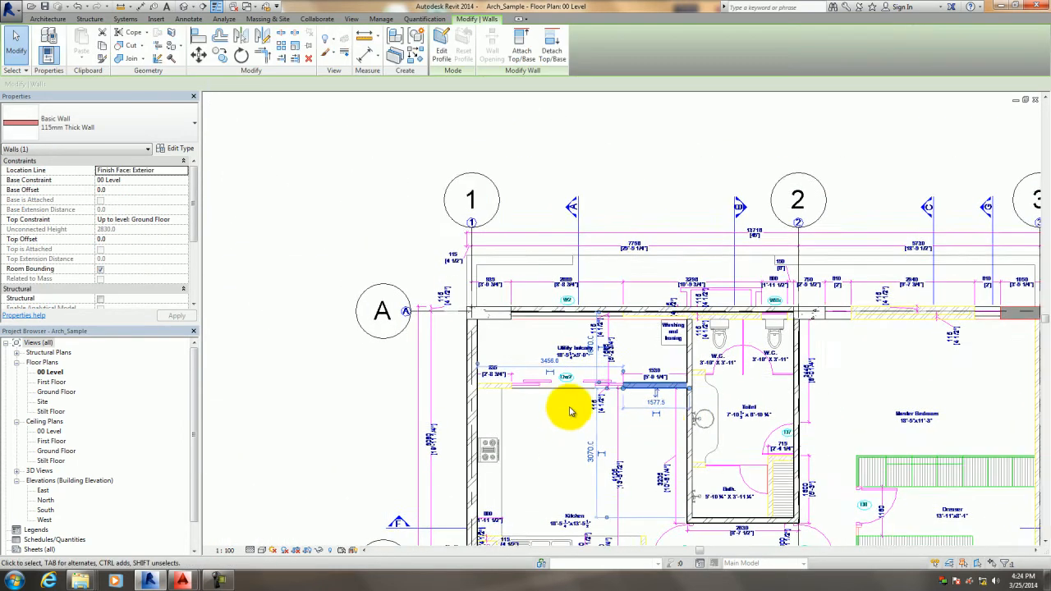
{"action": "scroll", "coordinate": [622, 416], "scroll_direction": "up", "scroll_amount": 2}
{"action": "left_click_drag", "start_coordinate": [649, 375], "coordinate": [428, 378]}
{"action": "left_click", "coordinate": [511, 429]}
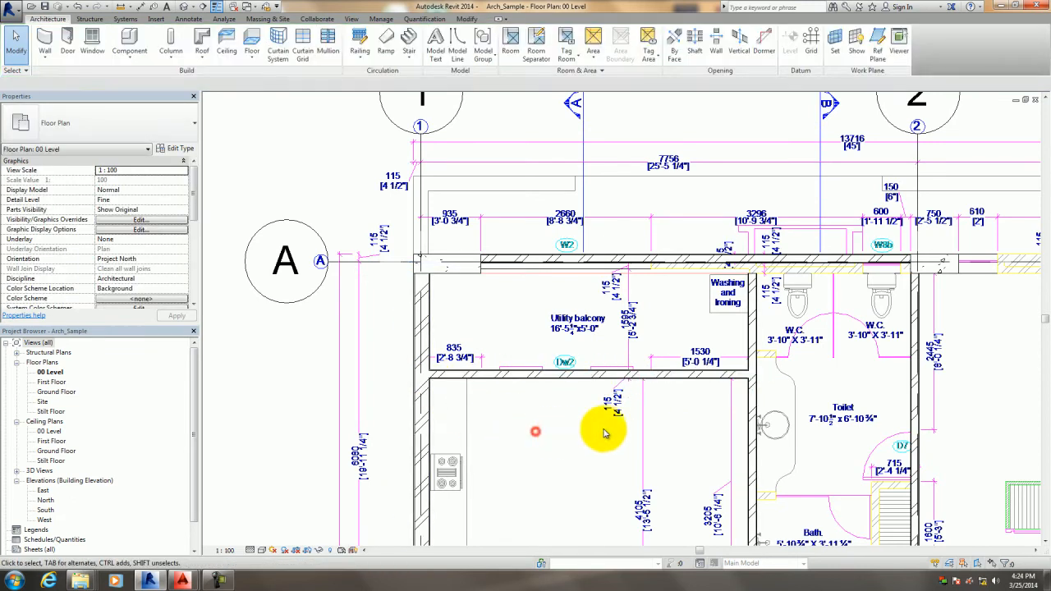
Change the grid A wall between grids 1 and 2 to the 230mm Thick Wall type.
{"action": "middle_click_drag", "start_coordinate": [608, 363], "coordinate": [521, 430]}
{"action": "left_click", "coordinate": [512, 325]}
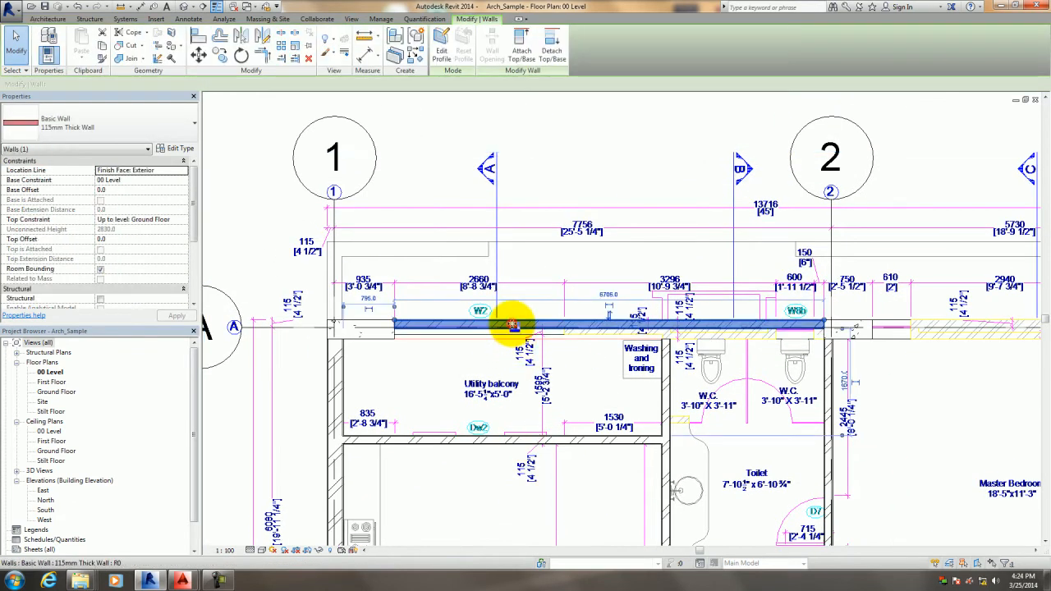
{"action": "left_click", "coordinate": [135, 125]}
{"action": "left_click", "coordinate": [74, 183]}
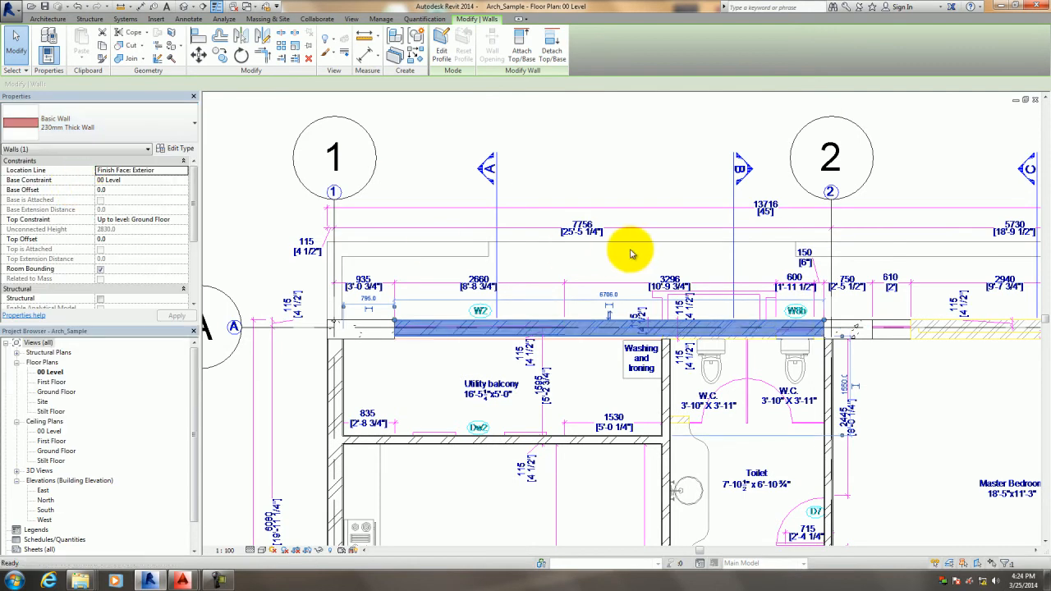
{"action": "left_click", "coordinate": [632, 252]}
Extend the wall between the washing area and the W.C. up to the grid A wall.
{"action": "scroll", "coordinate": [491, 365], "scroll_direction": "down", "scroll_amount": 2}
{"action": "middle_click_drag", "start_coordinate": [509, 399], "coordinate": [492, 288]}
{"action": "scroll", "coordinate": [664, 270], "scroll_direction": "up", "scroll_amount": 5}
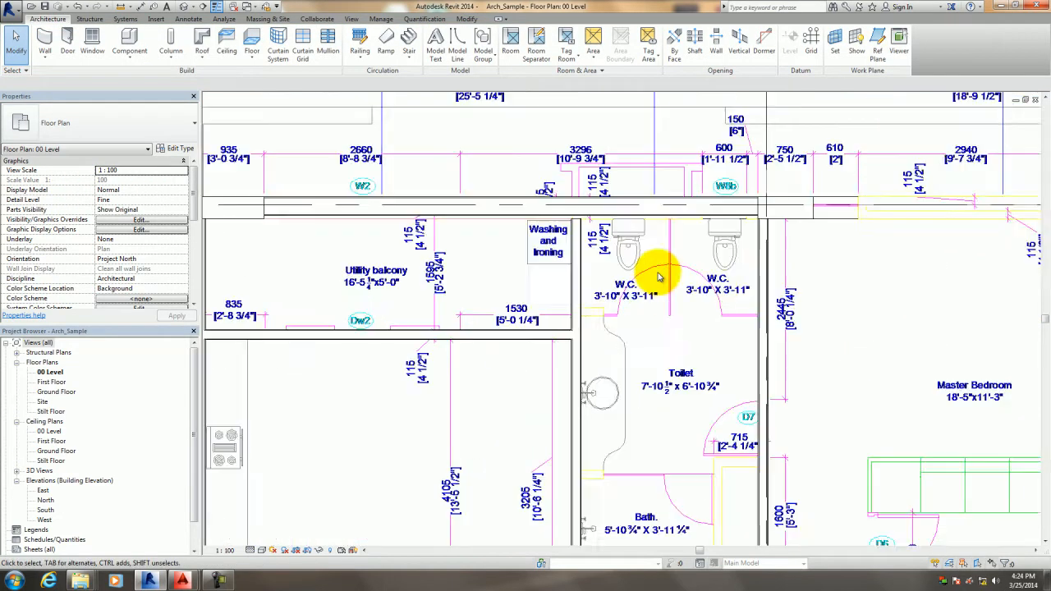
{"action": "left_click", "coordinate": [523, 370]}
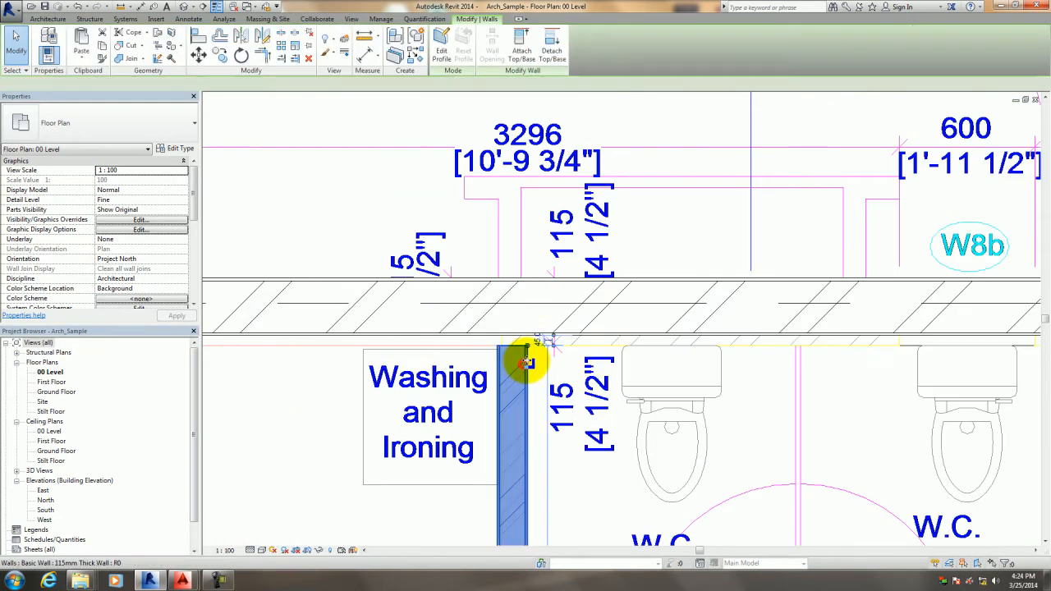
{"action": "scroll", "coordinate": [557, 388], "scroll_direction": "down", "scroll_amount": 5}
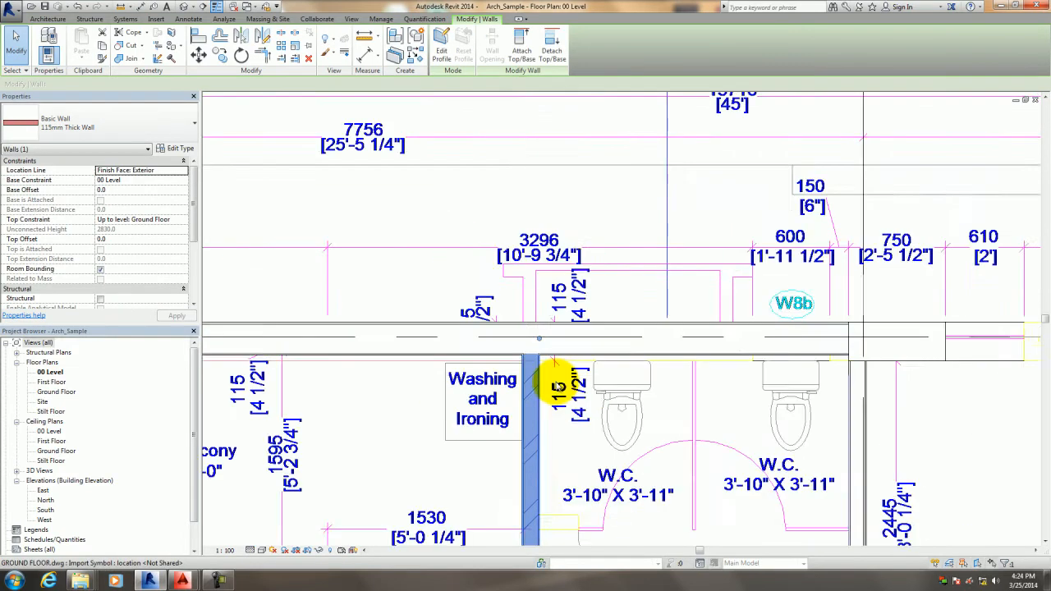
{"action": "left_click", "coordinate": [532, 302]}
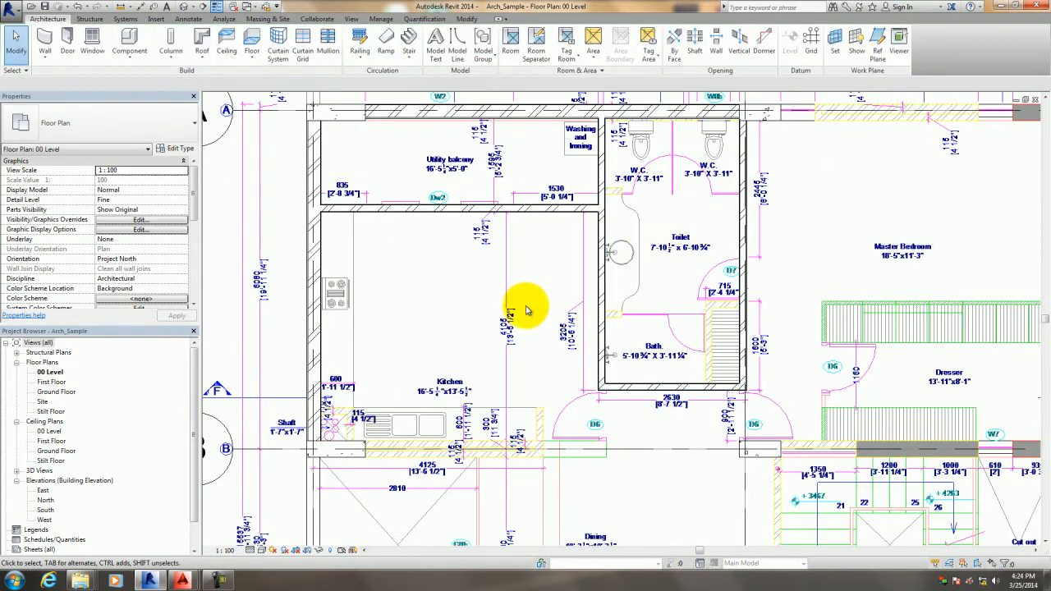
Place two parallel 115mm Thick Walls on the picked inner and outer wall lines behind the kitchen sink along grid B.
{"action": "middle_click_drag", "start_coordinate": [507, 330], "coordinate": [567, 302]}
{"action": "scroll", "coordinate": [460, 414], "scroll_direction": "up", "scroll_amount": 2}
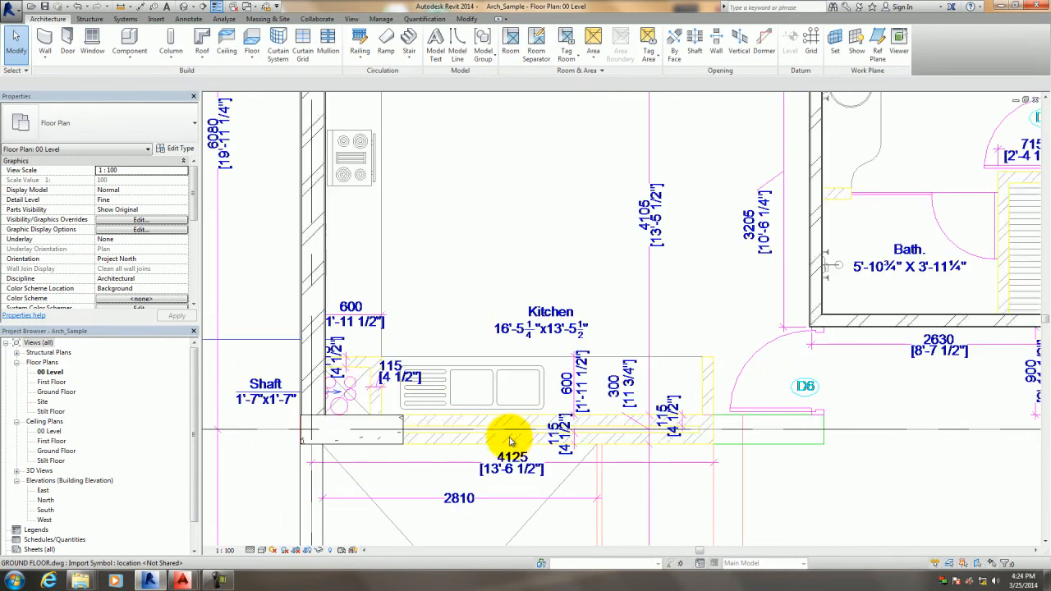
{"action": "scroll", "coordinate": [500, 403], "scroll_direction": "up", "scroll_amount": 1}
{"action": "scroll", "coordinate": [500, 410], "scroll_direction": "down", "scroll_amount": 3}
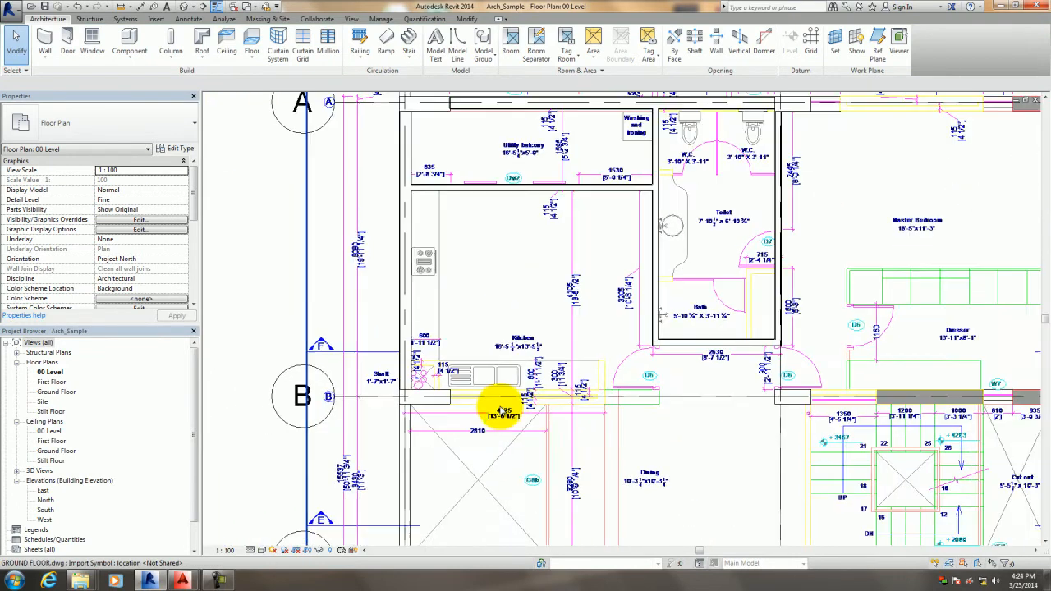
{"action": "key", "text": "a"}
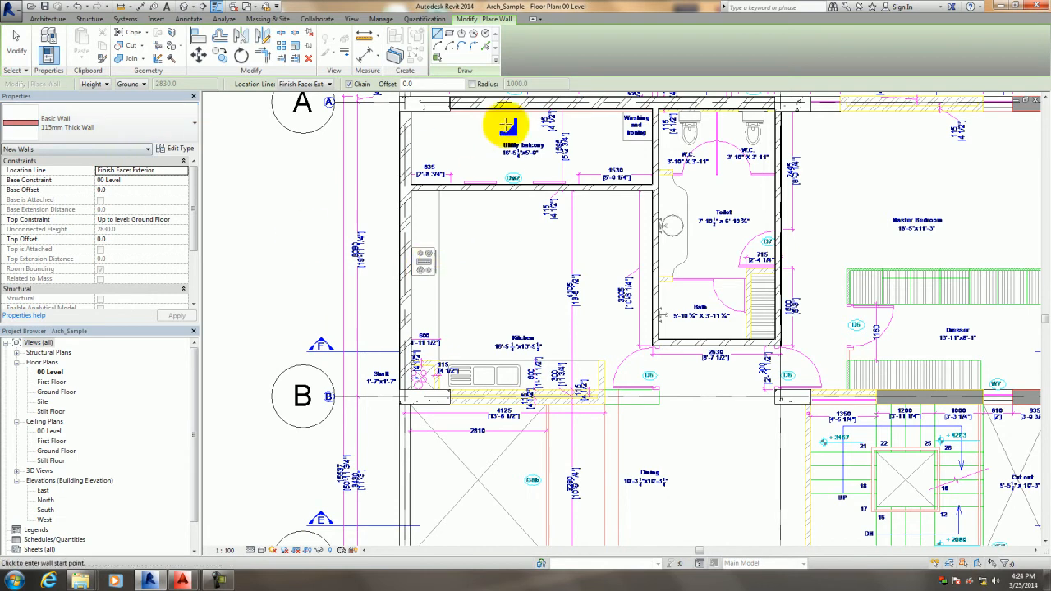
{"action": "left_click", "coordinate": [485, 46]}
{"action": "scroll", "coordinate": [519, 427], "scroll_direction": "up", "scroll_amount": 4}
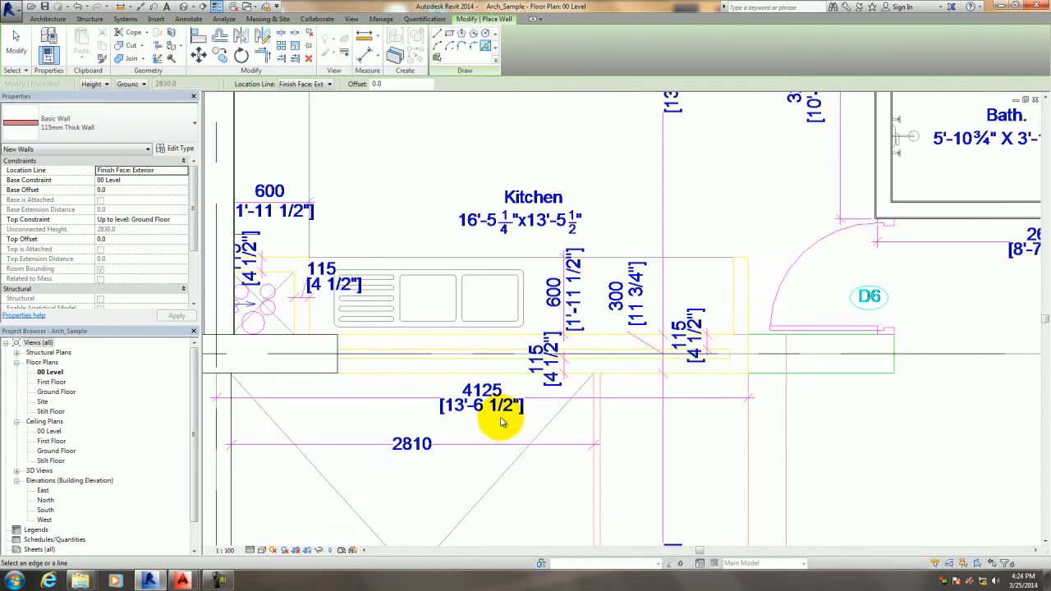
{"action": "left_click", "coordinate": [453, 337]}
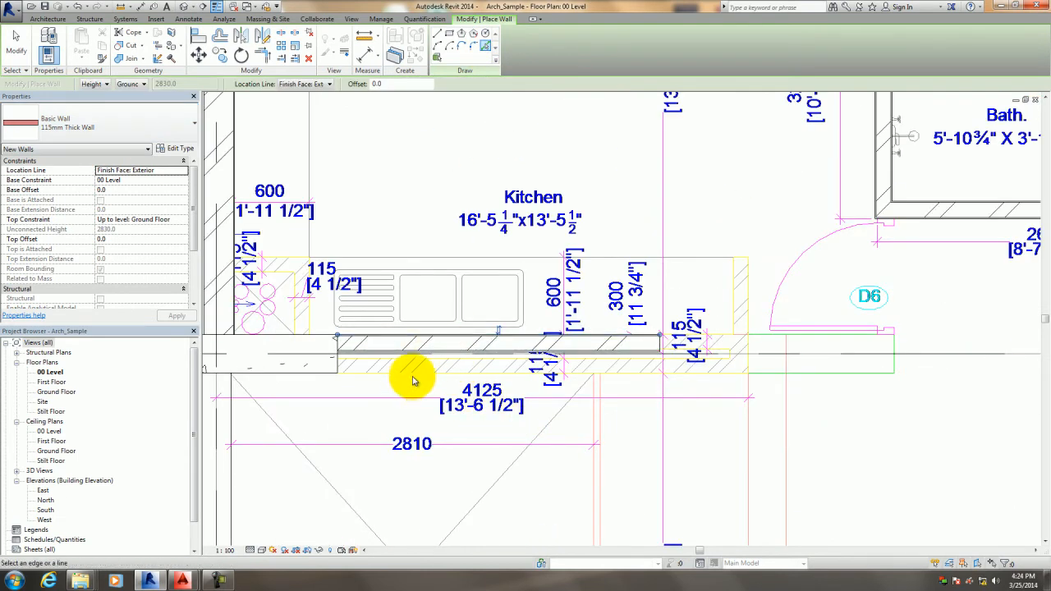
{"action": "left_click", "coordinate": [413, 380]}
{"action": "middle_click_drag", "start_coordinate": [707, 404], "coordinate": [626, 448]}
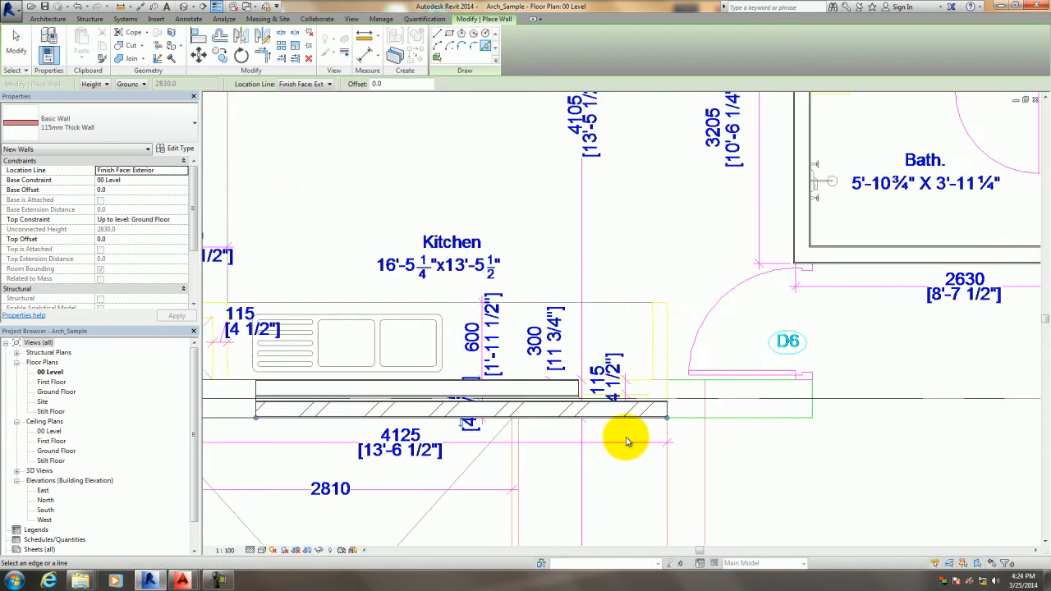
Add the short 115mm Thick Wall return at the D6 end of the kitchen counter and extend the inner grid B wall to it.
{"action": "key", "text": "Escape"}
{"action": "middle_click_drag", "start_coordinate": [681, 340], "coordinate": [677, 376]}
{"action": "key", "text": "Escape"}
{"action": "left_click", "coordinate": [558, 422]}
{"action": "scroll", "coordinate": [567, 416], "scroll_direction": "up", "scroll_amount": 2}
{"action": "left_click_drag", "start_coordinate": [563, 410], "coordinate": [682, 413]}
{"action": "key", "text": "Escape"}
{"action": "scroll", "coordinate": [817, 462], "scroll_direction": "down", "scroll_amount": 4}
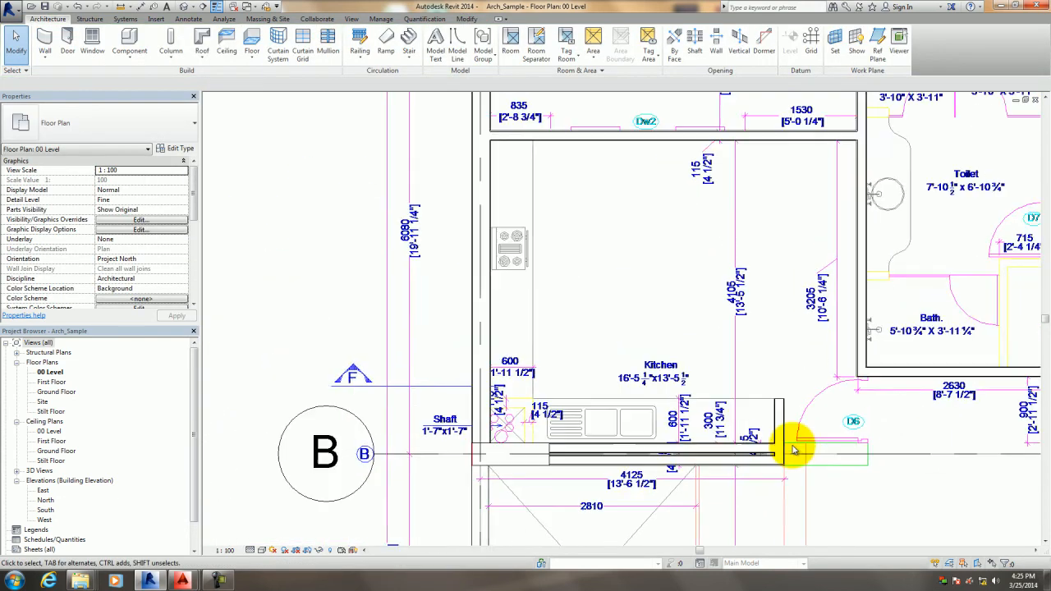
Open the 3D view in shaded display and examine how the wall tops meet the structural slab and beams.
{"action": "scroll", "coordinate": [708, 438], "scroll_direction": "up", "scroll_amount": 2}
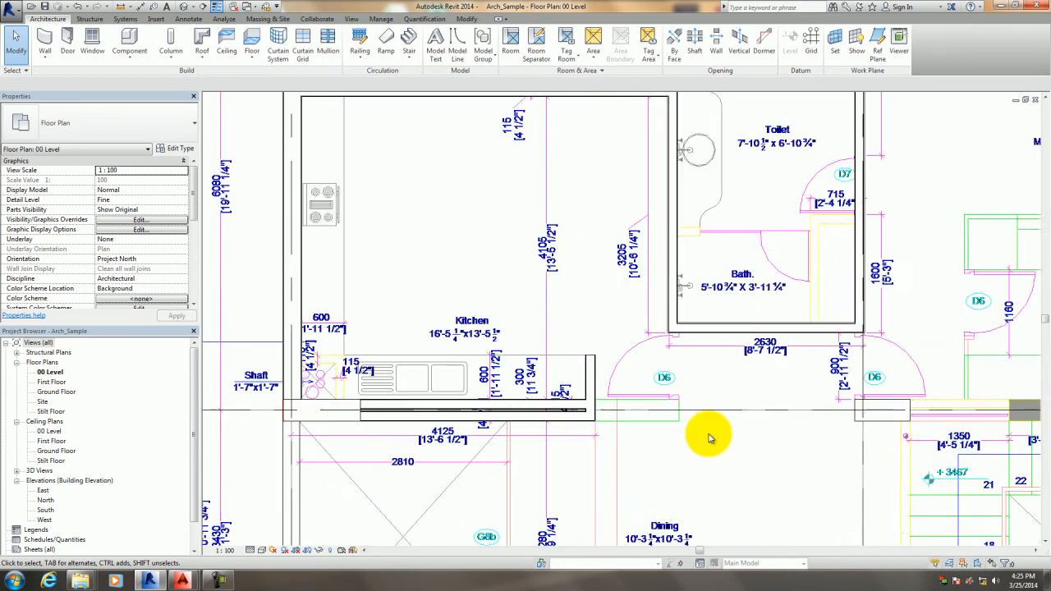
{"action": "left_click", "coordinate": [185, 8]}
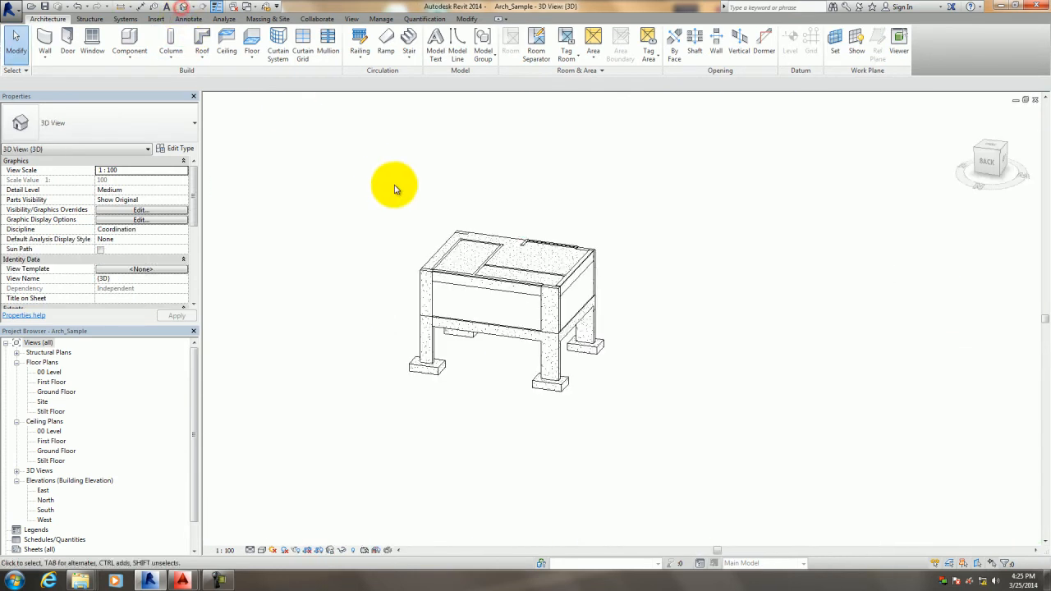
{"action": "middle_click_drag", "start_coordinate": [635, 388], "coordinate": [312, 366], "text": "shift"}
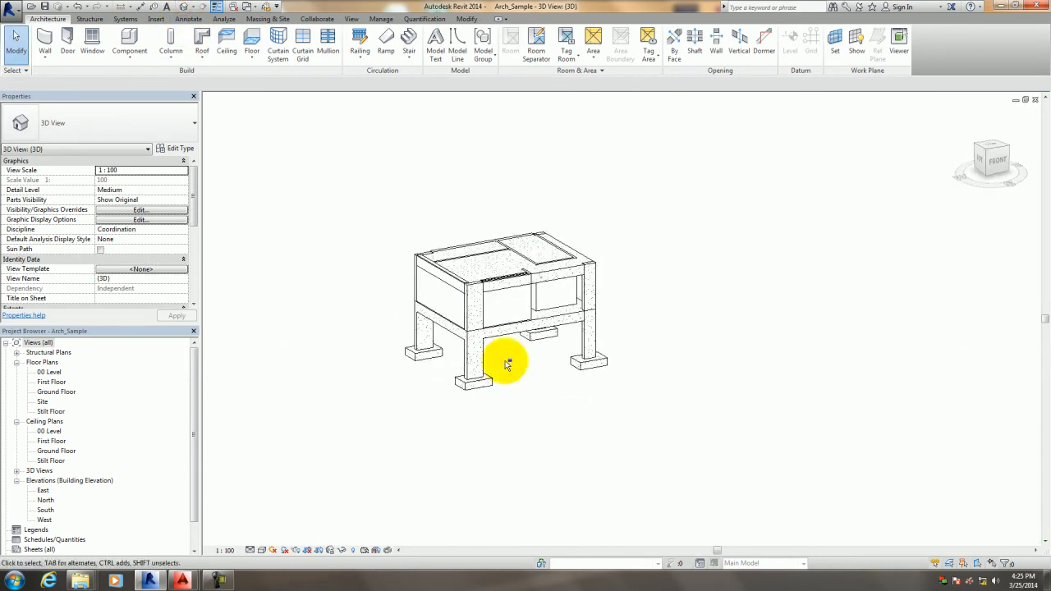
{"action": "scroll", "coordinate": [529, 368], "scroll_direction": "up", "scroll_amount": 3}
{"action": "key", "text": "d"}
{"action": "middle_click_drag", "start_coordinate": [532, 406], "coordinate": [422, 479], "text": "shift"}
{"action": "scroll", "coordinate": [369, 368], "scroll_direction": "up", "scroll_amount": 3}
{"action": "scroll", "coordinate": [448, 431], "scroll_direction": "up", "scroll_amount": 3}
{"action": "middle_click_drag", "start_coordinate": [447, 379], "coordinate": [492, 450]}
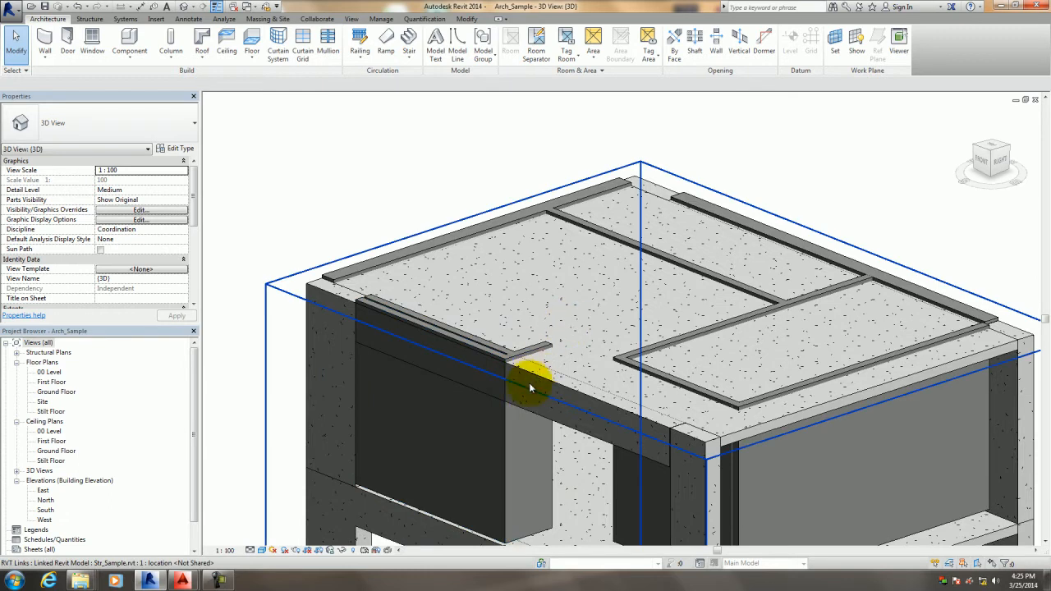
{"action": "scroll", "coordinate": [534, 378], "scroll_direction": "down", "scroll_amount": 3}
{"action": "scroll", "coordinate": [539, 353], "scroll_direction": "up", "scroll_amount": 3}
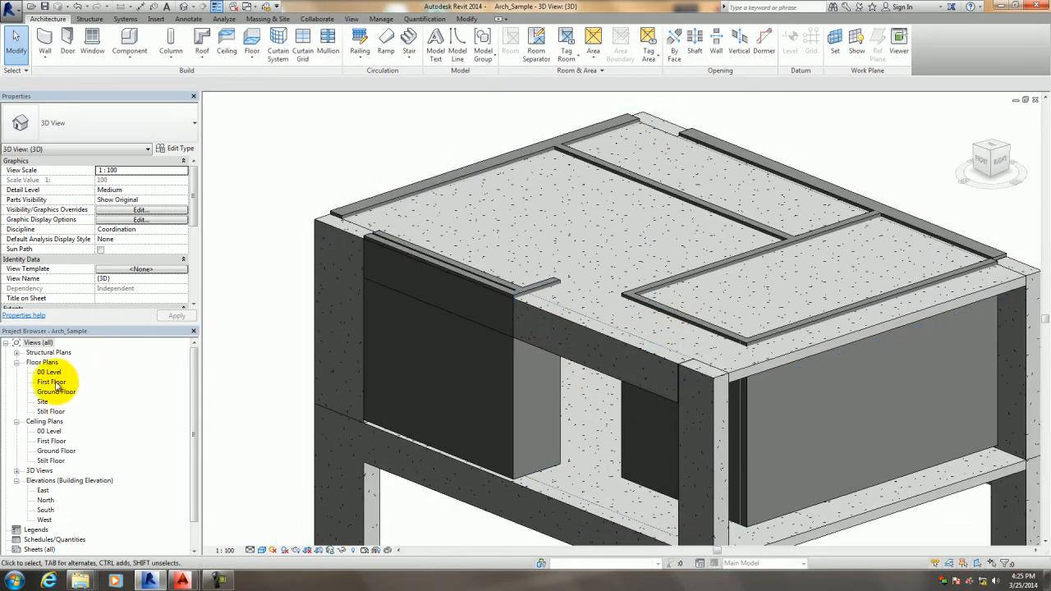
Open the North and East elevations to check the wall heights against the floor levels and beams.
{"action": "double_click", "coordinate": [48, 502]}
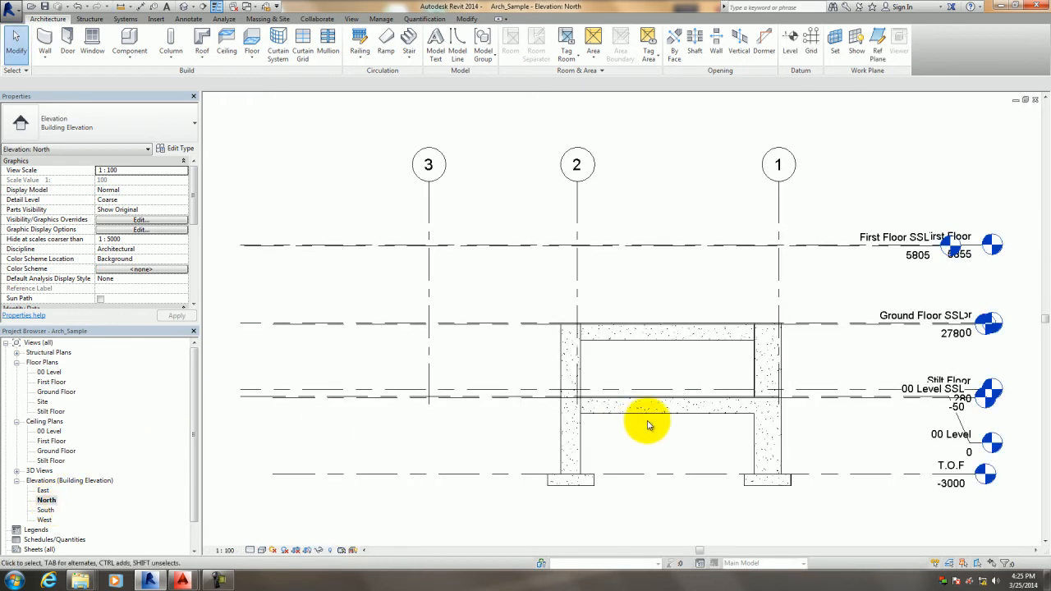
{"action": "double_click", "coordinate": [42, 491]}
{"action": "middle_click_drag", "start_coordinate": [601, 425], "coordinate": [345, 425]}
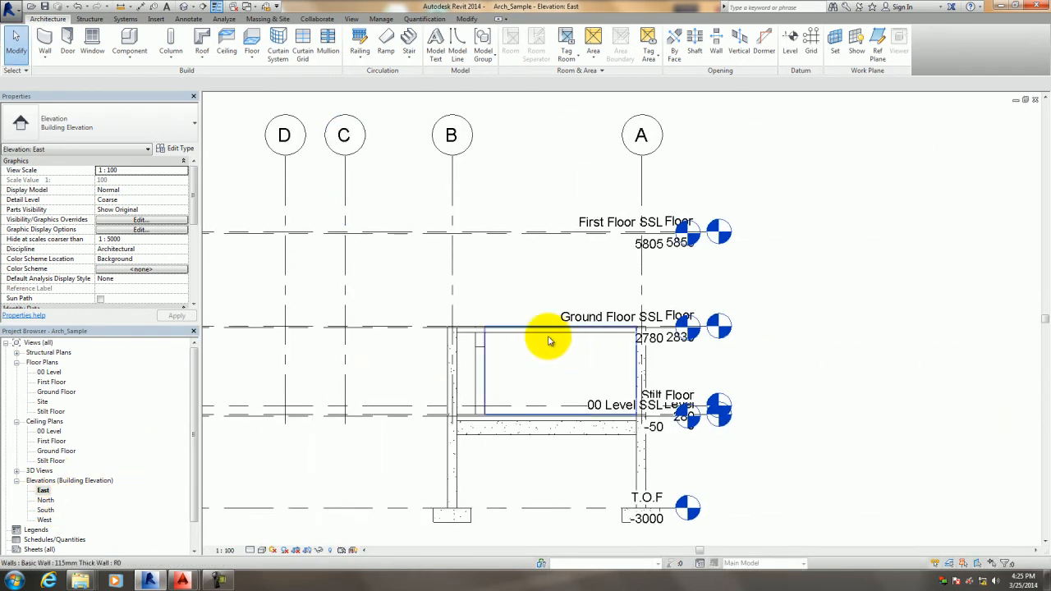
Show the East elevation shaded at Fine detail and set the 115mm Thick Wall's Top Offset to -50.
{"action": "left_click", "coordinate": [262, 549]}
{"action": "left_click", "coordinate": [287, 517]}
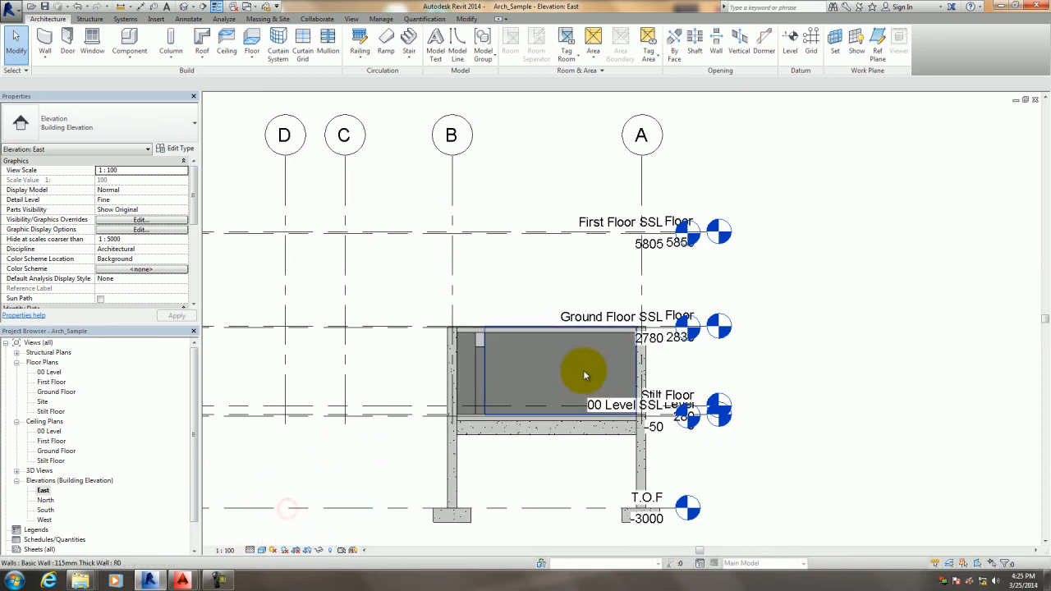
{"action": "left_click", "coordinate": [549, 367]}
{"action": "scroll", "coordinate": [546, 368], "scroll_direction": "up", "scroll_amount": 3}
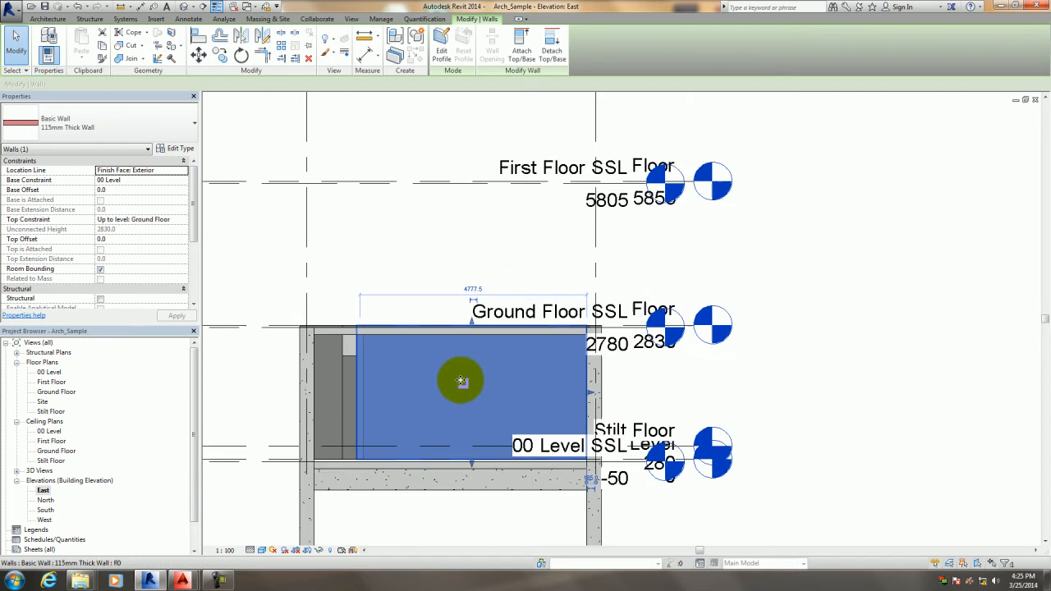
{"action": "scroll", "coordinate": [456, 378], "scroll_direction": "up", "scroll_amount": 3}
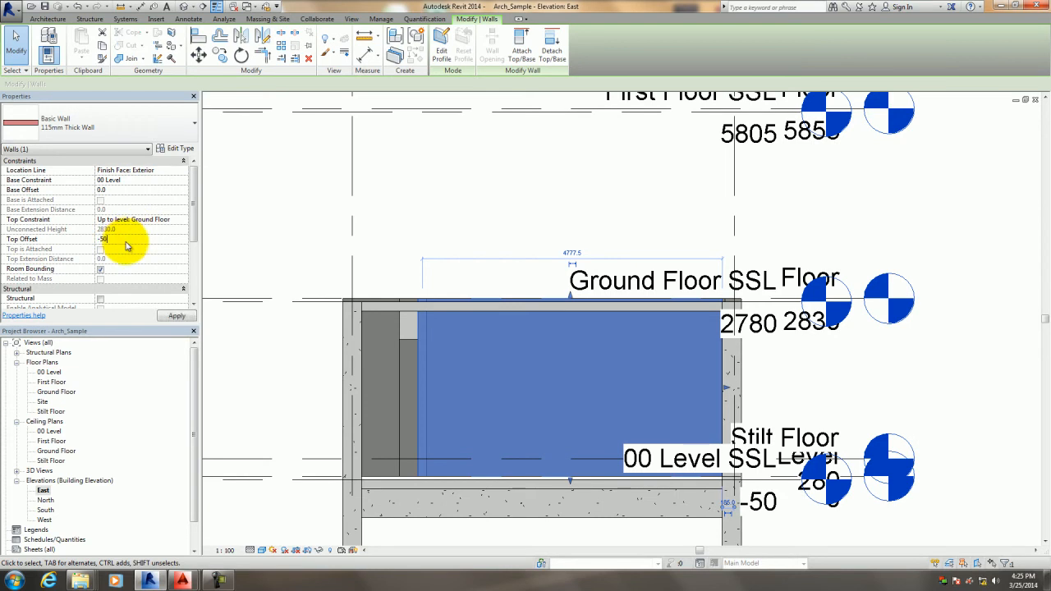
{"action": "key", "text": "Return"}
{"action": "left_click", "coordinate": [534, 216]}
{"action": "scroll", "coordinate": [510, 300], "scroll_direction": "up", "scroll_amount": 3}
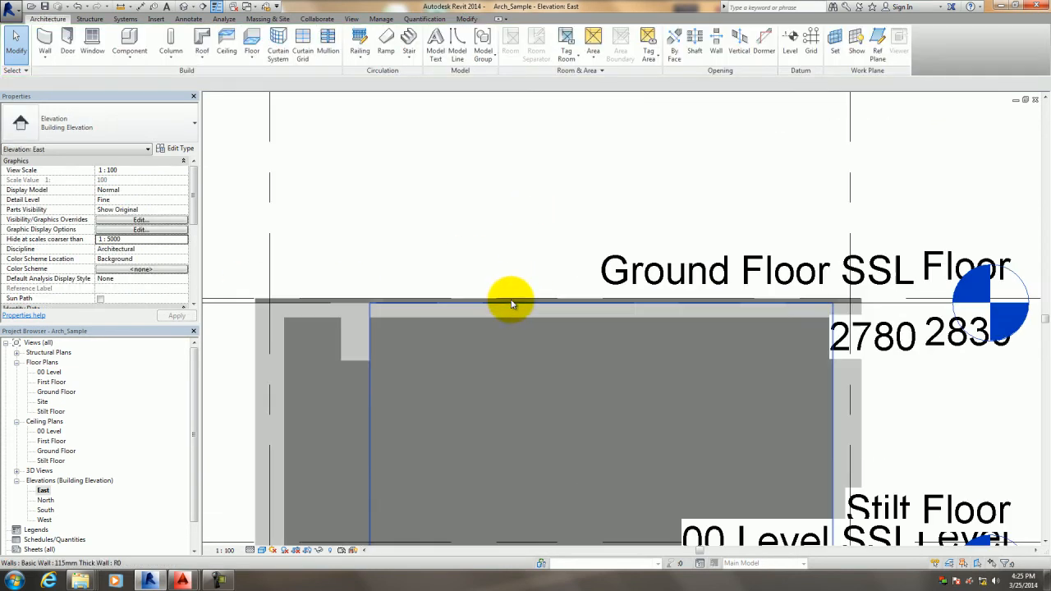
Lower the same 115mm Thick Wall's top to the underside of the slab, for a Top Offset of -200.
{"action": "left_click", "coordinate": [507, 337]}
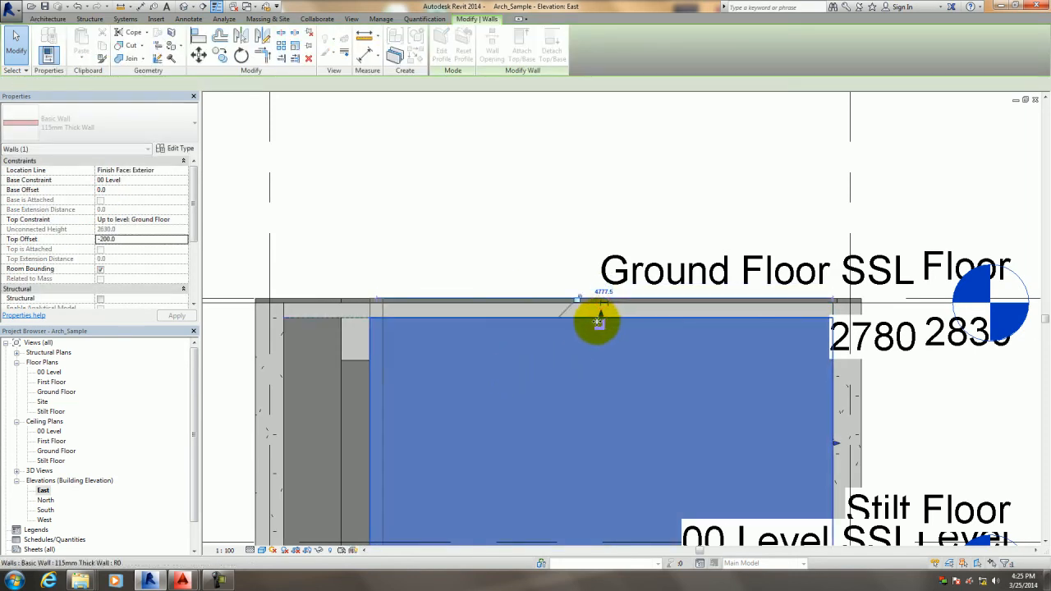
{"action": "left_click", "coordinate": [504, 250]}
{"action": "left_click", "coordinate": [465, 340]}
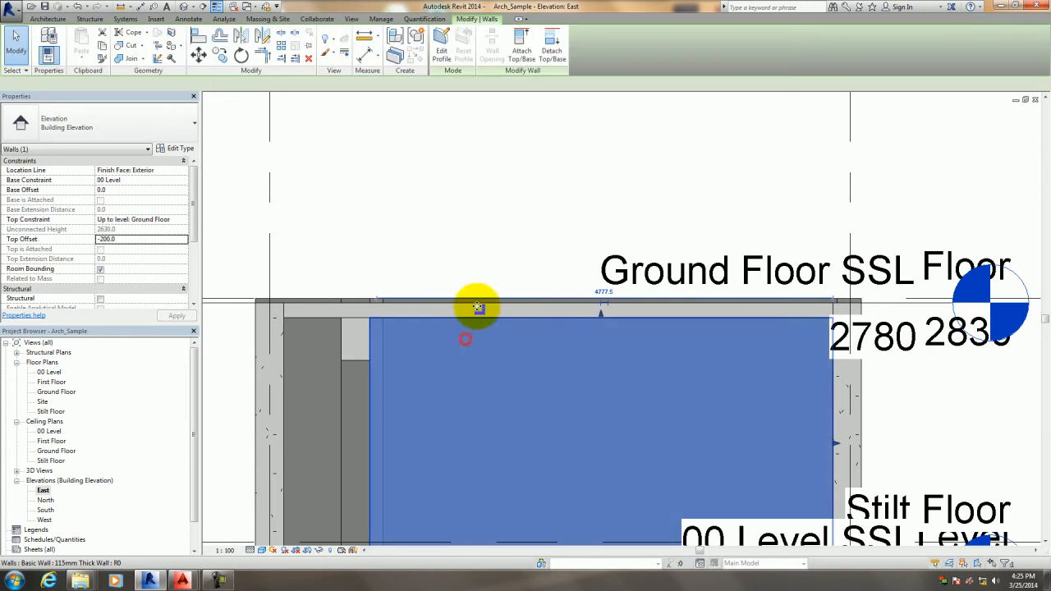
{"action": "left_click", "coordinate": [506, 262]}
In the 3D view, lower the top of the short 115mm Thick Wall return so it stops below the slab and beam.
{"action": "left_click", "coordinate": [185, 8]}
{"action": "scroll", "coordinate": [495, 272], "scroll_direction": "up", "scroll_amount": 5}
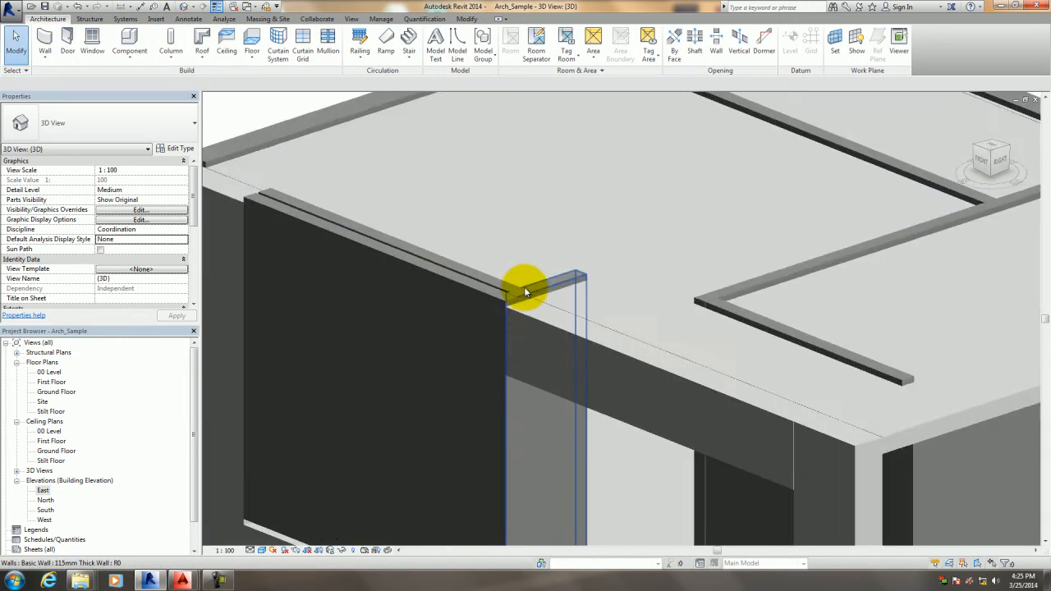
{"action": "left_click", "coordinate": [540, 285]}
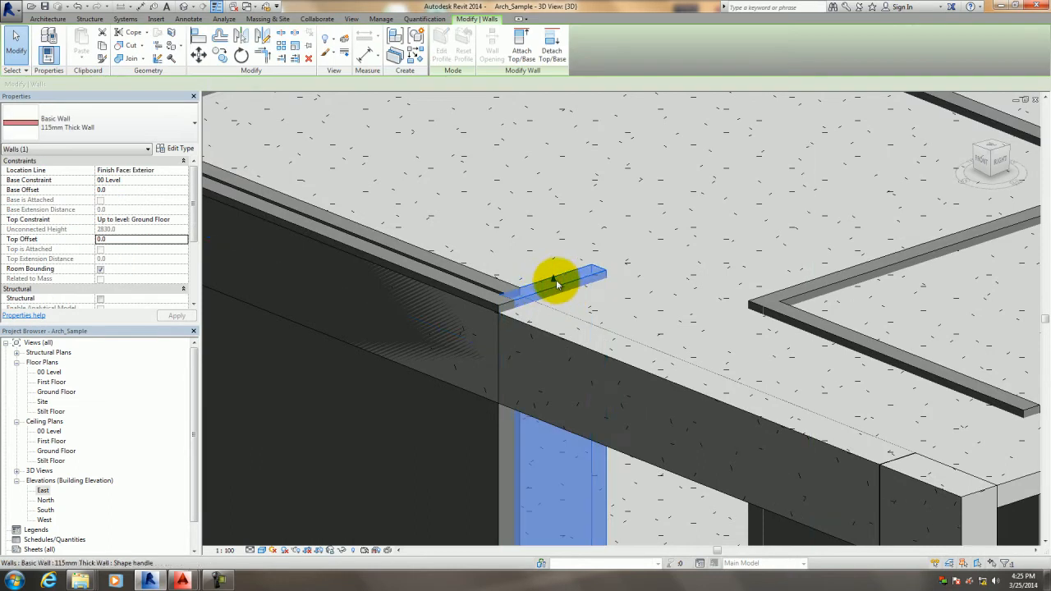
{"action": "left_click_drag", "start_coordinate": [556, 284], "coordinate": [556, 323]}
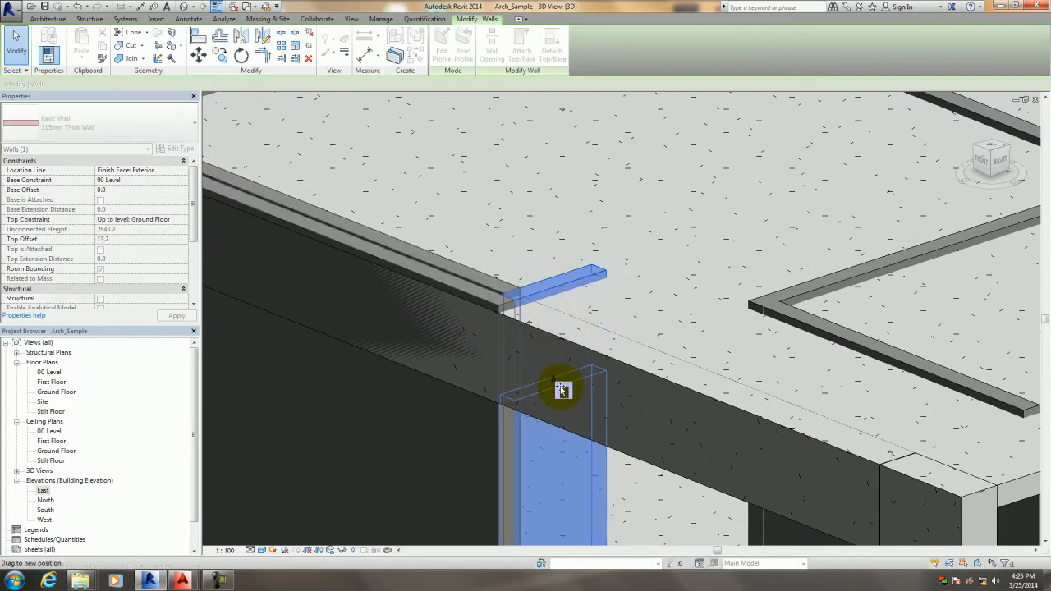
{"action": "left_click_drag", "start_coordinate": [563, 398], "coordinate": [558, 391]}
{"action": "middle_click_drag", "start_coordinate": [556, 384], "coordinate": [650, 315]}
{"action": "key", "text": "Escape"}
Lower the top of the outer parallel 115mm Thick Wall to the beam's underside, for a Top Offset of -650.
{"action": "left_click", "coordinate": [515, 376]}
{"action": "middle_click_drag", "start_coordinate": [477, 347], "coordinate": [570, 255]}
{"action": "left_click_drag", "start_coordinate": [604, 160], "coordinate": [591, 245]}
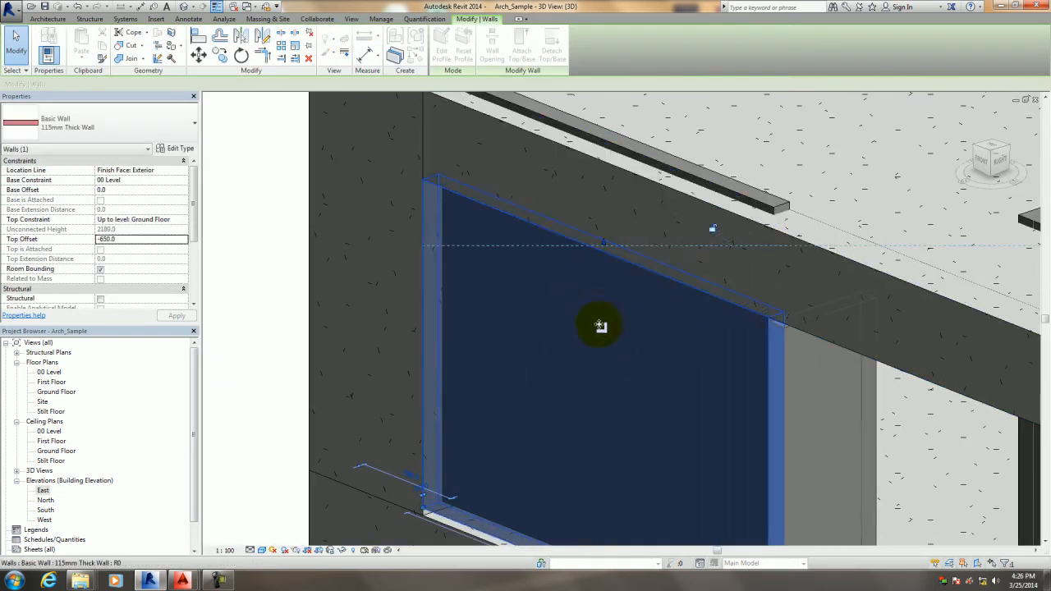
{"action": "key", "text": "Escape"}
{"action": "middle_click_drag", "start_coordinate": [608, 324], "coordinate": [670, 219]}
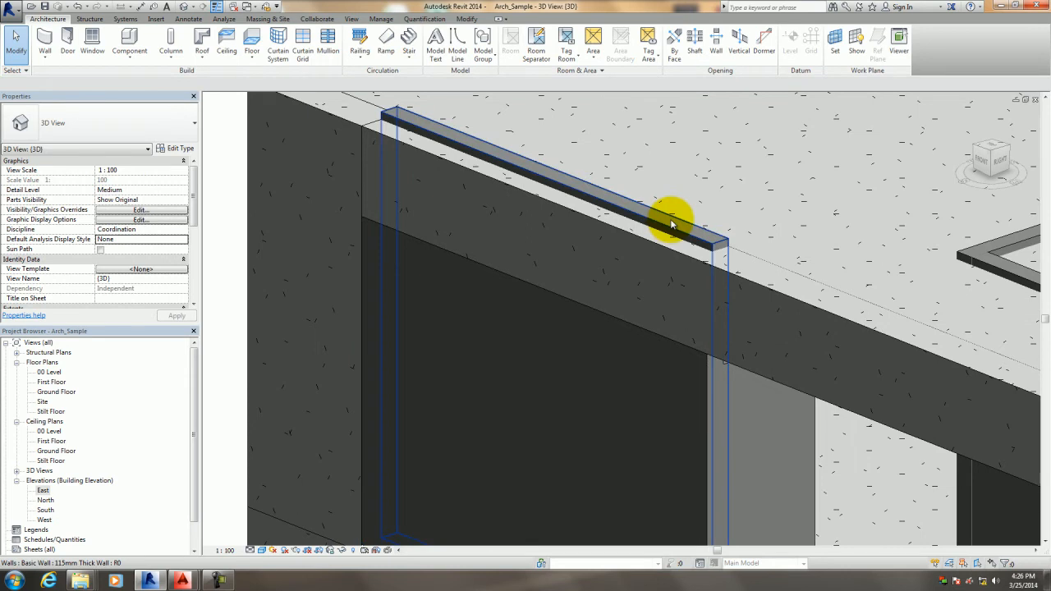
Lower the top of the inner parallel 115mm Thick Wall to the underside of the same beam.
{"action": "left_click", "coordinate": [670, 219]}
{"action": "left_click_drag", "start_coordinate": [554, 170], "coordinate": [537, 278]}
{"action": "left_click_drag", "start_coordinate": [515, 314], "coordinate": [521, 328]}
{"action": "scroll", "coordinate": [522, 329], "scroll_direction": "down", "scroll_amount": 5}
{"action": "key", "text": "Escape"}
Turn on the 3D view's section box and pull in one side face to cut through the slab and walls.
{"action": "middle_click_drag", "start_coordinate": [516, 348], "coordinate": [463, 318], "text": "shift"}
{"action": "scroll", "coordinate": [472, 298], "scroll_direction": "down", "scroll_amount": 2}
{"action": "left_click_drag", "start_coordinate": [195, 206], "coordinate": [194, 274]}
{"action": "left_click", "coordinate": [99, 212]}
{"action": "scroll", "coordinate": [411, 432], "scroll_direction": "down", "scroll_amount": 3}
{"action": "left_click", "coordinate": [415, 421]}
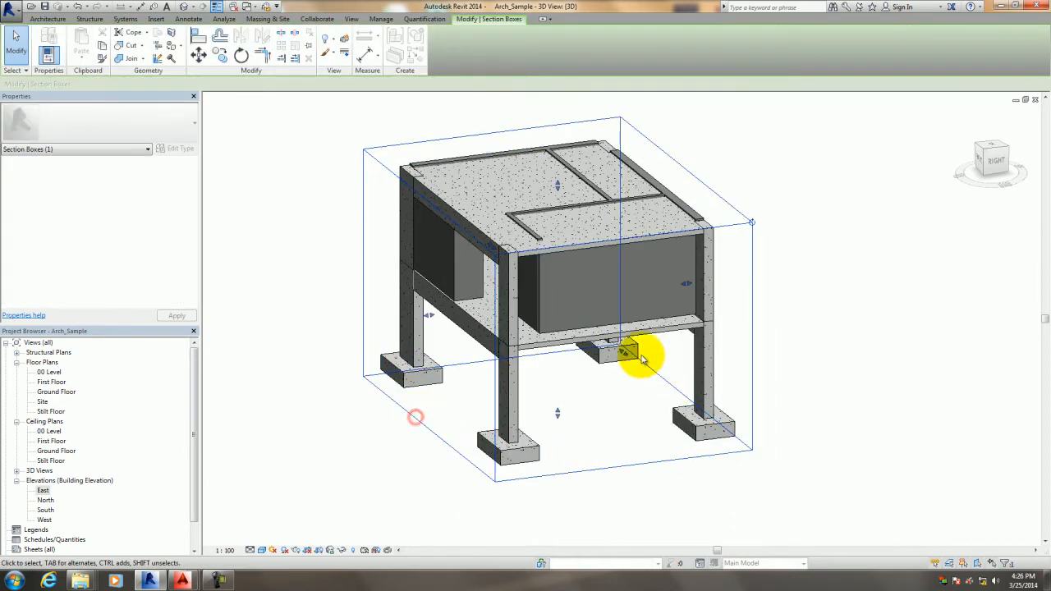
{"action": "left_click", "coordinate": [624, 352]}
{"action": "middle_click_drag", "start_coordinate": [575, 298], "coordinate": [548, 484], "text": "shift"}
{"action": "scroll", "coordinate": [587, 357], "scroll_direction": "up", "scroll_amount": 2}
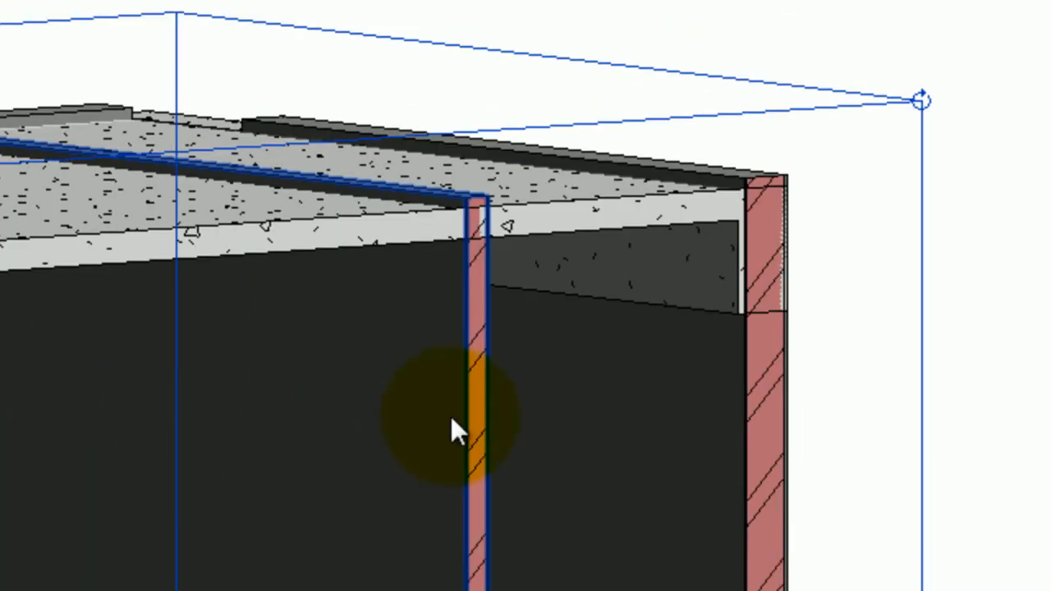
Lower the top of the sectioned 115mm Thick Wall partition to the slab's underside, for a Top Offset of -200.
{"action": "left_click", "coordinate": [452, 417]}
{"action": "scroll", "coordinate": [207, 195], "scroll_direction": "up", "scroll_amount": 4}
{"action": "left_click_drag", "start_coordinate": [126, 106], "coordinate": [109, 345]}
{"action": "scroll", "coordinate": [637, 493], "scroll_direction": "up", "scroll_amount": 2}
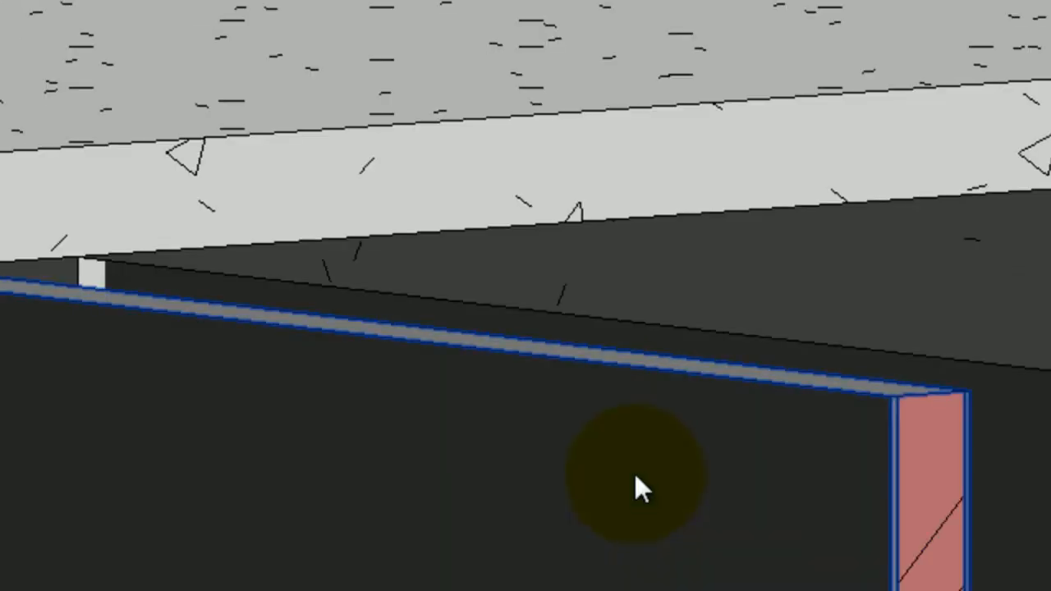
{"action": "left_click", "coordinate": [690, 212]}
{"action": "left_click", "coordinate": [749, 381]}
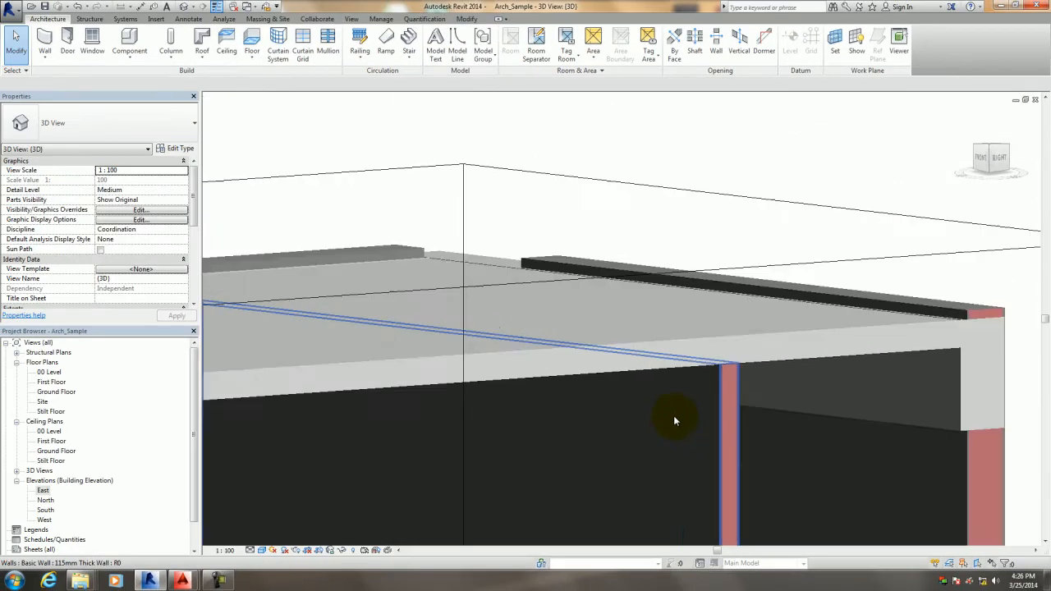
{"action": "mouse_move", "coordinate": [673, 419]}
{"action": "middle_mouse_down"}
{"action": "mouse_move", "coordinate": [674, 363]}
{"action": "mouse_move", "coordinate": [723, 320]}
{"action": "mouse_move", "coordinate": [786, 324]}
{"action": "middle_mouse_up"}
{"action": "left_click", "coordinate": [674, 363]}
{"action": "scroll", "coordinate": [722, 323], "scroll_direction": "down", "scroll_amount": 2}
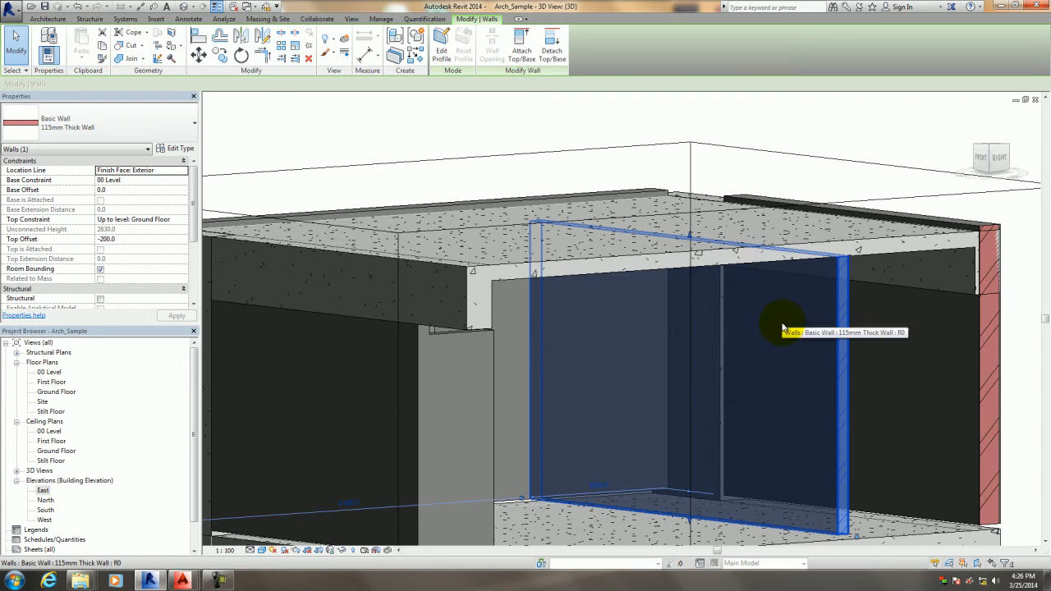
{"action": "key", "text": "Escape"}
Set the Top Offset of the long 230mm Thick Wall behind the partition to -200.
{"action": "scroll", "coordinate": [742, 235], "scroll_direction": "up", "scroll_amount": 4}
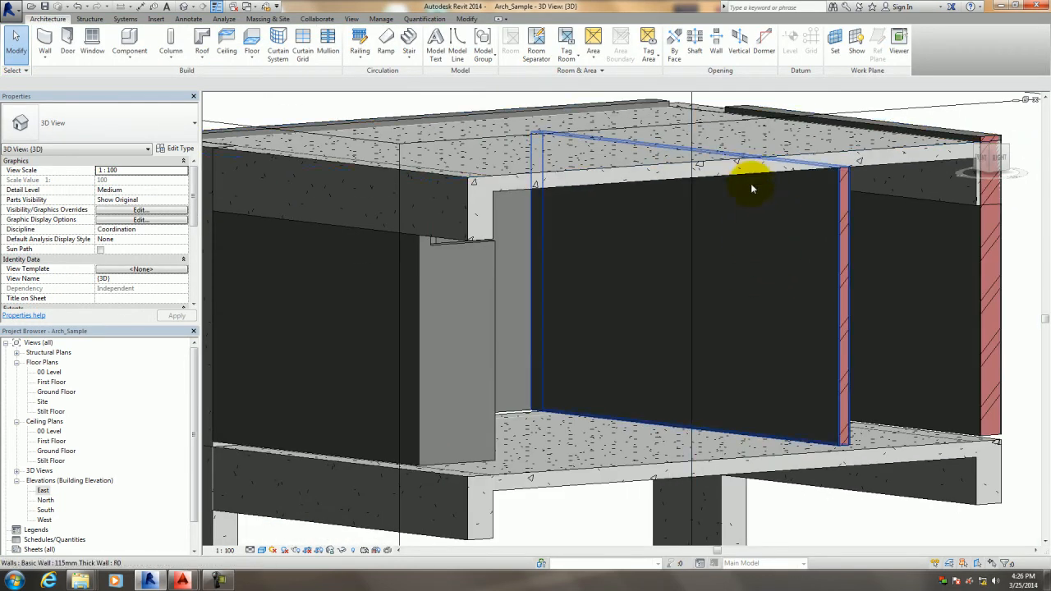
{"action": "middle_click_drag", "start_coordinate": [770, 245], "coordinate": [808, 219]}
{"action": "middle_click_drag", "start_coordinate": [724, 249], "coordinate": [680, 265], "text": "shift"}
{"action": "left_click", "coordinate": [680, 261]}
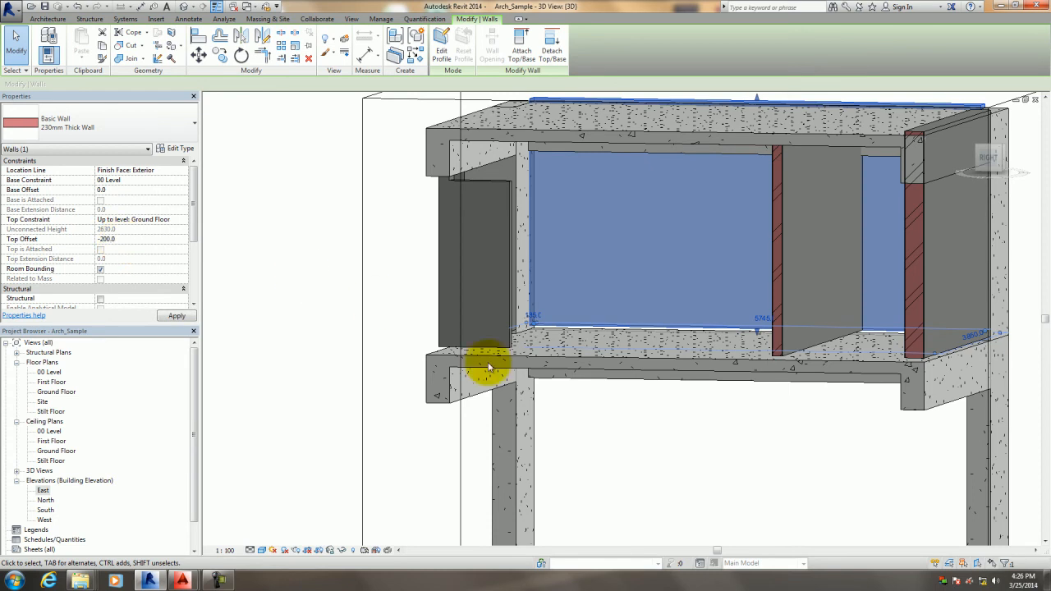
{"action": "left_click", "coordinate": [636, 423]}
Give the sectioned 115mm Thick Wall partition a negative Base Offset so its base reaches the structural slab.
{"action": "middle_click_drag", "start_coordinate": [641, 427], "coordinate": [819, 425], "text": "shift"}
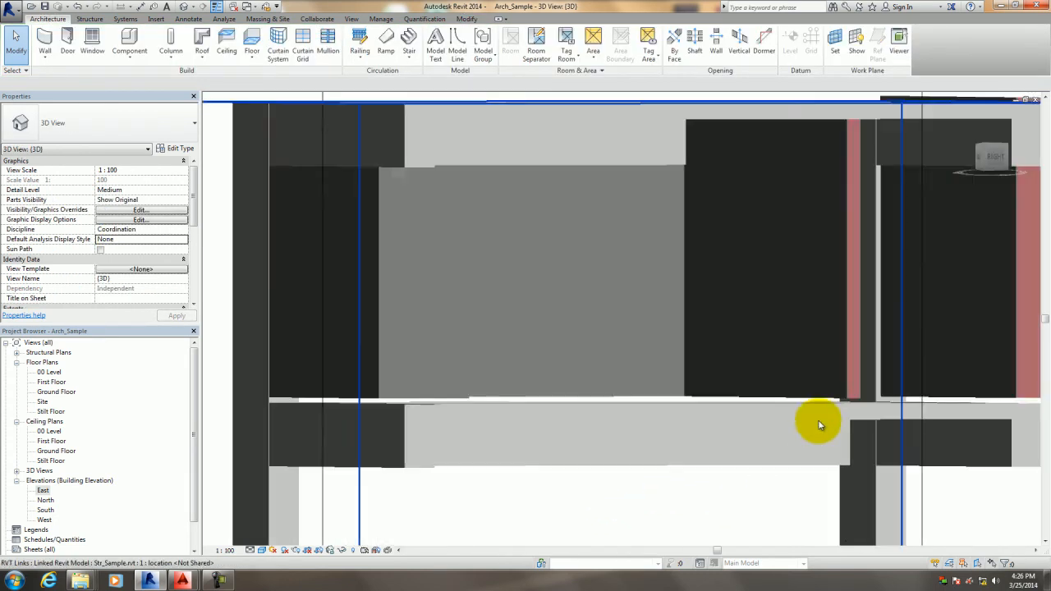
{"action": "scroll", "coordinate": [819, 425], "scroll_direction": "up", "scroll_amount": 2}
{"action": "middle_click_drag", "start_coordinate": [758, 377], "coordinate": [690, 426]}
{"action": "scroll", "coordinate": [675, 381], "scroll_direction": "down", "scroll_amount": 1}
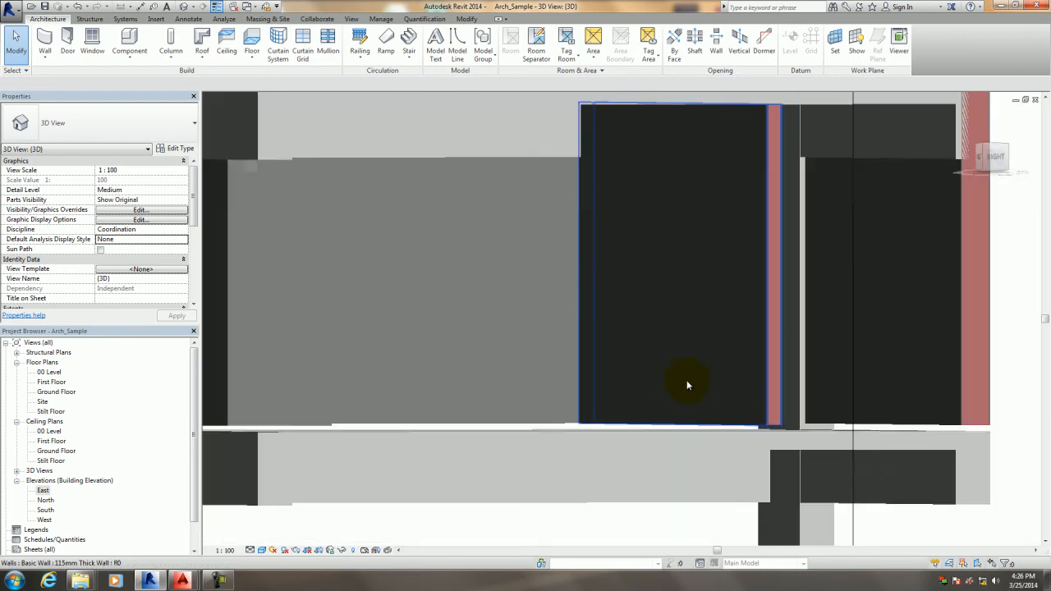
{"action": "scroll", "coordinate": [675, 384], "scroll_direction": "down", "scroll_amount": 3}
{"action": "left_click", "coordinate": [711, 394]}
{"action": "scroll", "coordinate": [658, 382], "scroll_direction": "up", "scroll_amount": 2}
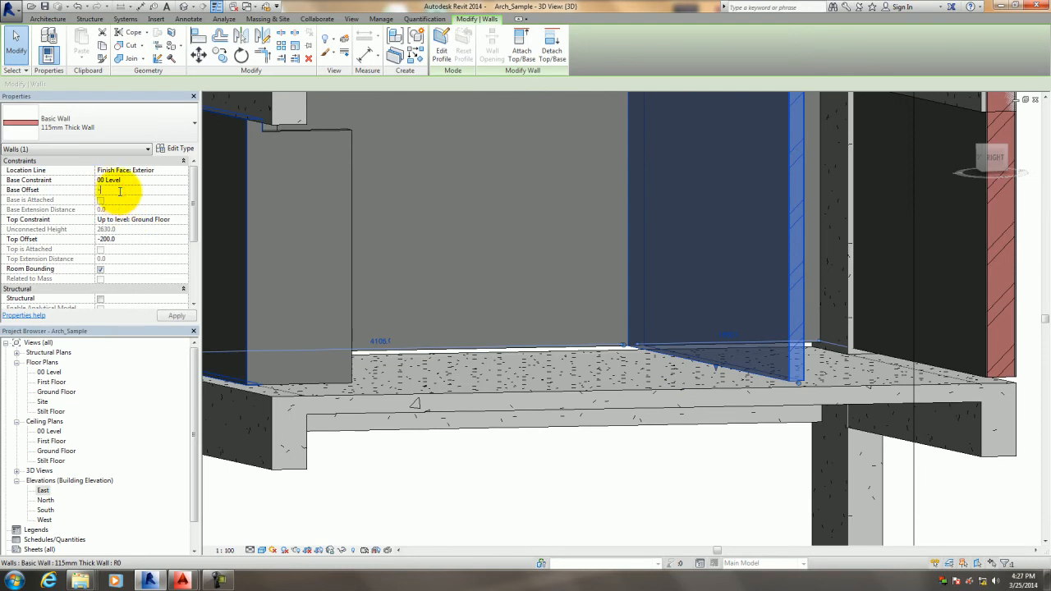
{"action": "left_click", "coordinate": [629, 482]}
Select all the walls of the storey together with a crossing selection in the sectioned 3D view.
{"action": "scroll", "coordinate": [629, 481], "scroll_direction": "down", "scroll_amount": 3}
{"action": "scroll", "coordinate": [775, 403], "scroll_direction": "up", "scroll_amount": 2}
{"action": "left_click_drag", "start_coordinate": [869, 333], "coordinate": [541, 336]}
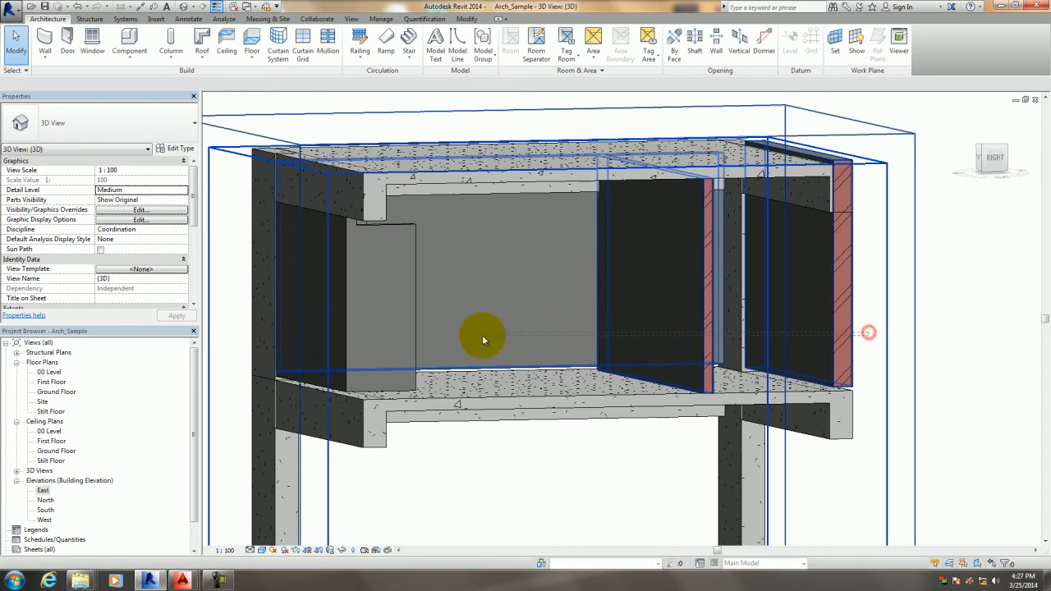
{"action": "left_click_drag", "start_coordinate": [276, 335], "coordinate": [279, 335]}
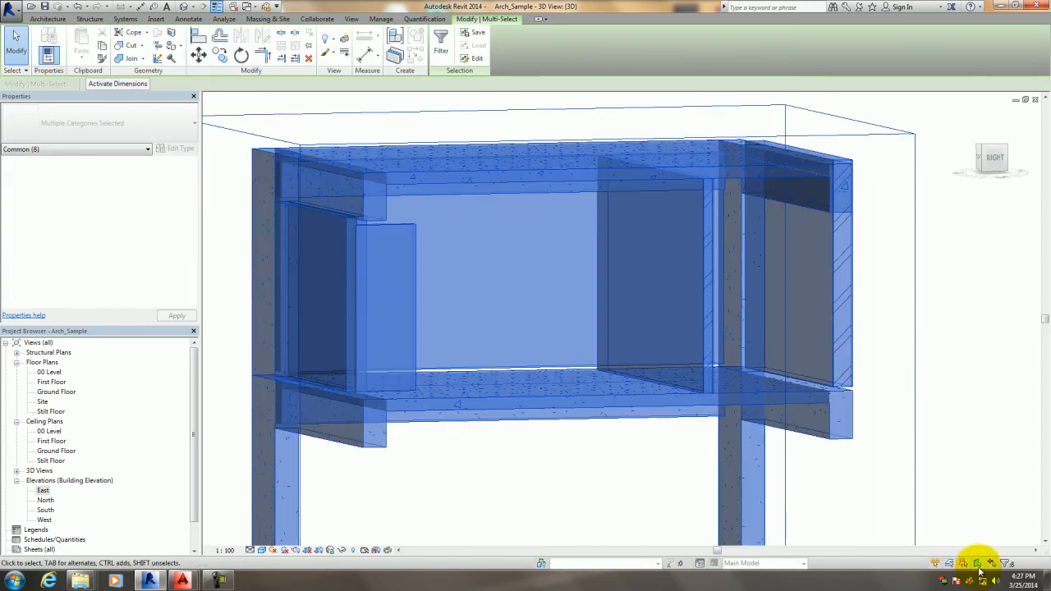
Filter the selection down to walls only and set their base offset to -50.
{"action": "left_click", "coordinate": [1007, 564]}
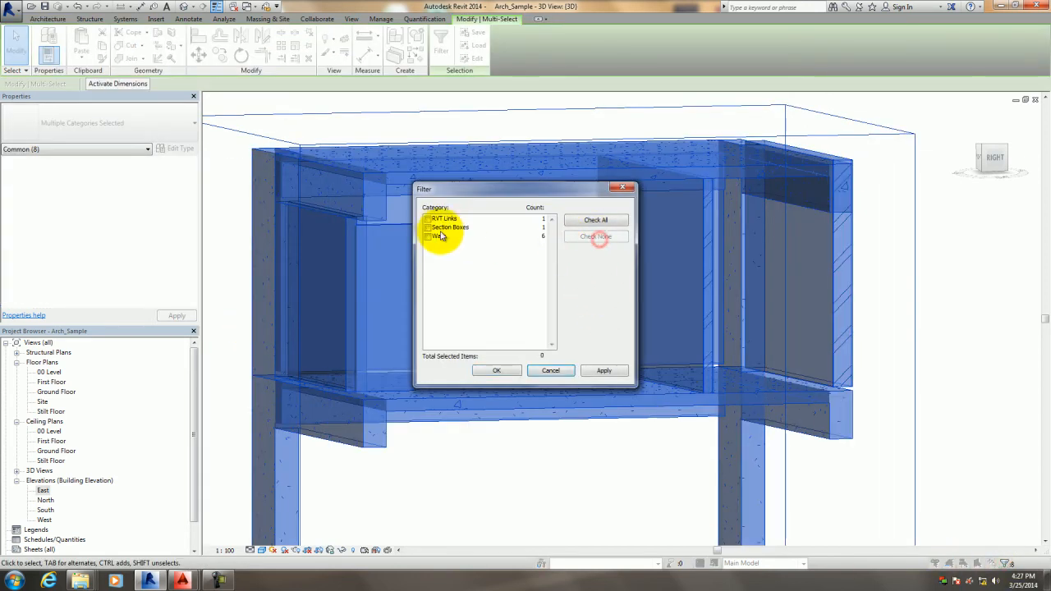
{"action": "left_click", "coordinate": [496, 371]}
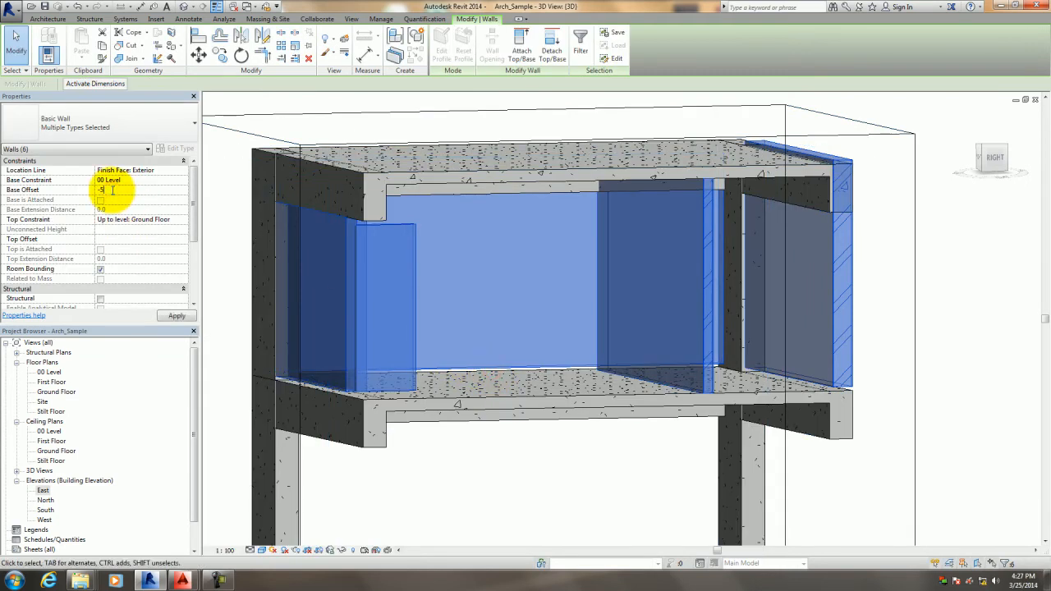
{"action": "left_click", "coordinate": [599, 483]}
{"action": "middle_click_drag", "start_coordinate": [608, 479], "coordinate": [487, 484], "text": "shift"}
Pull the top of the 230 mm exterior wall down below the slab beam, to a top offset of -650.
{"action": "left_click", "coordinate": [724, 313]}
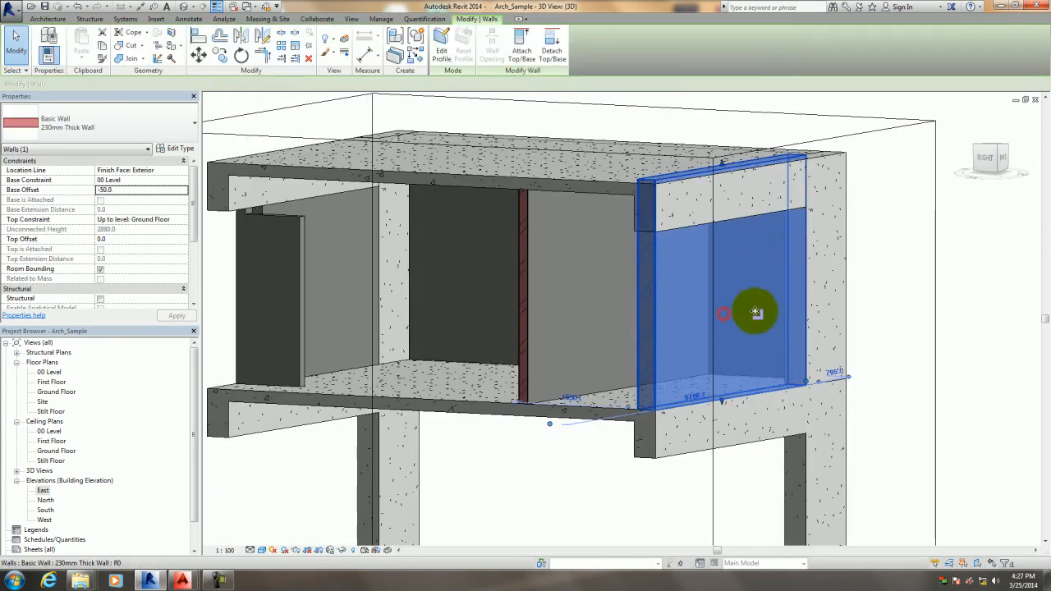
{"action": "middle_click_drag", "start_coordinate": [755, 312], "coordinate": [716, 405]}
{"action": "scroll", "coordinate": [715, 326], "scroll_direction": "up", "scroll_amount": 2}
{"action": "left_click_drag", "start_coordinate": [662, 237], "coordinate": [655, 323]}
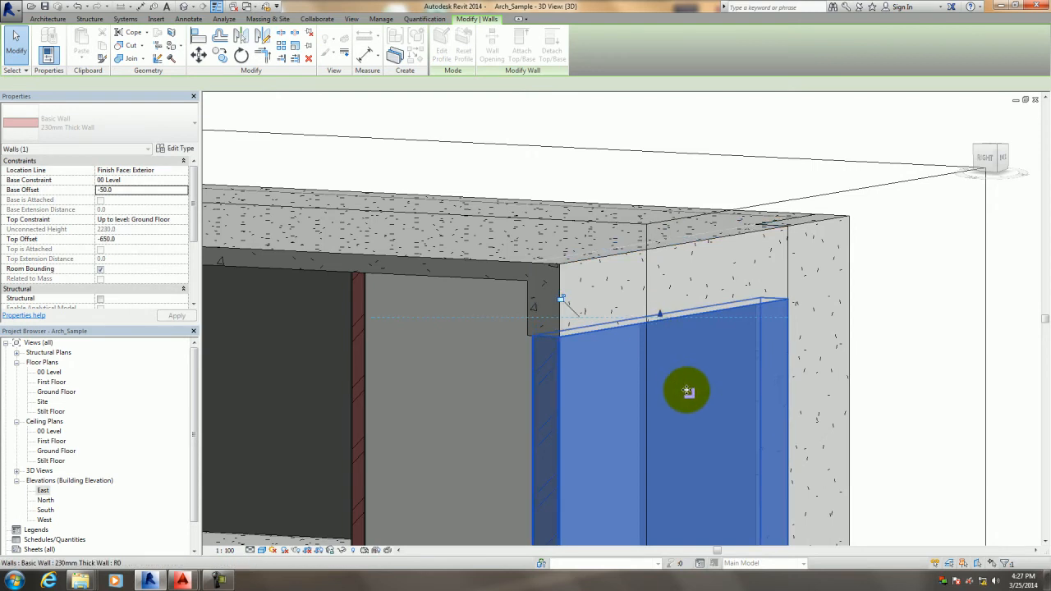
{"action": "scroll", "coordinate": [687, 392], "scroll_direction": "down", "scroll_amount": 2}
{"action": "left_click", "coordinate": [789, 412]}
Pull the top of the opposite 230 mm exterior wall down below the underside of its beam.
{"action": "middle_click_drag", "start_coordinate": [842, 413], "coordinate": [606, 404], "text": "shift"}
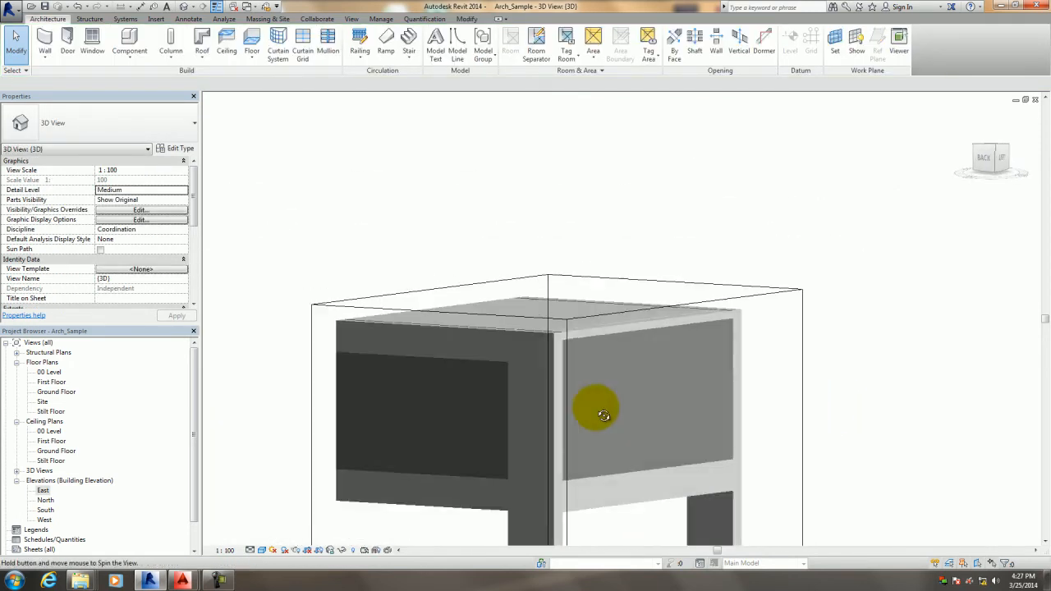
{"action": "left_click", "coordinate": [604, 402]}
{"action": "scroll", "coordinate": [615, 392], "scroll_direction": "up", "scroll_amount": 2}
{"action": "left_click_drag", "start_coordinate": [630, 307], "coordinate": [625, 380]}
{"action": "scroll", "coordinate": [624, 370], "scroll_direction": "up", "scroll_amount": 3}
{"action": "key", "text": "Escape"}
Align the top of the lowered 230 mm wall with the bottom edge of the linked structural beam.
{"action": "key", "text": "a"}
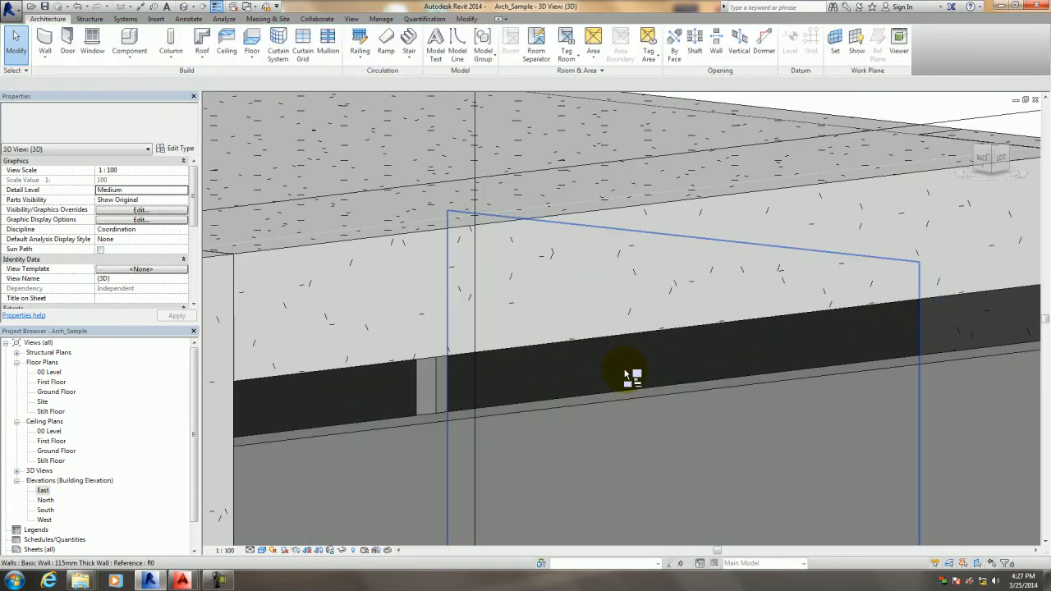
{"action": "key", "text": "l"}
{"action": "key", "text": "Tab"}
{"action": "key", "text": "Tab"}
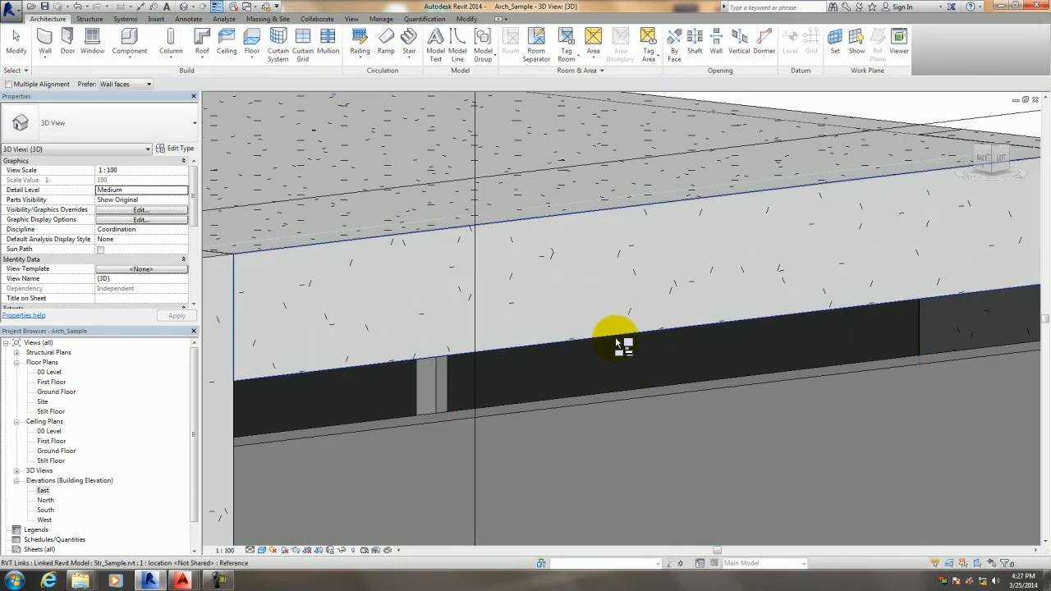
{"action": "left_click", "coordinate": [617, 342]}
{"action": "scroll", "coordinate": [630, 411], "scroll_direction": "down", "scroll_amount": 5}
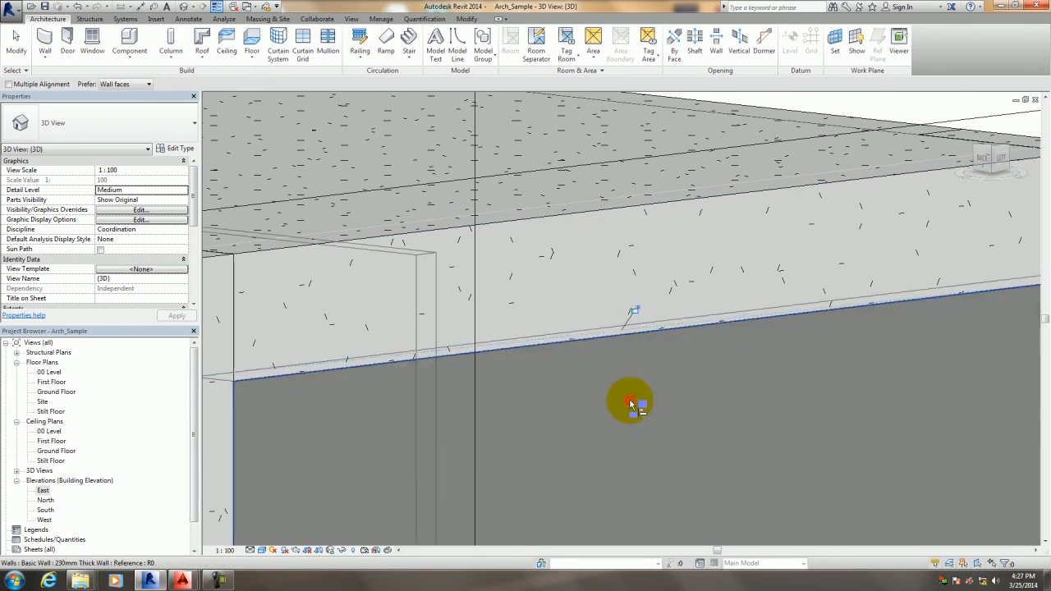
{"action": "middle_click_drag", "start_coordinate": [629, 411], "coordinate": [897, 328], "text": "shift"}
{"action": "scroll", "coordinate": [780, 431], "scroll_direction": "down", "scroll_amount": 2}
{"action": "key", "text": "Escape"}
{"action": "key", "text": "Escape"}
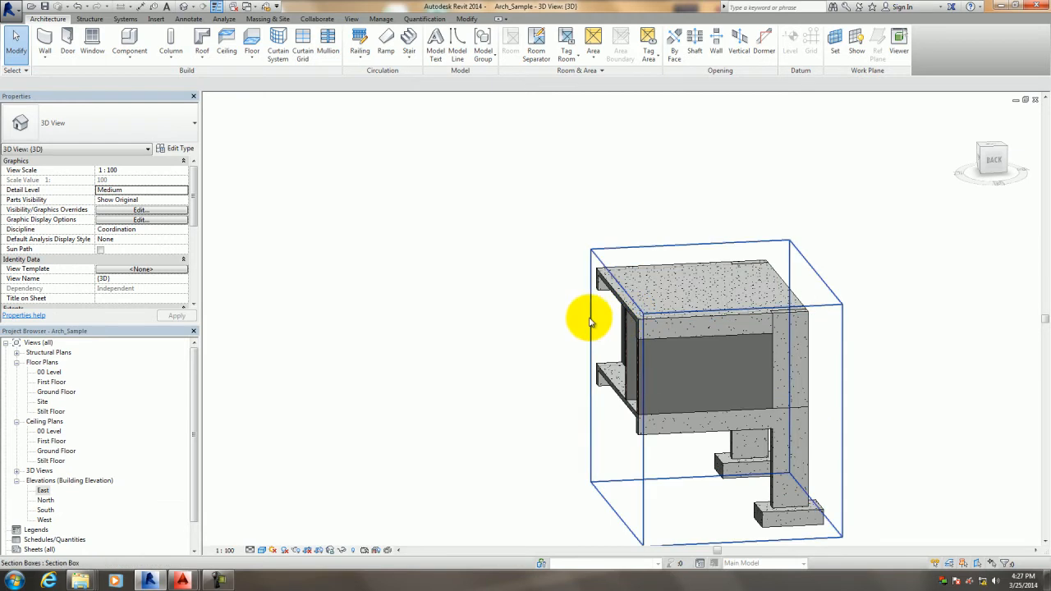
Set a negative top offset for the two 115 mm interior walls that rise through the upper slab.
{"action": "left_click", "coordinate": [590, 318]}
{"action": "middle_click_drag", "start_coordinate": [617, 403], "coordinate": [765, 402], "text": "shift"}
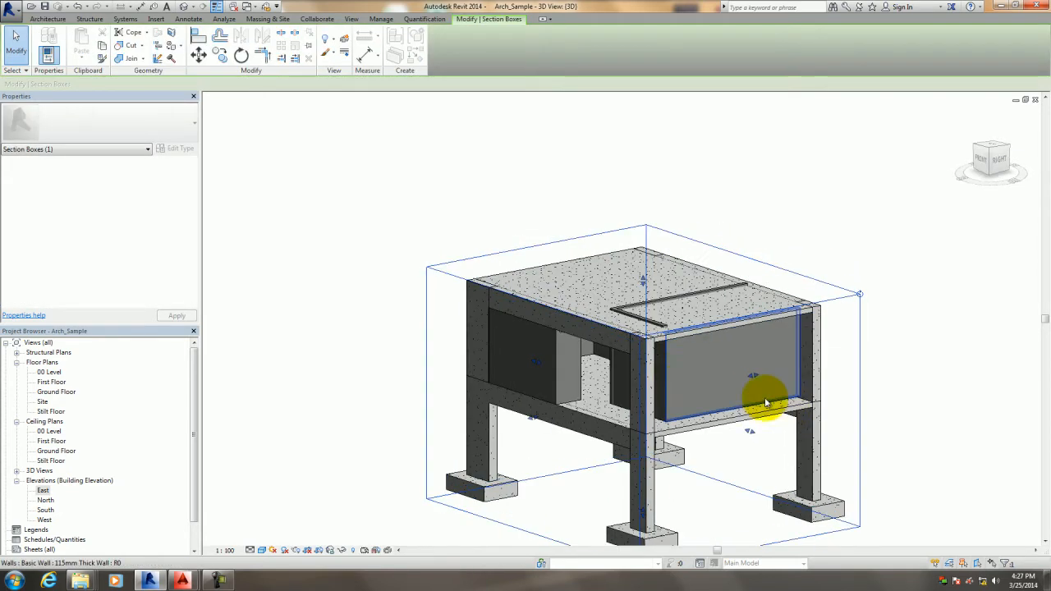
{"action": "left_click", "coordinate": [660, 374]}
{"action": "left_click", "coordinate": [671, 295], "text": "ctrl"}
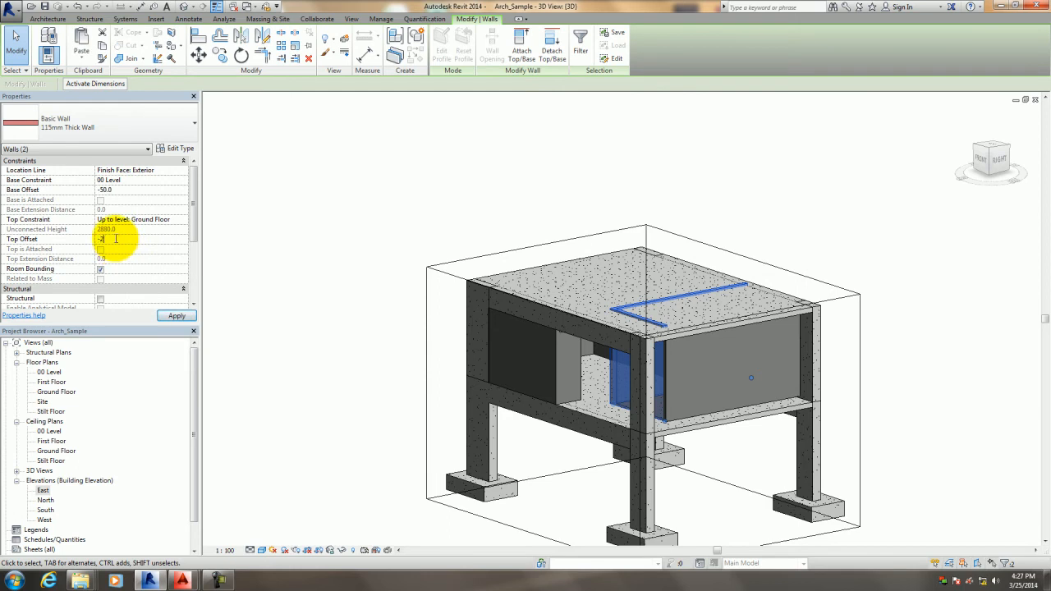
{"action": "left_click", "coordinate": [936, 352]}
{"action": "middle_click_drag", "start_coordinate": [934, 353], "coordinate": [582, 433], "text": "shift"}
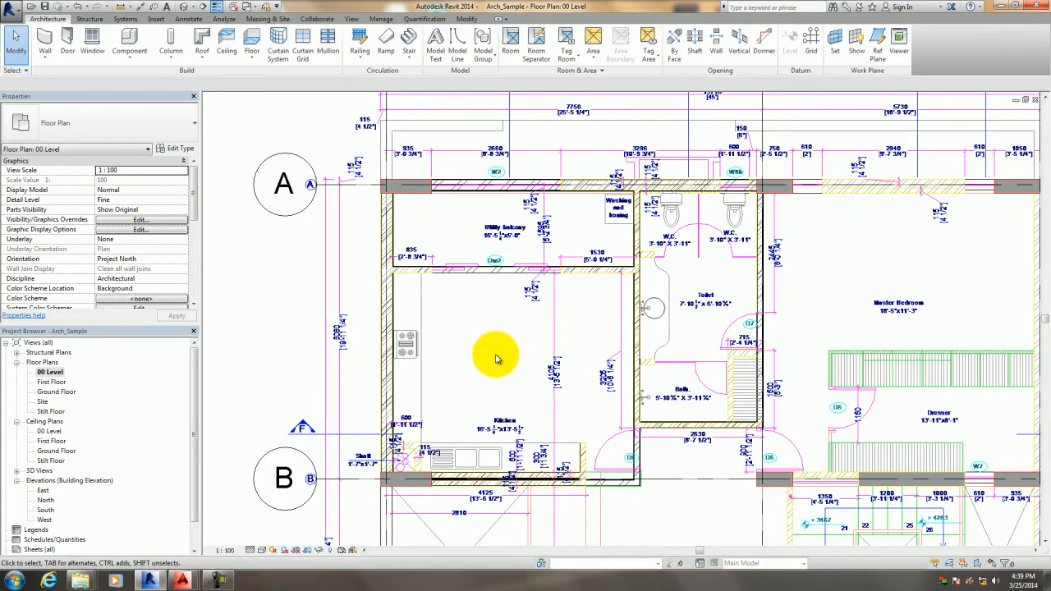
Measure the kitchen door D6 opening on the 00 Level plan with a temporary aligned dimension, without placing it.
{"action": "scroll", "coordinate": [496, 355], "scroll_direction": "down", "scroll_amount": 3}
{"action": "scroll", "coordinate": [512, 347], "scroll_direction": "up", "scroll_amount": 5}
{"action": "middle_click_drag", "start_coordinate": [523, 355], "coordinate": [457, 291]}
{"action": "scroll", "coordinate": [703, 438], "scroll_direction": "up", "scroll_amount": 3}
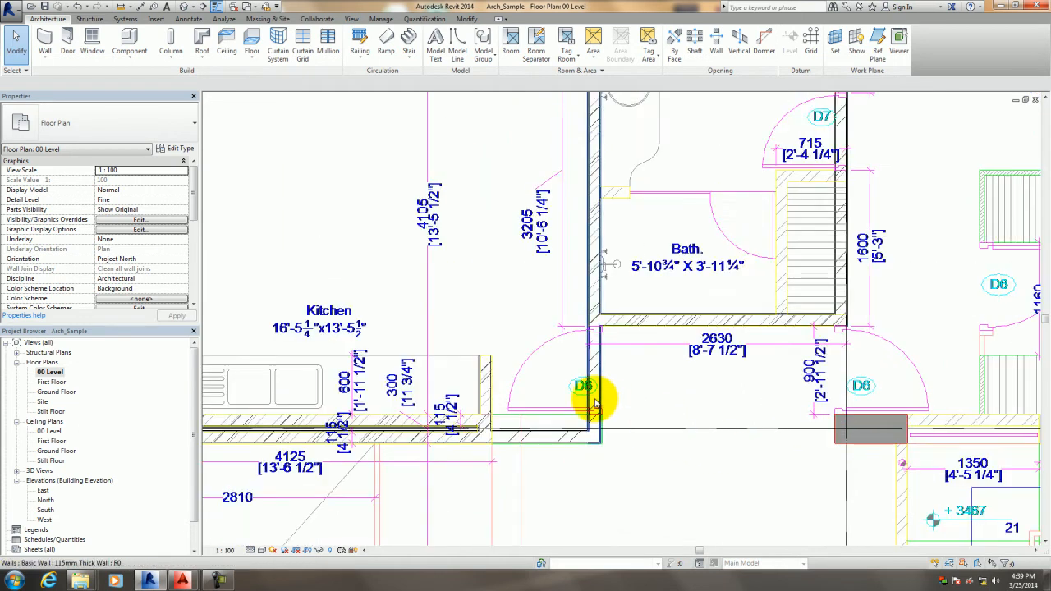
{"action": "scroll", "coordinate": [598, 392], "scroll_direction": "up", "scroll_amount": 2}
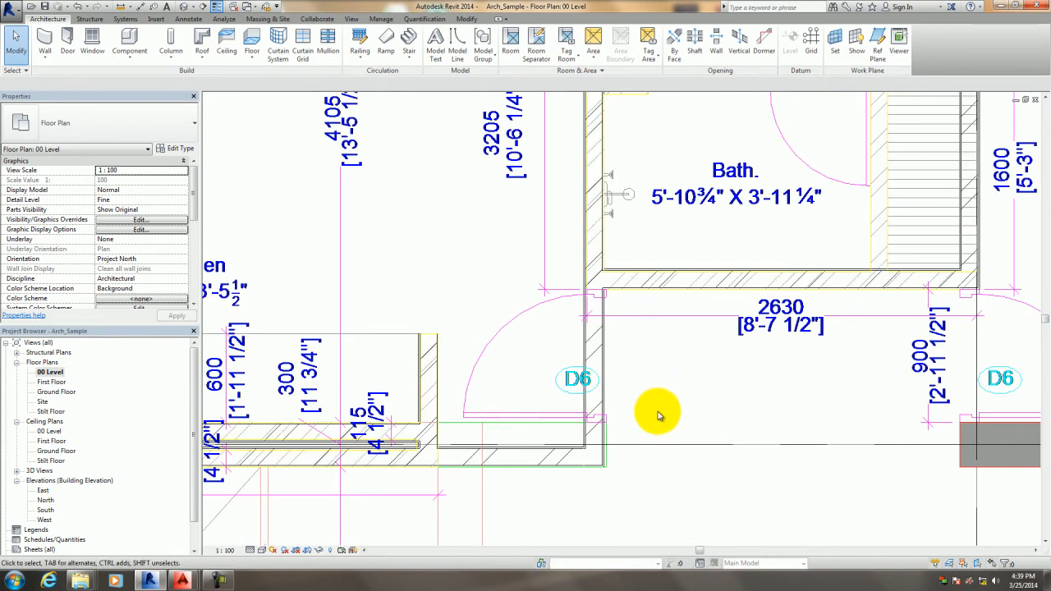
{"action": "key", "text": "d"}
{"action": "key", "text": "i"}
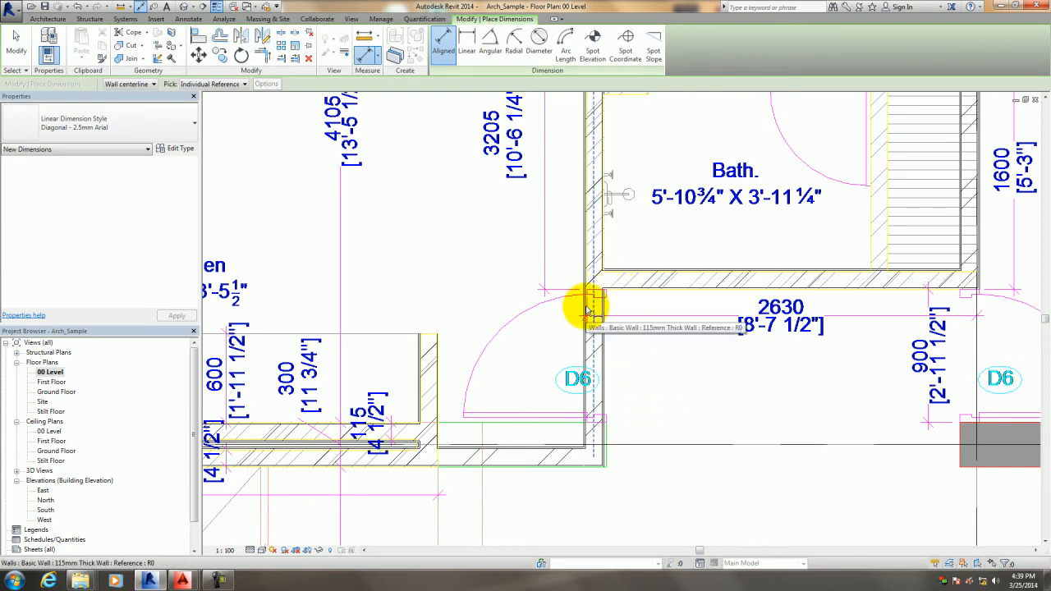
{"action": "scroll", "coordinate": [647, 313], "scroll_direction": "up", "scroll_amount": 4}
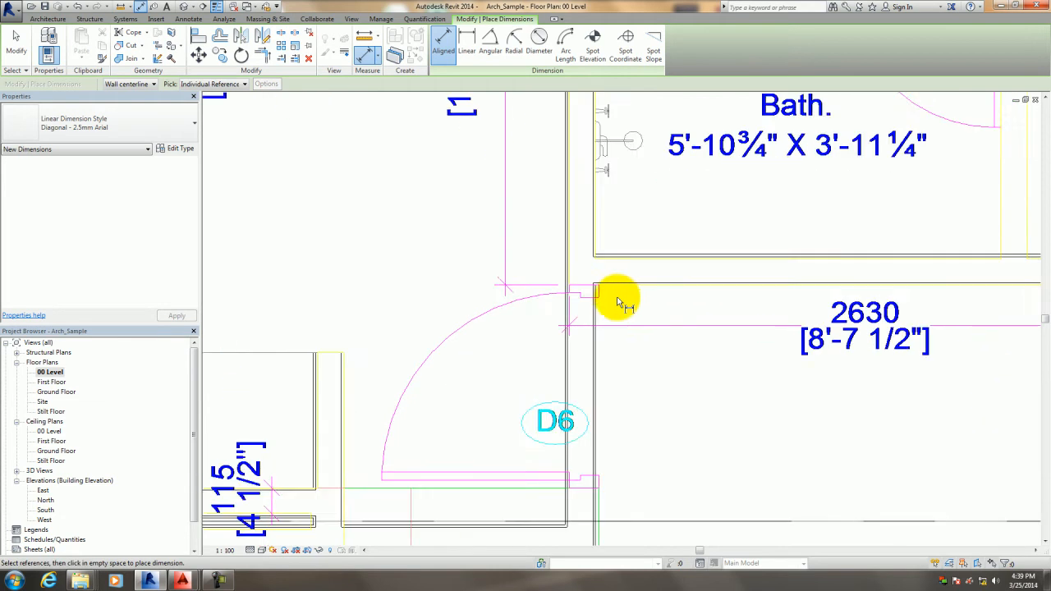
{"action": "key", "text": "Tab"}
{"action": "left_click", "coordinate": [613, 273]}
{"action": "scroll", "coordinate": [619, 341], "scroll_direction": "down", "scroll_amount": 1}
{"action": "middle_click_drag", "start_coordinate": [618, 342], "coordinate": [607, 229]}
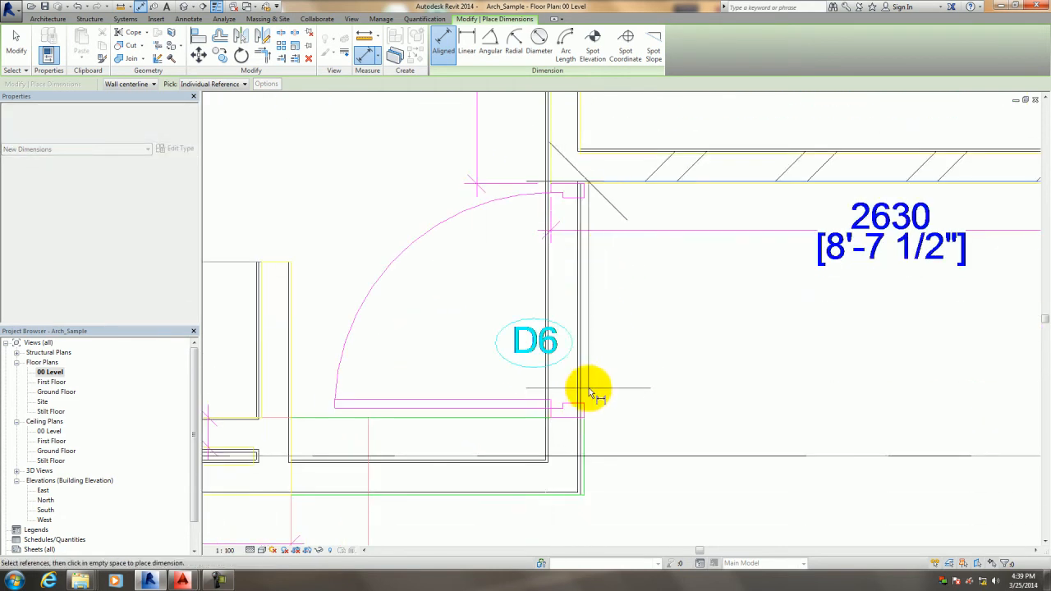
{"action": "left_click", "coordinate": [568, 417]}
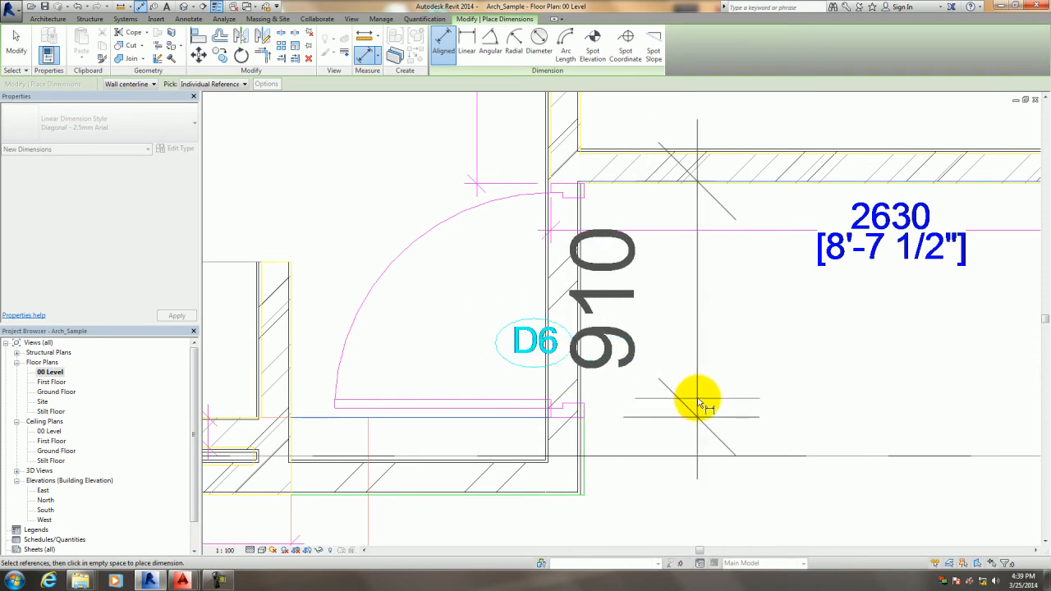
{"action": "key", "text": "Escape"}
{"action": "key", "text": "Escape"}
{"action": "scroll", "coordinate": [669, 387], "scroll_direction": "down", "scroll_amount": 3}
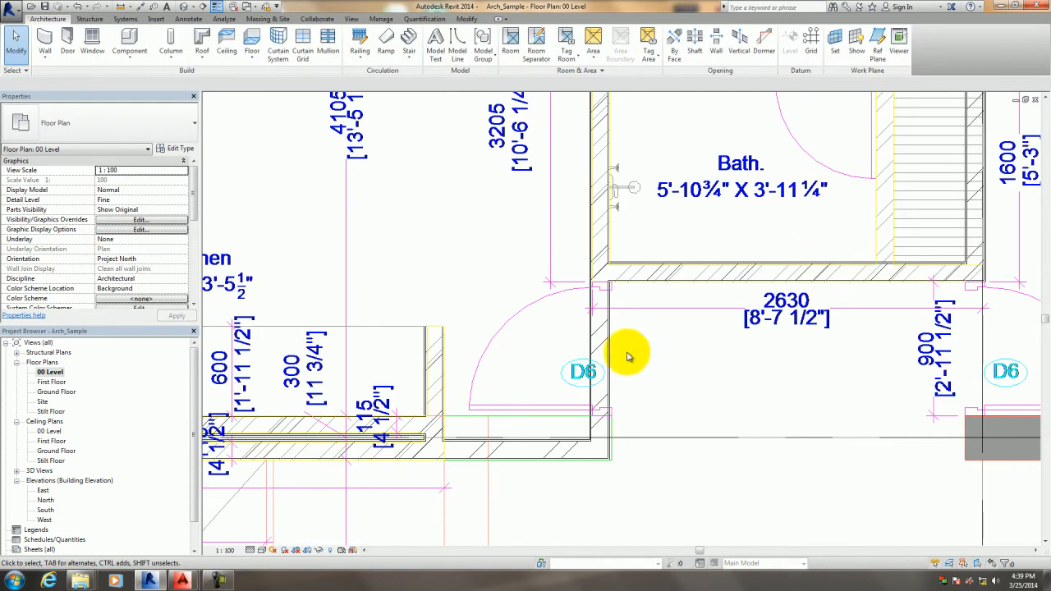
Choose the M_Single-Flush 0915 x 2134mm type for a new door.
{"action": "left_click", "coordinate": [69, 39]}
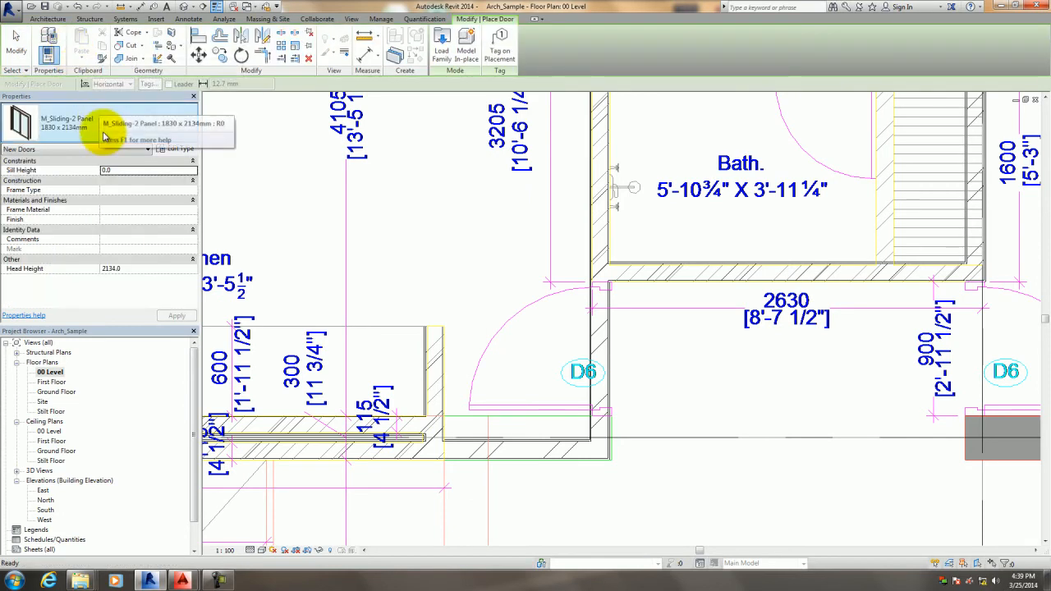
{"action": "left_click", "coordinate": [82, 121]}
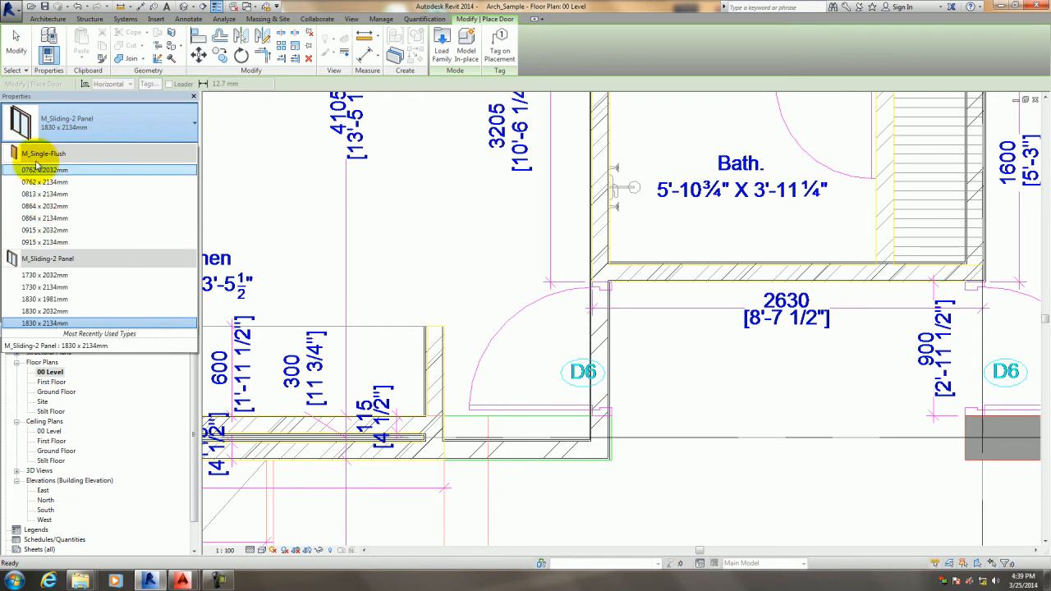
{"action": "left_click", "coordinate": [53, 243]}
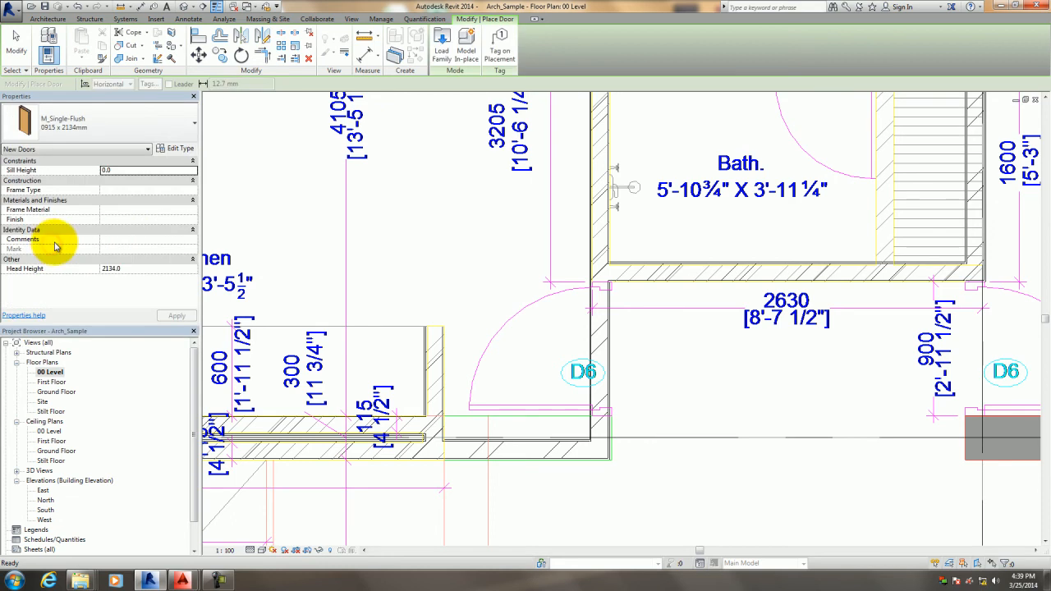
{"action": "left_click", "coordinate": [150, 171]}
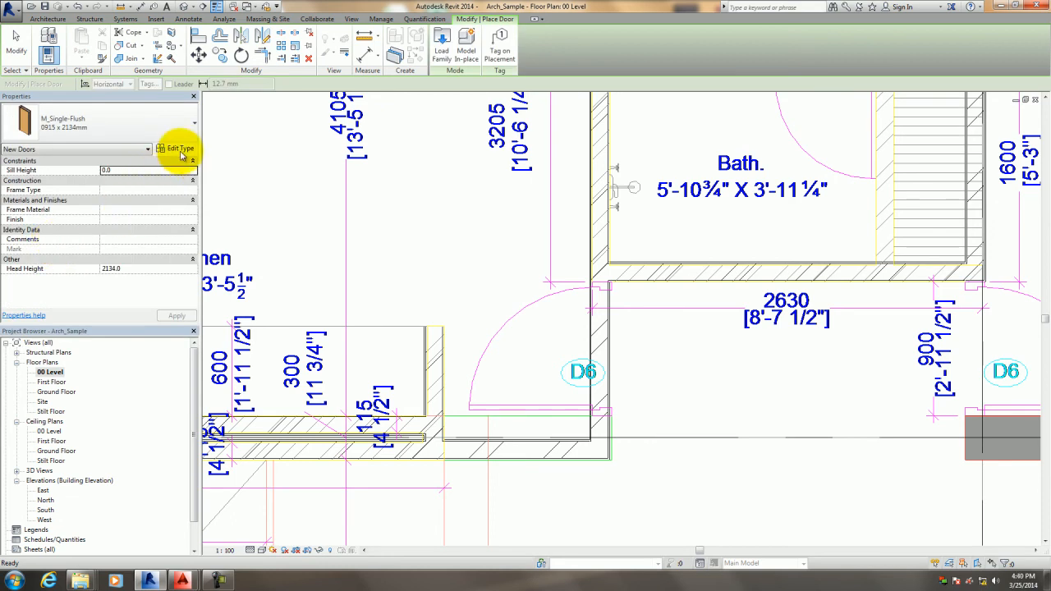
Duplicate the door type under the name 0910 x 2100mm.
{"action": "left_click", "coordinate": [181, 152]}
{"action": "left_click", "coordinate": [755, 248]}
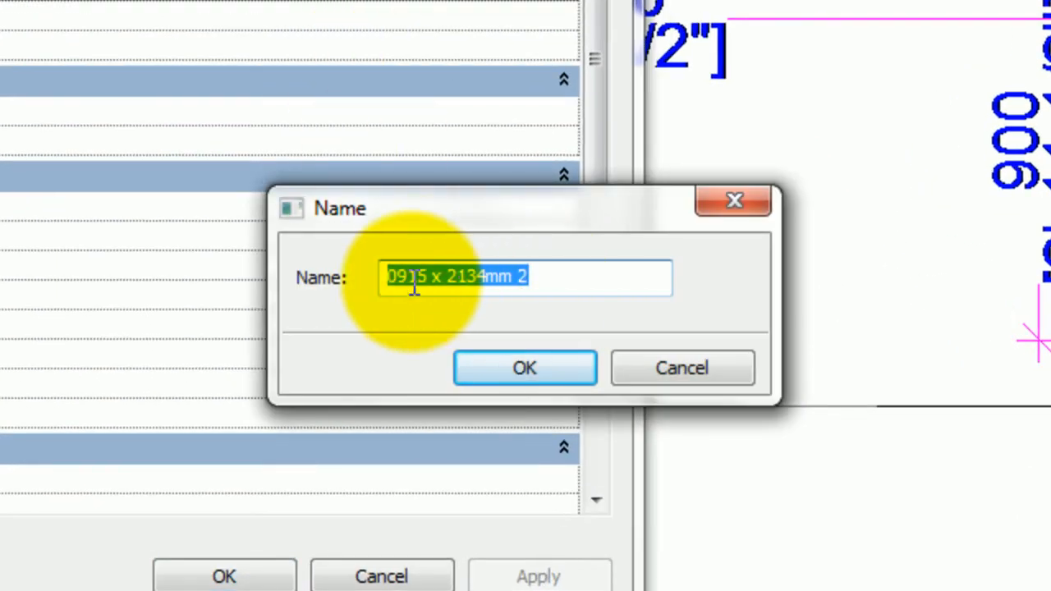
{"action": "left_click", "coordinate": [425, 276]}
{"action": "key", "text": "BackSpace"}
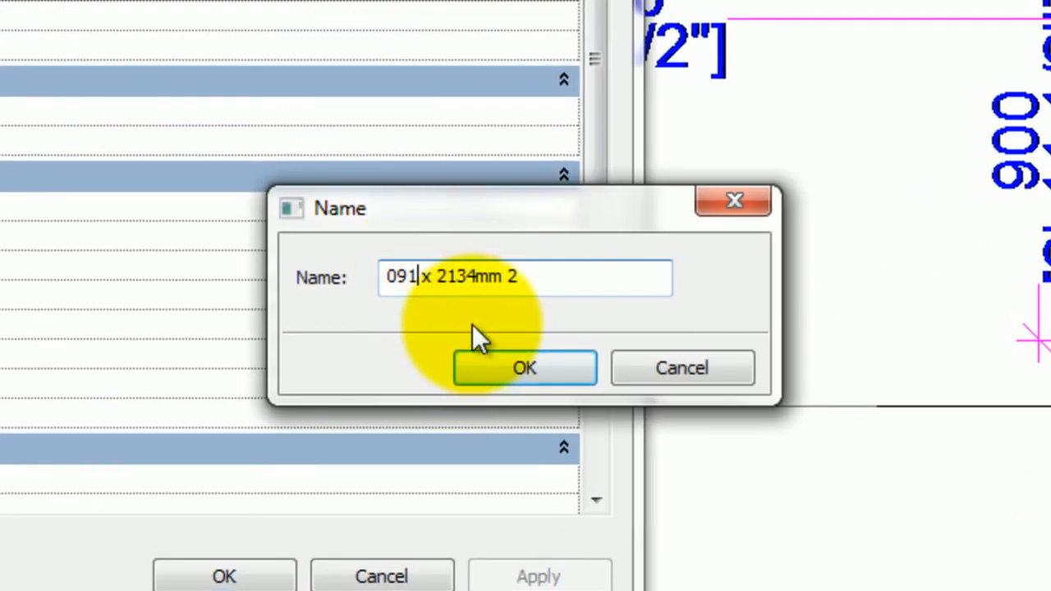
{"action": "type", "text": "0"}
{"action": "left_click", "coordinate": [485, 271]}
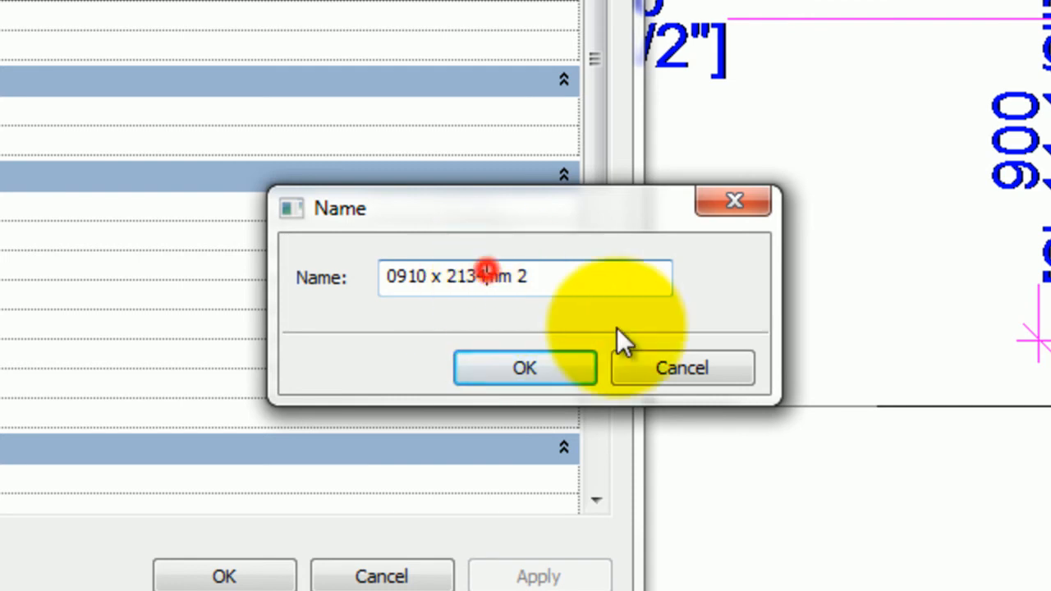
{"action": "key", "text": "BackSpace"}
{"action": "key", "text": "BackSpace"}
{"action": "type", "text": "00"}
{"action": "left_click", "coordinate": [547, 270]}
{"action": "key", "text": "BackSpace"}
{"action": "key", "text": "BackSpace"}
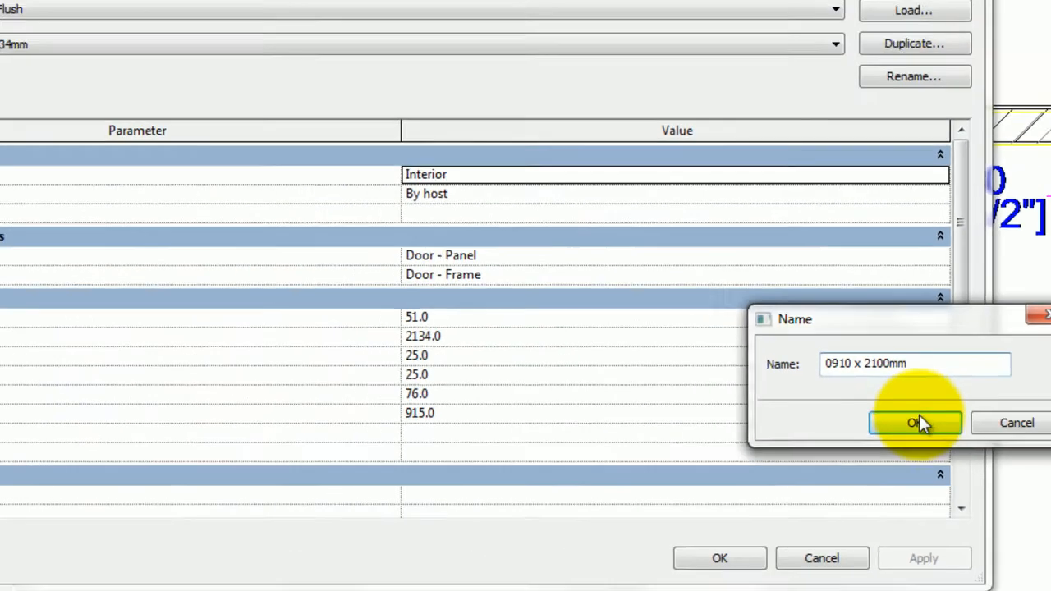
{"action": "left_click", "coordinate": [918, 422]}
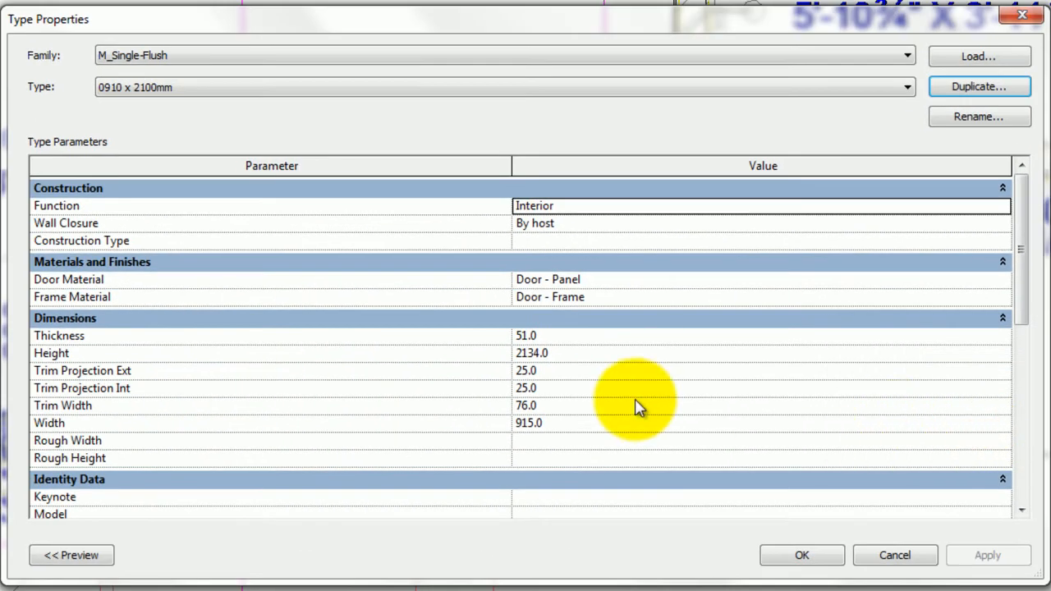
Set the new door type's height to 2100 and width to 910, and accept the type properties.
{"action": "left_click", "coordinate": [567, 354]}
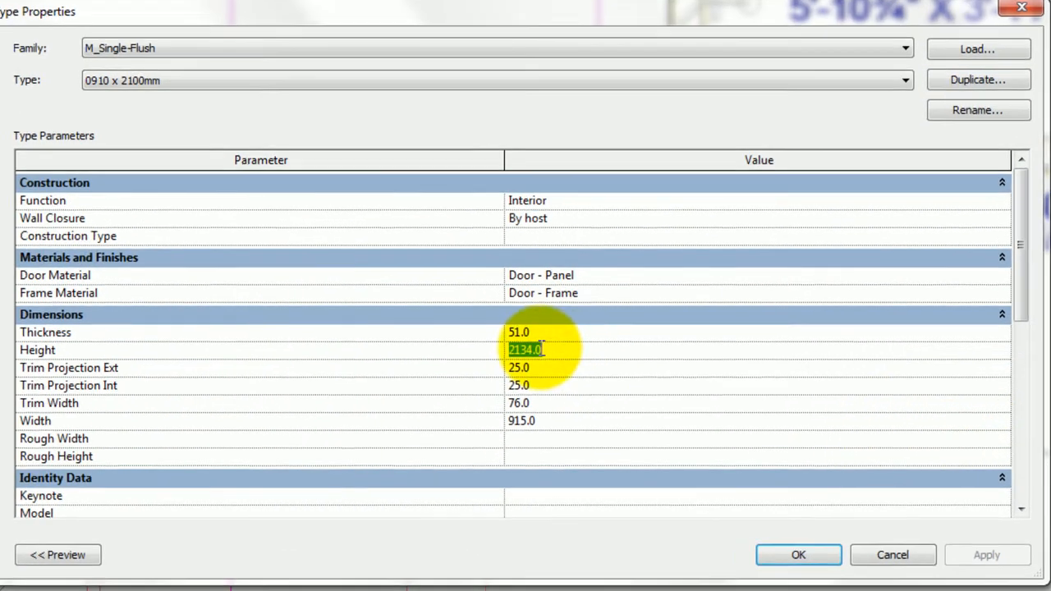
{"action": "type", "text": "21"}
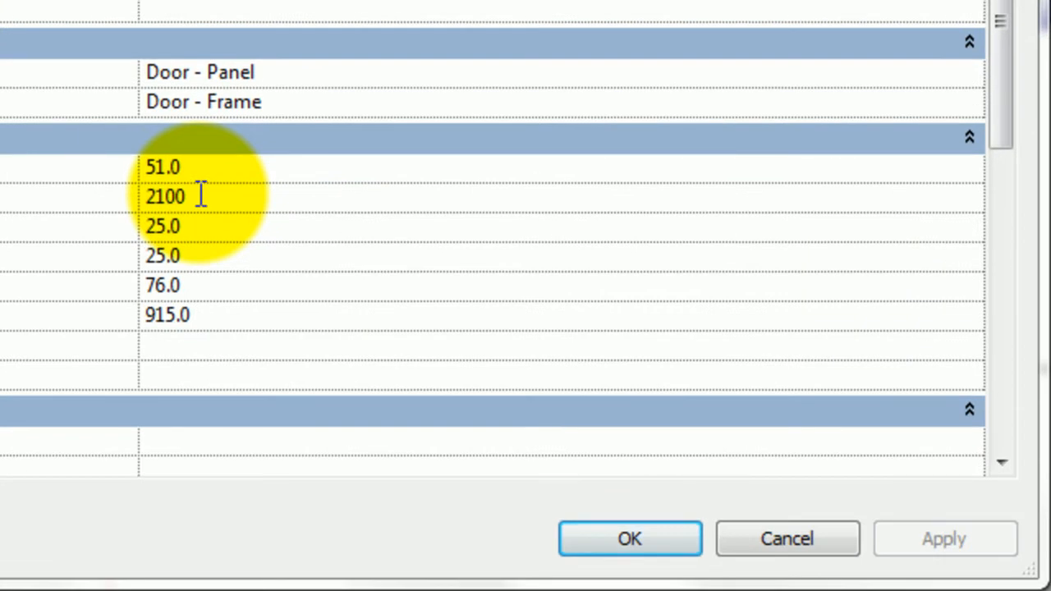
{"action": "type", "text": "00"}
{"action": "left_click", "coordinate": [218, 317]}
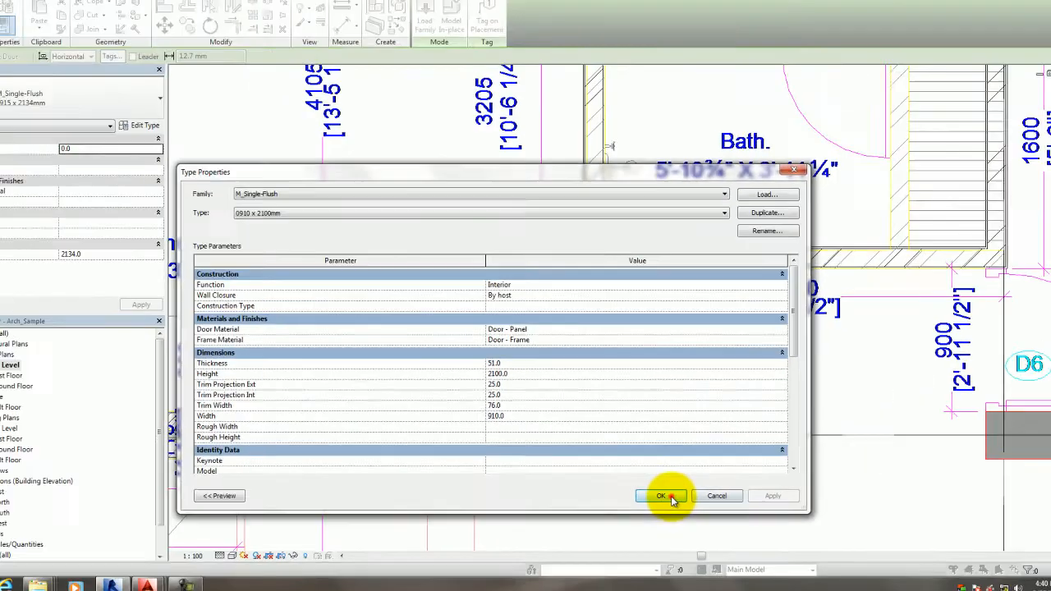
{"action": "left_click", "coordinate": [630, 539]}
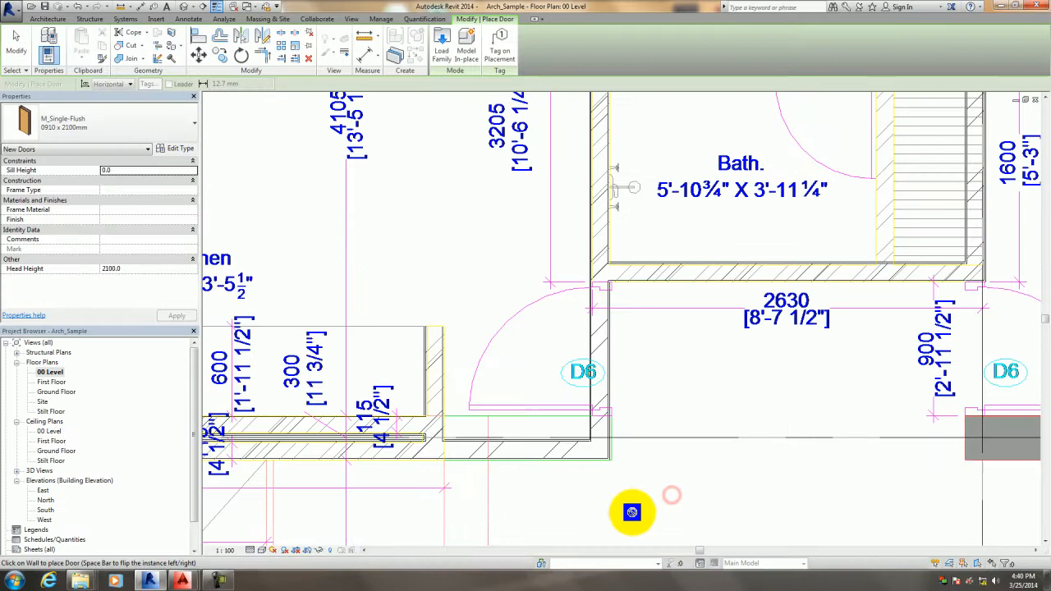
Place the 0910 x 2100mm door in the kitchen wall at the D6 opening and finish placing doors.
{"action": "left_click", "coordinate": [602, 353]}
{"action": "scroll", "coordinate": [600, 351], "scroll_direction": "down", "scroll_amount": 5}
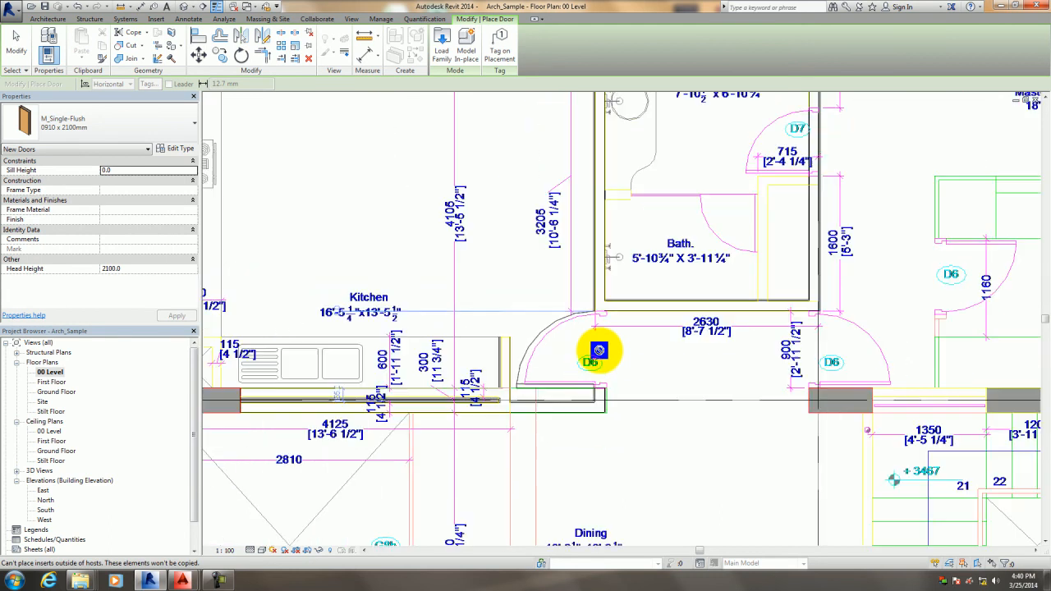
{"action": "key", "text": "Escape"}
{"action": "key", "text": "Escape"}
Measure the D7 door opening in the toilet wall beside the master bedroom with an aligned dimension.
{"action": "scroll", "coordinate": [805, 312], "scroll_direction": "up", "scroll_amount": 5}
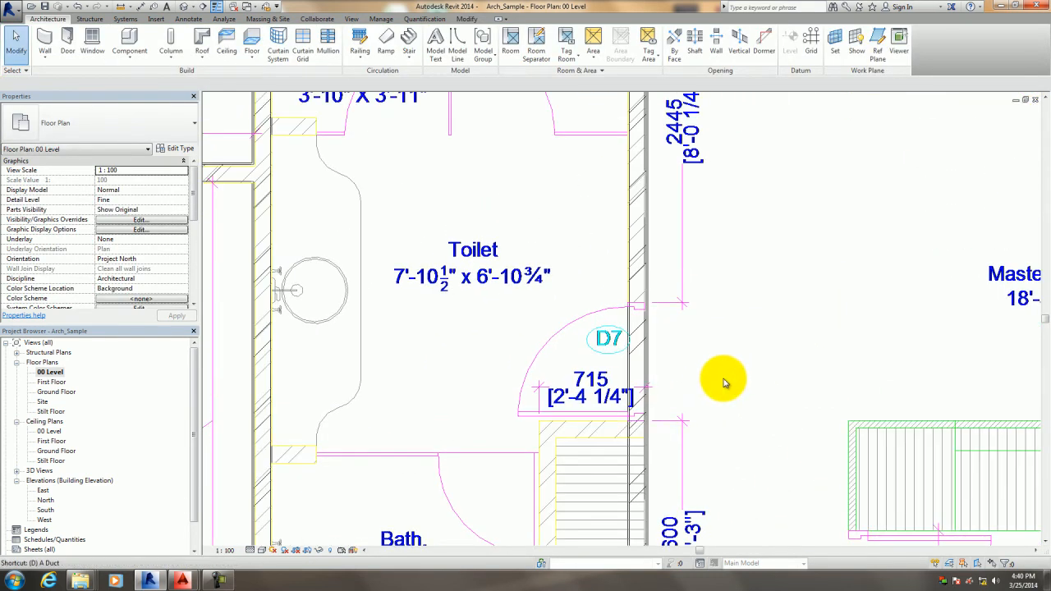
{"action": "key", "text": "i"}
{"action": "scroll", "coordinate": [669, 348], "scroll_direction": "up", "scroll_amount": 4}
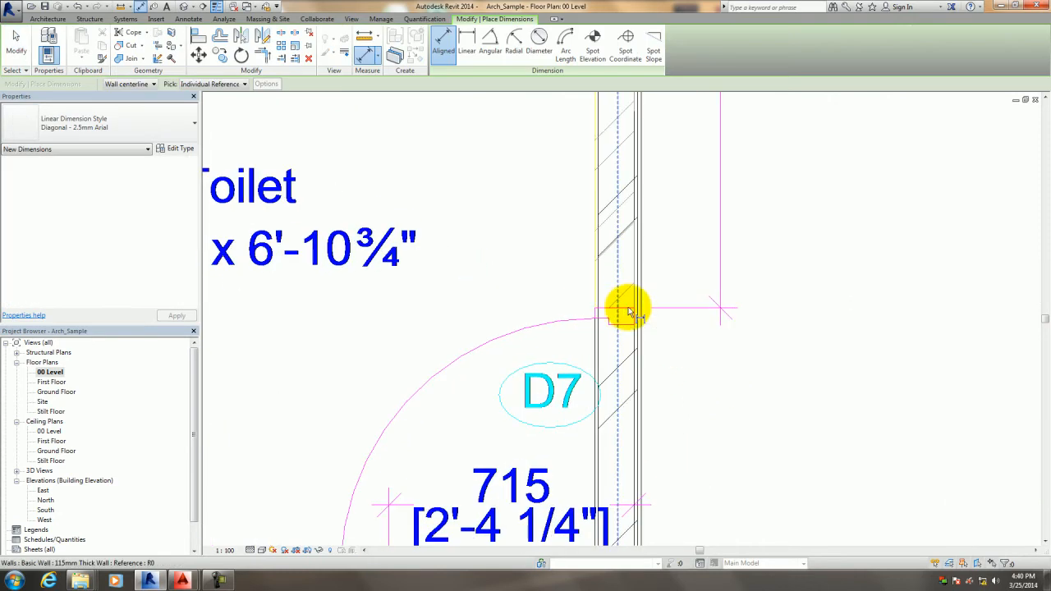
{"action": "left_click", "coordinate": [629, 310]}
{"action": "scroll", "coordinate": [630, 361], "scroll_direction": "down", "scroll_amount": 1}
{"action": "middle_click_drag", "start_coordinate": [634, 375], "coordinate": [616, 235]}
{"action": "left_click", "coordinate": [612, 391]}
{"action": "scroll", "coordinate": [749, 353], "scroll_direction": "down", "scroll_amount": 3}
{"action": "key", "text": "Escape"}
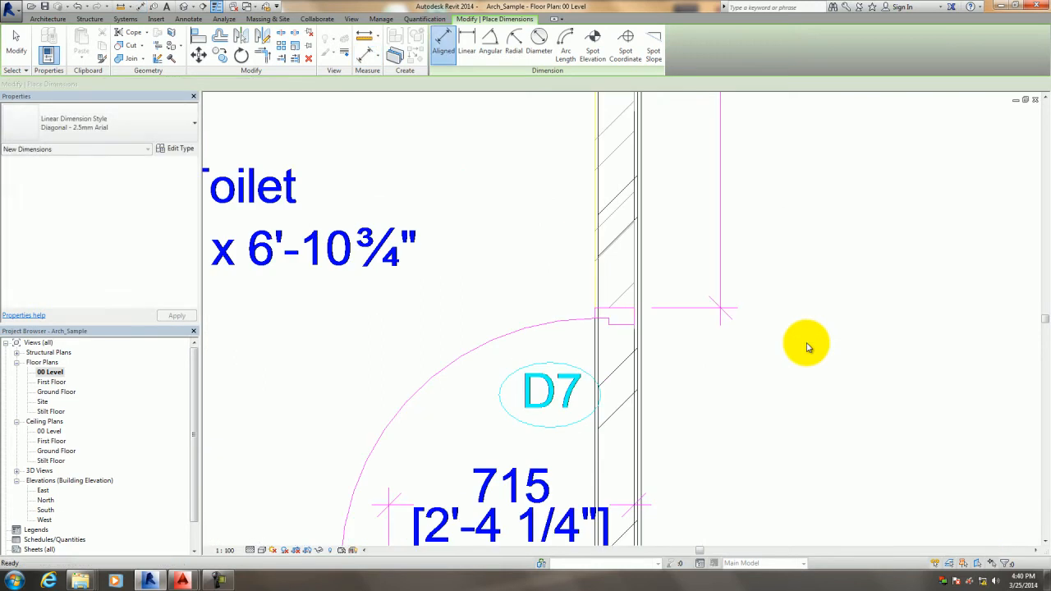
{"action": "key", "text": "Escape"}
Start a new door and choose the M_Single-Flush 0864 x 2134mm type.
{"action": "key", "text": "d"}
{"action": "key", "text": "r"}
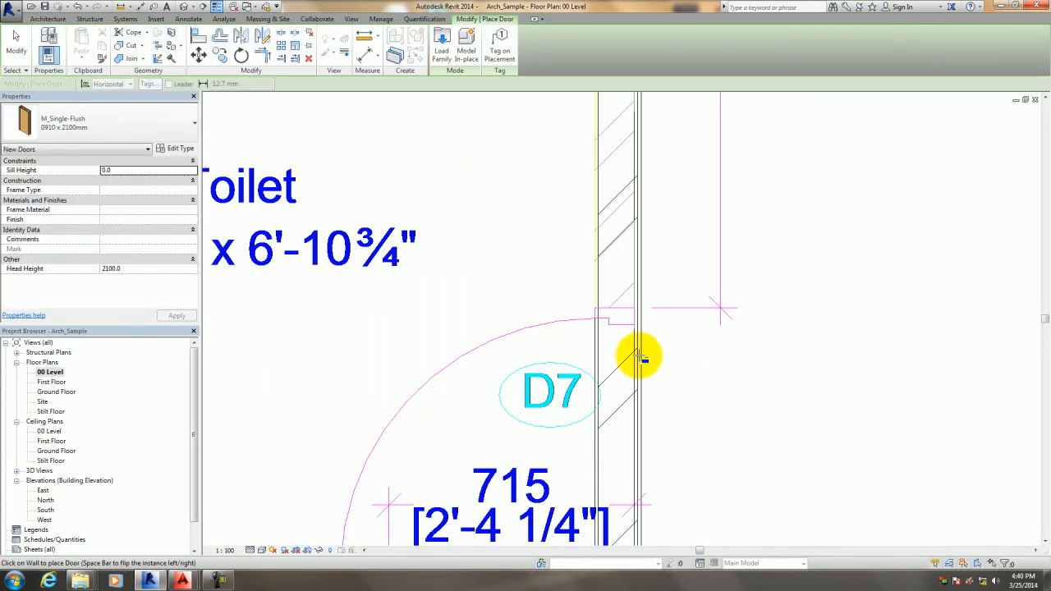
{"action": "left_click", "coordinate": [128, 124]}
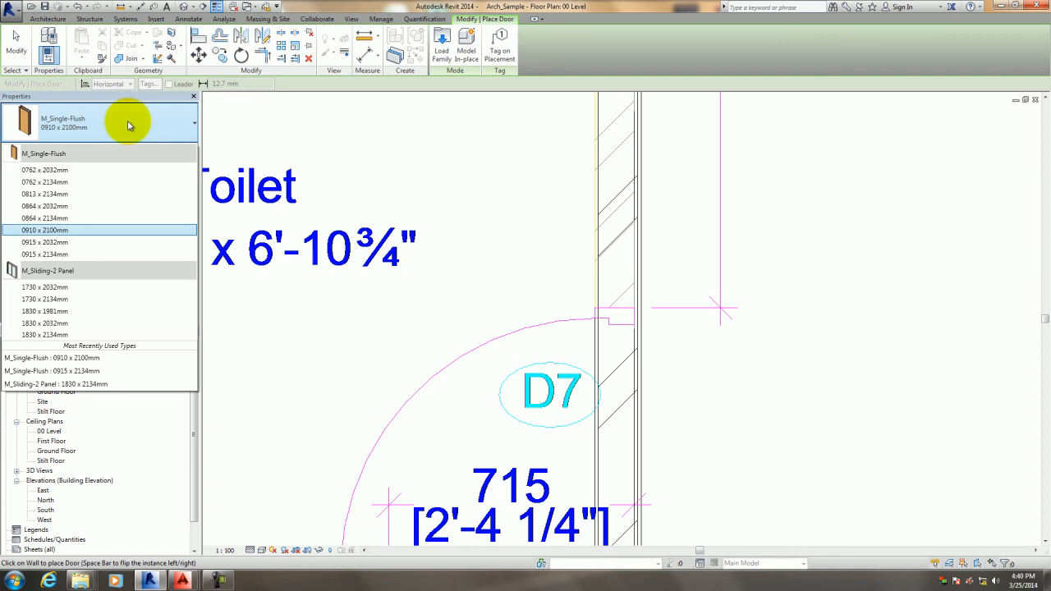
{"action": "left_click", "coordinate": [94, 218]}
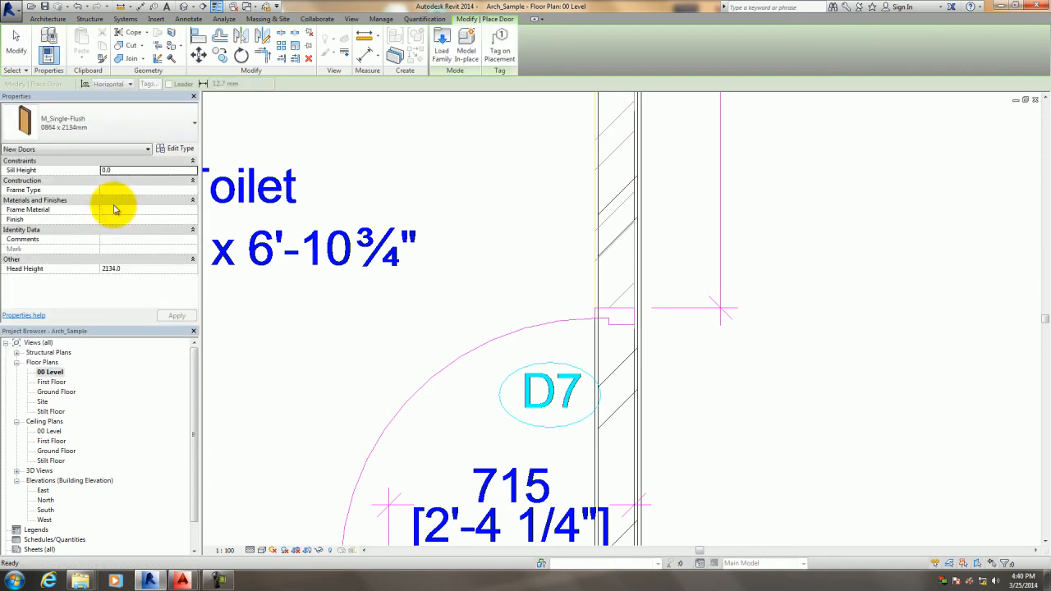
Duplicate the door type as 0800 x 2100mm with height 2100 and width 800, and accept the type properties.
{"action": "left_click", "coordinate": [179, 150]}
{"action": "left_click", "coordinate": [752, 227]}
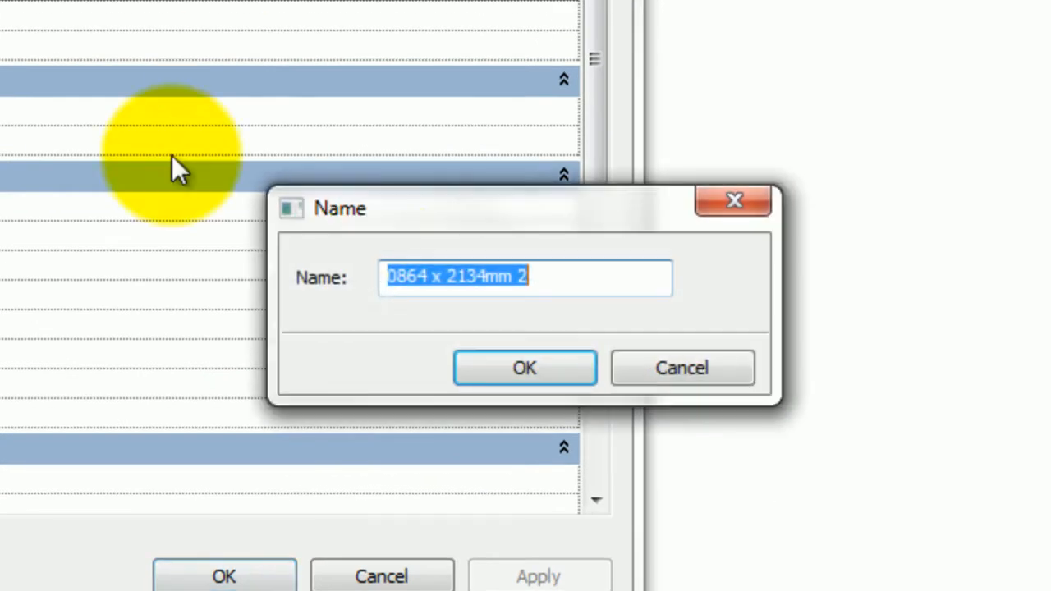
{"action": "left_click", "coordinate": [423, 278]}
{"action": "key", "text": "BackSpace"}
{"action": "key", "text": "BackSpace"}
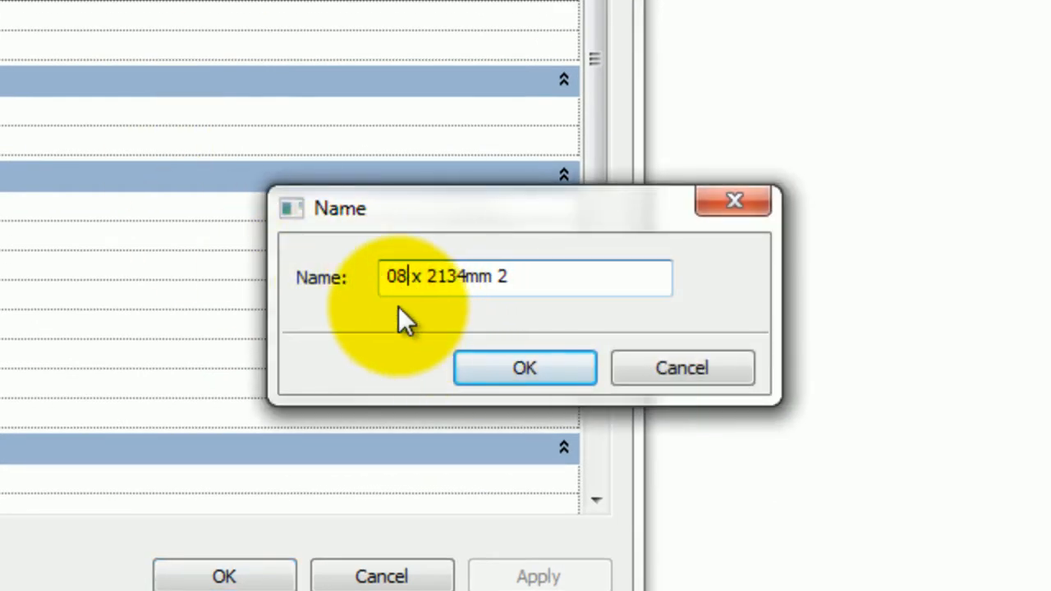
{"action": "type", "text": "00"}
{"action": "left_click", "coordinate": [565, 279]}
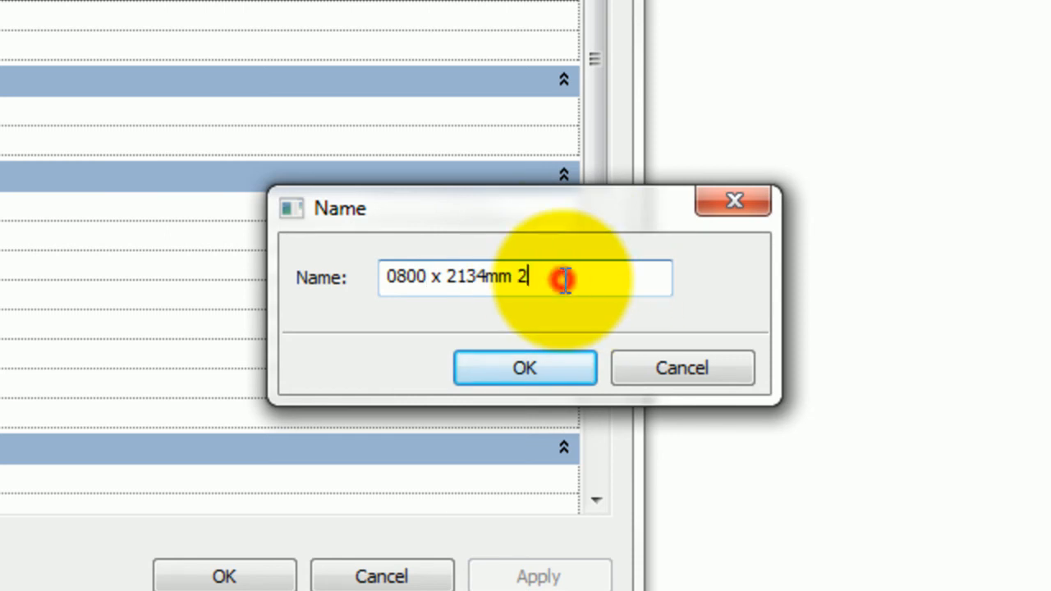
{"action": "left_click", "coordinate": [486, 276]}
{"action": "key", "text": "BackSpace"}
{"action": "key", "text": "BackSpace"}
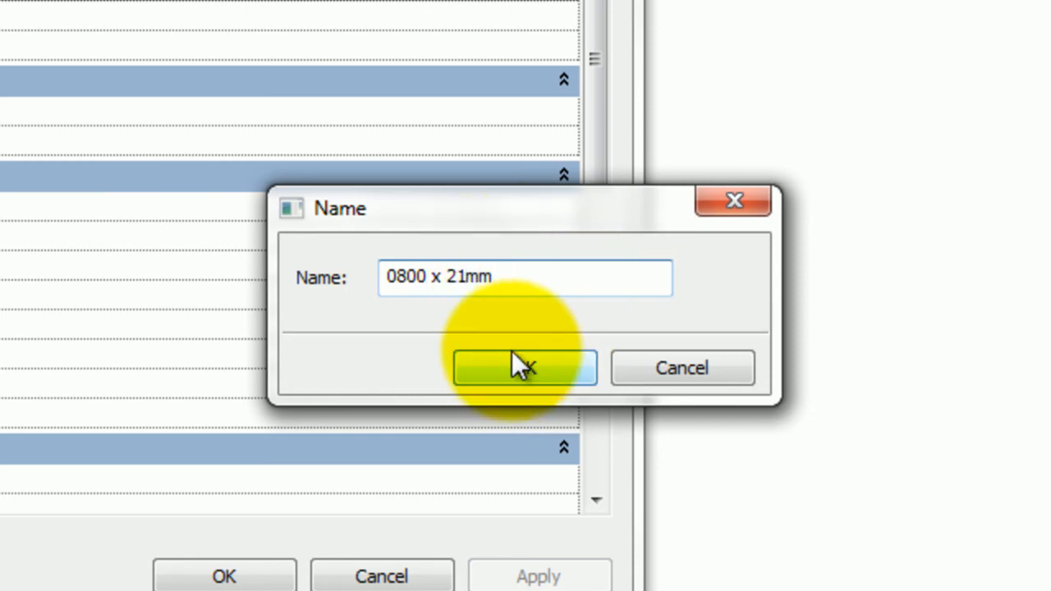
{"action": "type", "text": "00"}
{"action": "left_click", "coordinate": [517, 367]}
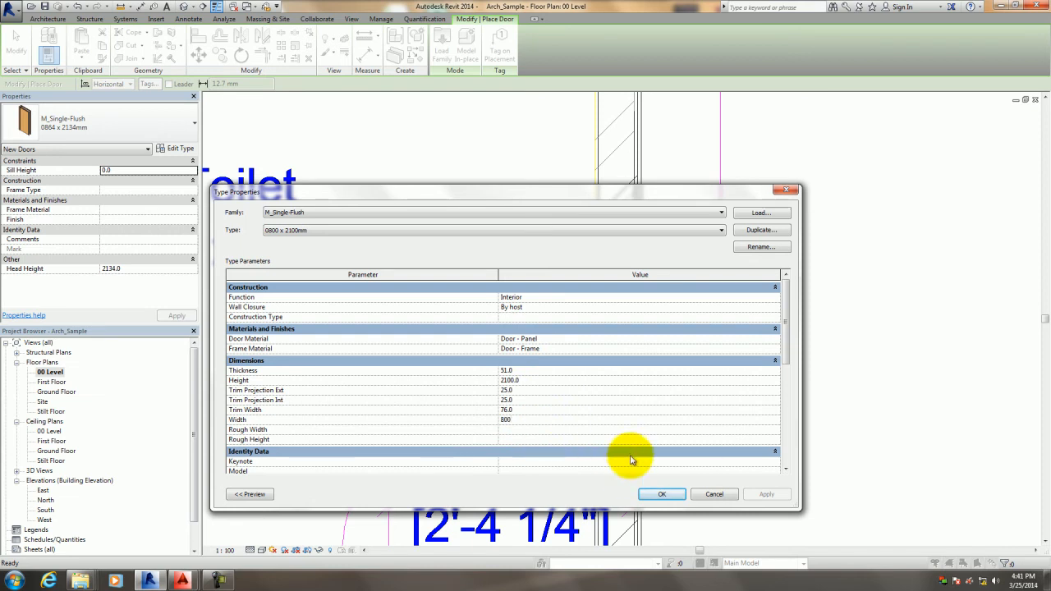
{"action": "left_click", "coordinate": [657, 496]}
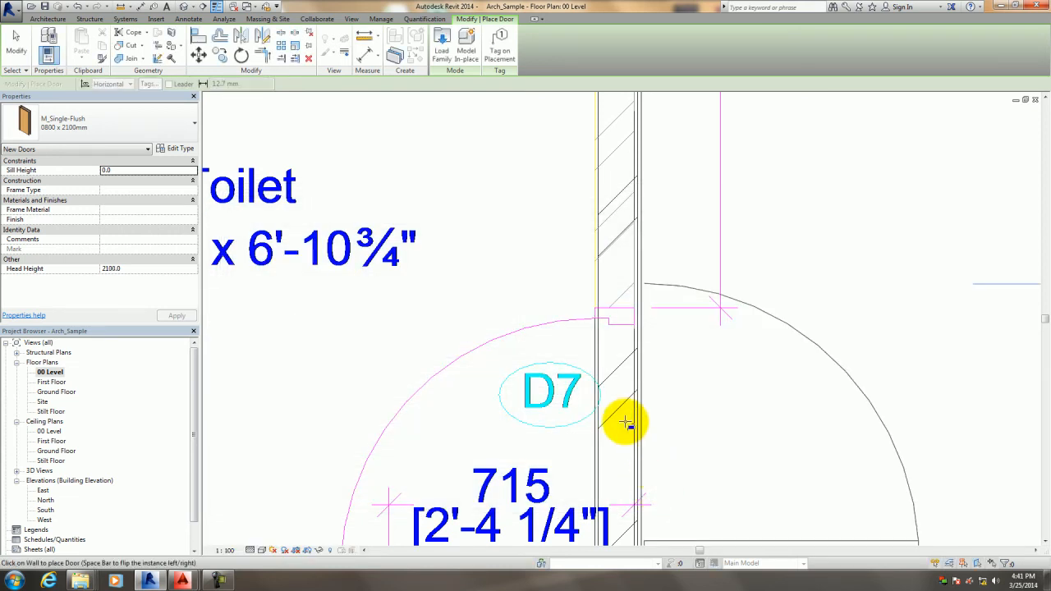
Place the 0800 x 2100mm door in the toilet wall at the D7 opening, swinging into the toilet, and finish placing doors.
{"action": "scroll", "coordinate": [622, 420], "scroll_direction": "up", "scroll_amount": 2}
{"action": "middle_click_drag", "start_coordinate": [624, 417], "coordinate": [614, 376]}
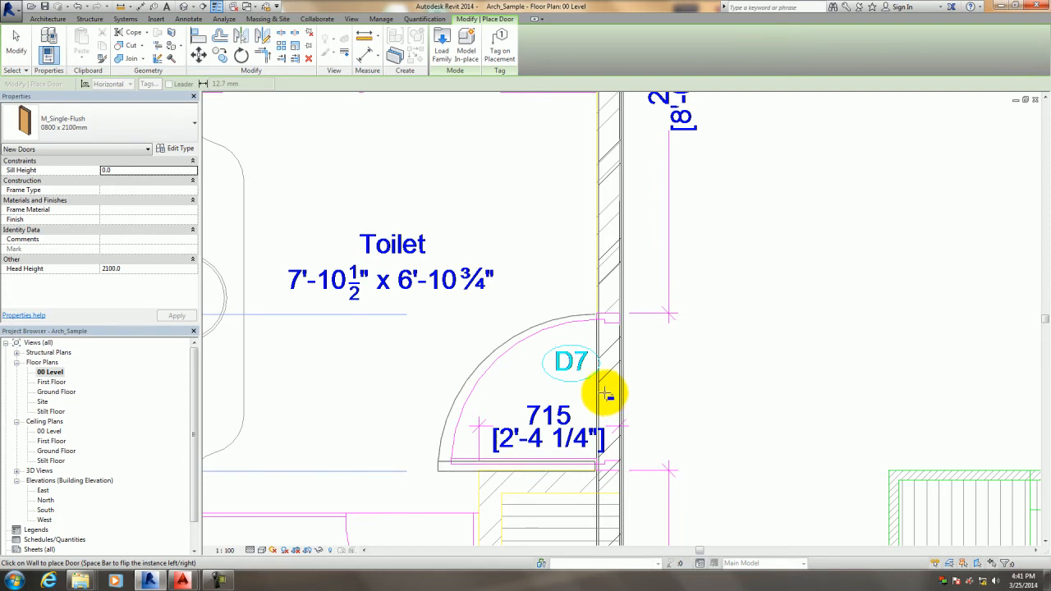
{"action": "left_click", "coordinate": [605, 395]}
{"action": "key", "text": "Escape"}
{"action": "key", "text": "Escape"}
{"action": "scroll", "coordinate": [661, 386], "scroll_direction": "down", "scroll_amount": 3}
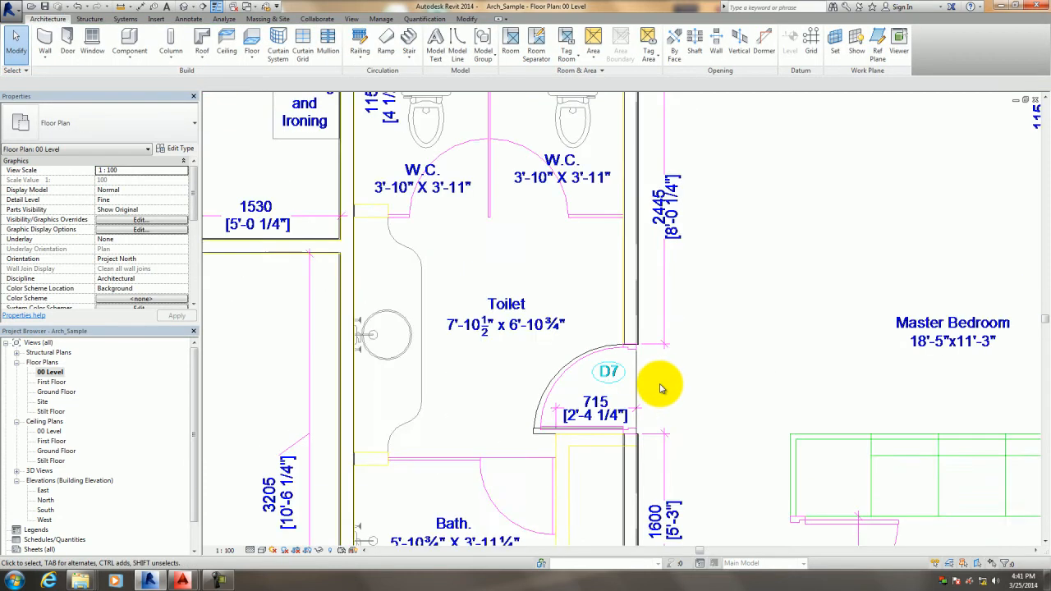
{"action": "middle_click_drag", "start_coordinate": [556, 363], "coordinate": [530, 352]}
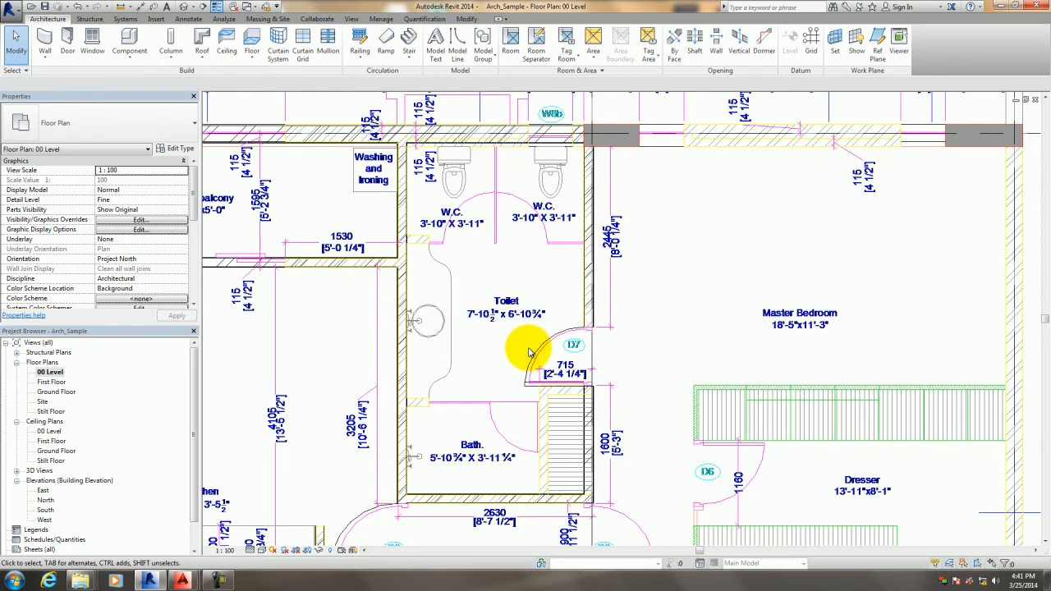
Minimize the North and East elevation views and tile the 00 Level plan beside the 3D view.
{"action": "key", "text": "w"}
{"action": "key", "text": "t"}
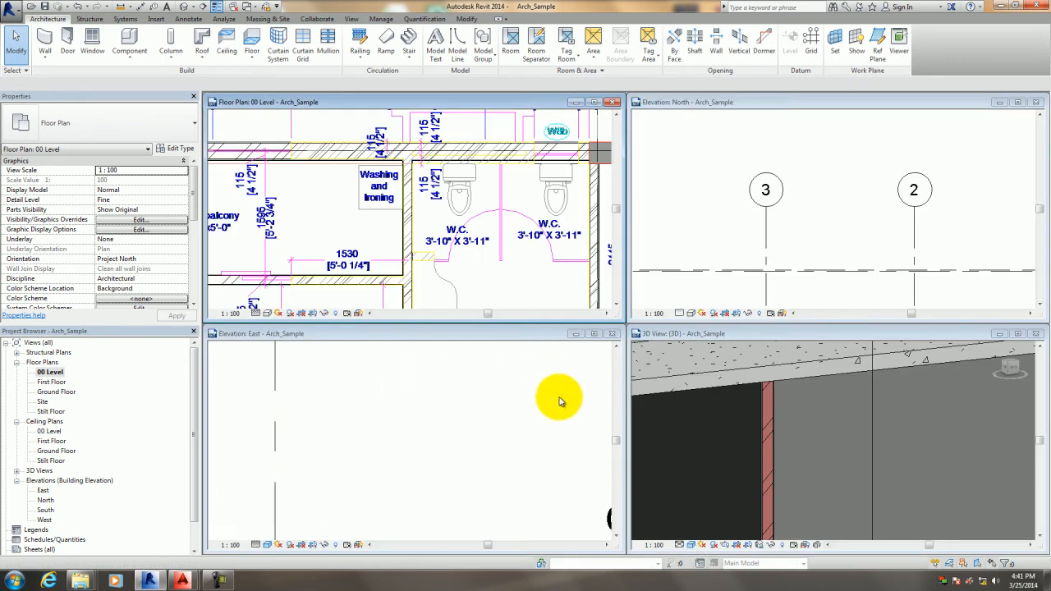
{"action": "left_click", "coordinate": [835, 172]}
{"action": "left_click", "coordinate": [1000, 104]}
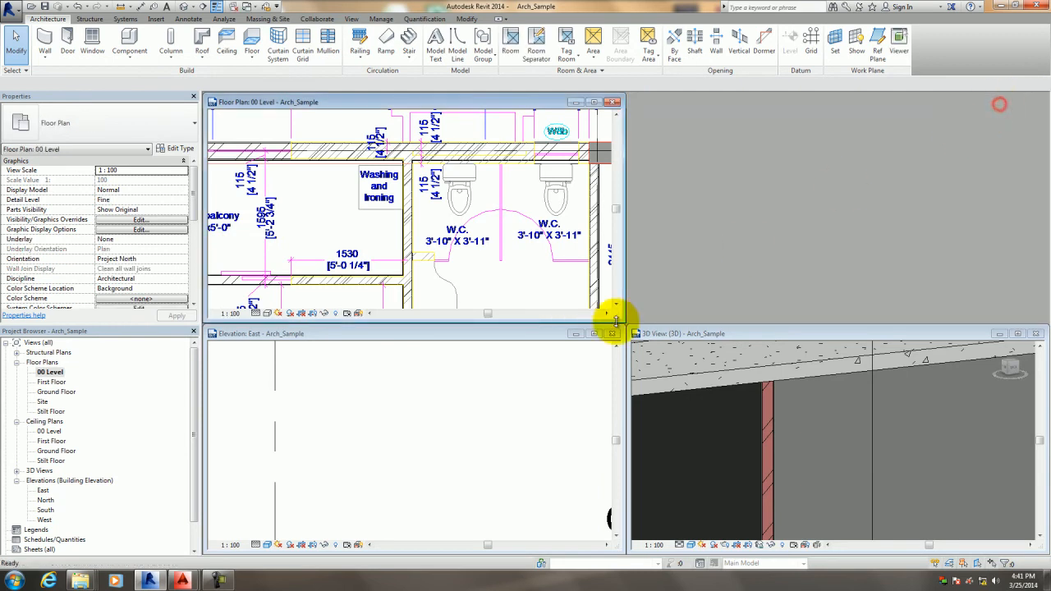
{"action": "left_click", "coordinate": [575, 334]}
{"action": "key", "text": "w"}
{"action": "key", "text": "t"}
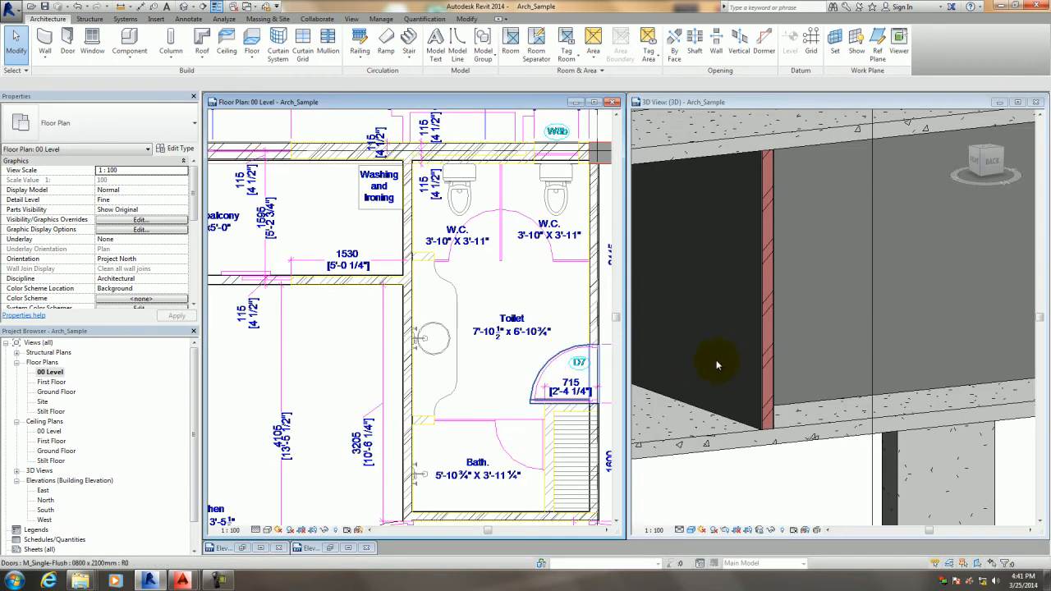
Select the section box in the 3D view and lower its top face below the roof slab to expose the walls.
{"action": "scroll", "coordinate": [715, 353], "scroll_direction": "down", "scroll_amount": 5}
{"action": "middle_click_drag", "start_coordinate": [725, 369], "coordinate": [751, 359], "text": "shift"}
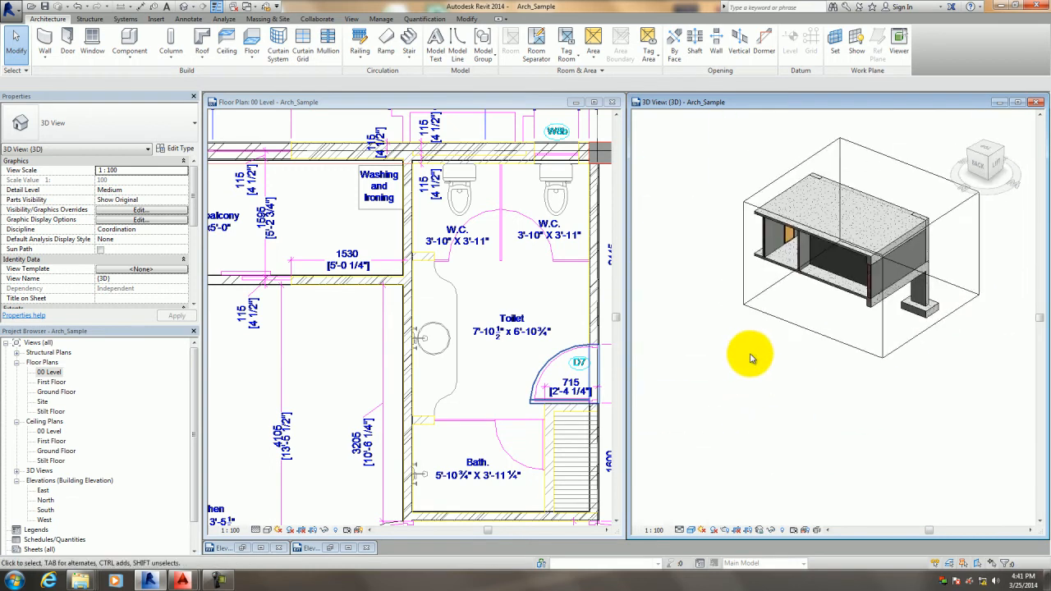
{"action": "left_click", "coordinate": [802, 327]}
{"action": "scroll", "coordinate": [870, 209], "scroll_direction": "up", "scroll_amount": 2}
{"action": "scroll", "coordinate": [863, 199], "scroll_direction": "up", "scroll_amount": 1}
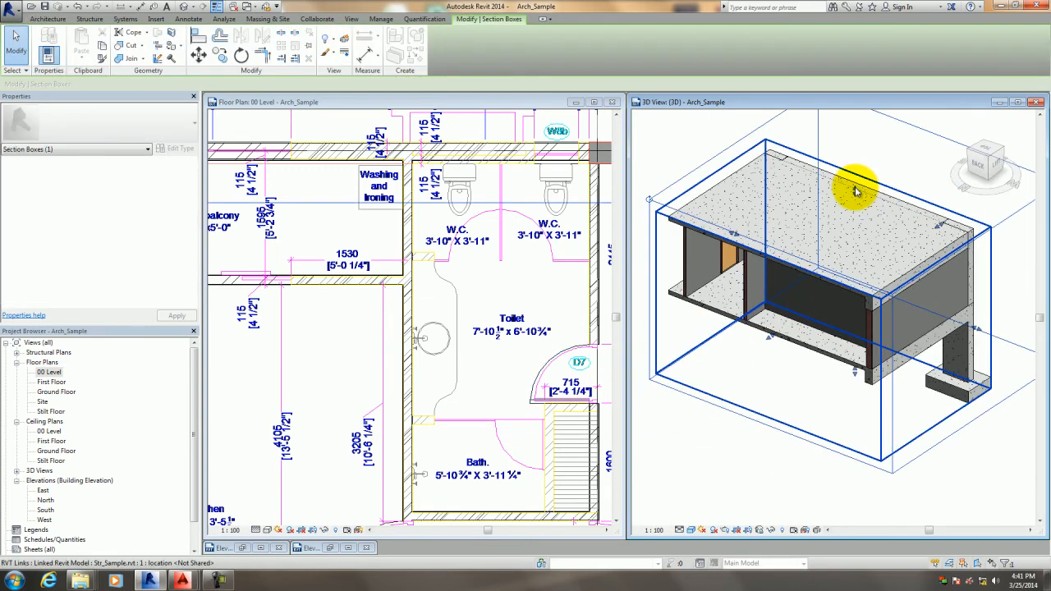
{"action": "left_click", "coordinate": [857, 195]}
{"action": "left_click", "coordinate": [871, 178]}
{"action": "left_click", "coordinate": [902, 123]}
{"action": "scroll", "coordinate": [940, 180], "scroll_direction": "up", "scroll_amount": 5}
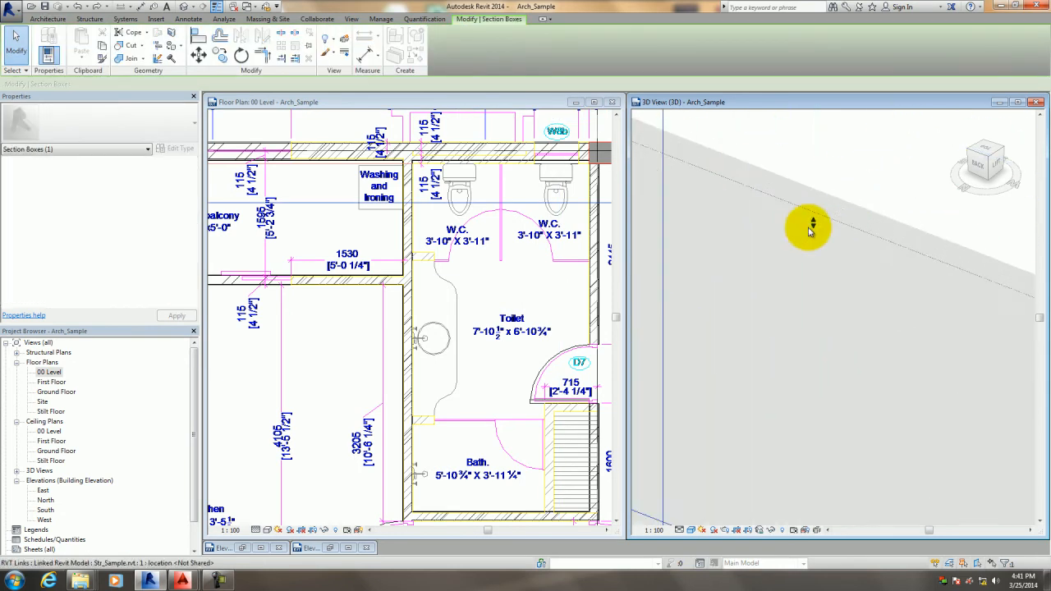
{"action": "left_click_drag", "start_coordinate": [817, 223], "coordinate": [825, 308]}
{"action": "scroll", "coordinate": [819, 264], "scroll_direction": "down", "scroll_amount": 5}
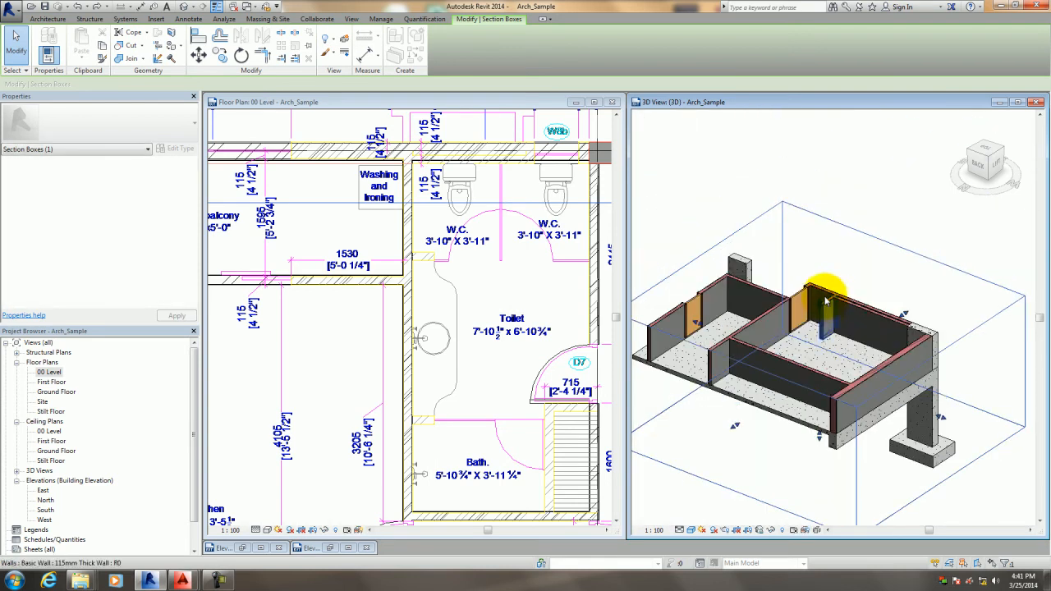
Examine the placed doors and walls in the sectioned 3D model from several angles.
{"action": "middle_click_drag", "start_coordinate": [906, 251], "coordinate": [965, 285]}
{"action": "scroll", "coordinate": [757, 290], "scroll_direction": "up", "scroll_amount": 4}
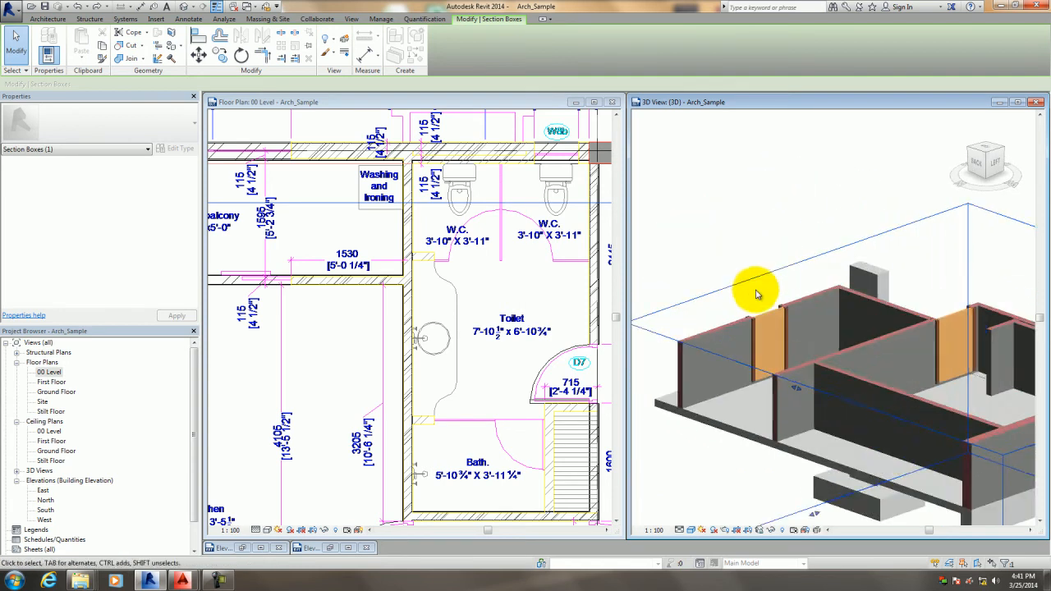
{"action": "left_click", "coordinate": [773, 327]}
{"action": "scroll", "coordinate": [741, 227], "scroll_direction": "down", "scroll_amount": 4}
{"action": "left_click", "coordinate": [749, 213]}
{"action": "left_click", "coordinate": [841, 211]}
{"action": "scroll", "coordinate": [845, 294], "scroll_direction": "up", "scroll_amount": 1}
{"action": "middle_click_drag", "start_coordinate": [846, 298], "coordinate": [862, 243], "text": "shift"}
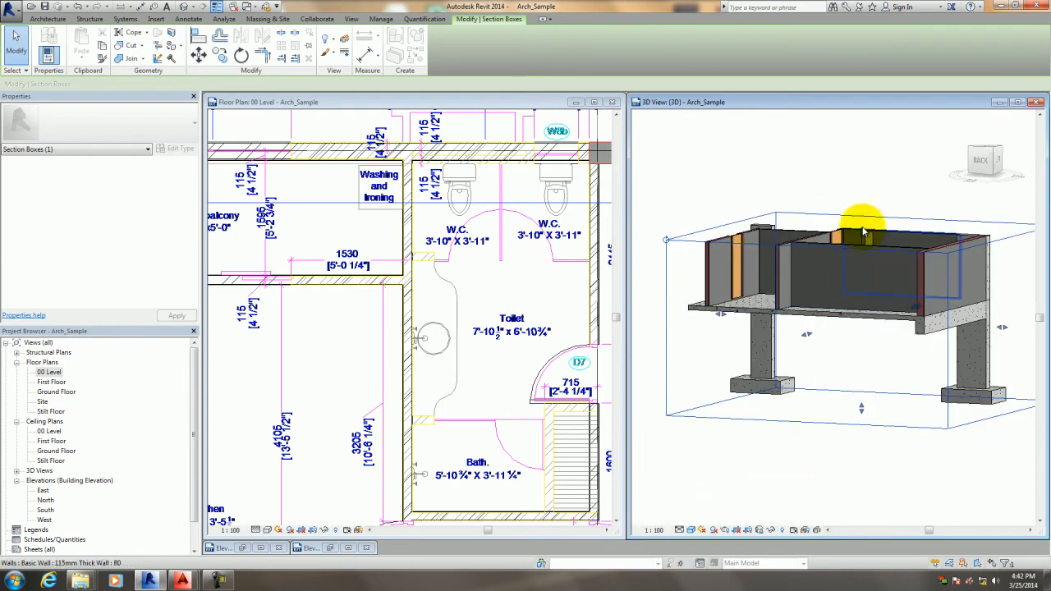
{"action": "mouse_move", "coordinate": [862, 236]}
{"action": "middle_mouse_down", "text": "shift"}
{"action": "mouse_move", "coordinate": [862, 211]}
{"action": "mouse_move", "coordinate": [763, 268]}
{"action": "mouse_move", "coordinate": [822, 265]}
{"action": "mouse_move", "coordinate": [767, 301]}
{"action": "mouse_move", "coordinate": [863, 218]}
{"action": "middle_mouse_up", "text": "shift"}
{"action": "left_click_drag", "start_coordinate": [862, 217], "coordinate": [856, 235]}
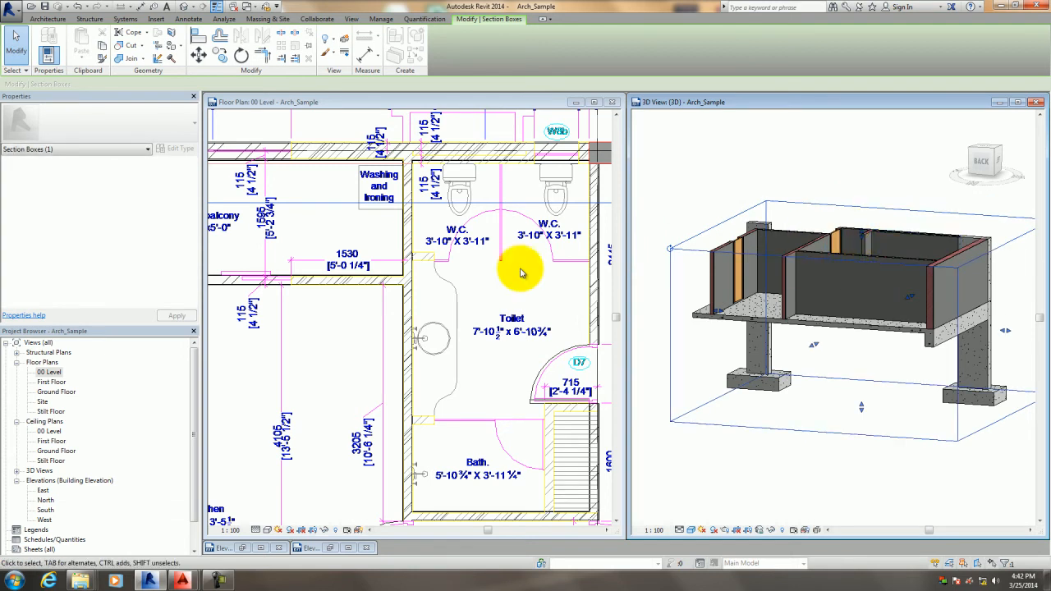
Measure the W2 window opening in the utility balcony's outer wall on the 00 Level plan with an aligned dimension.
{"action": "left_click", "coordinate": [361, 312]}
{"action": "scroll", "coordinate": [362, 312], "scroll_direction": "down", "scroll_amount": 2}
{"action": "middle_click_drag", "start_coordinate": [363, 313], "coordinate": [508, 330]}
{"action": "scroll", "coordinate": [393, 261], "scroll_direction": "up", "scroll_amount": 3}
{"action": "middle_click_drag", "start_coordinate": [387, 246], "coordinate": [369, 378]}
{"action": "scroll", "coordinate": [387, 339], "scroll_direction": "up", "scroll_amount": 2}
{"action": "left_click", "coordinate": [370, 378]}
{"action": "key", "text": "d"}
{"action": "key", "text": "i"}
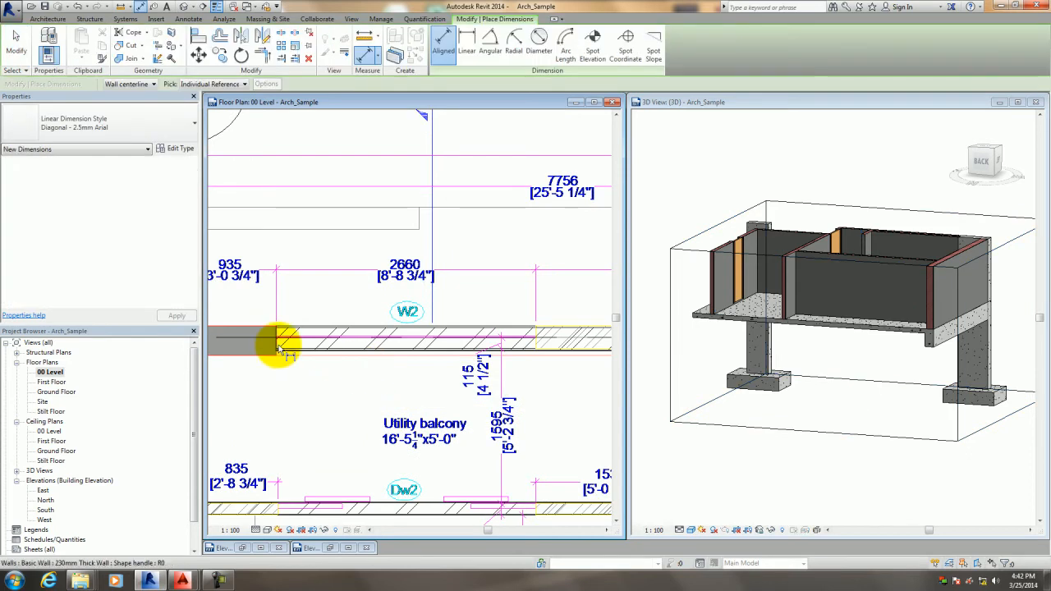
{"action": "left_click", "coordinate": [538, 345]}
{"action": "key", "text": "Escape"}
{"action": "key", "text": "Escape"}
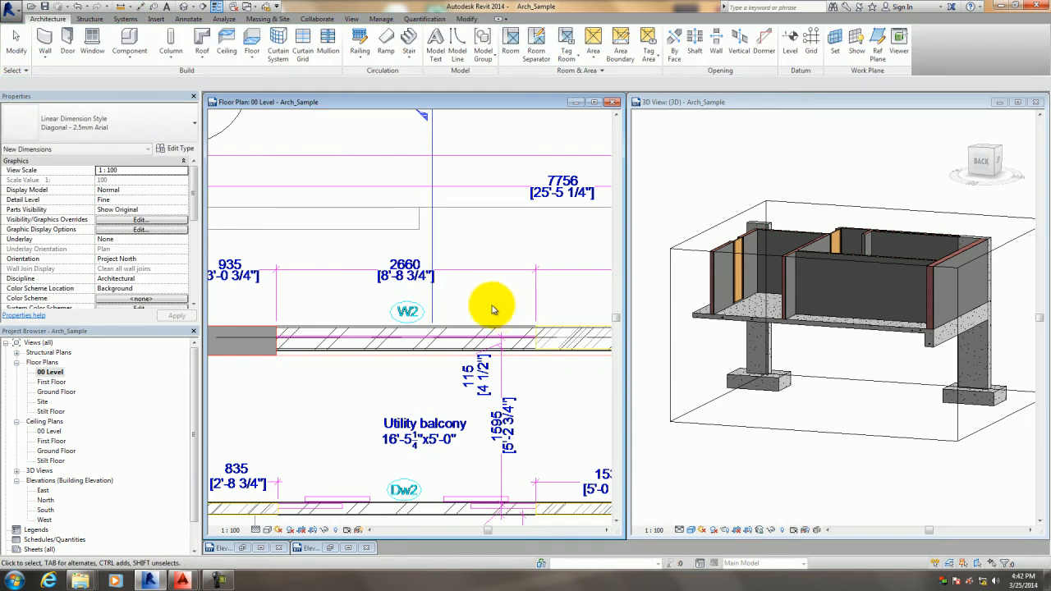
Start a new window and choose the M_Fixed 0915 x 1830mm type.
{"action": "scroll", "coordinate": [486, 305], "scroll_direction": "down", "scroll_amount": 1}
{"action": "middle_click_drag", "start_coordinate": [500, 305], "coordinate": [537, 301]}
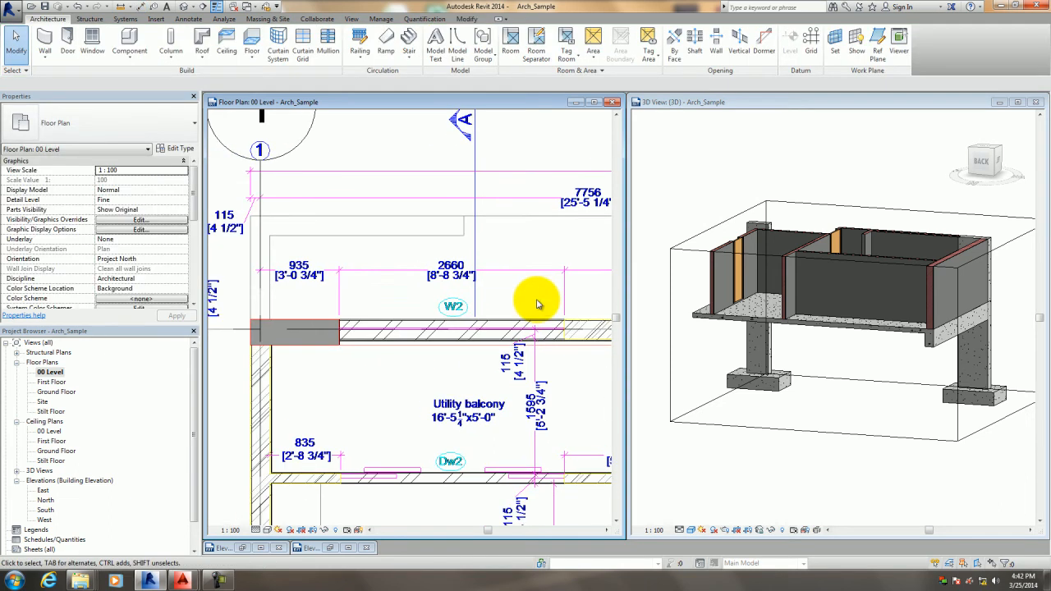
{"action": "left_click", "coordinate": [94, 45]}
{"action": "left_click", "coordinate": [92, 139]}
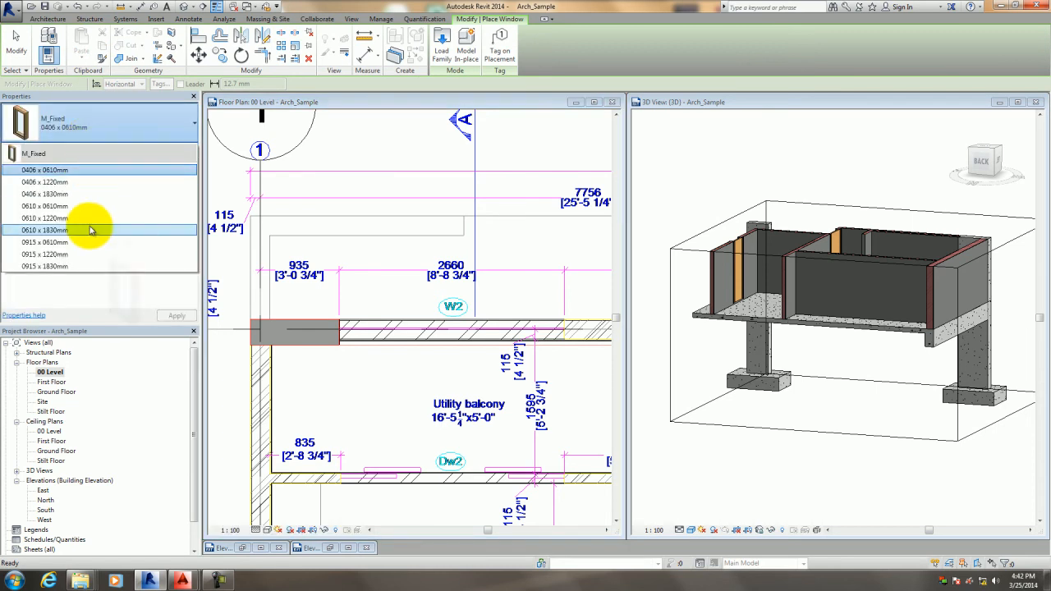
{"action": "left_click", "coordinate": [80, 267]}
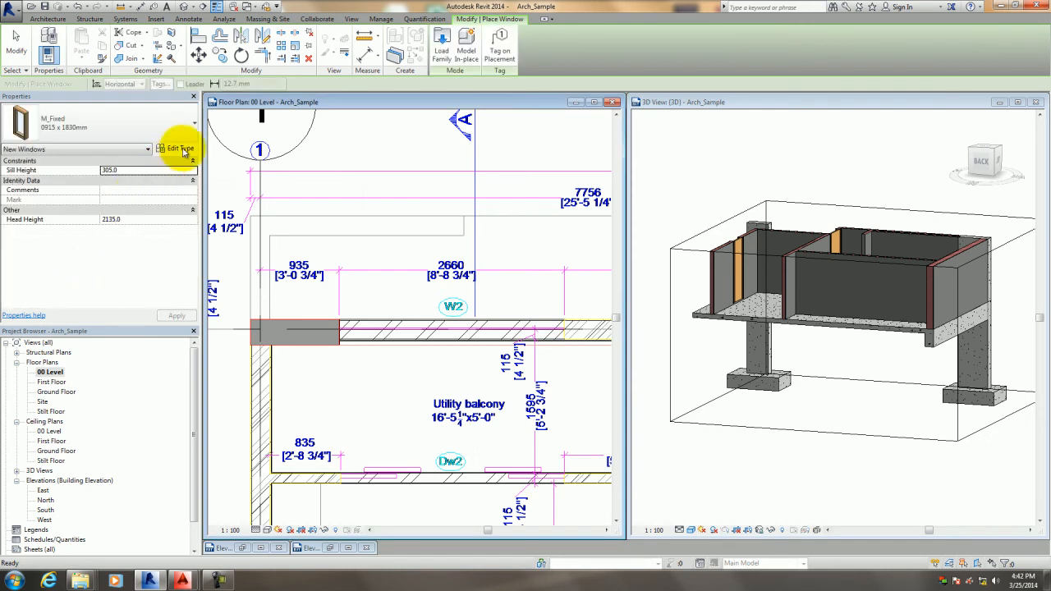
Duplicate the M_Fixed window type as 2660 x 2100mm and set its height to 2100 and width to 2660.
{"action": "left_click", "coordinate": [183, 150]}
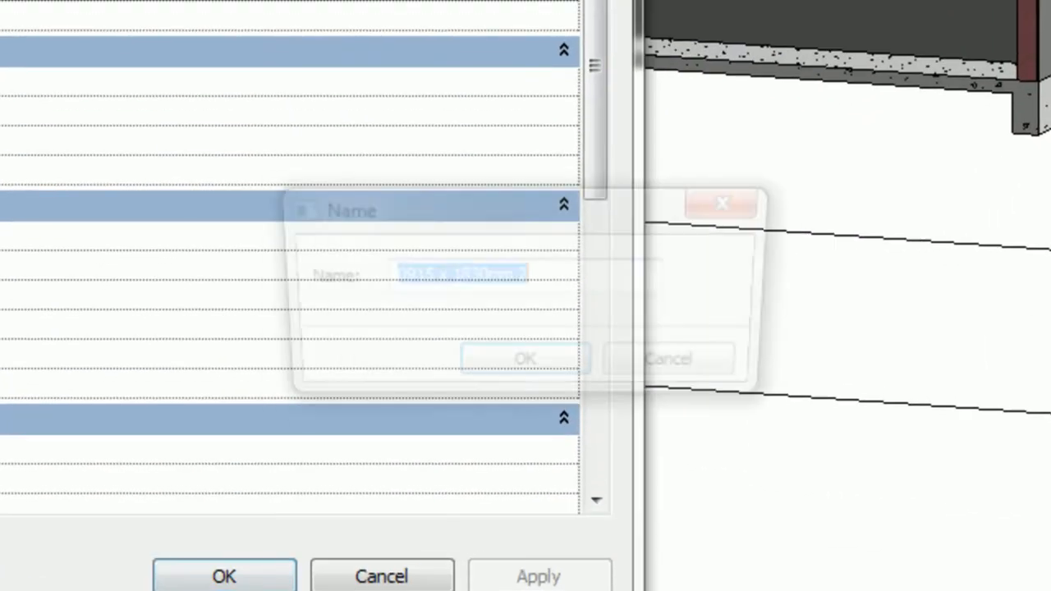
{"action": "left_click_drag", "start_coordinate": [426, 277], "coordinate": [257, 264]}
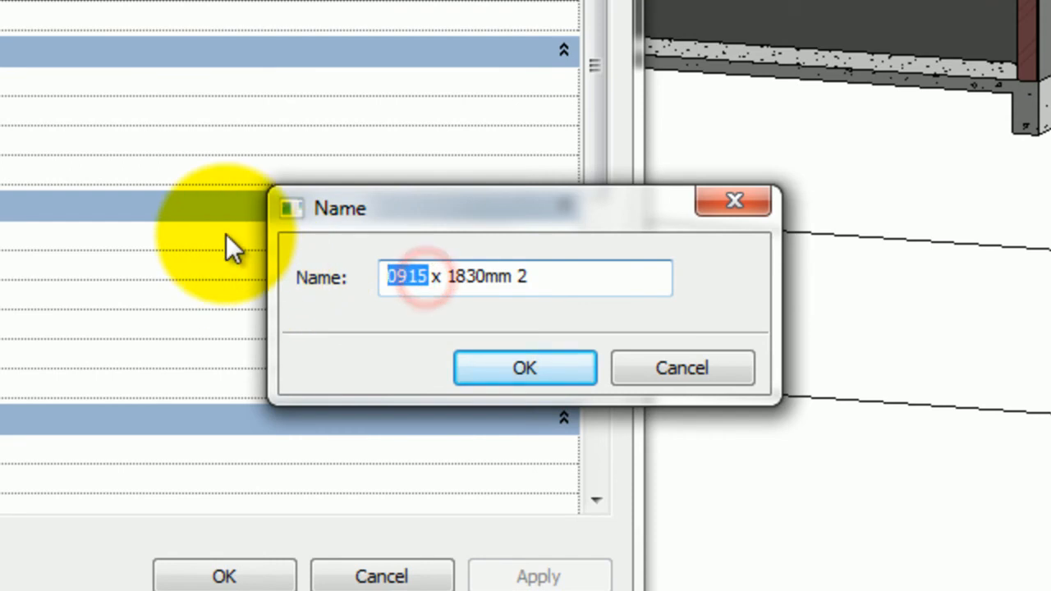
{"action": "type", "text": "2660"}
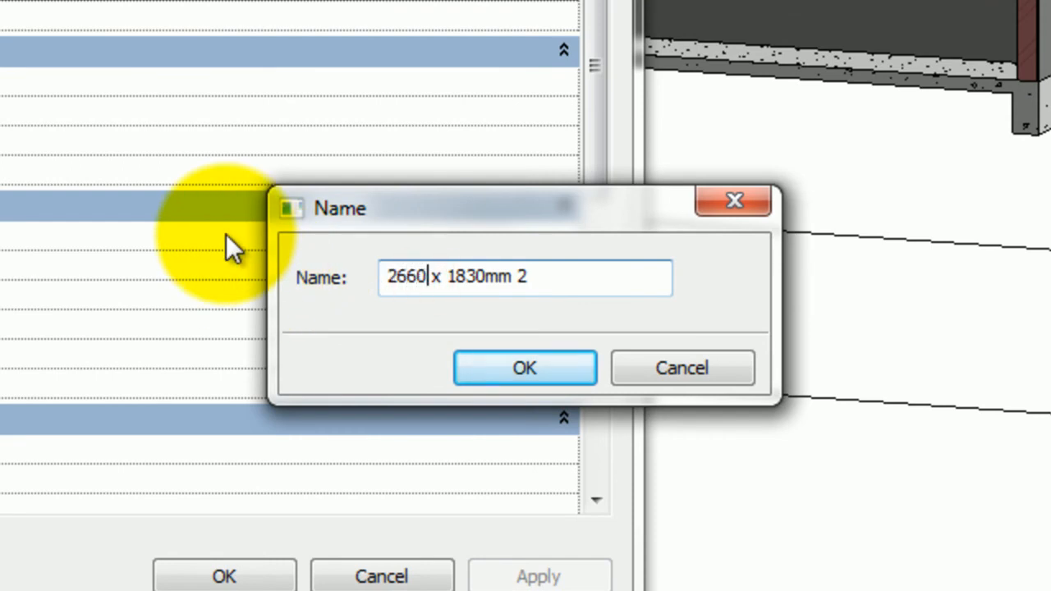
{"action": "left_click", "coordinate": [486, 277]}
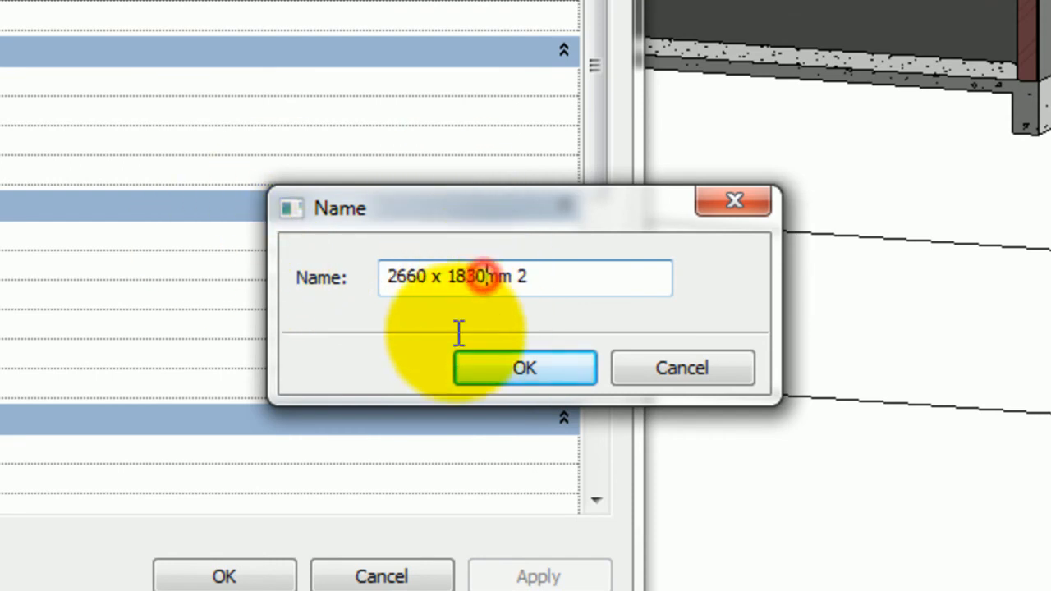
{"action": "key", "text": "BackSpace"}
{"action": "key", "text": "BackSpace"}
{"action": "key", "text": "BackSpace"}
{"action": "key", "text": "BackSpace"}
{"action": "type", "text": "2100"}
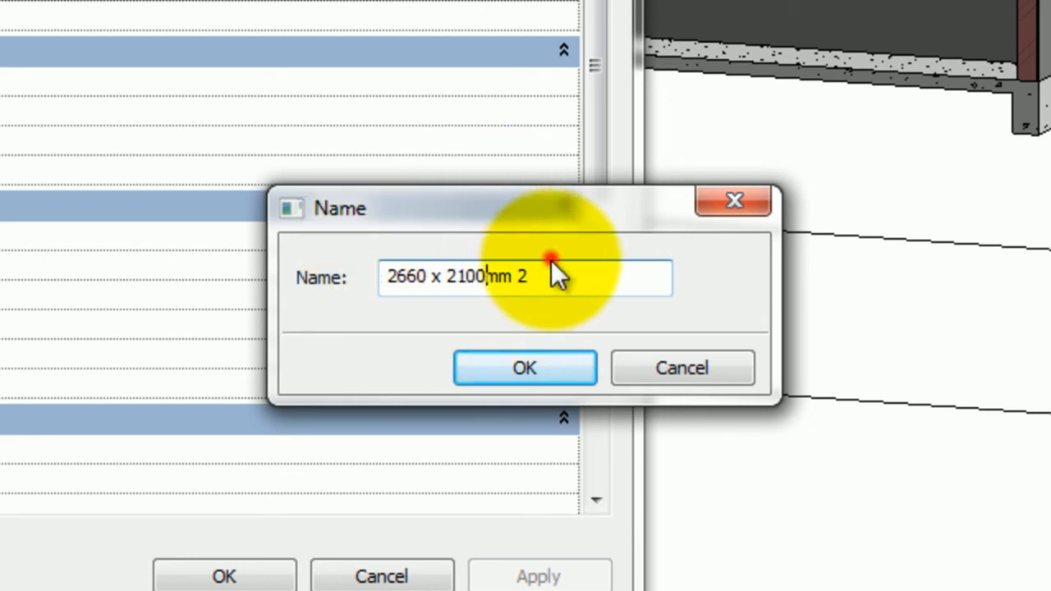
{"action": "left_click", "coordinate": [553, 289]}
{"action": "key", "text": "BackSpace"}
{"action": "left_click", "coordinate": [544, 372]}
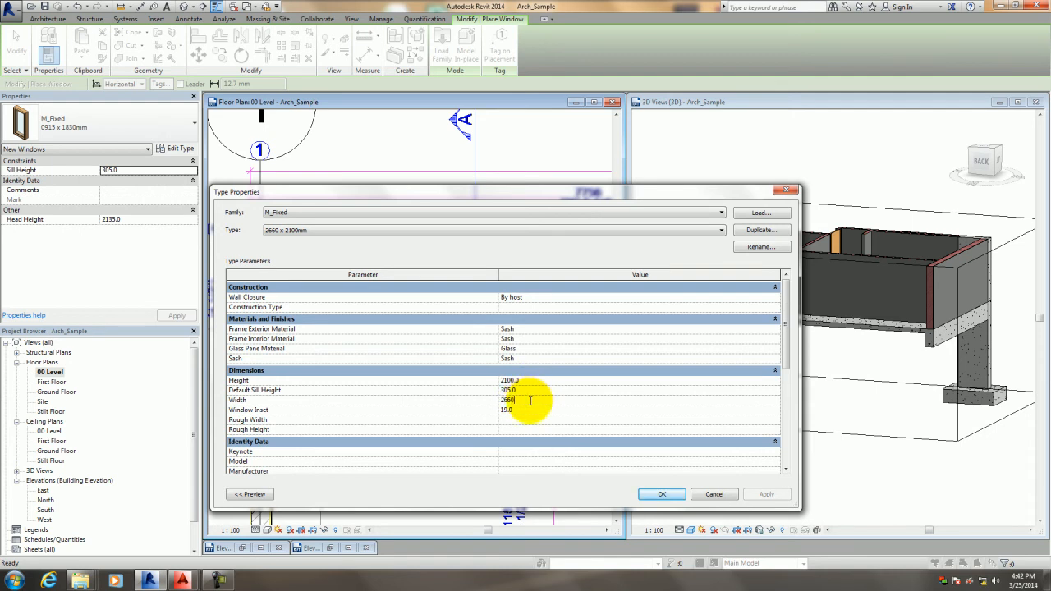
{"action": "left_click", "coordinate": [663, 494]}
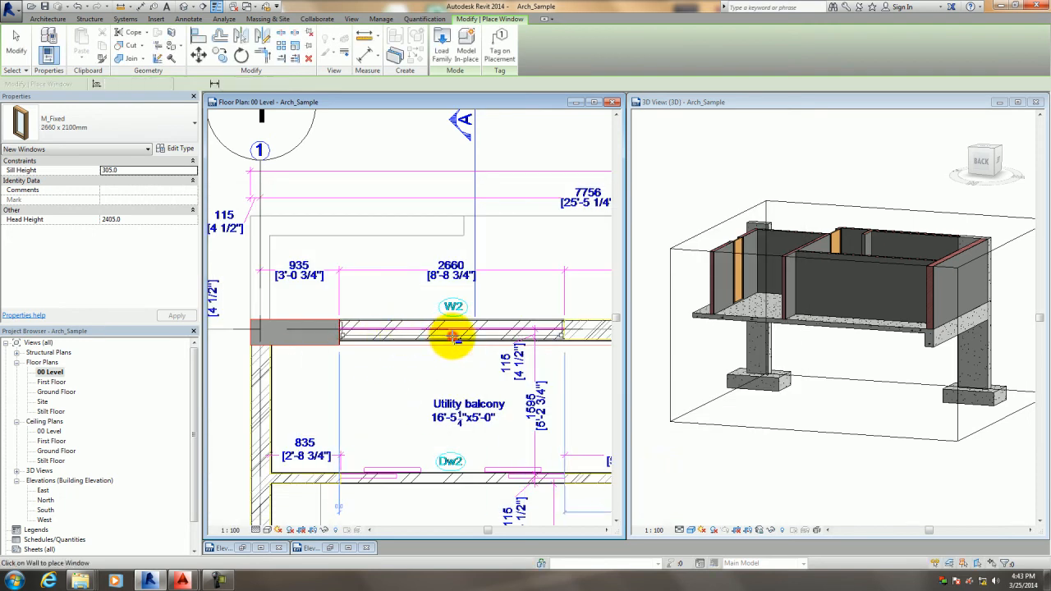
Place the 2660 x 2100mm window at the W2 opening in the utility balcony's outer wall on the 00 Level plan.
{"action": "left_click", "coordinate": [453, 337]}
{"action": "key", "text": "Escape"}
{"action": "key", "text": "Escape"}
Select the section box in the 3D view and raise its top face above the roof slab.
{"action": "left_click", "coordinate": [709, 415]}
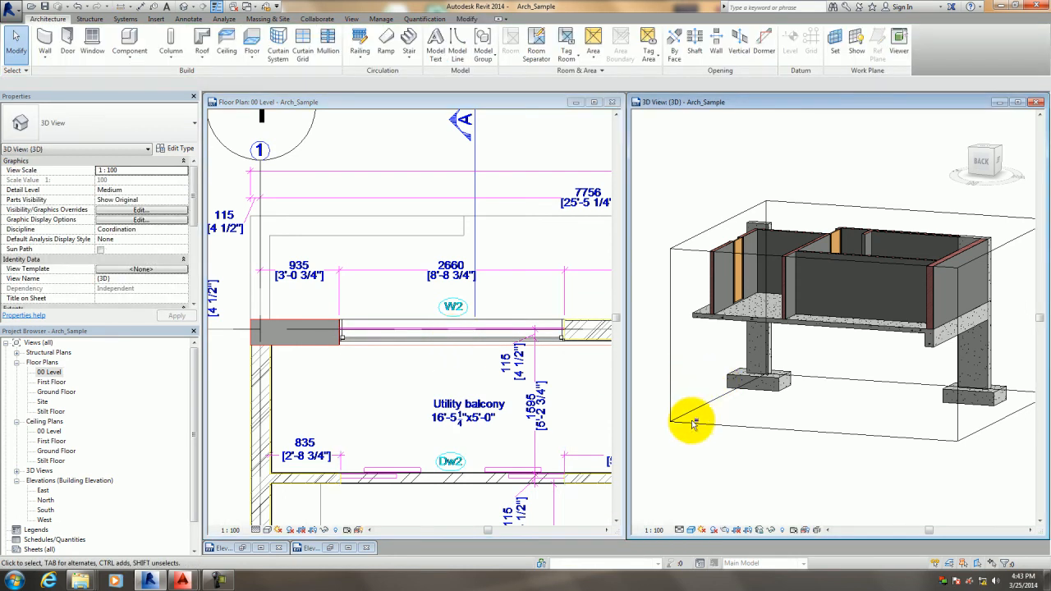
{"action": "middle_click_drag", "start_coordinate": [778, 403], "coordinate": [686, 398], "text": "shift"}
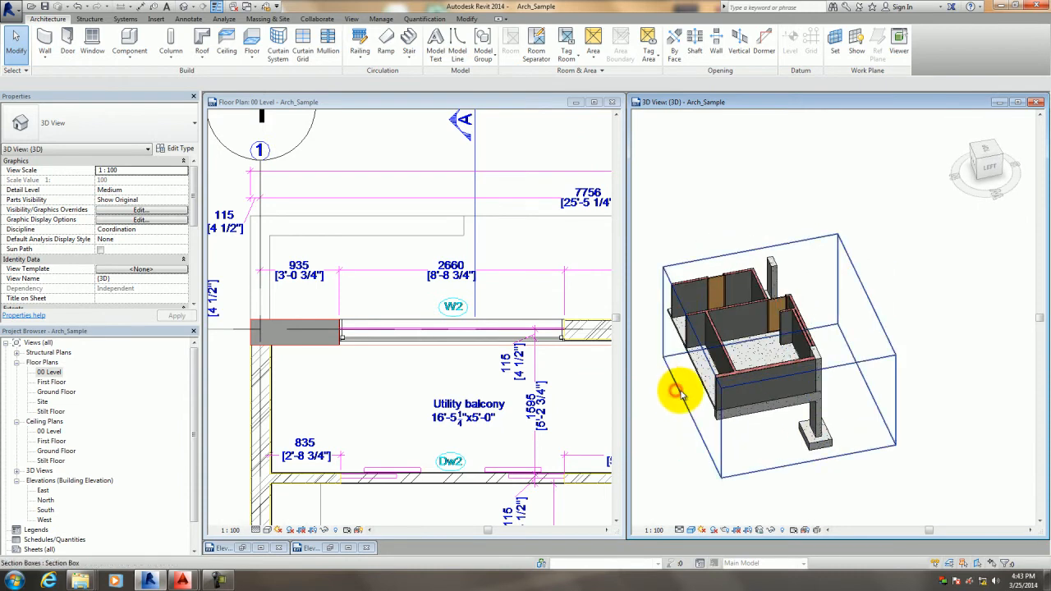
{"action": "left_click", "coordinate": [681, 390]}
{"action": "middle_click_drag", "start_coordinate": [692, 376], "coordinate": [756, 327], "text": "shift"}
{"action": "scroll", "coordinate": [729, 375], "scroll_direction": "up", "scroll_amount": 4}
{"action": "middle_click_drag", "start_coordinate": [731, 376], "coordinate": [711, 462]}
{"action": "scroll", "coordinate": [715, 452], "scroll_direction": "up", "scroll_amount": 2}
{"action": "scroll", "coordinate": [716, 448], "scroll_direction": "down", "scroll_amount": 4}
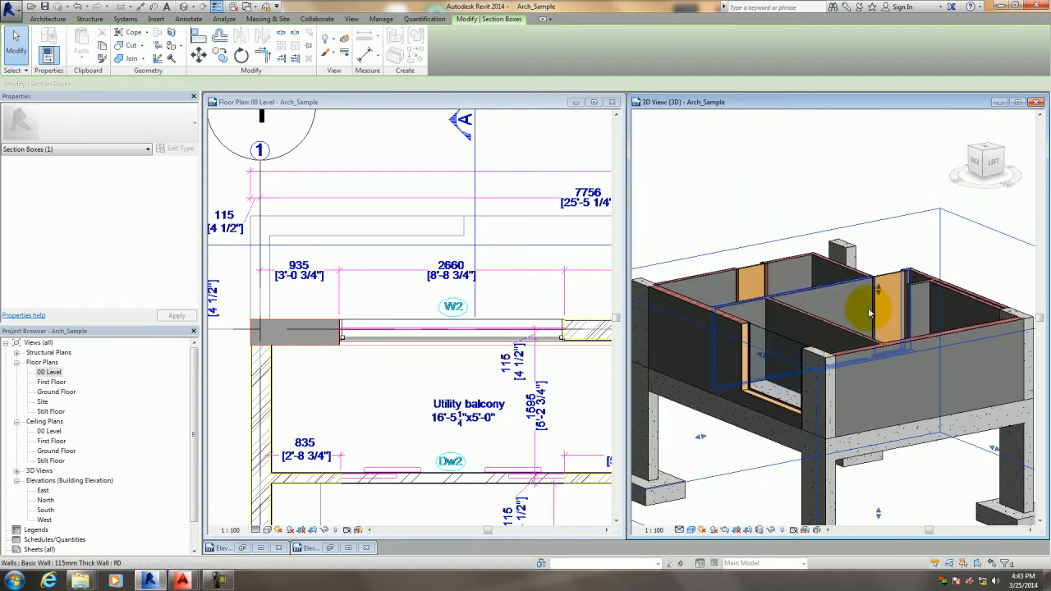
{"action": "left_click_drag", "start_coordinate": [879, 290], "coordinate": [880, 244]}
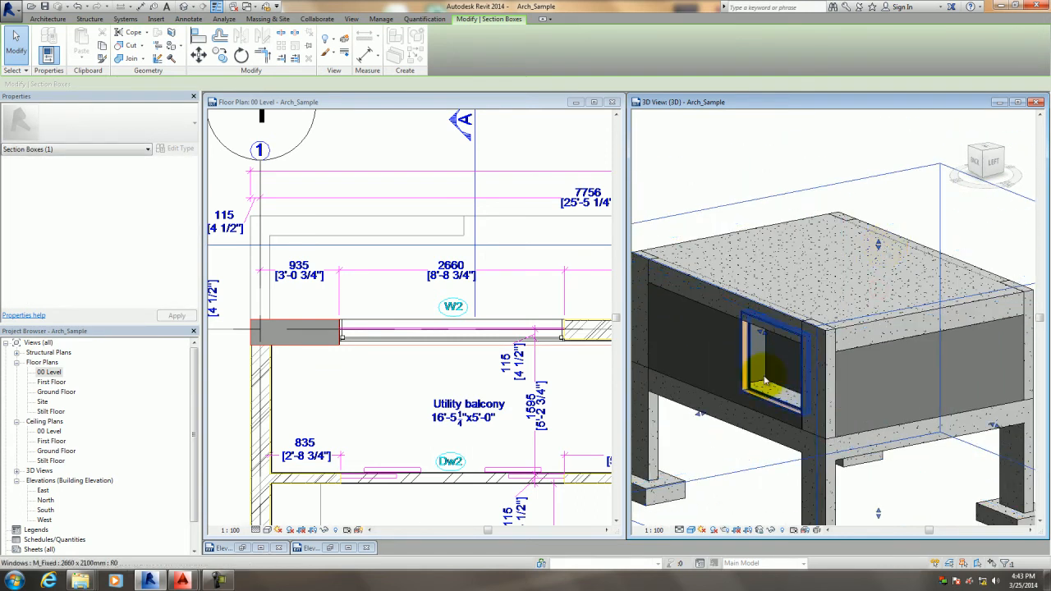
Set the sill height of the utility balcony window to 100.
{"action": "scroll", "coordinate": [765, 386], "scroll_direction": "up", "scroll_amount": 3}
{"action": "middle_click_drag", "start_coordinate": [765, 386], "coordinate": [785, 399]}
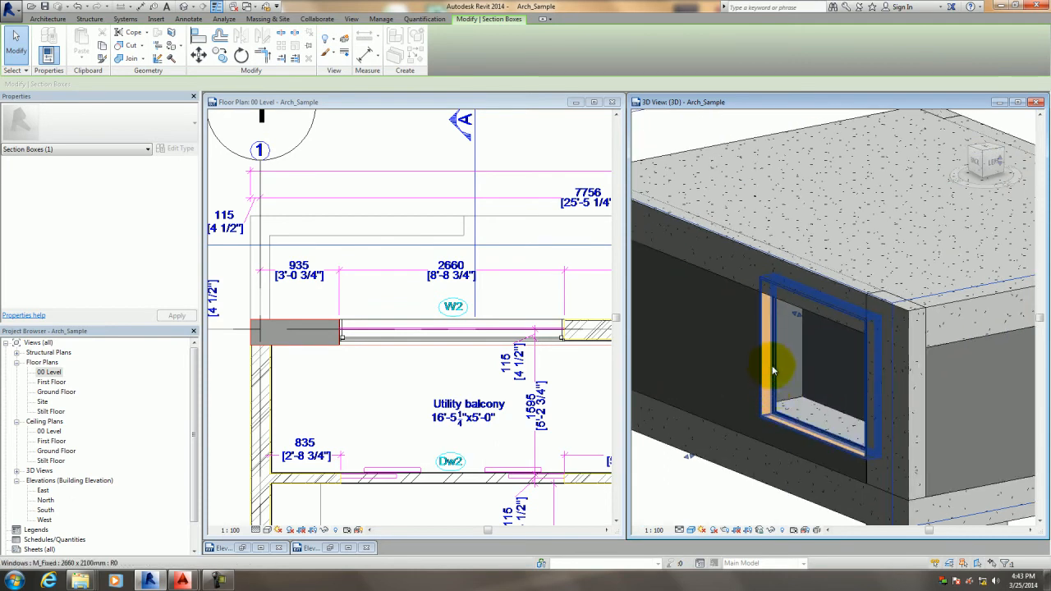
{"action": "scroll", "coordinate": [772, 371], "scroll_direction": "up", "scroll_amount": 2}
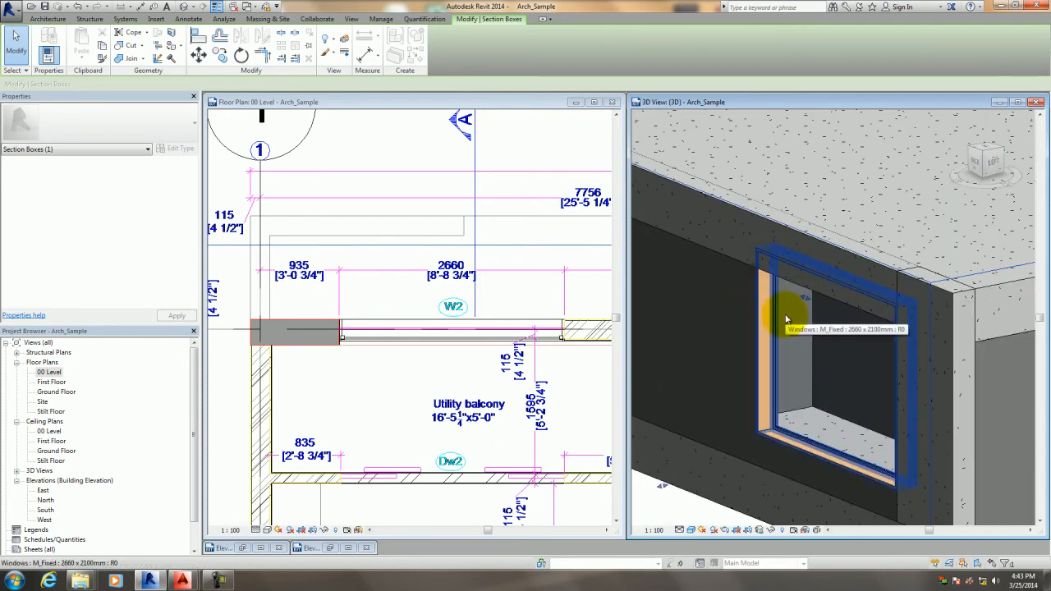
{"action": "scroll", "coordinate": [450, 321], "scroll_direction": "up", "scroll_amount": 1}
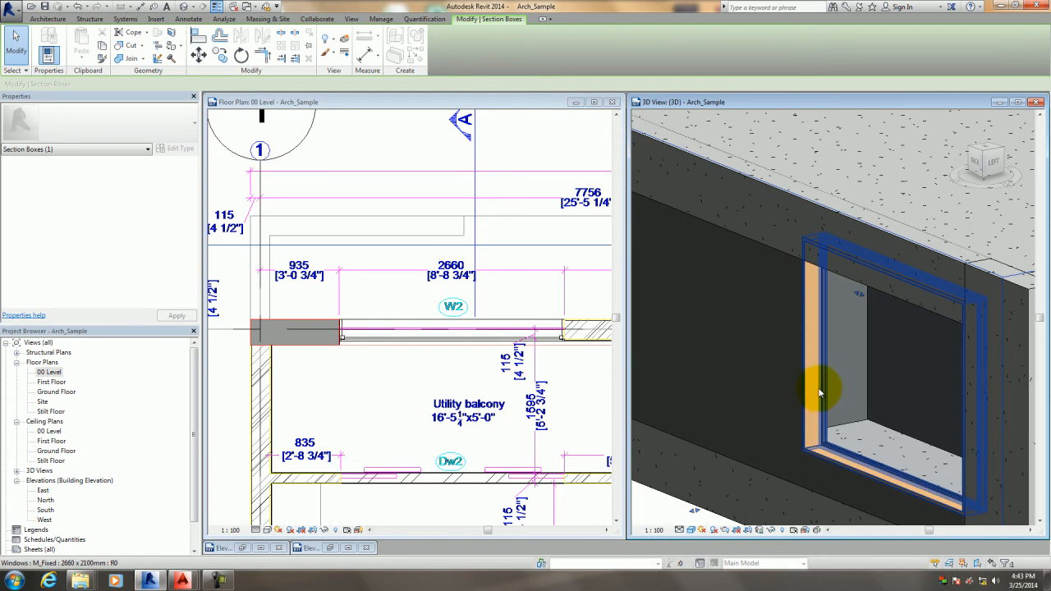
{"action": "left_click", "coordinate": [819, 394]}
{"action": "left_click", "coordinate": [122, 181]}
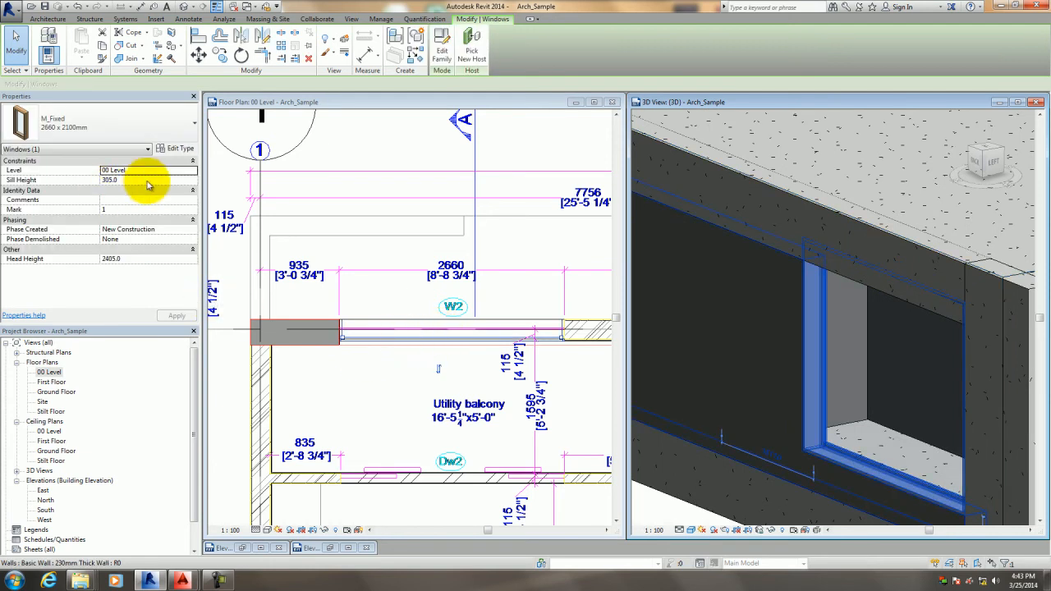
{"action": "left_click", "coordinate": [143, 182]}
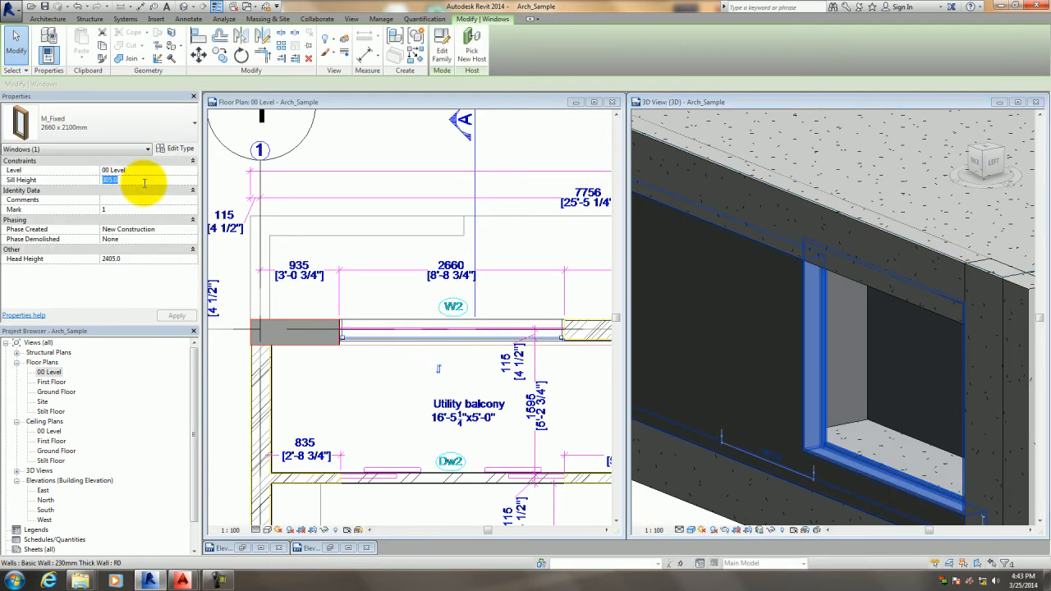
{"action": "type", "text": "100"}
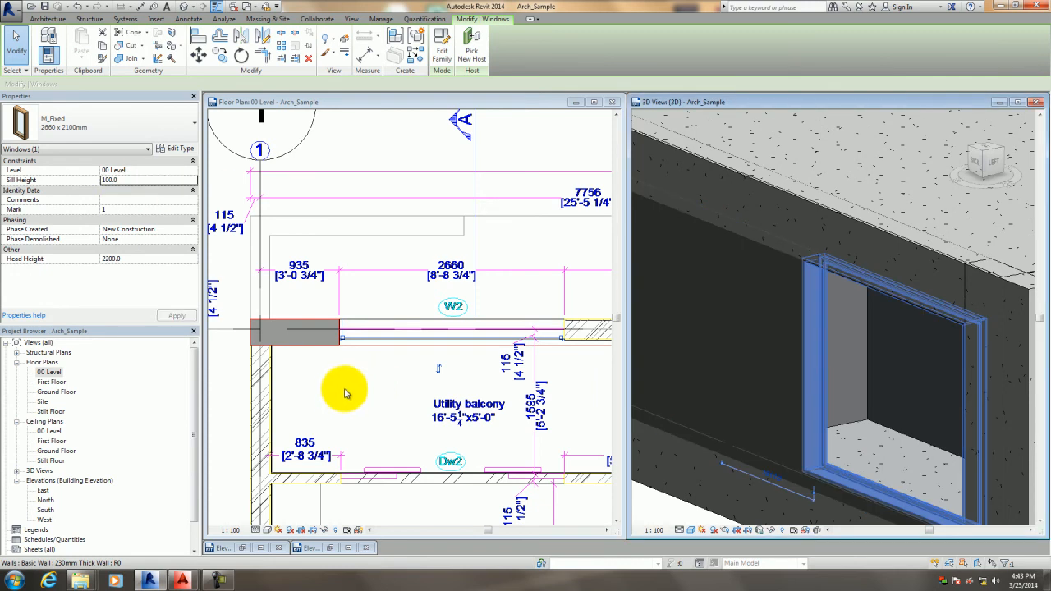
{"action": "left_click", "coordinate": [361, 382]}
Examine the window in the 3D model and the kitchen area on the 00 Level plan.
{"action": "scroll", "coordinate": [782, 341], "scroll_direction": "down", "scroll_amount": 2}
{"action": "left_click", "coordinate": [765, 304]}
{"action": "scroll", "coordinate": [763, 301], "scroll_direction": "down", "scroll_amount": 3}
{"action": "middle_click_drag", "start_coordinate": [753, 322], "coordinate": [723, 357], "text": "shift"}
{"action": "scroll", "coordinate": [809, 352], "scroll_direction": "down", "scroll_amount": 3}
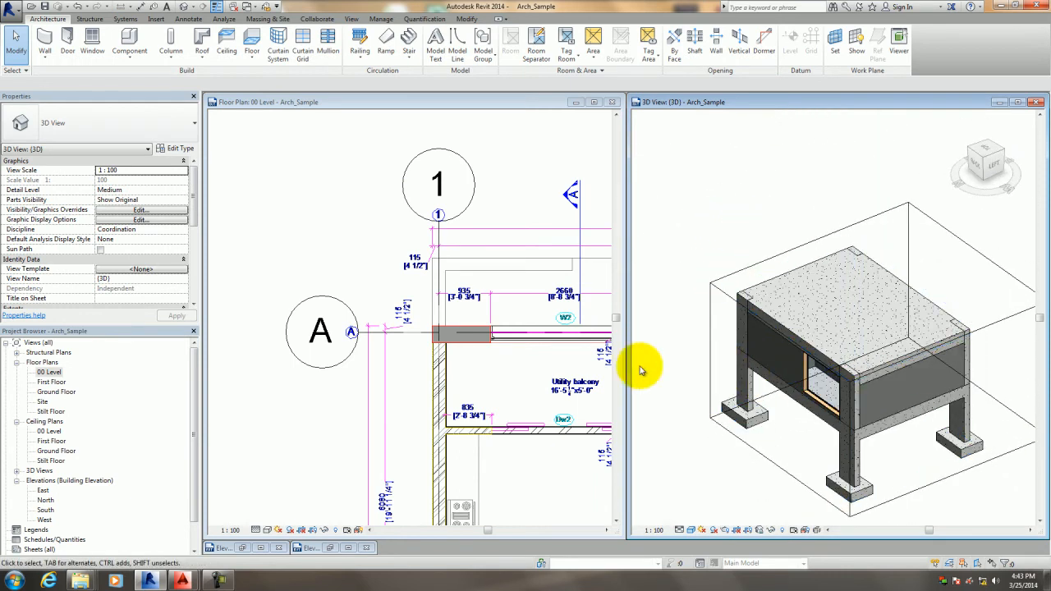
{"action": "scroll", "coordinate": [544, 380], "scroll_direction": "down", "scroll_amount": 5}
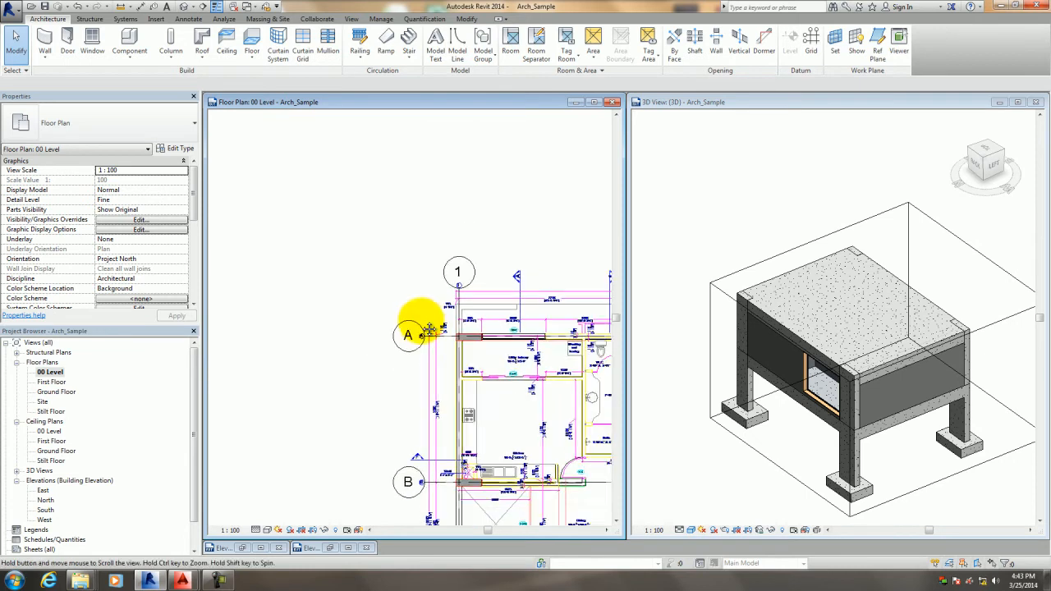
{"action": "scroll", "coordinate": [474, 371], "scroll_direction": "up", "scroll_amount": 3}
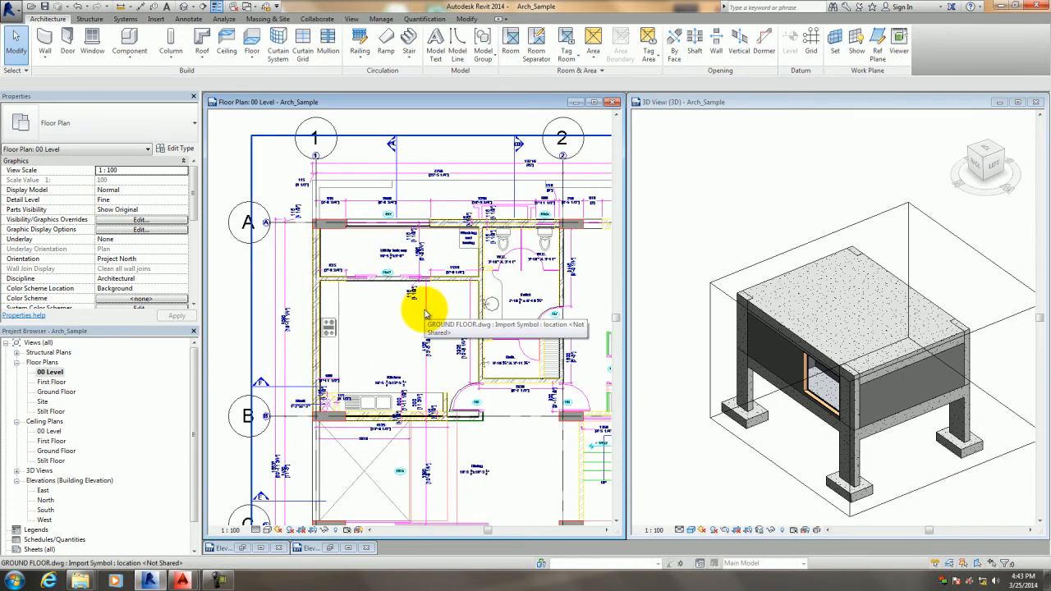
{"action": "scroll", "coordinate": [379, 318], "scroll_direction": "down", "scroll_amount": 2}
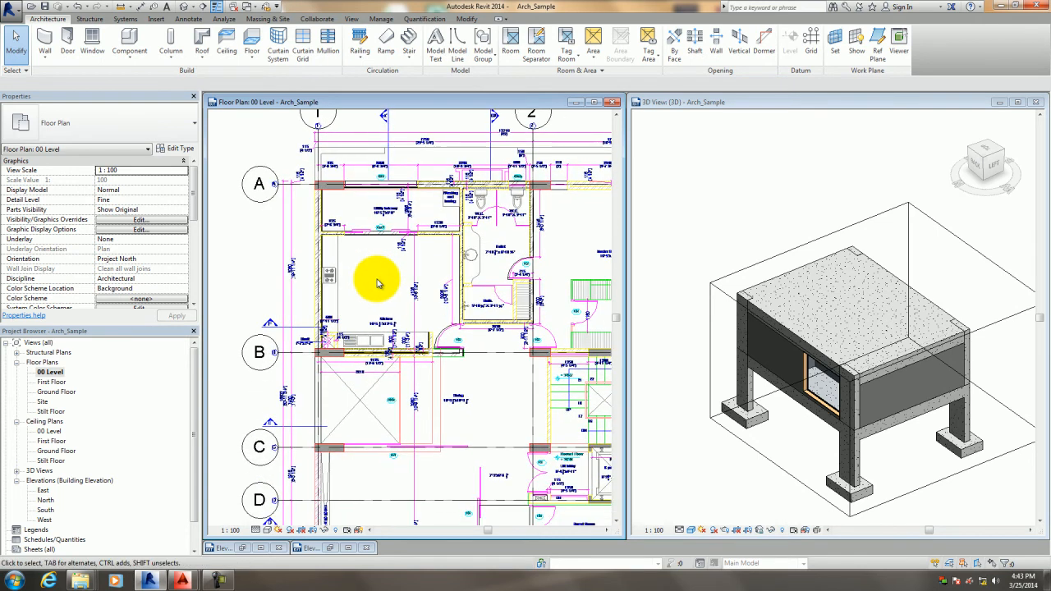
{"action": "mouse_move", "coordinate": [378, 283]}
{"action": "middle_mouse_down"}
{"action": "mouse_move", "coordinate": [420, 305]}
{"action": "mouse_move", "coordinate": [427, 326]}
{"action": "middle_mouse_up"}
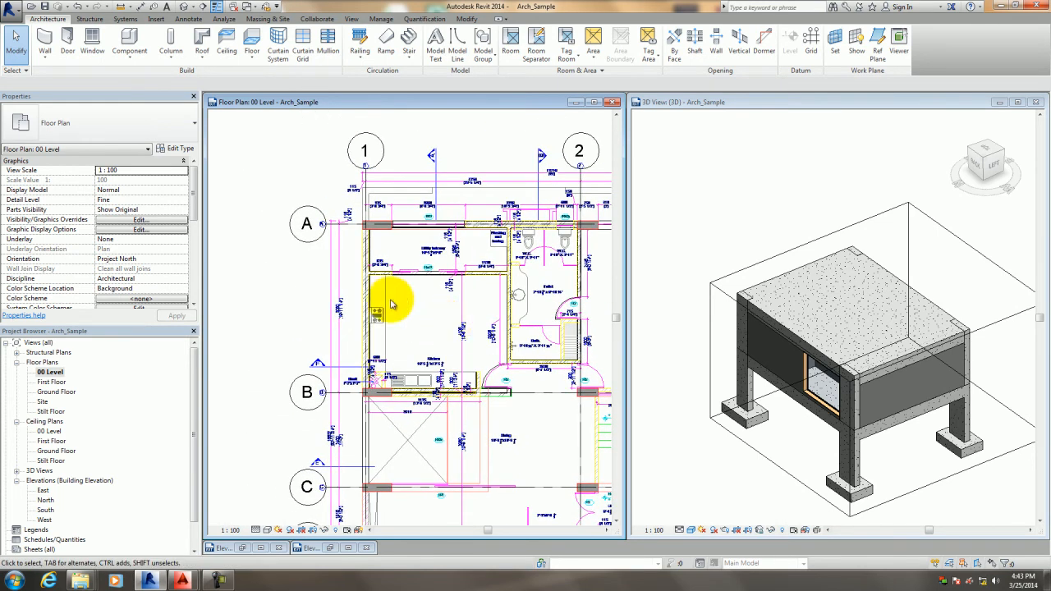
Start an architectural floor and sketch a rectangular boundary from the kitchen's inner corner beside the utility balcony to the diagonally opposite corner at door D6.
{"action": "left_click", "coordinate": [256, 61]}
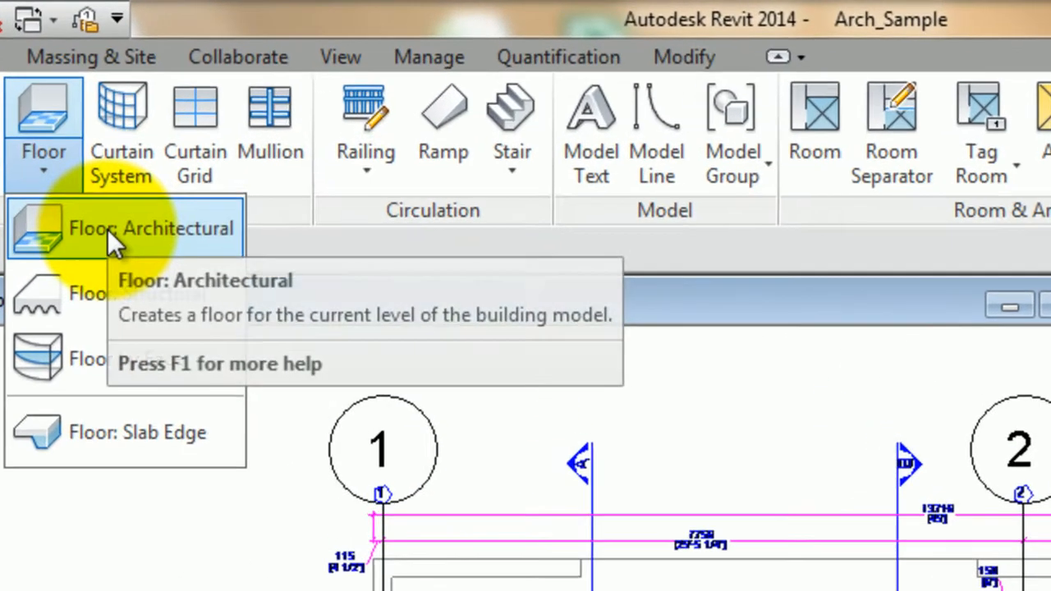
{"action": "left_click", "coordinate": [273, 78]}
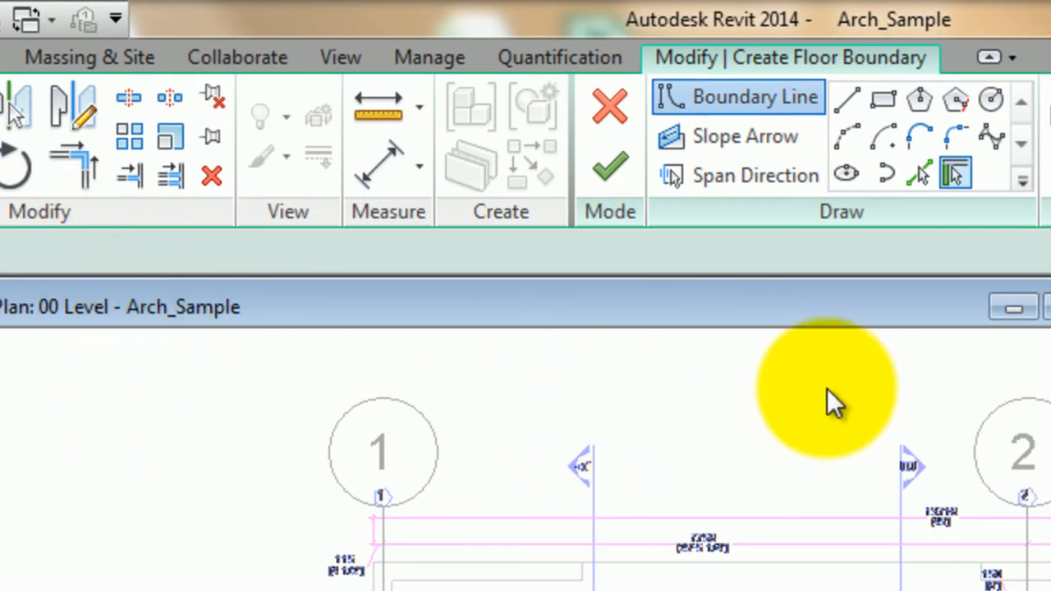
{"action": "left_click", "coordinate": [883, 96]}
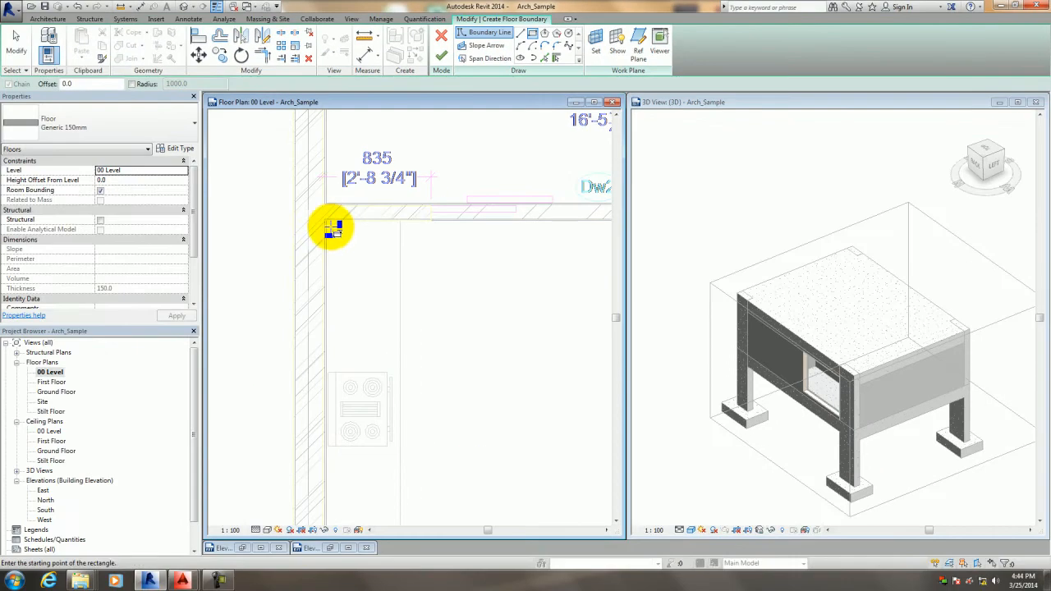
{"action": "left_click", "coordinate": [327, 220]}
{"action": "scroll", "coordinate": [400, 289], "scroll_direction": "down", "scroll_amount": 1}
{"action": "middle_click_drag", "start_coordinate": [400, 289], "coordinate": [332, 197]}
{"action": "middle_click_drag", "start_coordinate": [534, 336], "coordinate": [458, 288]}
{"action": "scroll", "coordinate": [483, 306], "scroll_direction": "up", "scroll_amount": 2}
{"action": "scroll", "coordinate": [485, 315], "scroll_direction": "up", "scroll_amount": 3}
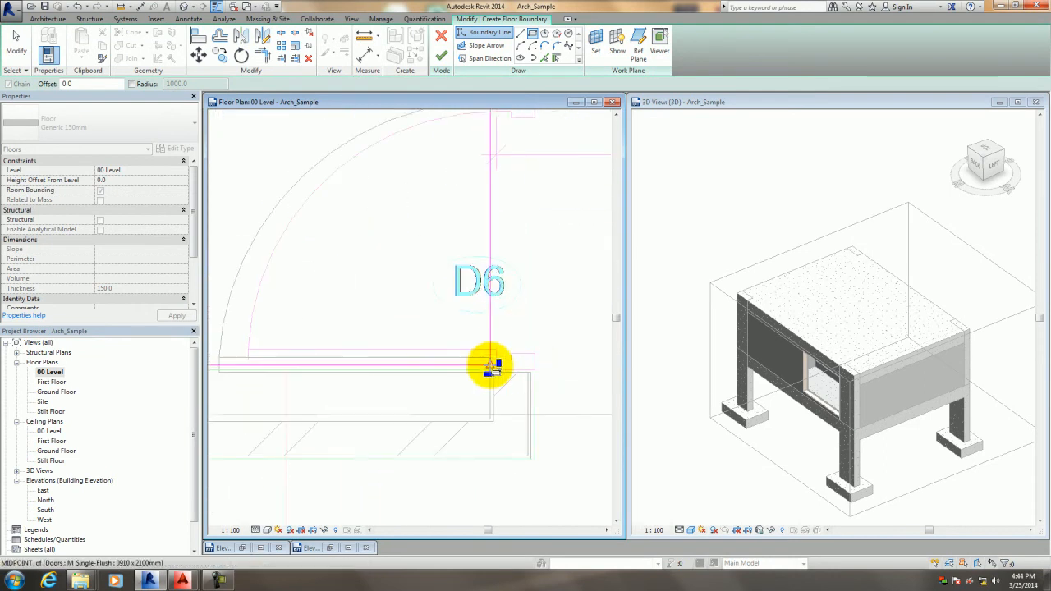
{"action": "left_click", "coordinate": [492, 374]}
{"action": "key", "text": "Escape"}
{"action": "middle_click_drag", "start_coordinate": [354, 307], "coordinate": [551, 322]}
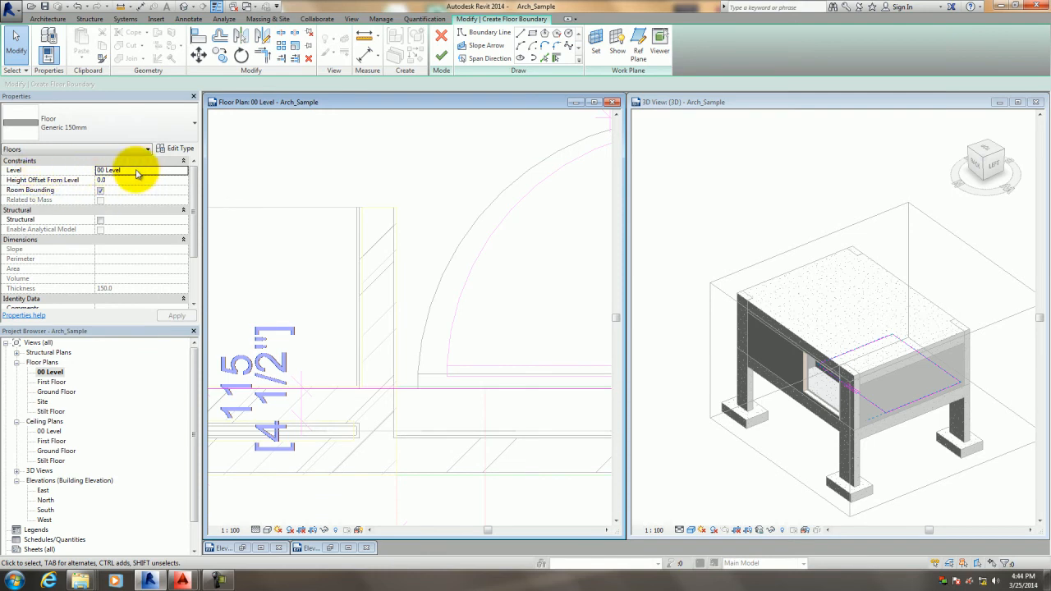
Duplicate the Generic 150mm floor type under the name Marble 50mm.
{"action": "left_click", "coordinate": [85, 132]}
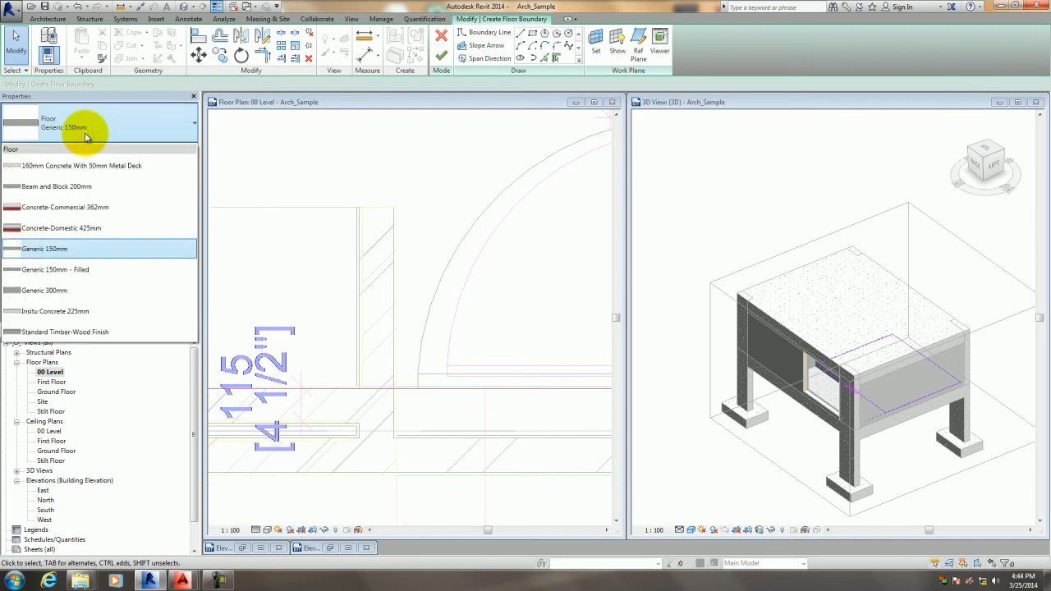
{"action": "left_click", "coordinate": [86, 131]}
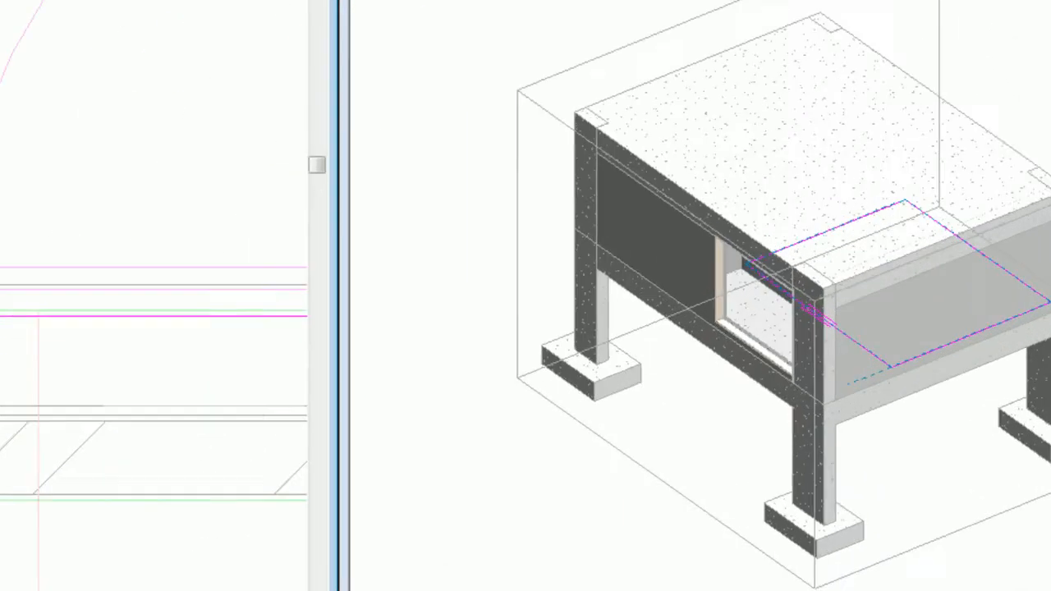
{"action": "left_click", "coordinate": [176, 148]}
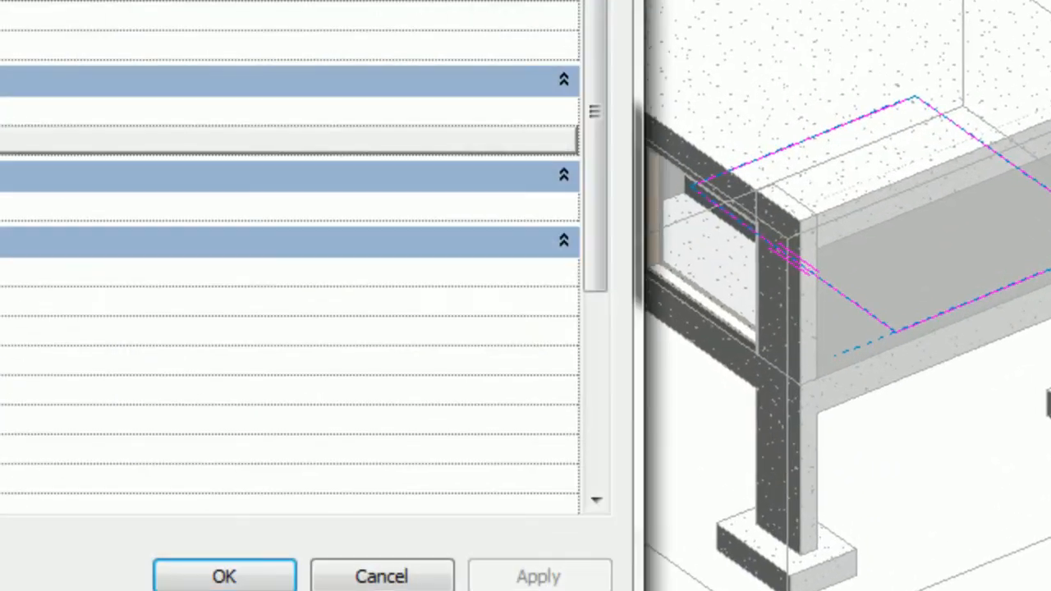
{"action": "left_click_drag", "start_coordinate": [564, 281], "coordinate": [379, 280]}
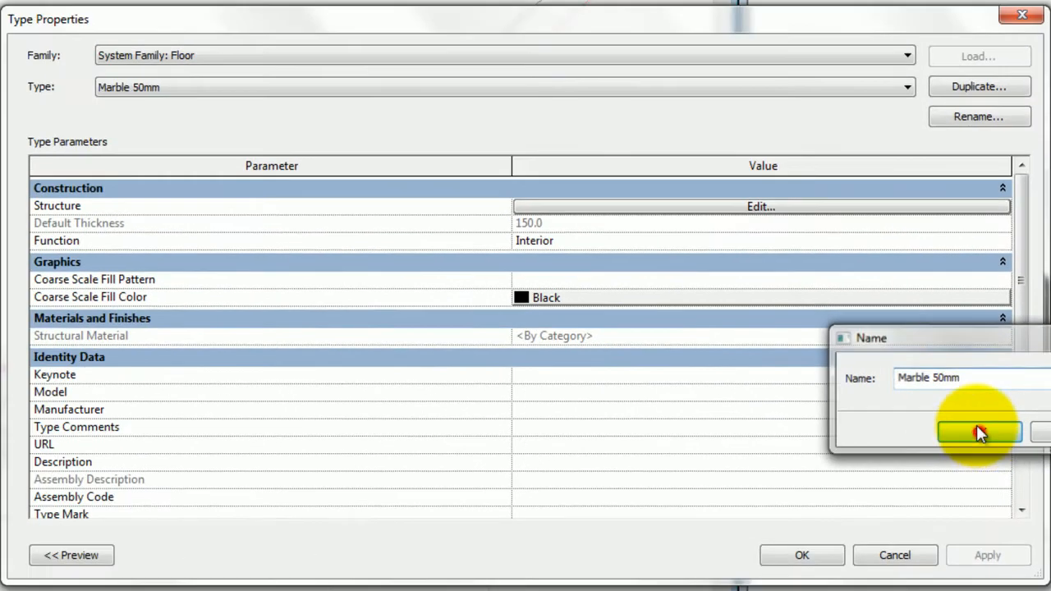
{"action": "left_click", "coordinate": [525, 367]}
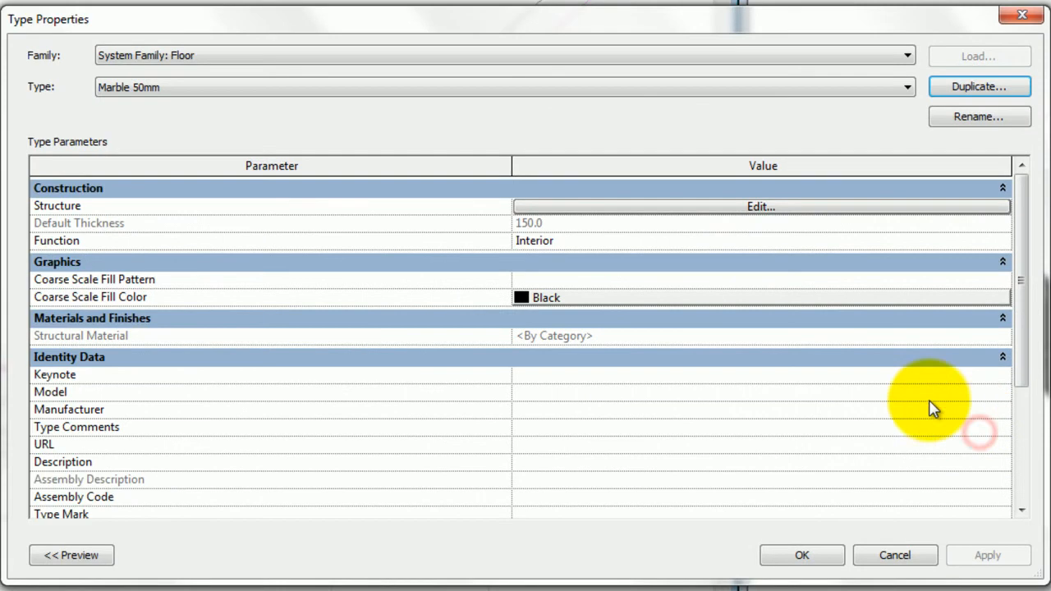
Set the thickness of the structure layer in the Marble 50mm floor type to 50.
{"action": "left_click", "coordinate": [726, 210]}
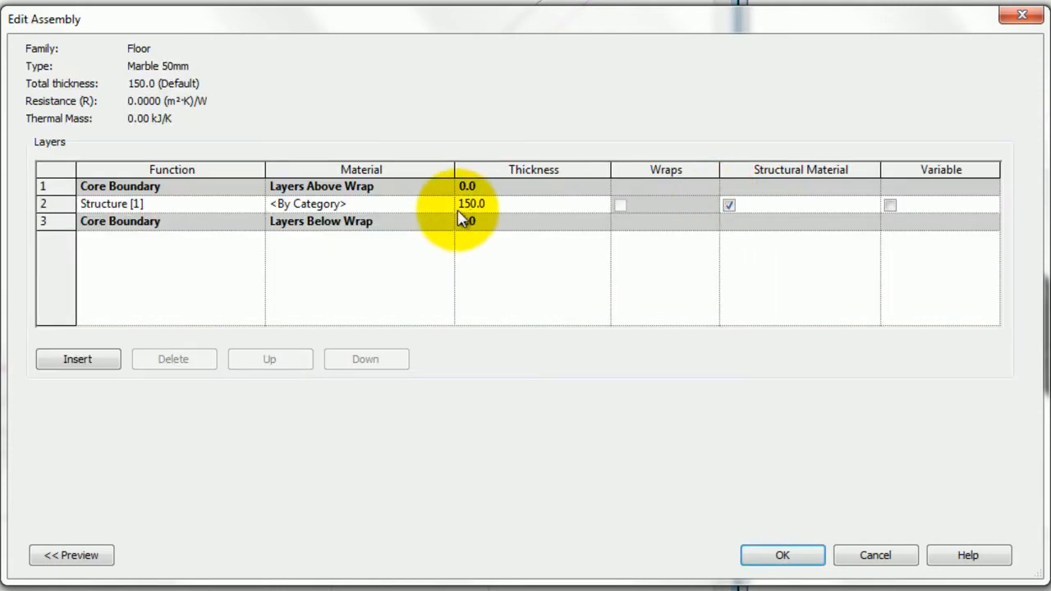
{"action": "left_click", "coordinate": [517, 208]}
{"action": "type", "text": "50"}
Open the material choice for the structure layer, search the materials for "mar" and clear the search.
{"action": "left_click", "coordinate": [395, 205]}
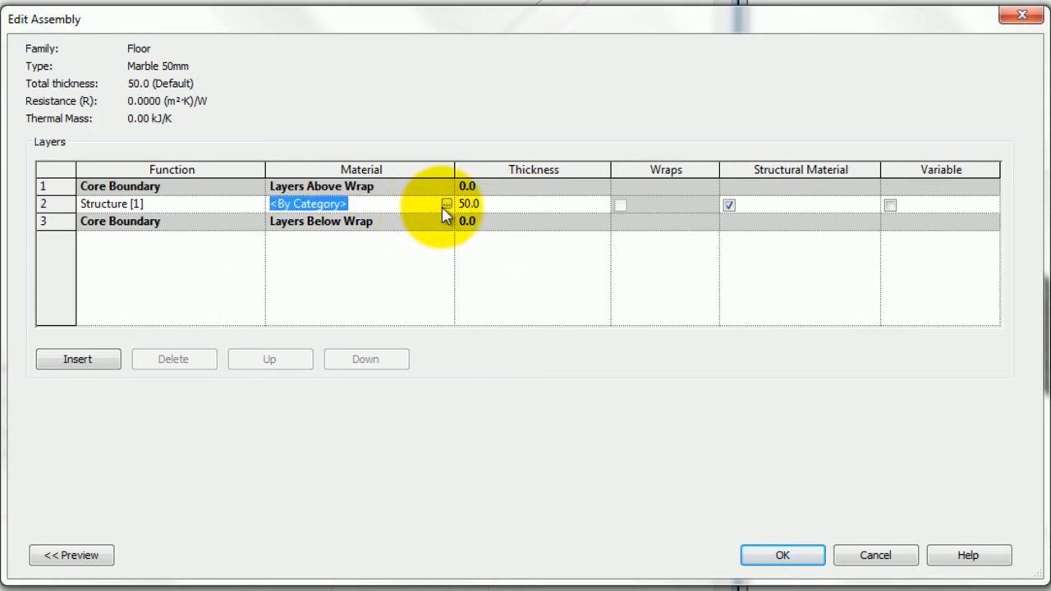
{"action": "left_click", "coordinate": [444, 204]}
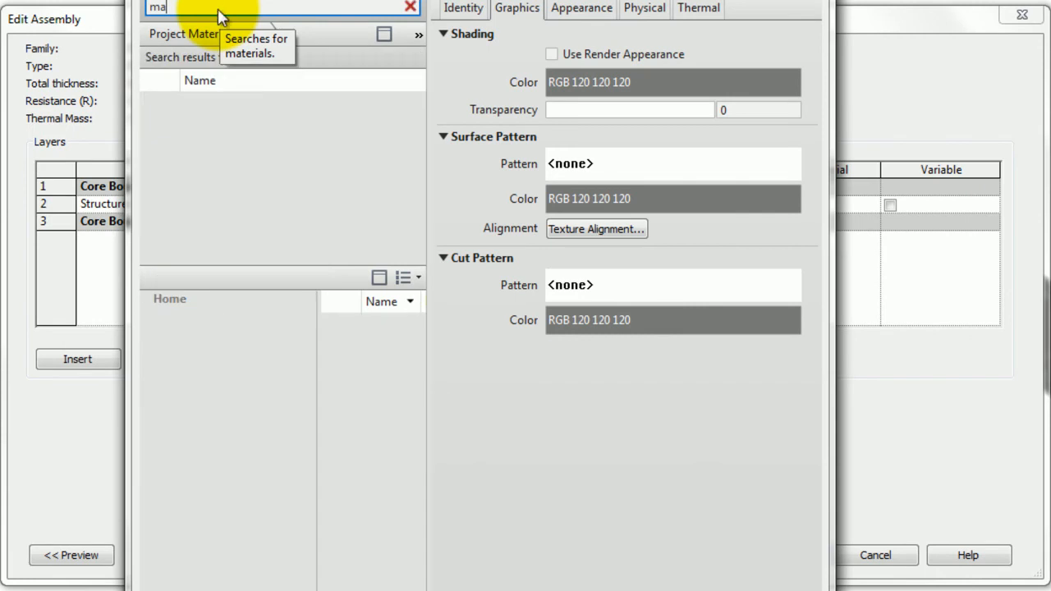
{"action": "type", "text": "r"}
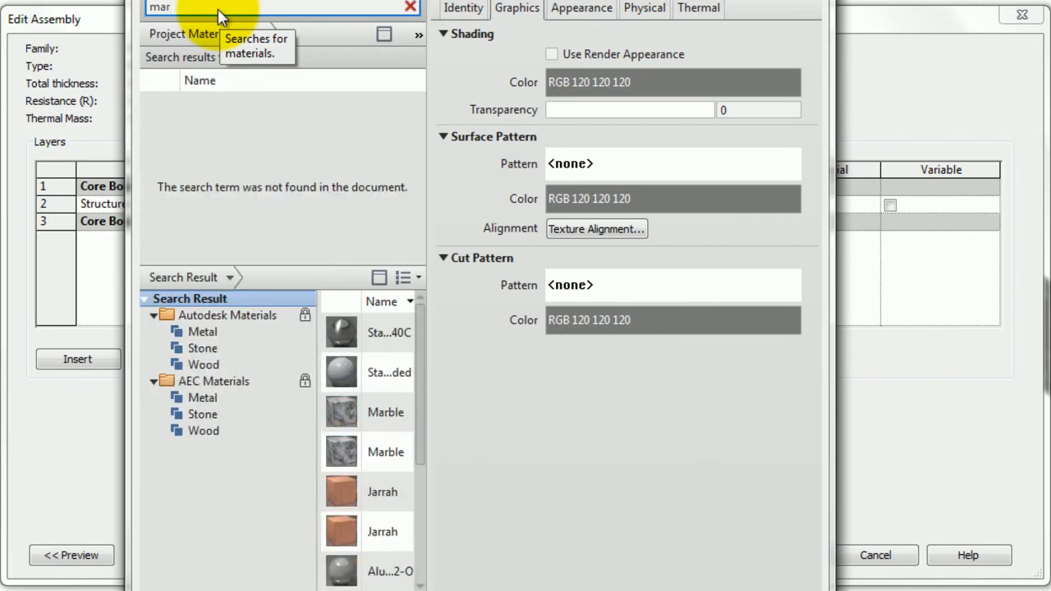
{"action": "key", "text": "BackSpace"}
{"action": "key", "text": "BackSpace"}
{"action": "key", "text": "BackSpace"}
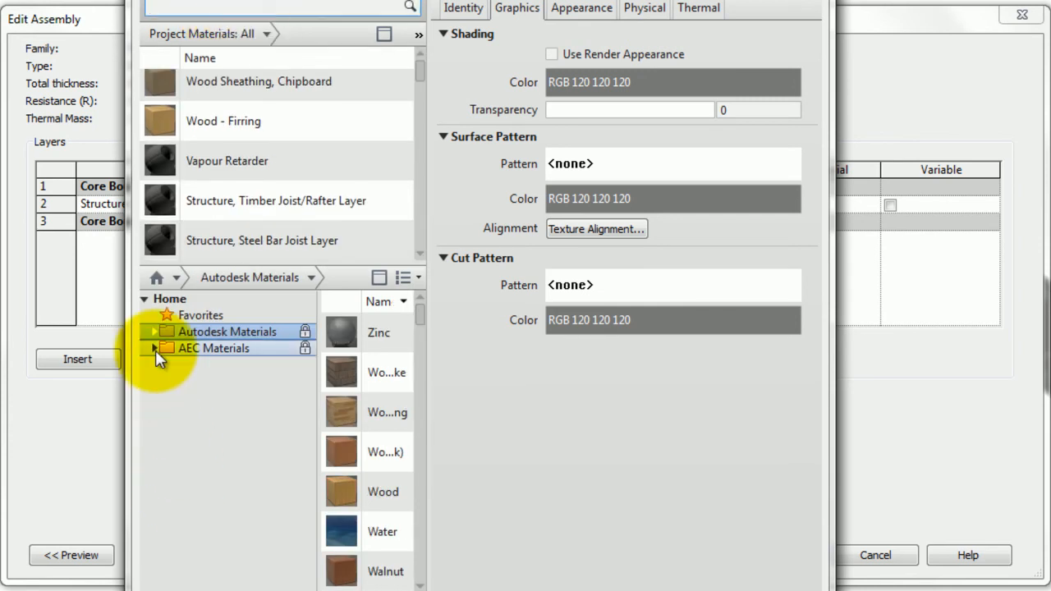
Add Terrazzo from the Autodesk Materials flooring category to the project and assign it to the structure layer.
{"action": "left_click", "coordinate": [155, 349]}
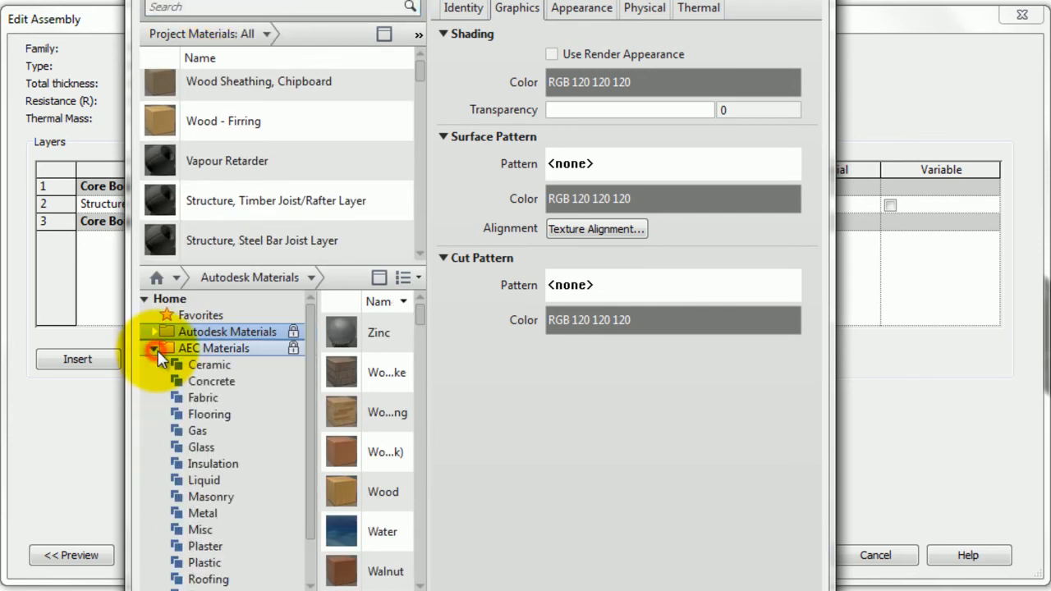
{"action": "left_click", "coordinate": [232, 417]}
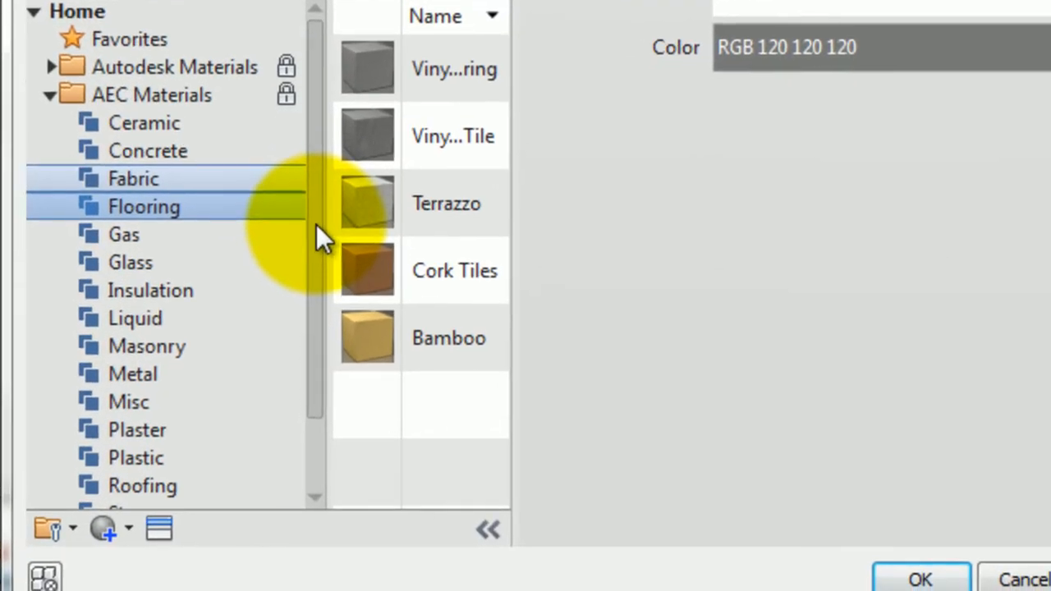
{"action": "mouse_move", "coordinate": [316, 224]}
{"action": "left_mouse_down"}
{"action": "mouse_move", "coordinate": [314, 356]}
{"action": "mouse_move", "coordinate": [305, 229]}
{"action": "left_mouse_up"}
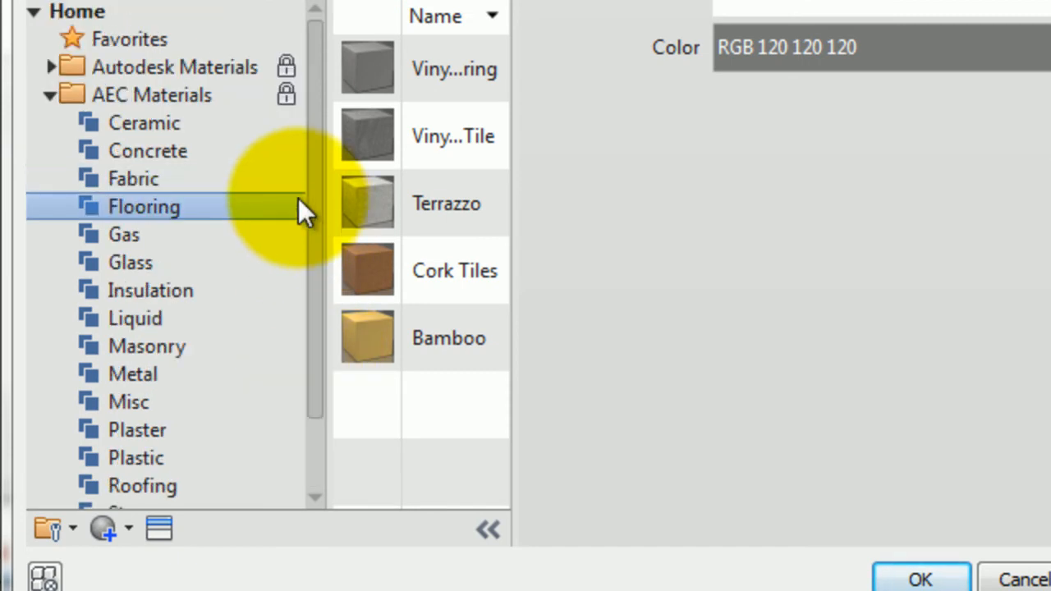
{"action": "left_click", "coordinate": [51, 67]}
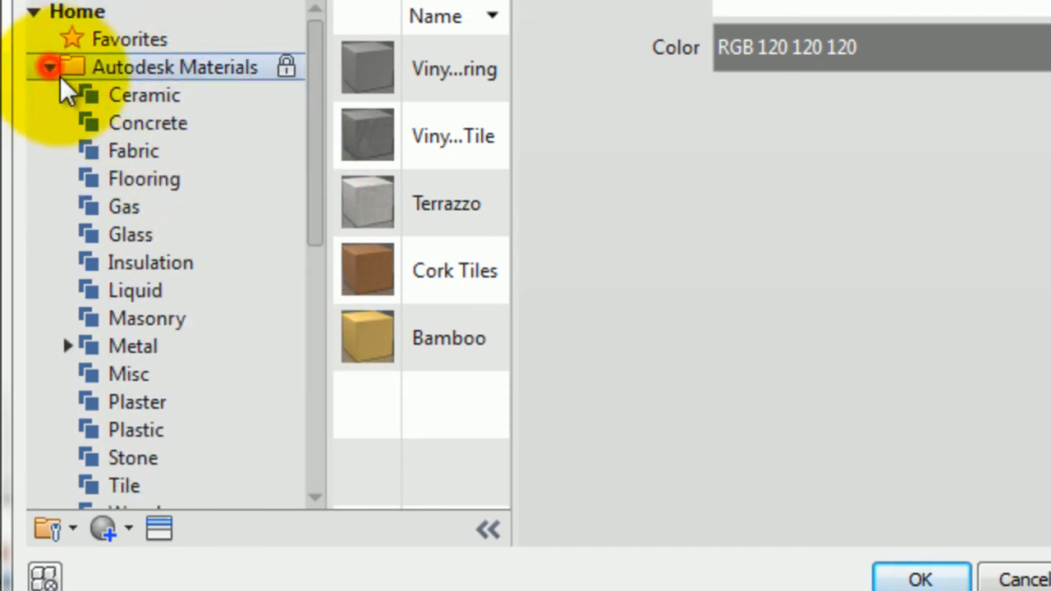
{"action": "left_click", "coordinate": [119, 123]}
{"action": "left_click", "coordinate": [283, 205]}
{"action": "left_click", "coordinate": [236, 288]}
{"action": "left_click", "coordinate": [179, 180]}
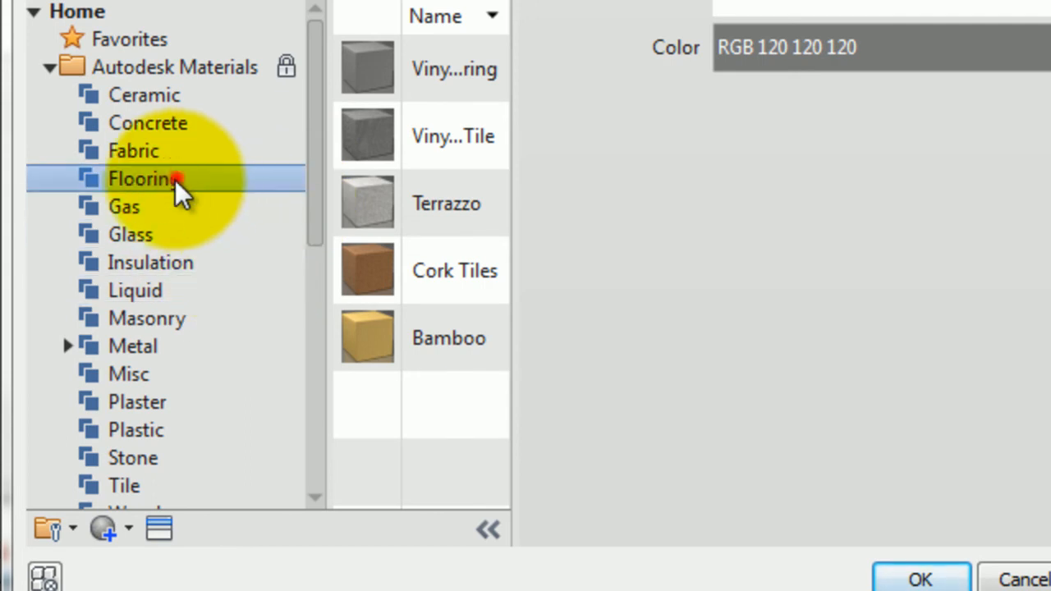
{"action": "mouse_move", "coordinate": [435, 211]}
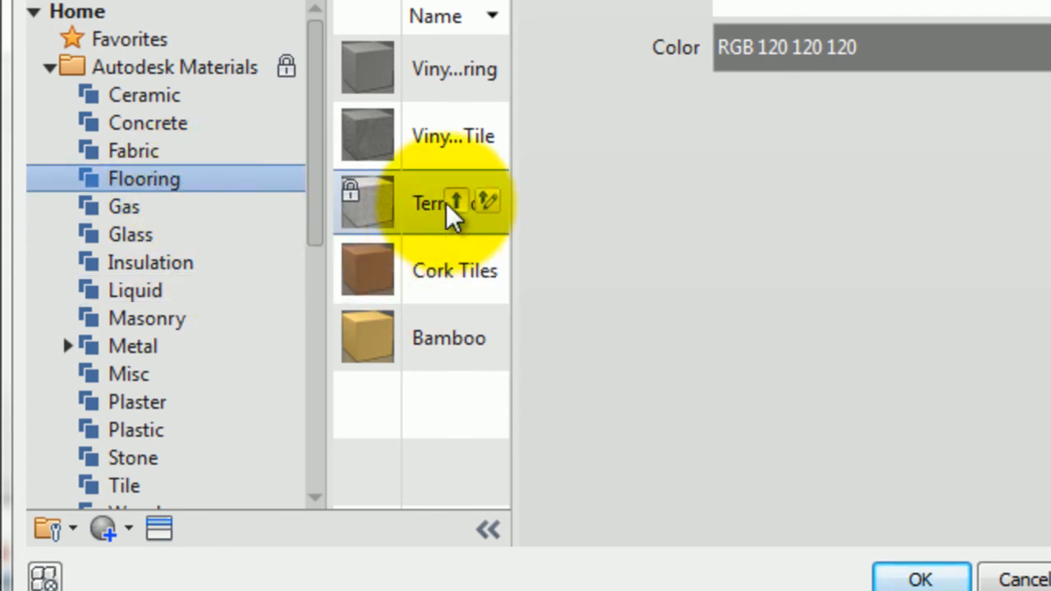
{"action": "left_click", "coordinate": [450, 202]}
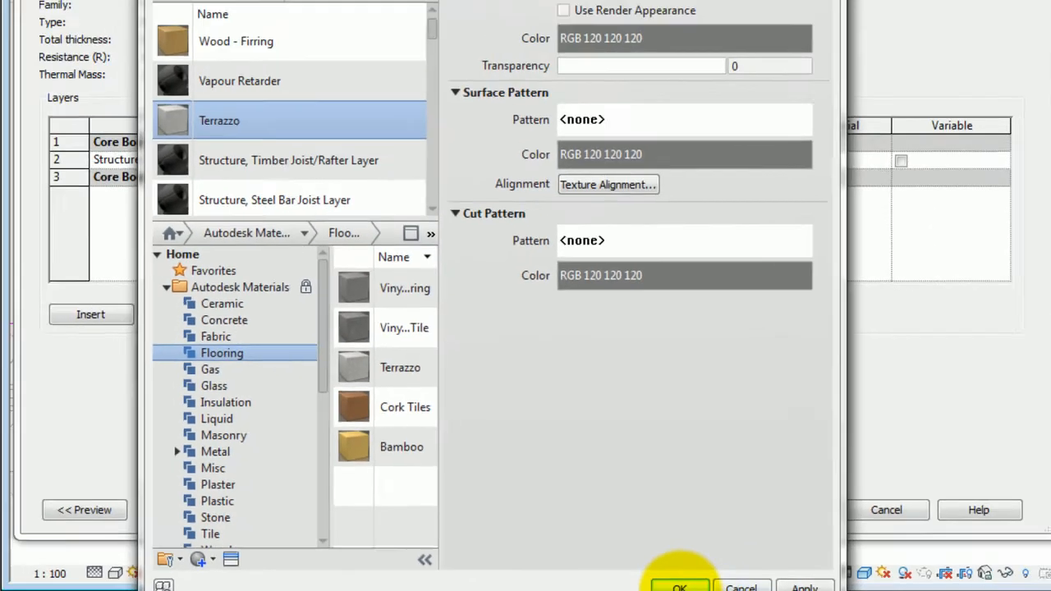
{"action": "left_click", "coordinate": [921, 579]}
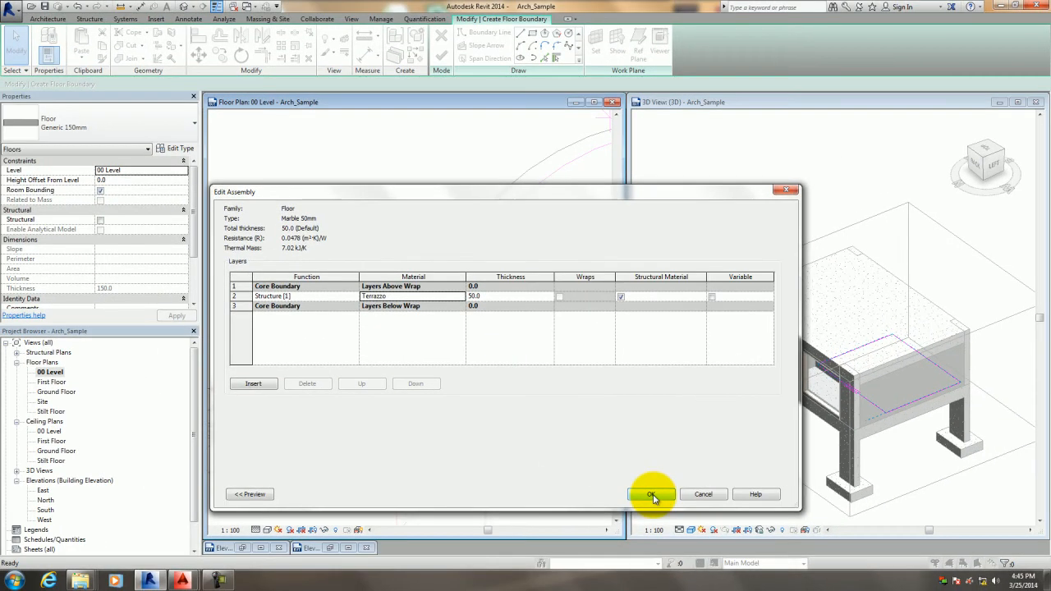
Accept the Marble 50mm type settings and finish the kitchen floor's boundary sketch.
{"action": "left_click", "coordinate": [653, 497]}
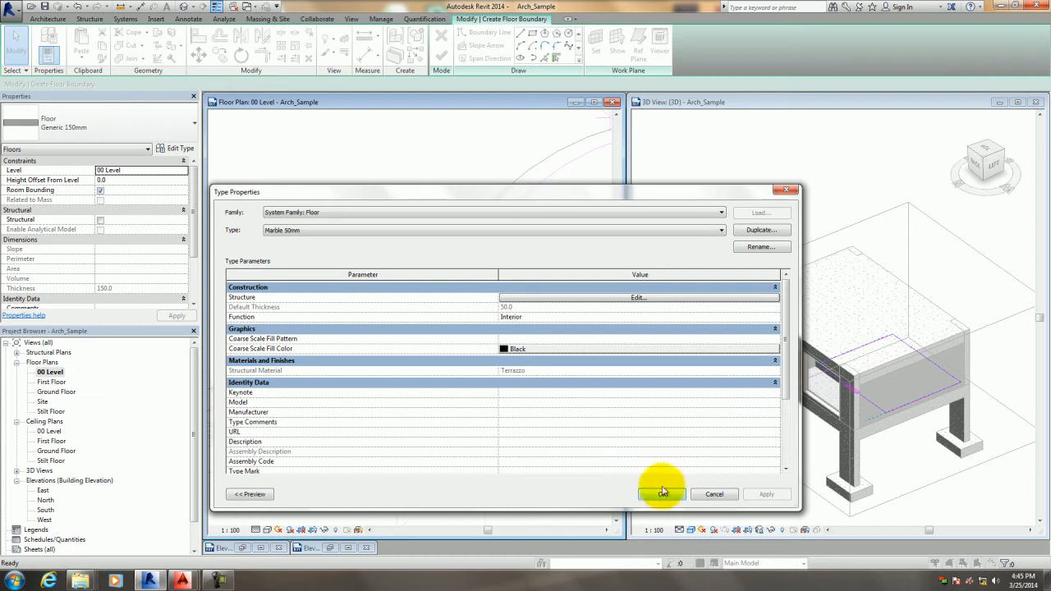
{"action": "left_click", "coordinate": [662, 496]}
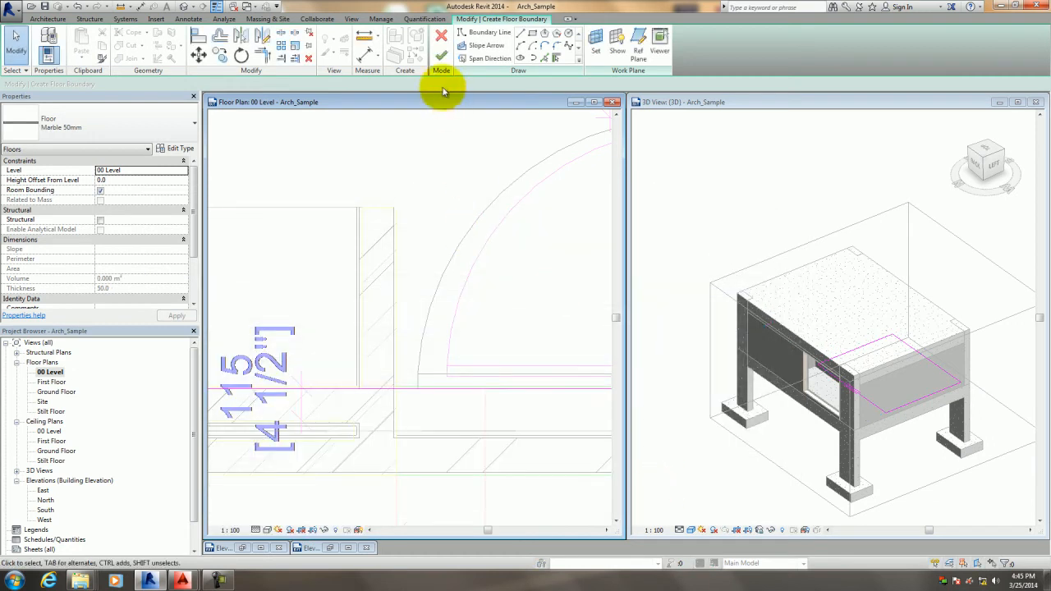
{"action": "left_click", "coordinate": [441, 57]}
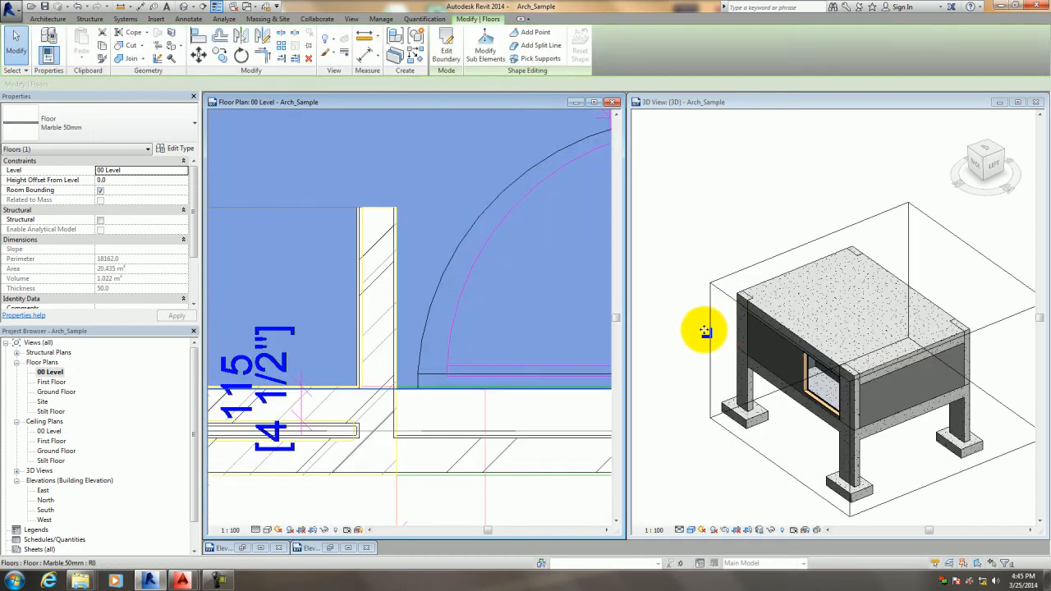
Examine the extent of the finished kitchen floor on the 00 Level plan.
{"action": "scroll", "coordinate": [668, 321], "scroll_direction": "down", "scroll_amount": 4}
{"action": "left_click", "coordinate": [690, 234]}
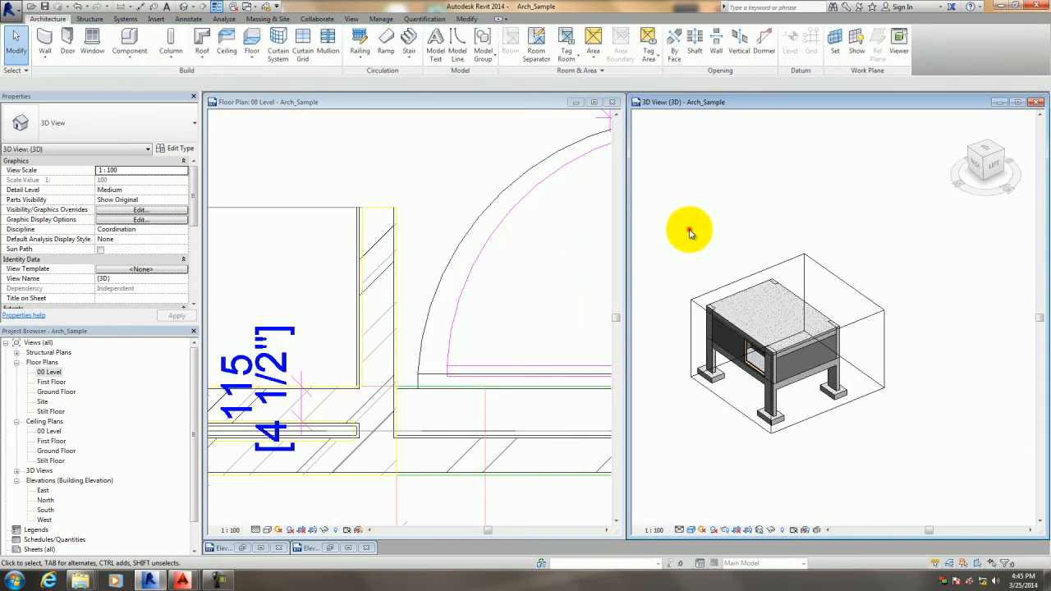
{"action": "scroll", "coordinate": [687, 234], "scroll_direction": "down", "scroll_amount": 2}
{"action": "middle_click_drag", "start_coordinate": [686, 233], "coordinate": [763, 294]}
{"action": "left_click", "coordinate": [551, 268]}
{"action": "scroll", "coordinate": [550, 268], "scroll_direction": "down", "scroll_amount": 2}
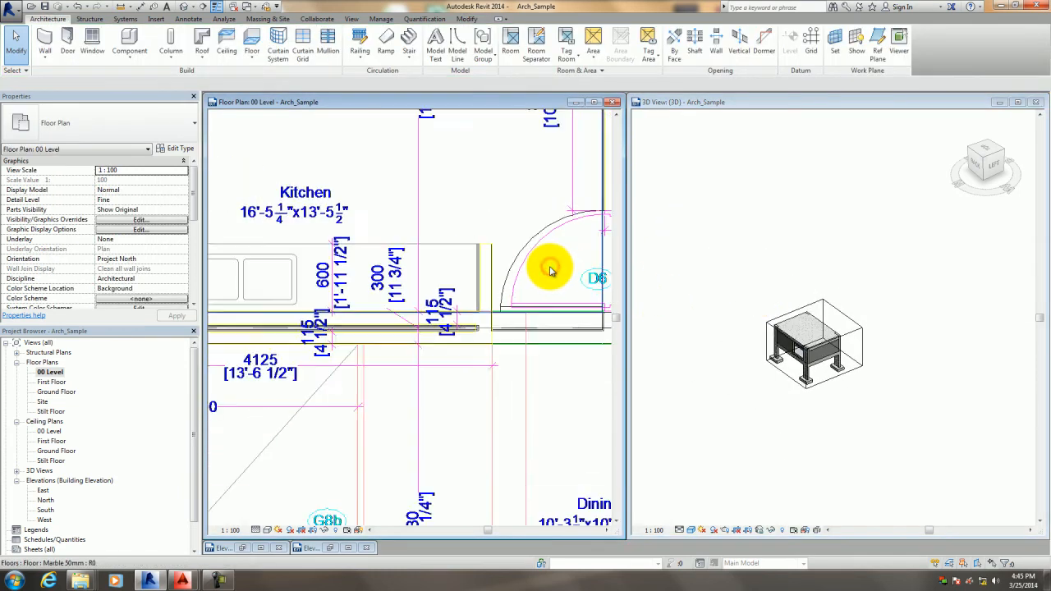
{"action": "scroll", "coordinate": [452, 386], "scroll_direction": "down", "scroll_amount": 5}
{"action": "middle_click_drag", "start_coordinate": [410, 341], "coordinate": [419, 343]}
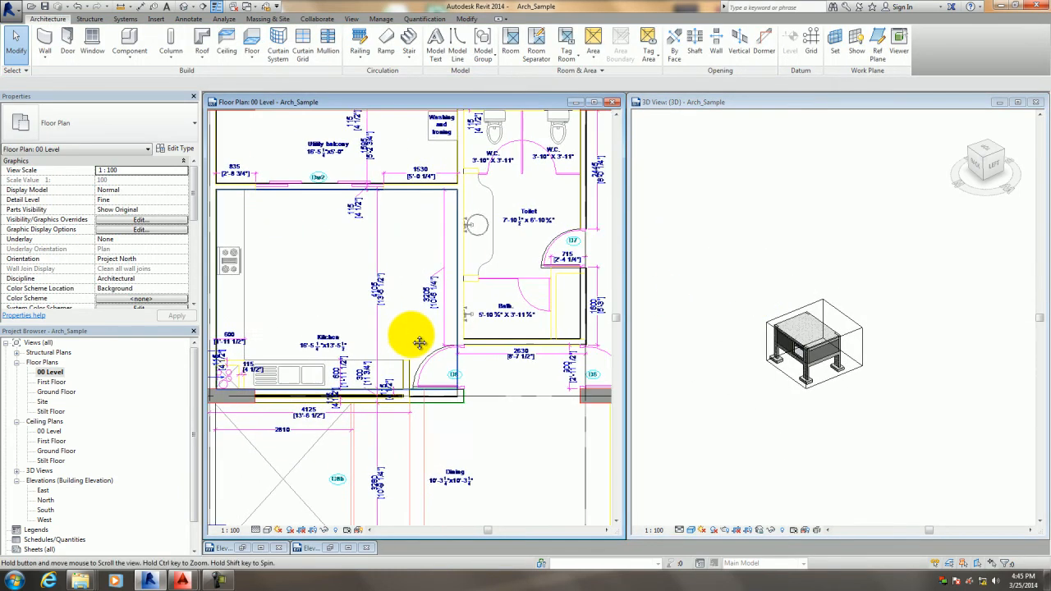
{"action": "scroll", "coordinate": [415, 340], "scroll_direction": "down", "scroll_amount": 1}
Examine the kitchen floor up close in the 3D model, where it meets the wall and the structure below.
{"action": "left_click", "coordinate": [708, 403]}
{"action": "scroll", "coordinate": [849, 400], "scroll_direction": "up", "scroll_amount": 2}
{"action": "scroll", "coordinate": [848, 400], "scroll_direction": "up", "scroll_amount": 2}
{"action": "left_click", "coordinate": [798, 360]}
{"action": "scroll", "coordinate": [824, 312], "scroll_direction": "up", "scroll_amount": 3}
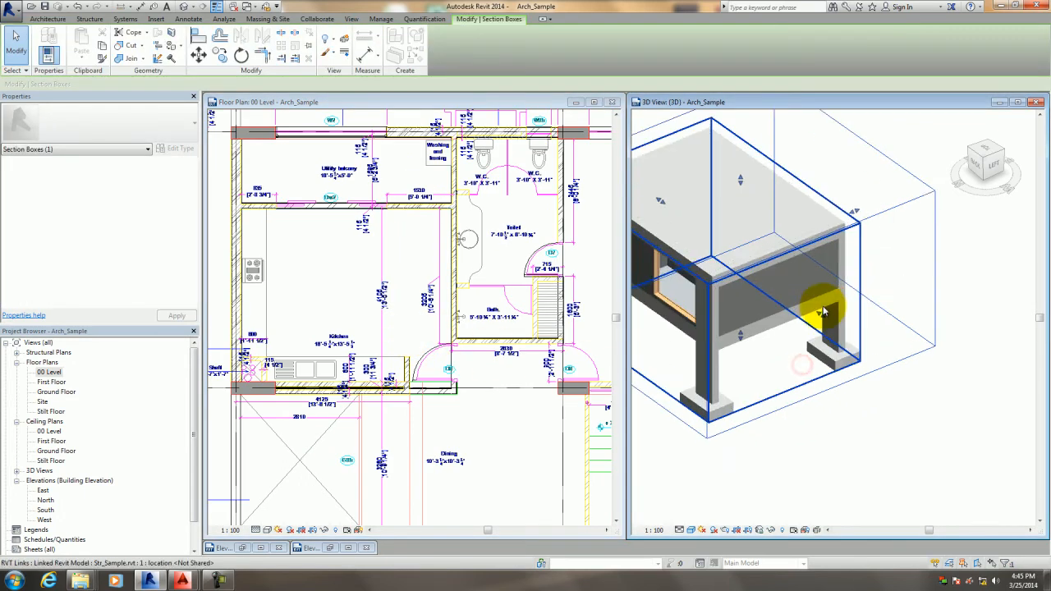
{"action": "scroll", "coordinate": [821, 316], "scroll_direction": "up", "scroll_amount": 2}
{"action": "middle_click_drag", "start_coordinate": [821, 323], "coordinate": [863, 504], "text": "shift"}
{"action": "scroll", "coordinate": [709, 311], "scroll_direction": "up", "scroll_amount": 2}
{"action": "scroll", "coordinate": [709, 310], "scroll_direction": "up", "scroll_amount": 2}
{"action": "scroll", "coordinate": [791, 435], "scroll_direction": "up", "scroll_amount": 2}
{"action": "scroll", "coordinate": [791, 432], "scroll_direction": "up", "scroll_amount": 1}
{"action": "middle_click_drag", "start_coordinate": [793, 421], "coordinate": [784, 417]}
{"action": "scroll", "coordinate": [784, 417], "scroll_direction": "up", "scroll_amount": 2}
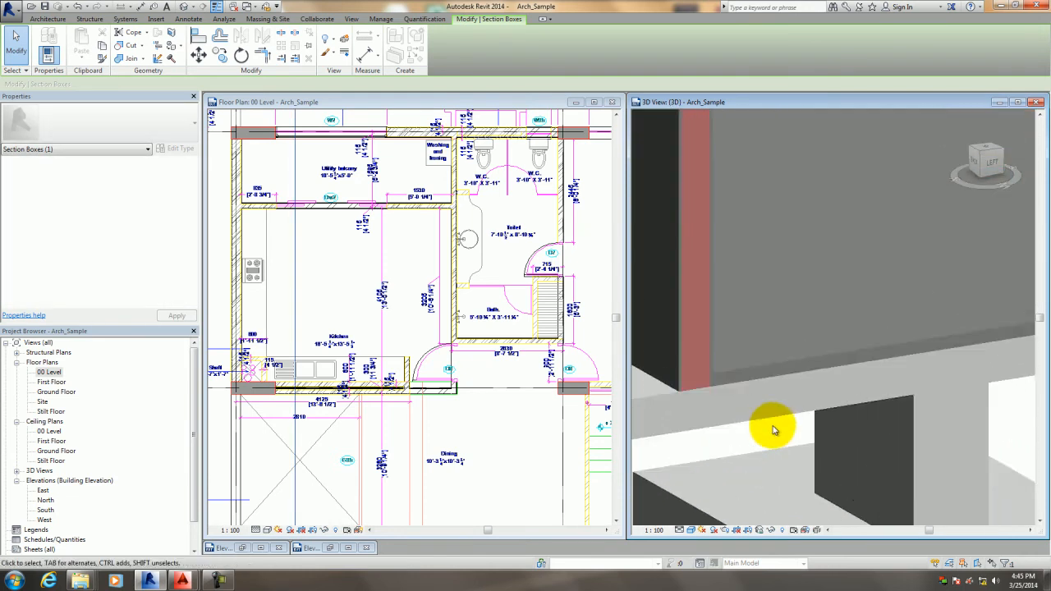
{"action": "middle_click_drag", "start_coordinate": [750, 402], "coordinate": [733, 388]}
{"action": "scroll", "coordinate": [805, 382], "scroll_direction": "down", "scroll_amount": 3}
{"action": "mouse_move", "coordinate": [841, 392]}
{"action": "middle_mouse_down", "text": "shift"}
{"action": "mouse_move", "coordinate": [785, 399]}
{"action": "mouse_move", "coordinate": [832, 394]}
{"action": "middle_mouse_up", "text": "shift"}
Set the surface pattern of the kitchen floor's Terrazzo material to the Vertical drafting pattern.
{"action": "left_click", "coordinate": [808, 369]}
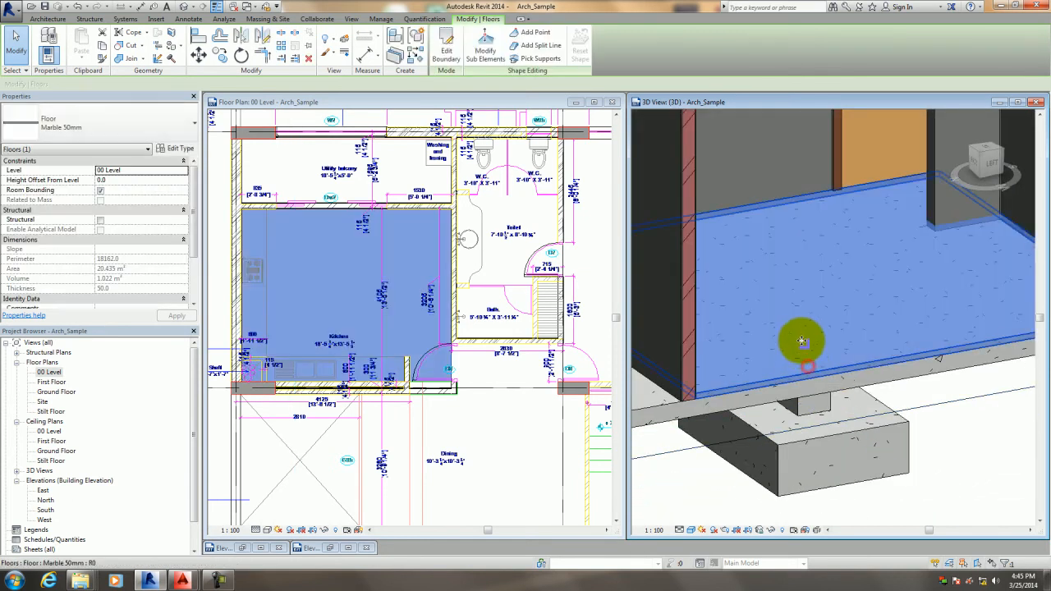
{"action": "left_click", "coordinate": [179, 152]}
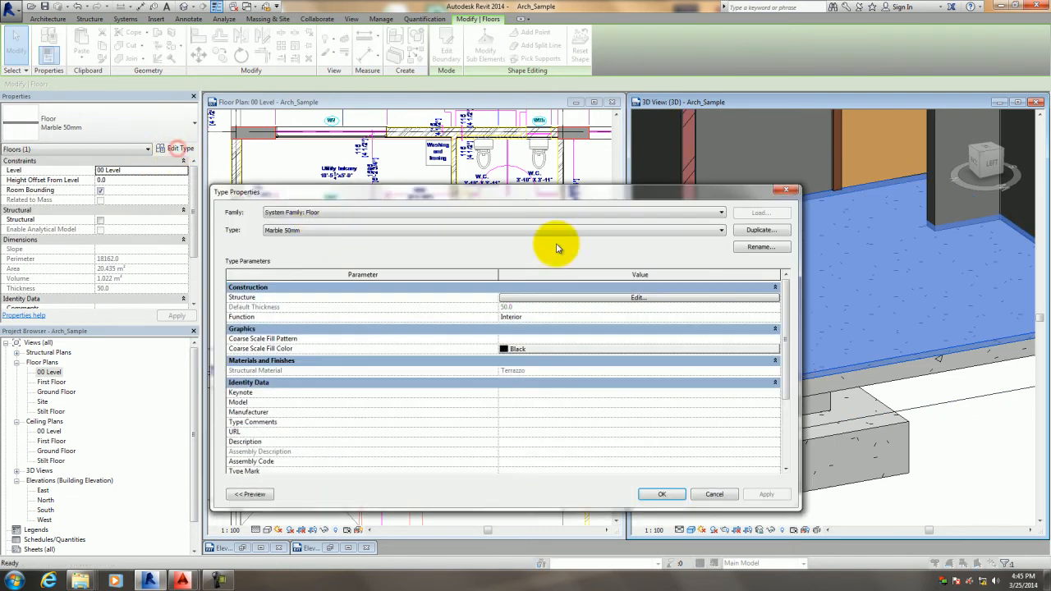
{"action": "left_click", "coordinate": [612, 299]}
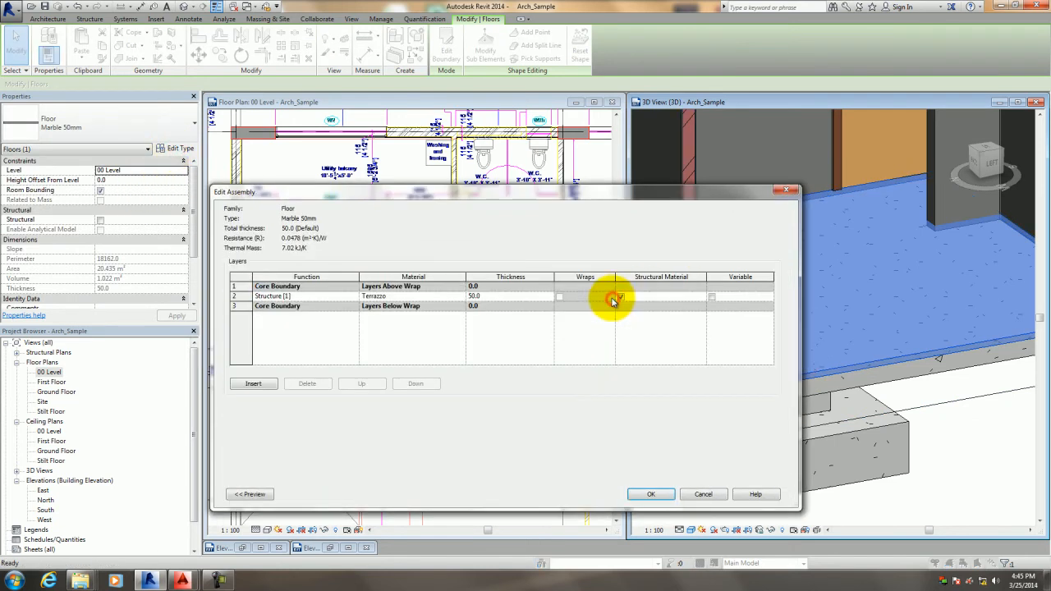
{"action": "left_click", "coordinate": [444, 297]}
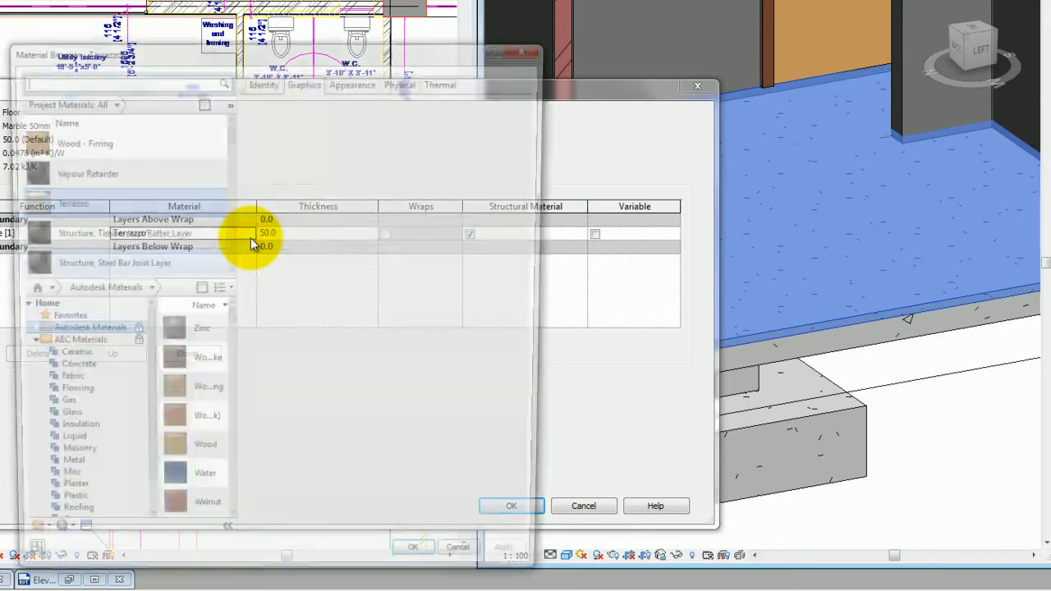
{"action": "left_click", "coordinate": [251, 236]}
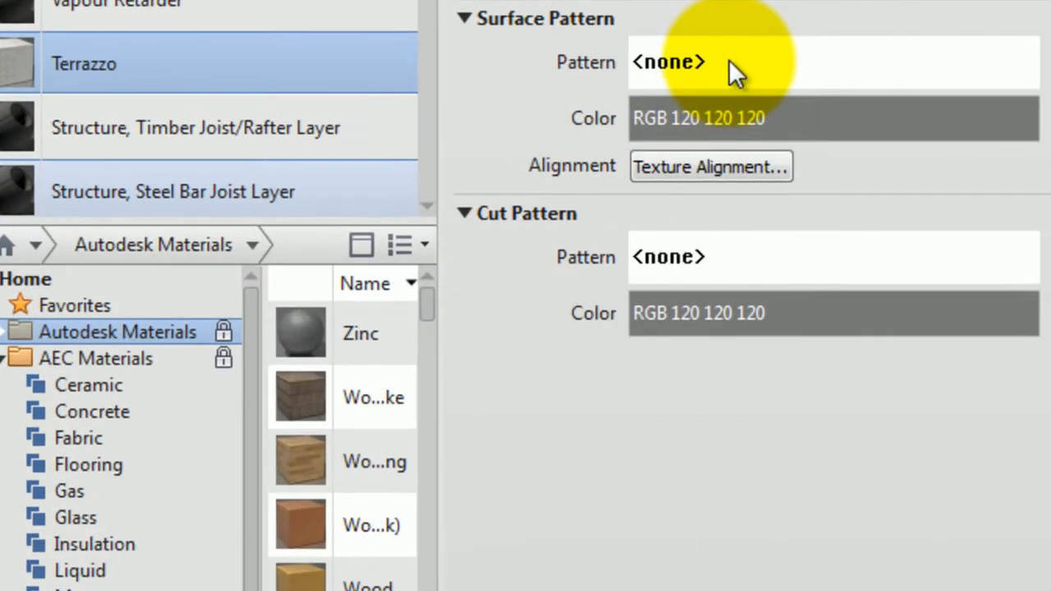
{"action": "left_click", "coordinate": [621, 115]}
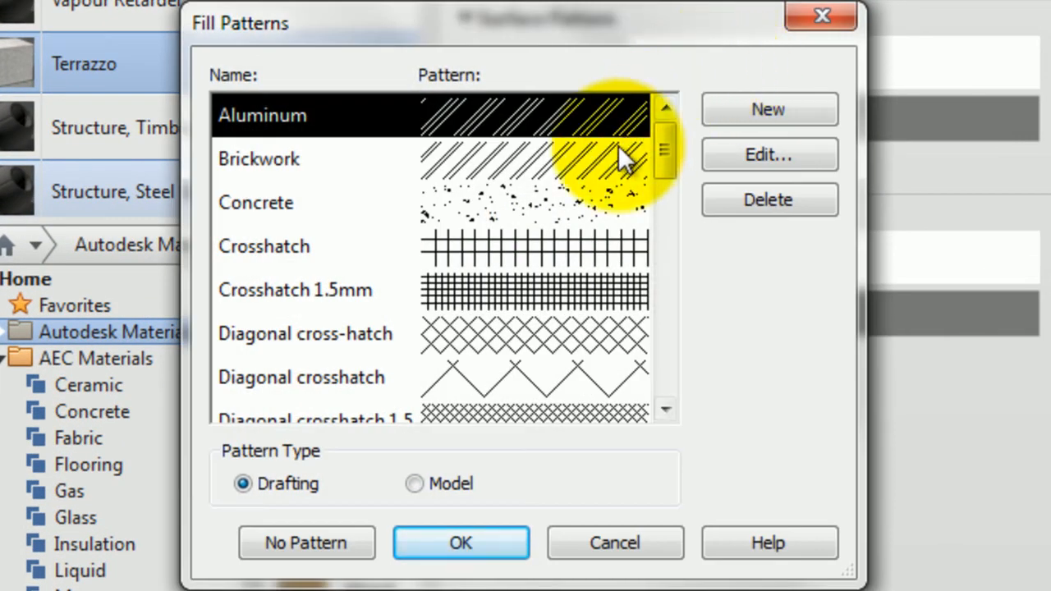
{"action": "left_click_drag", "start_coordinate": [665, 162], "coordinate": [667, 386]}
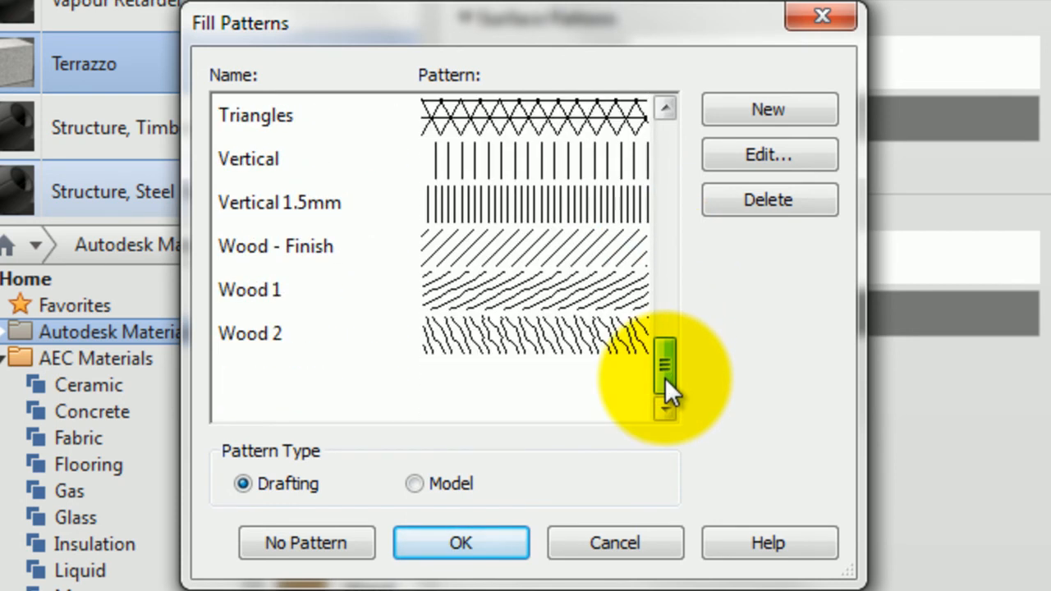
{"action": "left_click", "coordinate": [499, 156]}
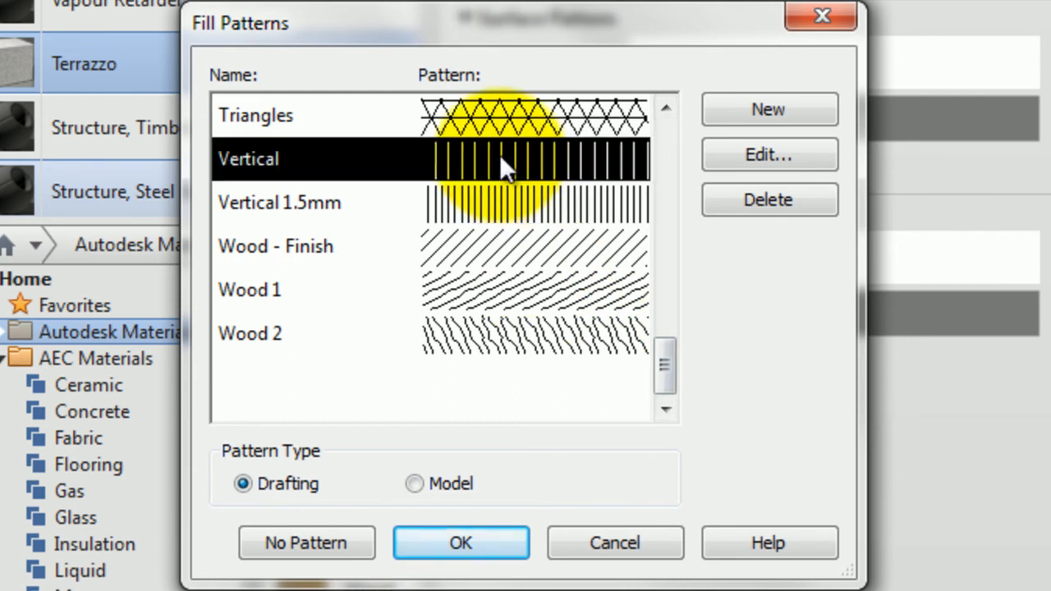
{"action": "left_click", "coordinate": [468, 543]}
Set the Terrazzo material's cut pattern to Diagonal crosshatch, apply the floor type changes and check the kitchen floor on the plan.
{"action": "left_click", "coordinate": [708, 261]}
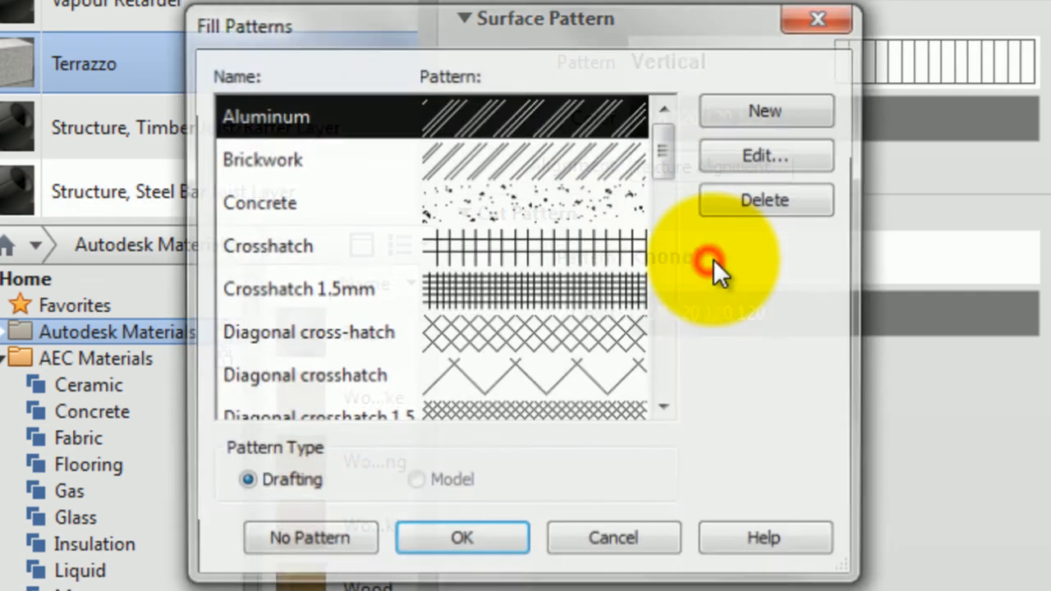
{"action": "left_click", "coordinate": [579, 345]}
{"action": "left_click", "coordinate": [462, 378]}
{"action": "left_click", "coordinate": [460, 542]}
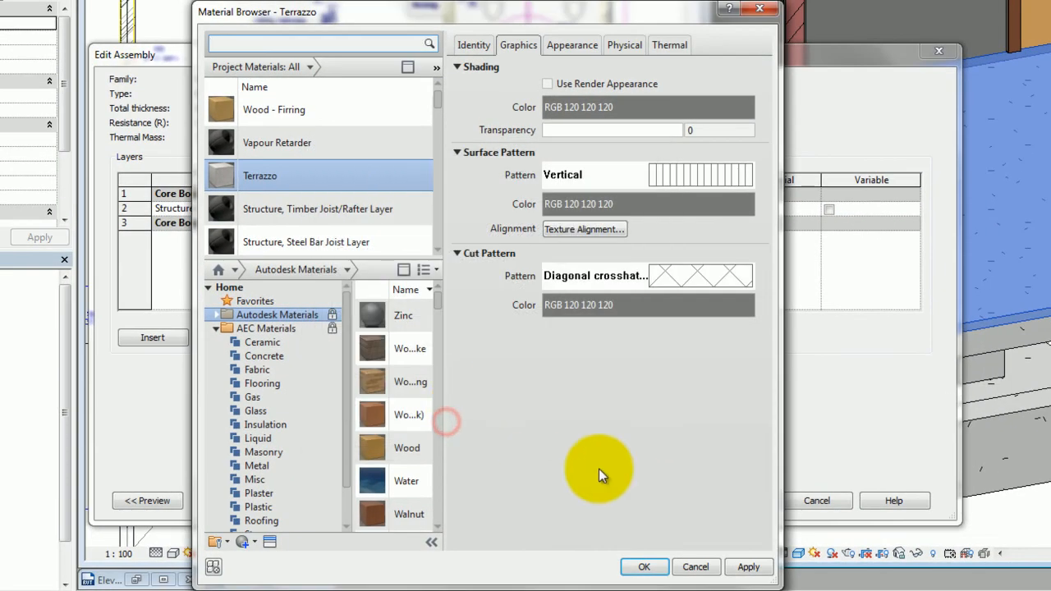
{"action": "left_click", "coordinate": [630, 560]}
{"action": "left_click", "coordinate": [739, 501]}
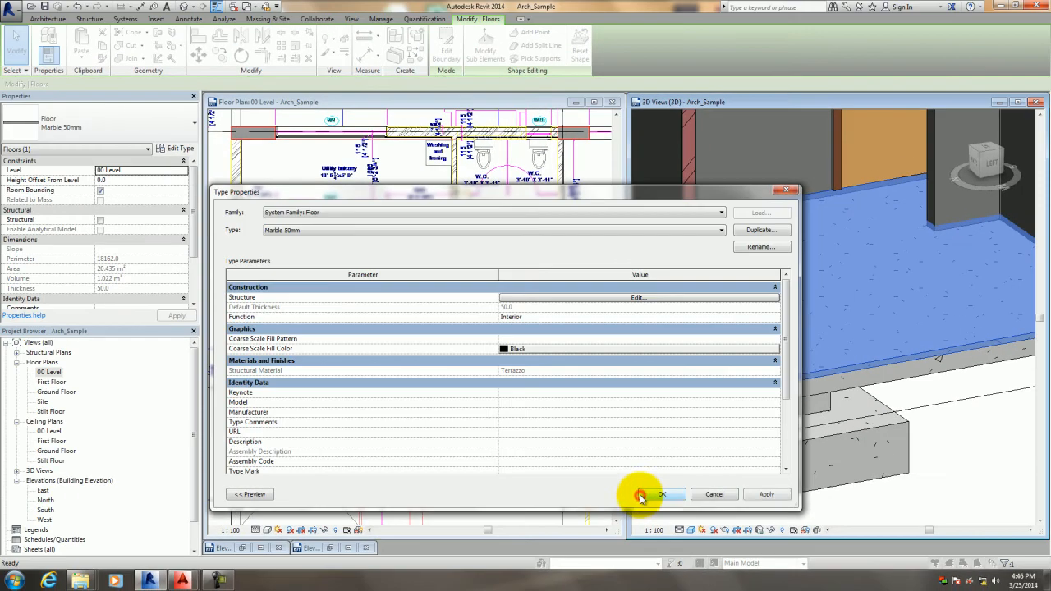
{"action": "left_click", "coordinate": [662, 495]}
{"action": "left_click", "coordinate": [957, 470]}
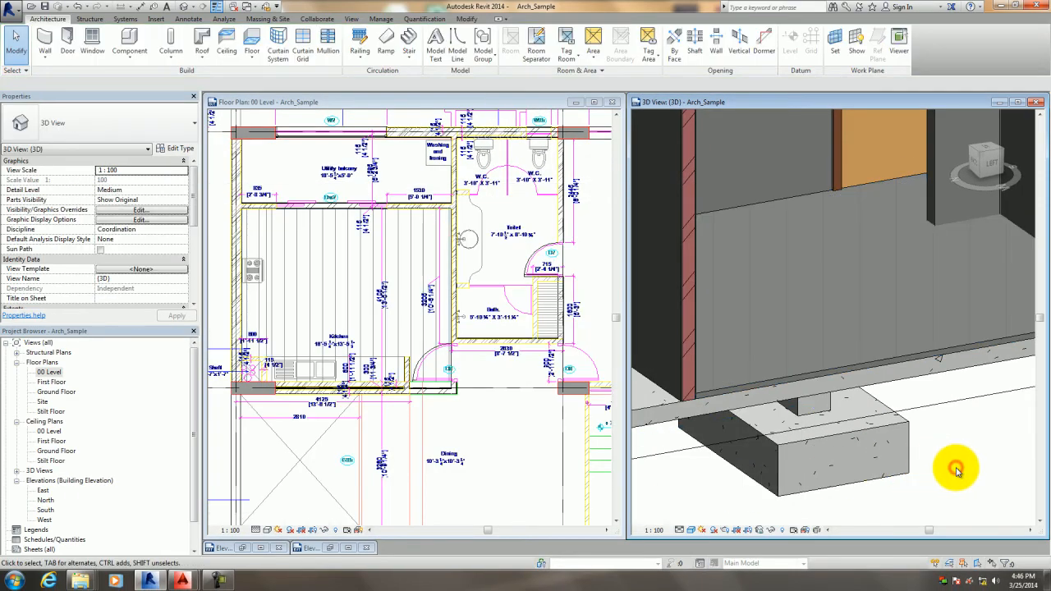
{"action": "left_click", "coordinate": [370, 345]}
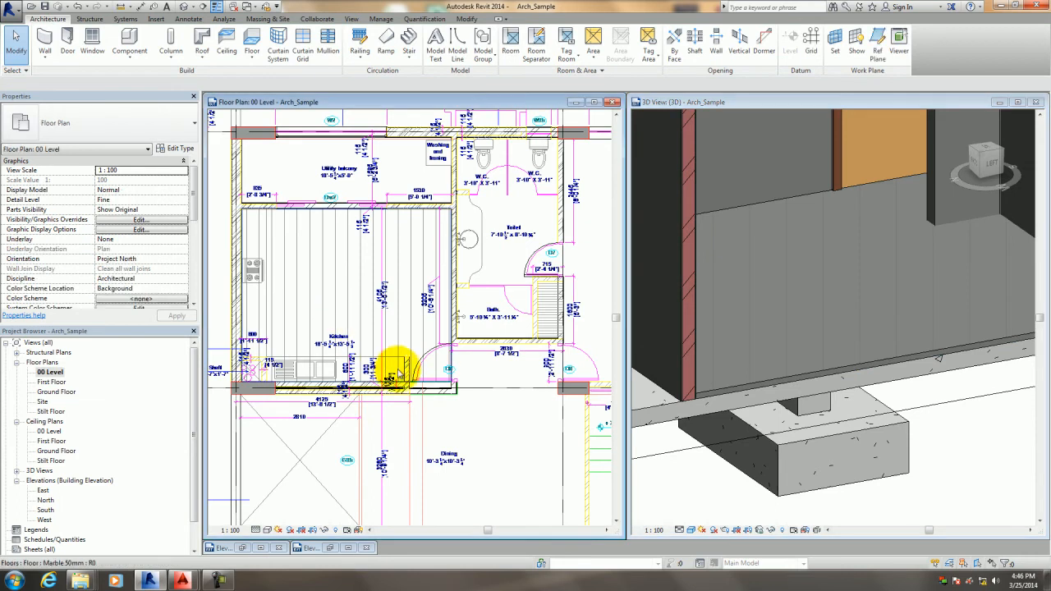
{"action": "middle_click_drag", "start_coordinate": [339, 315], "coordinate": [393, 334]}
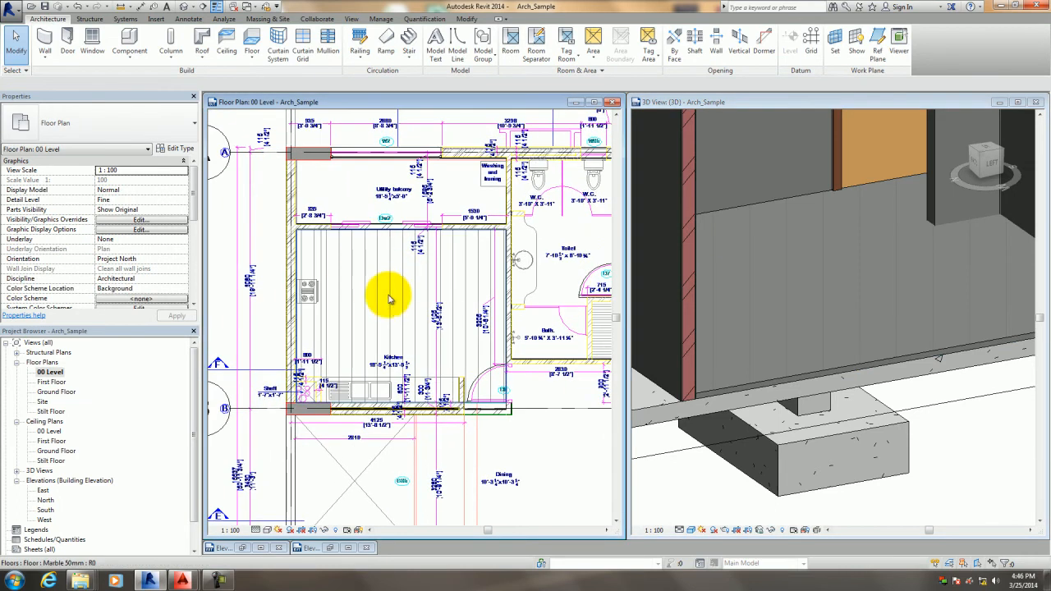
Draw a building section across the kitchen and toilet between grids A and B on the 00 Level plan.
{"action": "scroll", "coordinate": [765, 398], "scroll_direction": "up", "scroll_amount": 3}
{"action": "scroll", "coordinate": [753, 398], "scroll_direction": "down", "scroll_amount": 2}
{"action": "left_click", "coordinate": [941, 466]}
{"action": "scroll", "coordinate": [907, 398], "scroll_direction": "up", "scroll_amount": 2}
{"action": "scroll", "coordinate": [906, 400], "scroll_direction": "up", "scroll_amount": 1}
{"action": "scroll", "coordinate": [906, 401], "scroll_direction": "down", "scroll_amount": 1}
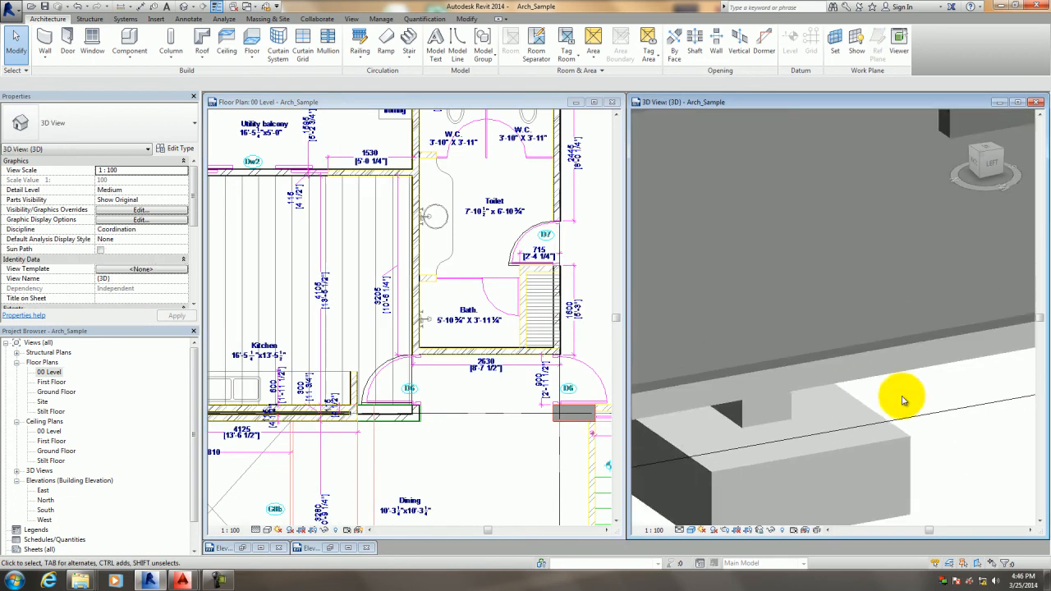
{"action": "left_click", "coordinate": [453, 442]}
{"action": "scroll", "coordinate": [453, 441], "scroll_direction": "down", "scroll_amount": 3}
{"action": "middle_click_drag", "start_coordinate": [484, 395], "coordinate": [498, 332]}
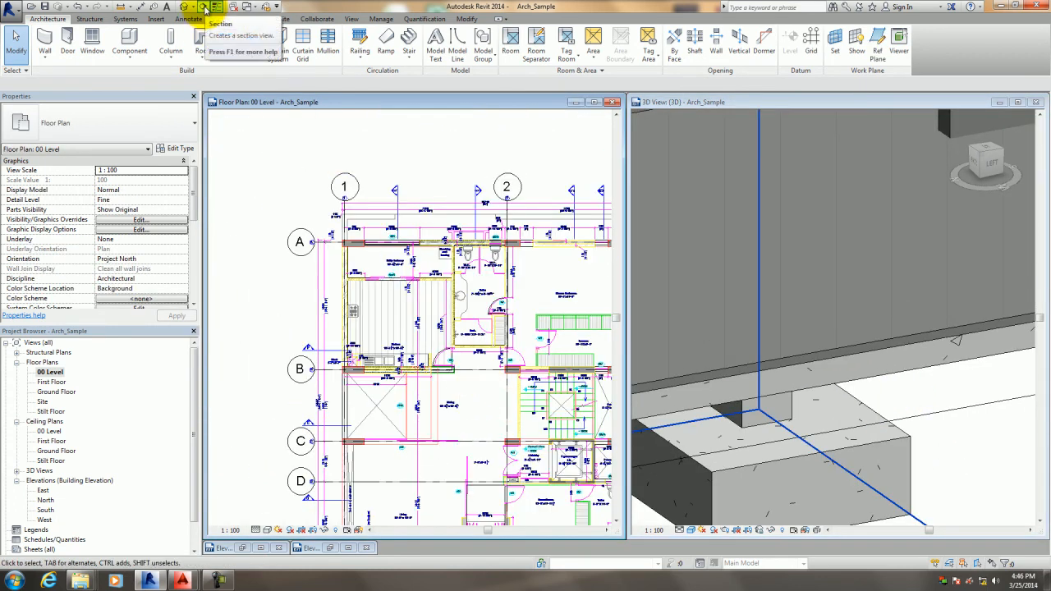
{"action": "left_click", "coordinate": [203, 8]}
{"action": "left_click", "coordinate": [283, 319]}
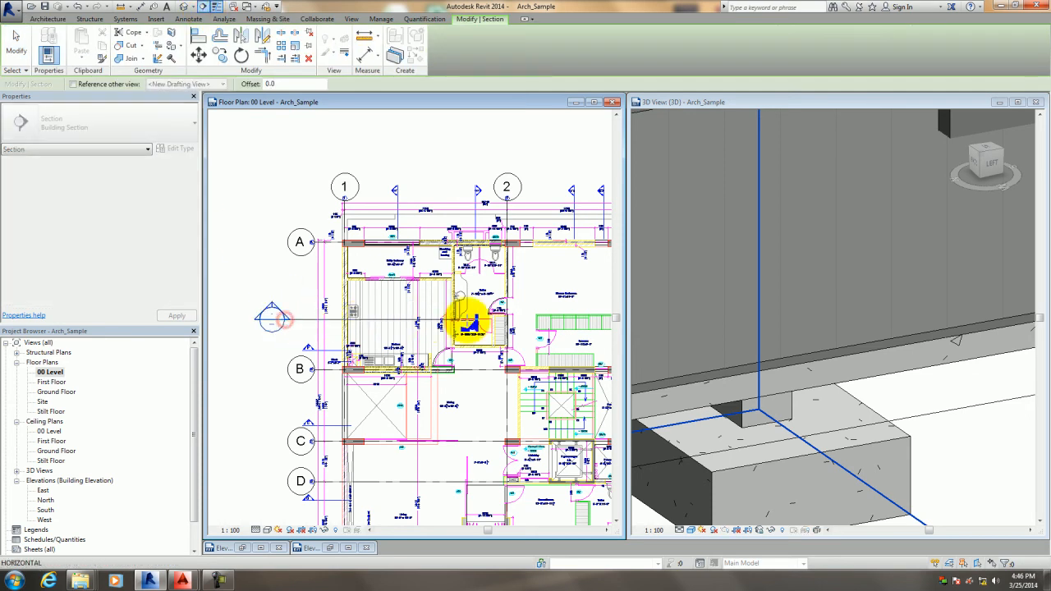
{"action": "left_click", "coordinate": [526, 324]}
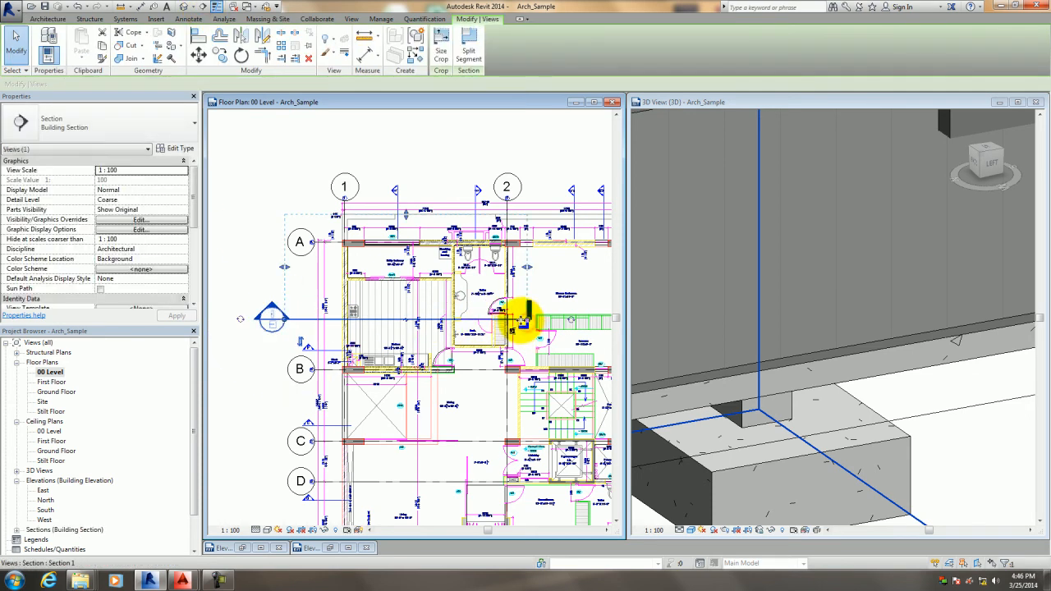
Open the new section's view and raise its detail level to show the cut patterns of the wall and kitchen floor.
{"action": "right_click", "coordinate": [524, 322]}
{"action": "left_click", "coordinate": [561, 105]}
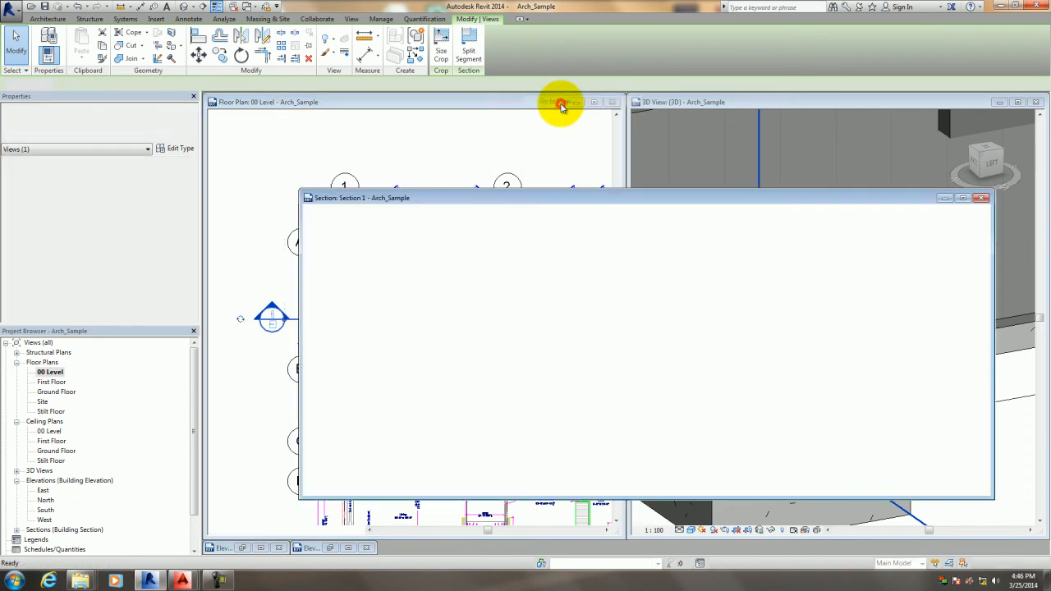
{"action": "middle_click_drag", "start_coordinate": [452, 291], "coordinate": [406, 223]}
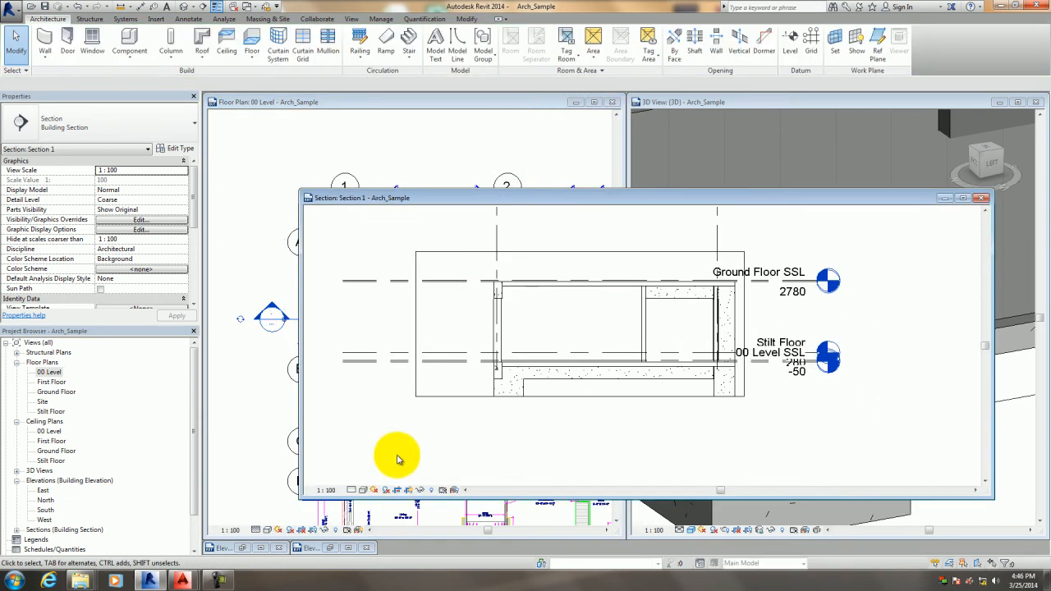
{"action": "left_click", "coordinate": [364, 478]}
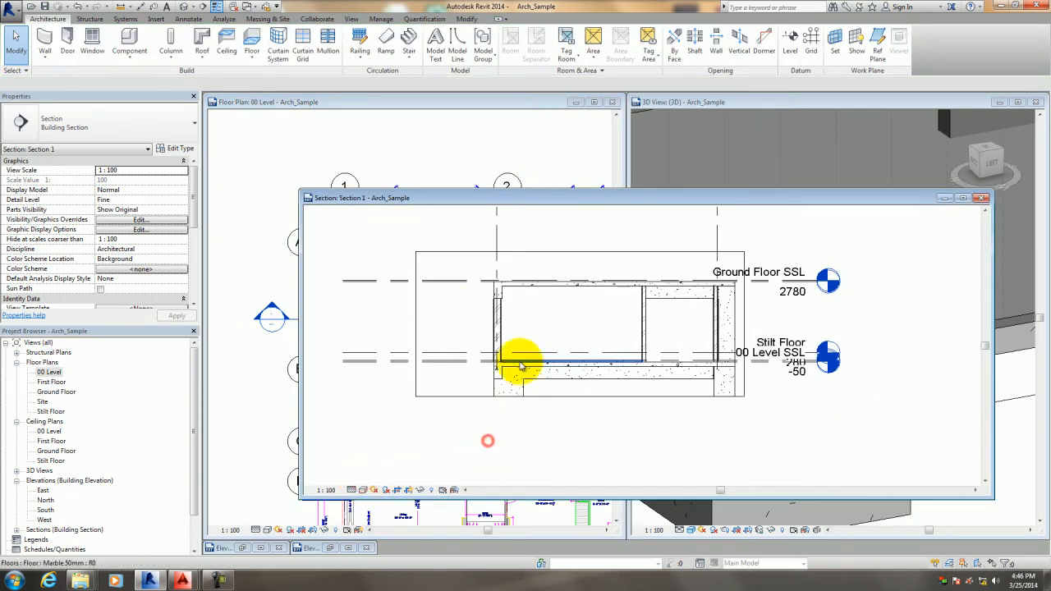
{"action": "scroll", "coordinate": [509, 366], "scroll_direction": "up", "scroll_amount": 5}
{"action": "scroll", "coordinate": [492, 329], "scroll_direction": "up", "scroll_amount": 2}
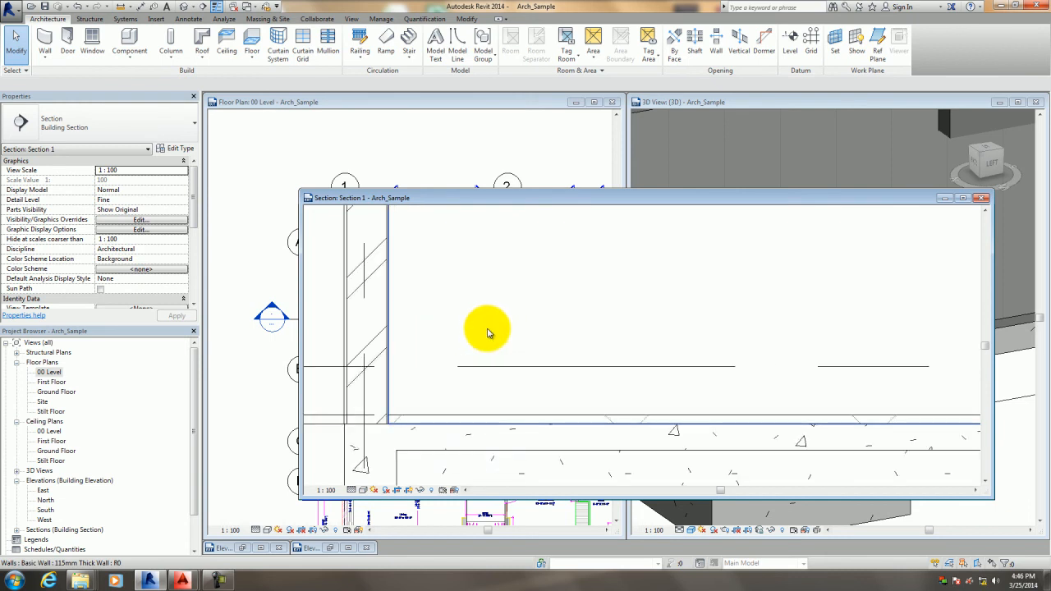
{"action": "middle_click_drag", "start_coordinate": [492, 330], "coordinate": [461, 275]}
{"action": "scroll", "coordinate": [595, 369], "scroll_direction": "up", "scroll_amount": 2}
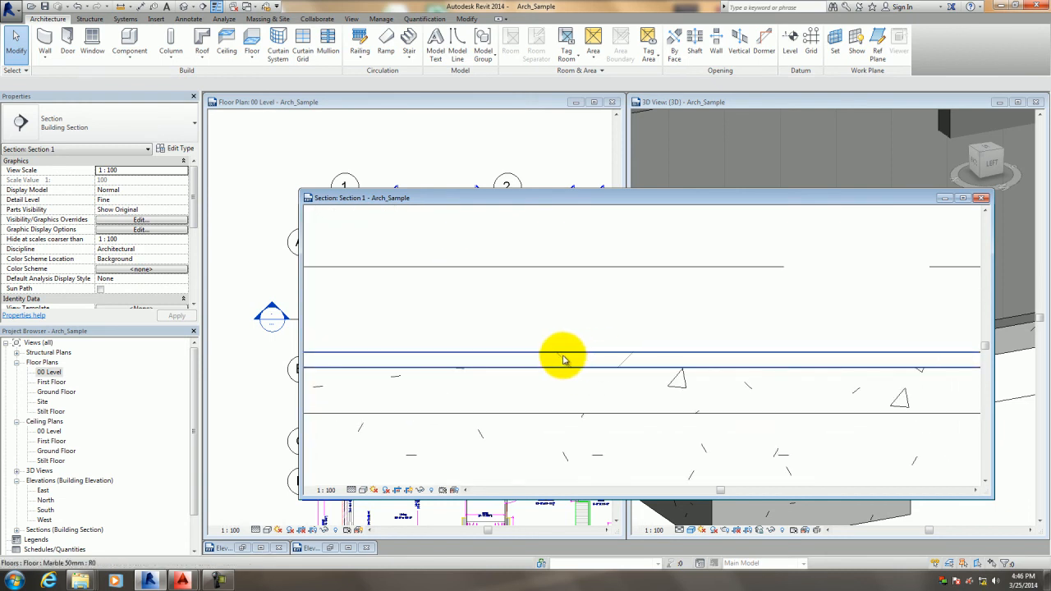
Display the section view in a shaded visual style and bring the kitchen's walls and floor into view.
{"action": "left_click", "coordinate": [365, 491]}
{"action": "left_click", "coordinate": [389, 448]}
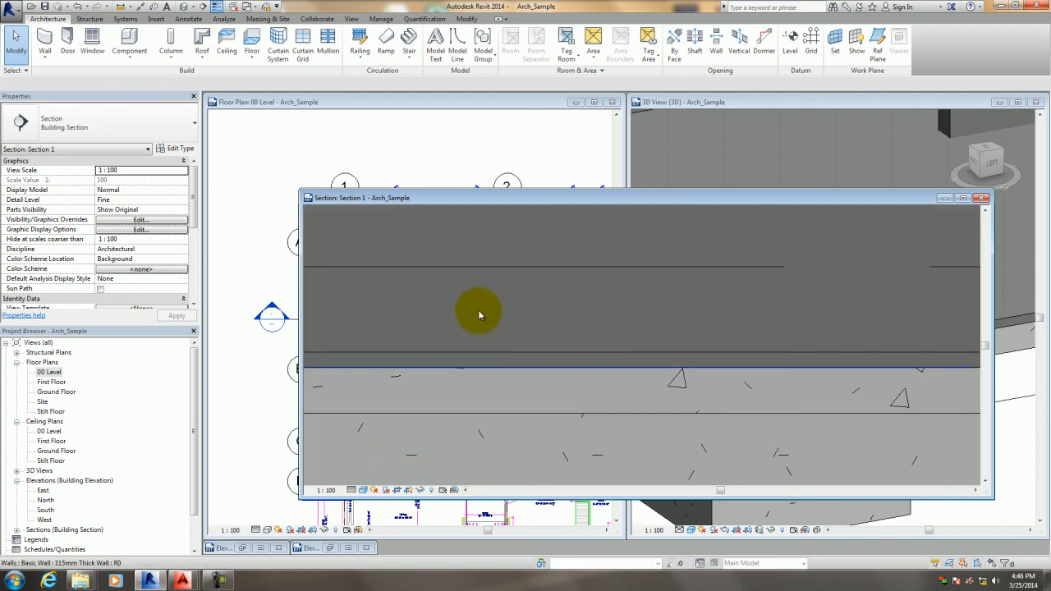
{"action": "scroll", "coordinate": [480, 313], "scroll_direction": "down", "scroll_amount": 5}
{"action": "middle_click_drag", "start_coordinate": [450, 346], "coordinate": [486, 455]}
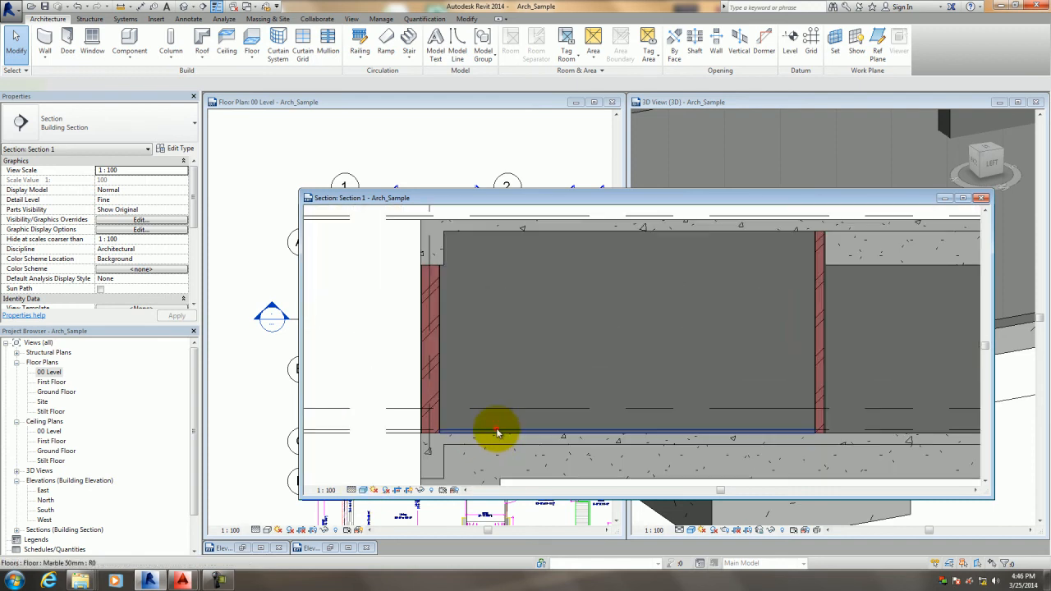
Open the Terrazzo material of the Marble 50mm kitchen floor's structure layer for editing.
{"action": "left_click", "coordinate": [497, 433]}
{"action": "left_click", "coordinate": [176, 149]}
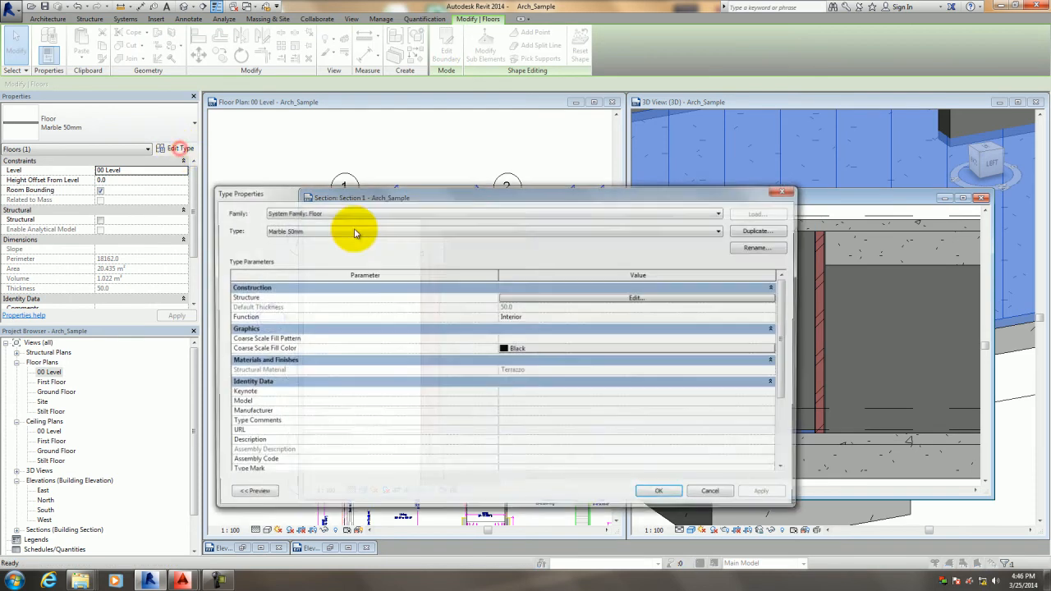
{"action": "left_click", "coordinate": [564, 300]}
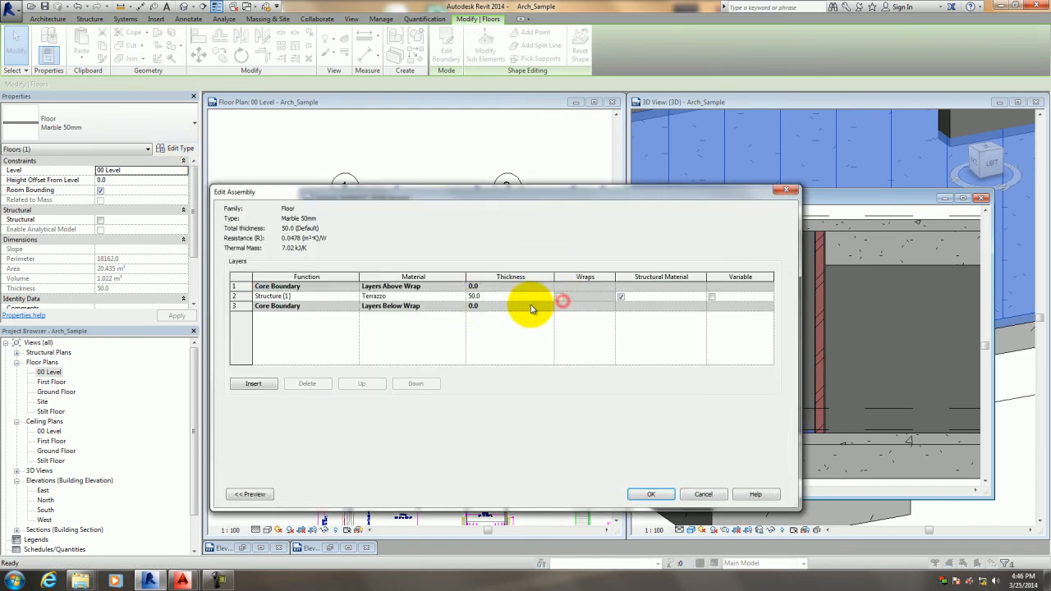
{"action": "left_click", "coordinate": [455, 297]}
{"action": "left_click", "coordinate": [461, 296]}
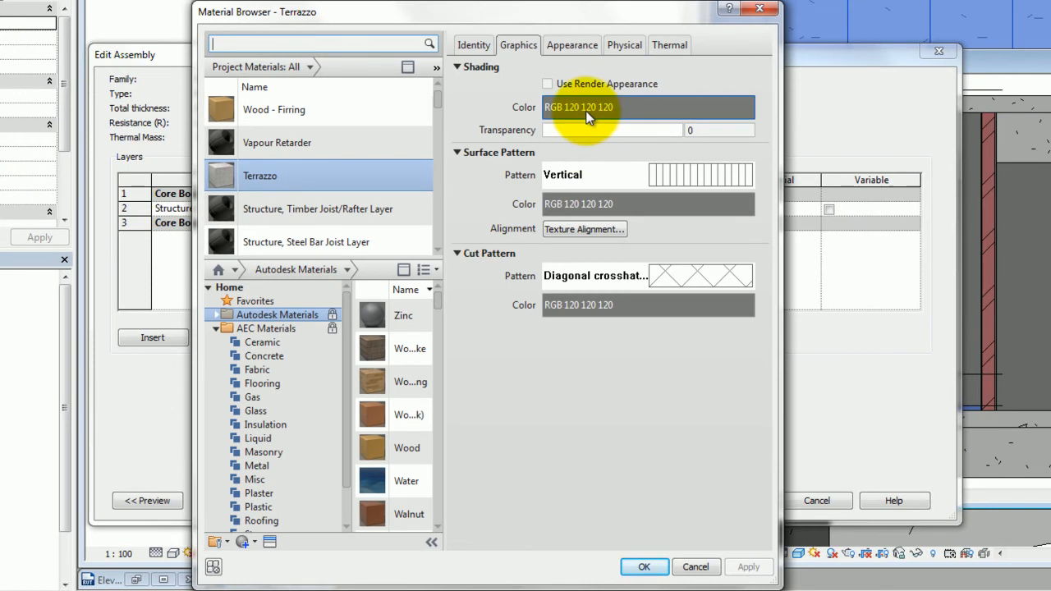
{"action": "left_click", "coordinate": [563, 107]}
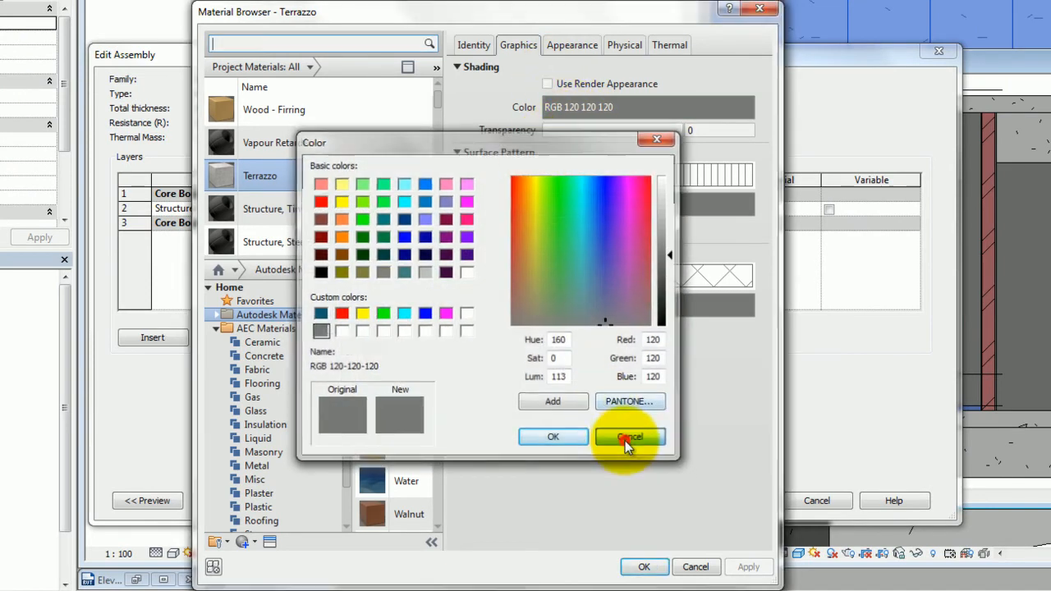
{"action": "left_click", "coordinate": [627, 439]}
{"action": "left_click", "coordinate": [571, 45]}
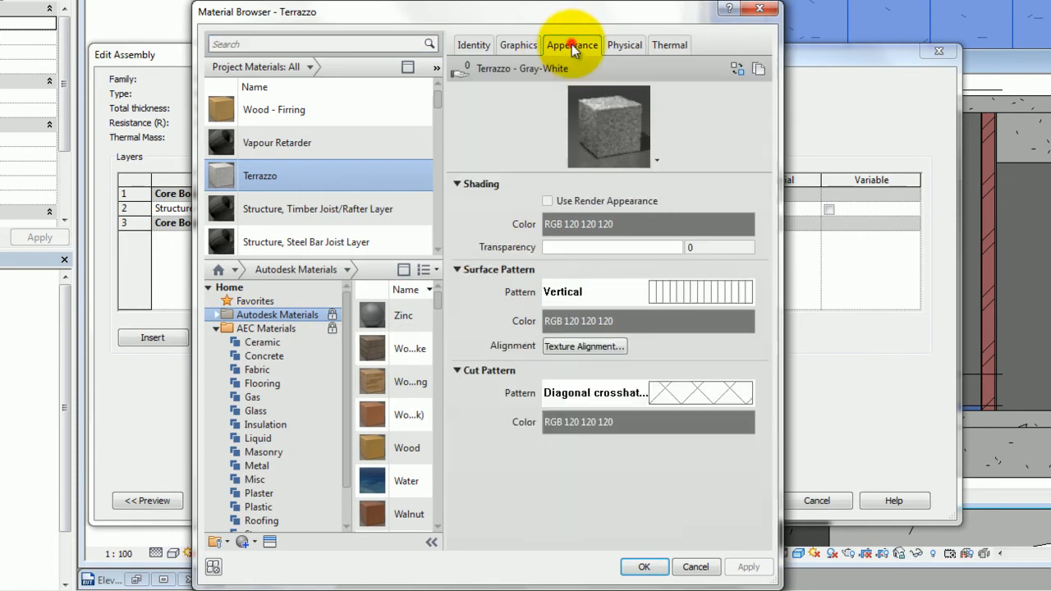
{"action": "left_click", "coordinate": [518, 45]}
Set the Terrazzo material's shading color to RGB 255 255 183 and apply the change to the floor type.
{"action": "left_click", "coordinate": [583, 109]}
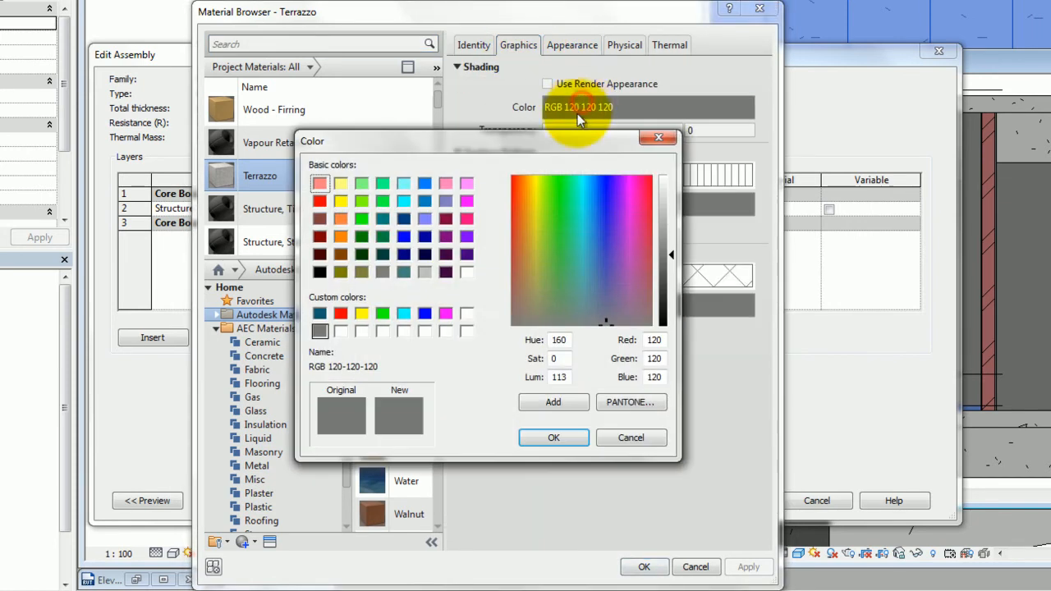
{"action": "left_click", "coordinate": [363, 314]}
{"action": "left_click_drag", "start_coordinate": [670, 216], "coordinate": [667, 196]}
{"action": "left_click", "coordinate": [555, 440]}
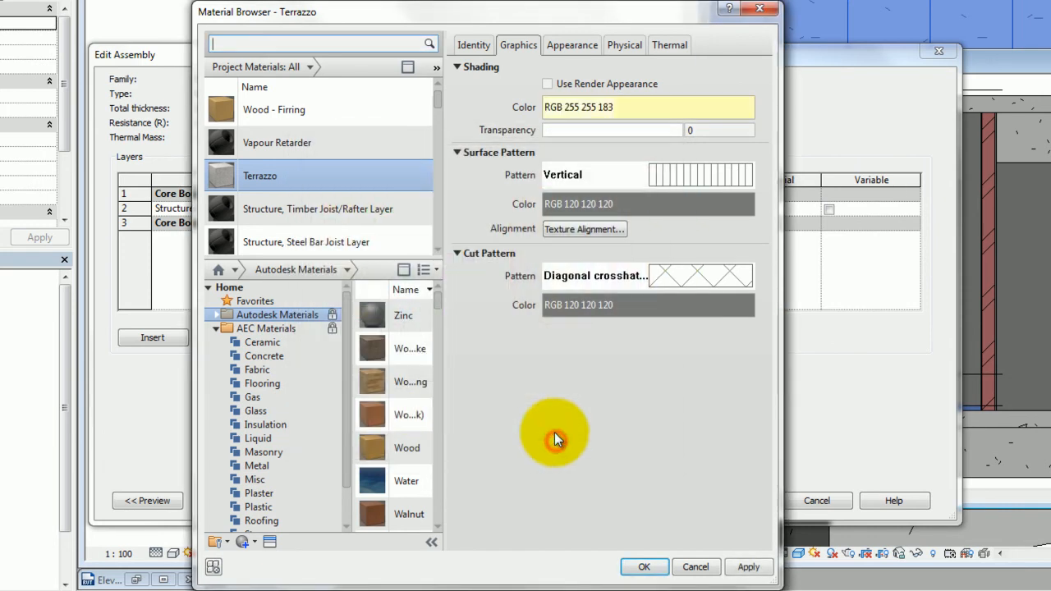
{"action": "left_click", "coordinate": [743, 567]}
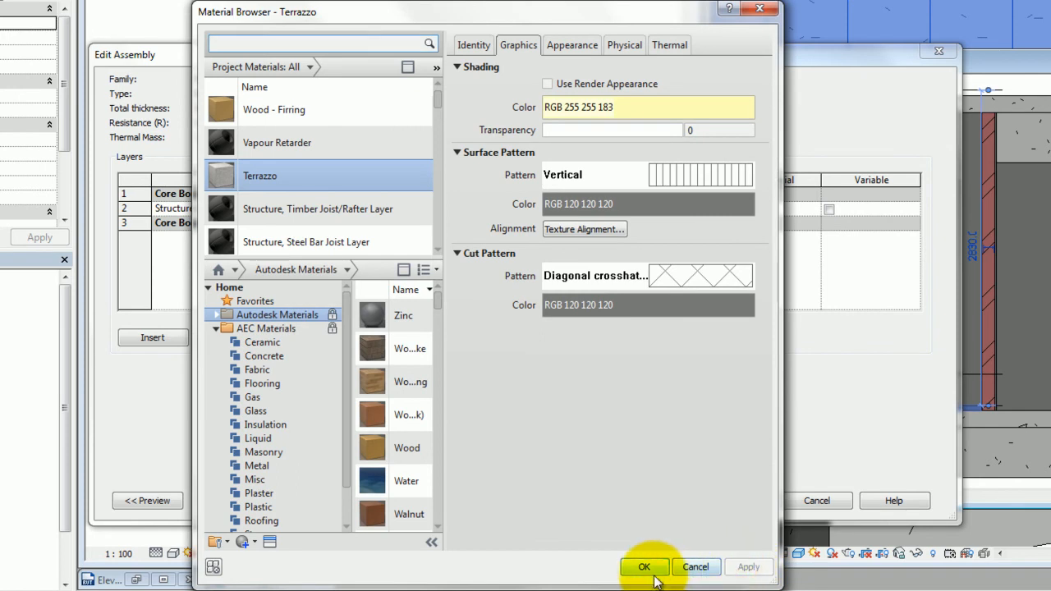
{"action": "left_click", "coordinate": [644, 566]}
{"action": "left_click", "coordinate": [728, 501]}
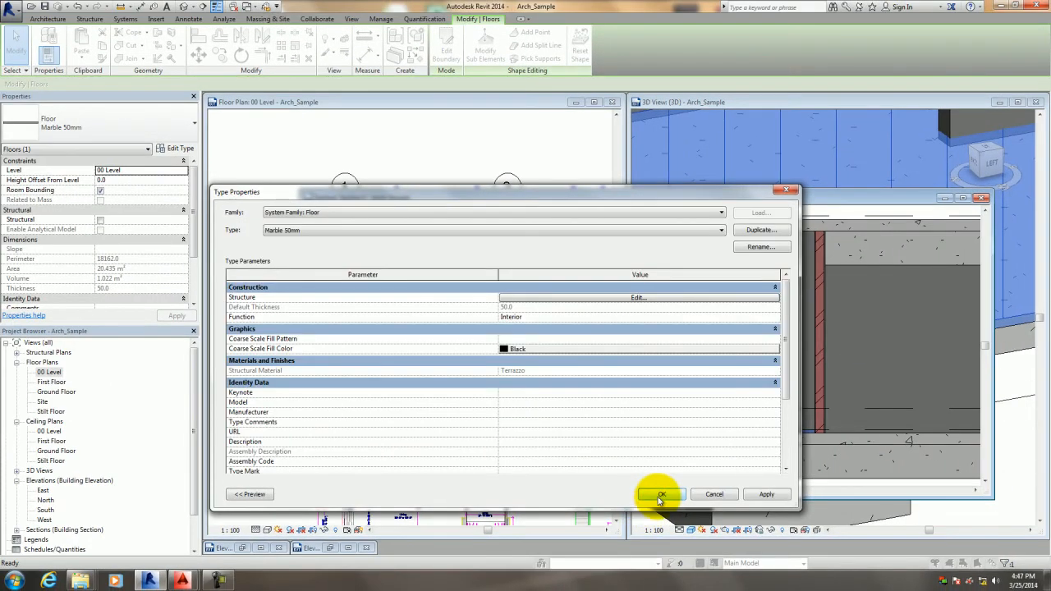
{"action": "left_click", "coordinate": [662, 495]}
{"action": "left_click", "coordinate": [348, 360]}
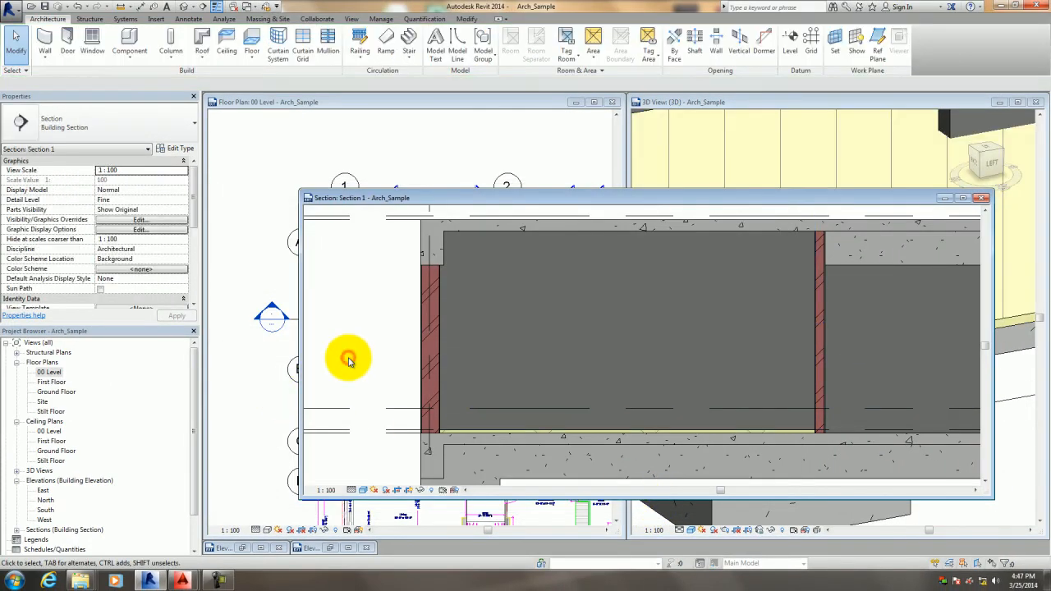
Close the section view and start a new floor boundary on the 00 Level plan at the toilet, using the Marble 50mm type.
{"action": "left_click_drag", "start_coordinate": [809, 199], "coordinate": [732, 210]}
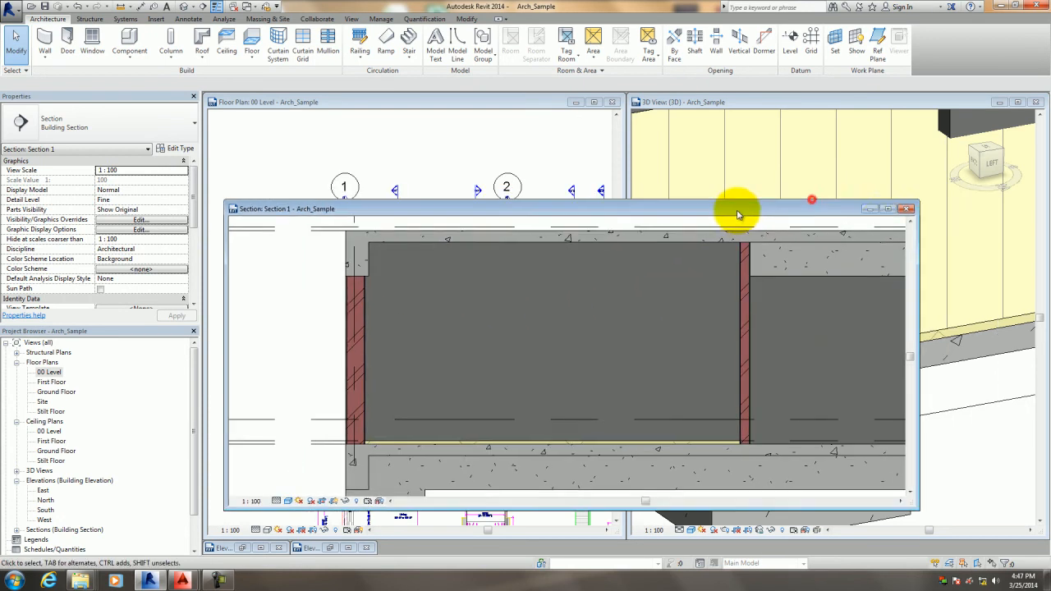
{"action": "left_click", "coordinate": [907, 210]}
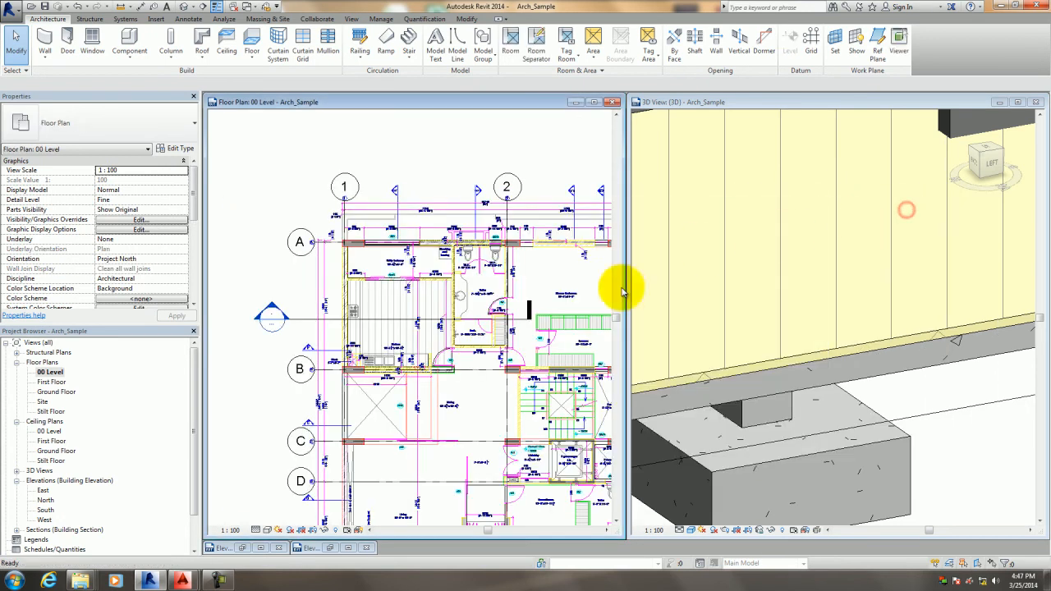
{"action": "scroll", "coordinate": [515, 158], "scroll_direction": "down", "scroll_amount": 1}
{"action": "middle_click_drag", "start_coordinate": [480, 165], "coordinate": [389, 179]}
{"action": "scroll", "coordinate": [351, 235], "scroll_direction": "up", "scroll_amount": 3}
{"action": "scroll", "coordinate": [396, 277], "scroll_direction": "up", "scroll_amount": 6}
{"action": "scroll", "coordinate": [445, 317], "scroll_direction": "up", "scroll_amount": 1}
{"action": "middle_click_drag", "start_coordinate": [445, 317], "coordinate": [414, 273]}
{"action": "scroll", "coordinate": [406, 294], "scroll_direction": "down", "scroll_amount": 2}
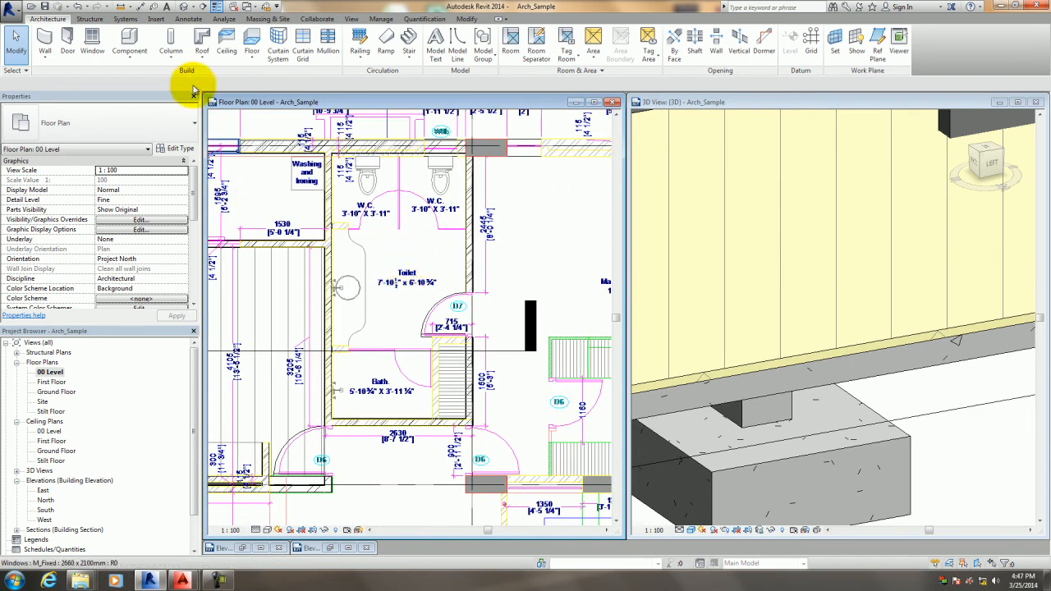
{"action": "left_click", "coordinate": [253, 61]}
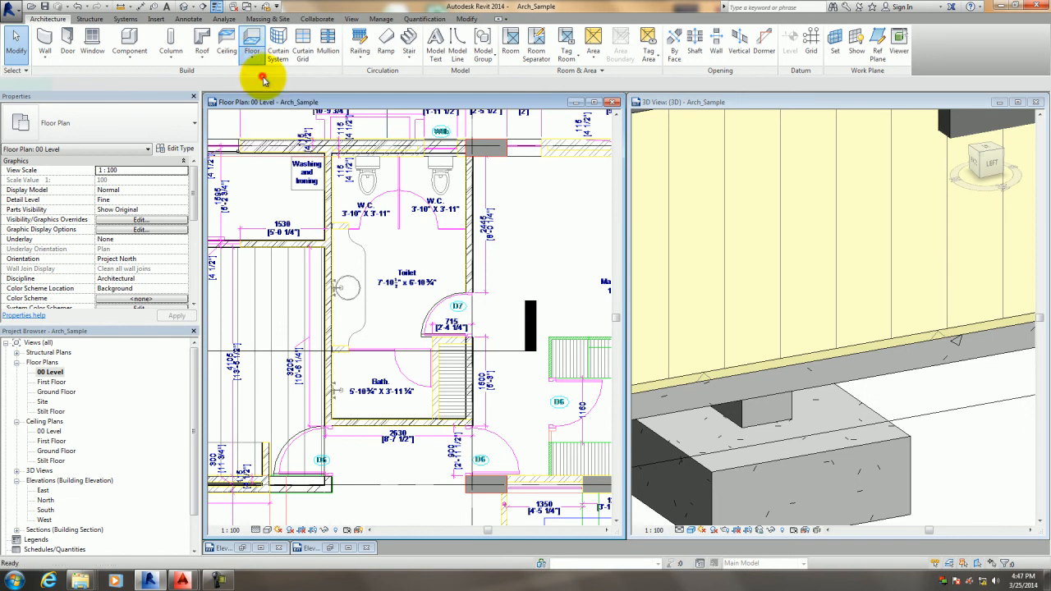
{"action": "left_click", "coordinate": [264, 80]}
{"action": "left_click", "coordinate": [159, 138]}
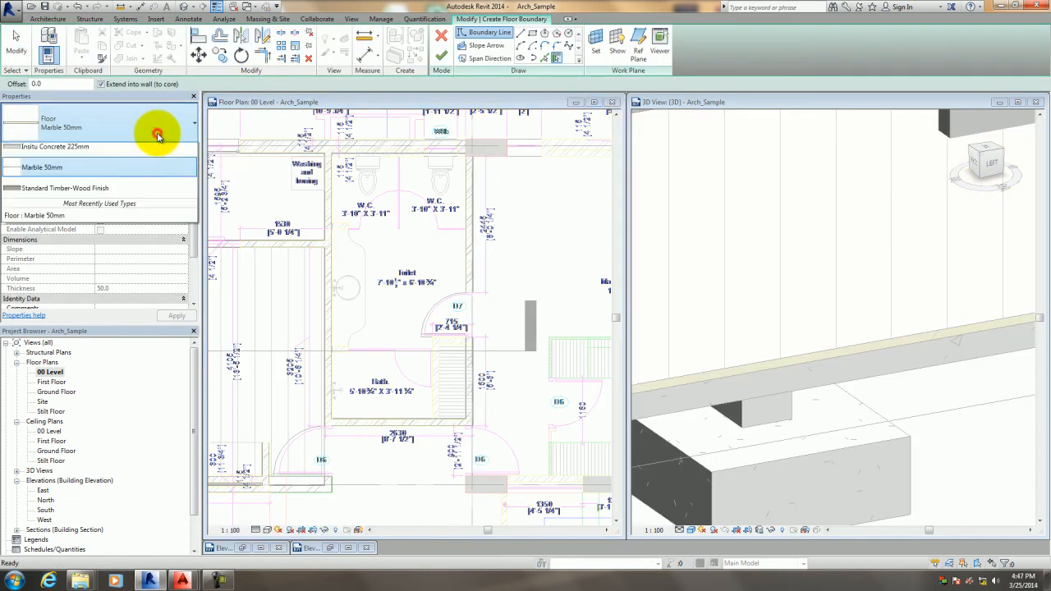
{"action": "left_click", "coordinate": [158, 137]}
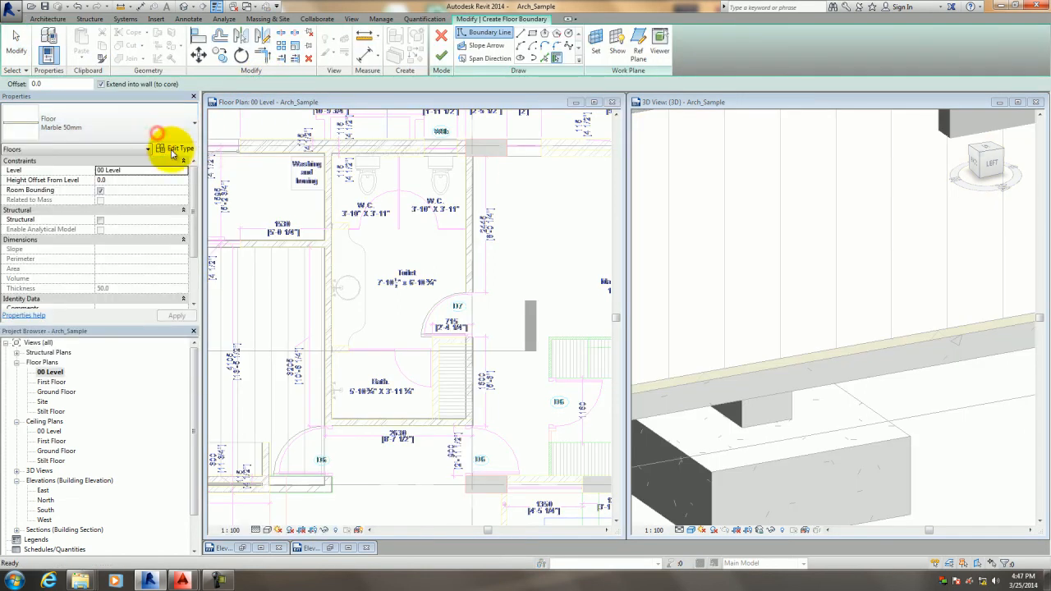
Duplicate the Marble 50mm floor type under the name Stone 50mm.
{"action": "left_click", "coordinate": [175, 149]}
{"action": "left_click", "coordinate": [761, 230]}
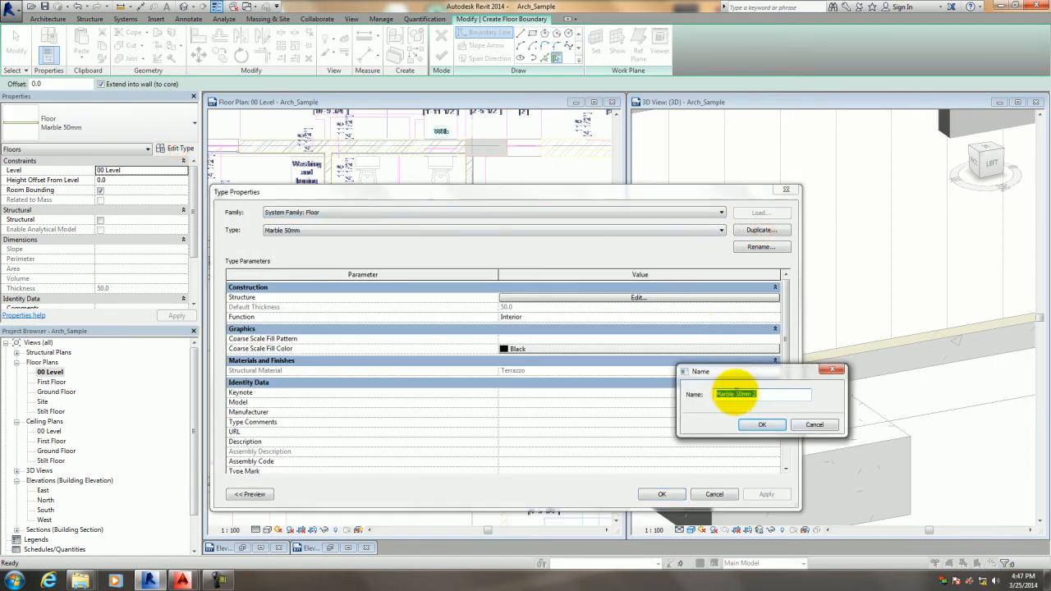
{"action": "left_click_drag", "start_coordinate": [736, 394], "coordinate": [656, 395]}
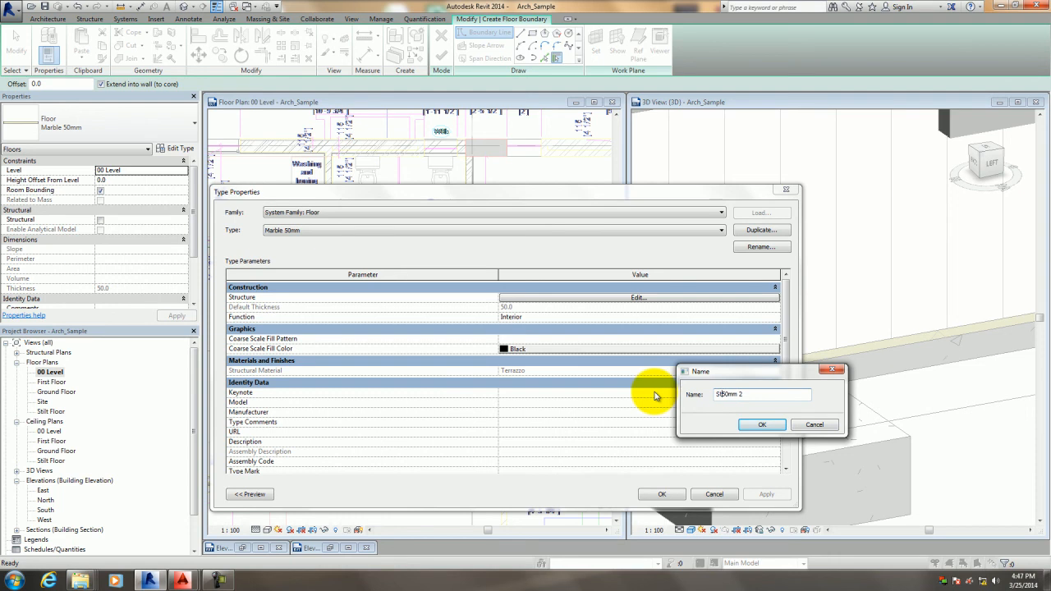
{"action": "type", "text": "Stone"}
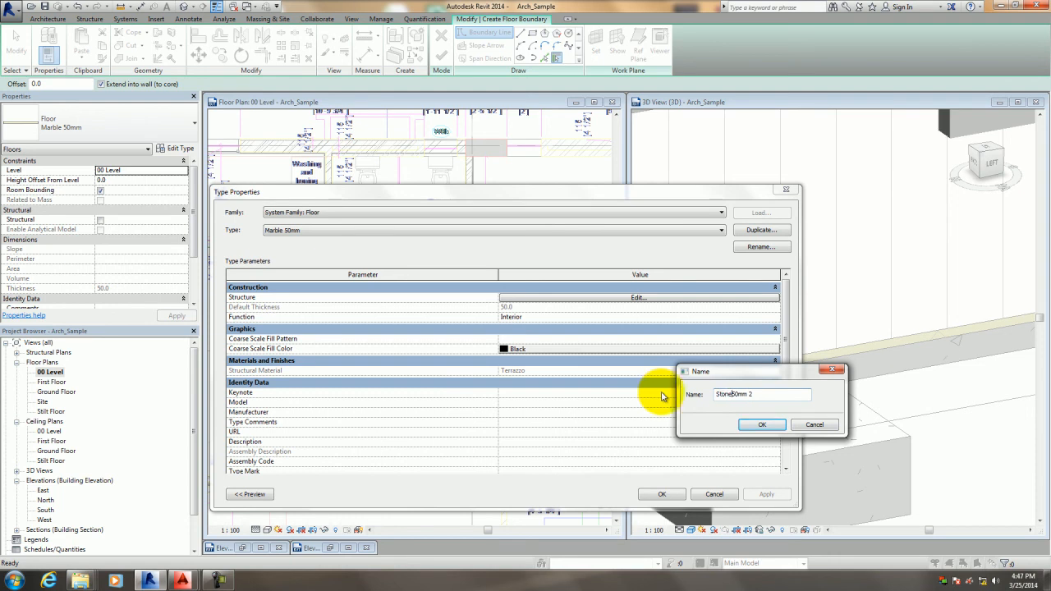
{"action": "left_click", "coordinate": [761, 424]}
Open the structure layer's material for the Stone 50mm floor type and list the library's Flooring materials.
{"action": "left_click", "coordinate": [644, 298]}
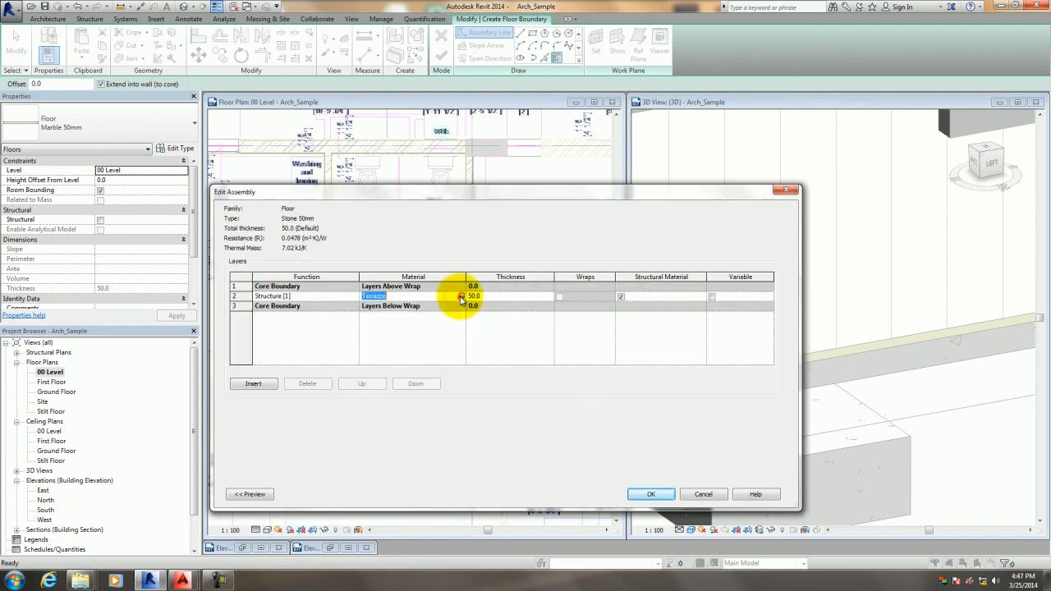
{"action": "left_click", "coordinate": [461, 296]}
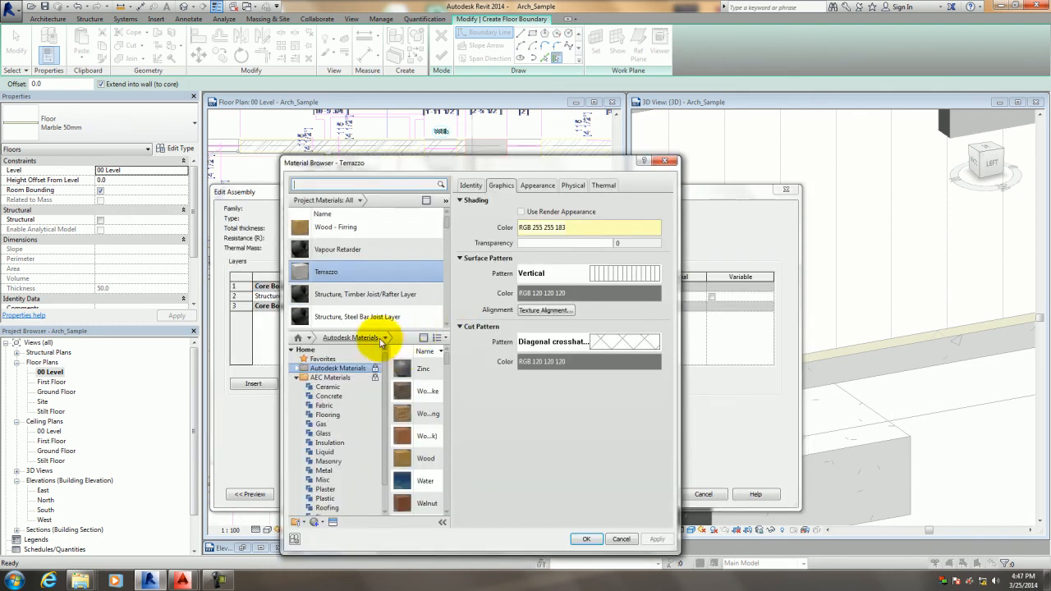
{"action": "left_click", "coordinate": [328, 414]}
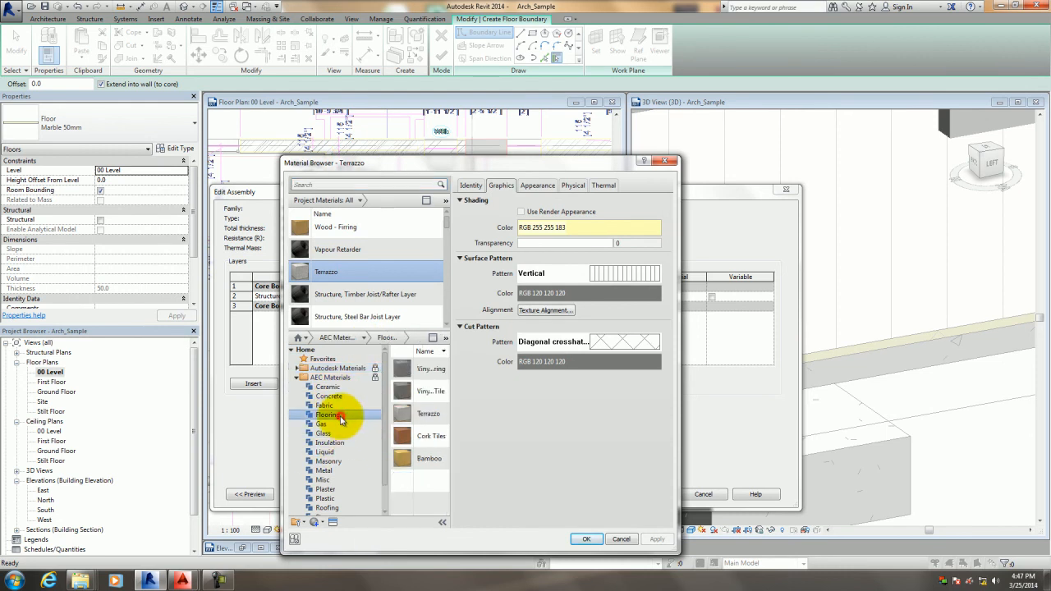
{"action": "left_click_drag", "start_coordinate": [450, 416], "coordinate": [537, 419]}
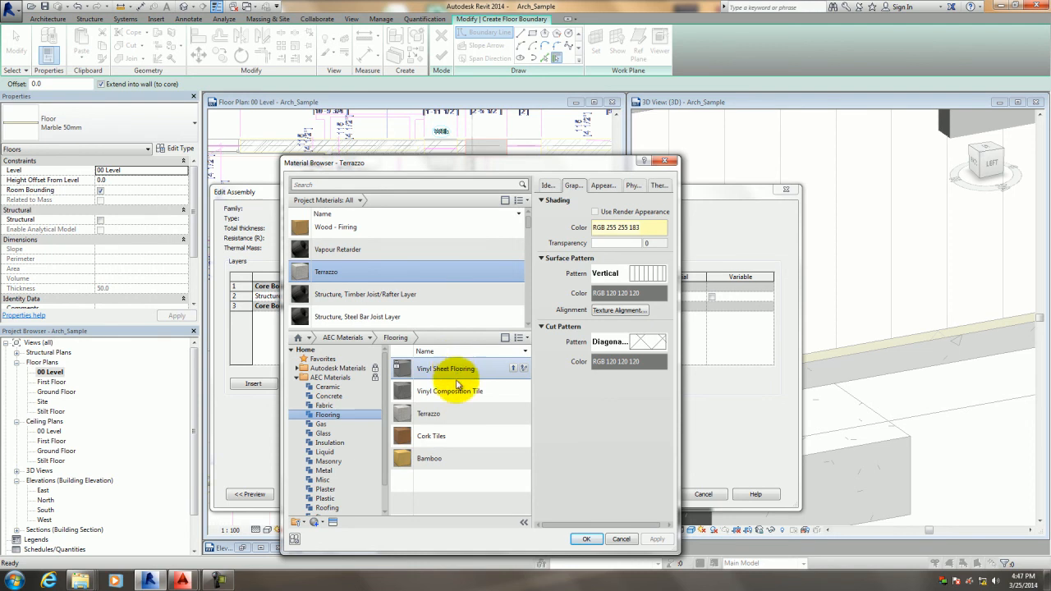
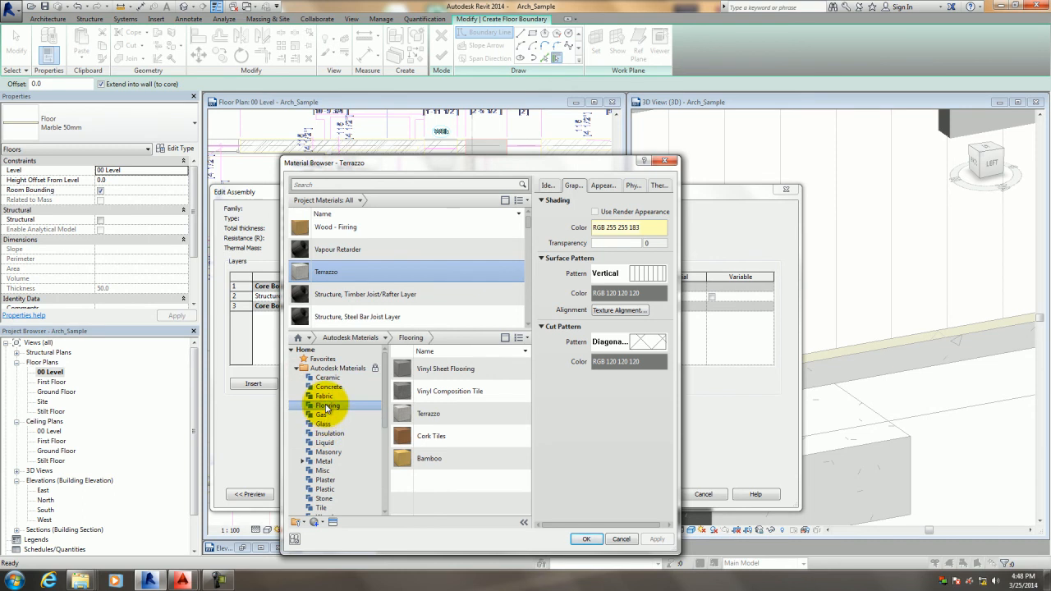
Preview the vinyl flooring materials and try Vinyl Composition Tile as the structure layer's material.
{"action": "left_click", "coordinate": [460, 369]}
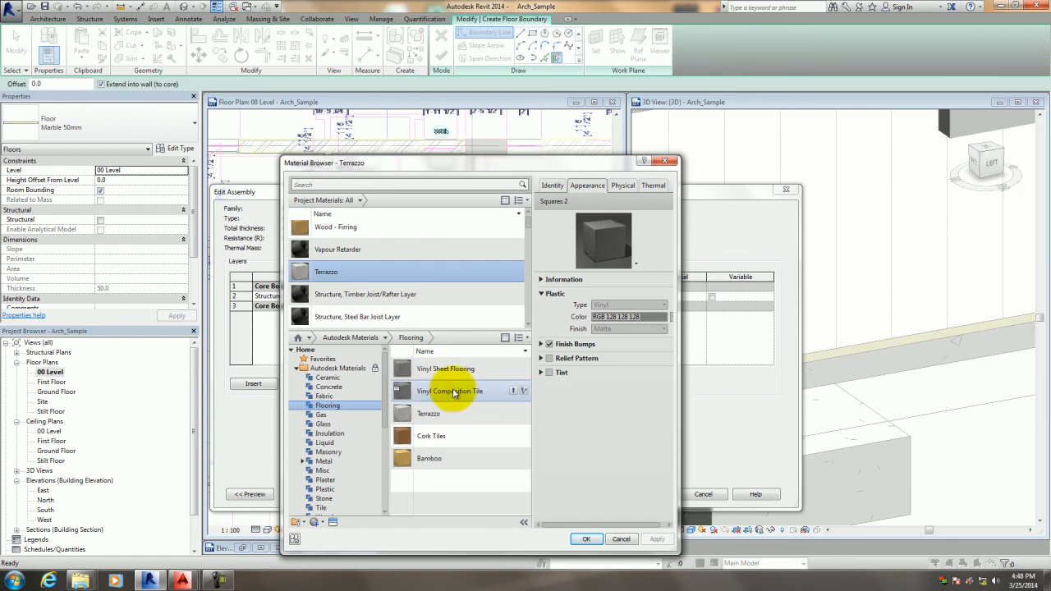
{"action": "left_click", "coordinate": [455, 394]}
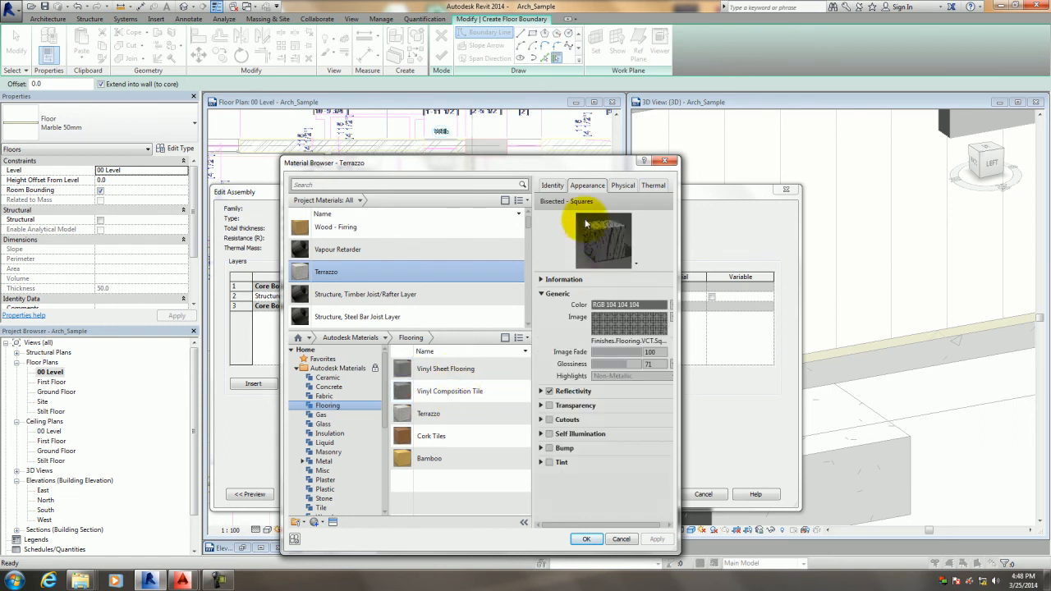
{"action": "mouse_move", "coordinate": [473, 415]}
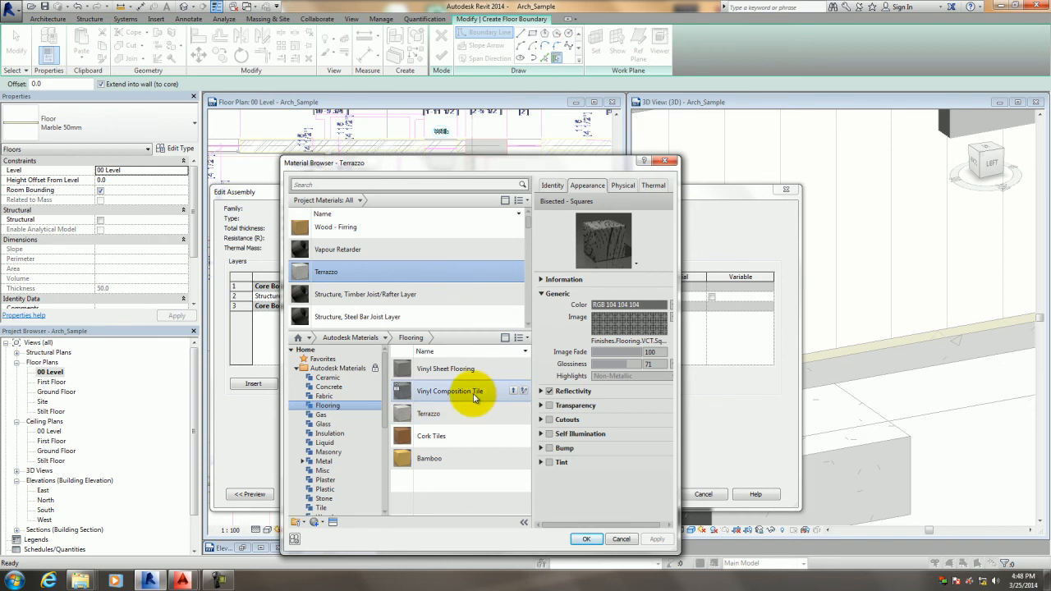
{"action": "left_click", "coordinate": [513, 392]}
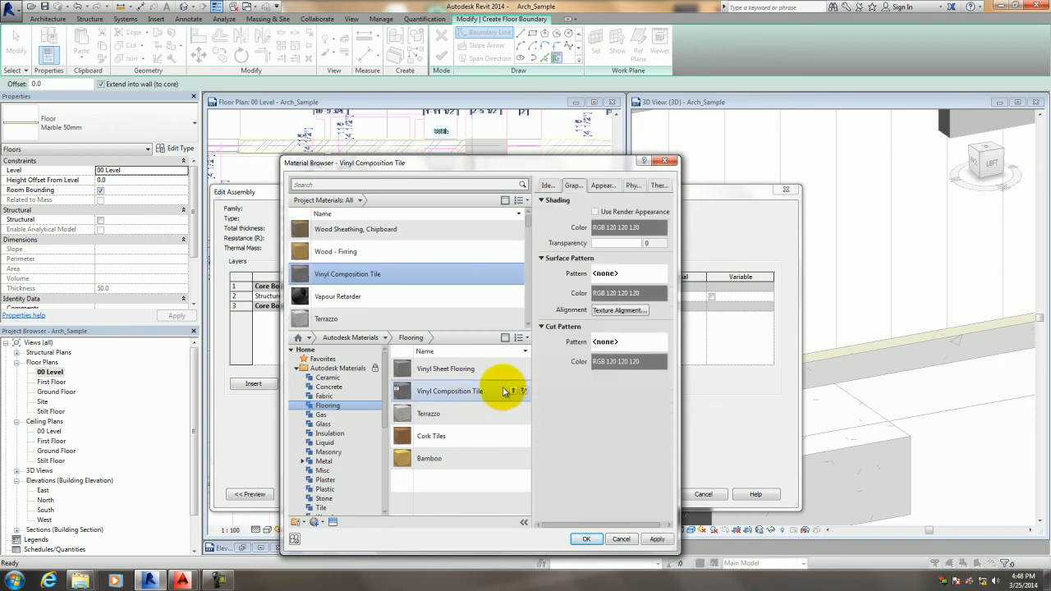
Assign the library material Tile, Porcelain, 6in to the structure layer and confirm the Stone 50mm type.
{"action": "left_click", "coordinate": [323, 507]}
{"action": "mouse_move", "coordinate": [464, 400]}
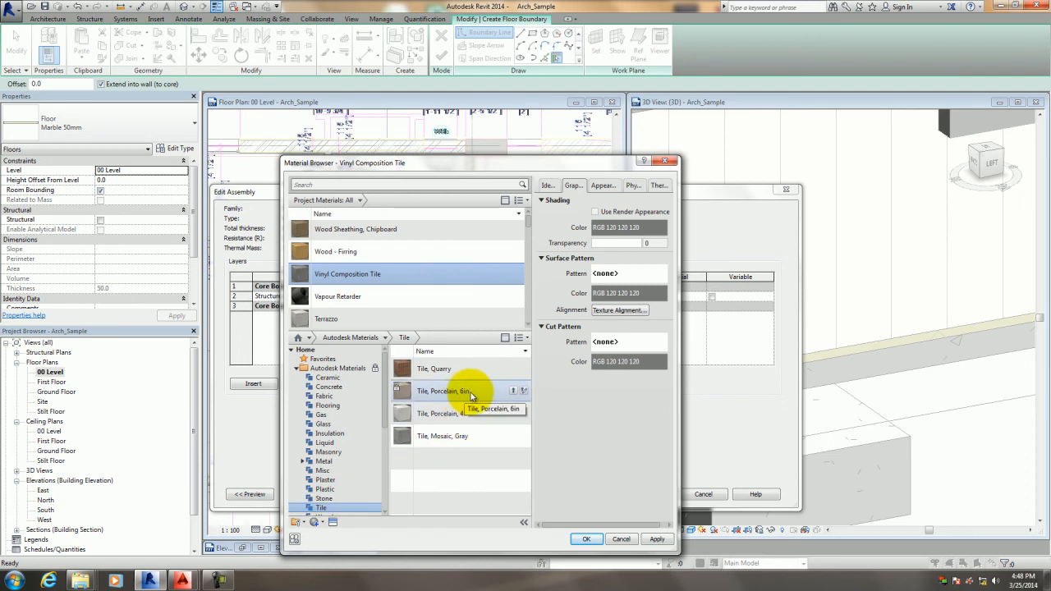
{"action": "left_click", "coordinate": [513, 392]}
{"action": "left_click", "coordinate": [585, 539]}
{"action": "left_click", "coordinate": [654, 495]}
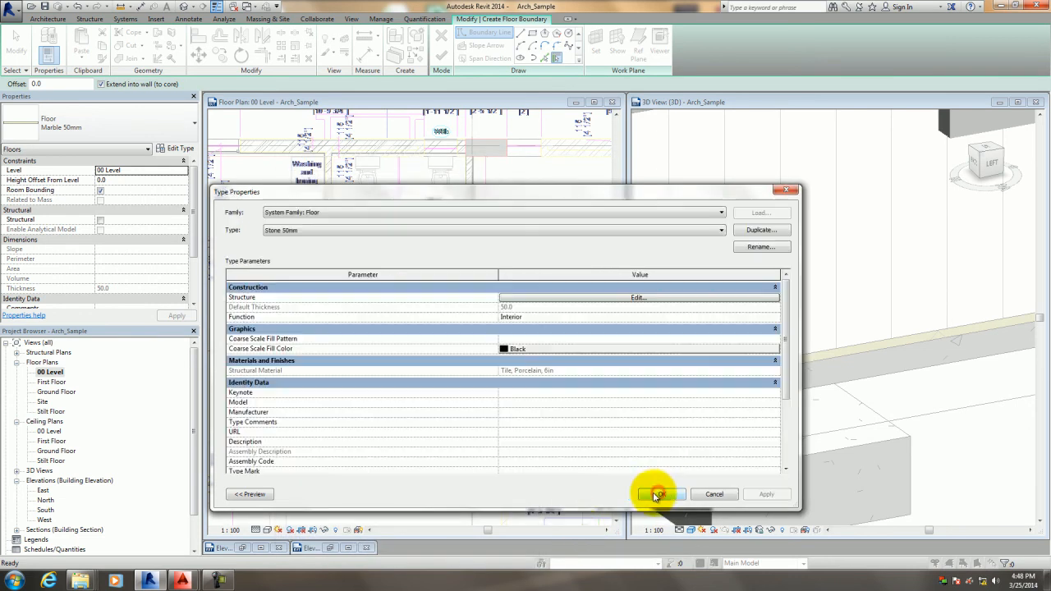
{"action": "left_click", "coordinate": [665, 495]}
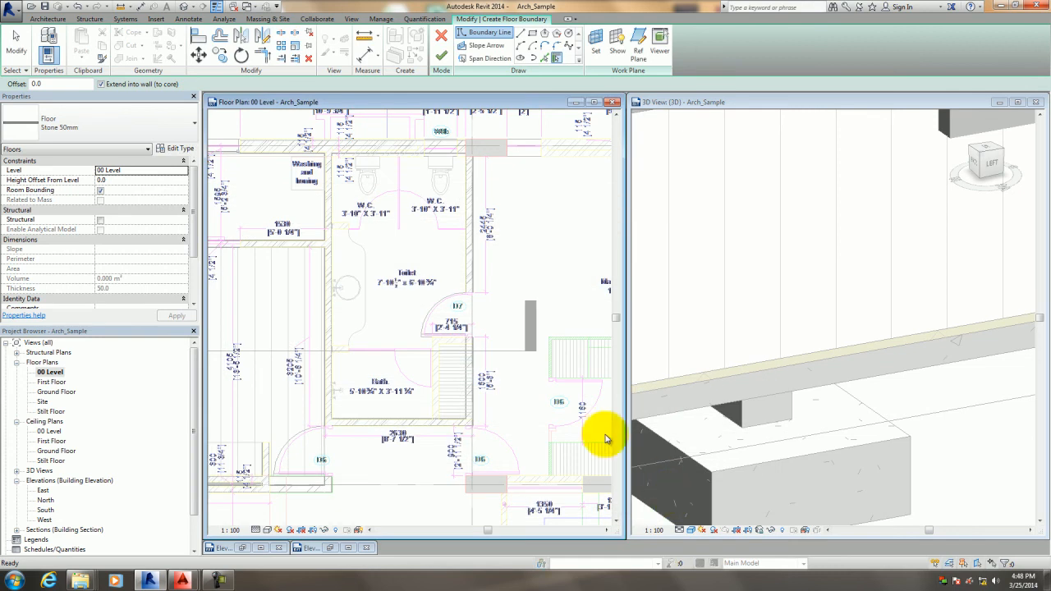
Draw a rectangular floor boundary along the inner wall faces enclosing the W.C.s, toilet and bath, and finish the floor.
{"action": "left_click", "coordinate": [532, 35]}
{"action": "scroll", "coordinate": [357, 172], "scroll_direction": "up", "scroll_amount": 5}
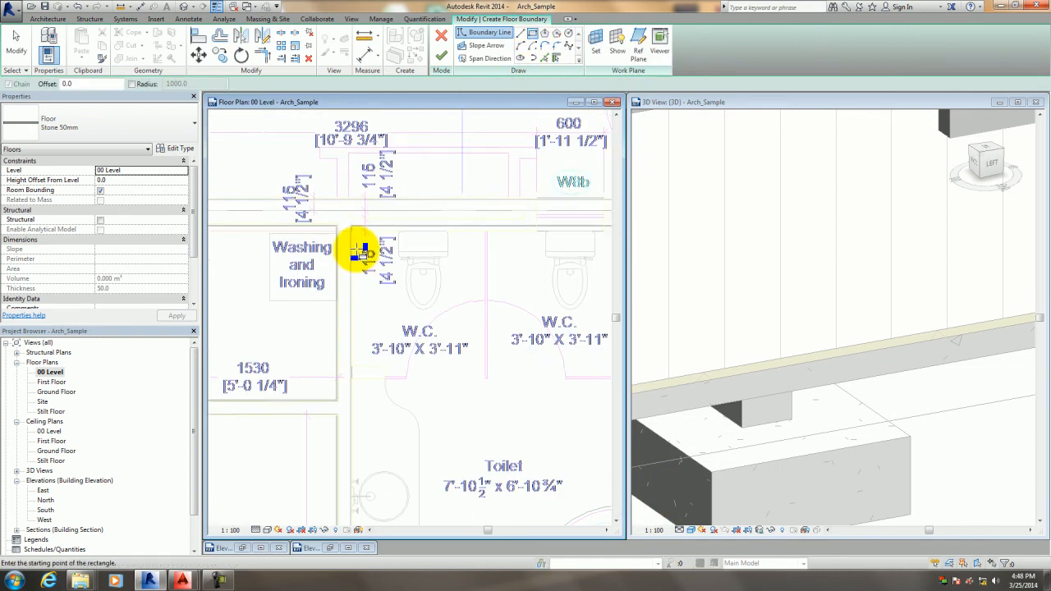
{"action": "scroll", "coordinate": [358, 261], "scroll_direction": "up", "scroll_amount": 2}
{"action": "left_click", "coordinate": [347, 222]}
{"action": "scroll", "coordinate": [403, 329], "scroll_direction": "down", "scroll_amount": 3}
{"action": "scroll", "coordinate": [411, 345], "scroll_direction": "down", "scroll_amount": 1}
{"action": "middle_click_drag", "start_coordinate": [453, 444], "coordinate": [407, 308]}
{"action": "middle_click_drag", "start_coordinate": [500, 483], "coordinate": [476, 408]}
{"action": "scroll", "coordinate": [477, 408], "scroll_direction": "up", "scroll_amount": 6}
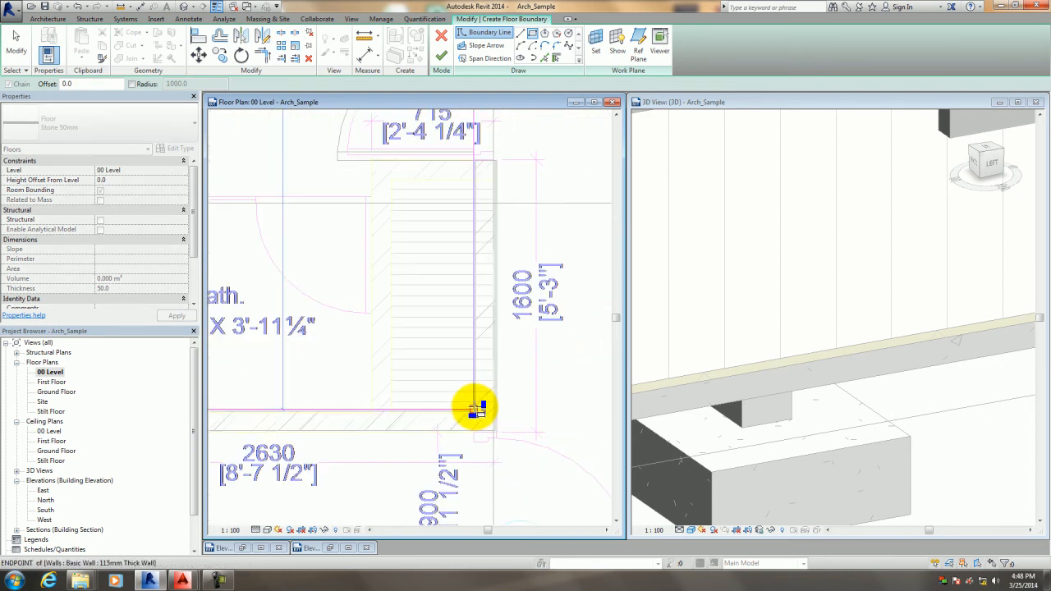
{"action": "left_click", "coordinate": [476, 408]}
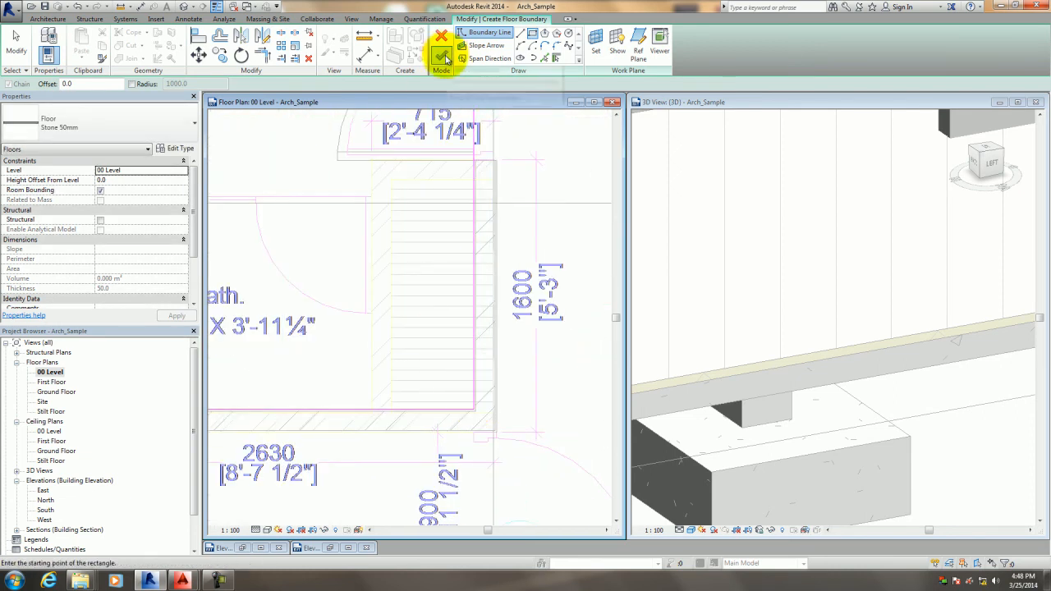
{"action": "left_click", "coordinate": [442, 56]}
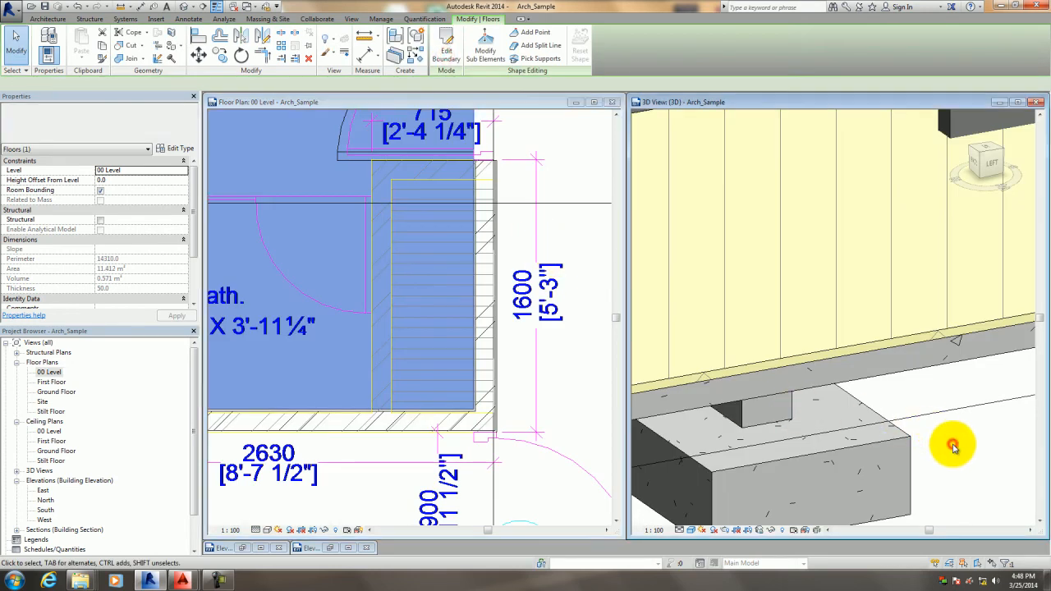
Examine the new toilet floor on the 00 Level plan and from the cut side of the 3D model.
{"action": "scroll", "coordinate": [566, 403], "scroll_direction": "down", "scroll_amount": 5}
{"action": "middle_click_drag", "start_coordinate": [566, 403], "coordinate": [474, 419]}
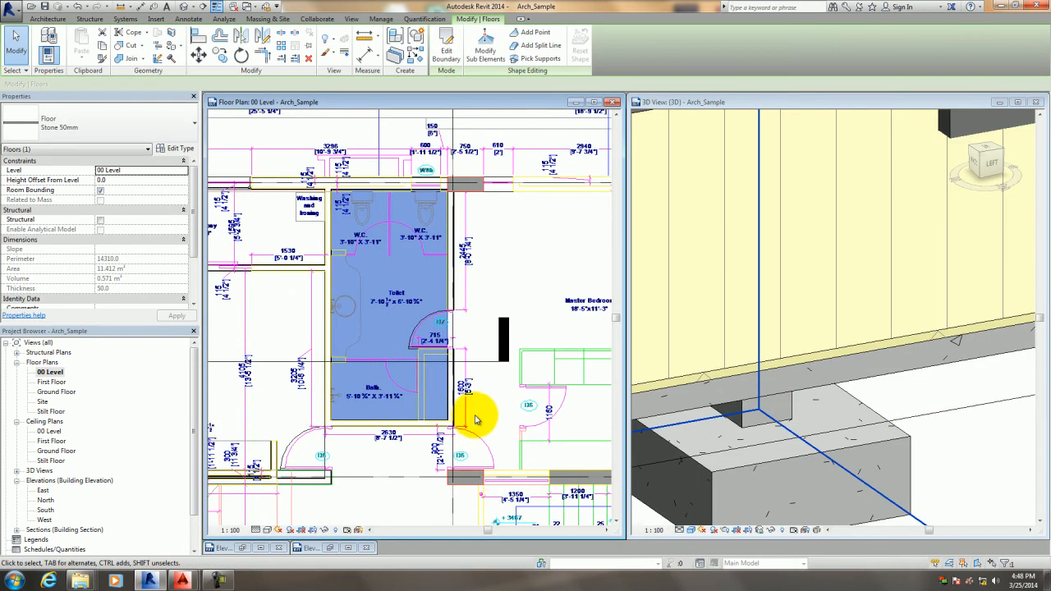
{"action": "key", "text": "Escape"}
{"action": "scroll", "coordinate": [491, 310], "scroll_direction": "down", "scroll_amount": 5}
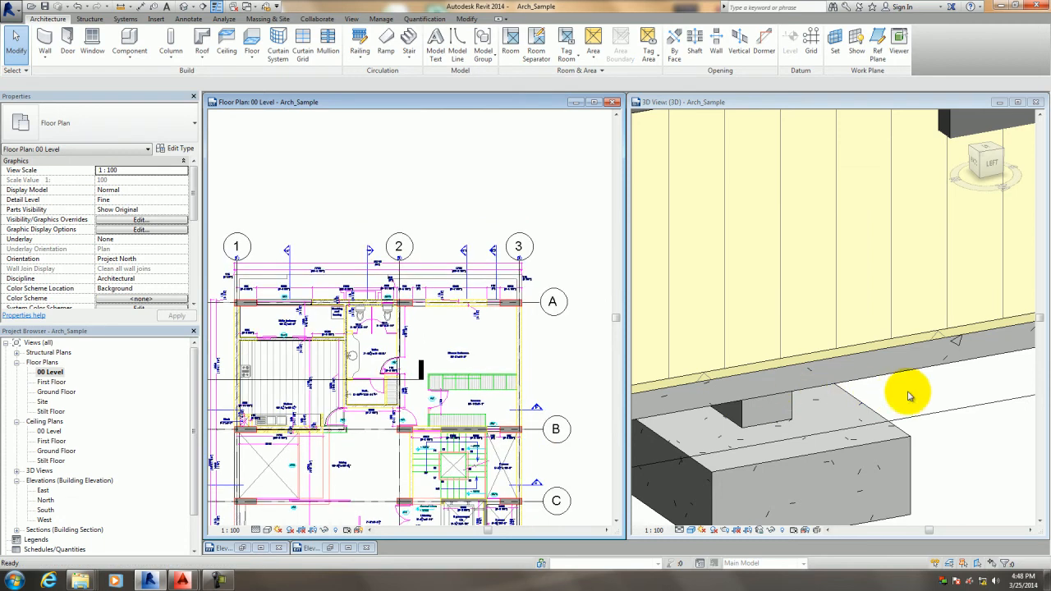
{"action": "scroll", "coordinate": [896, 400], "scroll_direction": "down", "scroll_amount": 10}
{"action": "middle_click_drag", "start_coordinate": [839, 448], "coordinate": [934, 418], "text": "shift"}
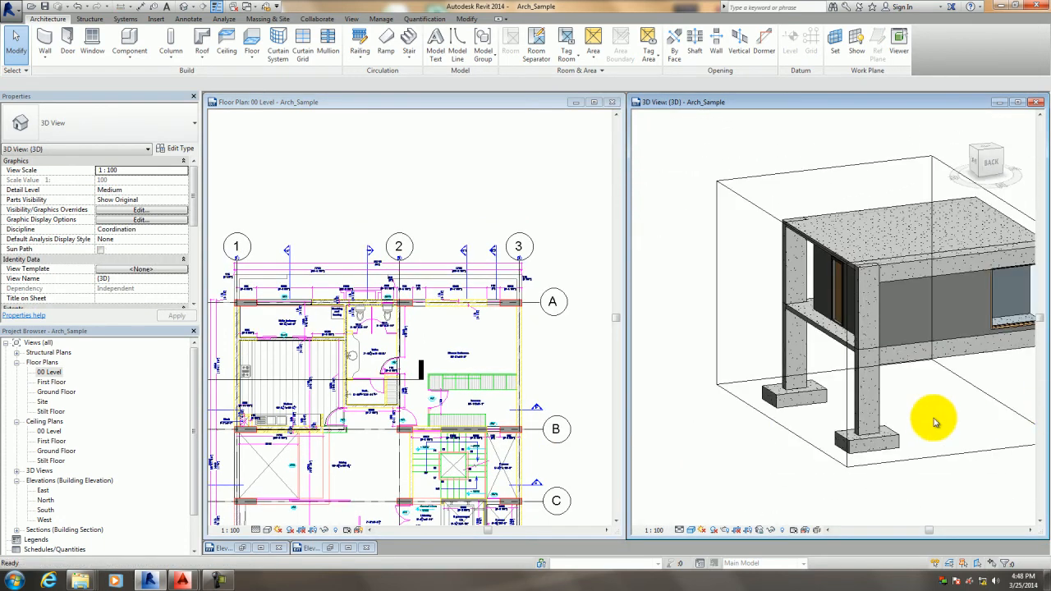
{"action": "left_click", "coordinate": [804, 439]}
{"action": "left_click", "coordinate": [777, 323]}
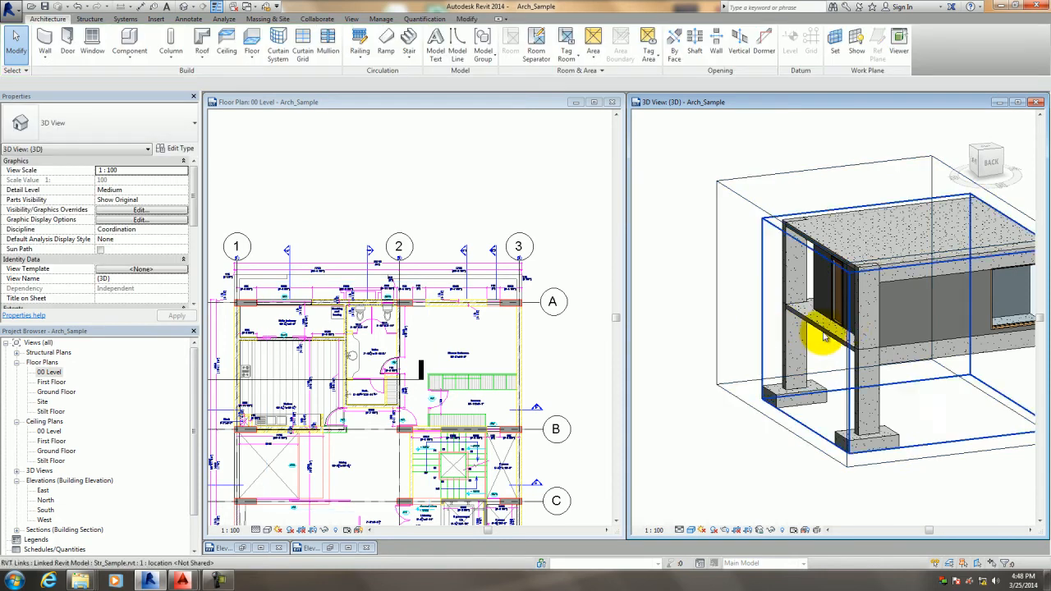
{"action": "left_click", "coordinate": [716, 329]}
{"action": "middle_click_drag", "start_coordinate": [781, 327], "coordinate": [983, 415], "text": "shift"}
{"action": "middle_click_drag", "start_coordinate": [983, 416], "coordinate": [783, 493]}
{"action": "scroll", "coordinate": [756, 487], "scroll_direction": "up", "scroll_amount": 2}
{"action": "scroll", "coordinate": [751, 483], "scroll_direction": "up", "scroll_amount": 2}
{"action": "middle_click_drag", "start_coordinate": [784, 493], "coordinate": [789, 523], "text": "shift"}
{"action": "scroll", "coordinate": [771, 409], "scroll_direction": "up", "scroll_amount": 2}
Make the toilet floor's Tile, Porcelain, 6in material use its render appearance for shading and apply it to the Stone 50mm type.
{"action": "left_click", "coordinate": [734, 395]}
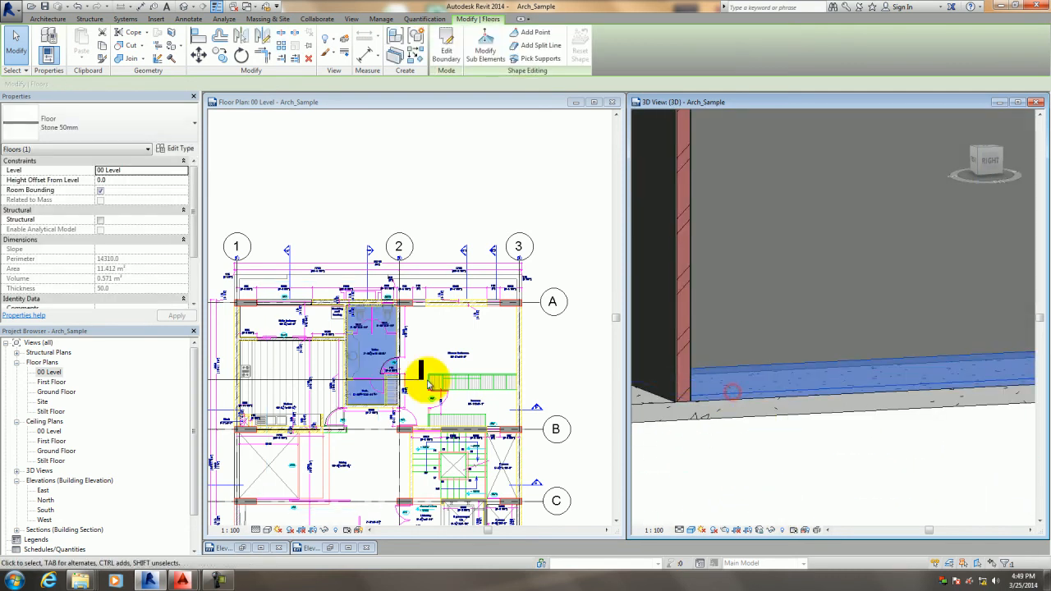
{"action": "left_click", "coordinate": [173, 149]}
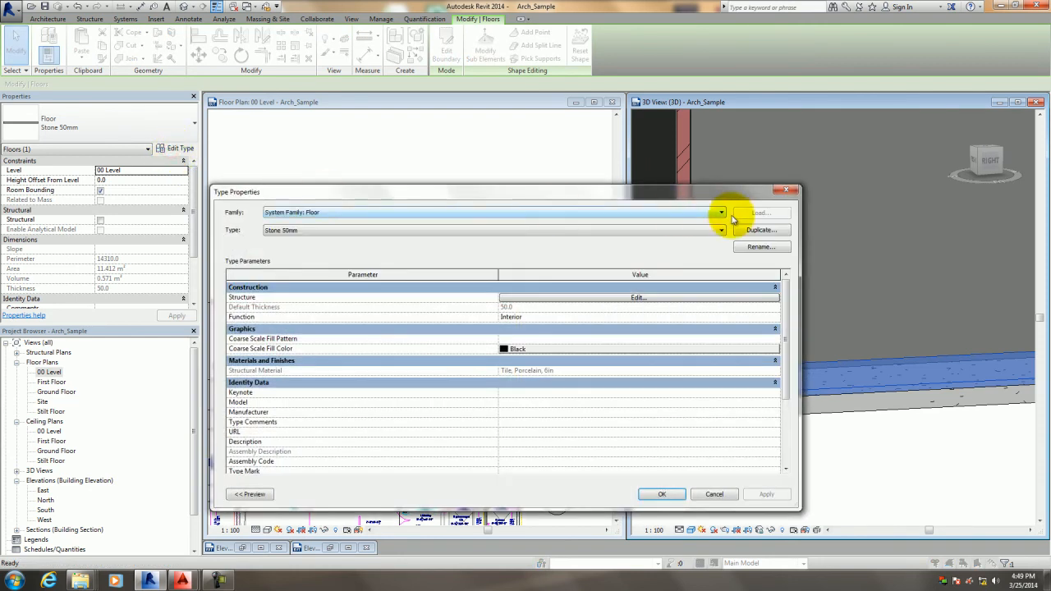
{"action": "left_click", "coordinate": [632, 301]}
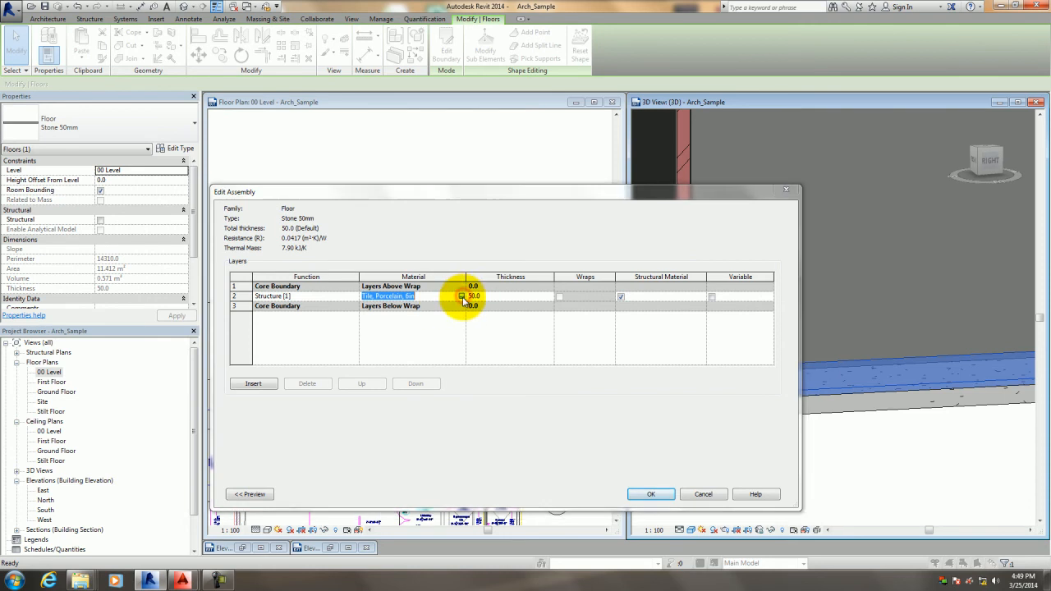
{"action": "left_click", "coordinate": [461, 296]}
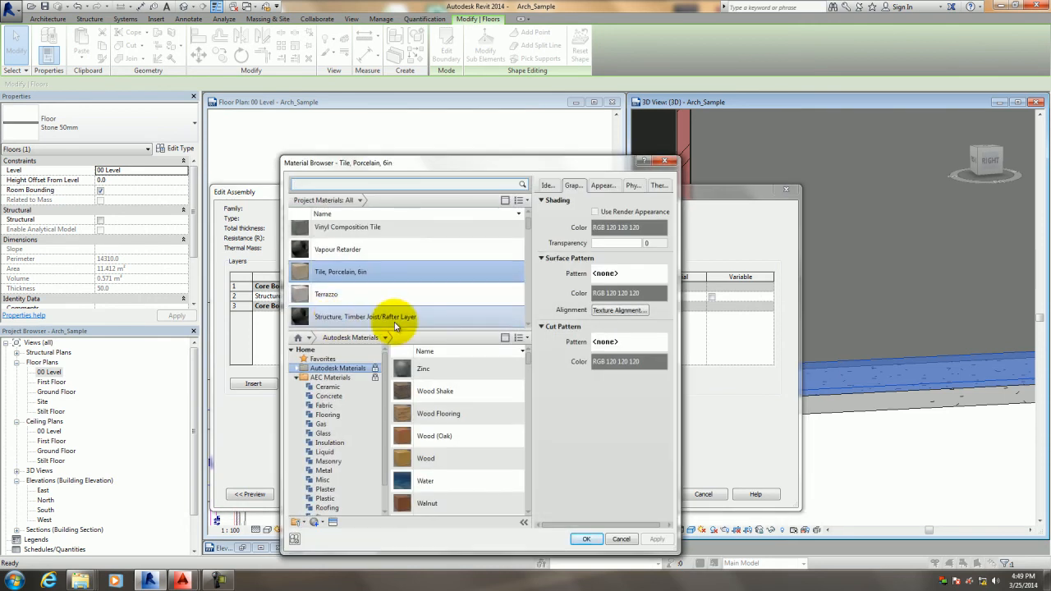
{"action": "left_click", "coordinate": [598, 185]}
{"action": "left_click", "coordinate": [572, 185]}
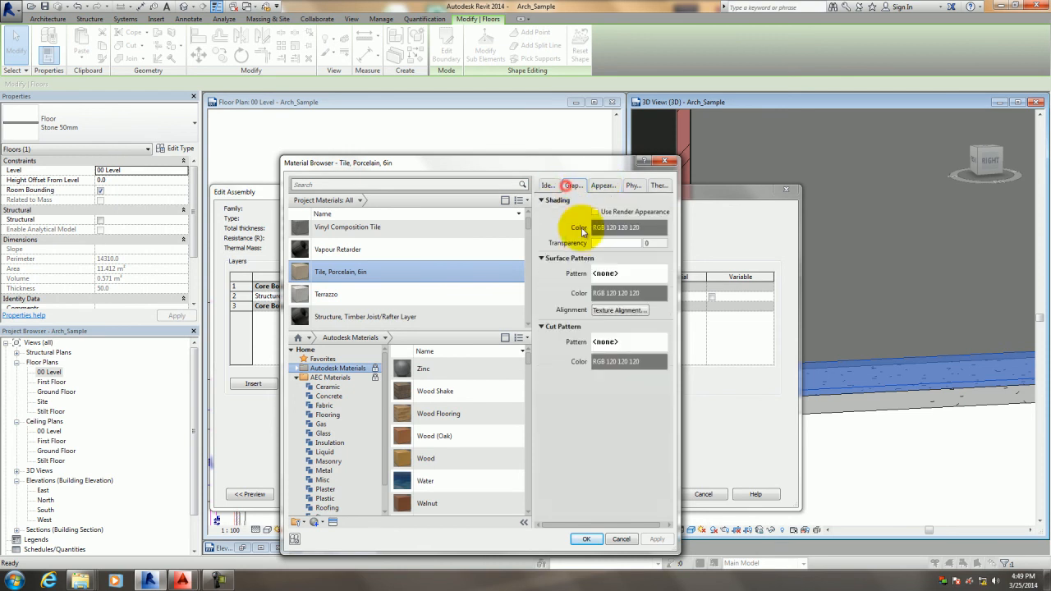
{"action": "left_click", "coordinate": [595, 212]}
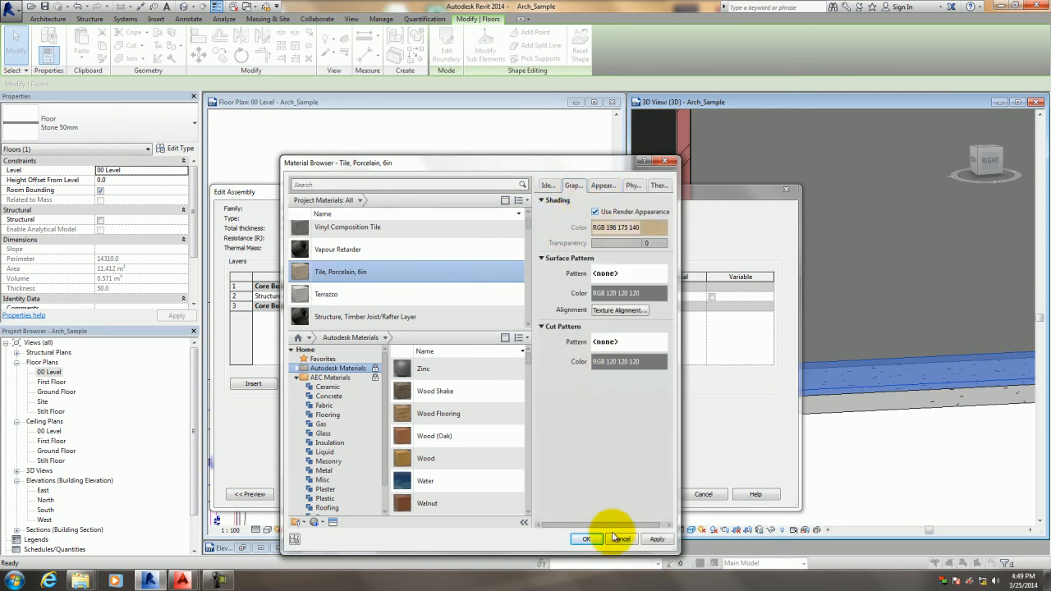
{"action": "left_click", "coordinate": [647, 542]}
{"action": "left_click", "coordinate": [591, 540]}
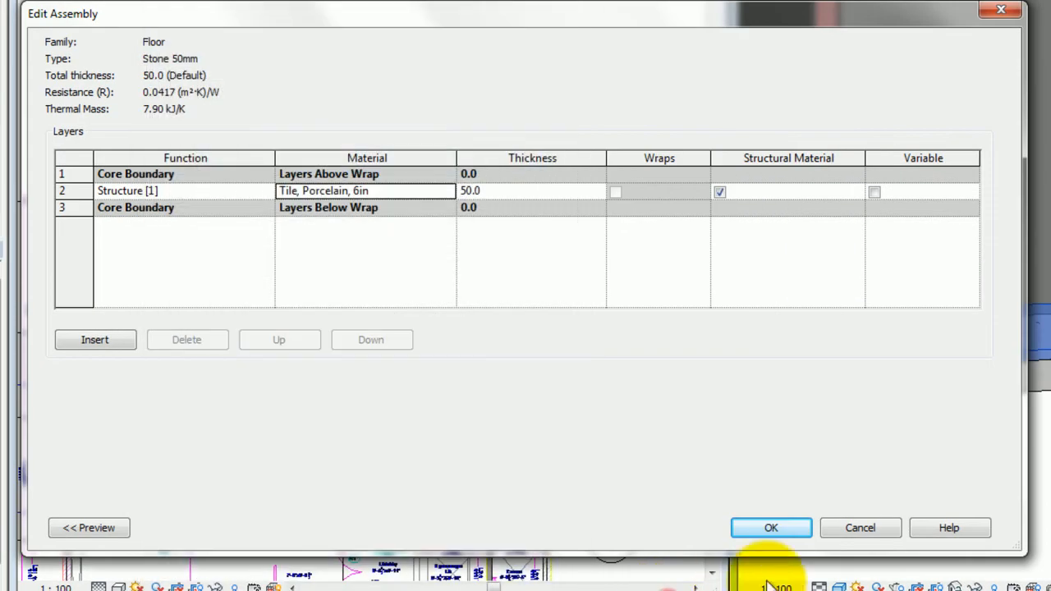
{"action": "left_click", "coordinate": [653, 496]}
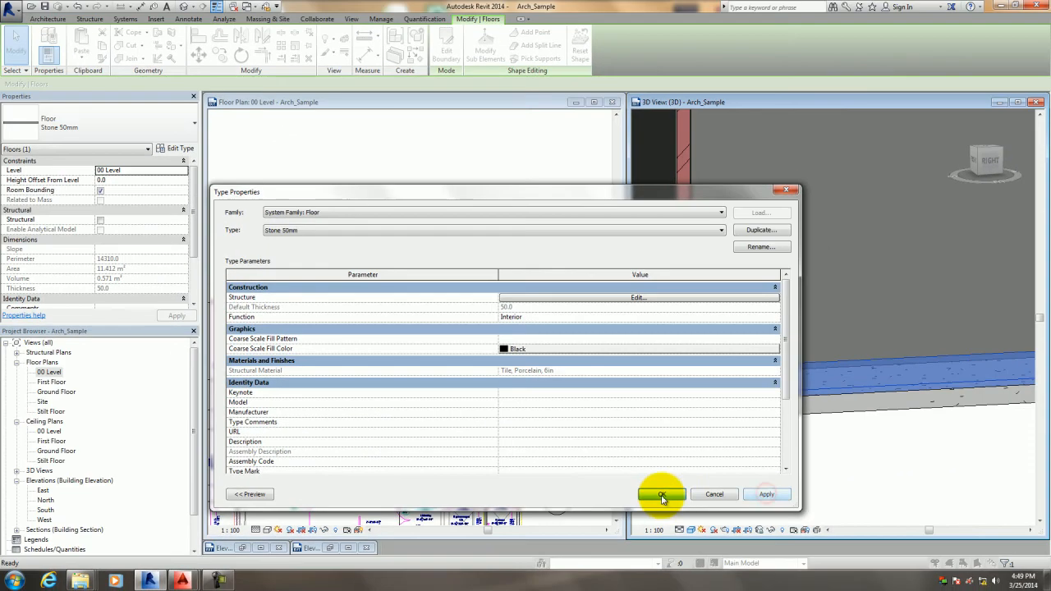
{"action": "left_click", "coordinate": [776, 534]}
{"action": "left_click", "coordinate": [822, 466]}
{"action": "scroll", "coordinate": [809, 465], "scroll_direction": "down", "scroll_amount": 5}
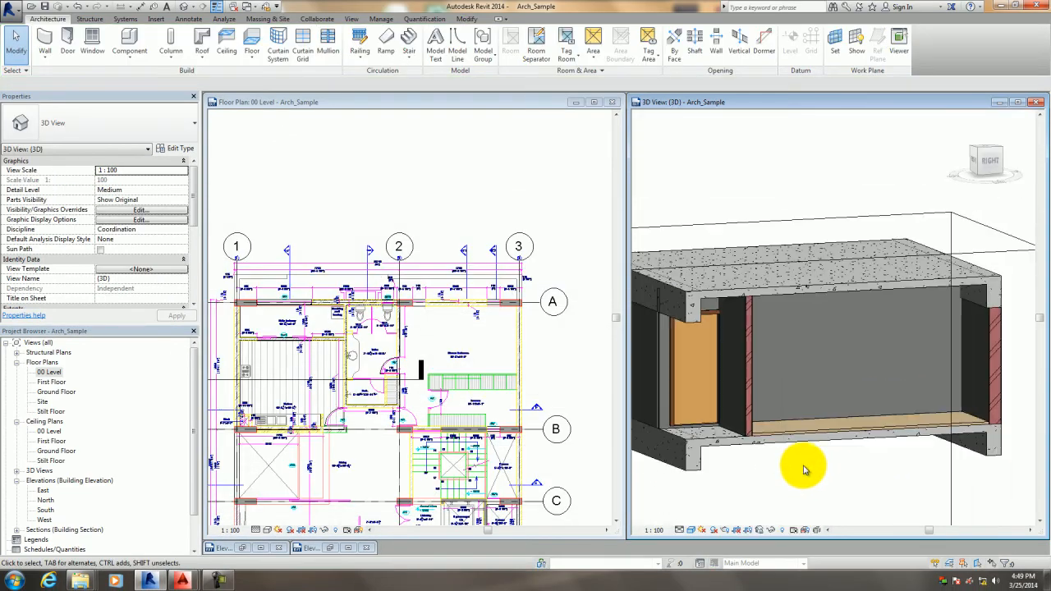
Switch the 00 Level floor plan to a visual style that displays material colors.
{"action": "left_click", "coordinate": [560, 359]}
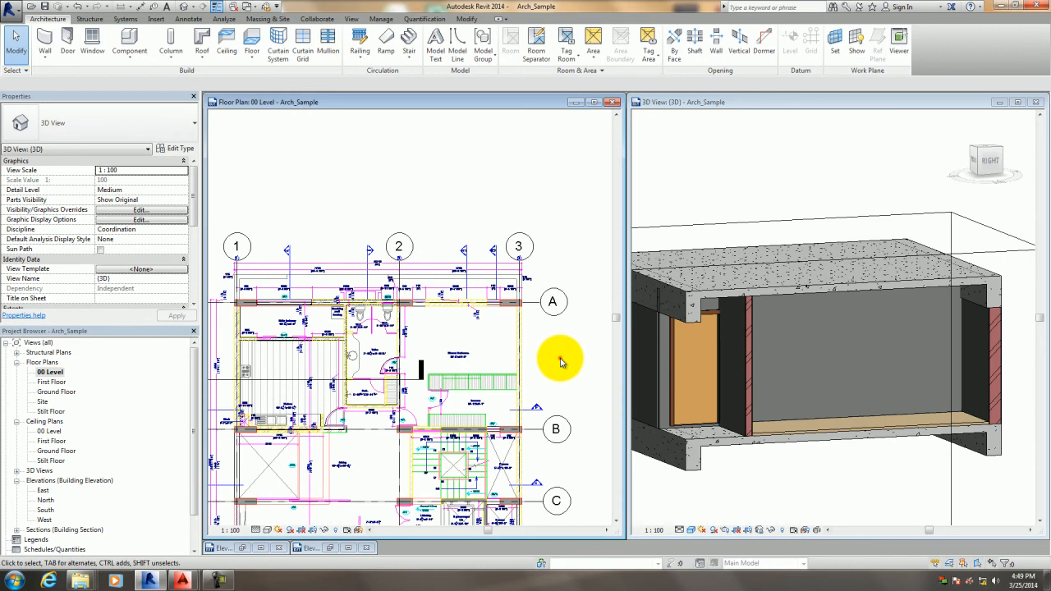
{"action": "left_click", "coordinate": [267, 531]}
{"action": "left_click", "coordinate": [285, 486]}
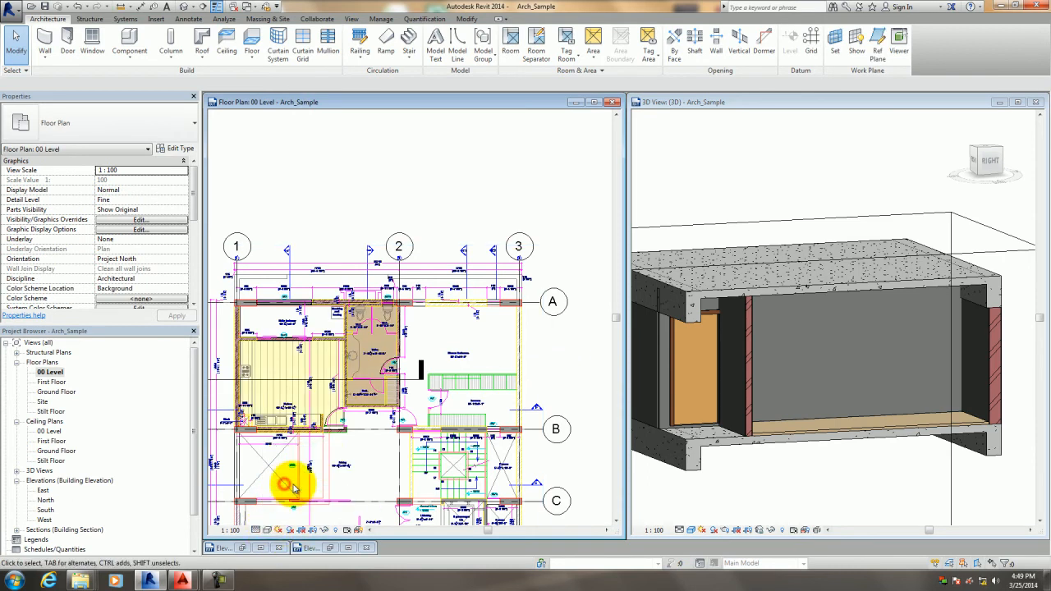
Examine the kitchen and toilet floor finishes in the plan and the kitchen floor in the 3D view.
{"action": "mouse_move", "coordinate": [356, 204]}
{"action": "middle_mouse_down"}
{"action": "mouse_move", "coordinate": [460, 207]}
{"action": "mouse_move", "coordinate": [572, 177]}
{"action": "middle_mouse_up"}
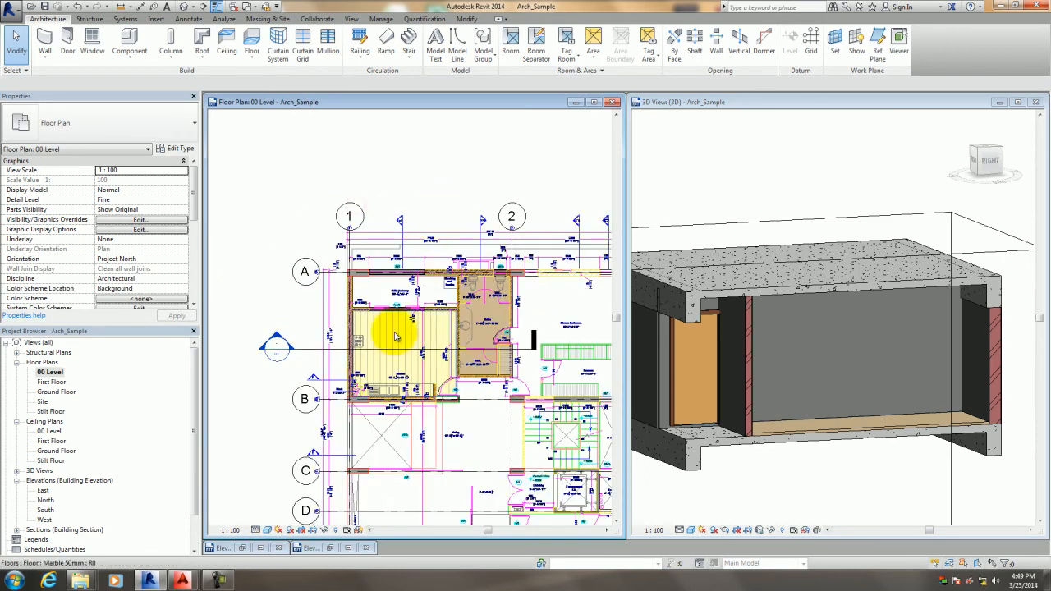
{"action": "left_click", "coordinate": [459, 177]}
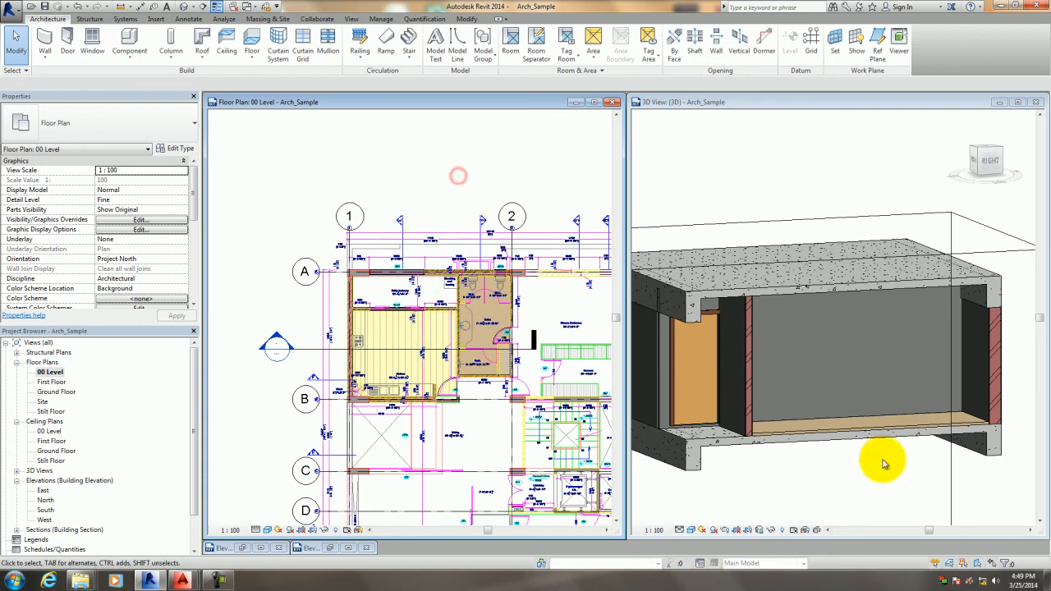
{"action": "left_click", "coordinate": [825, 481]}
{"action": "middle_click_drag", "start_coordinate": [844, 483], "coordinate": [760, 448], "text": "shift"}
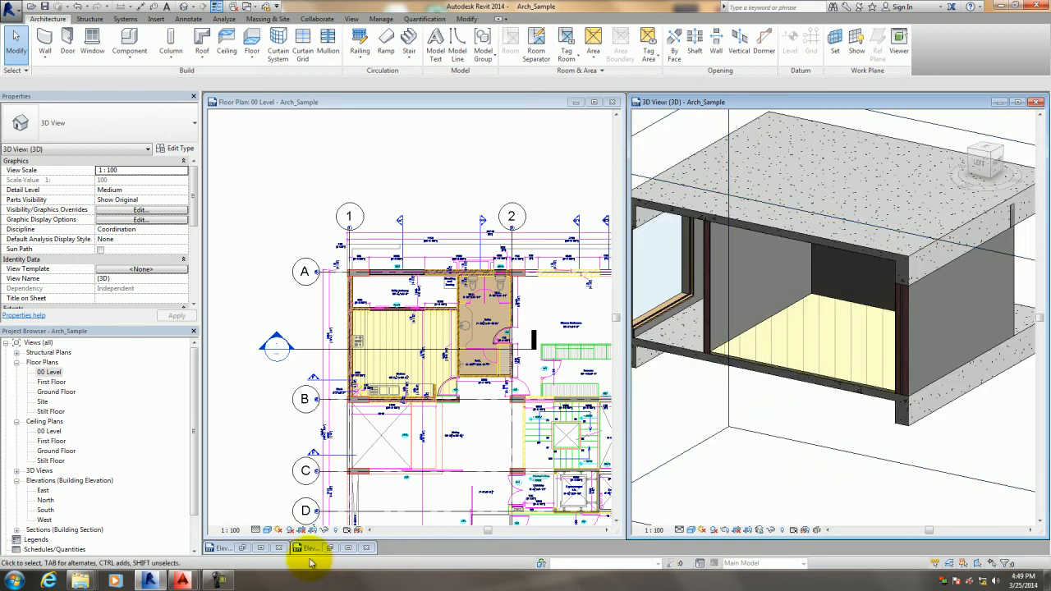
{"action": "left_click", "coordinate": [179, 579]}
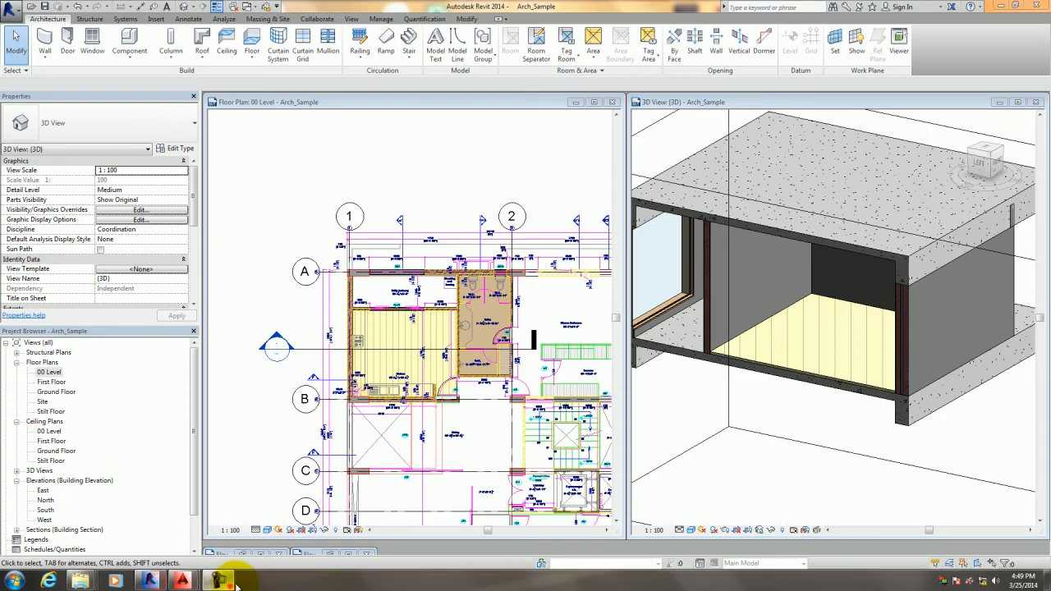
Create a new schedule for the Doors category that schedules building components.
{"action": "left_click", "coordinate": [1032, 536]}
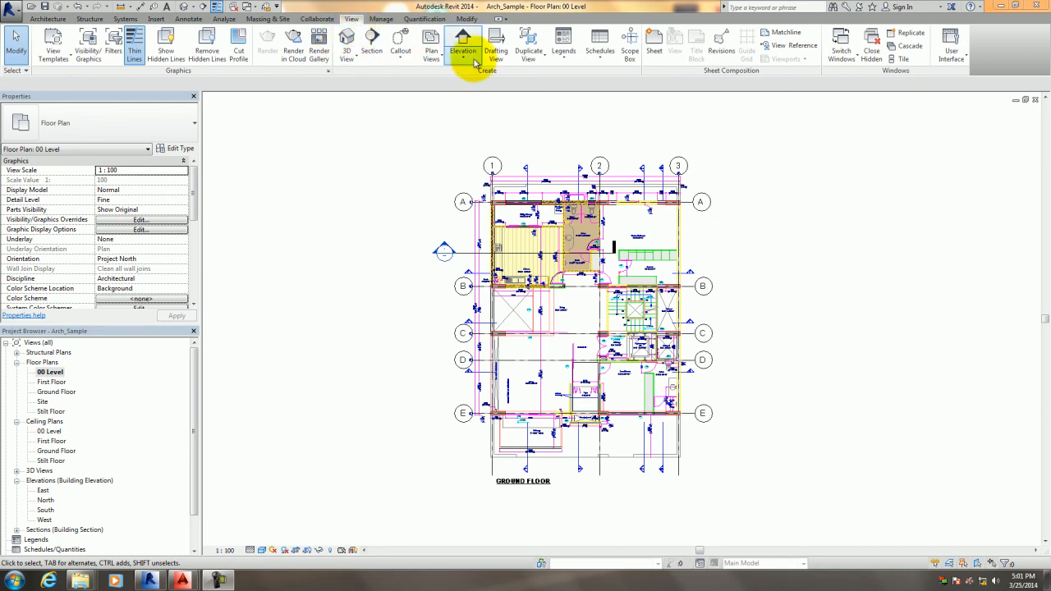
{"action": "left_click", "coordinate": [597, 65]}
{"action": "left_click", "coordinate": [612, 75]}
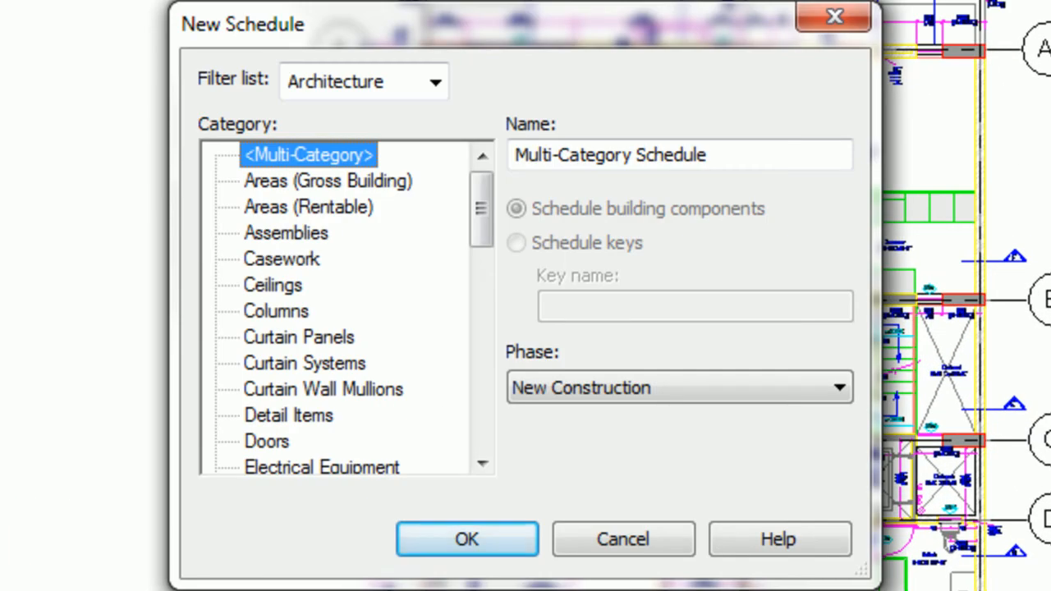
{"action": "left_click_drag", "start_coordinate": [485, 204], "coordinate": [493, 270]}
{"action": "left_click", "coordinate": [273, 261]}
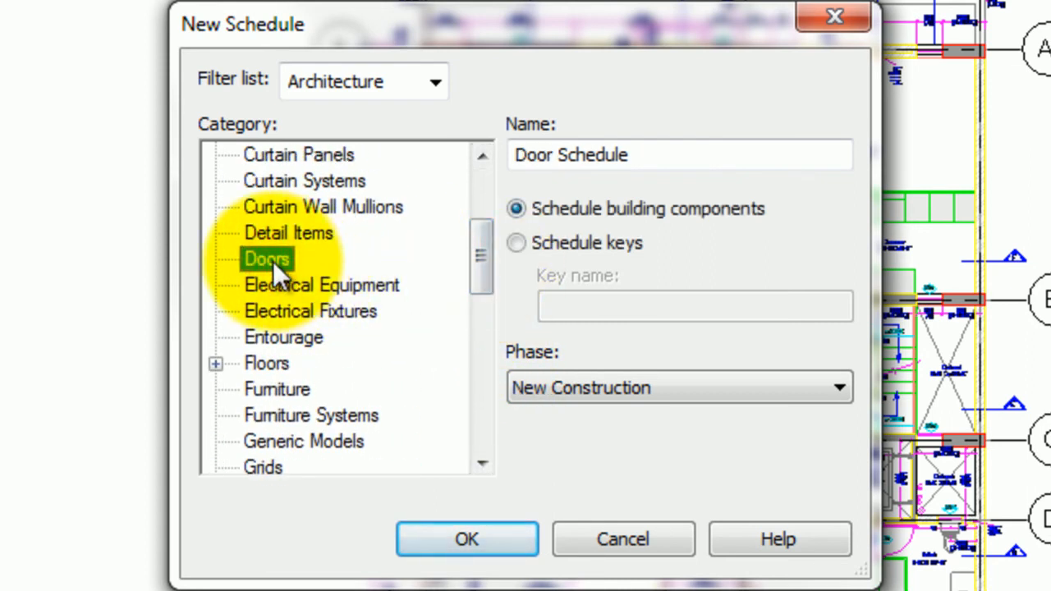
{"action": "left_click", "coordinate": [485, 538]}
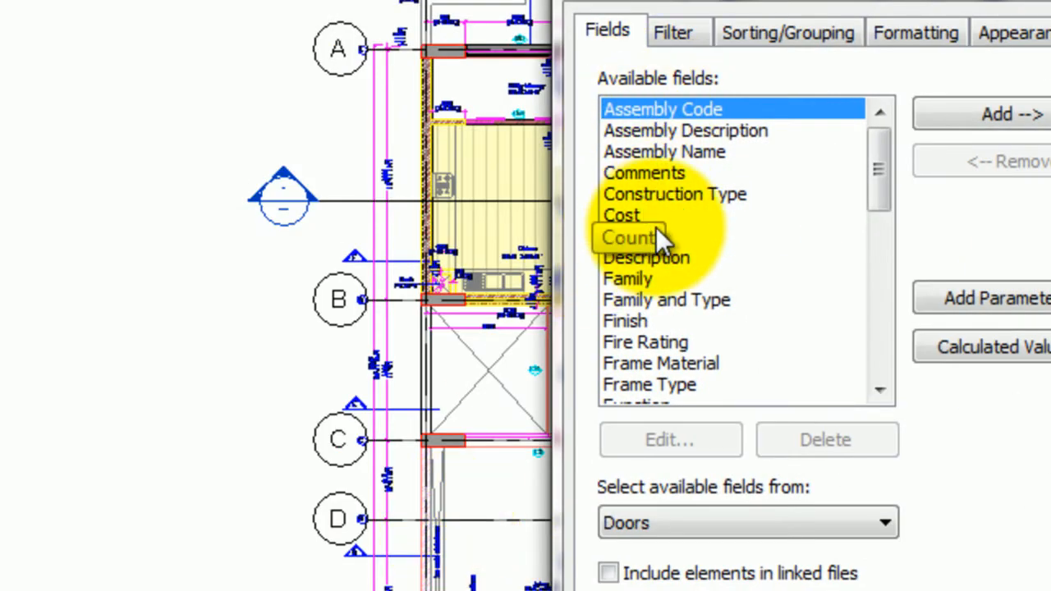
Include the Family and Type and Head Height fields in the door schedule.
{"action": "left_click", "coordinate": [632, 294]}
{"action": "left_click", "coordinate": [1004, 115]}
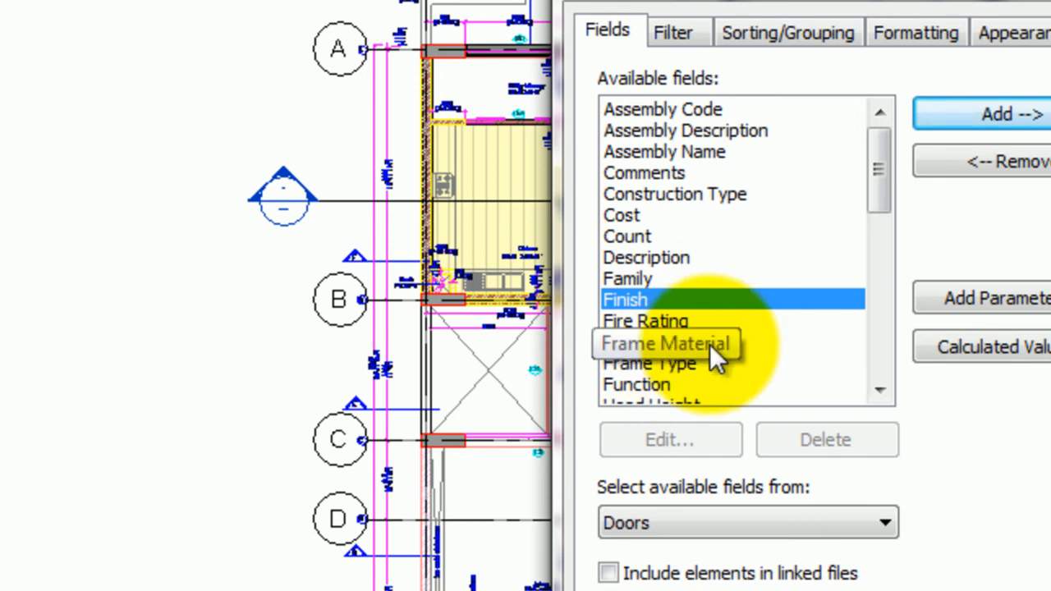
{"action": "left_click", "coordinate": [879, 390]}
{"action": "left_click", "coordinate": [879, 390]}
{"action": "double_click", "coordinate": [879, 391]}
{"action": "left_click", "coordinate": [670, 343]}
{"action": "left_click", "coordinate": [679, 322]}
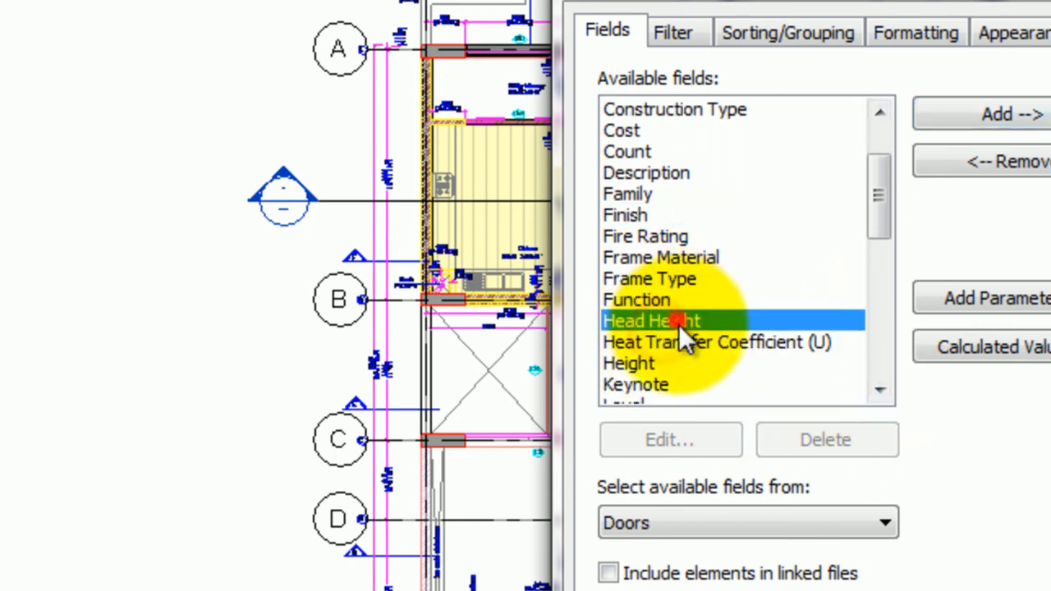
{"action": "left_click", "coordinate": [951, 114]}
Include the Level field in the door schedule after Head Height.
{"action": "left_click", "coordinate": [879, 390]}
{"action": "left_click", "coordinate": [879, 391]}
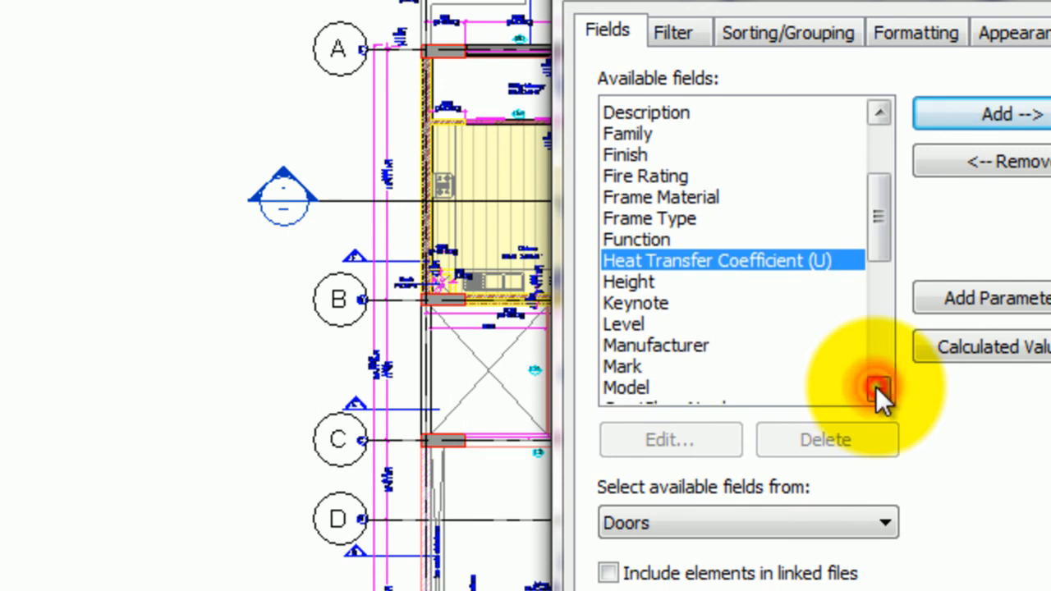
{"action": "left_click", "coordinate": [879, 390]}
{"action": "left_click", "coordinate": [629, 325]}
{"action": "left_click", "coordinate": [939, 113]}
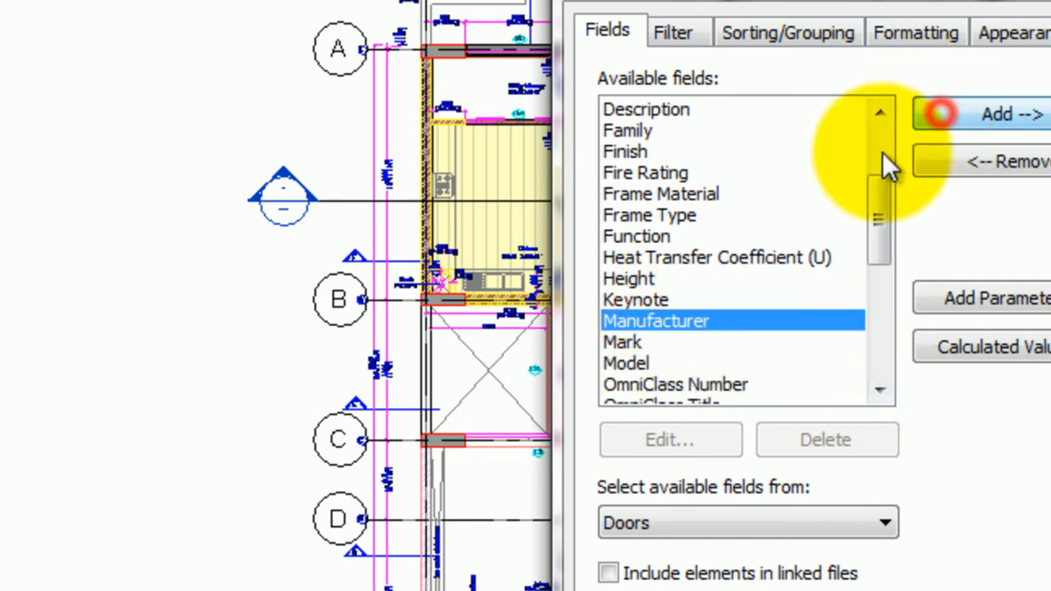
Include the Rough Width and Sill Height fields in the door schedule.
{"action": "left_click", "coordinate": [877, 390]}
{"action": "left_click", "coordinate": [877, 389]}
{"action": "left_click", "coordinate": [877, 389]}
{"action": "left_click", "coordinate": [877, 389]}
{"action": "left_click", "coordinate": [875, 390]}
{"action": "left_click", "coordinate": [876, 389]}
{"action": "left_click", "coordinate": [876, 389]}
{"action": "left_click", "coordinate": [875, 390]}
{"action": "left_click", "coordinate": [875, 390]}
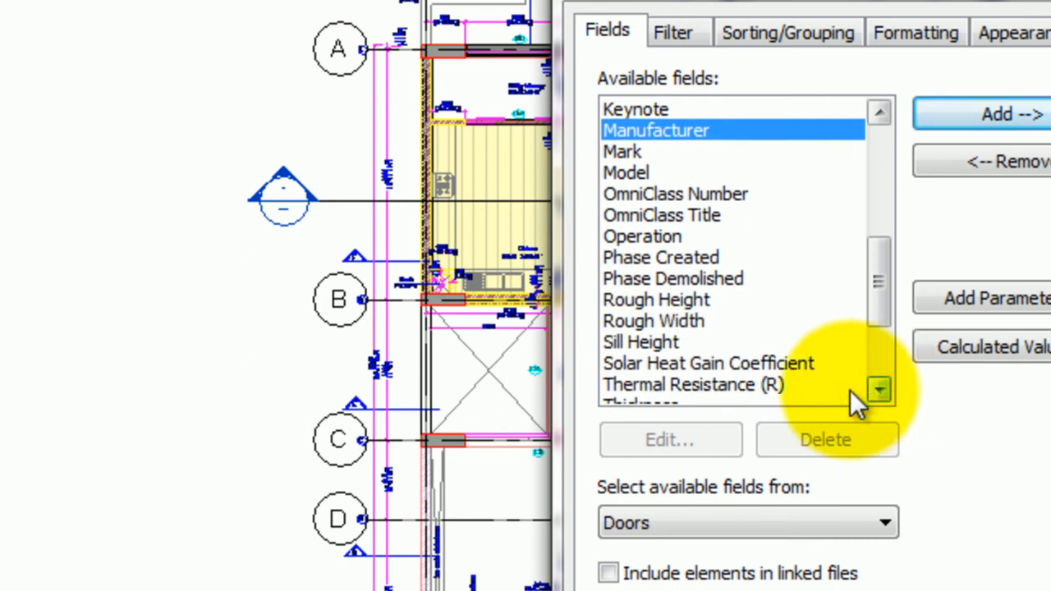
{"action": "left_click", "coordinate": [677, 323]}
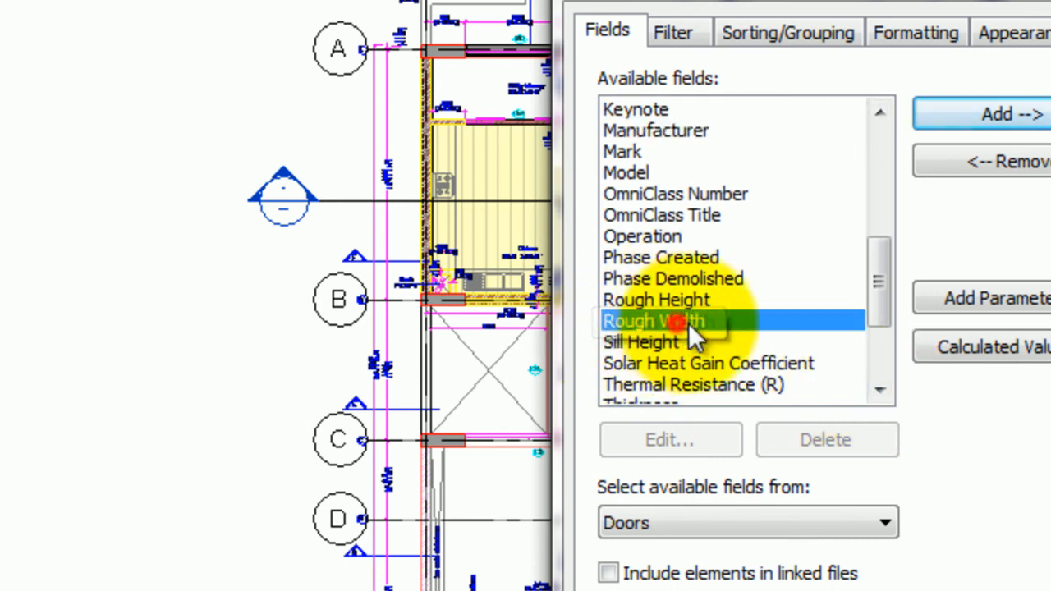
{"action": "left_click", "coordinate": [991, 116]}
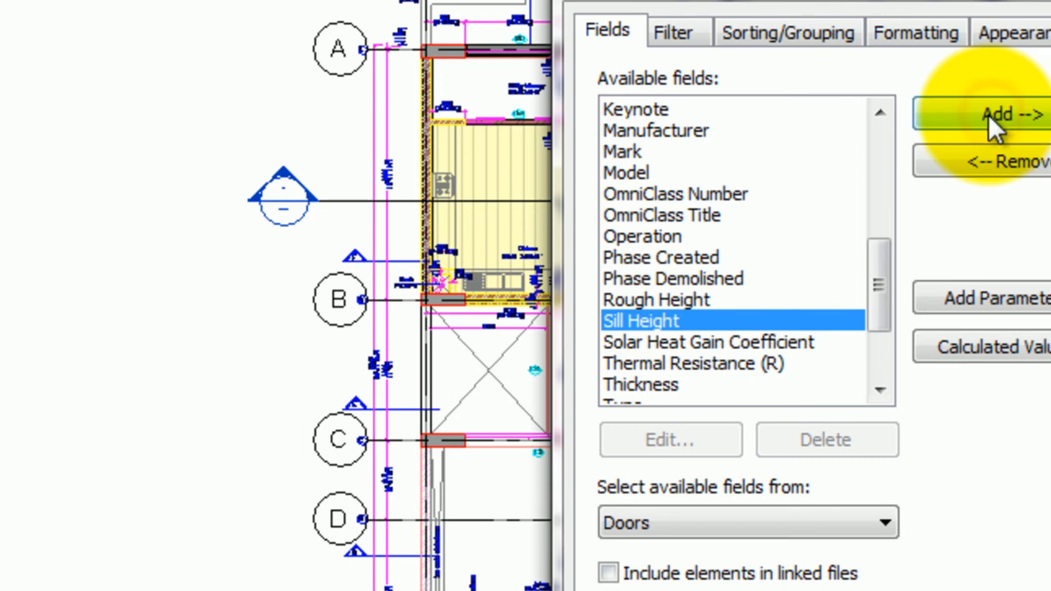
{"action": "left_click", "coordinate": [988, 115]}
Remove the Rough Width field from the door schedule's scheduled fields.
{"action": "left_click_drag", "start_coordinate": [880, 298], "coordinate": [884, 352]}
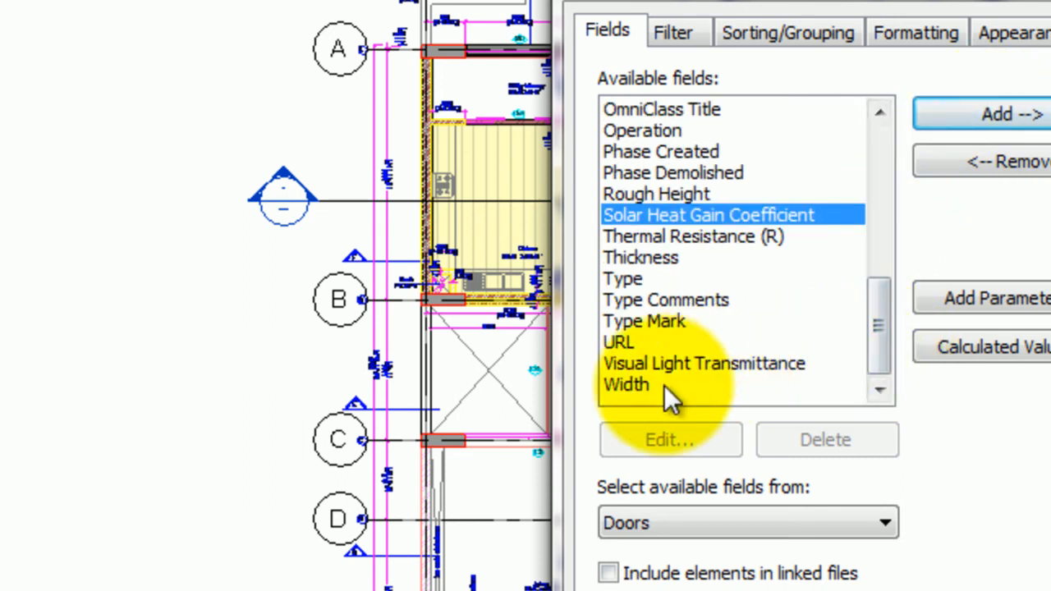
{"action": "left_click", "coordinate": [628, 386]}
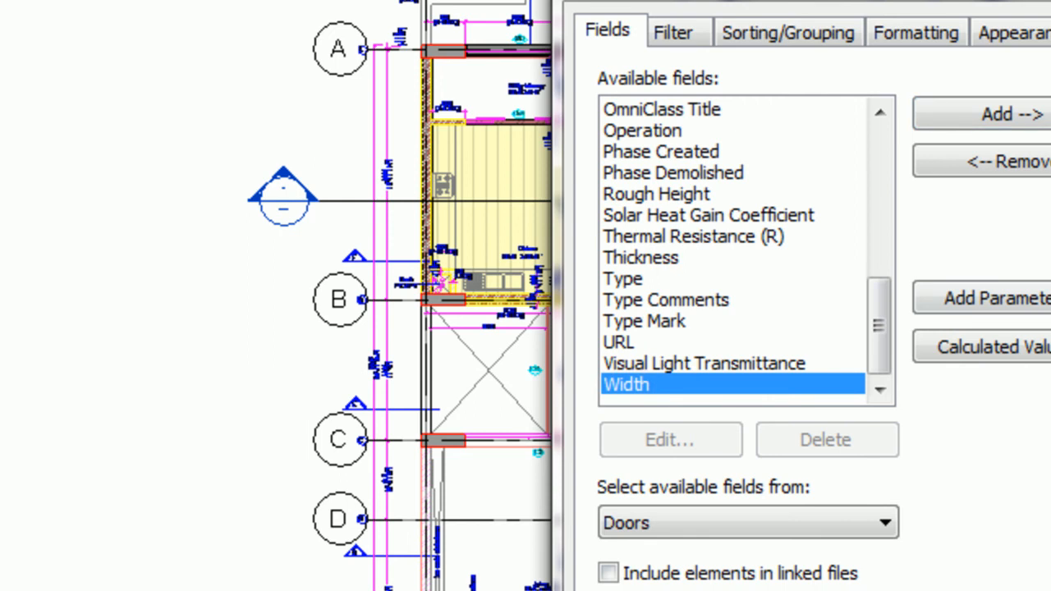
{"action": "left_click", "coordinate": [1023, 164]}
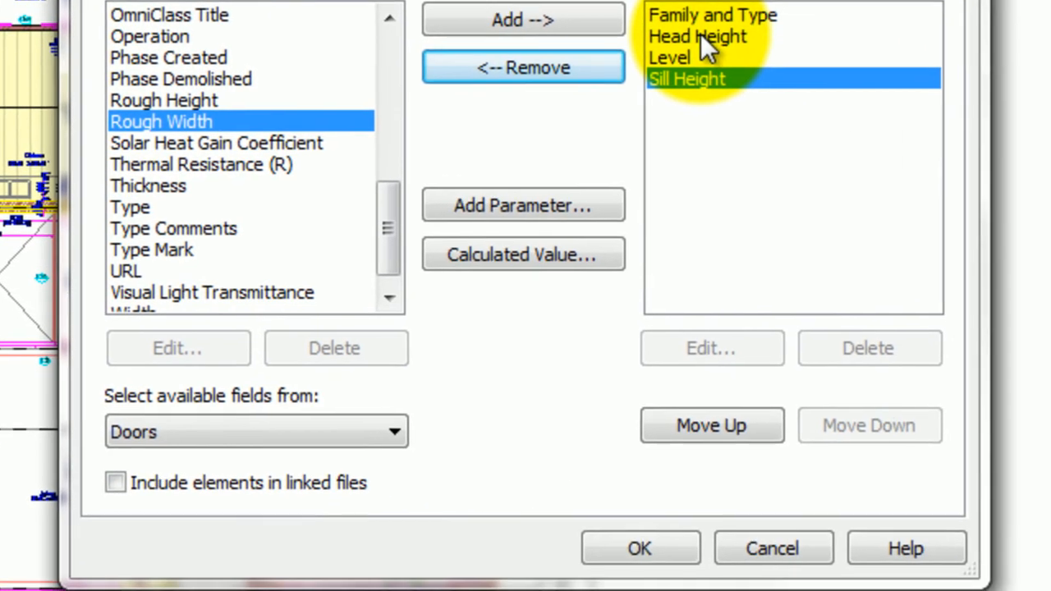
Reorder the scheduled door fields so Head Height comes last and Sill Height comes directly after Family and Type.
{"action": "left_click", "coordinate": [700, 34]}
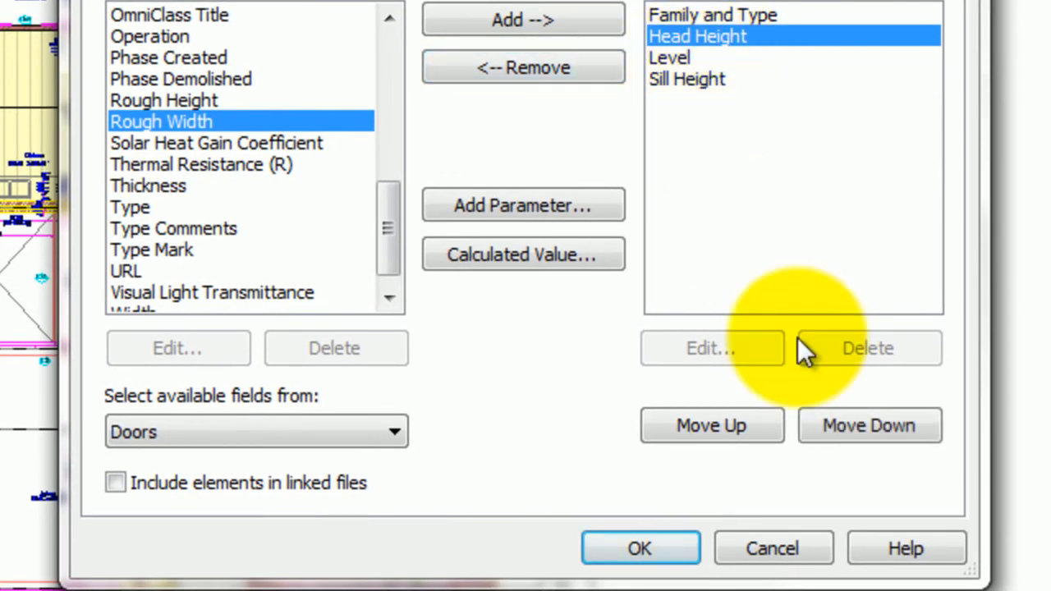
{"action": "left_click", "coordinate": [859, 423]}
{"action": "left_click", "coordinate": [854, 425]}
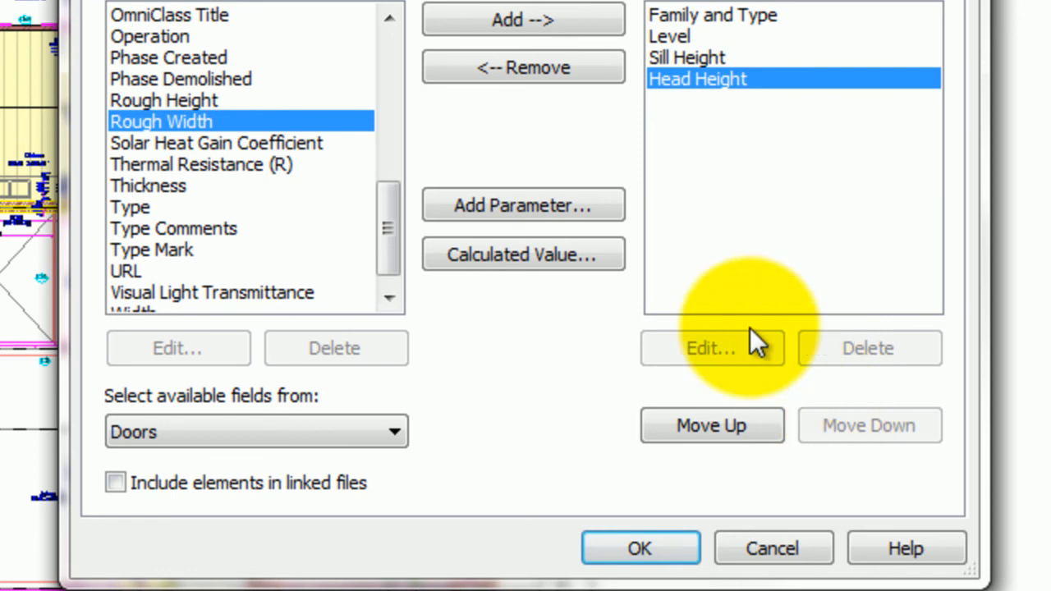
{"action": "left_click", "coordinate": [686, 60]}
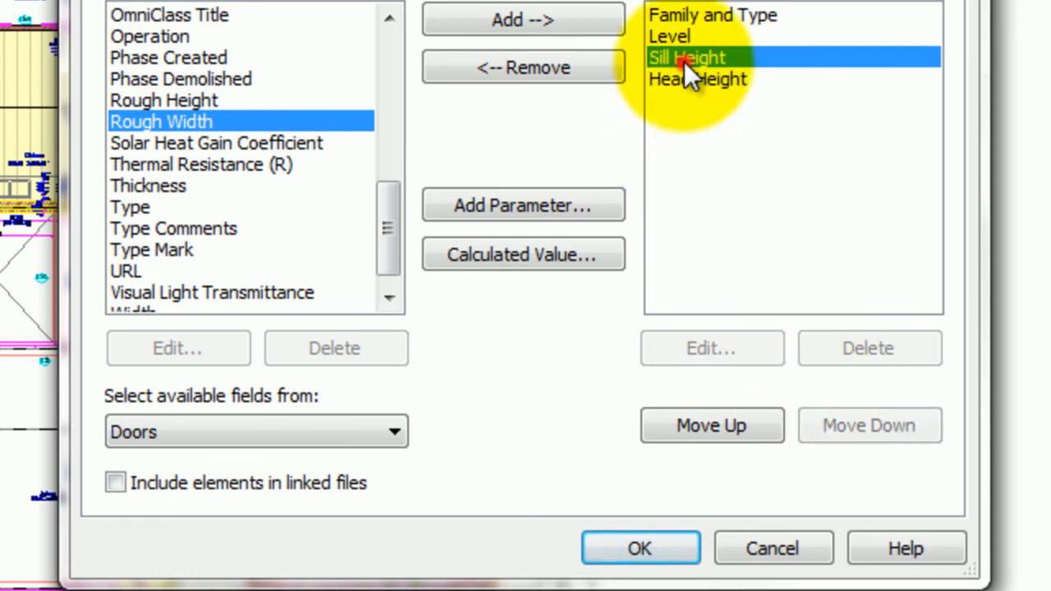
{"action": "left_click", "coordinate": [706, 423]}
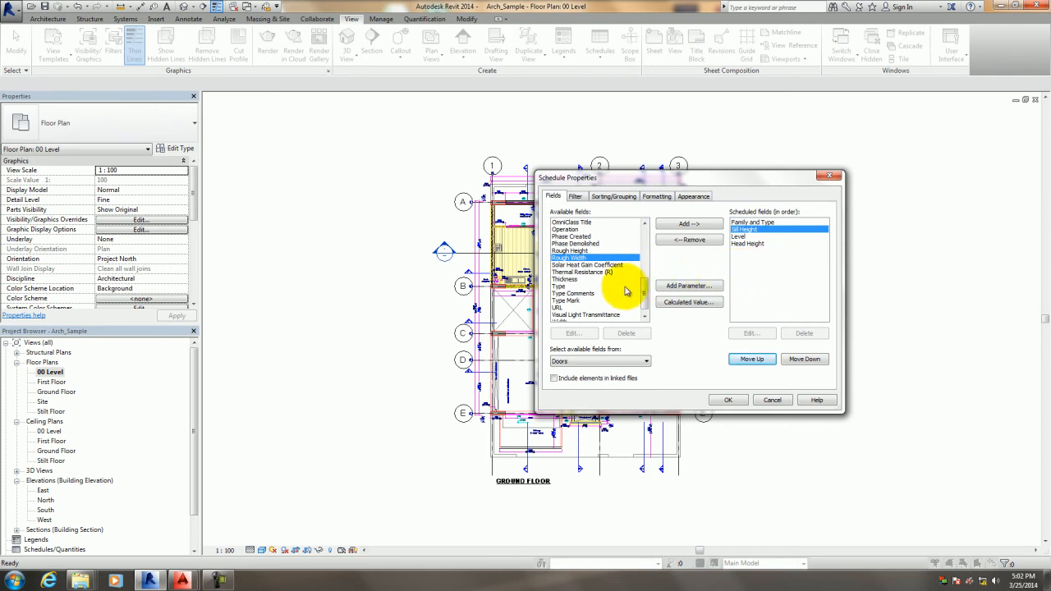
Add the Width field after Sill Height and generate the door schedule.
{"action": "left_click_drag", "start_coordinate": [647, 297], "coordinate": [646, 301]}
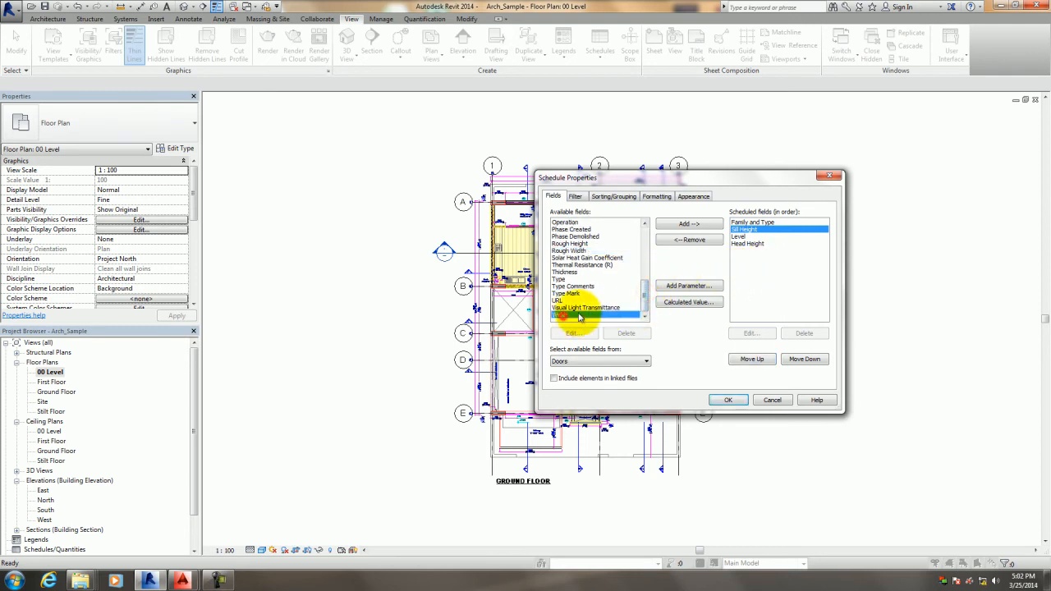
{"action": "left_click", "coordinate": [699, 227]}
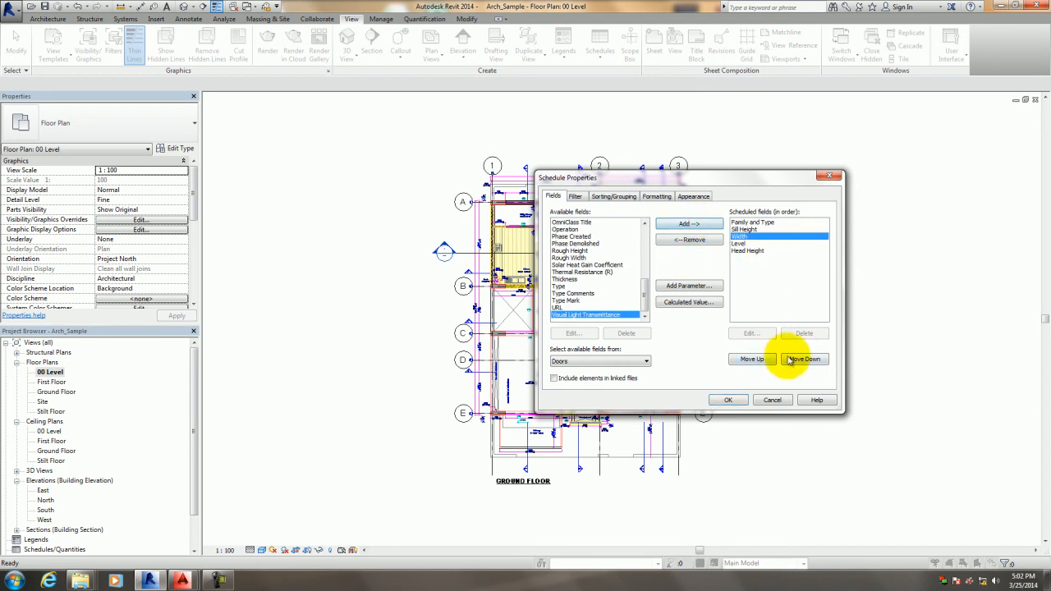
{"action": "left_click", "coordinate": [726, 399]}
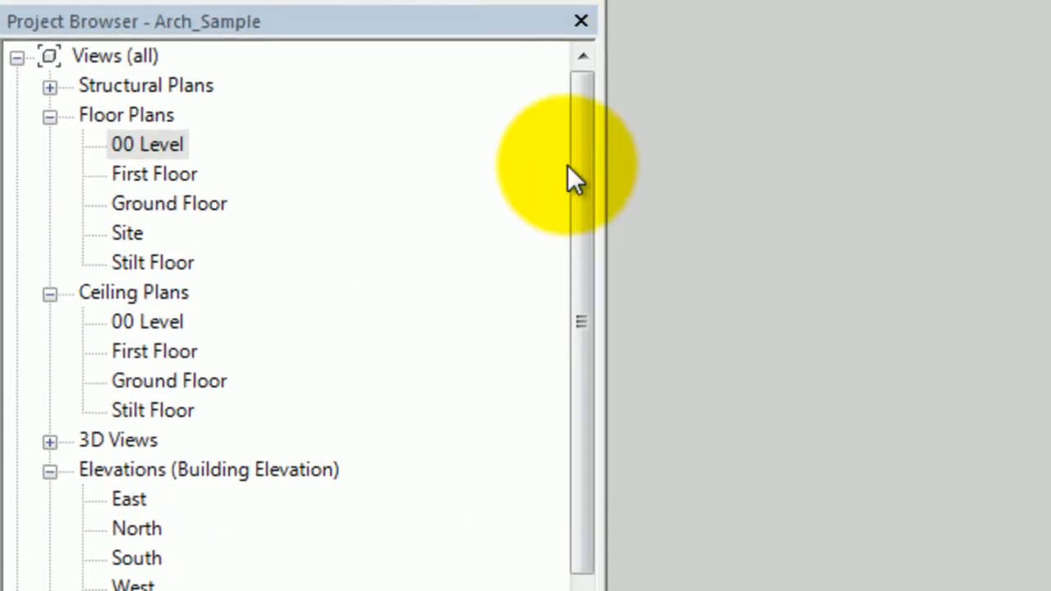
Locate the door schedule under Schedules/Quantities in the project and return to the 00 Level floor plan.
{"action": "left_click_drag", "start_coordinate": [576, 143], "coordinate": [579, 315]}
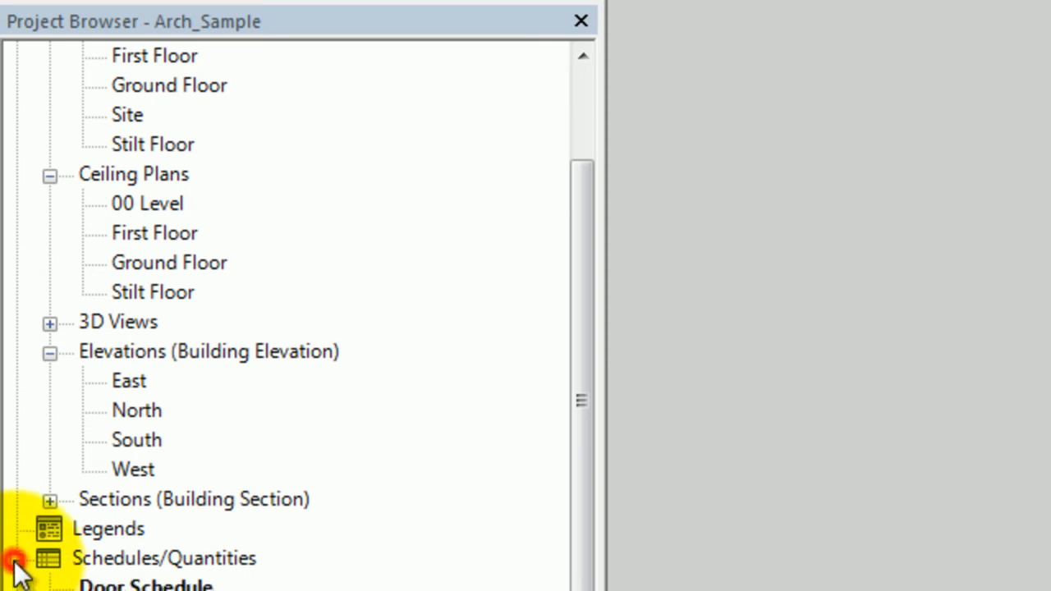
{"action": "left_click", "coordinate": [811, 372]}
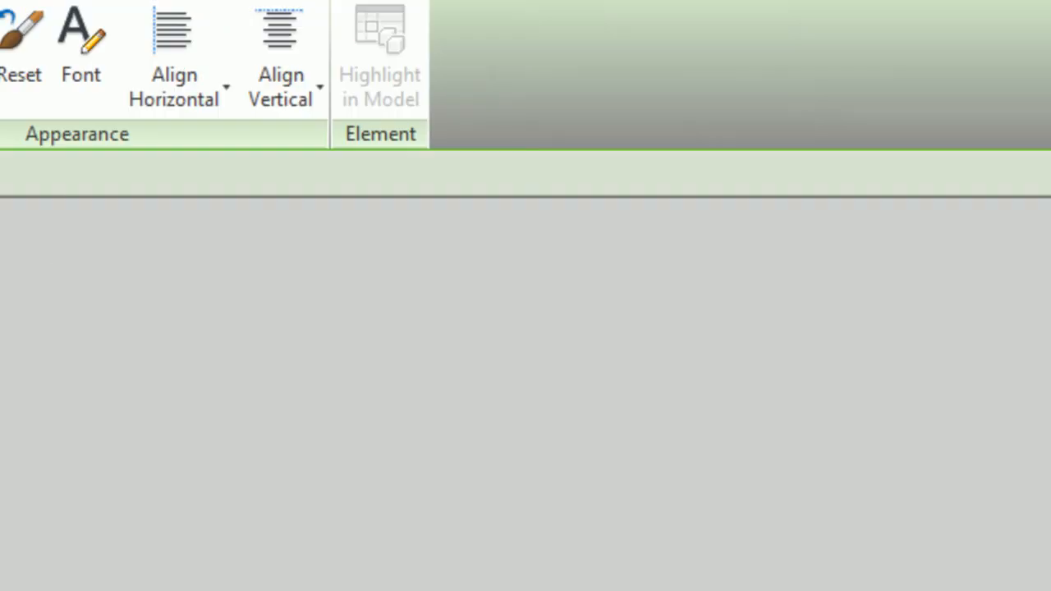
{"action": "left_click", "coordinate": [1043, 290]}
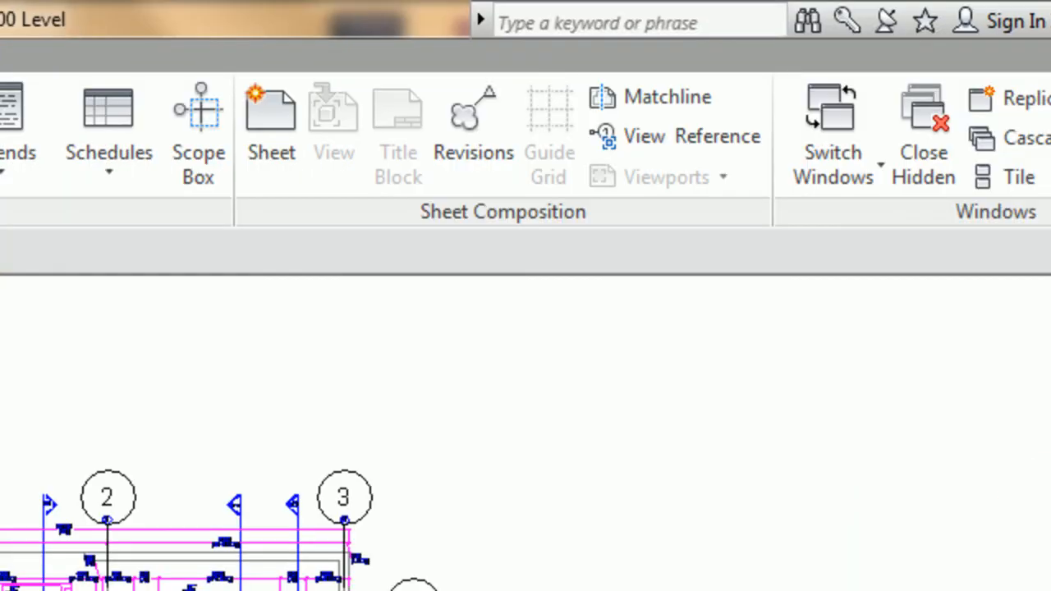
Create a new material takeoff for the Walls category, dismissing the save reminder without saving.
{"action": "left_click", "coordinate": [107, 171]}
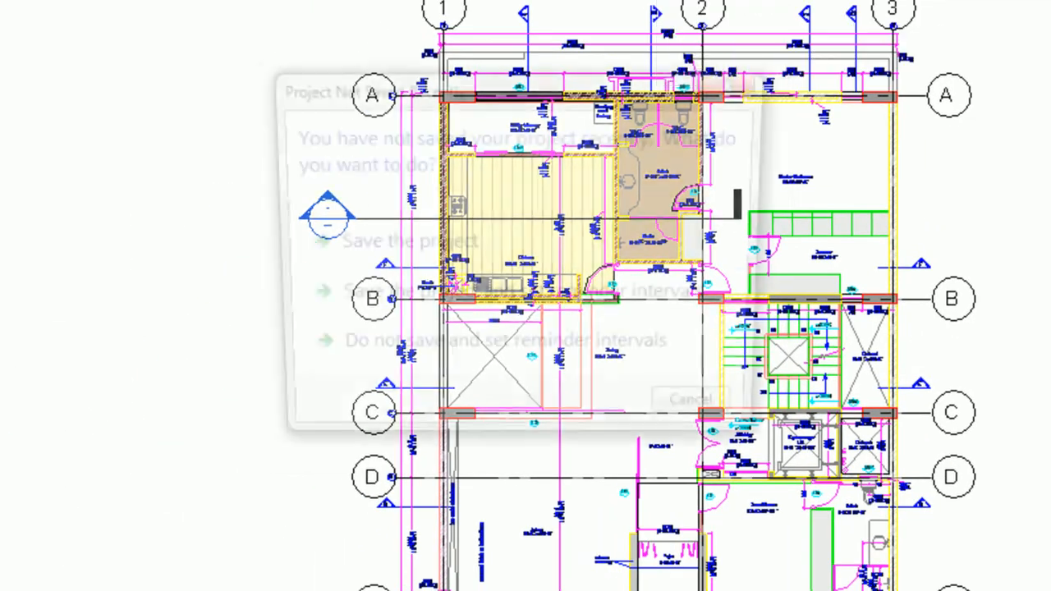
{"action": "left_click", "coordinate": [705, 419]}
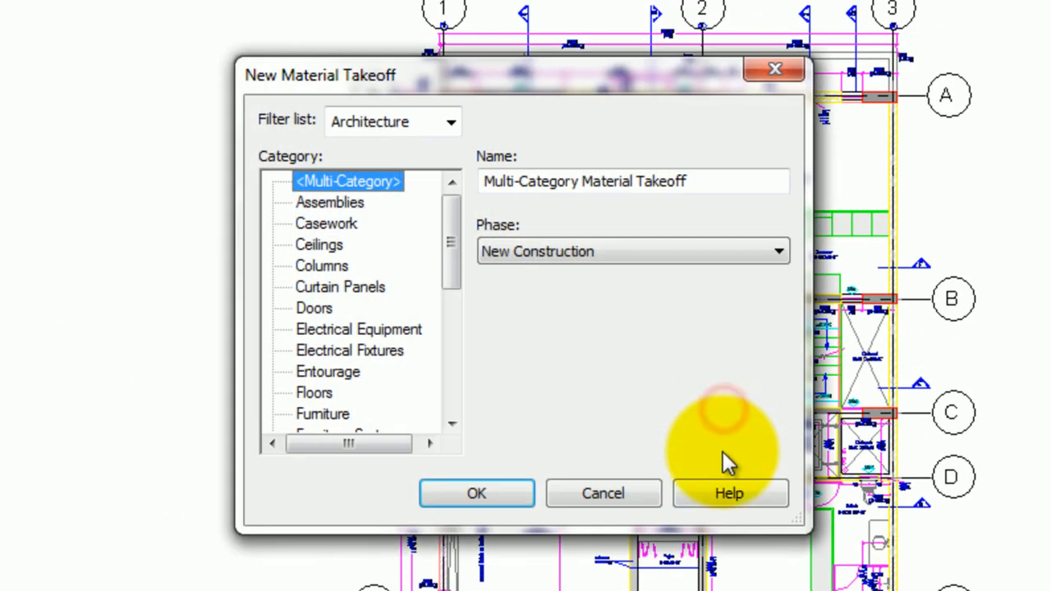
{"action": "left_click_drag", "start_coordinate": [454, 245], "coordinate": [463, 369]}
{"action": "left_click", "coordinate": [314, 393]}
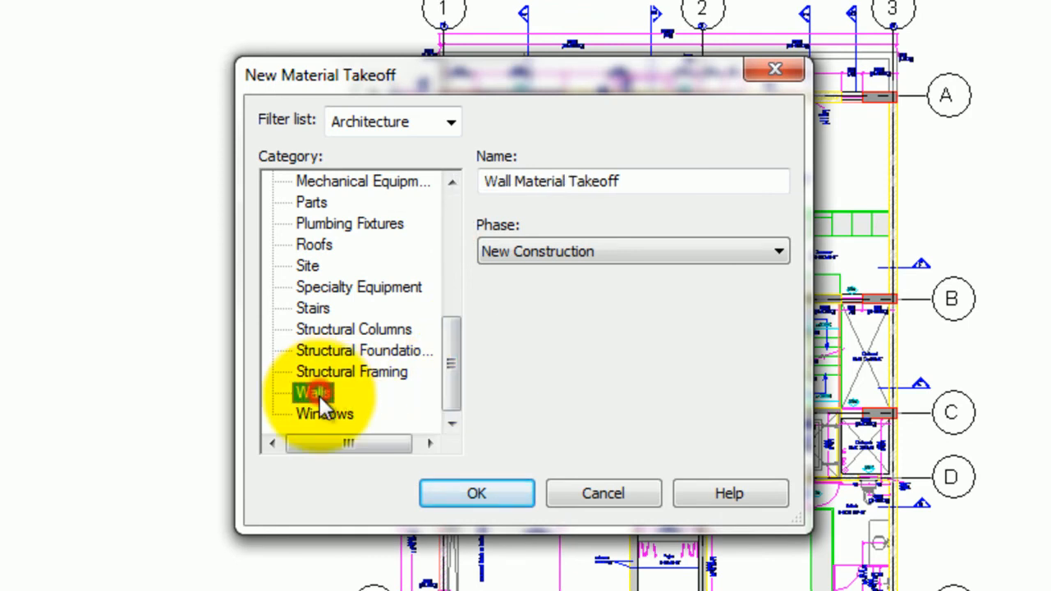
{"action": "left_click", "coordinate": [493, 500]}
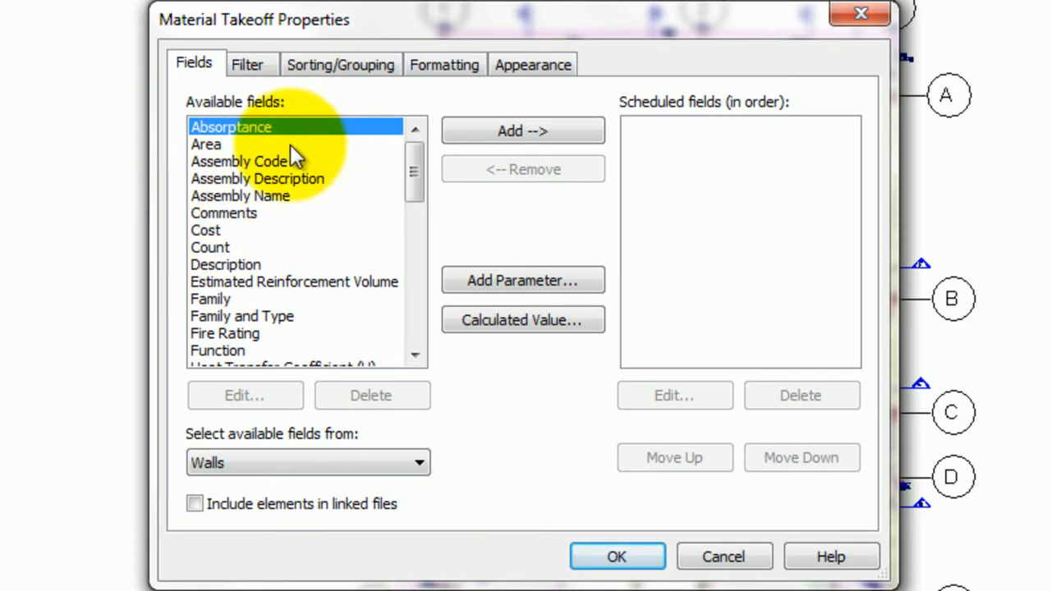
Include the Area, Count, and Family and Type fields in the wall material takeoff.
{"action": "left_click", "coordinate": [211, 144]}
{"action": "left_click", "coordinate": [523, 131]}
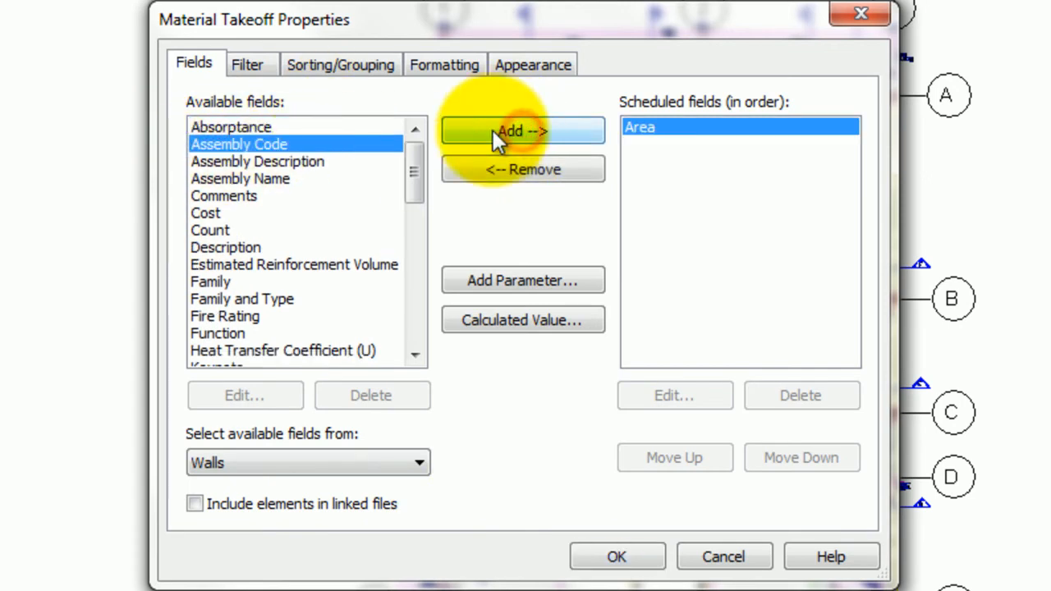
{"action": "left_click", "coordinate": [209, 231]}
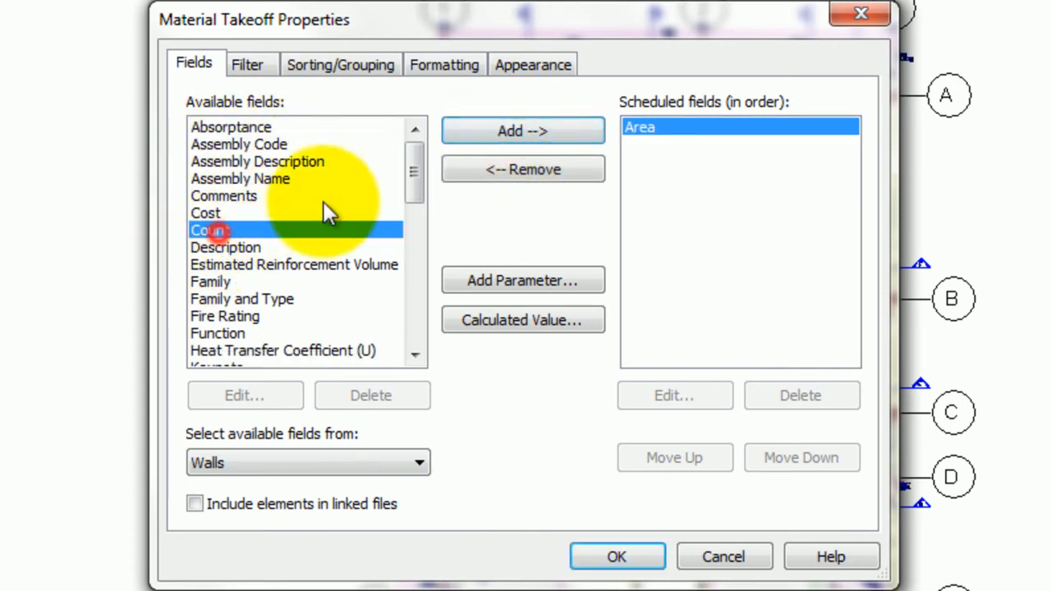
{"action": "left_click", "coordinate": [532, 132]}
{"action": "left_click", "coordinate": [230, 284]}
{"action": "left_click", "coordinate": [519, 131]}
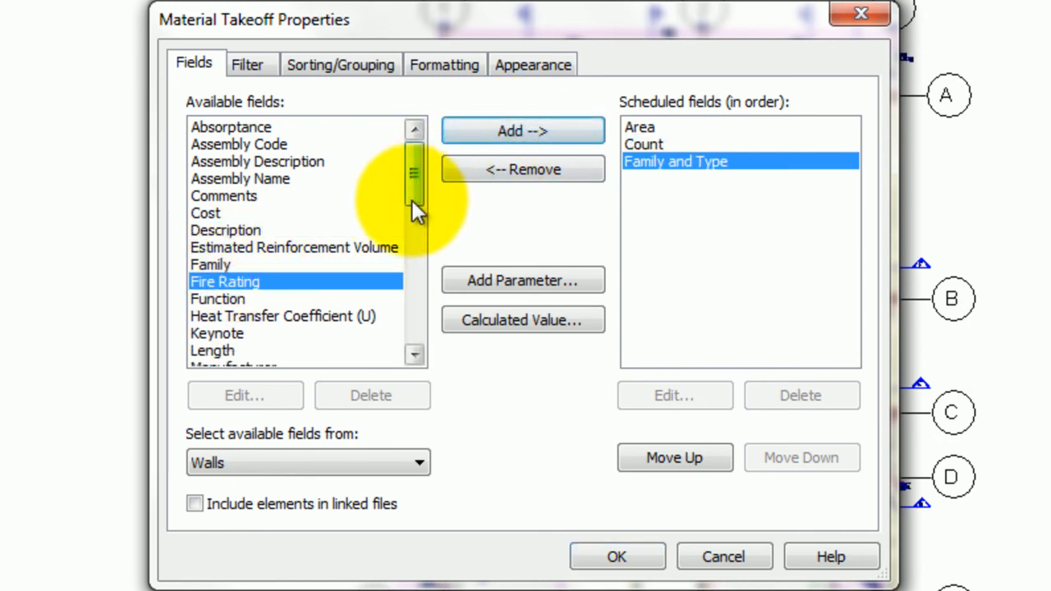
Add the Length and Material: Area fields to the wall material takeoff.
{"action": "left_click", "coordinate": [414, 357]}
{"action": "left_click", "coordinate": [414, 357]}
{"action": "left_click", "coordinate": [212, 313]}
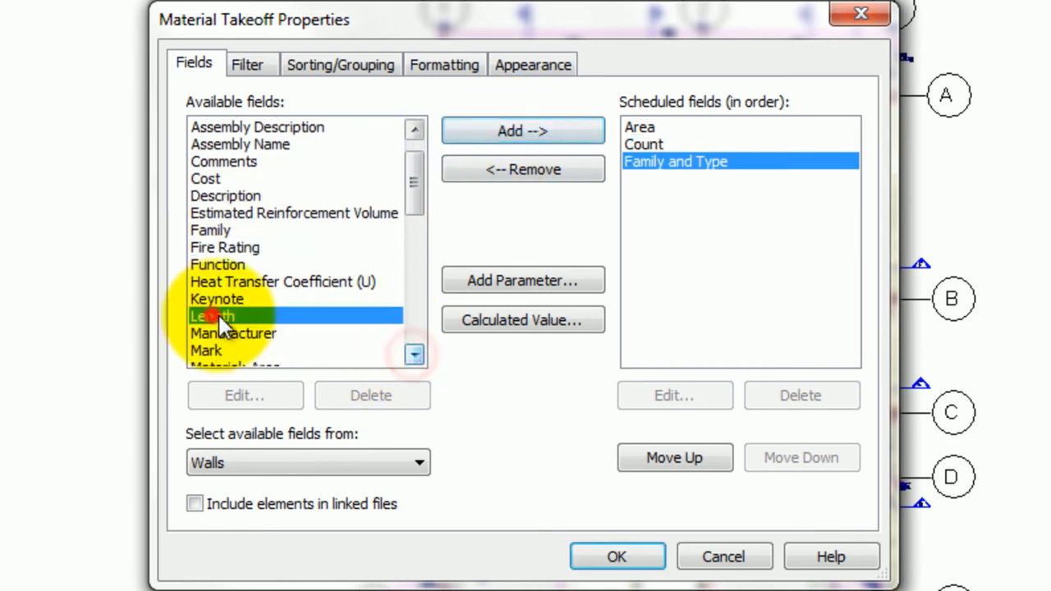
{"action": "left_click", "coordinate": [472, 130]}
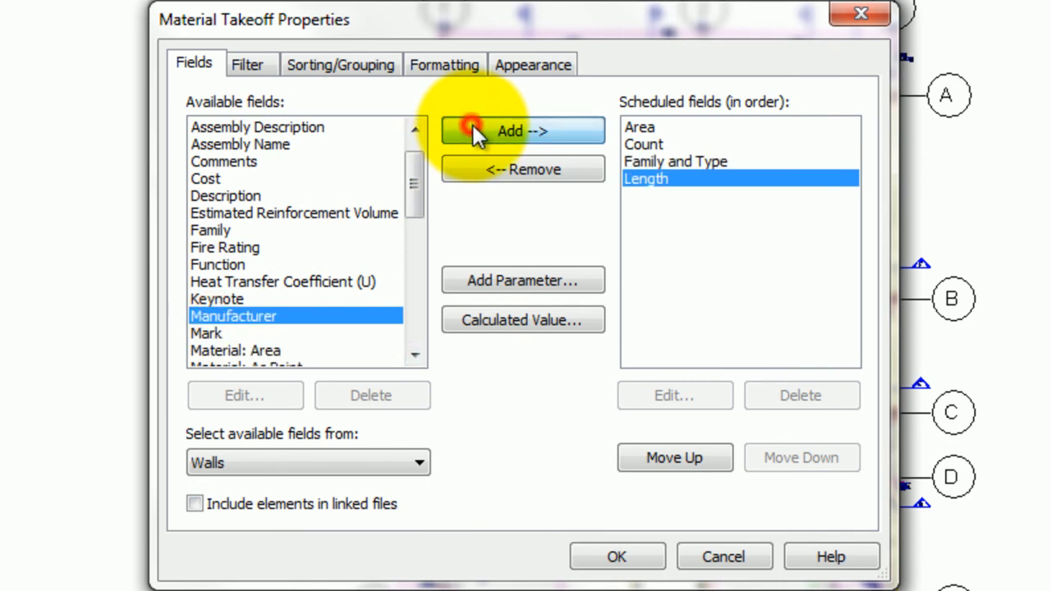
{"action": "left_click", "coordinate": [415, 355]}
{"action": "left_click", "coordinate": [415, 355]}
{"action": "left_click", "coordinate": [420, 356]}
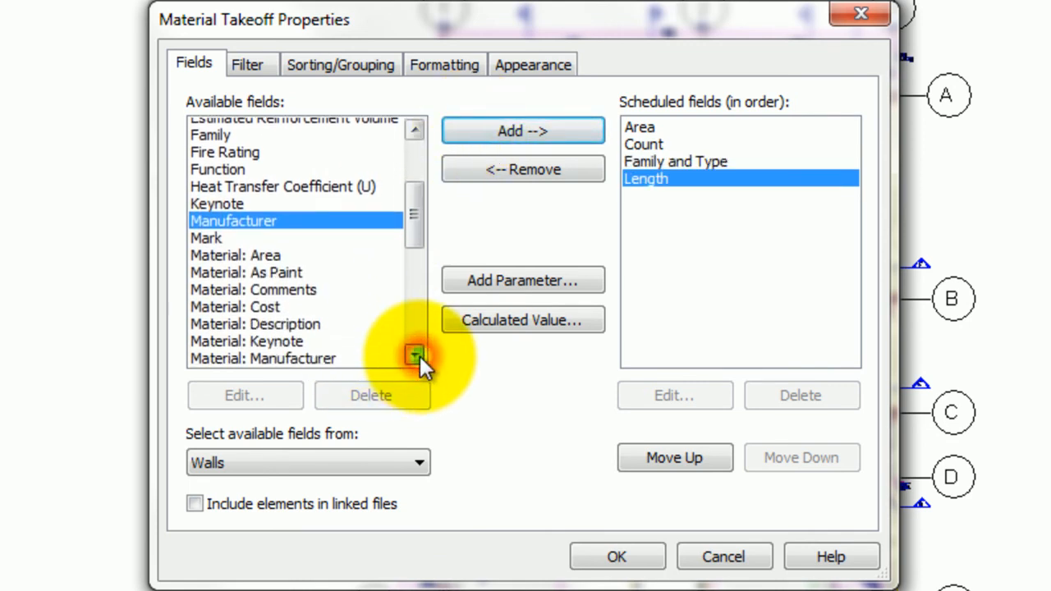
{"action": "left_click", "coordinate": [271, 248]}
{"action": "left_click", "coordinate": [511, 132]}
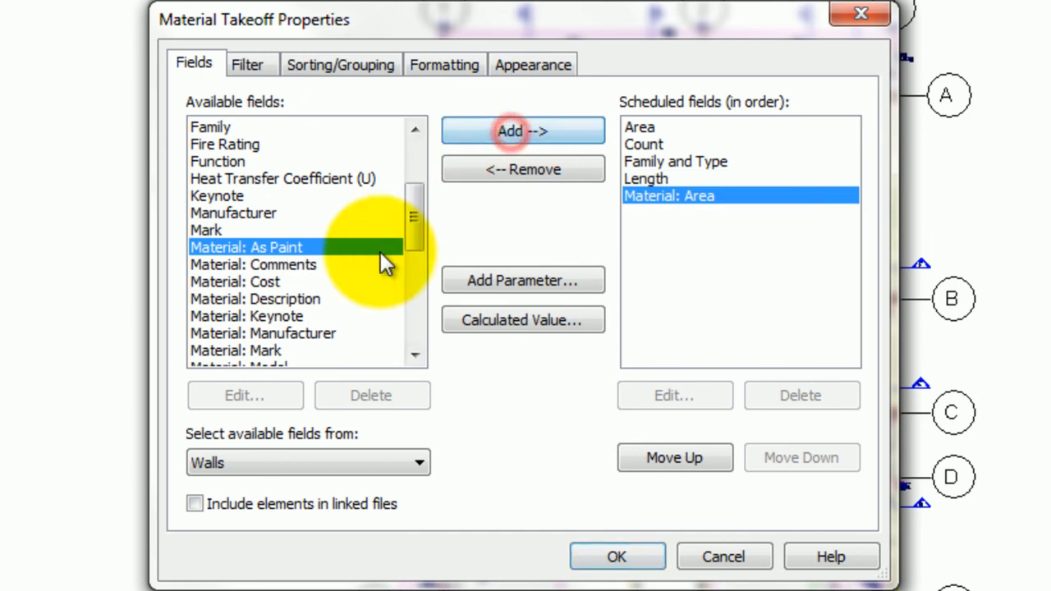
Add the Material: Volume field to the wall material takeoff.
{"action": "left_click", "coordinate": [415, 356]}
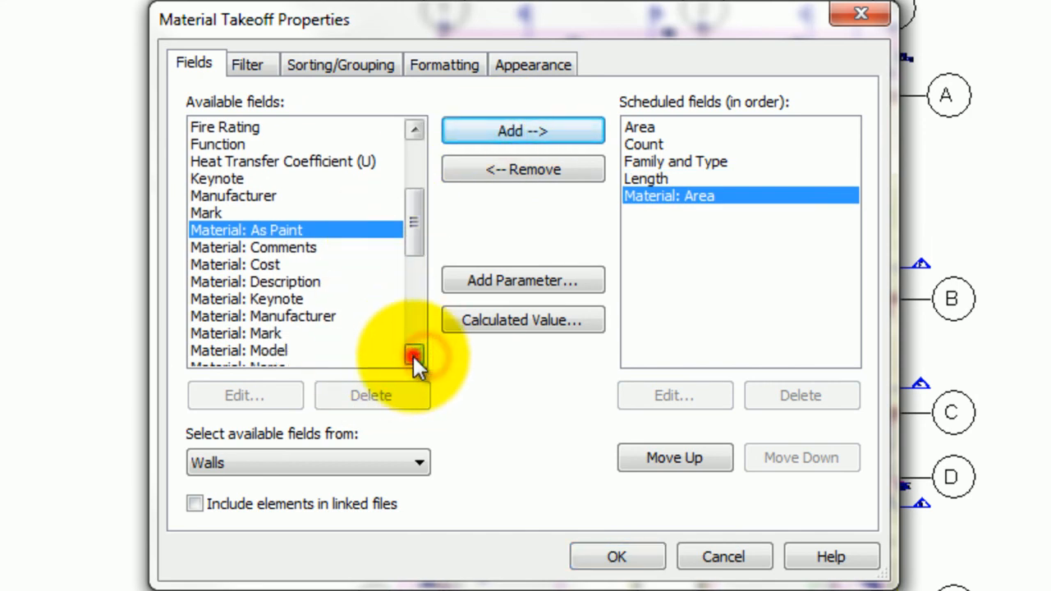
{"action": "left_click", "coordinate": [413, 356]}
{"action": "left_click", "coordinate": [414, 355]}
{"action": "left_click", "coordinate": [413, 356]}
{"action": "left_click", "coordinate": [337, 317]}
{"action": "left_click", "coordinate": [482, 131]}
Add the Volume and Width fields to the scheduled fields.
{"action": "left_click", "coordinate": [413, 356]}
{"action": "left_click", "coordinate": [414, 356]}
{"action": "left_click", "coordinate": [413, 356]}
{"action": "left_click", "coordinate": [413, 356]}
{"action": "left_click", "coordinate": [414, 356]}
{"action": "left_click", "coordinate": [413, 356]}
{"action": "left_click", "coordinate": [414, 356]}
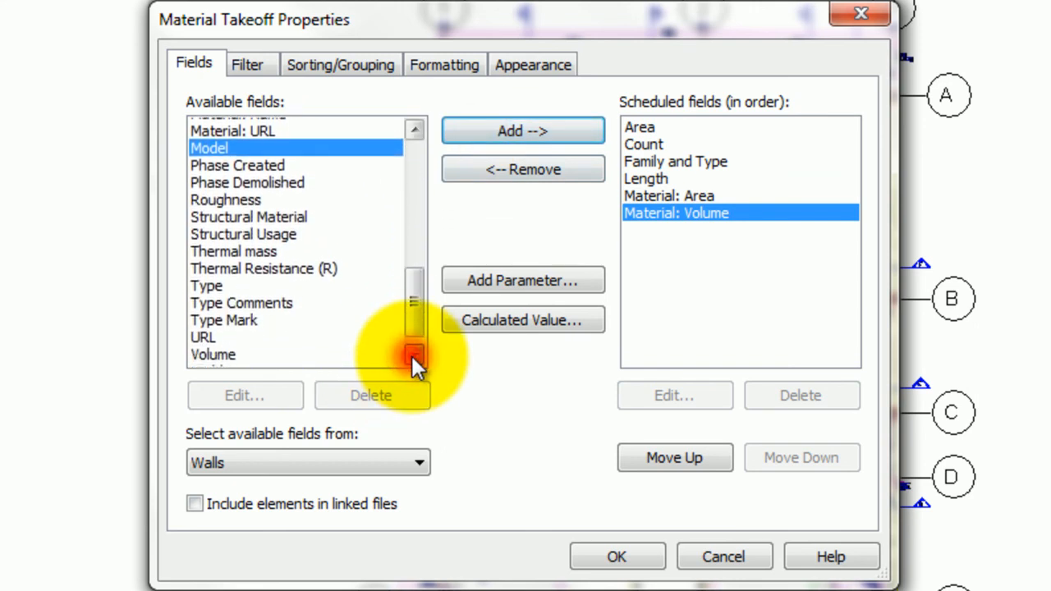
{"action": "left_click", "coordinate": [413, 356]}
{"action": "left_click", "coordinate": [211, 334]}
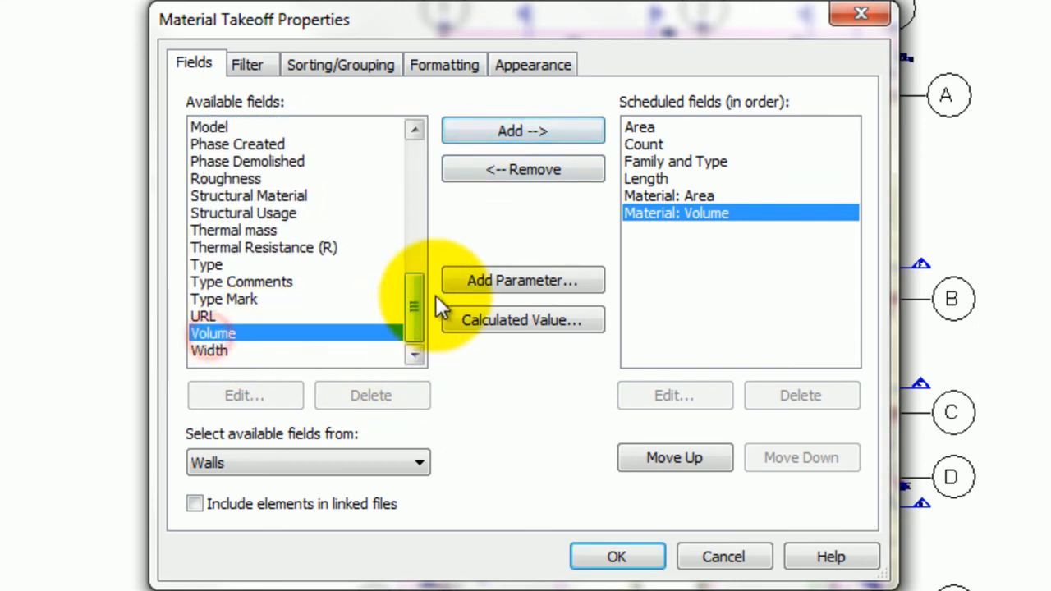
{"action": "left_click", "coordinate": [506, 140]}
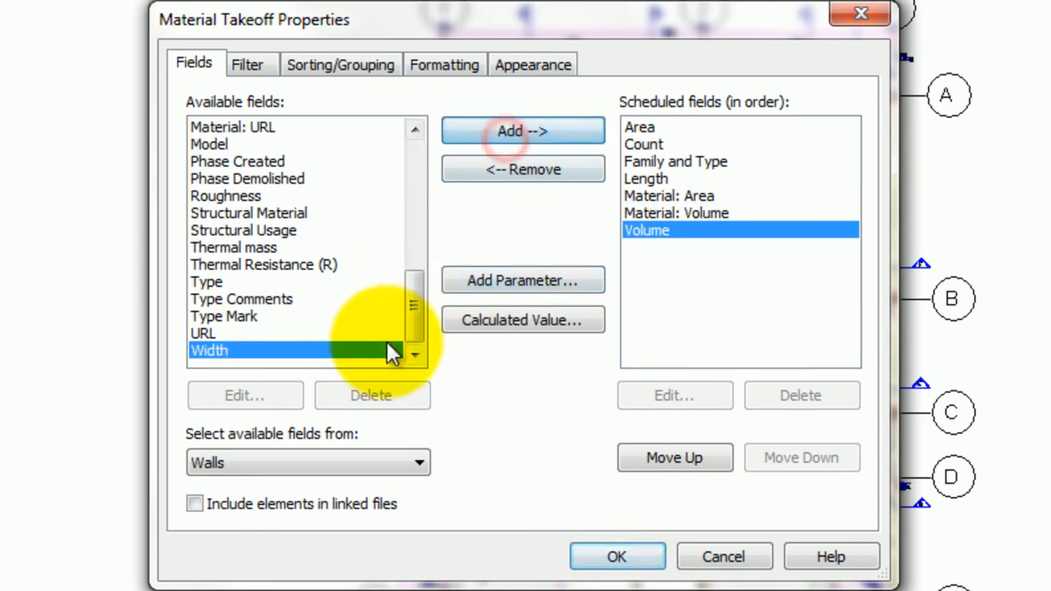
{"action": "left_click", "coordinate": [544, 130]}
Remove the Material: Area field and place Family and Type first in the scheduled field order.
{"action": "left_click", "coordinate": [661, 197]}
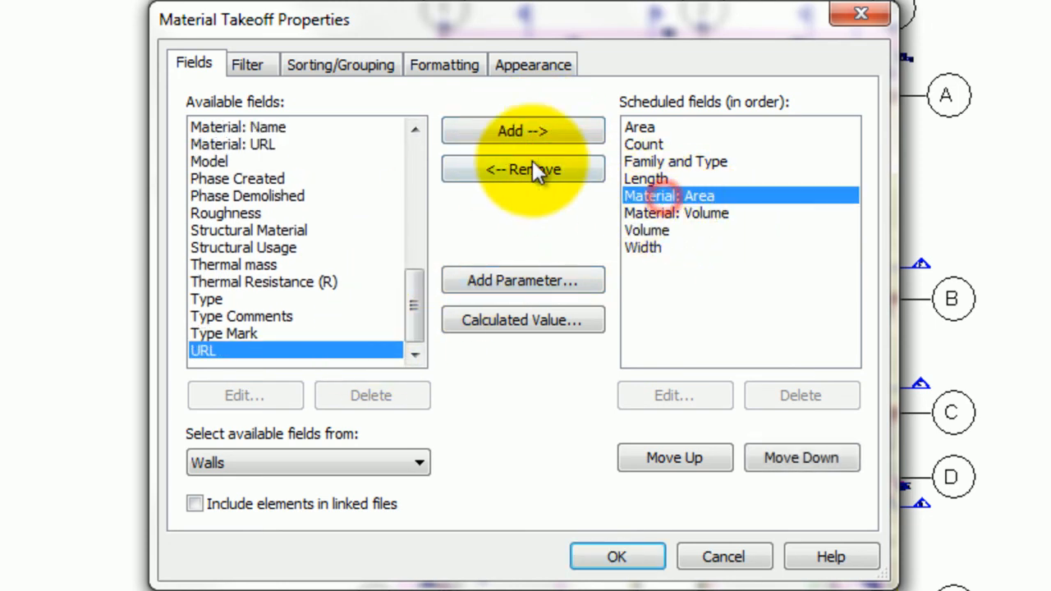
{"action": "left_click", "coordinate": [510, 172]}
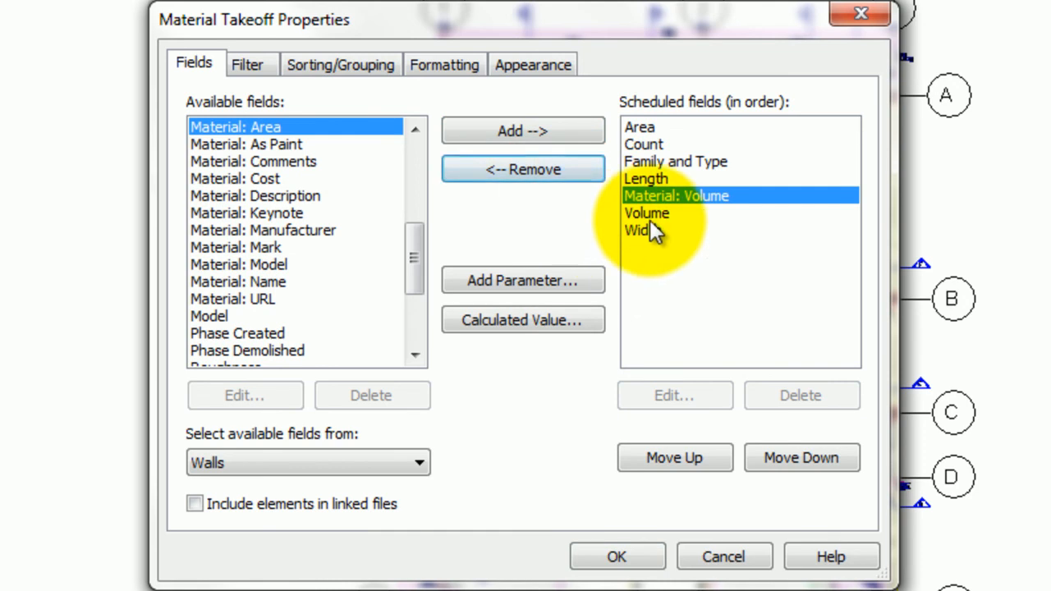
{"action": "left_click", "coordinate": [662, 163]}
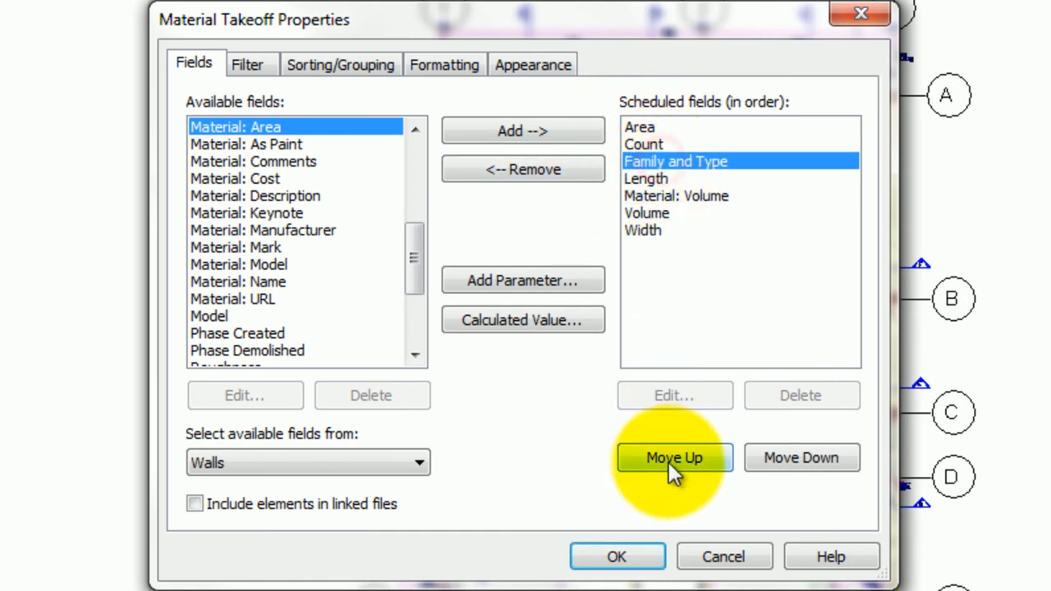
{"action": "left_click", "coordinate": [695, 460]}
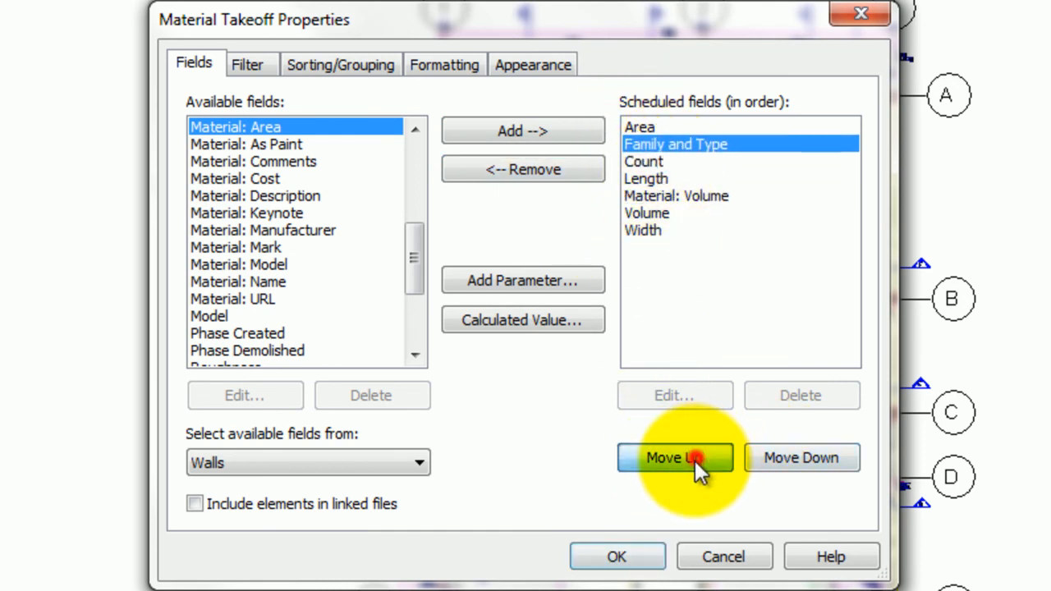
{"action": "left_click", "coordinate": [695, 460]}
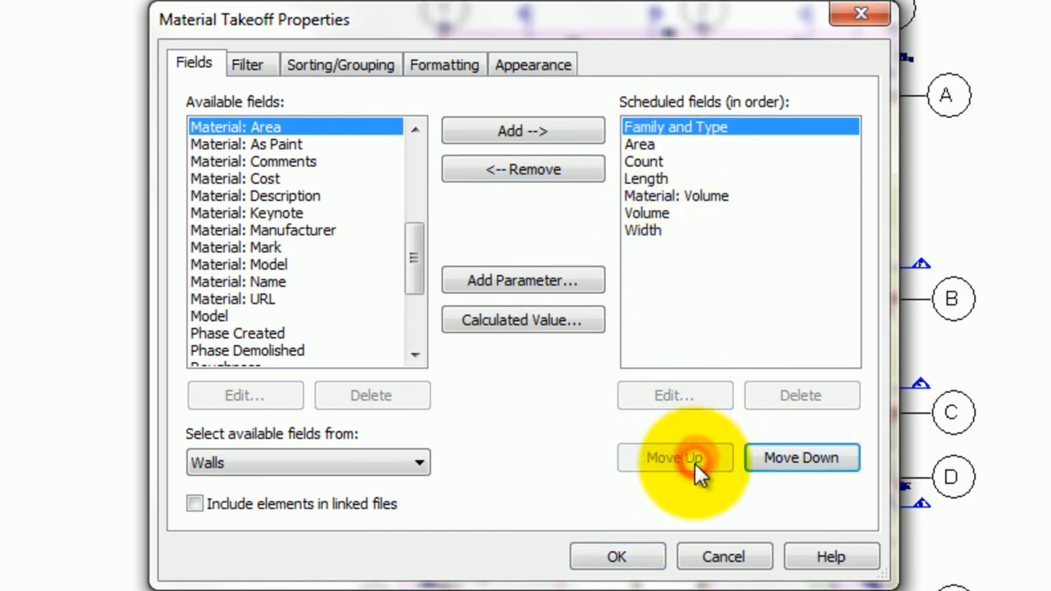
Reorder the scheduled fields so that Width comes directly after Family and Type.
{"action": "left_click", "coordinate": [650, 230]}
{"action": "left_click", "coordinate": [646, 179]}
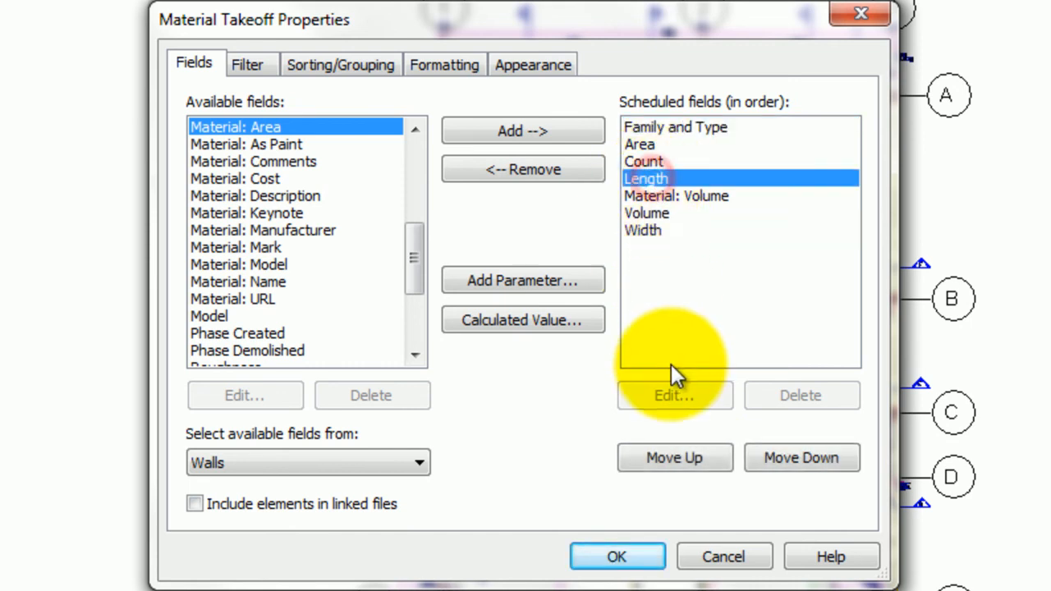
{"action": "left_click", "coordinate": [643, 230]}
{"action": "left_click", "coordinate": [676, 456]}
{"action": "left_click", "coordinate": [676, 456]}
{"action": "left_click", "coordinate": [676, 456]}
{"action": "left_click", "coordinate": [676, 456]}
{"action": "left_click", "coordinate": [676, 458]}
Place the Count field last in the scheduled field order.
{"action": "left_click", "coordinate": [638, 179]}
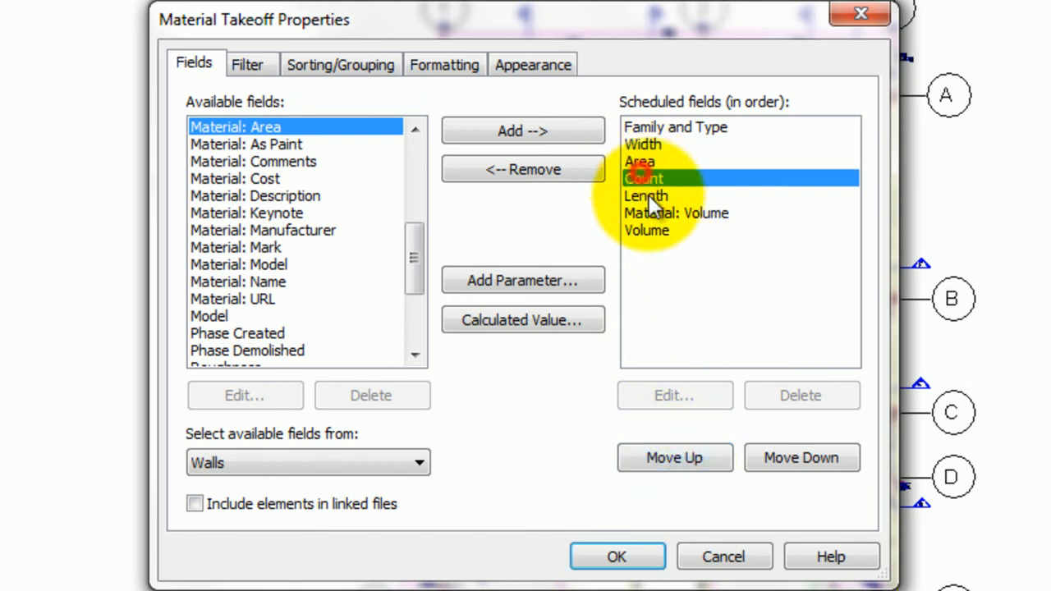
{"action": "left_click", "coordinate": [791, 456]}
{"action": "left_click", "coordinate": [791, 457]}
{"action": "left_click", "coordinate": [791, 458]}
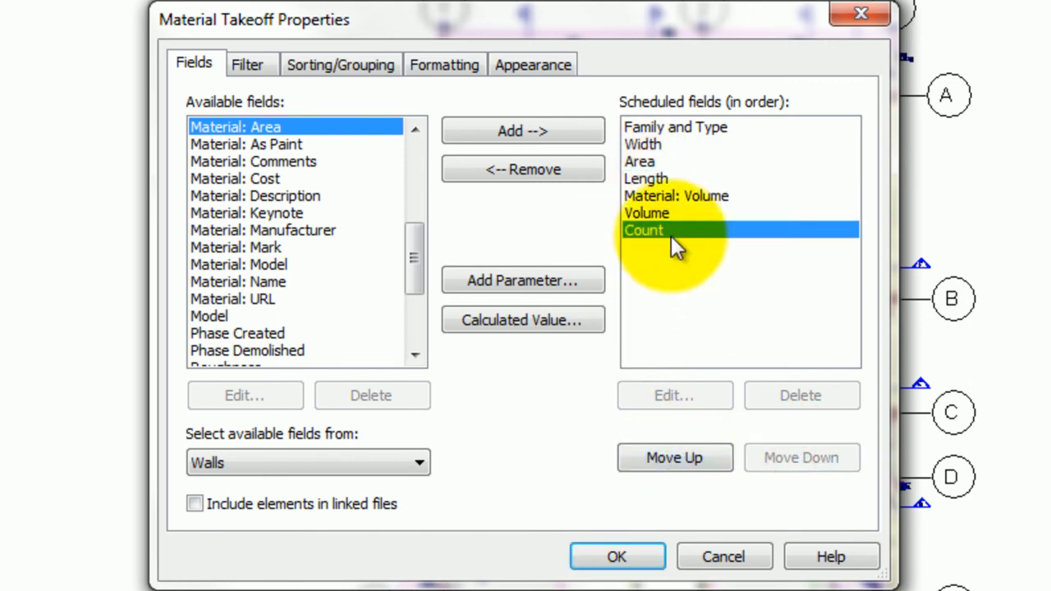
Try to create the wall material takeoff without the Material: Volume field.
{"action": "left_click", "coordinate": [667, 196]}
{"action": "left_click", "coordinate": [525, 171]}
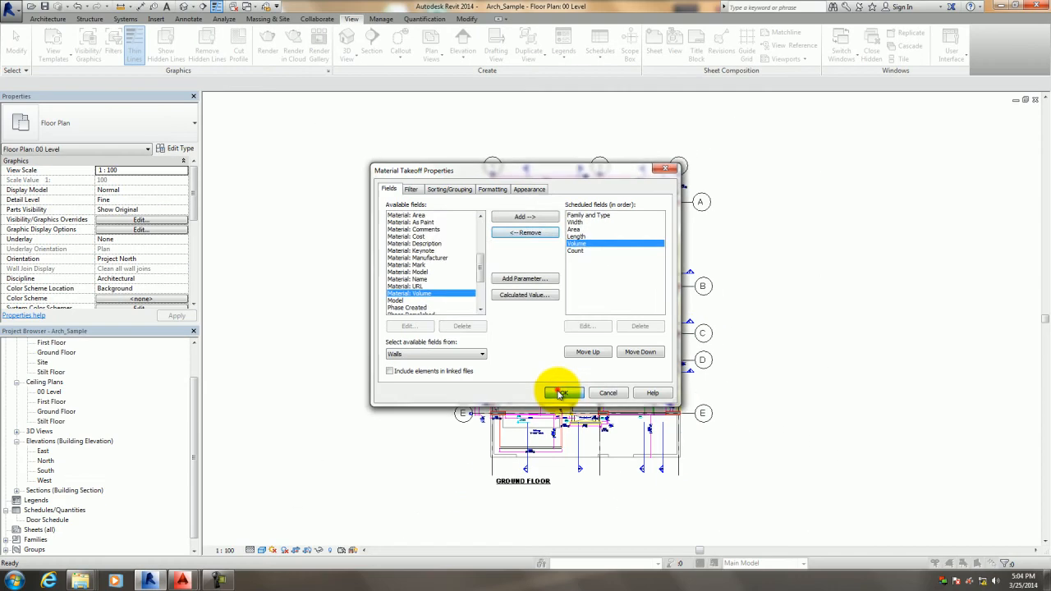
{"action": "left_click", "coordinate": [560, 393]}
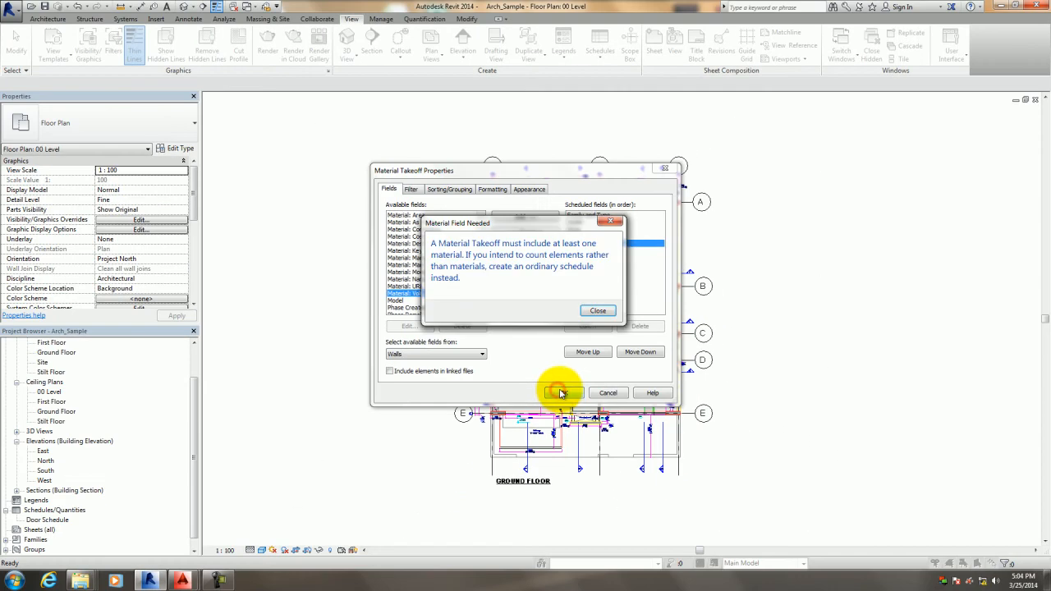
{"action": "left_click", "coordinate": [593, 310]}
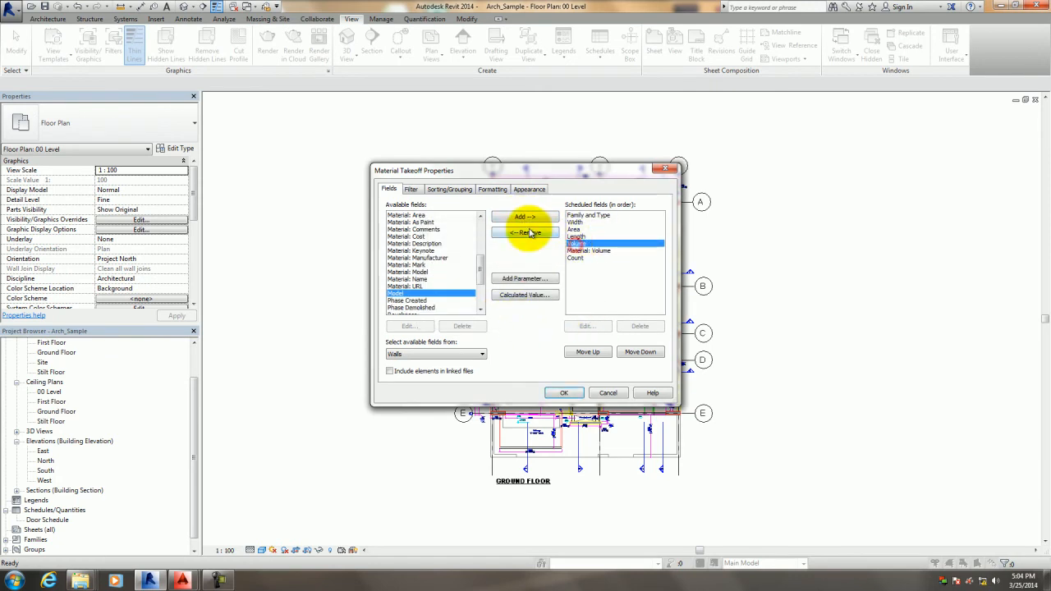
Remove the Volume field, create the wall material takeoff, and widen its Family and Type column to fit the wall names.
{"action": "left_click", "coordinate": [530, 233]}
{"action": "left_click", "coordinate": [564, 394]}
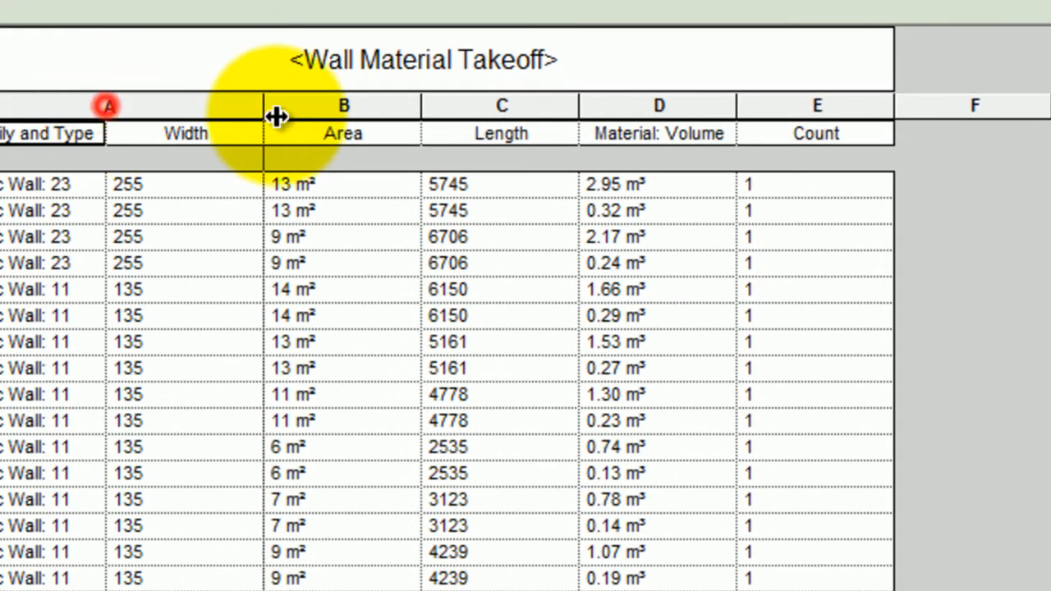
{"action": "left_click_drag", "start_coordinate": [276, 117], "coordinate": [302, 120]}
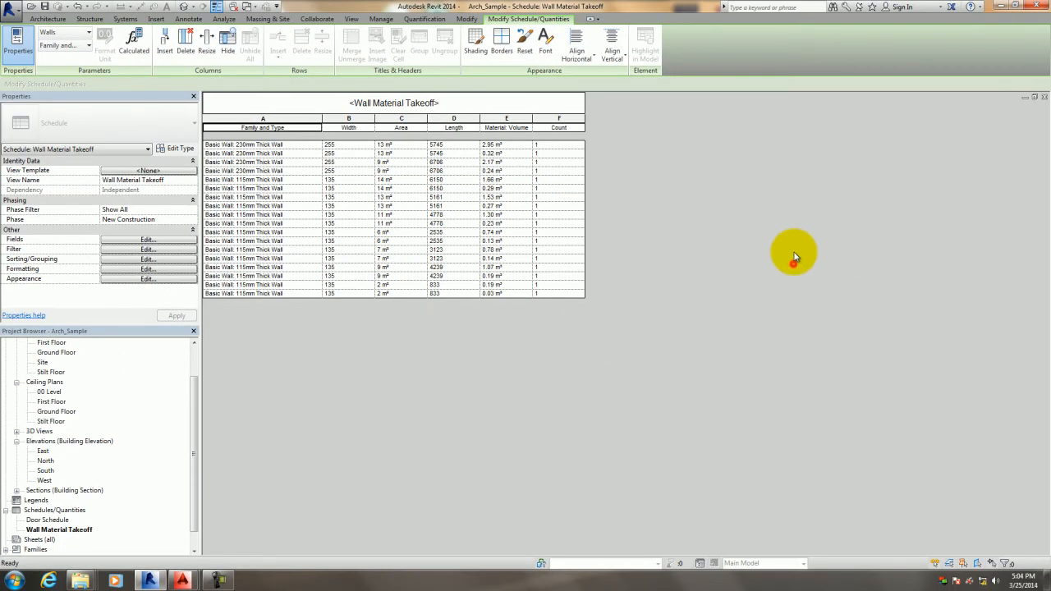
{"action": "left_click", "coordinate": [793, 261]}
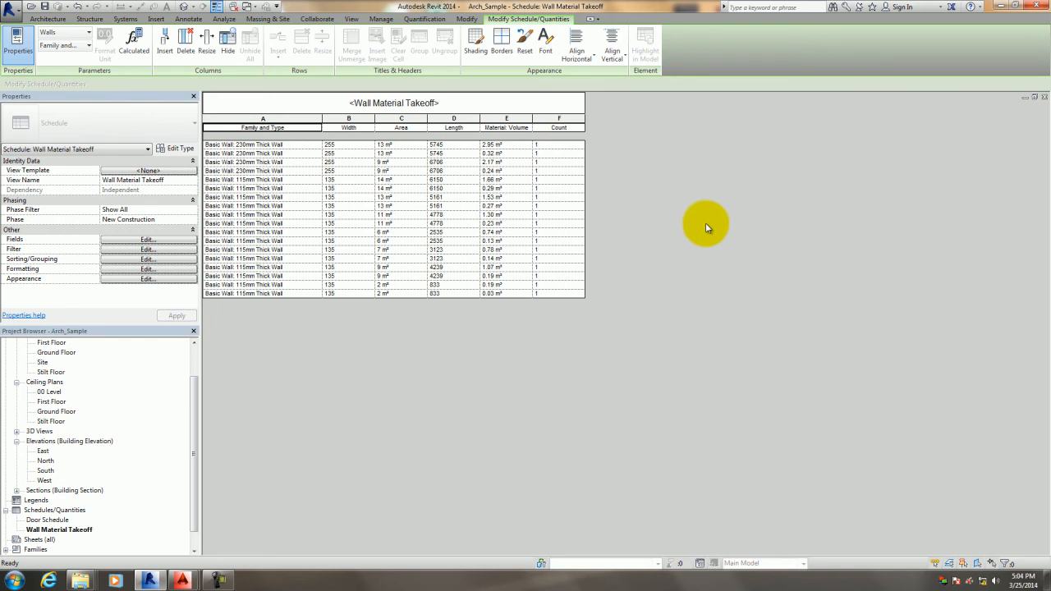
Export the schedule as the delimited text file Wall Material Takeoff.txt in the Revit folder, keeping the default tab-delimited export options.
{"action": "left_click", "coordinate": [13, 15]}
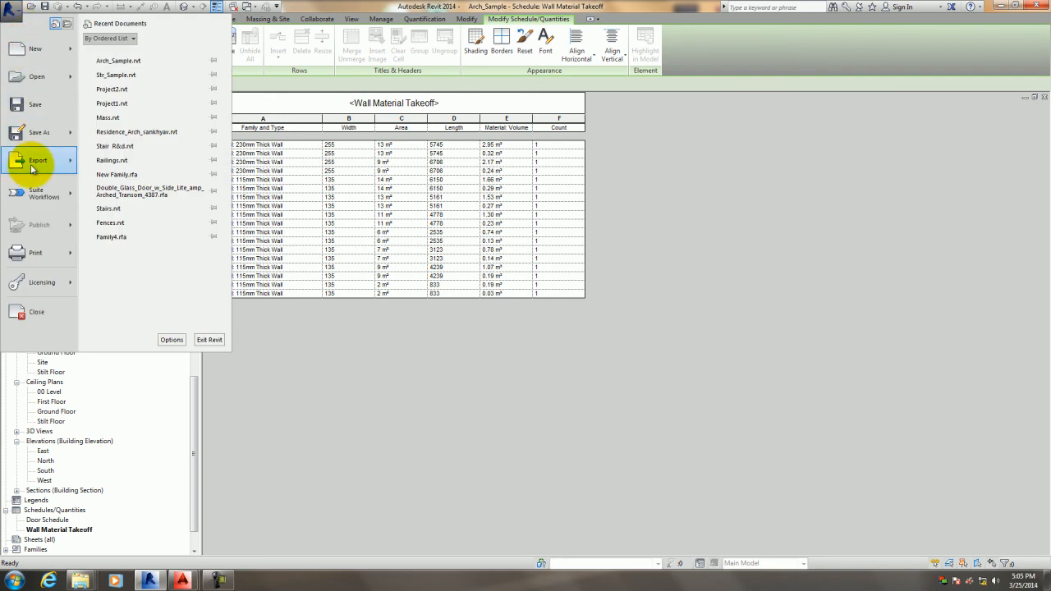
{"action": "mouse_move", "coordinate": [31, 168]}
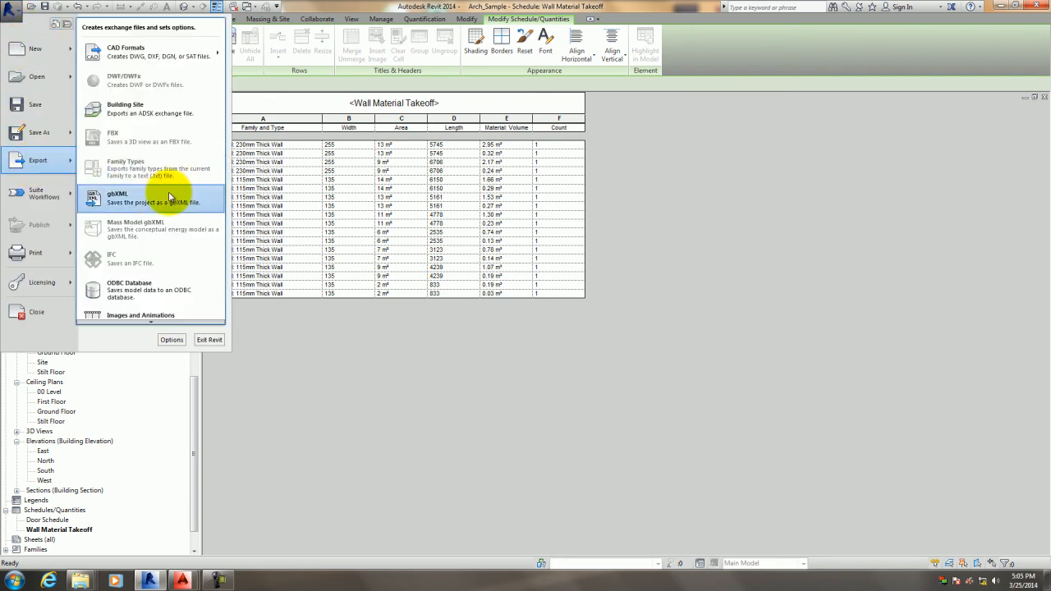
{"action": "mouse_move", "coordinate": [145, 323]}
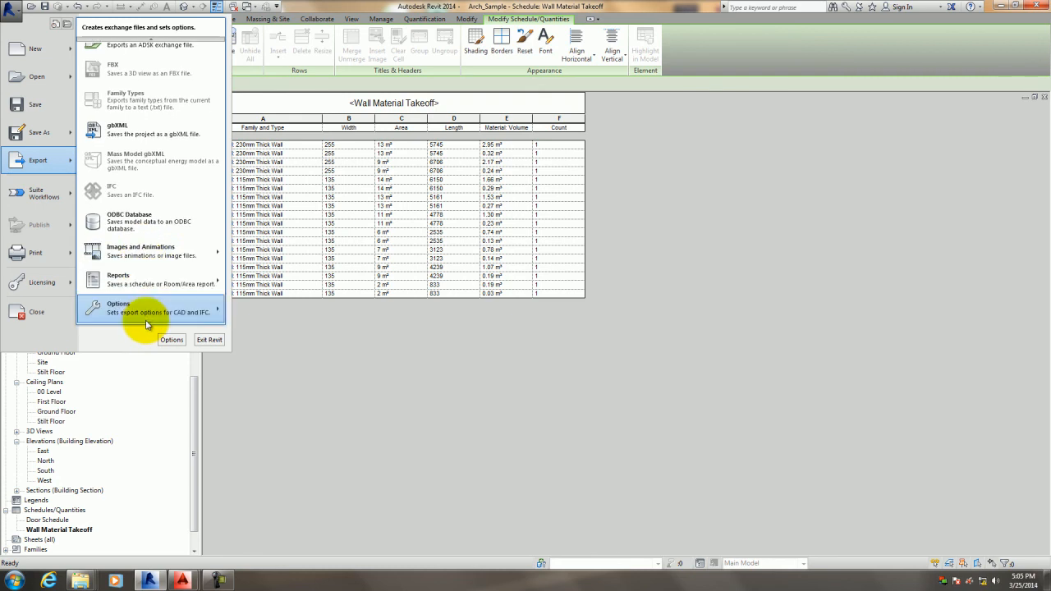
{"action": "mouse_move", "coordinate": [147, 288]}
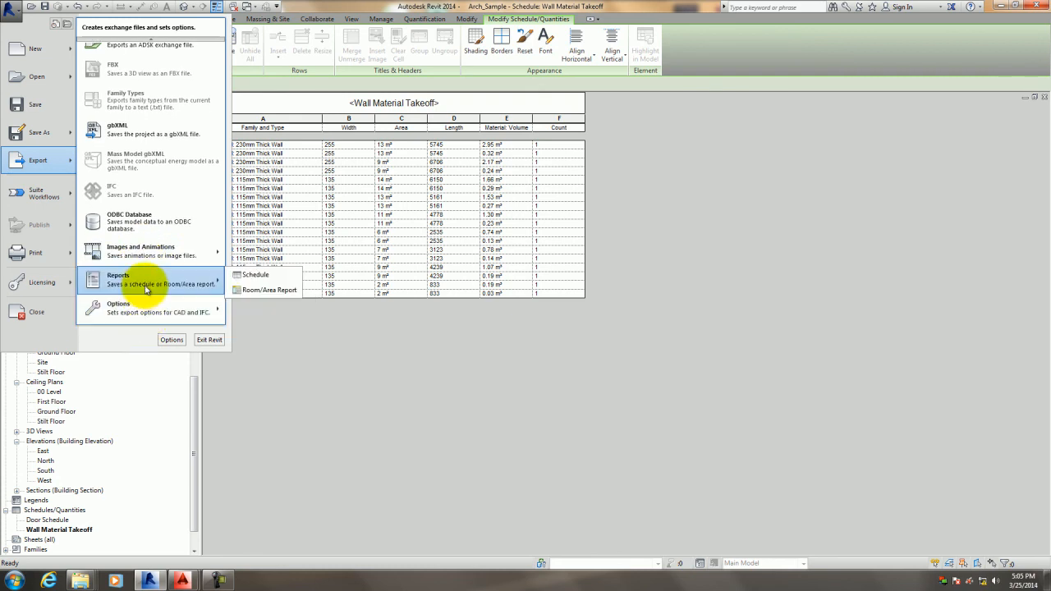
{"action": "left_click", "coordinate": [256, 275]}
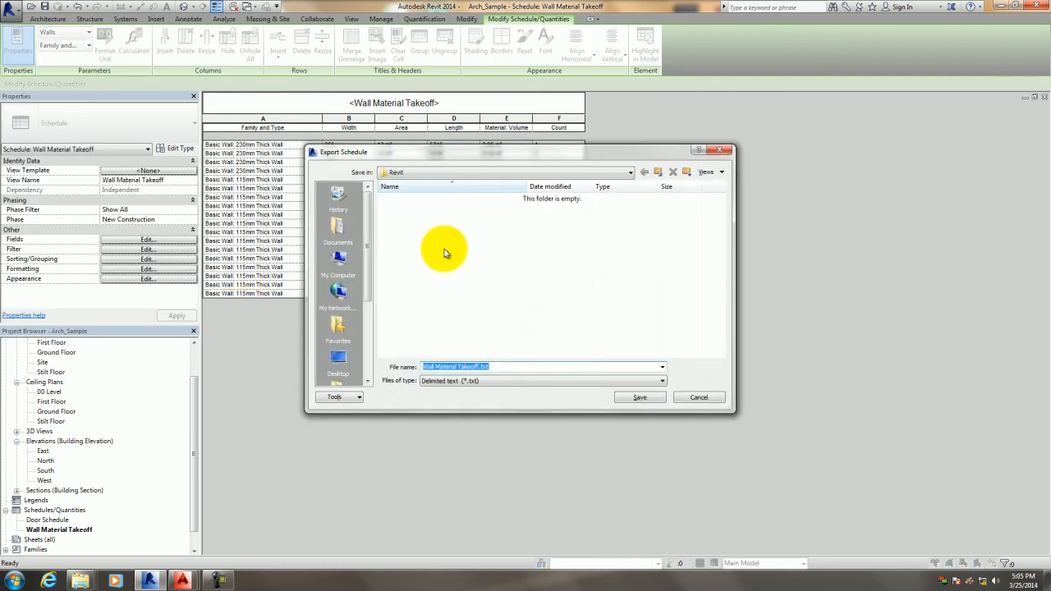
{"action": "left_click", "coordinate": [457, 174]}
{"action": "left_click", "coordinate": [458, 174]}
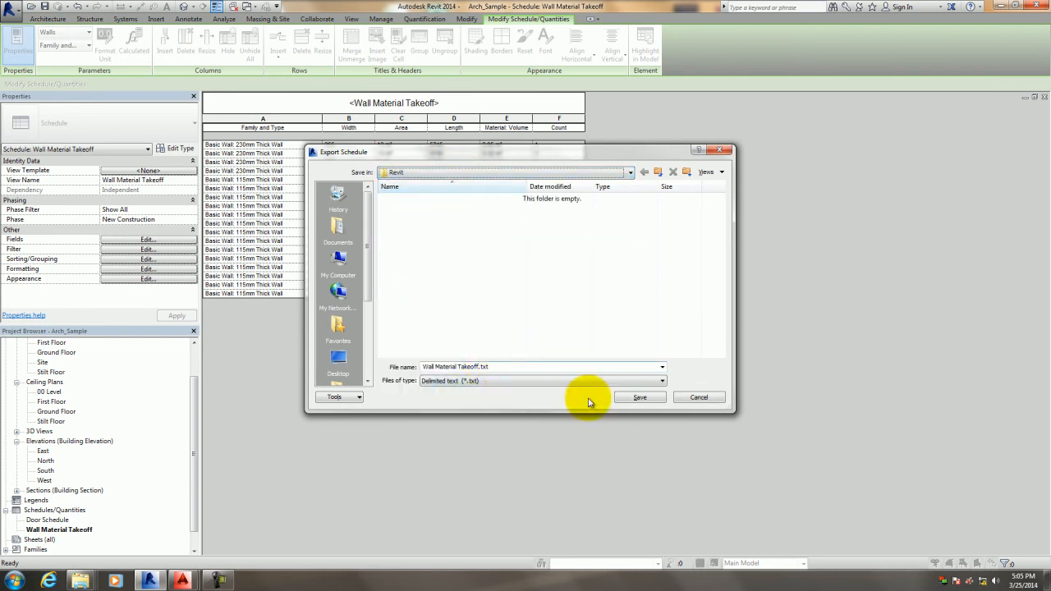
{"action": "left_click", "coordinate": [636, 398]}
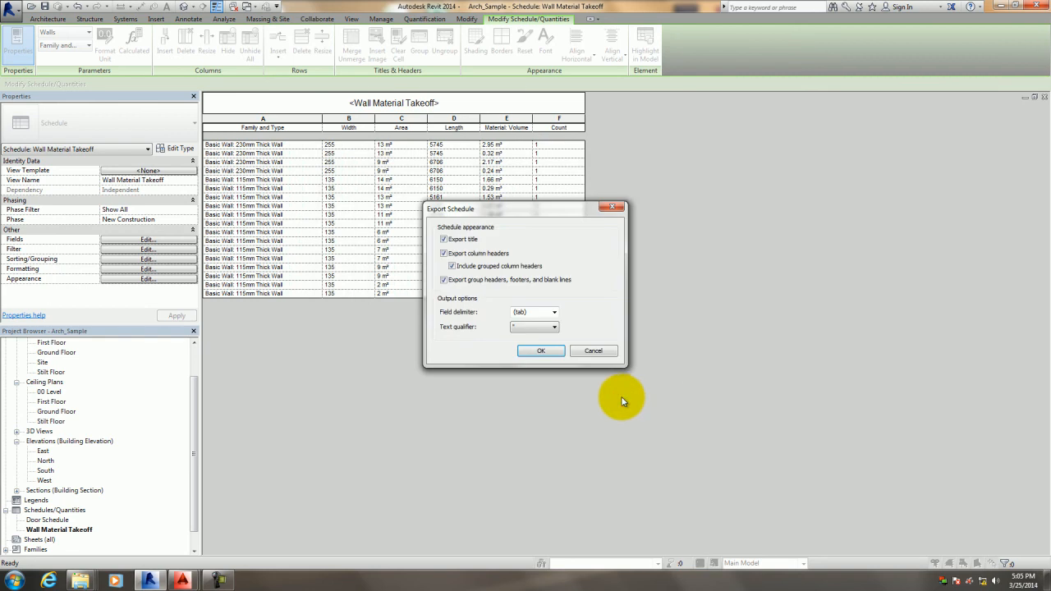
{"action": "left_click", "coordinate": [539, 352]}
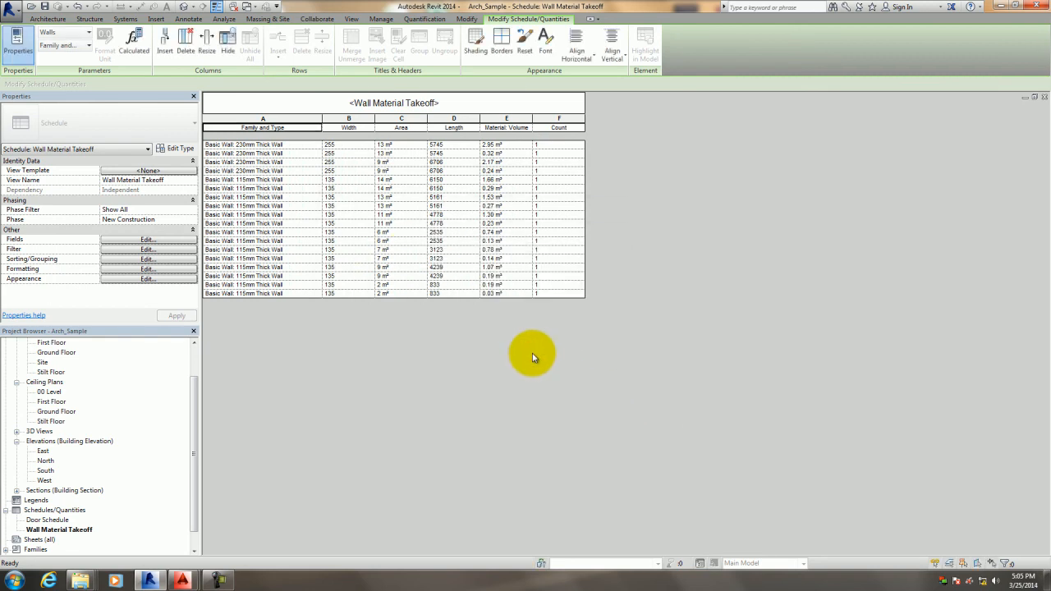
Start Microsoft Excel with a blank workbook and open the exported Wall Material Takeoff text file from the CAD DRAWING > Revit folder.
{"action": "left_click", "coordinate": [14, 578]}
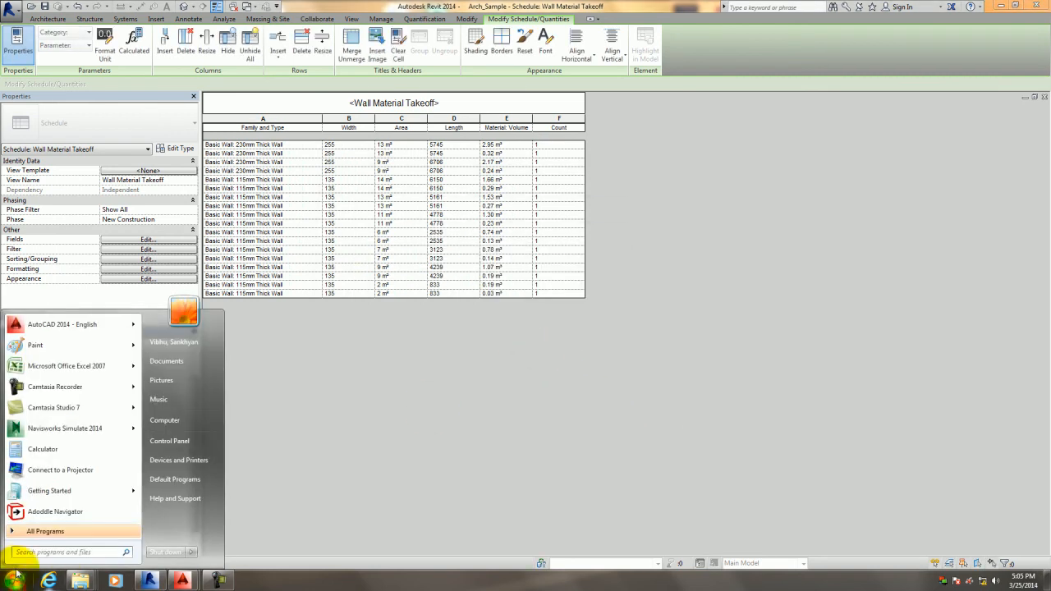
{"action": "left_click", "coordinate": [57, 365]}
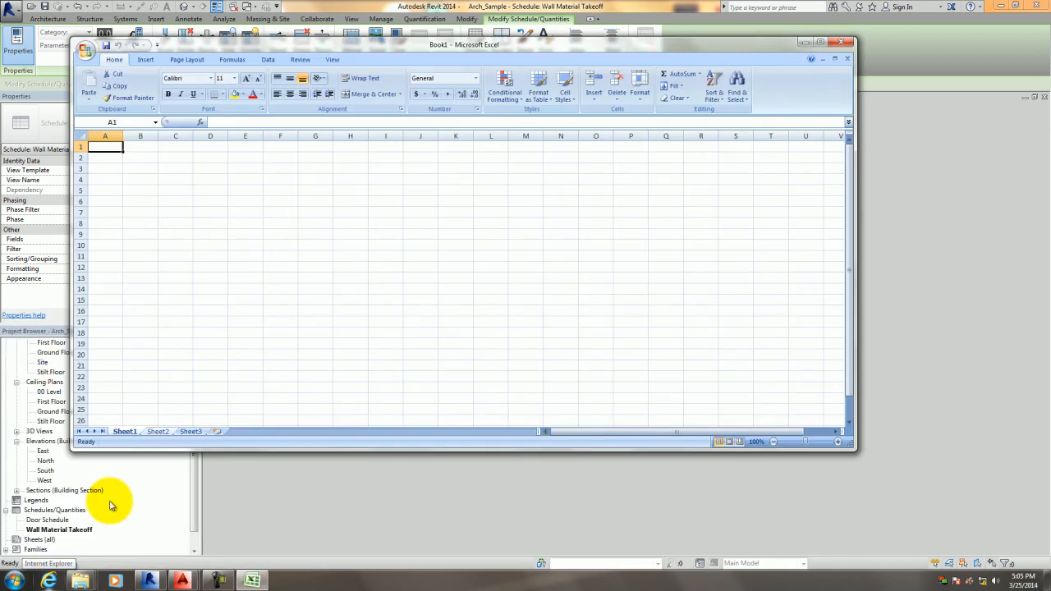
{"action": "left_click", "coordinate": [82, 580]}
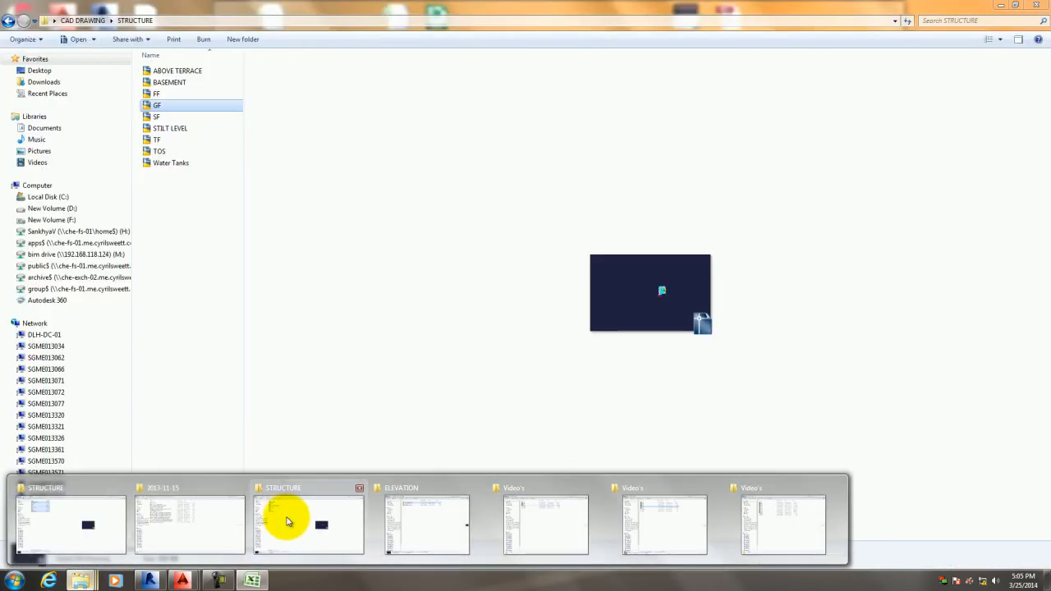
{"action": "left_click", "coordinate": [285, 518]}
{"action": "left_click", "coordinate": [9, 20]}
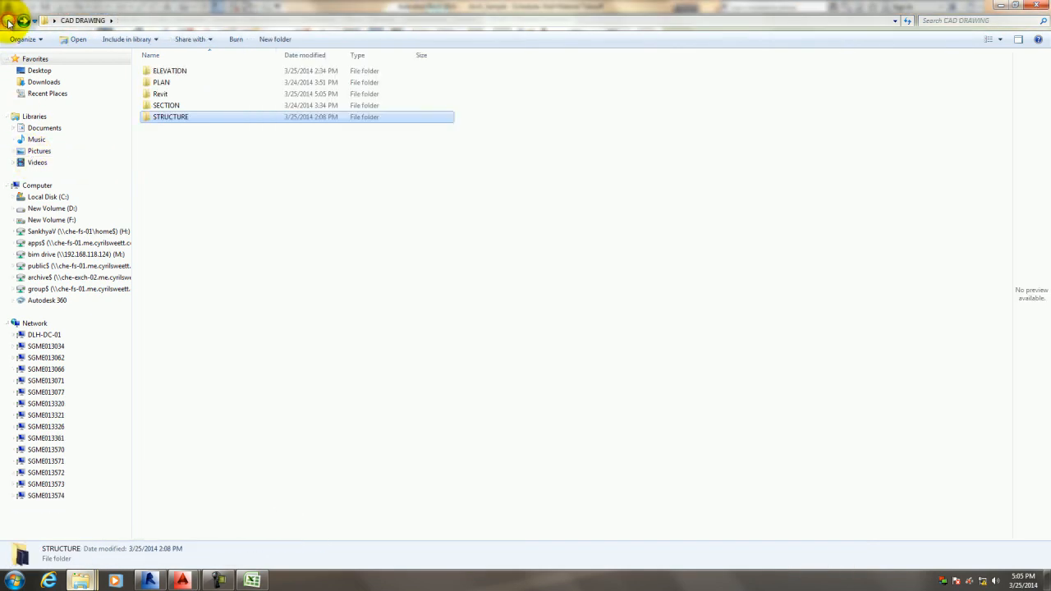
{"action": "double_click", "coordinate": [161, 96]}
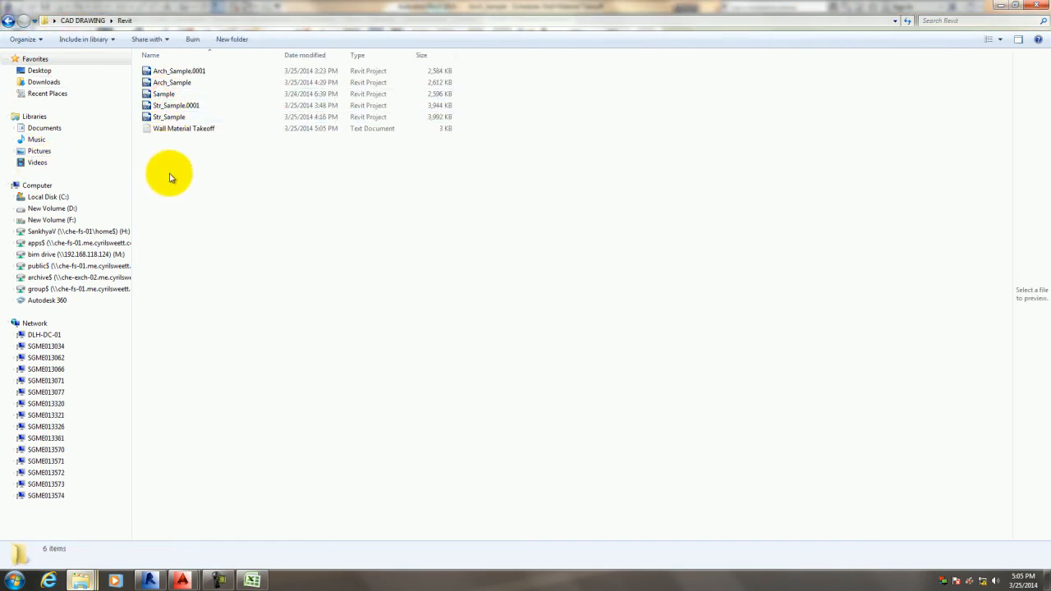
{"action": "double_click", "coordinate": [176, 129]}
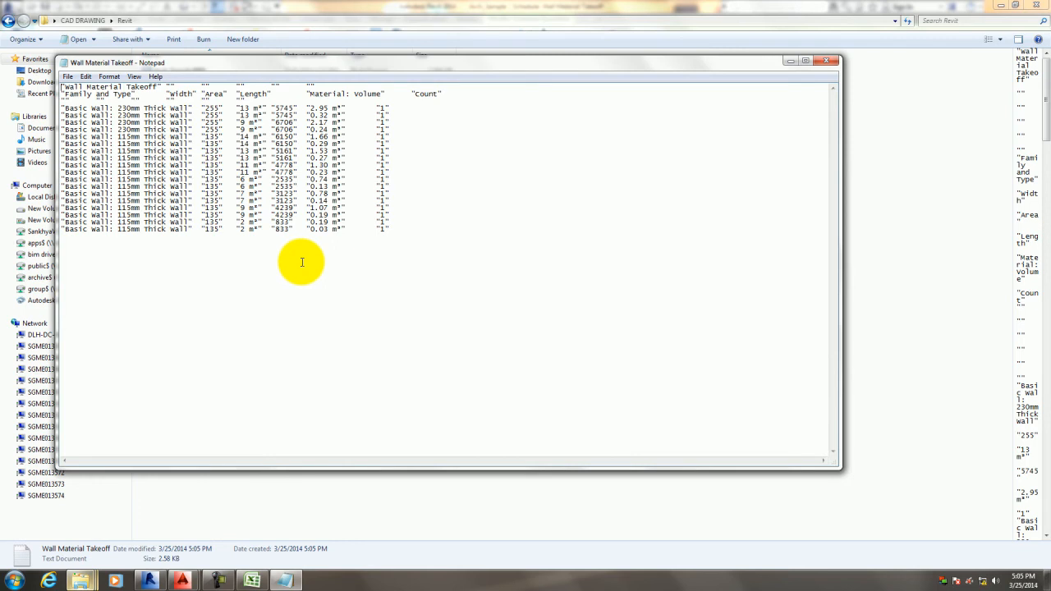
Copy the entire takeoff text from Notepad into the blank Excel workbook, starting at cell A1.
{"action": "key", "text": "ctrl+a"}
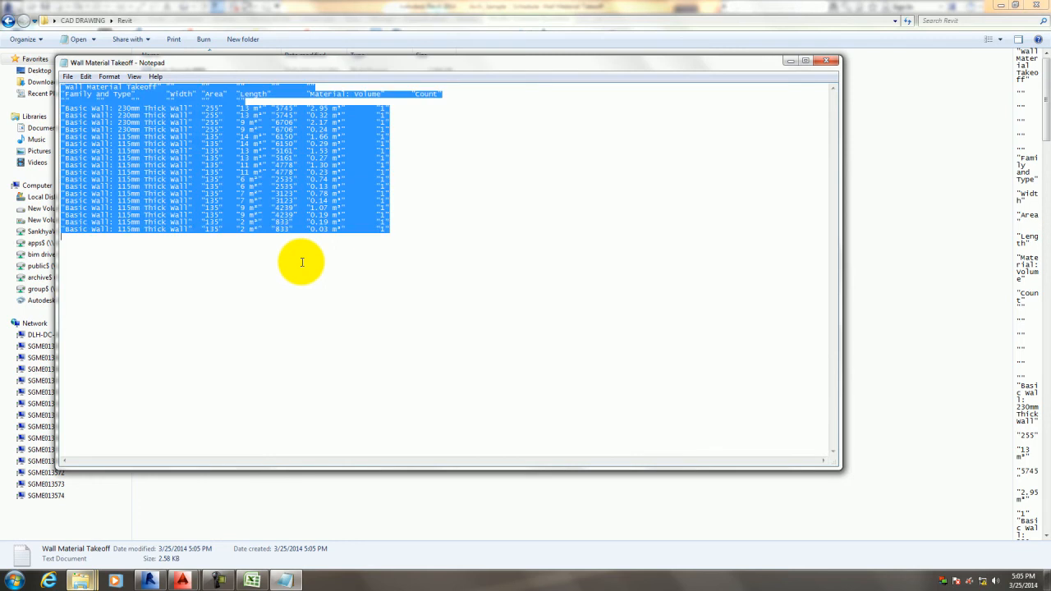
{"action": "left_click", "coordinate": [252, 580]}
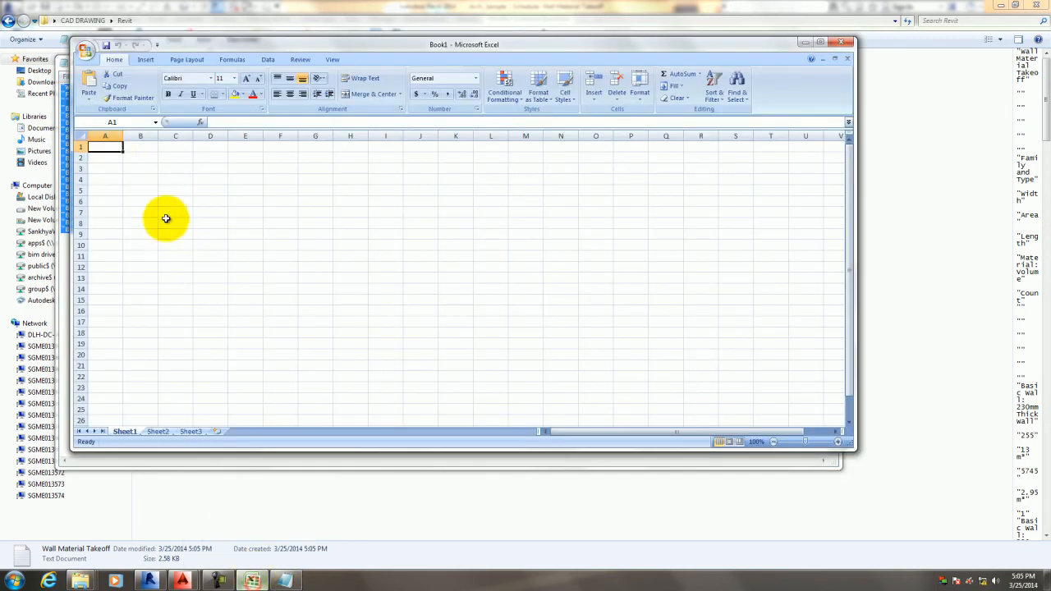
{"action": "key", "text": "ctrl+v"}
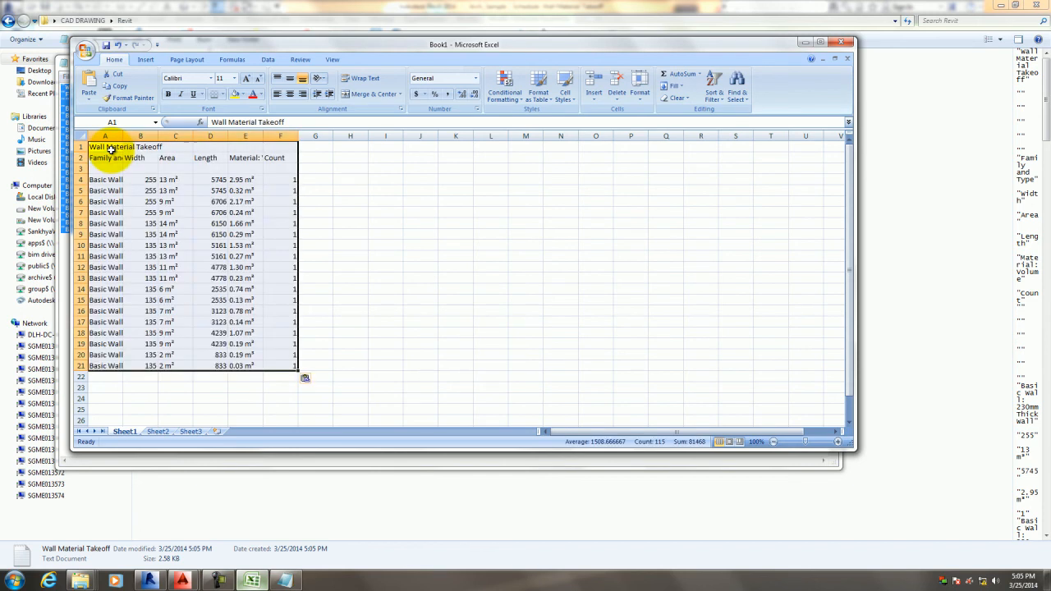
Fit the Family and Type and Width columns of the pasted takeoff to their contents.
{"action": "left_click", "coordinate": [385, 267]}
{"action": "double_click", "coordinate": [123, 137]}
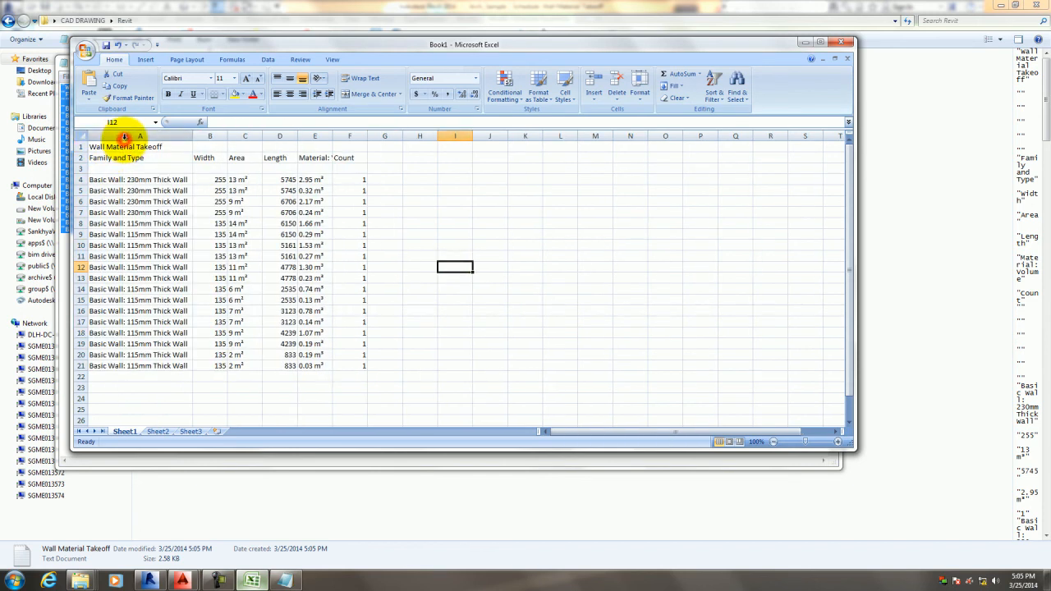
{"action": "double_click", "coordinate": [227, 137]}
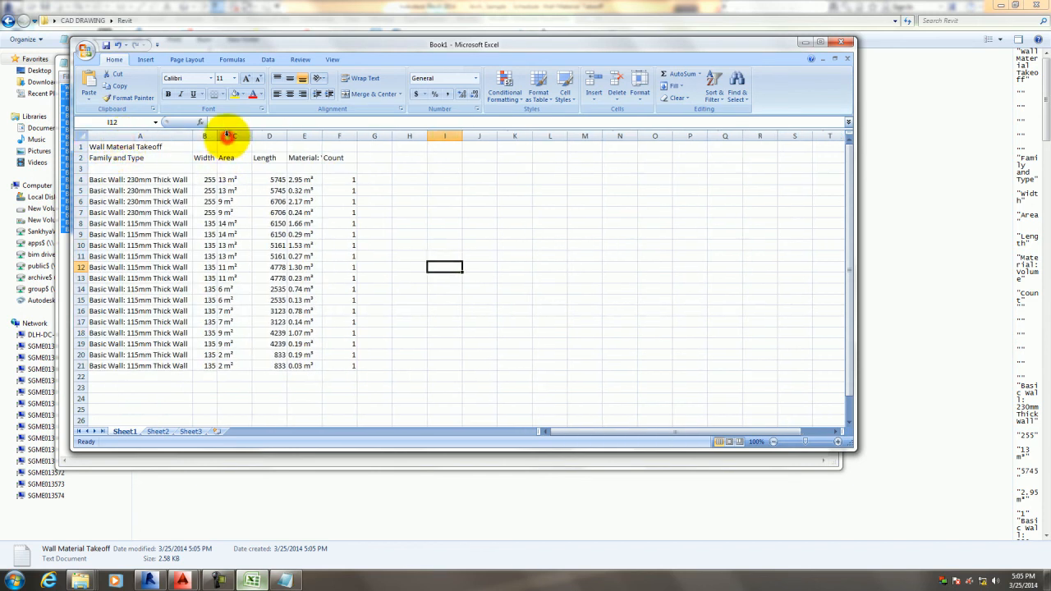
{"action": "left_click", "coordinate": [494, 299]}
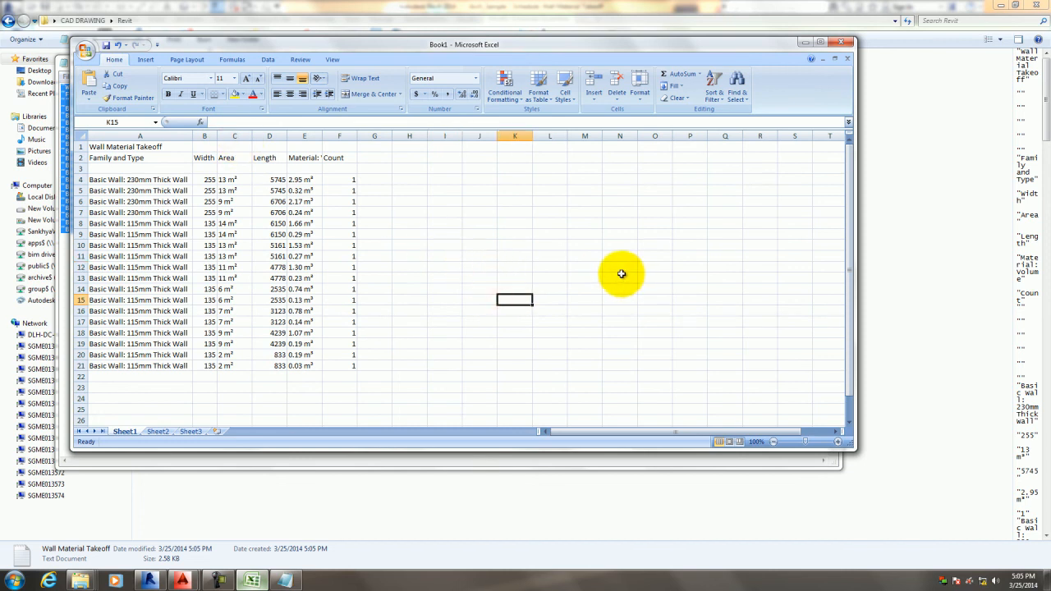
Close the Excel workbook without saving it and switch to the 3D view of Arch_Sample in Revit.
{"action": "left_click", "coordinate": [846, 48]}
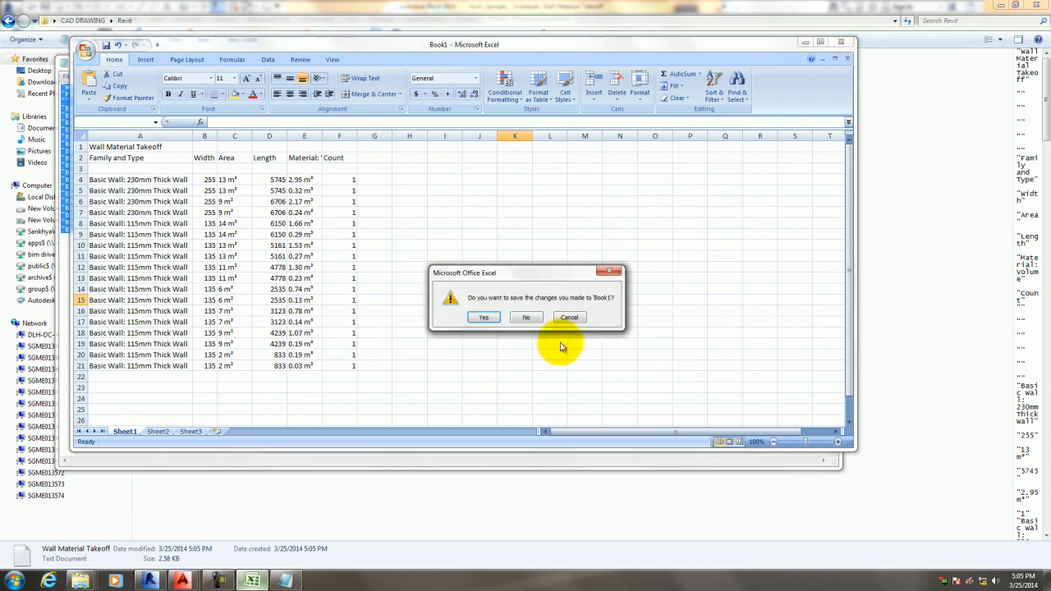
{"action": "left_click", "coordinate": [530, 317]}
{"action": "left_click", "coordinate": [220, 579]}
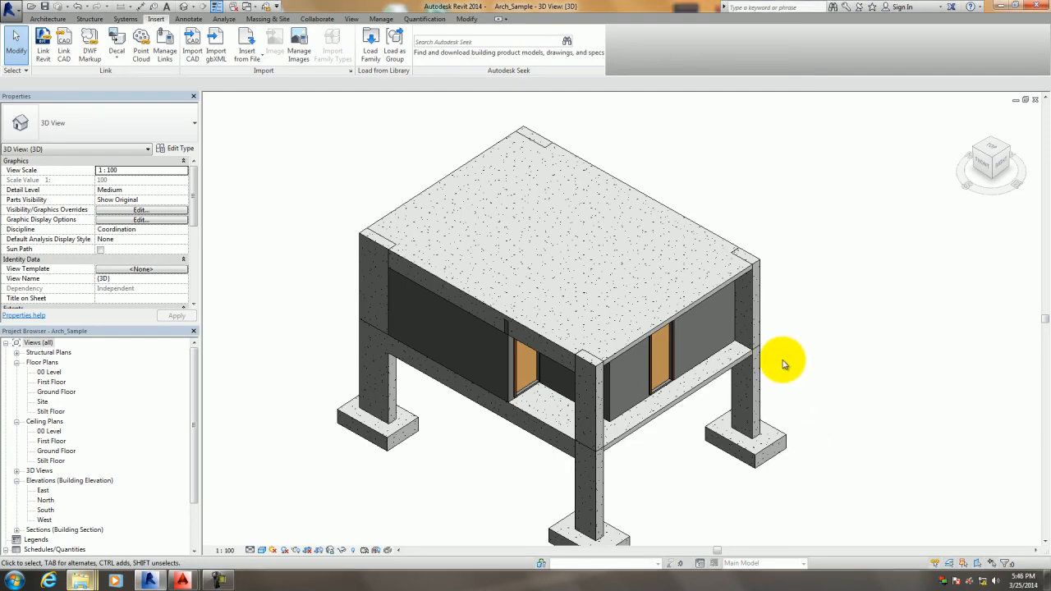
{"action": "scroll", "coordinate": [791, 356], "scroll_direction": "down", "scroll_amount": 3}
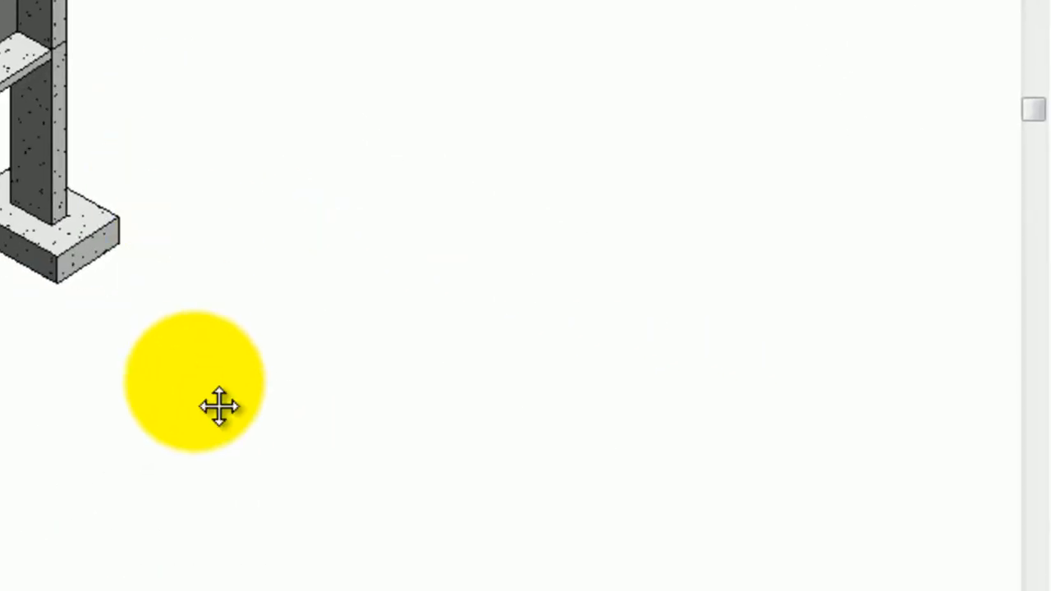
{"action": "middle_click_drag", "start_coordinate": [194, 382], "coordinate": [131, 295]}
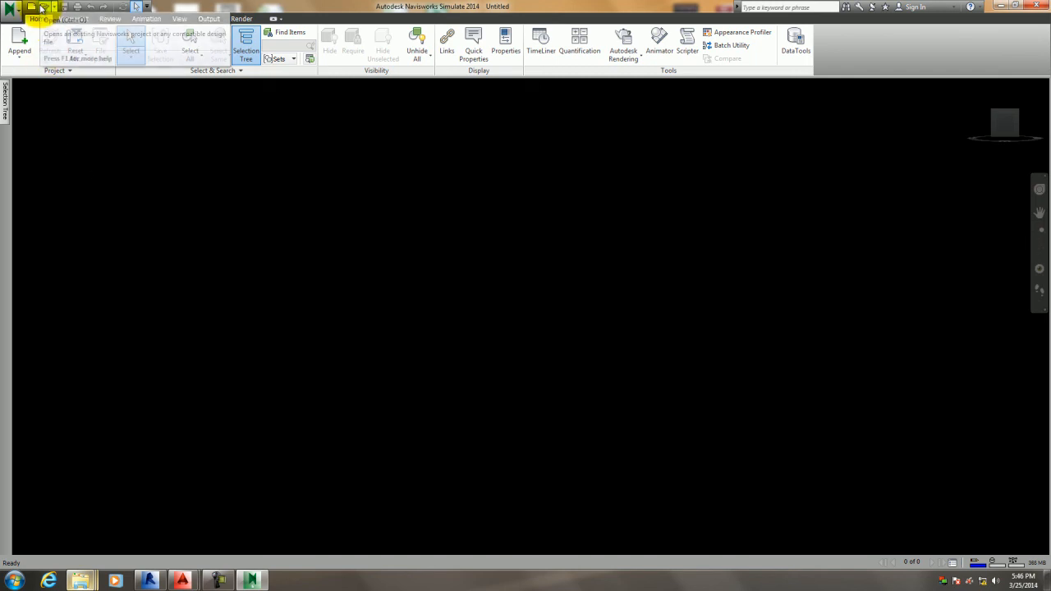
Switch to Navisworks Simulate and open the Revit project Str_Sample-1 from the Revit folder.
{"action": "left_click", "coordinate": [41, 6]}
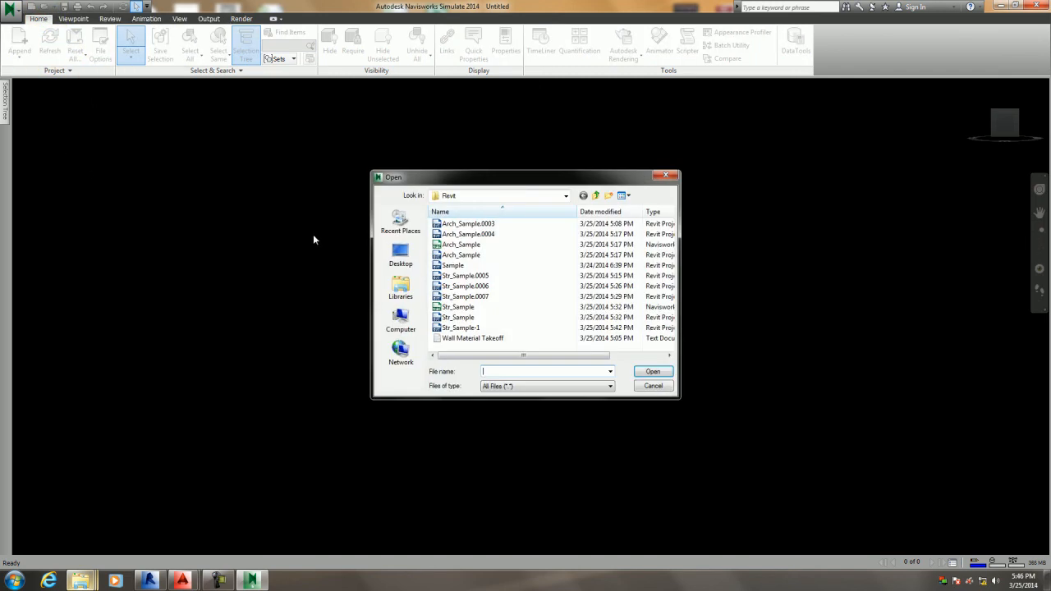
{"action": "left_click", "coordinate": [462, 328]}
{"action": "left_click", "coordinate": [659, 372]}
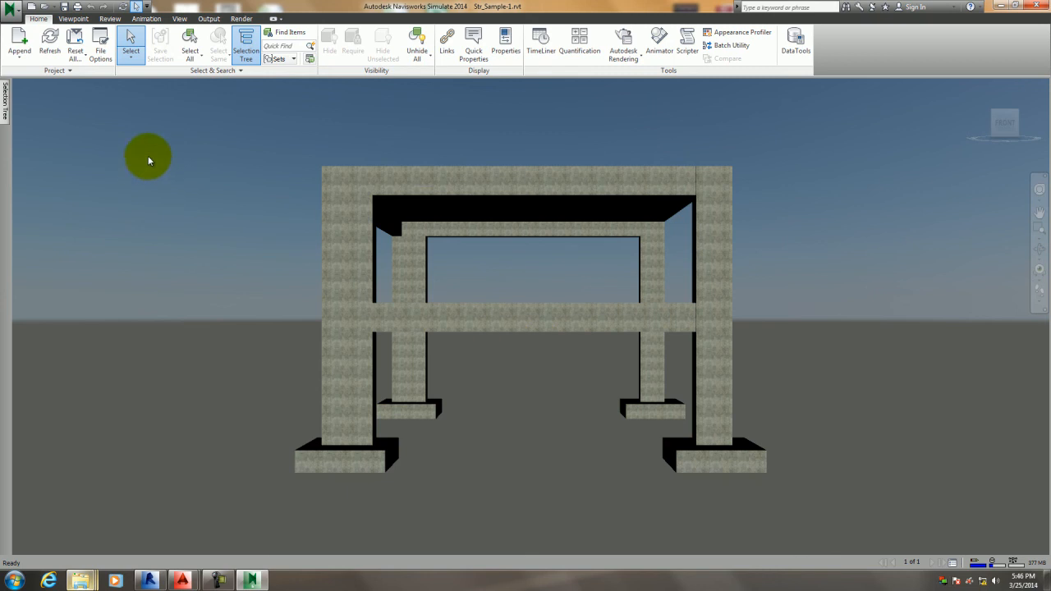
Append the Revit project Arch_Sample to the open structural model.
{"action": "left_click", "coordinate": [19, 54]}
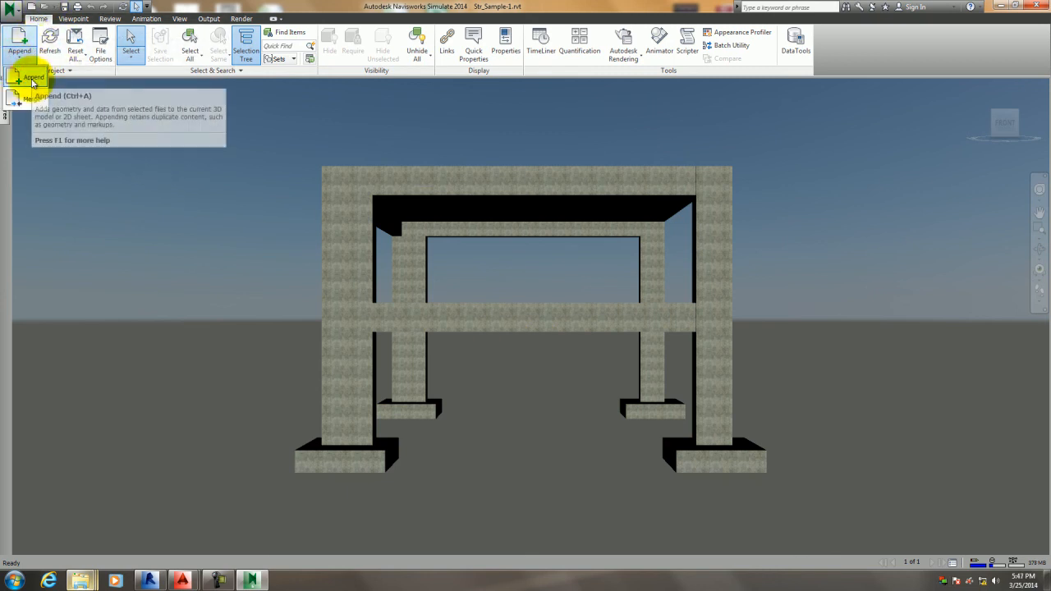
{"action": "left_click", "coordinate": [111, 171]}
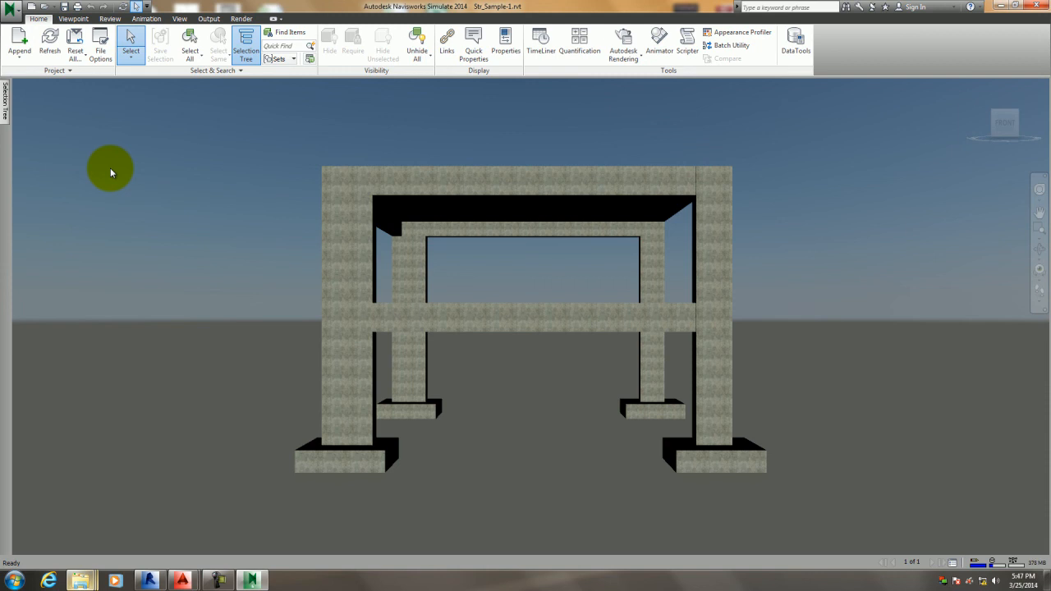
{"action": "left_click", "coordinate": [20, 60]}
{"action": "left_click", "coordinate": [26, 75]}
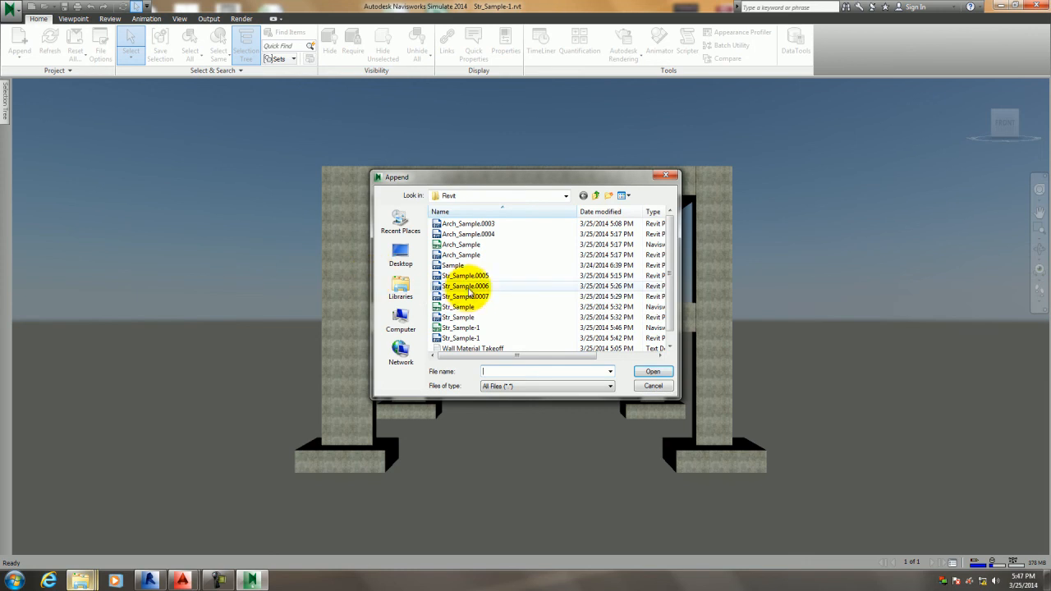
{"action": "left_click", "coordinate": [461, 255]}
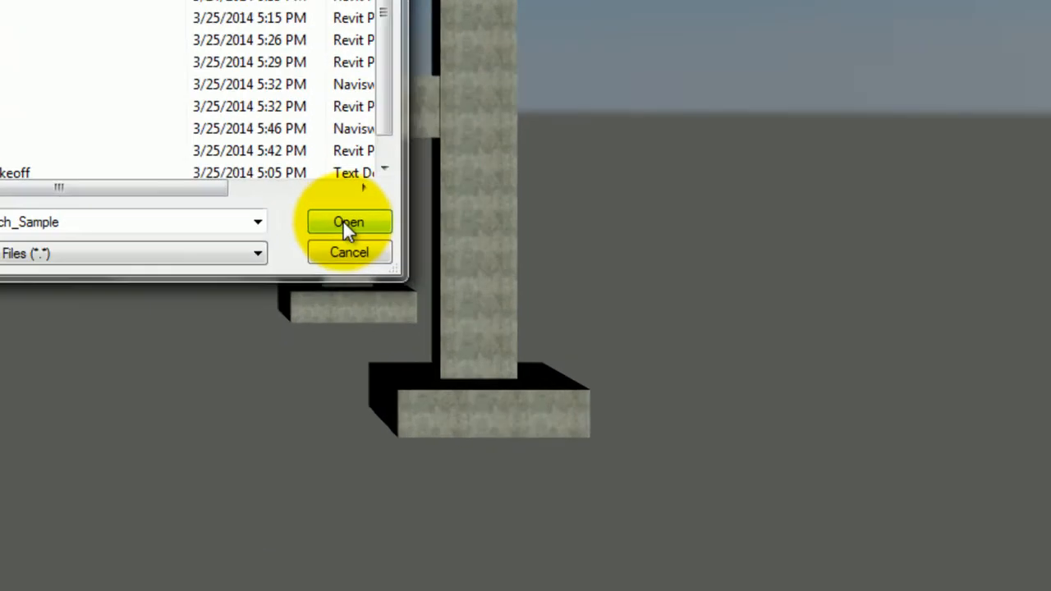
{"action": "left_click", "coordinate": [418, 257]}
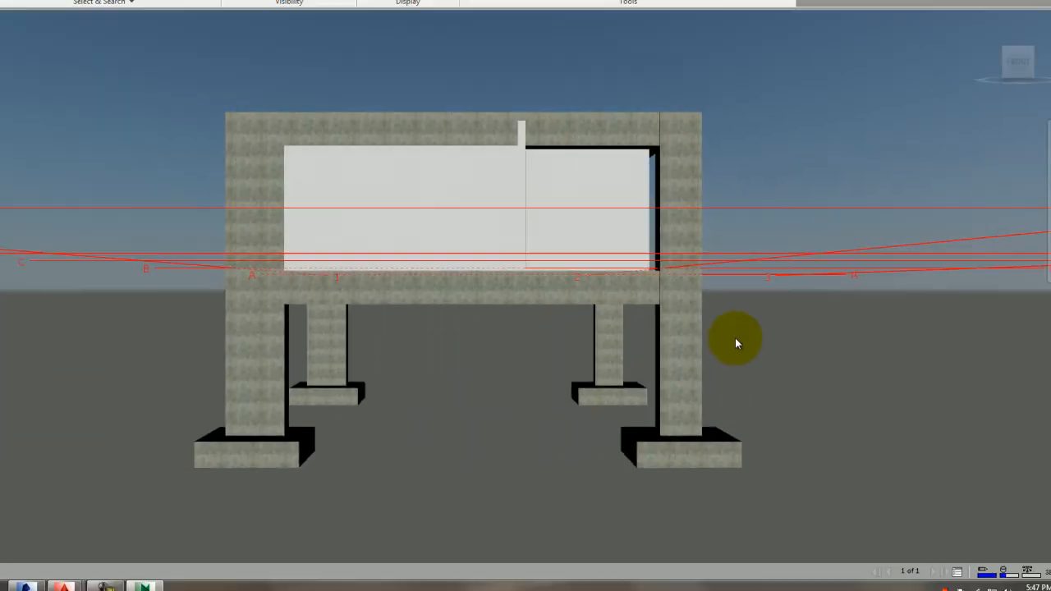
Try to draw a redline on the combined model, and select the front beam directly above the wall.
{"action": "middle_click_drag", "start_coordinate": [756, 366], "coordinate": [324, 415], "text": "shift"}
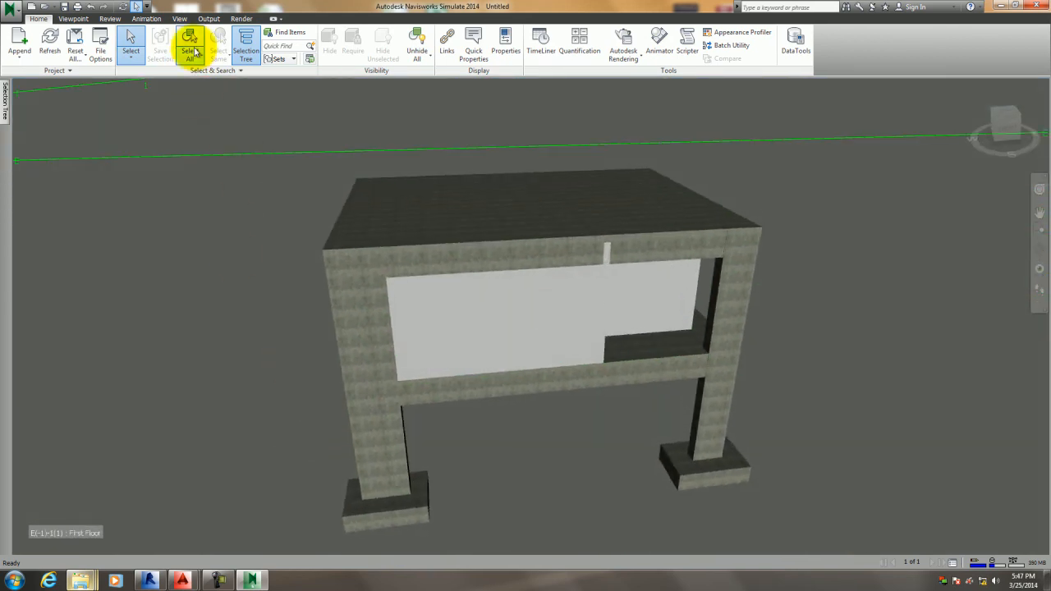
{"action": "left_click", "coordinate": [180, 19]}
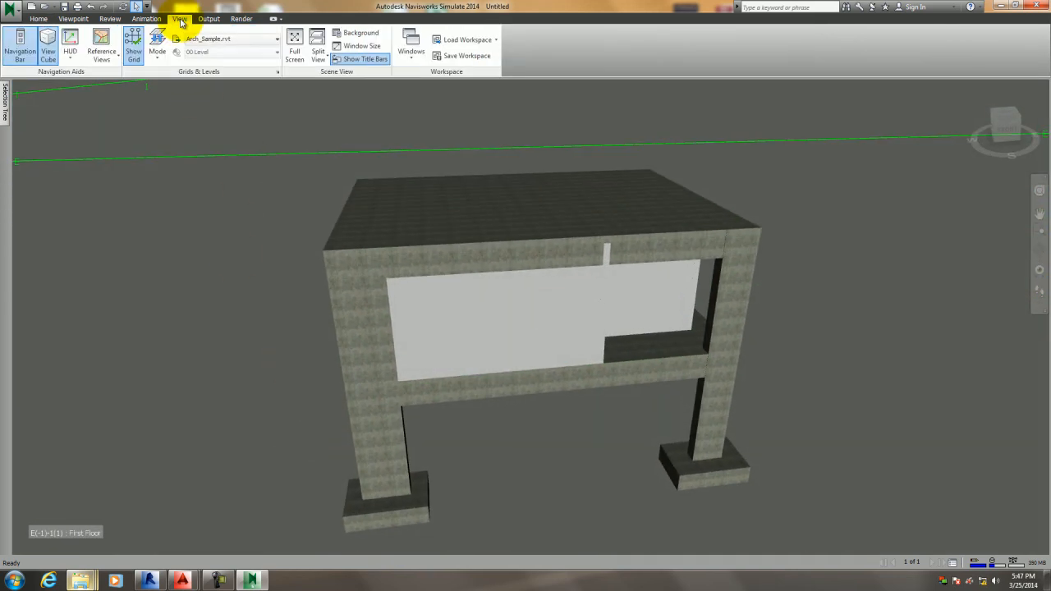
{"action": "left_click", "coordinate": [118, 20]}
{"action": "left_click", "coordinate": [182, 47]}
{"action": "left_click", "coordinate": [215, 127]}
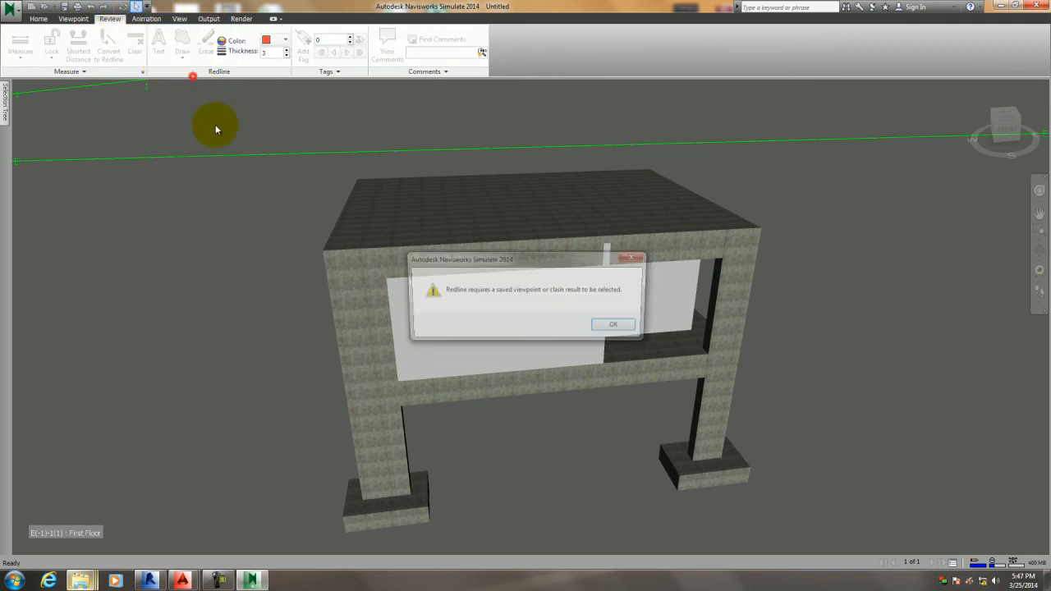
{"action": "left_click", "coordinate": [629, 330]}
{"action": "left_click", "coordinate": [490, 271]}
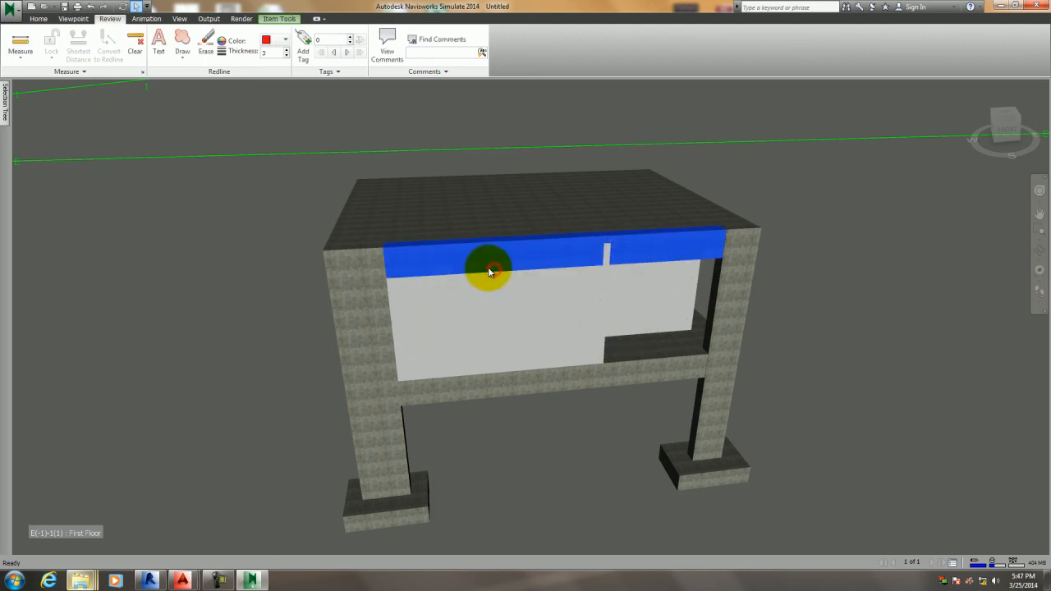
{"action": "left_click", "coordinate": [183, 45]}
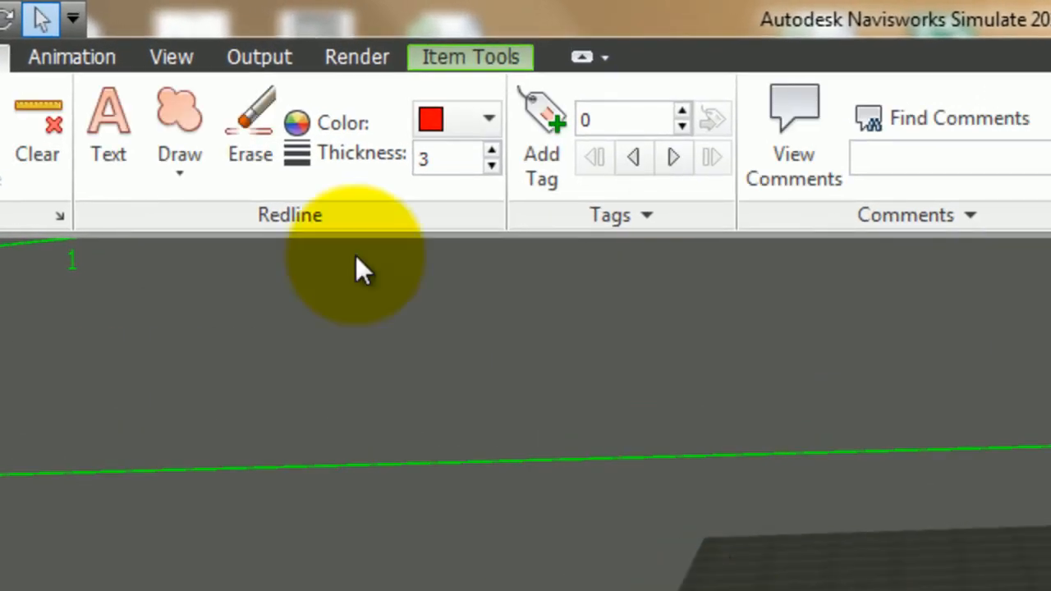
{"action": "left_click", "coordinate": [323, 46]}
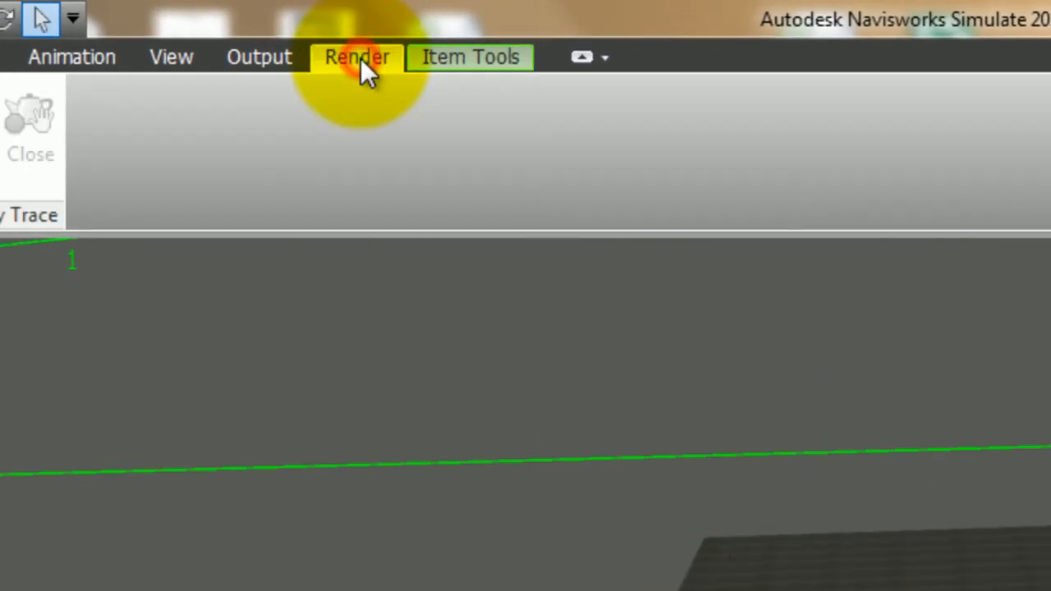
{"action": "left_click", "coordinate": [255, 59]}
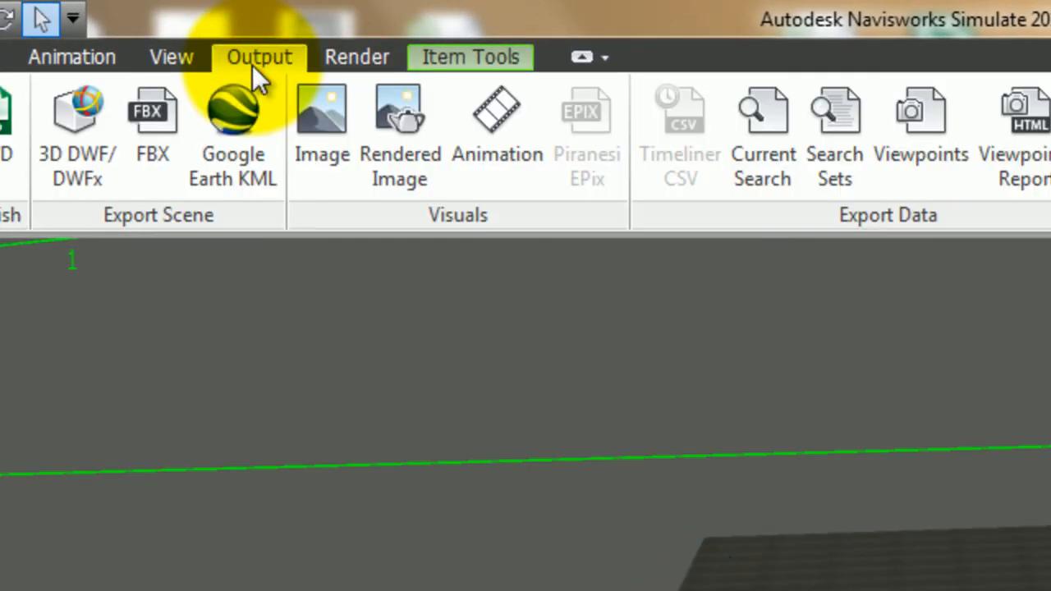
{"action": "left_click", "coordinate": [183, 59]}
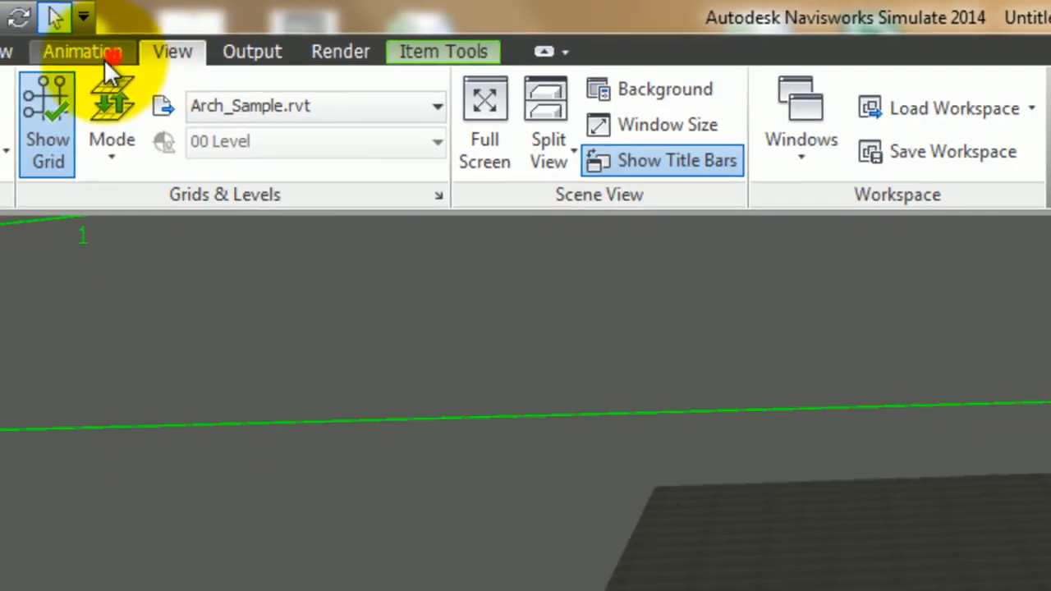
{"action": "left_click", "coordinate": [102, 60]}
{"action": "left_click", "coordinate": [97, 22]}
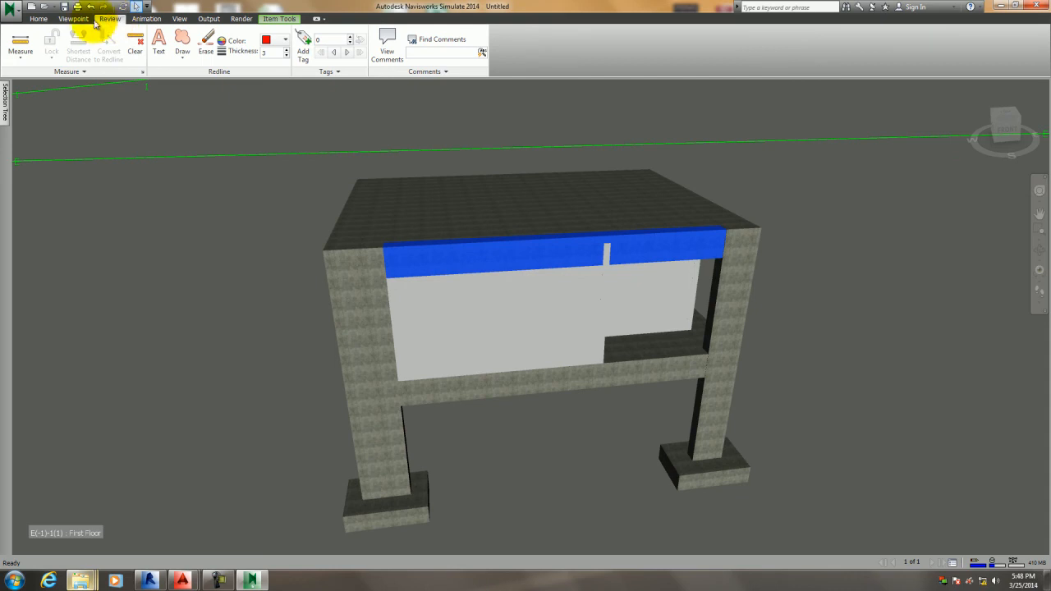
Save a viewpoint showing the wall running into the front beam above the door and name it Wall Merging with Beam.
{"action": "left_click", "coordinate": [75, 20]}
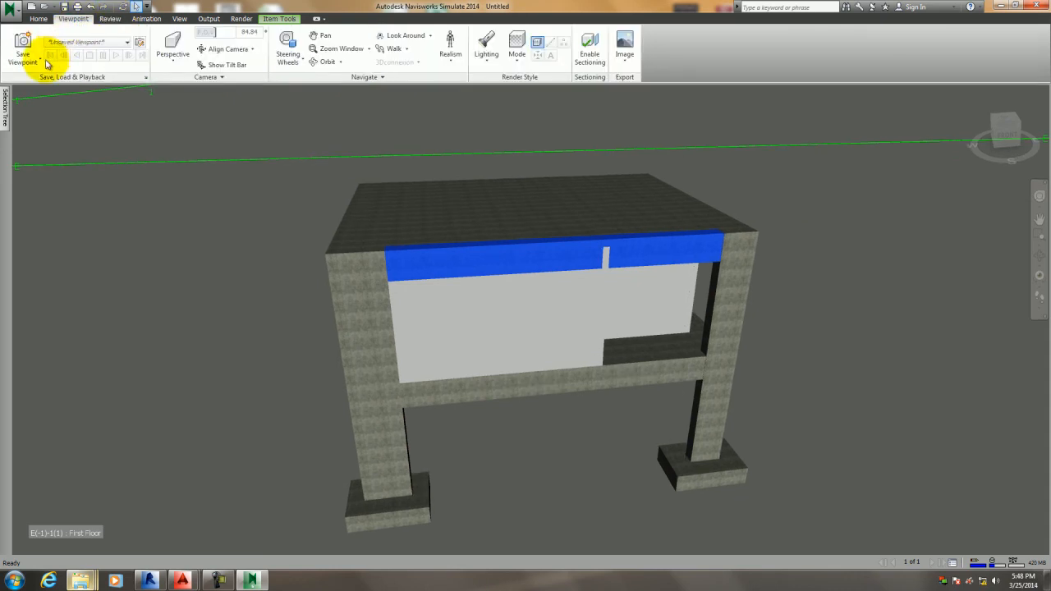
{"action": "left_click_drag", "start_coordinate": [235, 282], "coordinate": [65, 247]}
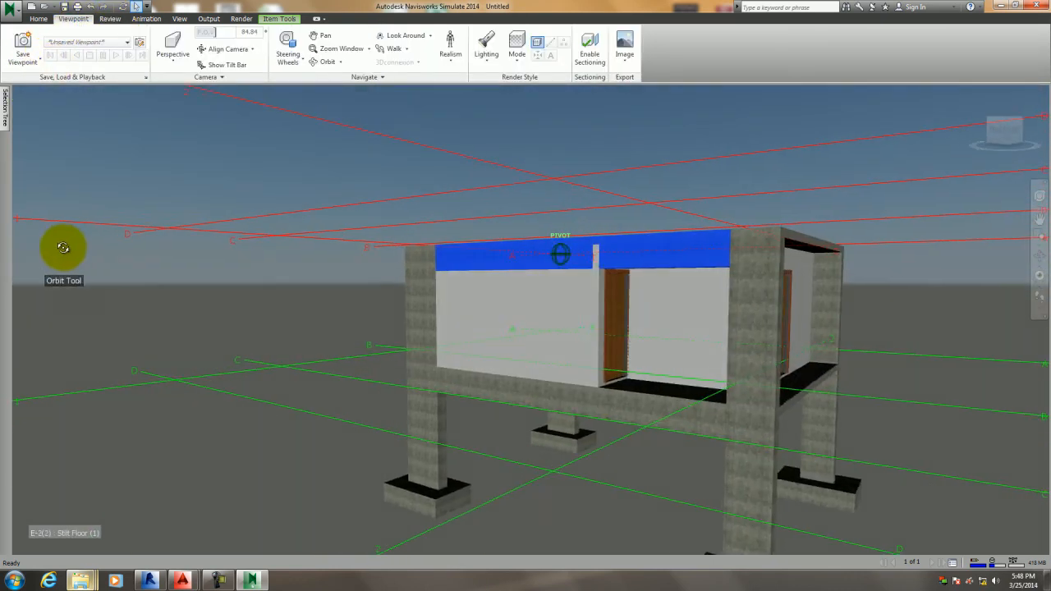
{"action": "left_click_drag", "start_coordinate": [650, 289], "coordinate": [618, 288]}
{"action": "scroll", "coordinate": [584, 287], "scroll_direction": "up", "scroll_amount": 1}
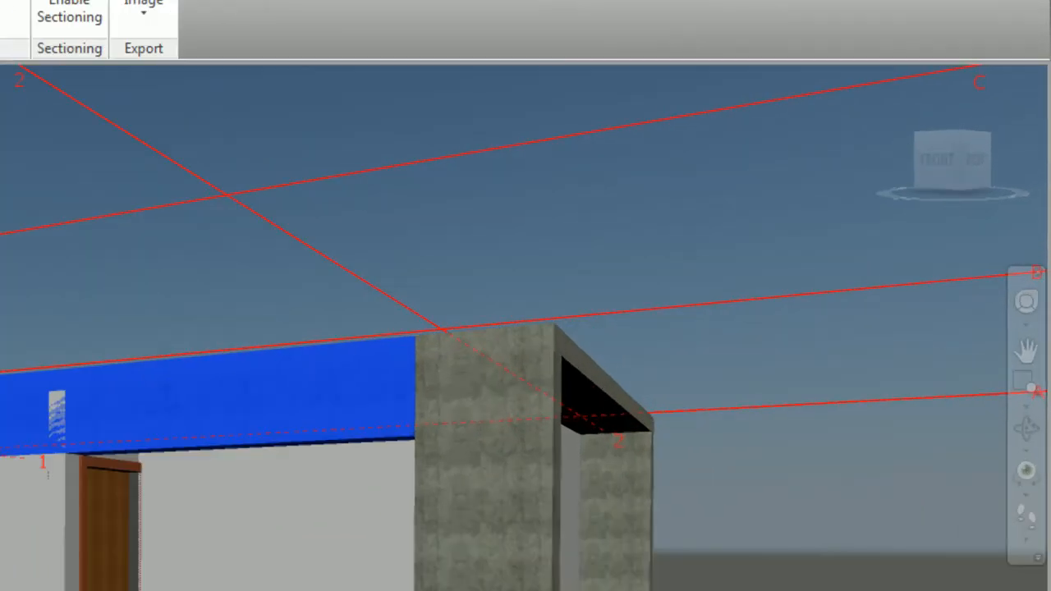
{"action": "left_click", "coordinate": [23, 42]}
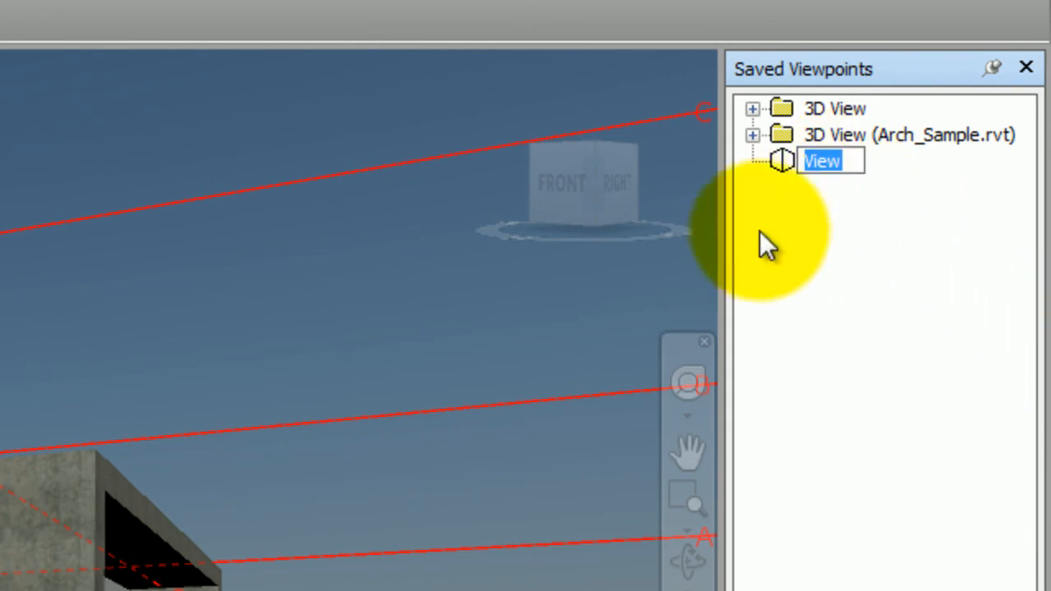
{"action": "type", "text": "Wall Merging with Beam"}
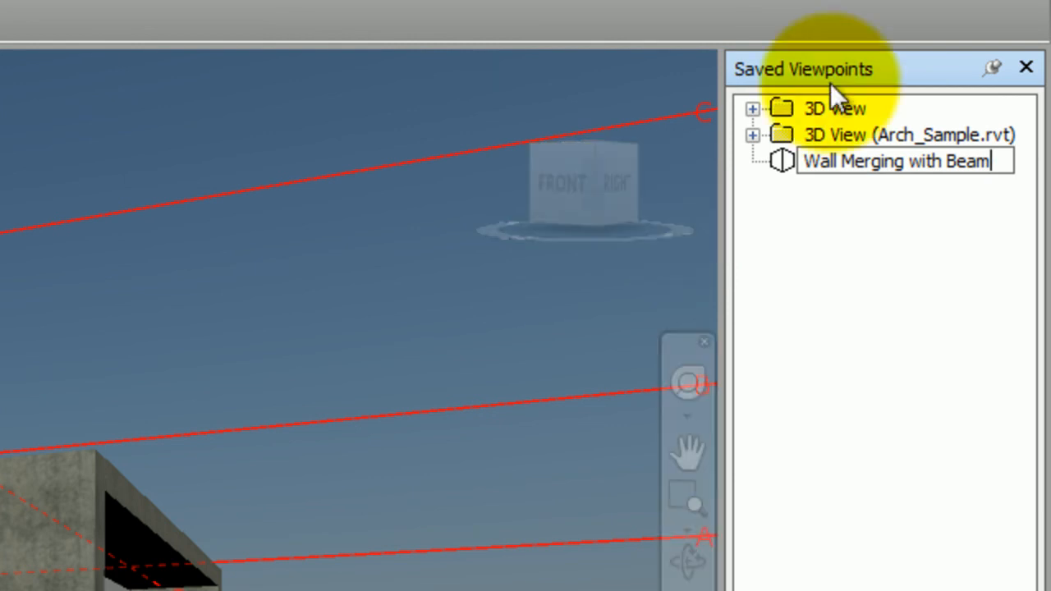
{"action": "left_click", "coordinate": [911, 211]}
Check the saved viewpoint by switching to the 3D View folder and back to Wall Merging with Beam.
{"action": "left_click", "coordinate": [869, 164]}
{"action": "left_click", "coordinate": [835, 108]}
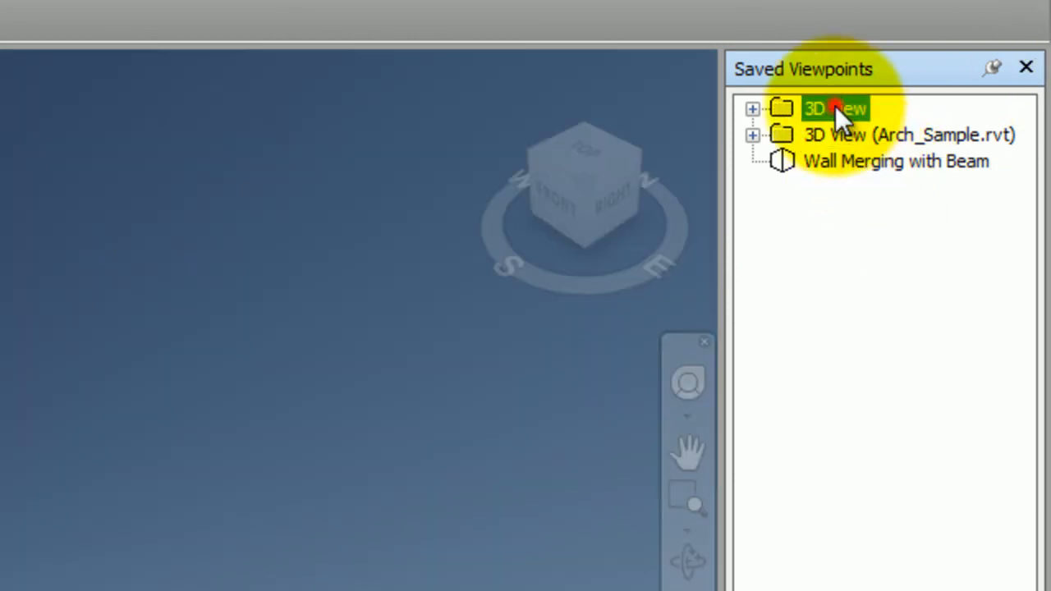
{"action": "left_click", "coordinate": [847, 160]}
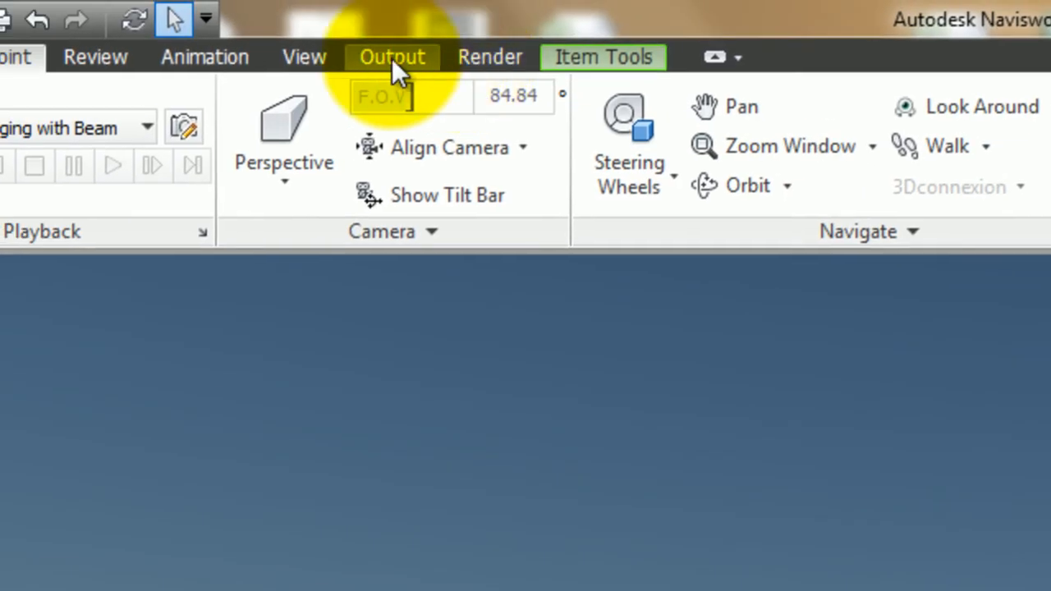
{"action": "left_click", "coordinate": [393, 57]}
{"action": "left_click", "coordinate": [321, 57]}
{"action": "left_click", "coordinate": [485, 60]}
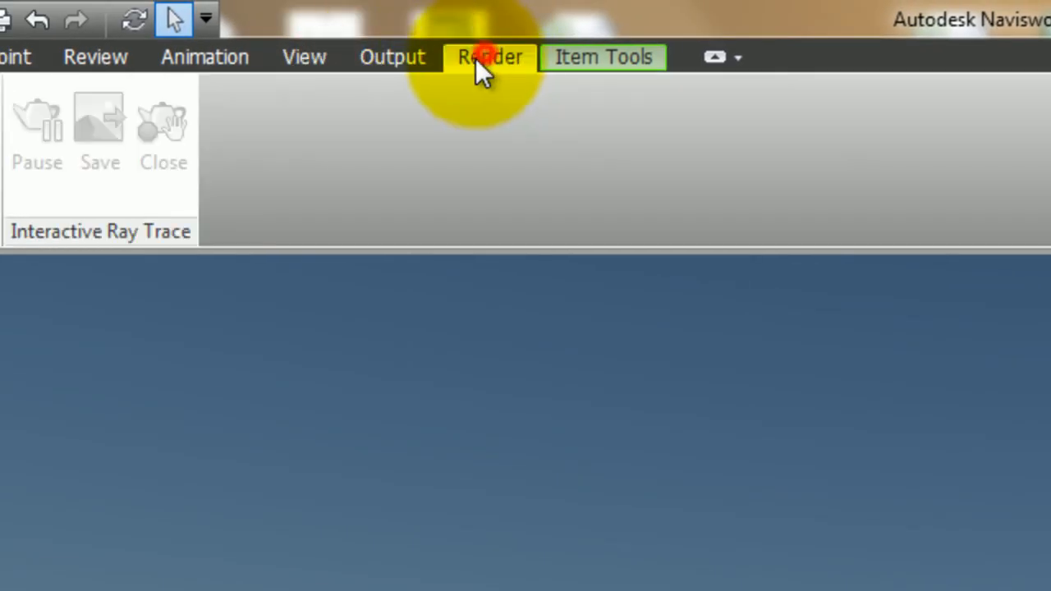
{"action": "left_click", "coordinate": [10, 58]}
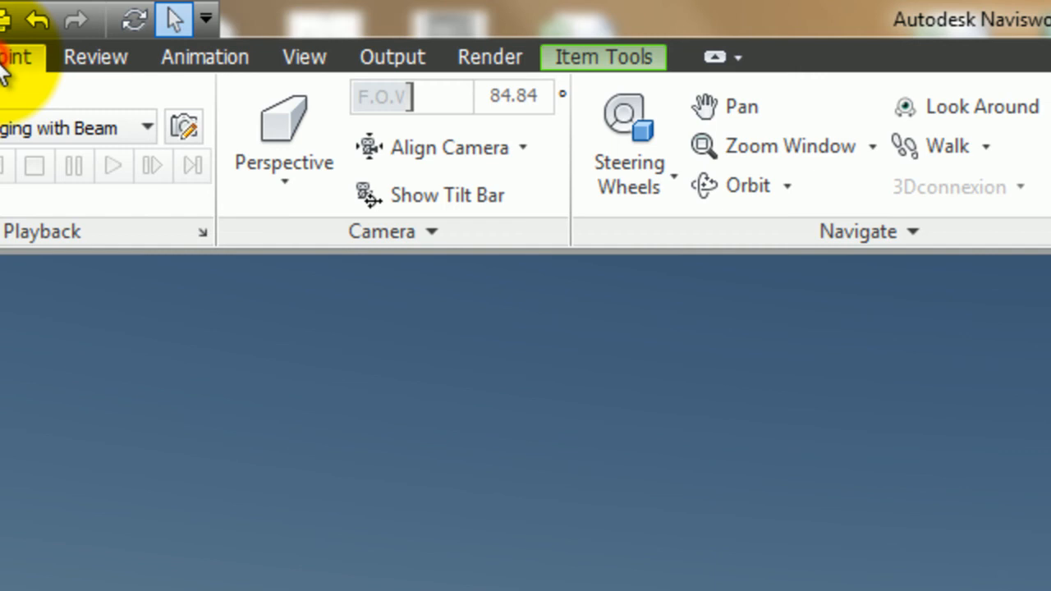
Draw a red redline cloud around the spot where the wall merges with the beam above the door.
{"action": "left_click", "coordinate": [109, 59]}
{"action": "left_click", "coordinate": [310, 158]}
{"action": "left_click", "coordinate": [333, 238]}
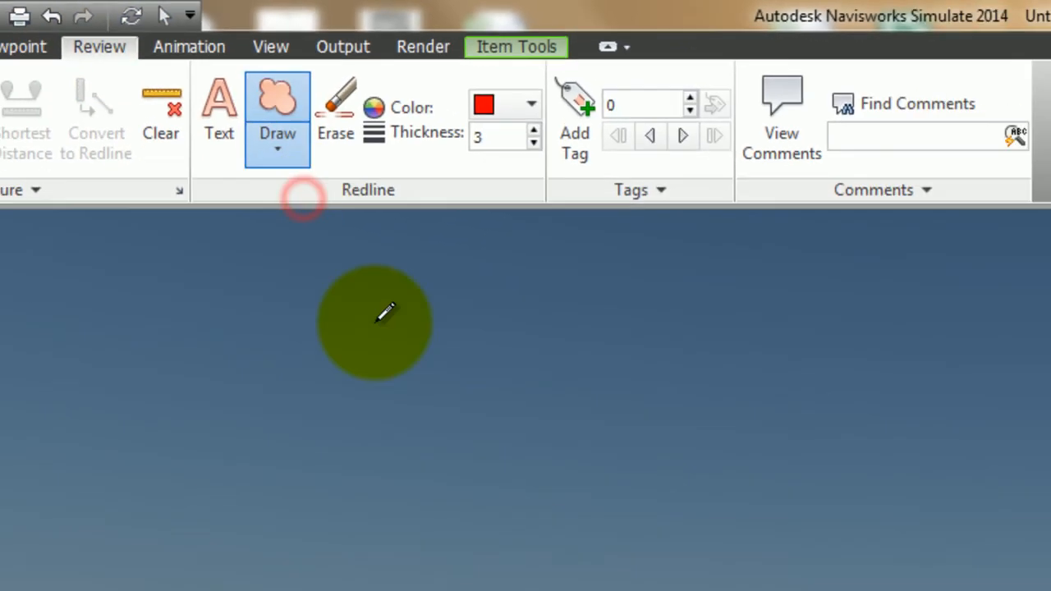
{"action": "left_click", "coordinate": [572, 215]}
{"action": "left_click", "coordinate": [479, 247]}
{"action": "left_click", "coordinate": [468, 235]}
{"action": "left_click", "coordinate": [491, 221]}
{"action": "left_click", "coordinate": [512, 219]}
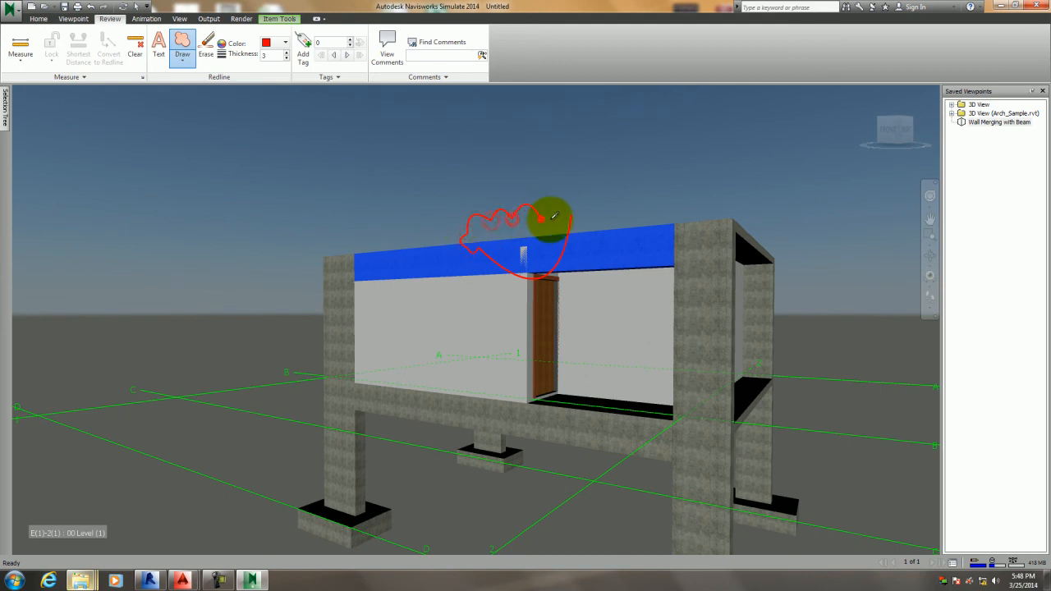
{"action": "right_click", "coordinate": [569, 229]}
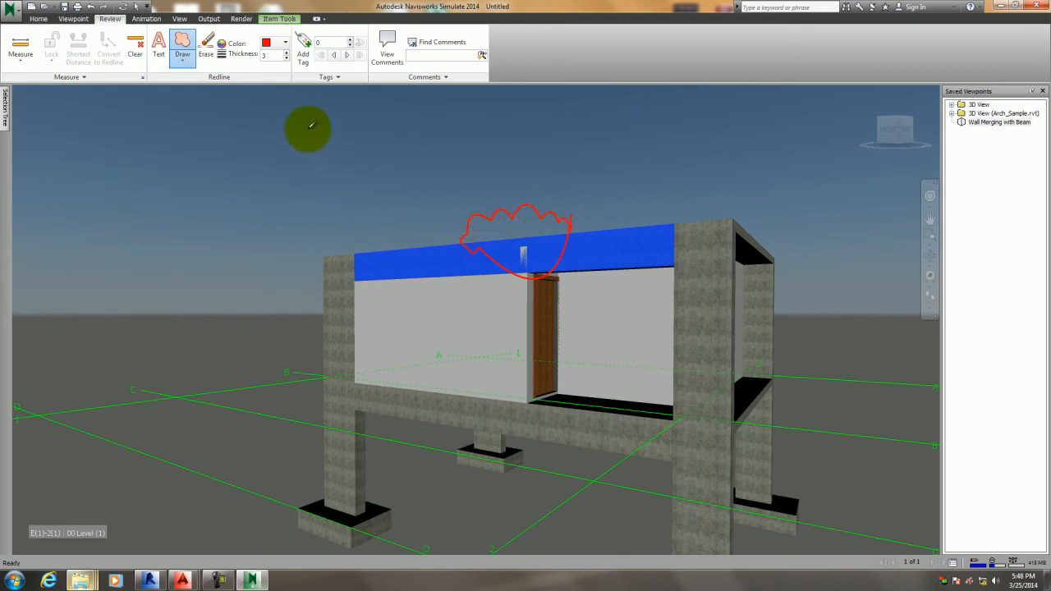
Add the redline text "Please review" on the front beam beside the cloud marking the wall conflict.
{"action": "left_click", "coordinate": [159, 46]}
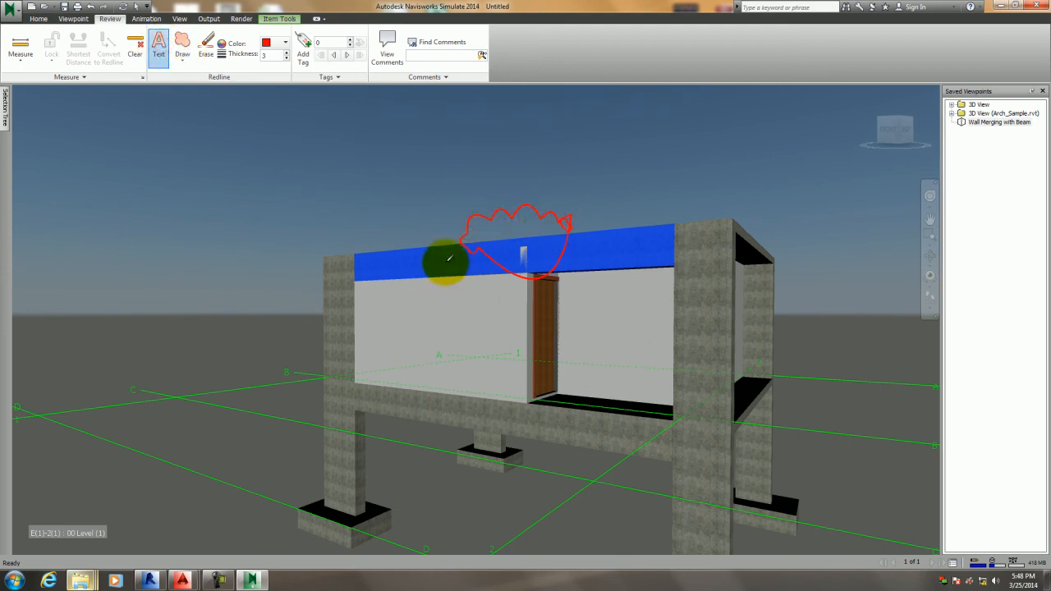
{"action": "left_click", "coordinate": [449, 259]}
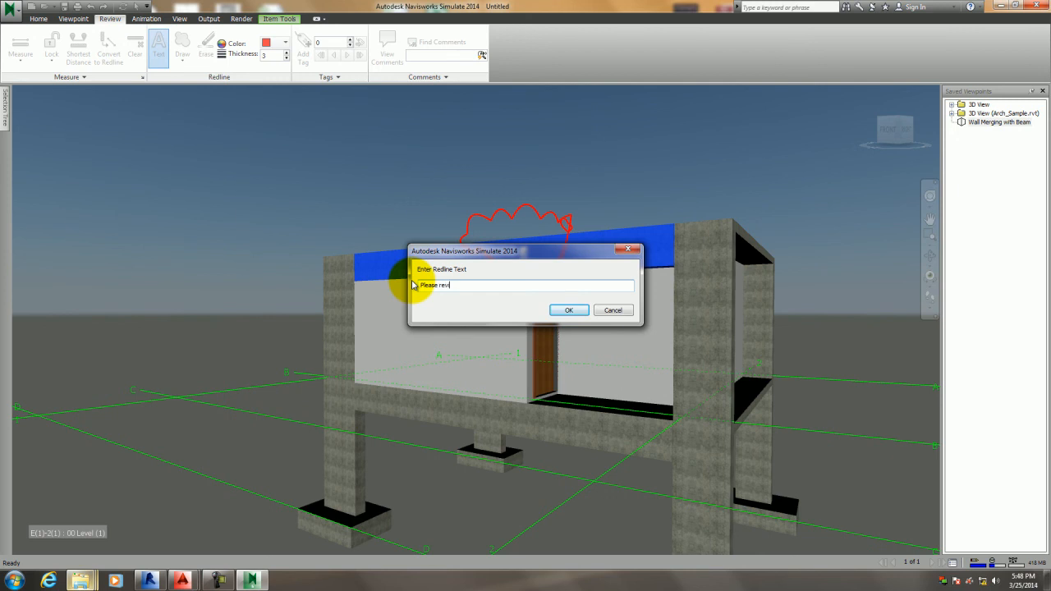
{"action": "left_click", "coordinate": [569, 310]}
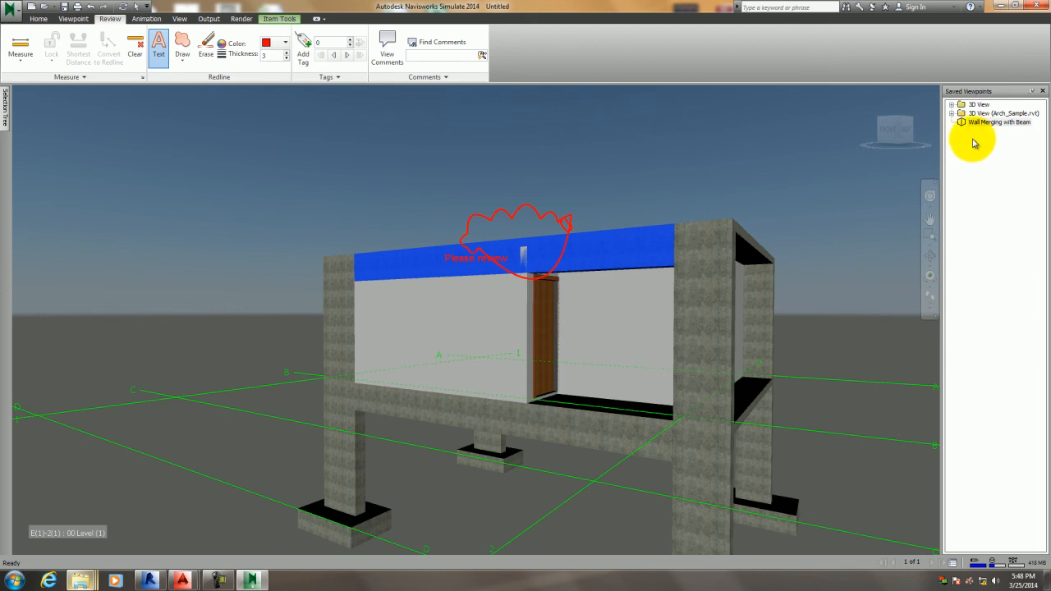
Return to the saved 3D View and clear the selection of the front beam.
{"action": "left_click", "coordinate": [977, 105]}
{"action": "left_click", "coordinate": [374, 296]}
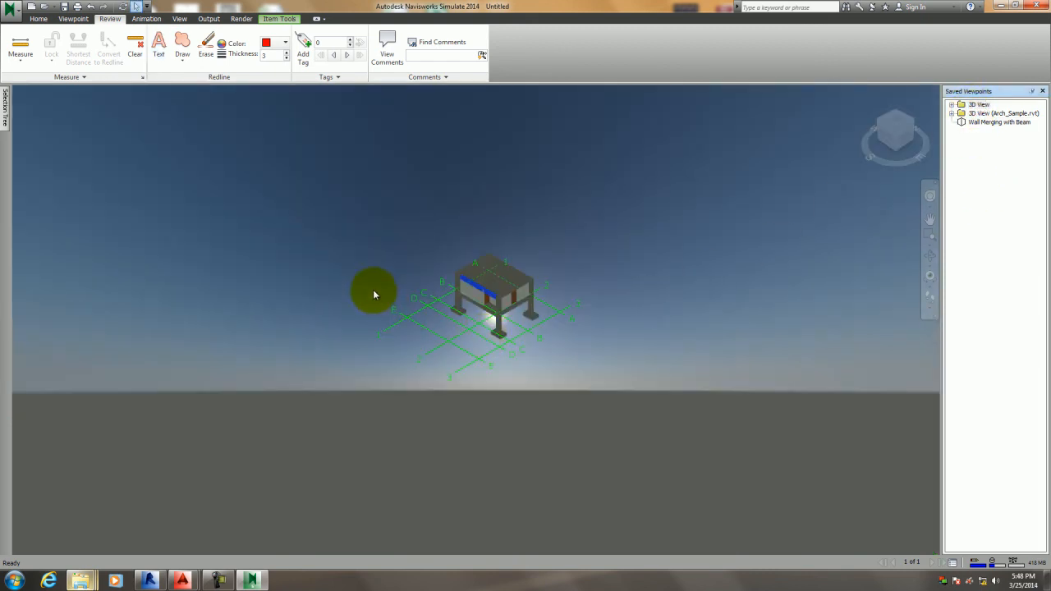
{"action": "left_click", "coordinate": [659, 311]}
{"action": "middle_click_drag", "start_coordinate": [602, 343], "coordinate": [515, 342], "text": "shift"}
{"action": "scroll", "coordinate": [477, 288], "scroll_direction": "up", "scroll_amount": 3}
{"action": "scroll", "coordinate": [477, 288], "scroll_direction": "up", "scroll_amount": 3}
{"action": "middle_click_drag", "start_coordinate": [476, 288], "coordinate": [414, 347], "text": "shift"}
Activate Walk navigation and enable the Third Person avatar in the realism options.
{"action": "left_click", "coordinate": [39, 19]}
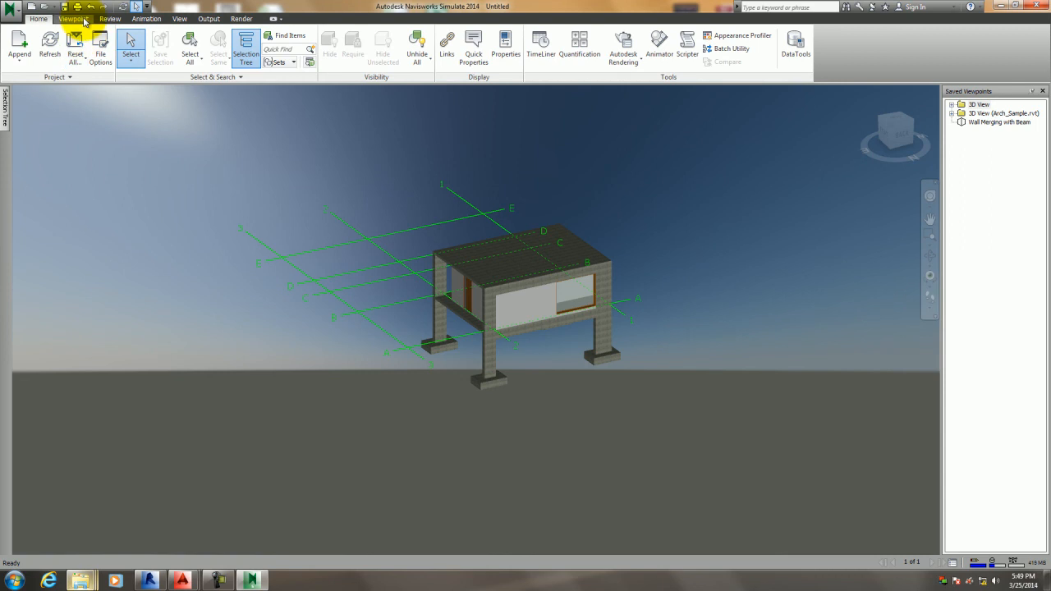
{"action": "left_click", "coordinate": [73, 19]}
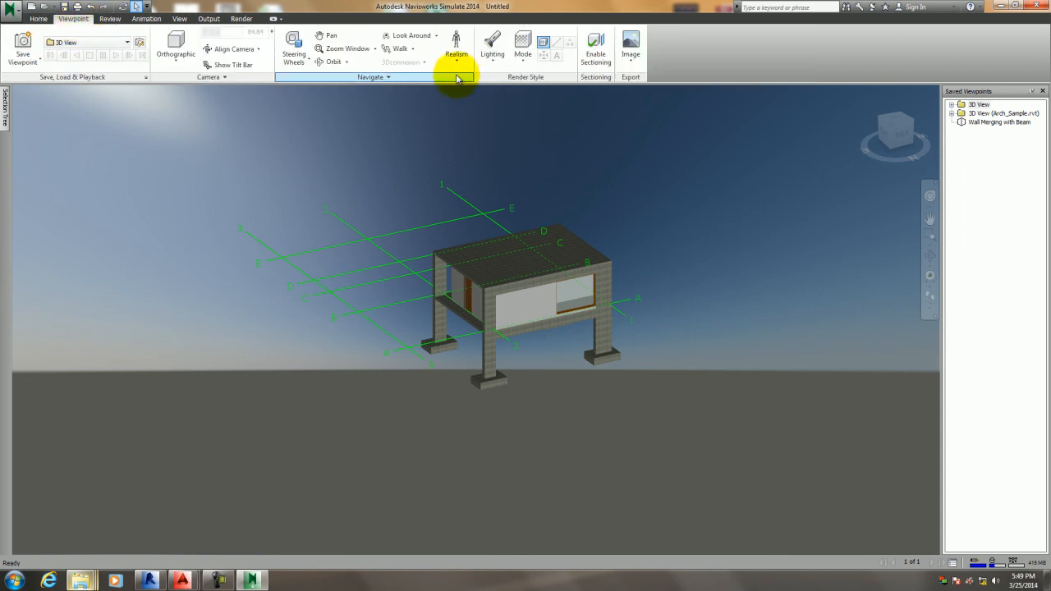
{"action": "left_click", "coordinate": [400, 49]}
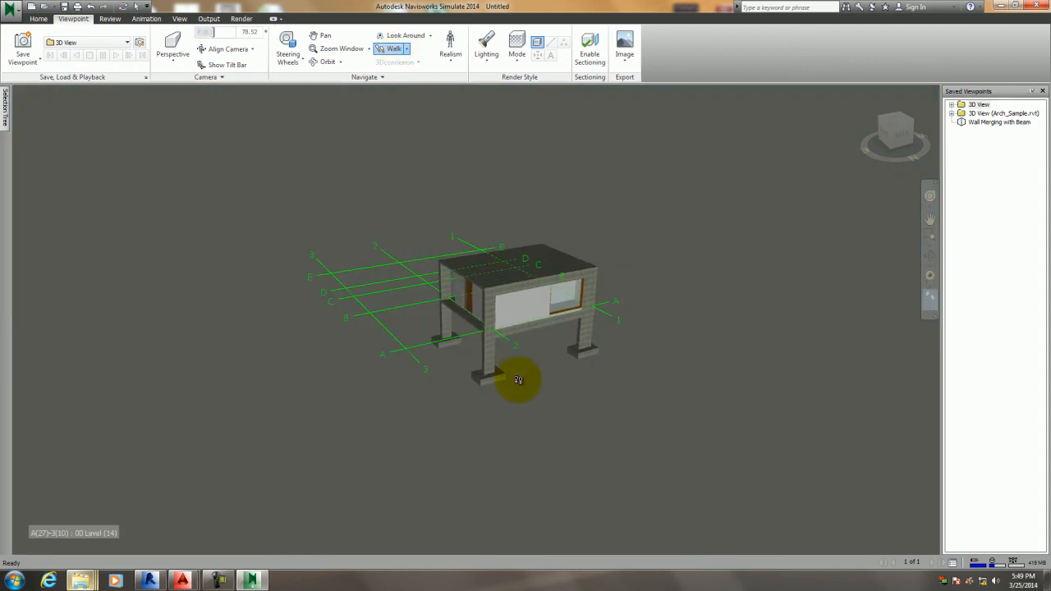
{"action": "left_click", "coordinate": [408, 50]}
{"action": "left_click", "coordinate": [451, 64]}
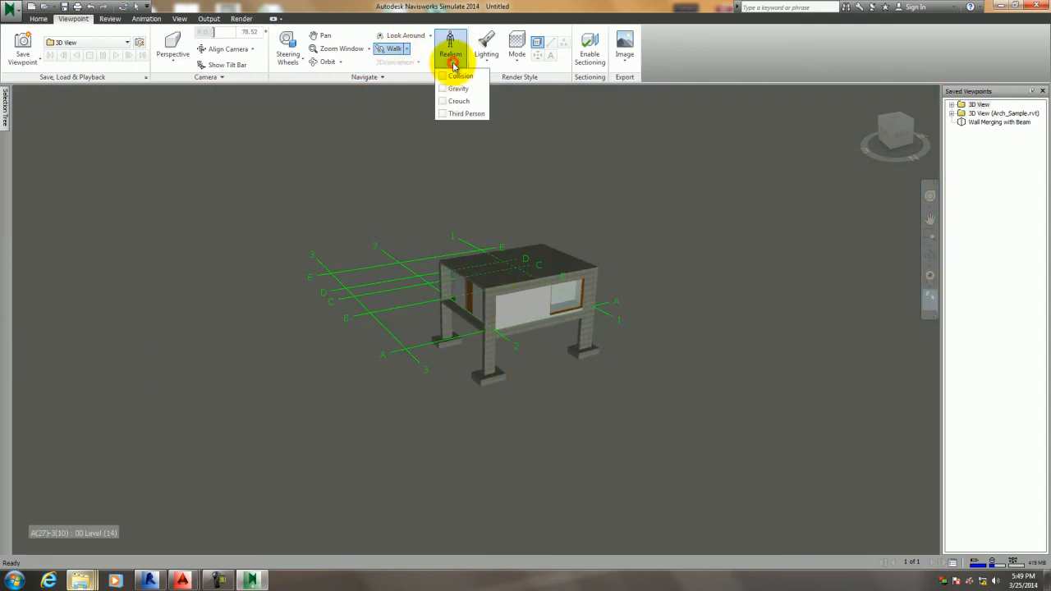
{"action": "left_click", "coordinate": [449, 114]}
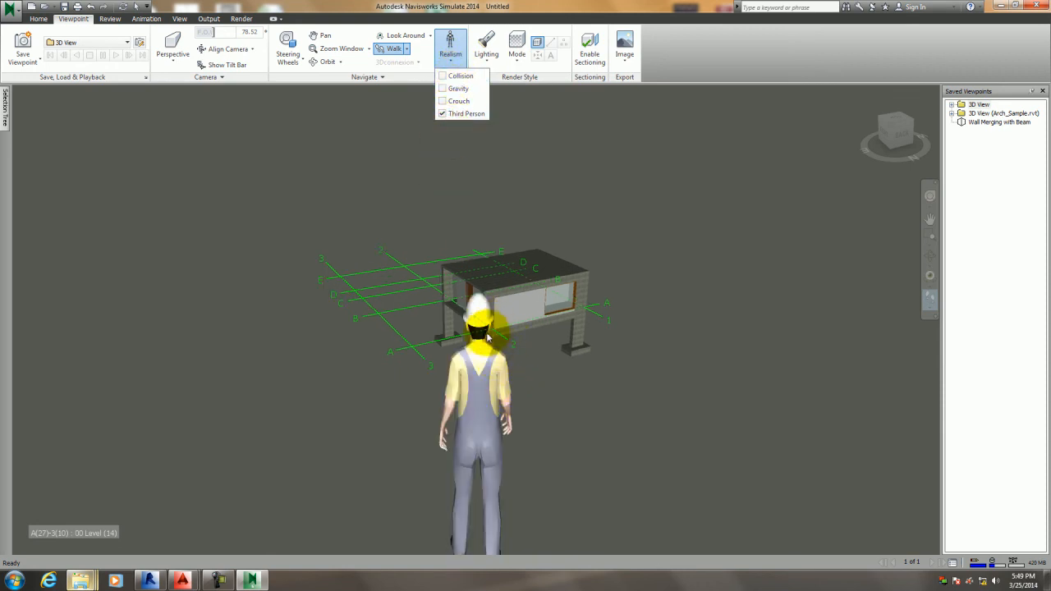
{"action": "left_click", "coordinate": [488, 371]}
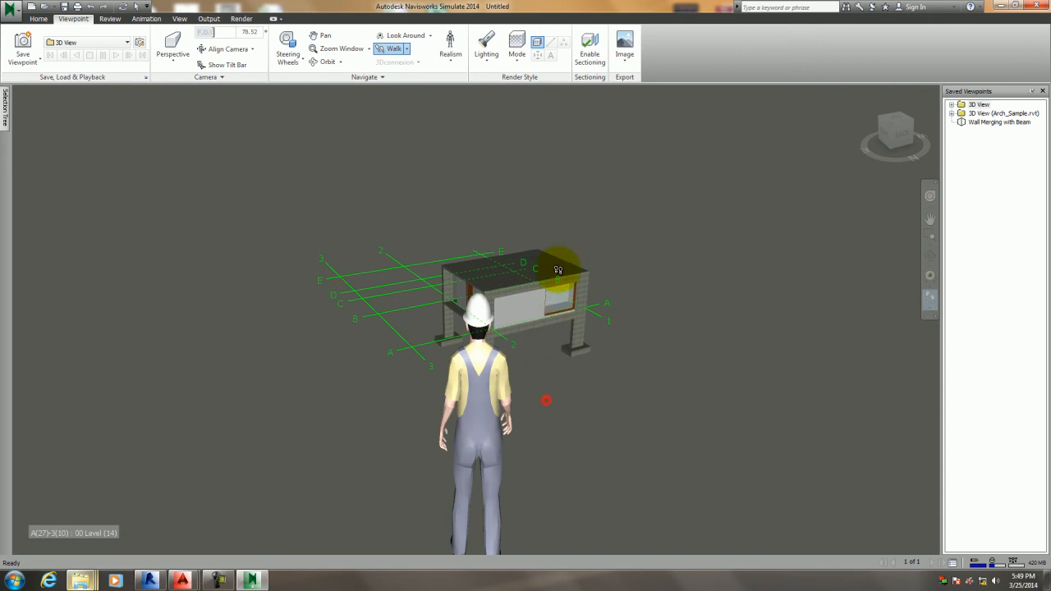
Walk the third-person avatar over the roof and past the corner column into the building beside the wooden door.
{"action": "left_click", "coordinate": [862, 97]}
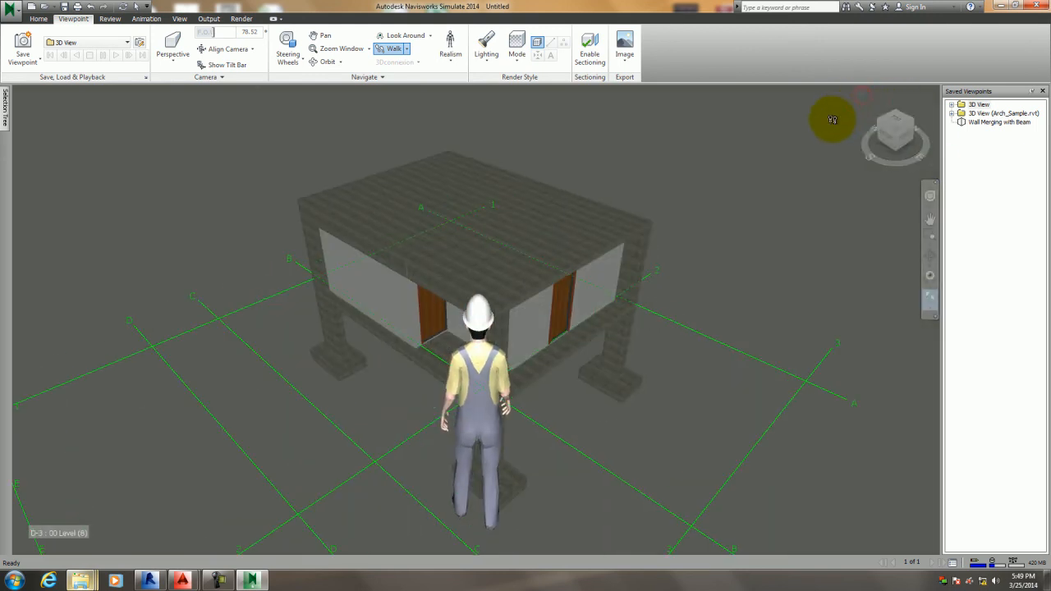
{"action": "mouse_move", "coordinate": [479, 413]}
{"action": "left_mouse_down"}
{"action": "mouse_move", "coordinate": [479, 491]}
{"action": "mouse_move", "coordinate": [429, 490]}
{"action": "left_mouse_up"}
{"action": "left_click_drag", "start_coordinate": [425, 445], "coordinate": [439, 376]}
{"action": "left_click_drag", "start_coordinate": [439, 423], "coordinate": [418, 464]}
{"action": "left_click_drag", "start_coordinate": [450, 415], "coordinate": [449, 310]}
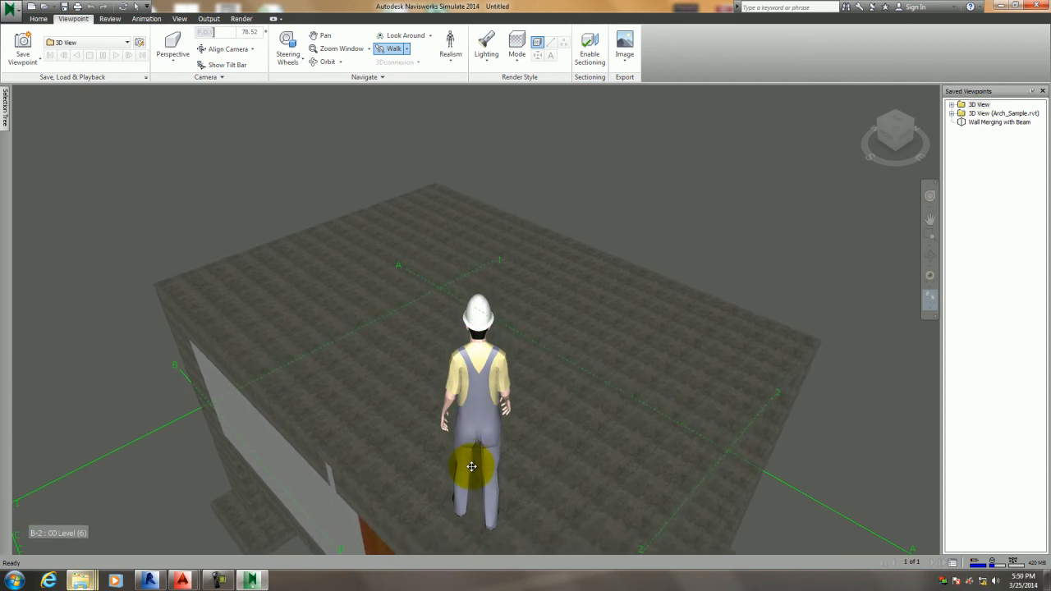
{"action": "left_click_drag", "start_coordinate": [471, 467], "coordinate": [477, 515]}
{"action": "left_click_drag", "start_coordinate": [474, 444], "coordinate": [487, 380]}
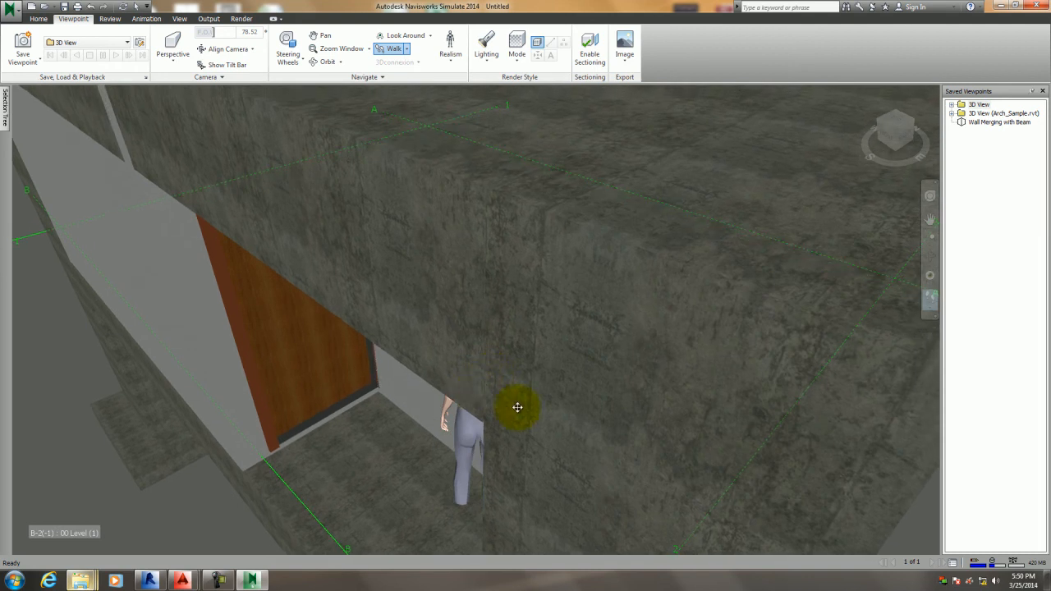
{"action": "left_click_drag", "start_coordinate": [503, 420], "coordinate": [361, 316]}
Save a viewpoint of the interior wall corner beneath the concrete beam and name it Add Material.
{"action": "left_click", "coordinate": [423, 35]}
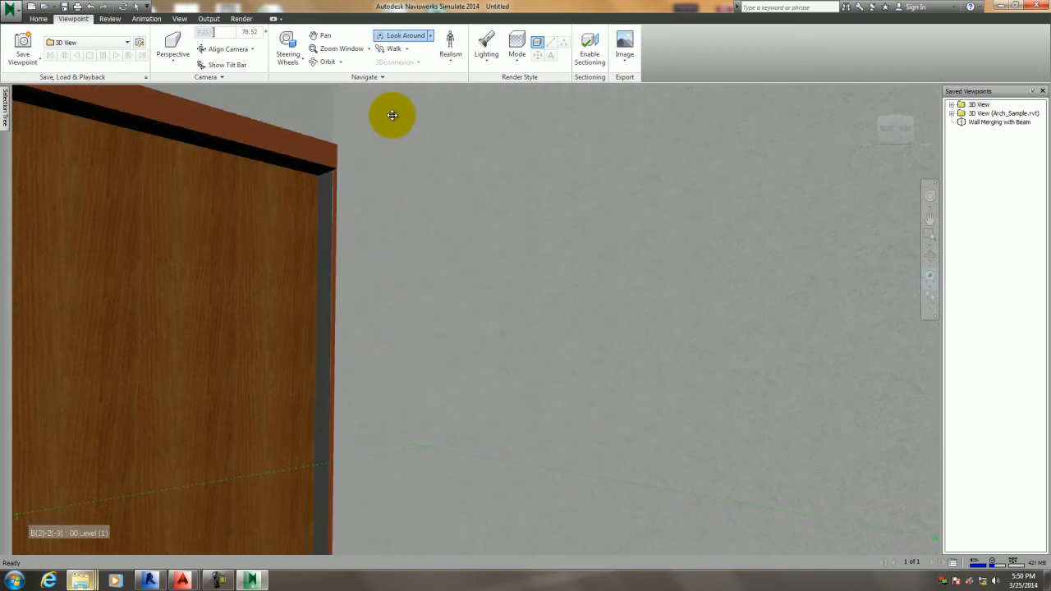
{"action": "left_click", "coordinate": [404, 49]}
{"action": "left_click", "coordinate": [398, 67]}
{"action": "mouse_move", "coordinate": [408, 281]}
{"action": "left_mouse_down"}
{"action": "mouse_move", "coordinate": [394, 155]}
{"action": "mouse_move", "coordinate": [403, 181]}
{"action": "mouse_move", "coordinate": [520, 270]}
{"action": "mouse_move", "coordinate": [772, 324]}
{"action": "mouse_move", "coordinate": [758, 285]}
{"action": "left_mouse_up"}
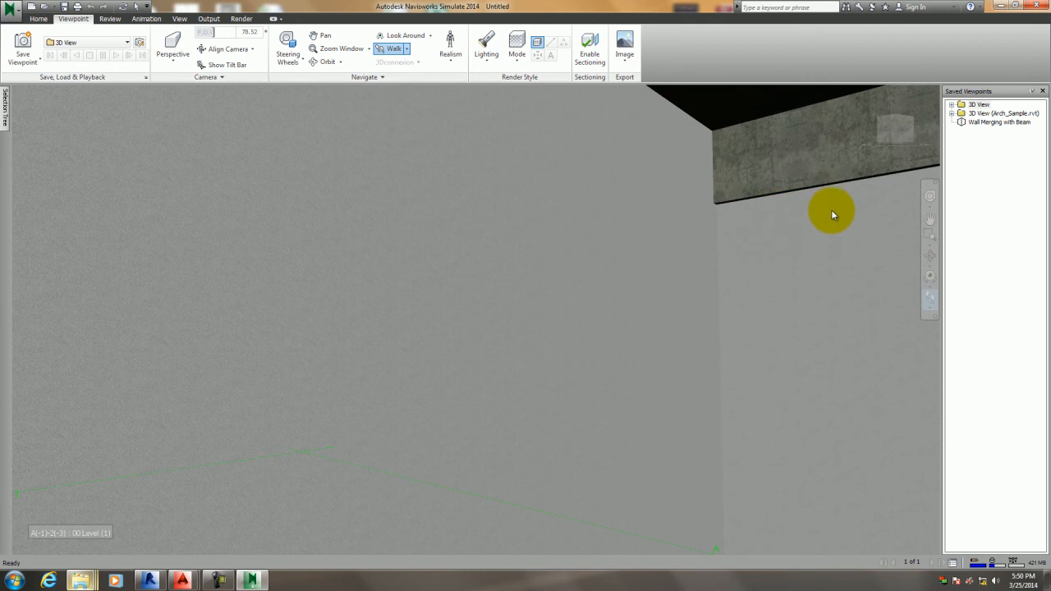
{"action": "scroll", "coordinate": [846, 240], "scroll_direction": "down", "scroll_amount": 1}
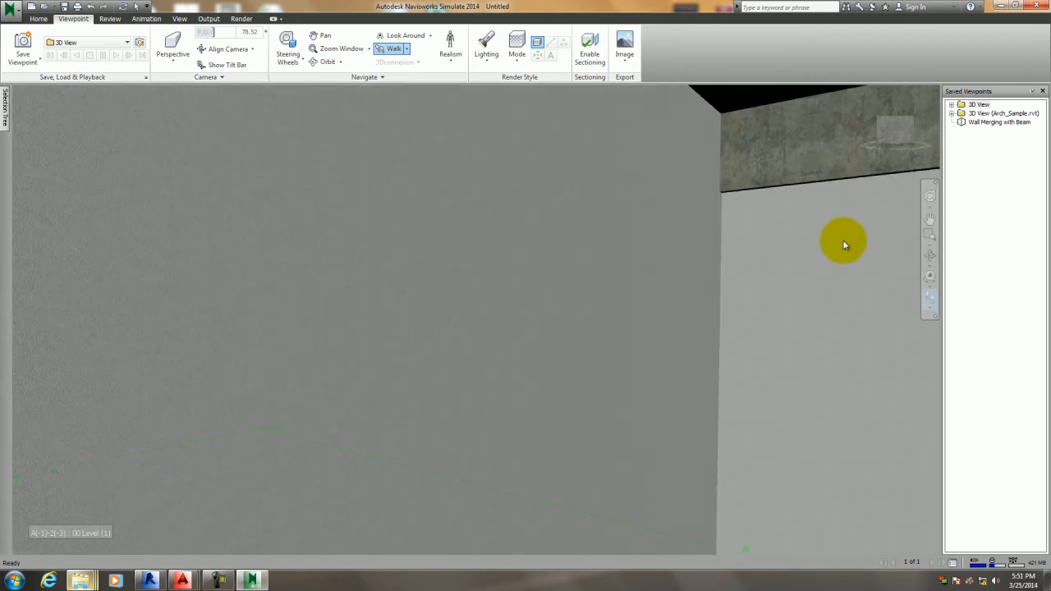
{"action": "left_click_drag", "start_coordinate": [795, 236], "coordinate": [800, 298]}
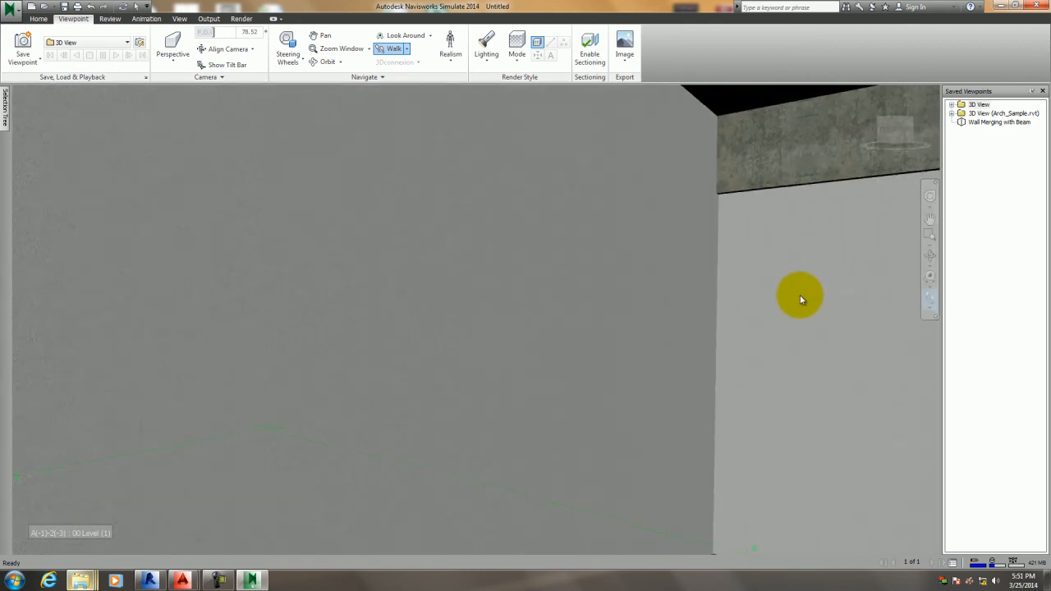
{"action": "left_click", "coordinate": [23, 45]}
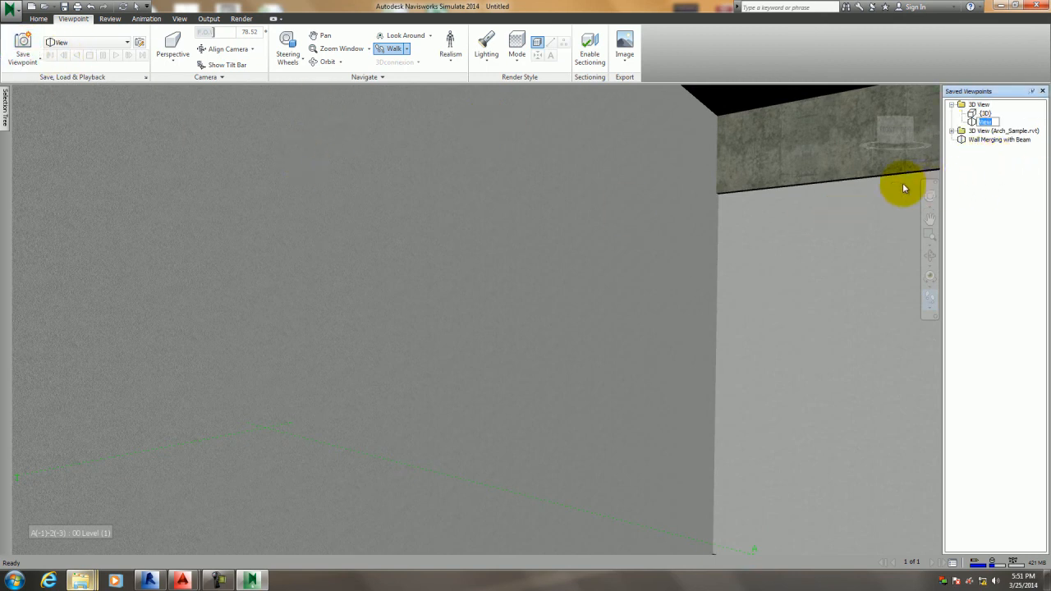
{"action": "type", "text": "aDD"}
{"action": "key", "text": "BackSpace"}
{"action": "key", "text": "BackSpace"}
{"action": "key", "text": "BackSpace"}
{"action": "type", "text": "dd Material"}
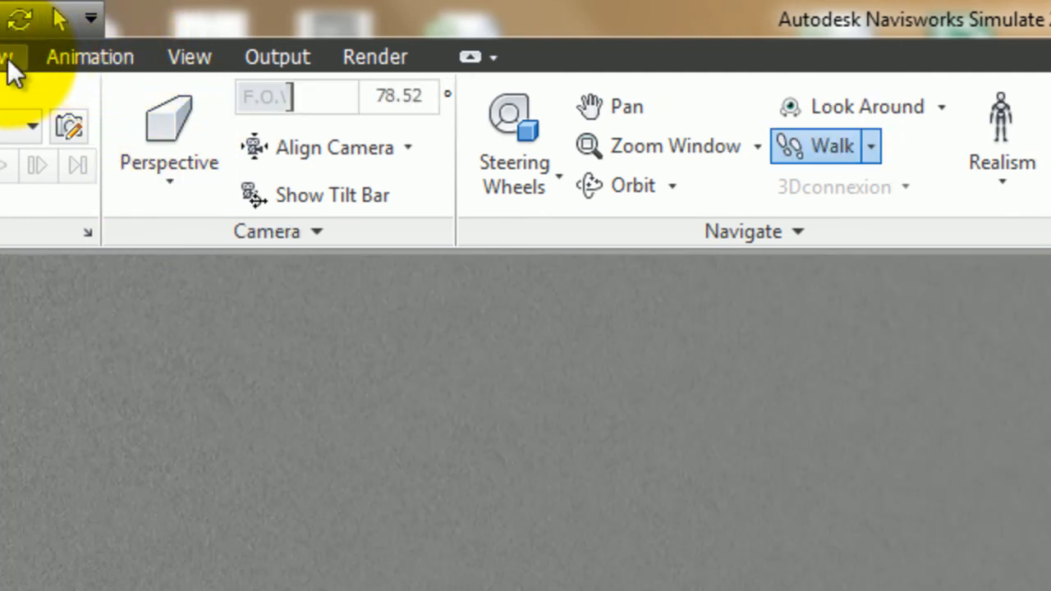
Draw a red redline cloud around the interior corner where the walls meet the underside of the concrete beam.
{"action": "left_click", "coordinate": [188, 57]}
{"action": "left_click", "coordinate": [6, 57]}
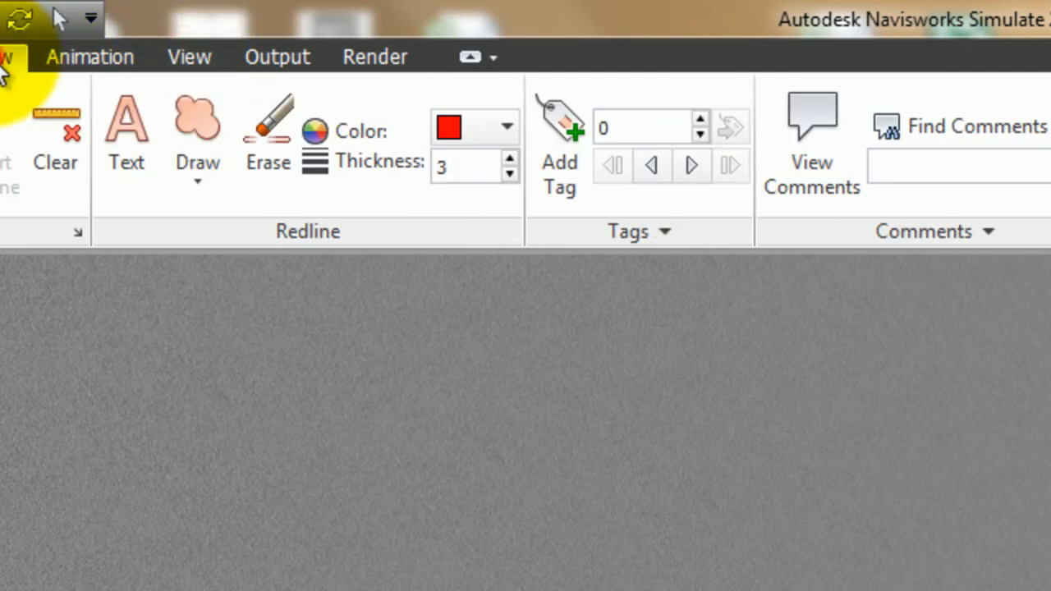
{"action": "left_click", "coordinate": [197, 197]}
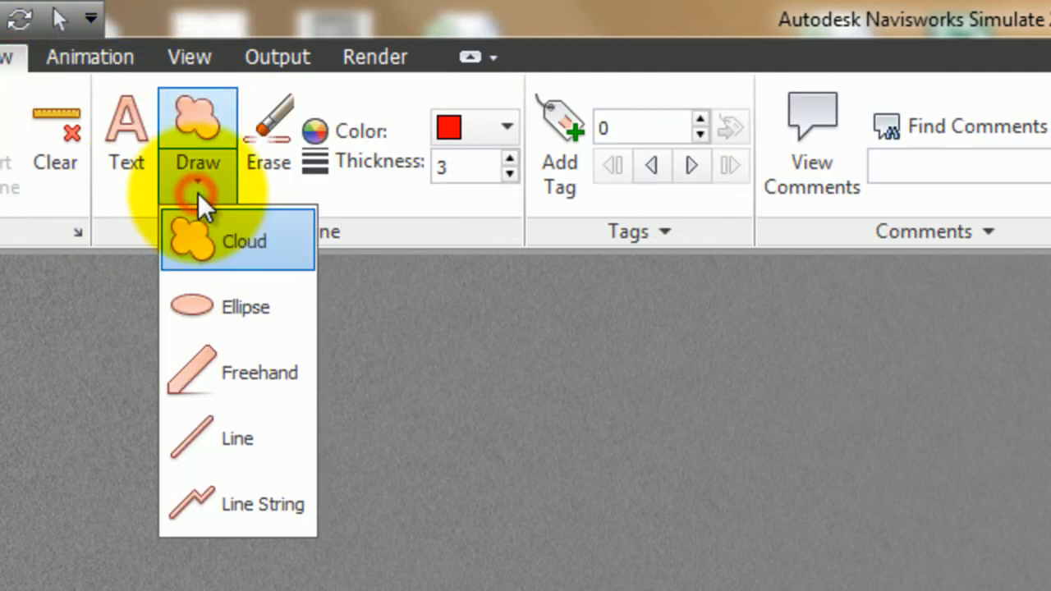
{"action": "left_click", "coordinate": [228, 259]}
{"action": "left_click", "coordinate": [478, 99]}
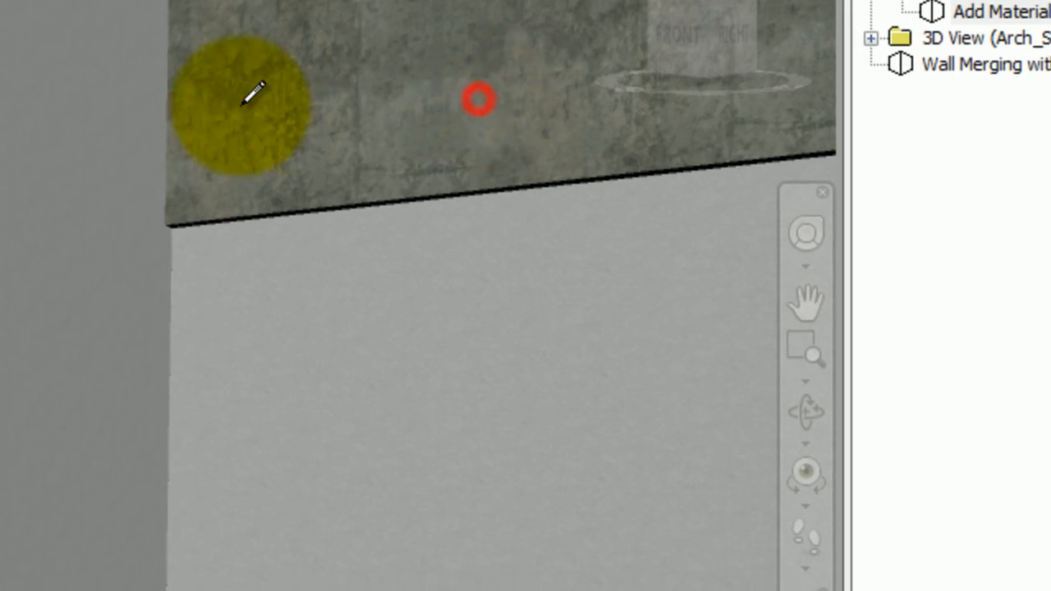
{"action": "left_click", "coordinate": [238, 107]}
{"action": "left_click", "coordinate": [98, 150]}
{"action": "left_click", "coordinate": [103, 263]}
{"action": "left_click", "coordinate": [180, 387]}
{"action": "left_click", "coordinate": [294, 433]}
{"action": "left_click", "coordinate": [504, 440]}
{"action": "left_click", "coordinate": [604, 304]}
{"action": "right_click", "coordinate": [595, 203]}
Add the redline text "Please Suggest a Material" on the wall below the cloud.
{"action": "key", "text": "ctrl+2"}
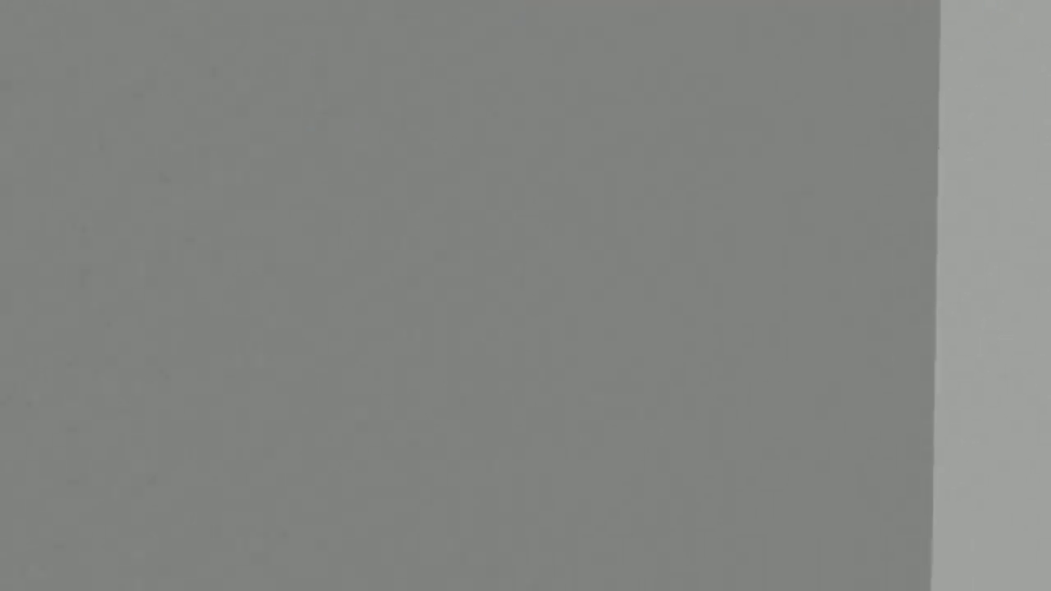
{"action": "left_click", "coordinate": [836, 40]}
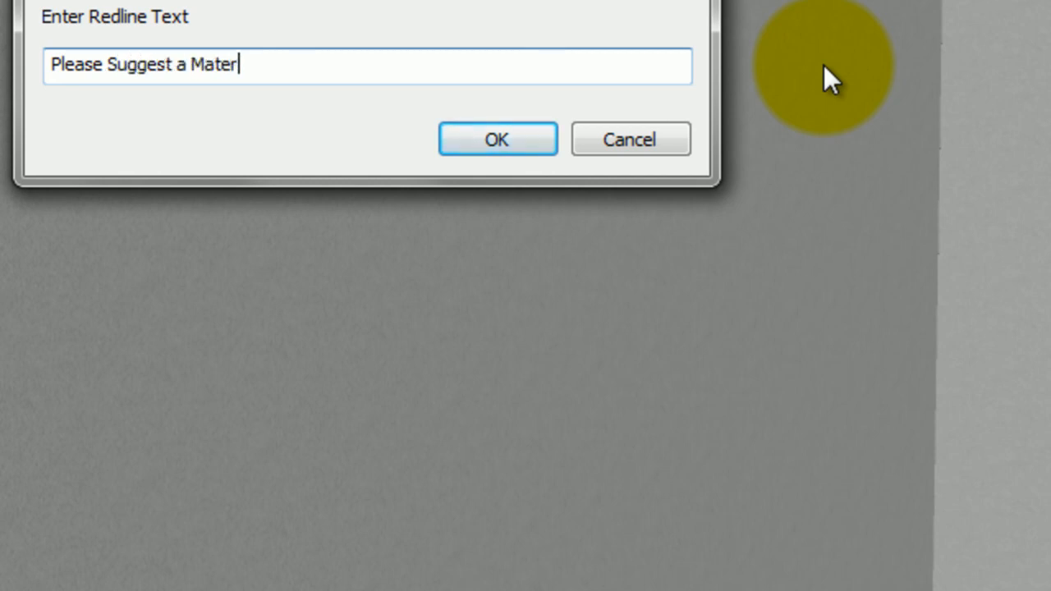
{"action": "left_click", "coordinate": [462, 140]}
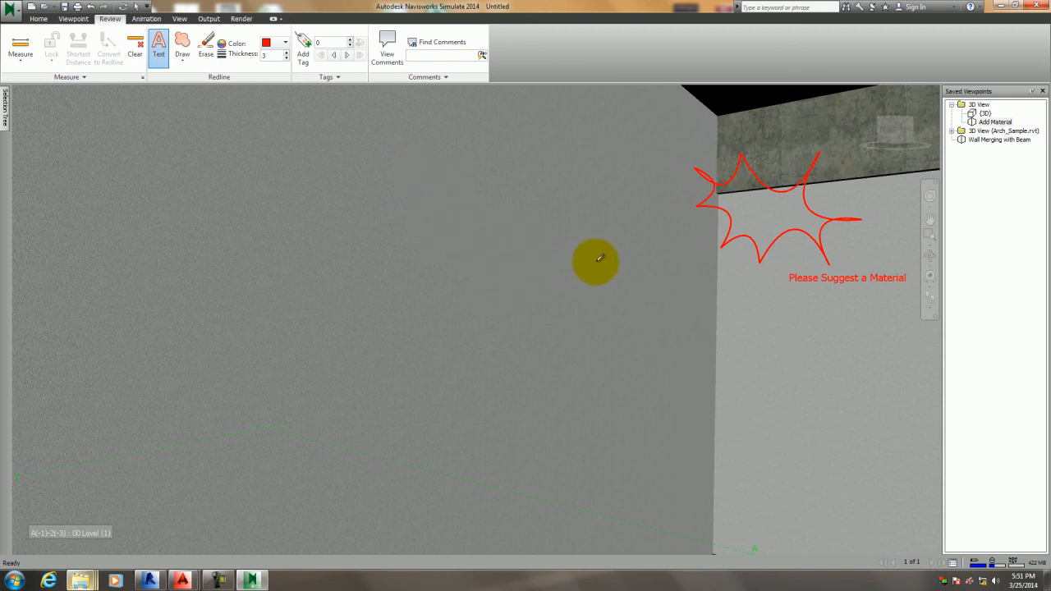
Check the markups by switching between the Add Material and Wall Merging with Beam viewpoints.
{"action": "left_click", "coordinate": [991, 145]}
{"action": "left_click", "coordinate": [985, 121]}
{"action": "left_click", "coordinate": [983, 142]}
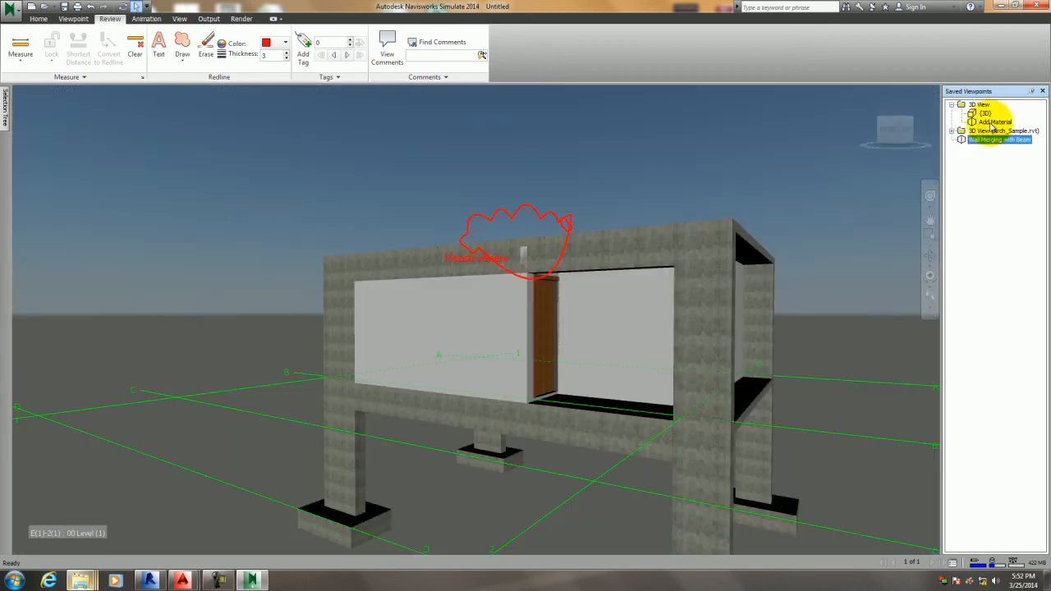
{"action": "left_click", "coordinate": [991, 121]}
{"action": "left_click", "coordinate": [988, 140]}
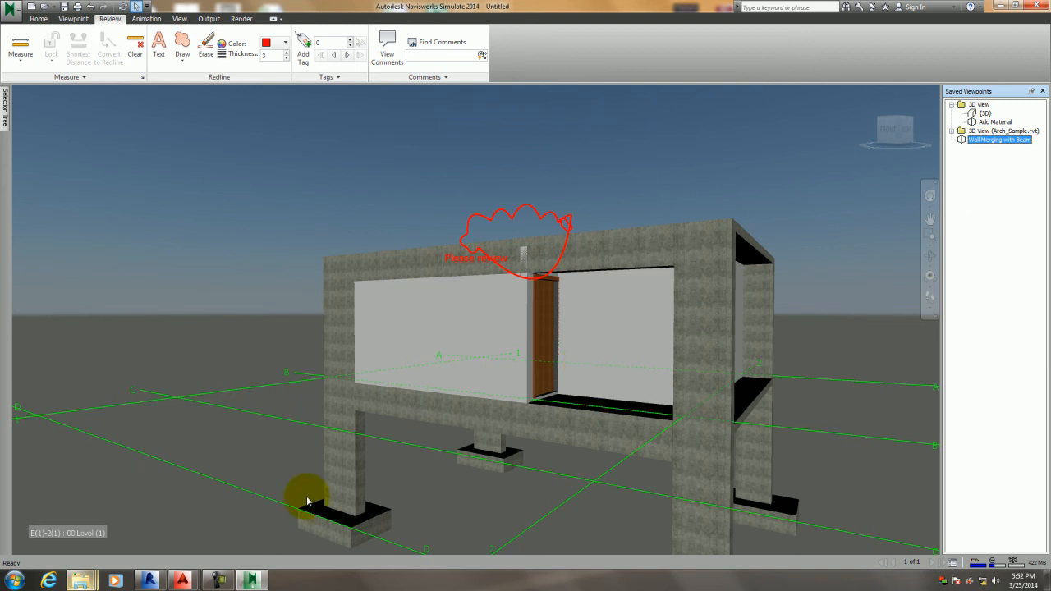
Minimize Navisworks and switch to the Revit window with the architectural model.
{"action": "left_click", "coordinate": [253, 580]}
{"action": "left_click", "coordinate": [149, 581]}
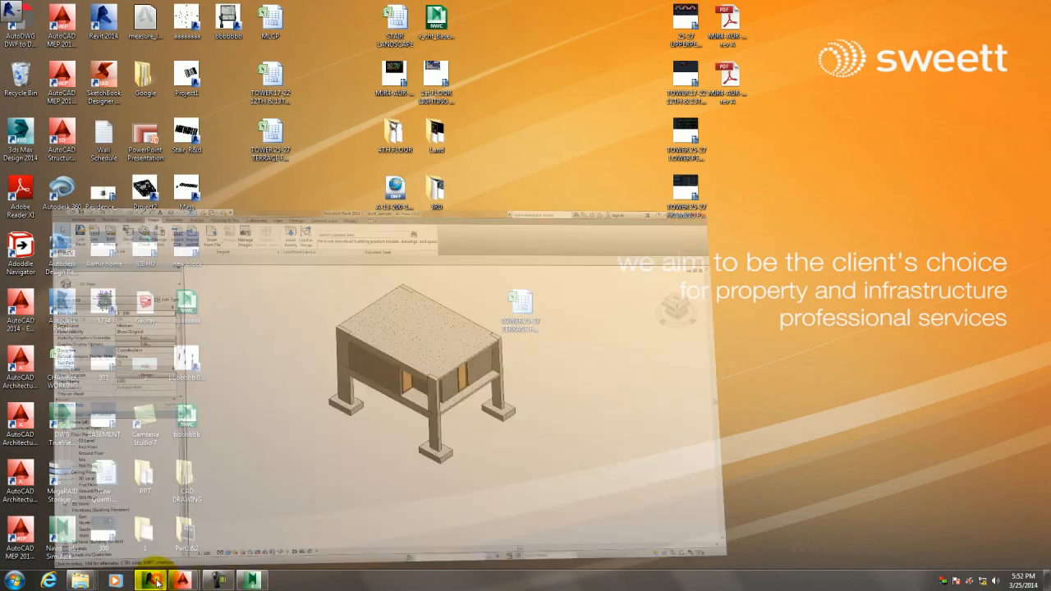